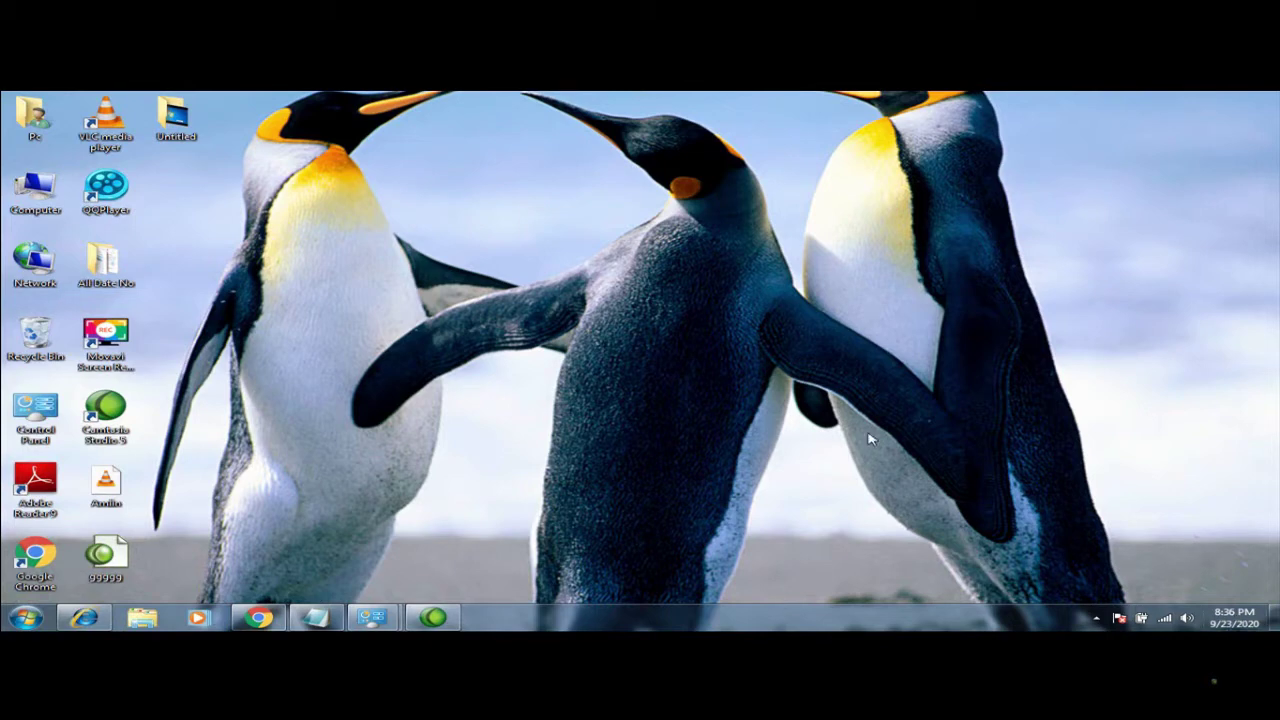
# Turn off Show desktop gadgets in the desktop's View menu
pyautogui.rightClick(713, 309)
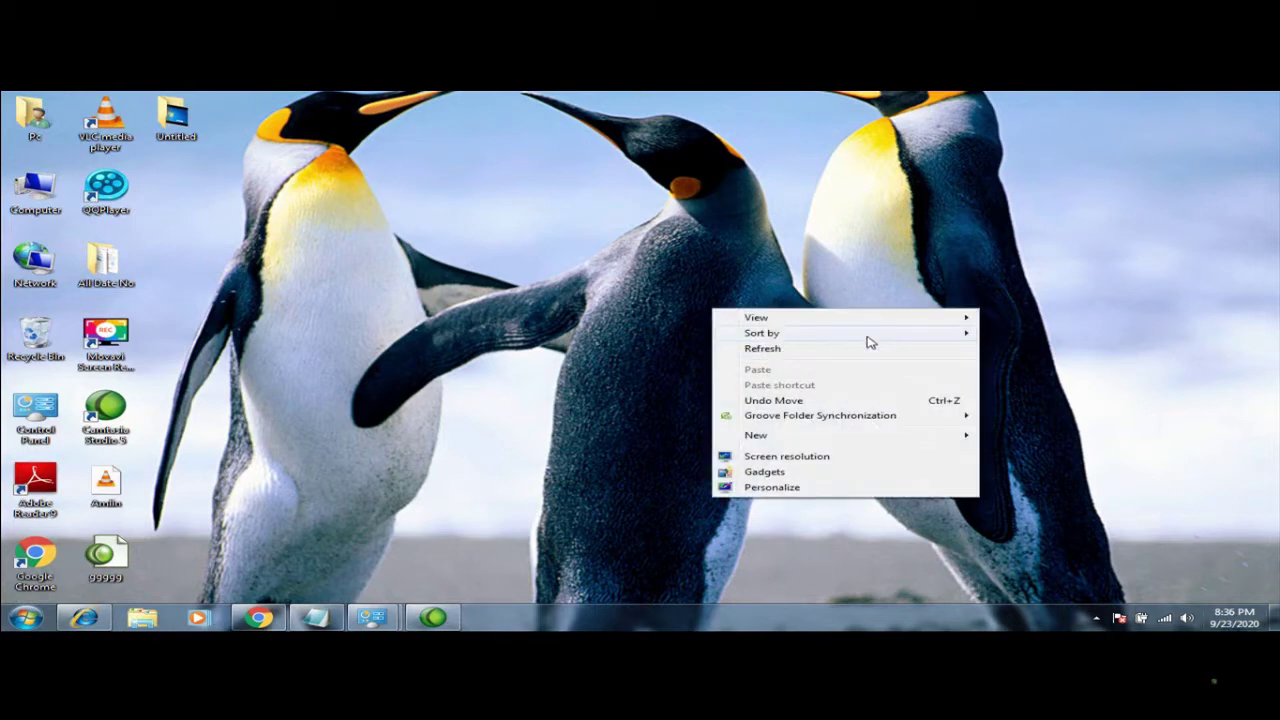
pyautogui.moveTo(867, 341)
pyautogui.moveTo(883, 321)
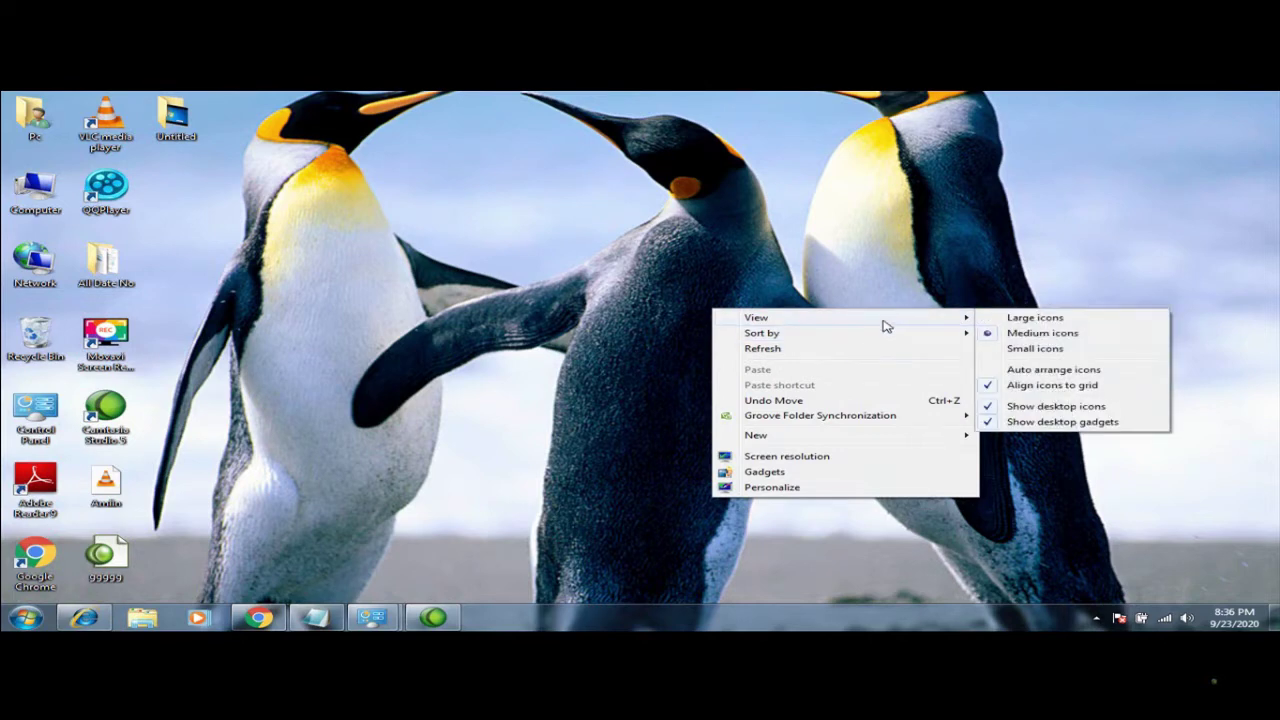
pyautogui.click(1040, 422)
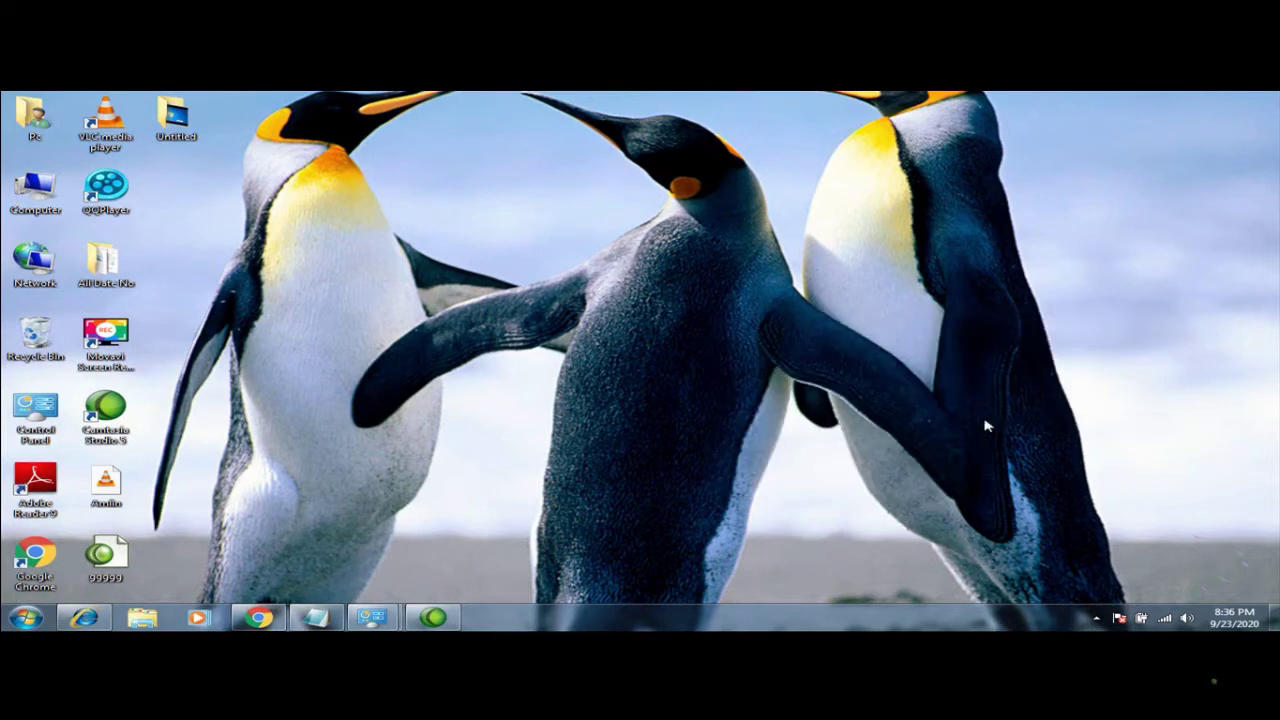
# Turn off Show desktop icons, then open Personalize from the desktop menu
pyautogui.rightClick(968, 418)
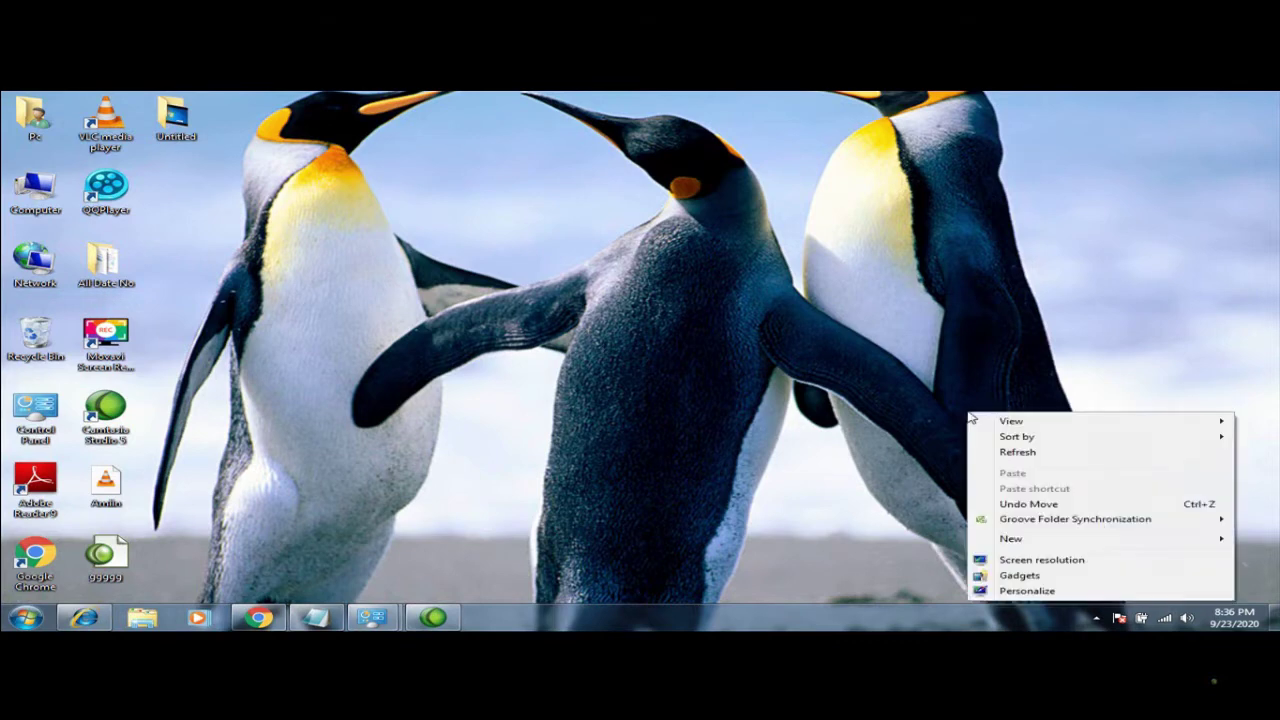
pyautogui.moveTo(1036, 427)
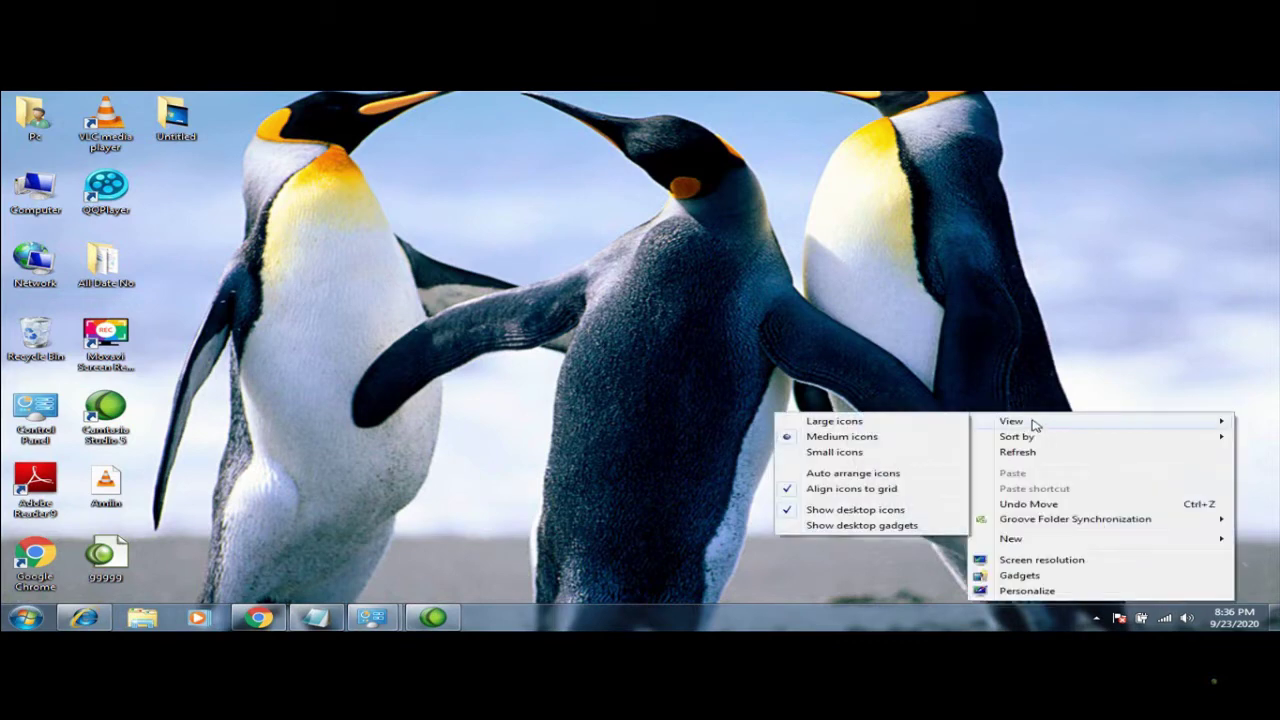
pyautogui.click(840, 510)
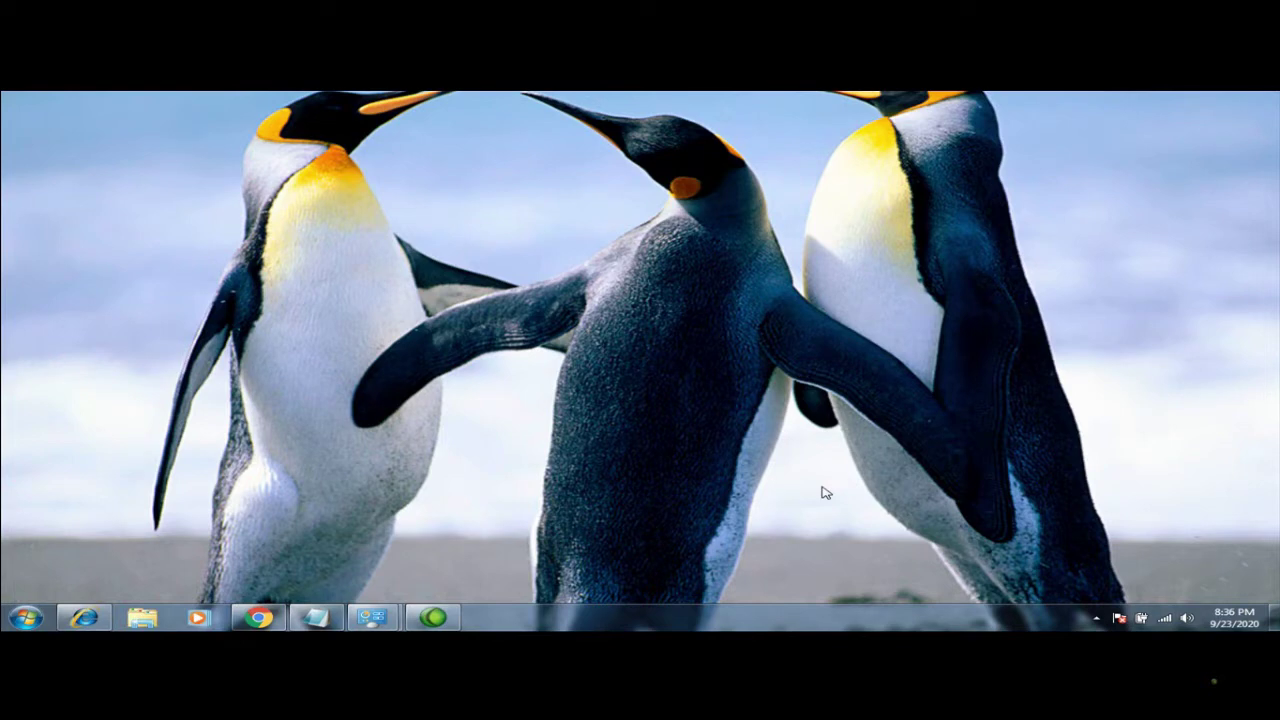
pyautogui.rightClick(728, 477)
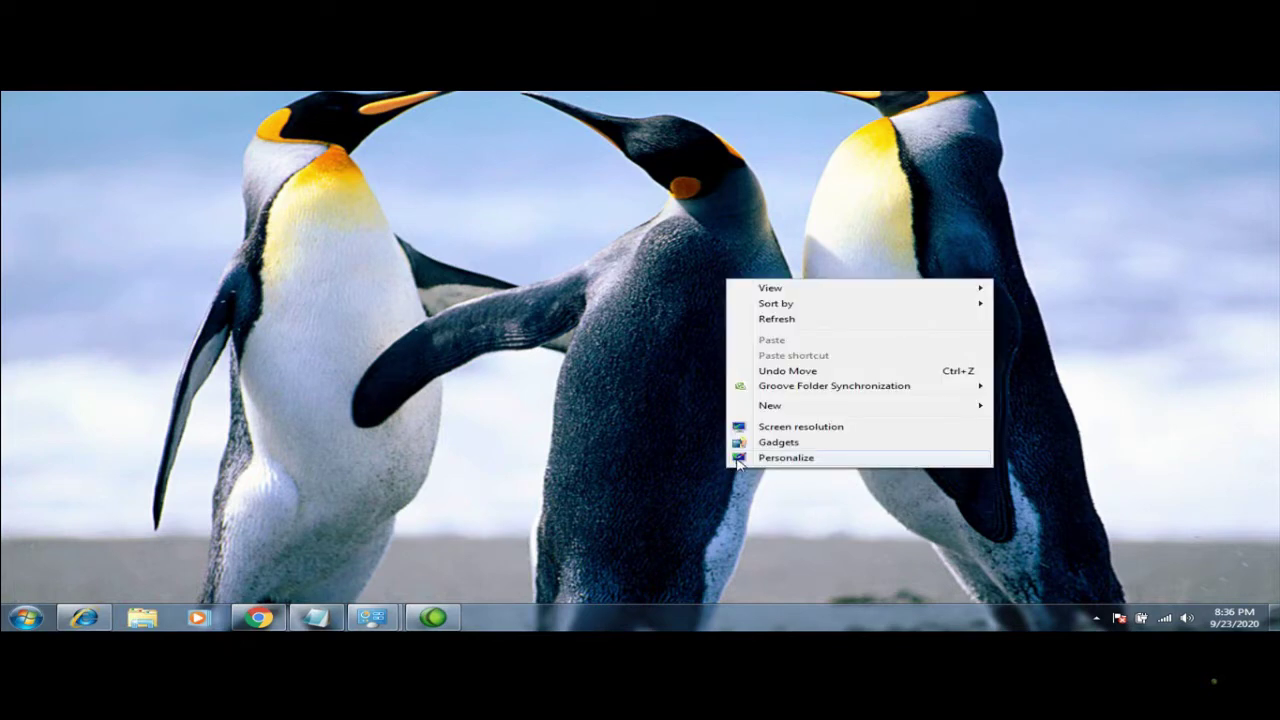
pyautogui.click(786, 457)
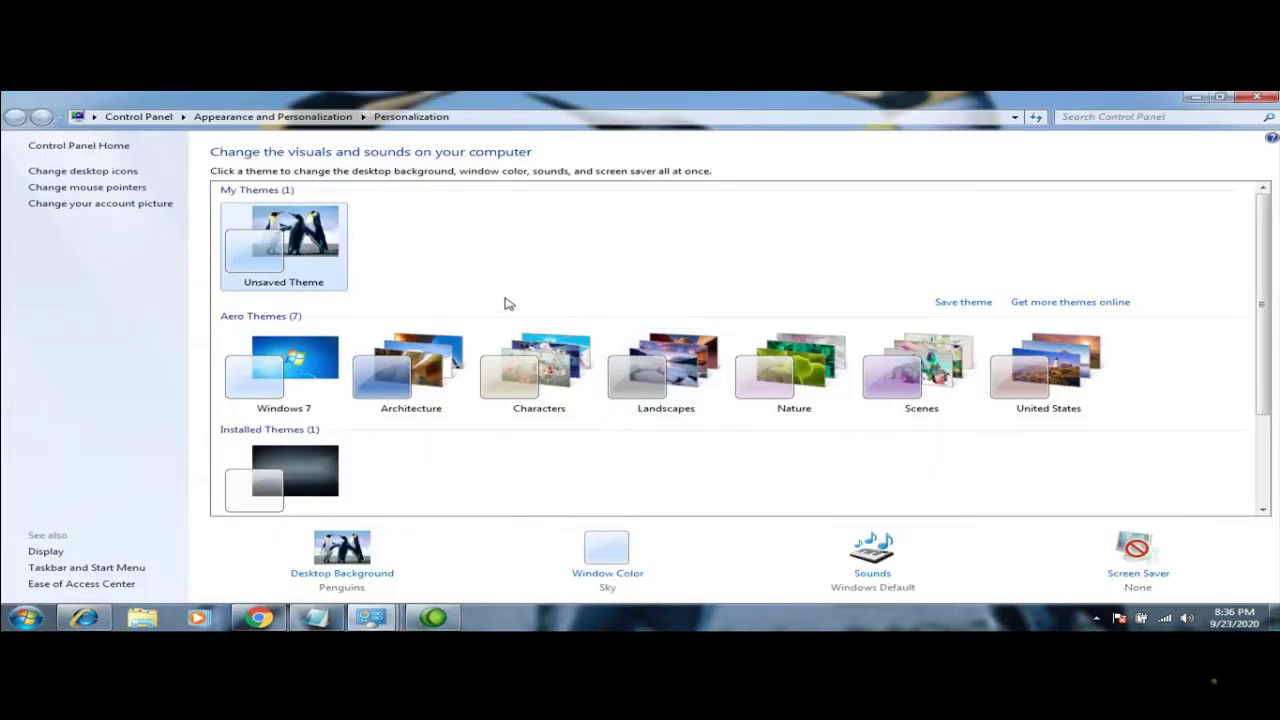
# Apply the Windows 7 theme, then close and reopen Personalization from the desktop
pyautogui.click(328, 364)
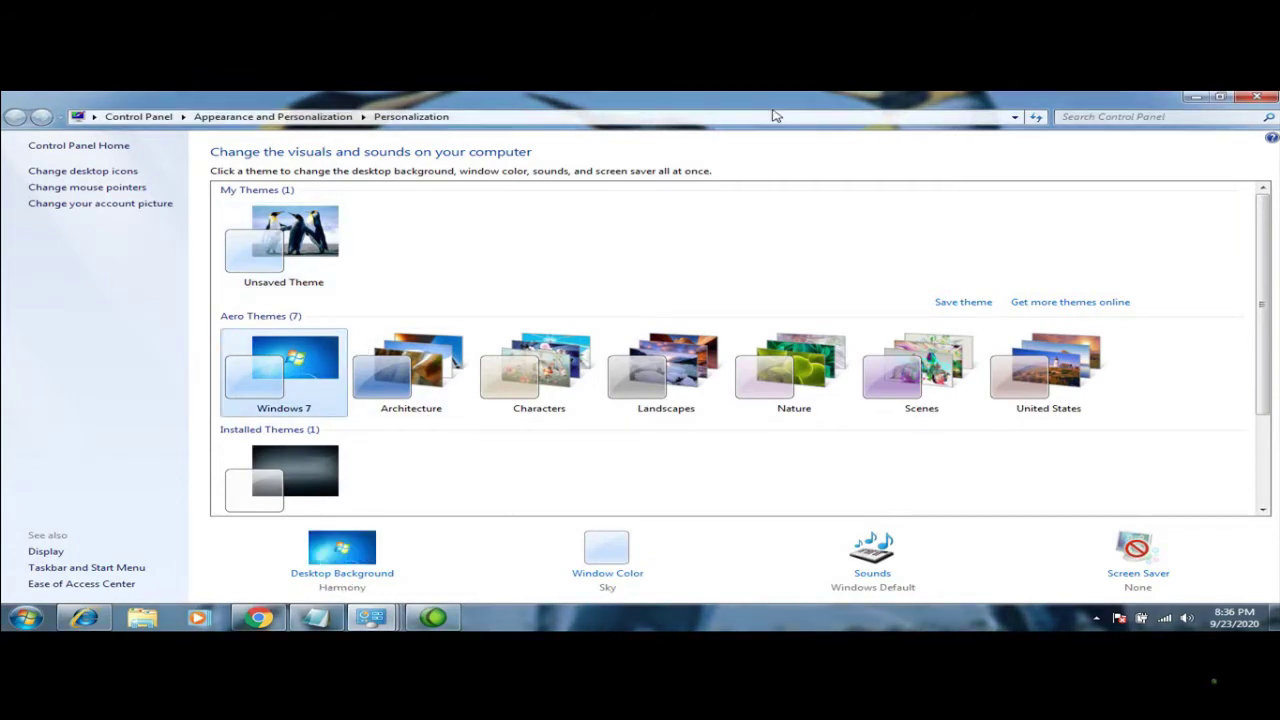
pyautogui.click(1257, 97)
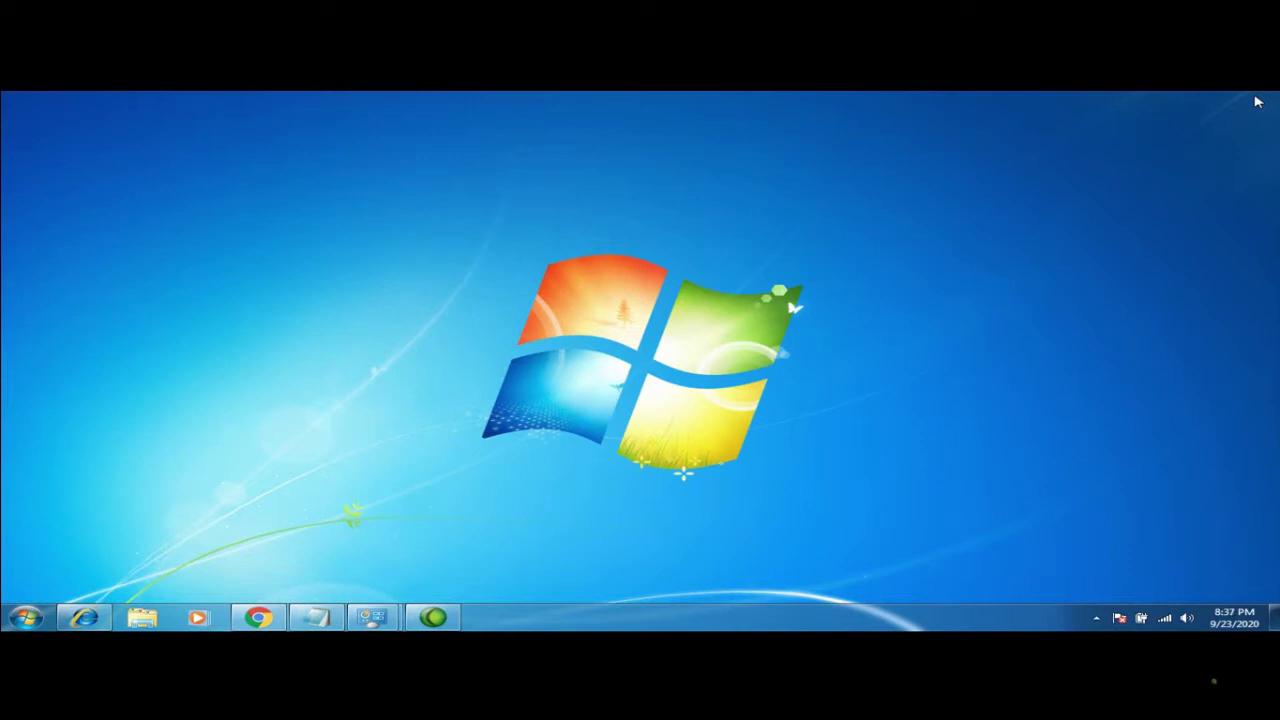
pyautogui.rightClick(929, 297)
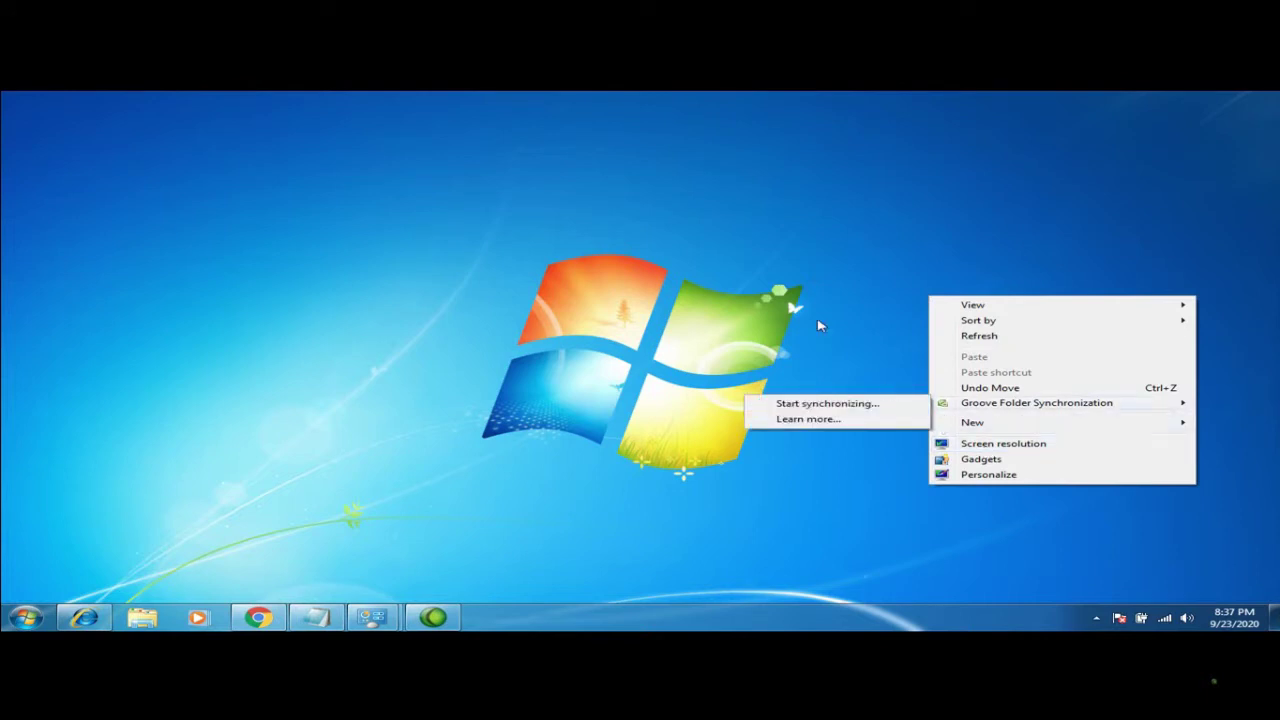
pyautogui.rightClick(820, 322)
pyautogui.click(886, 498)
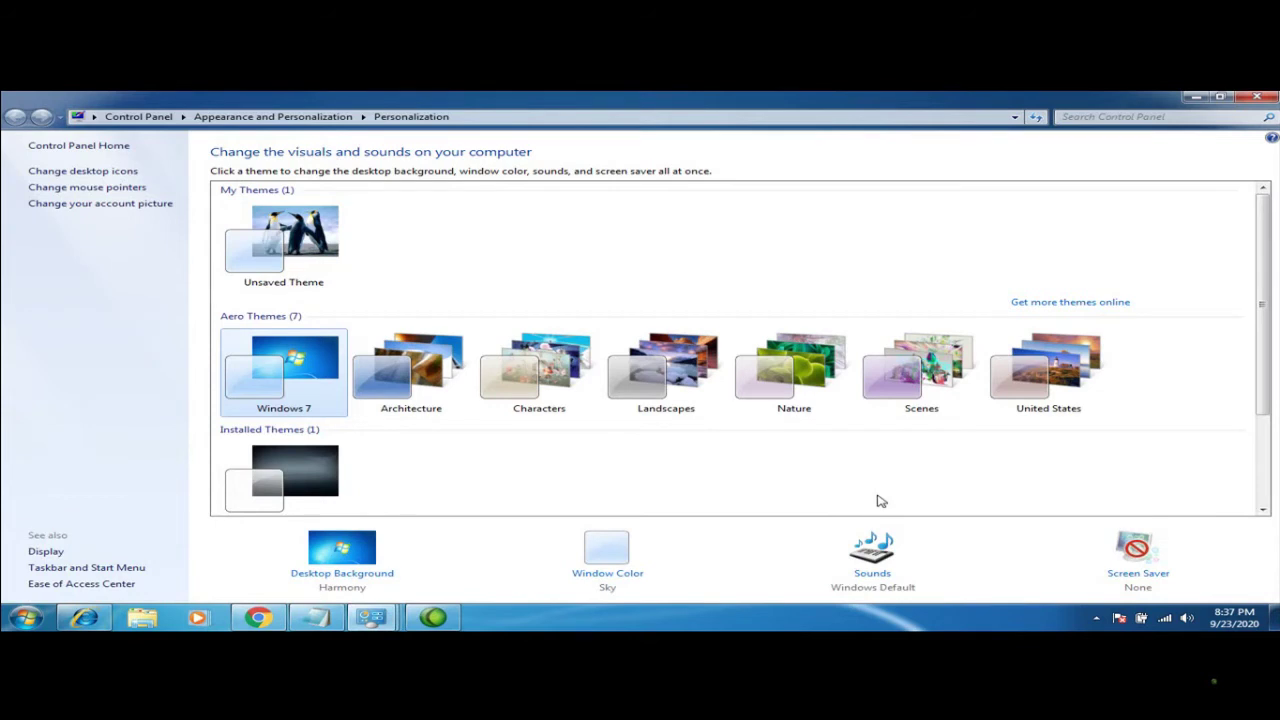
# Open Desktop Icon Settings and clear all five desktop icon checkboxes
pyautogui.click(113, 178)
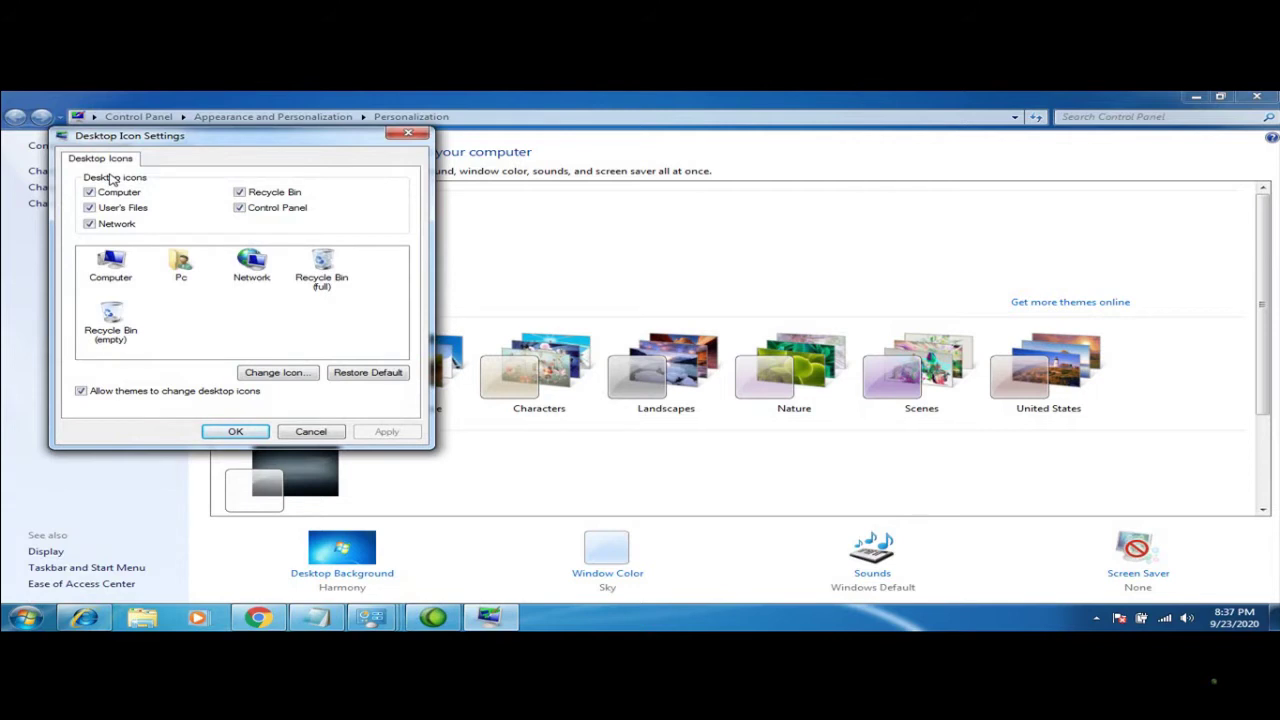
pyautogui.click(239, 207)
pyautogui.click(239, 192)
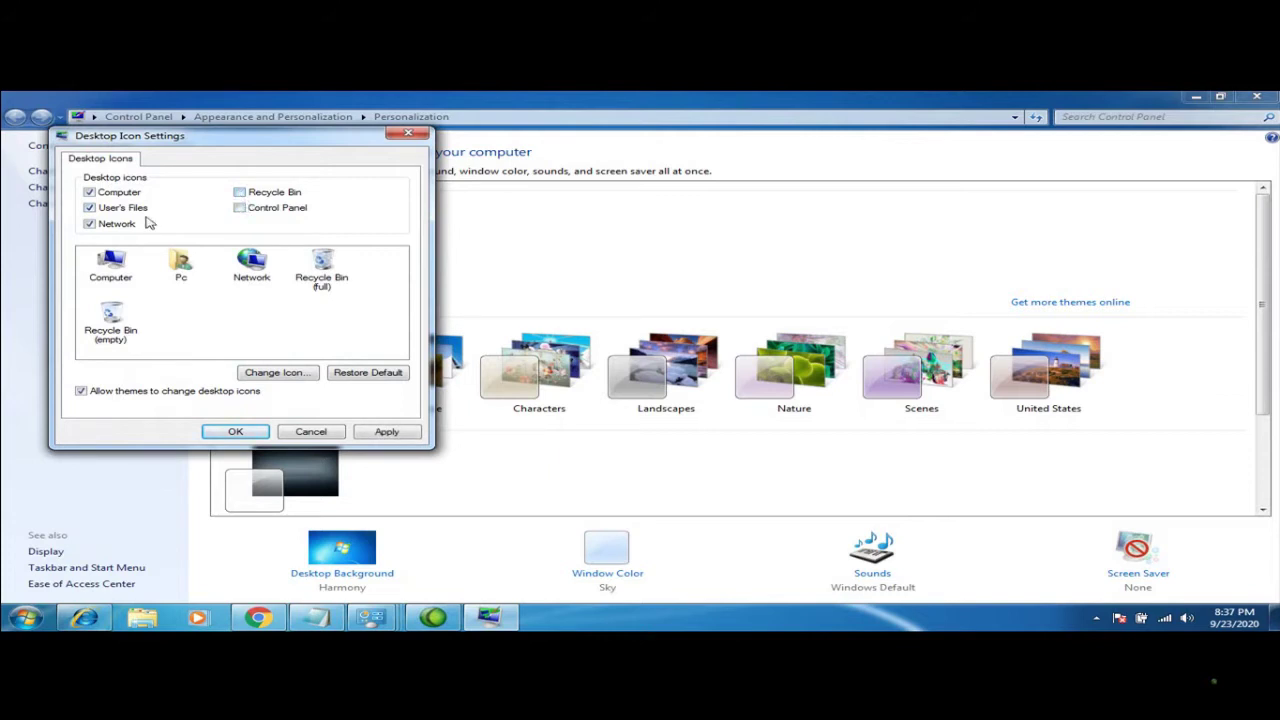
pyautogui.click(89, 226)
pyautogui.click(90, 208)
pyautogui.click(90, 194)
# Re-check Computer, User's Files and Control Panel, then apply and confirm with OK
pyautogui.click(90, 193)
pyautogui.click(90, 207)
pyautogui.click(240, 208)
pyautogui.click(376, 433)
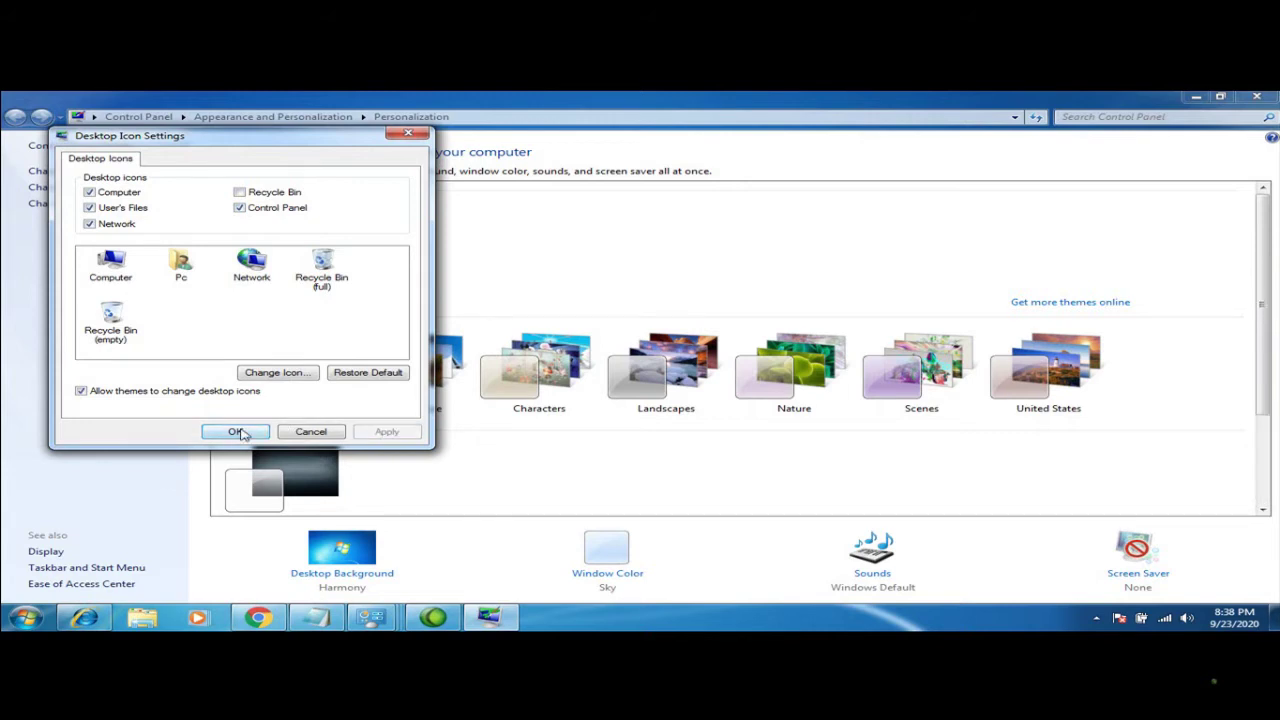
pyautogui.click(240, 432)
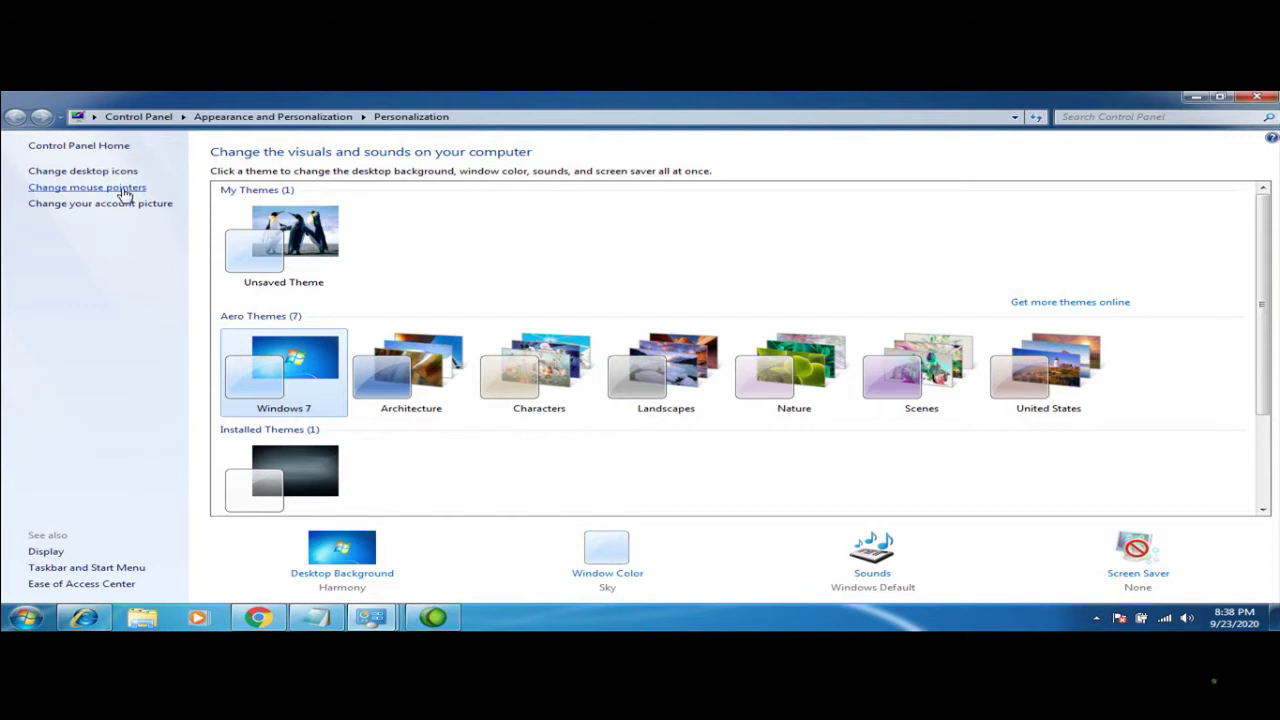
# Open Mouse Properties and vary the pointer speed, settling on the middle setting
pyautogui.click(124, 188)
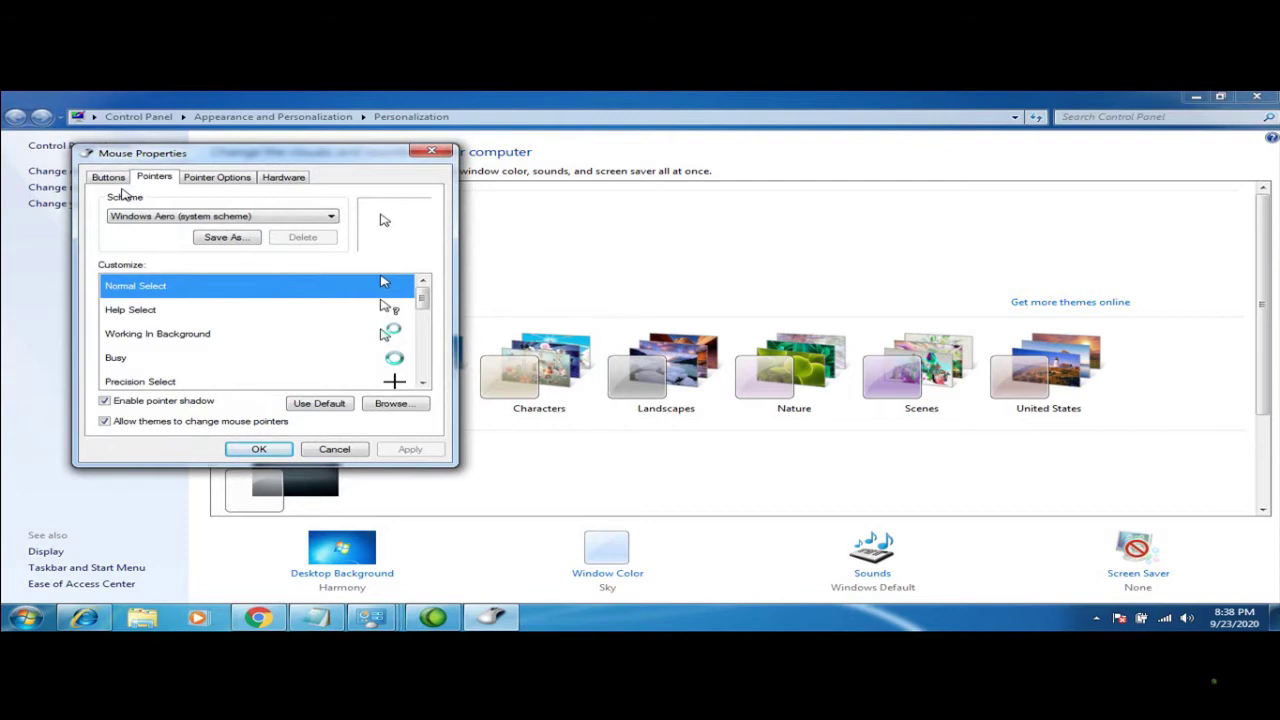
pyautogui.click(206, 180)
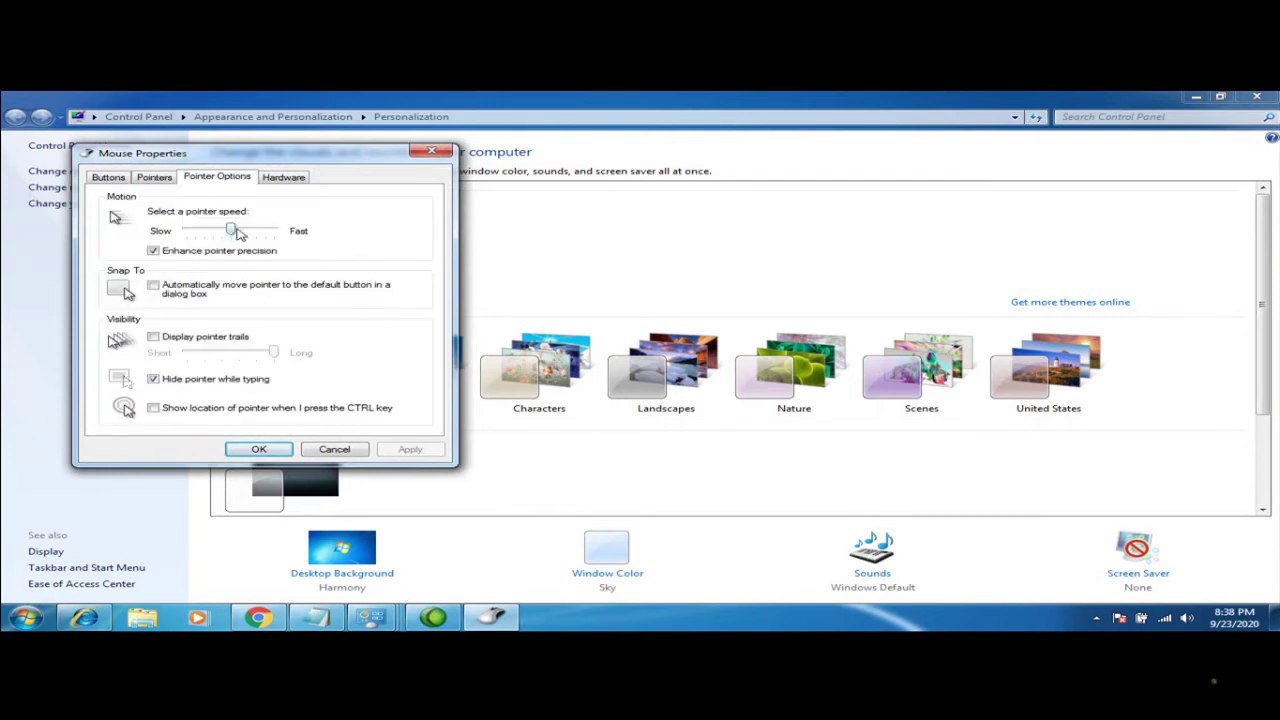
pyautogui.moveTo(233, 232); pyautogui.dragTo(187, 233)
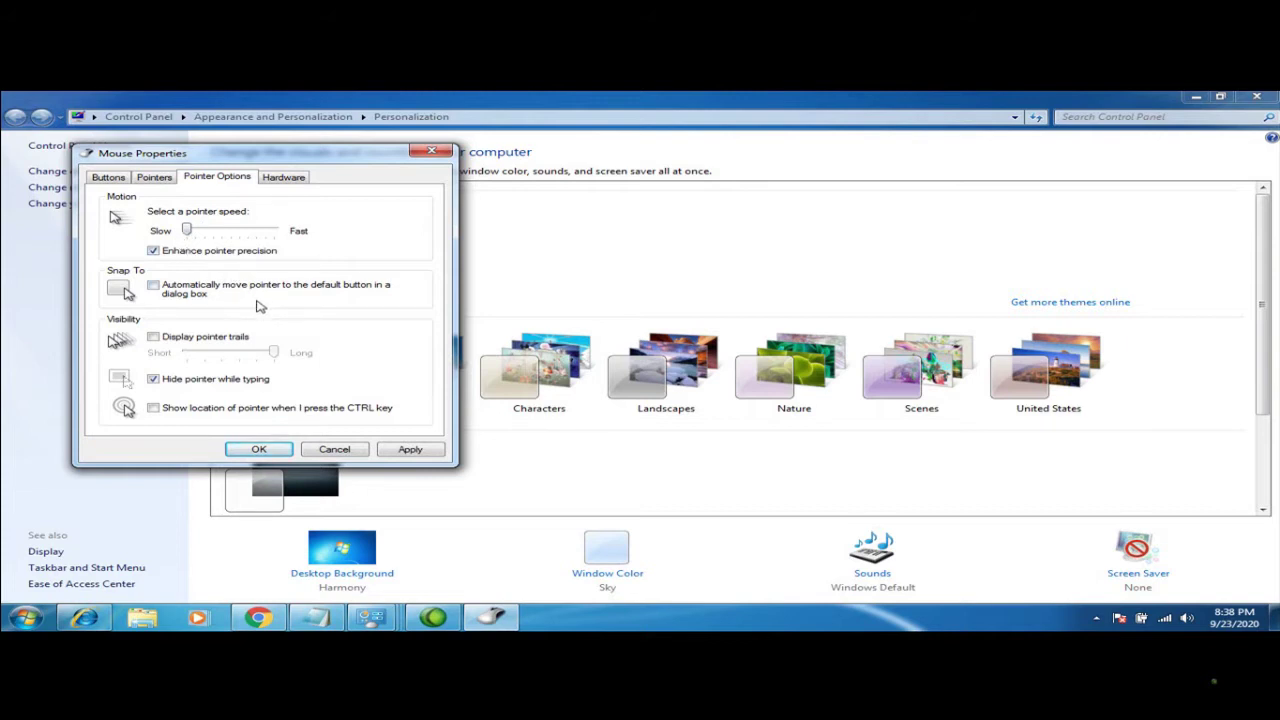
pyautogui.click(227, 238)
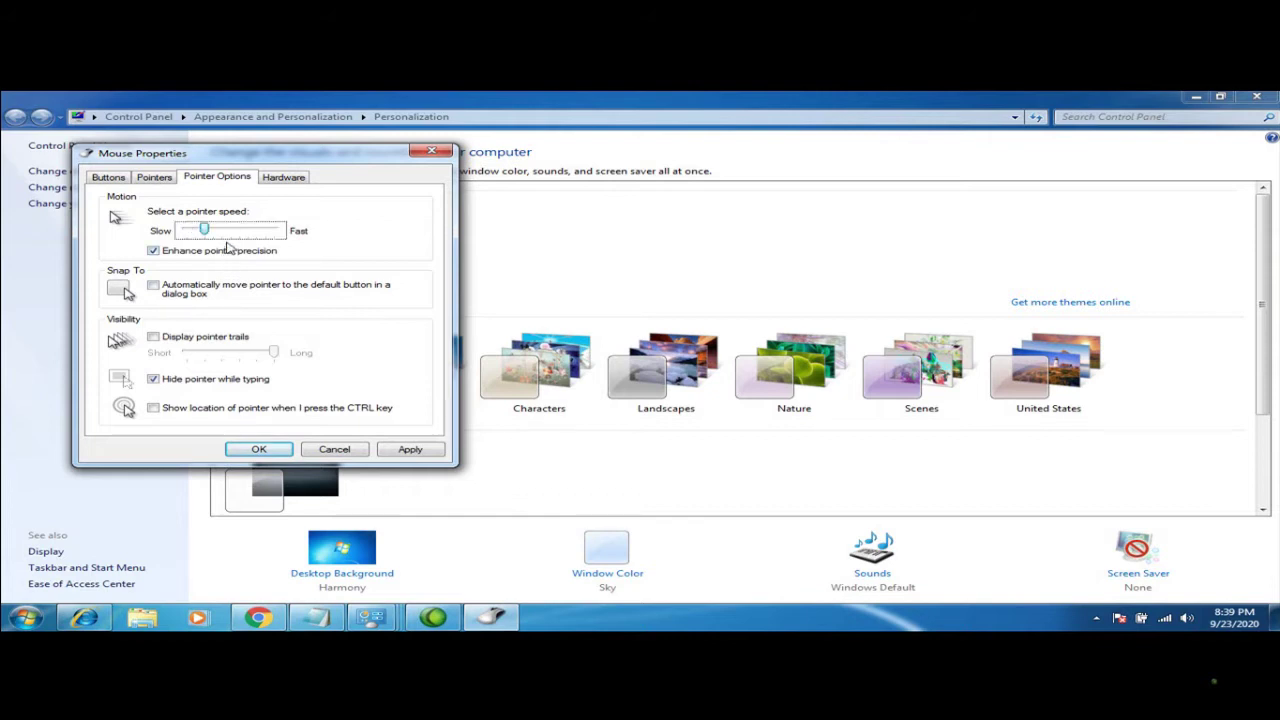
pyautogui.click(227, 240)
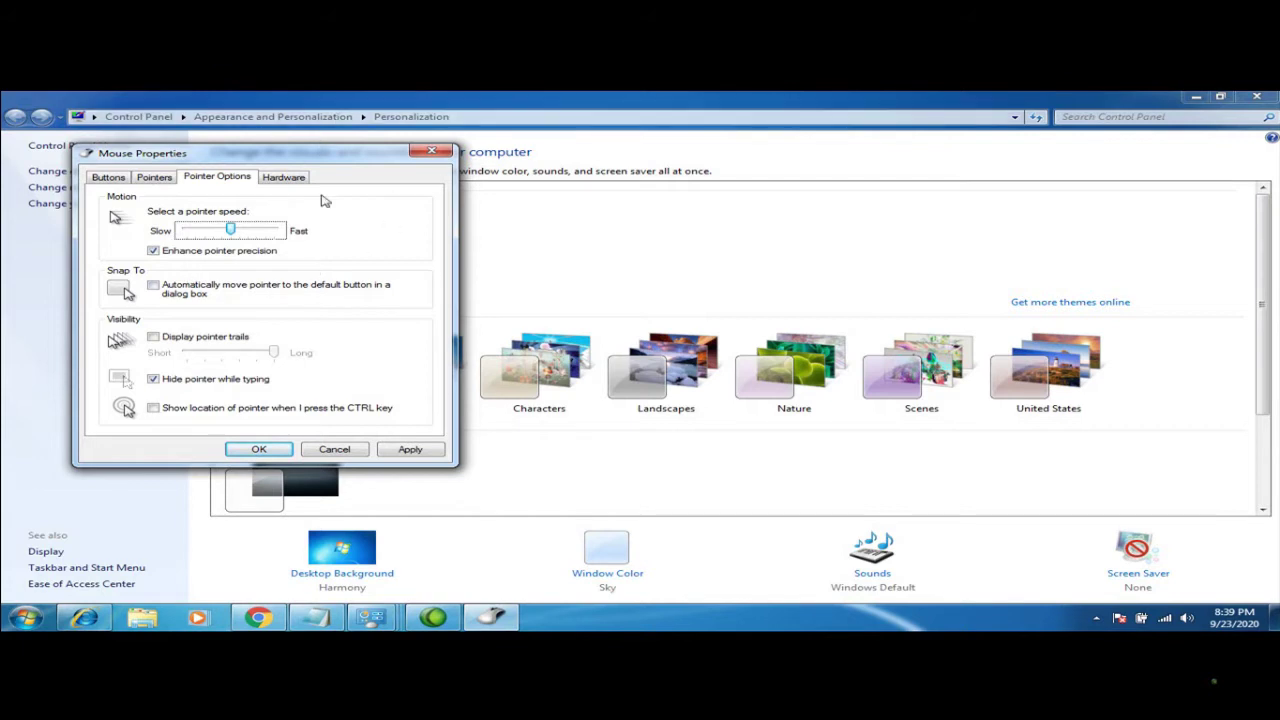
pyautogui.click(277, 230)
pyautogui.click(277, 230)
pyautogui.click(232, 233)
pyautogui.click(225, 234)
# Turn pointer trails on and then back off
pyautogui.click(152, 338)
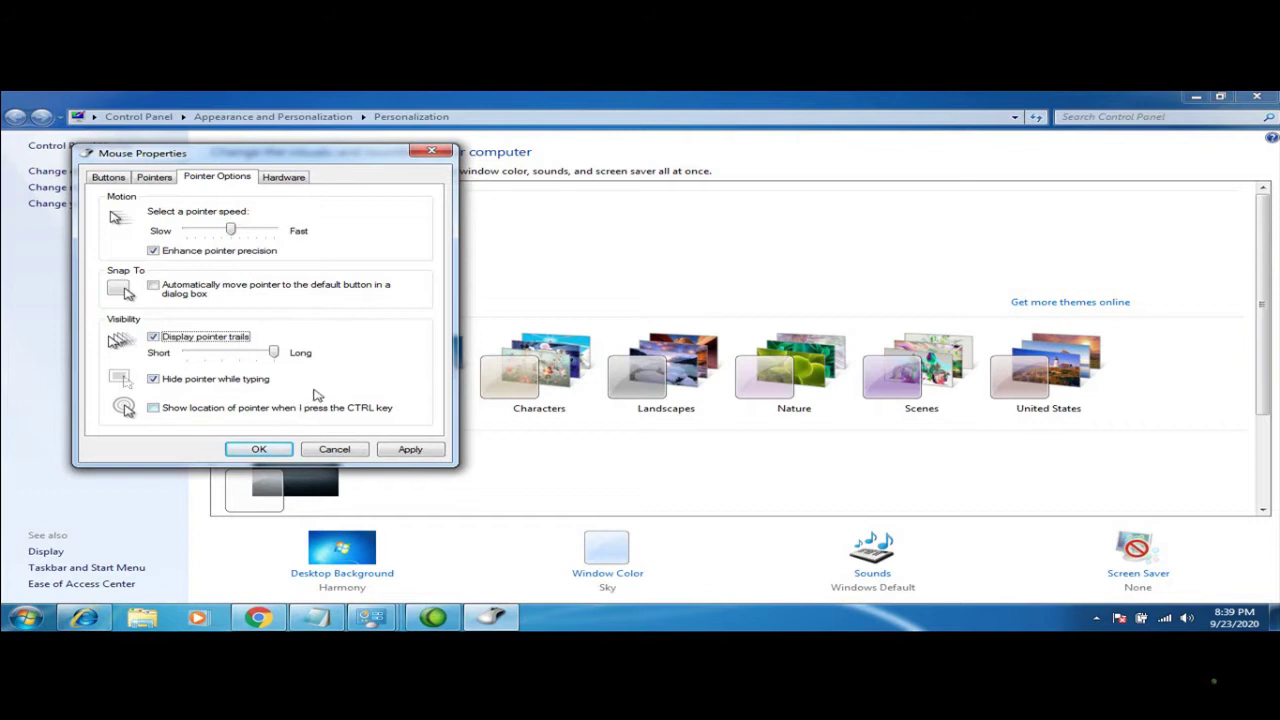
pyautogui.click(152, 338)
pyautogui.click(155, 178)
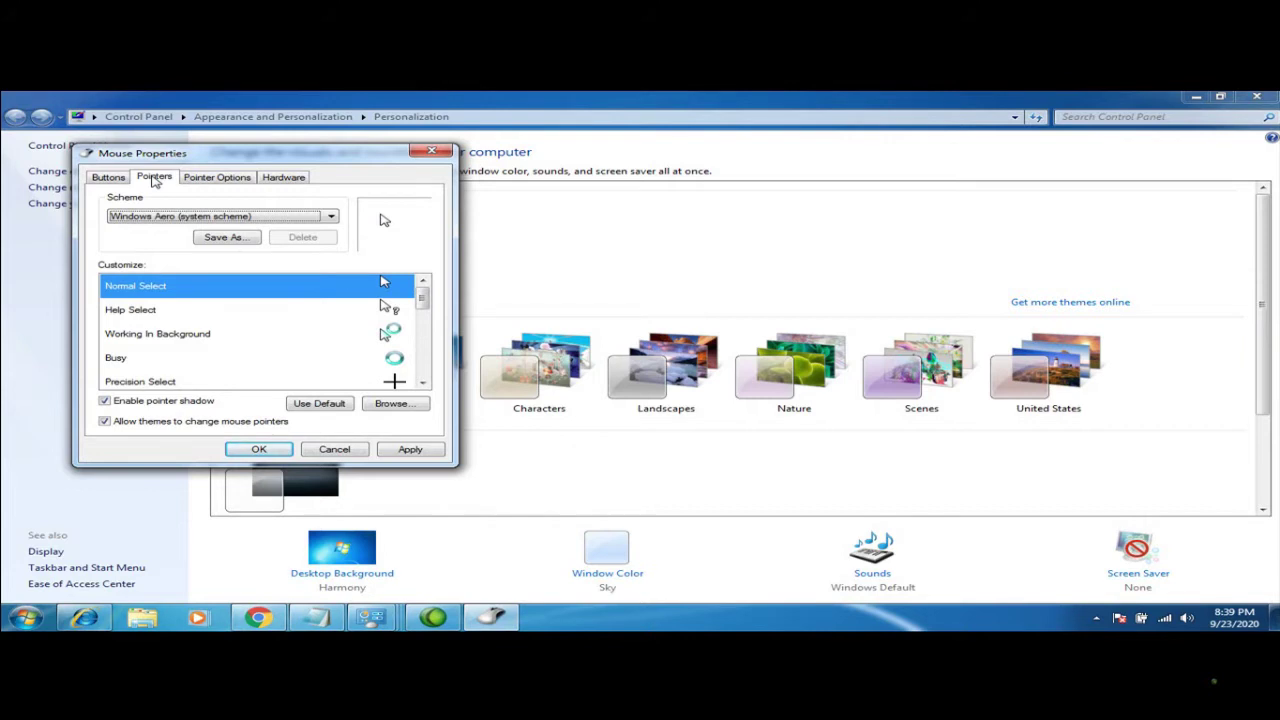
# Try Windows Black (extra large), Windows Black and Magnified pointer schemes, ending with (None)
pyautogui.click(331, 218)
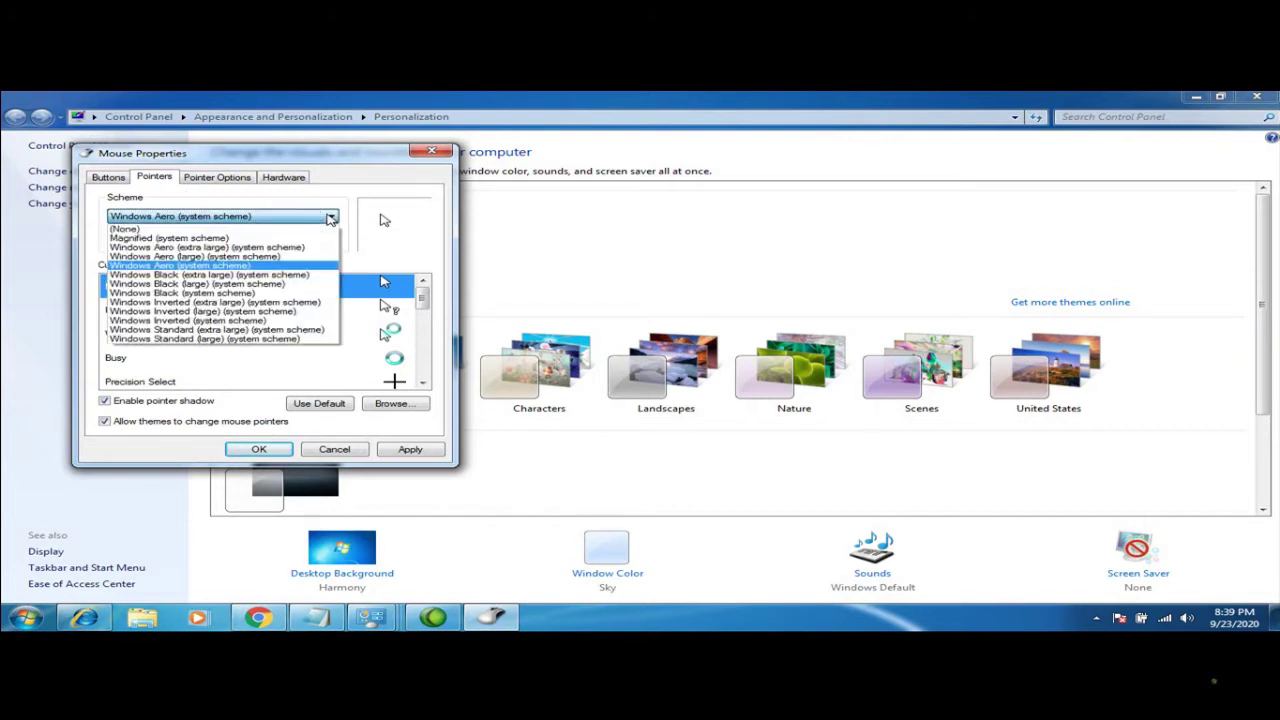
pyautogui.click(265, 275)
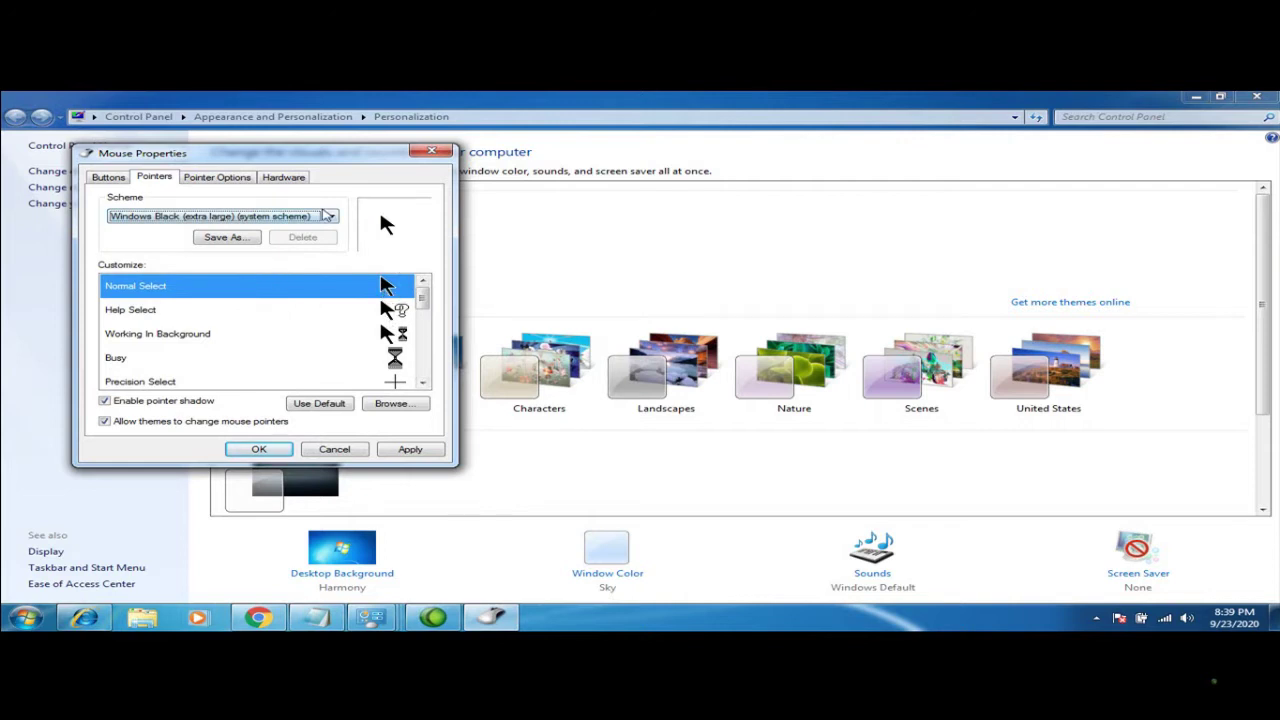
pyautogui.click(330, 217)
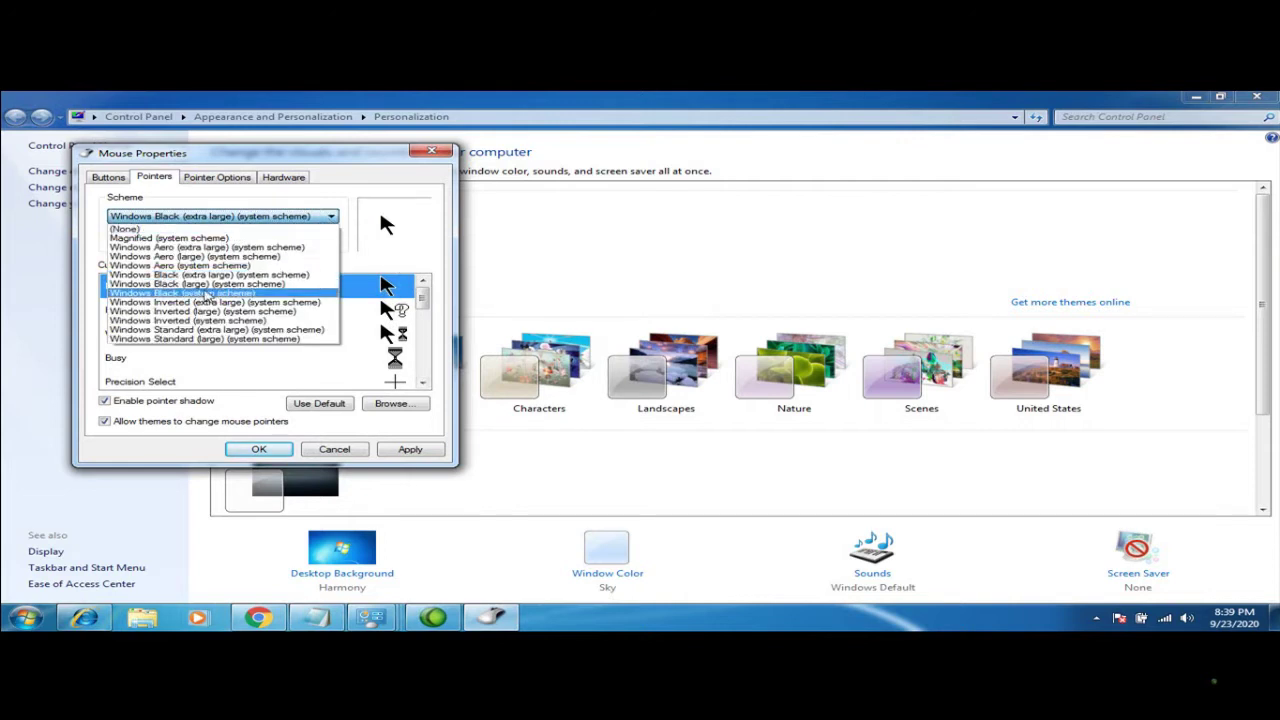
pyautogui.click(200, 293)
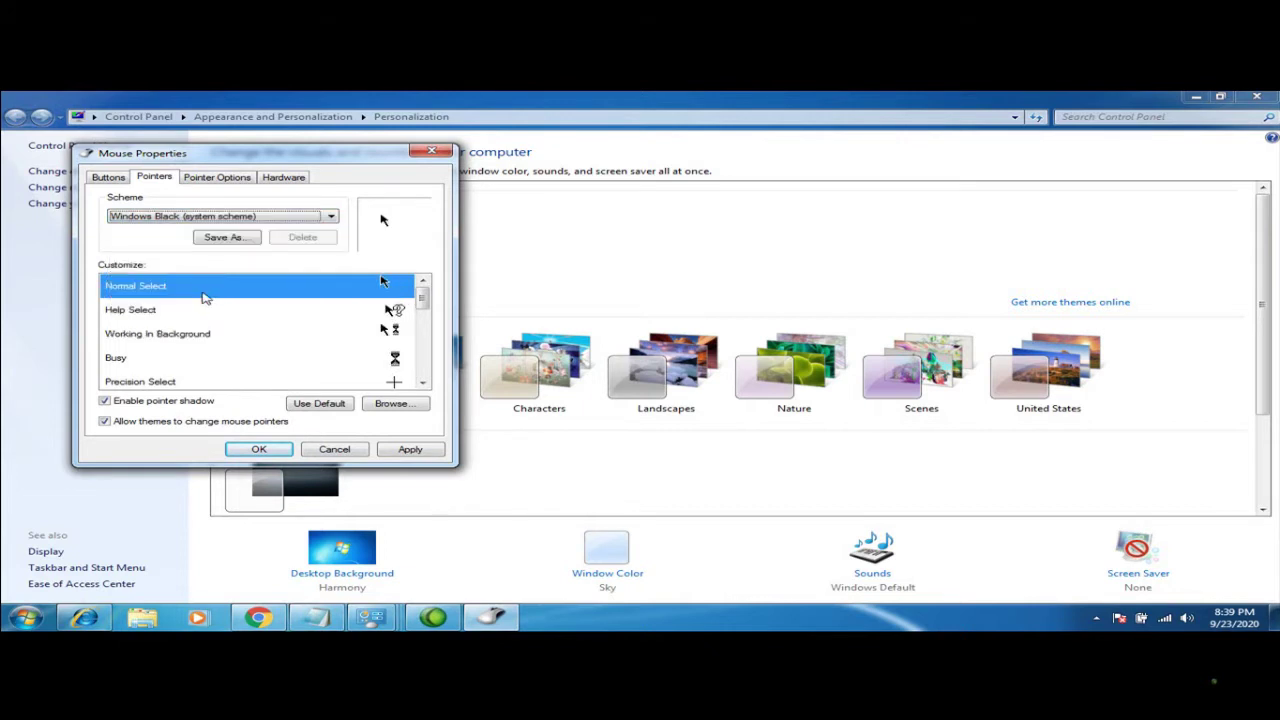
pyautogui.click(330, 217)
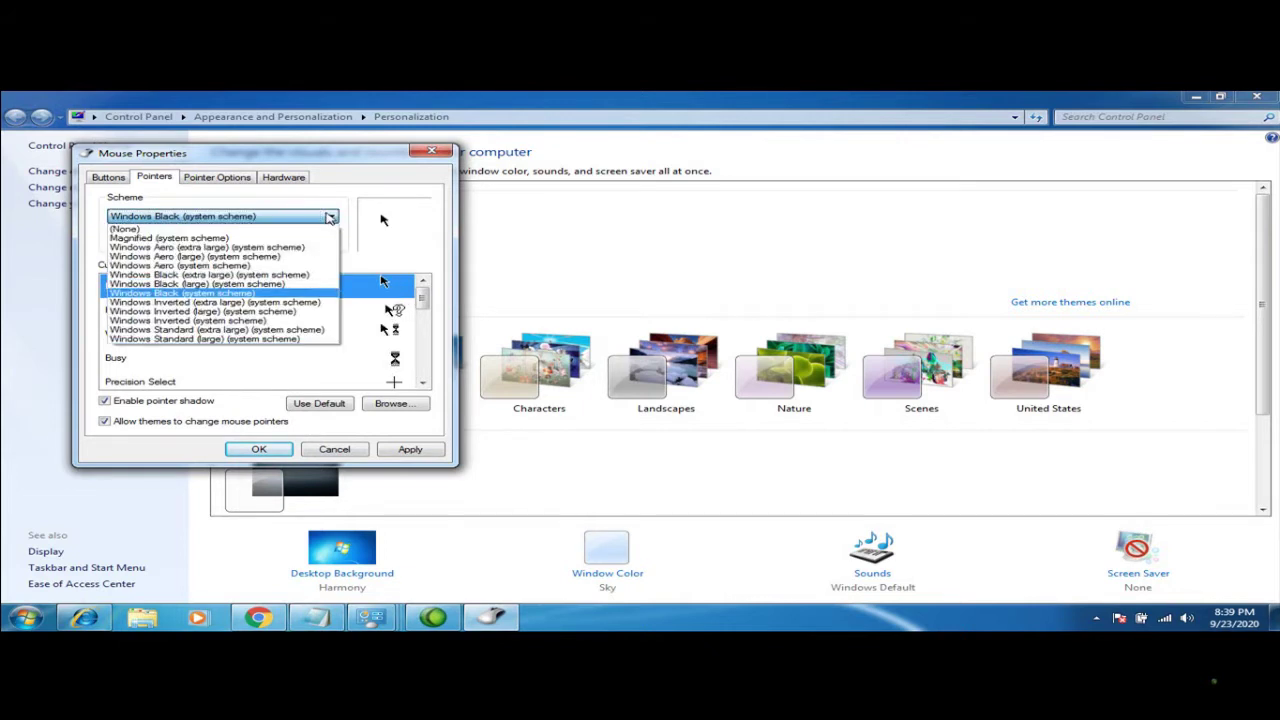
pyautogui.click(245, 238)
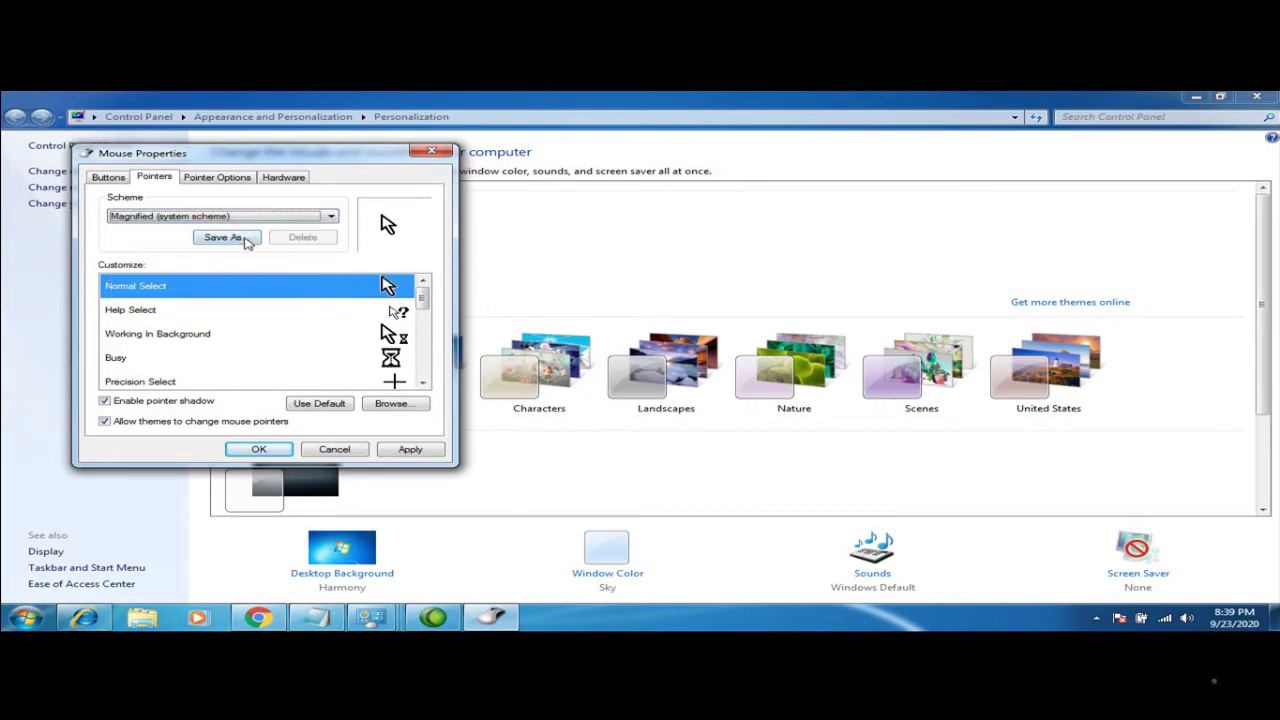
pyautogui.click(332, 217)
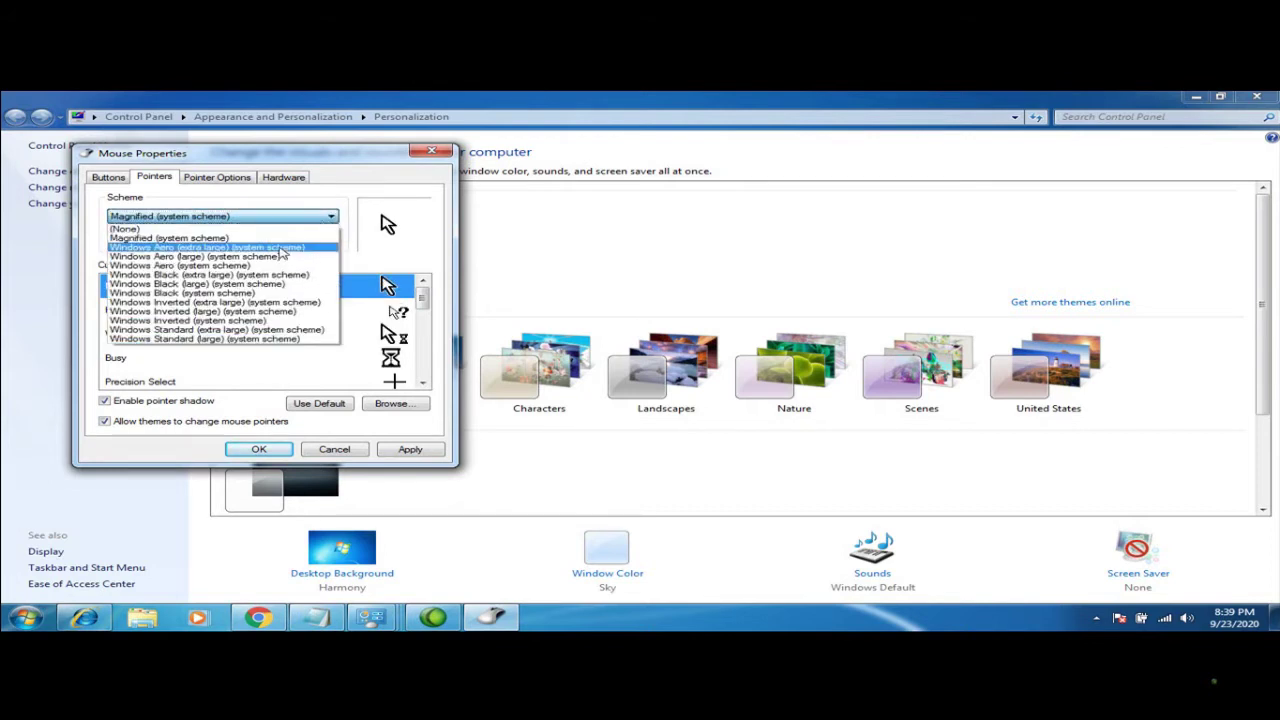
pyautogui.click(196, 230)
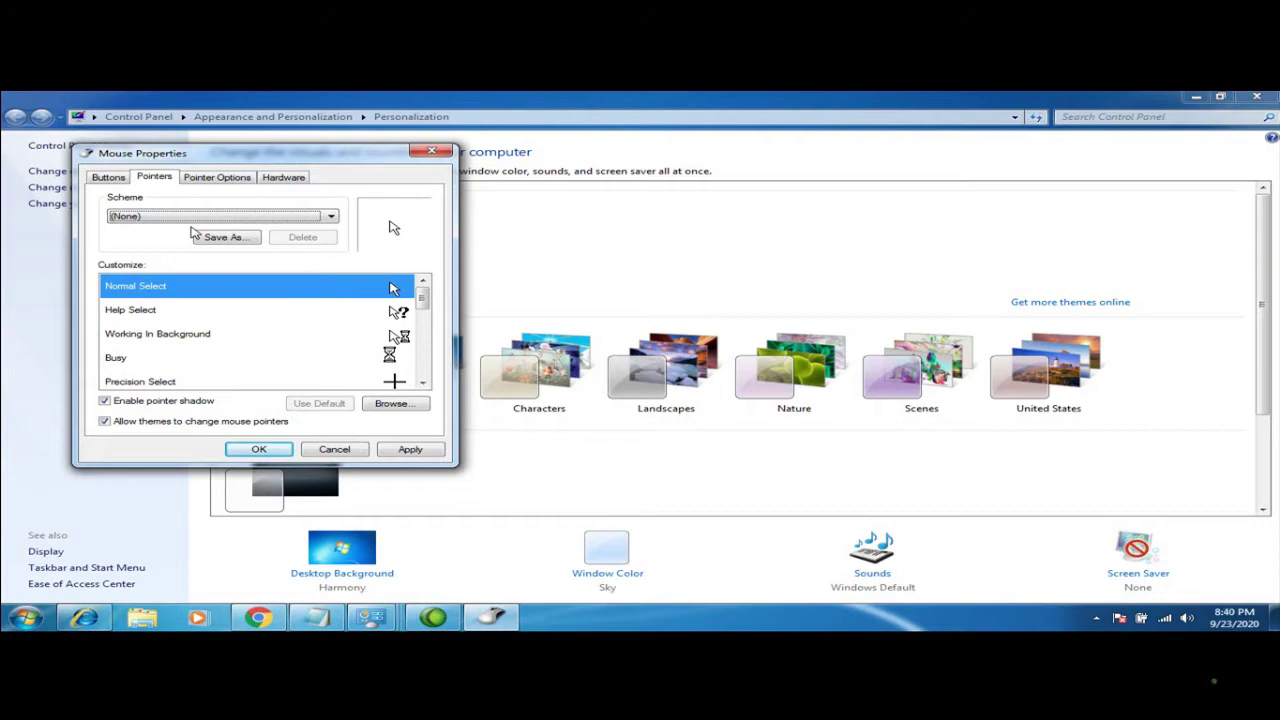
# Load aero_arrow_l as the Normal Select cursor and close Mouse Properties
pyautogui.click(392, 404)
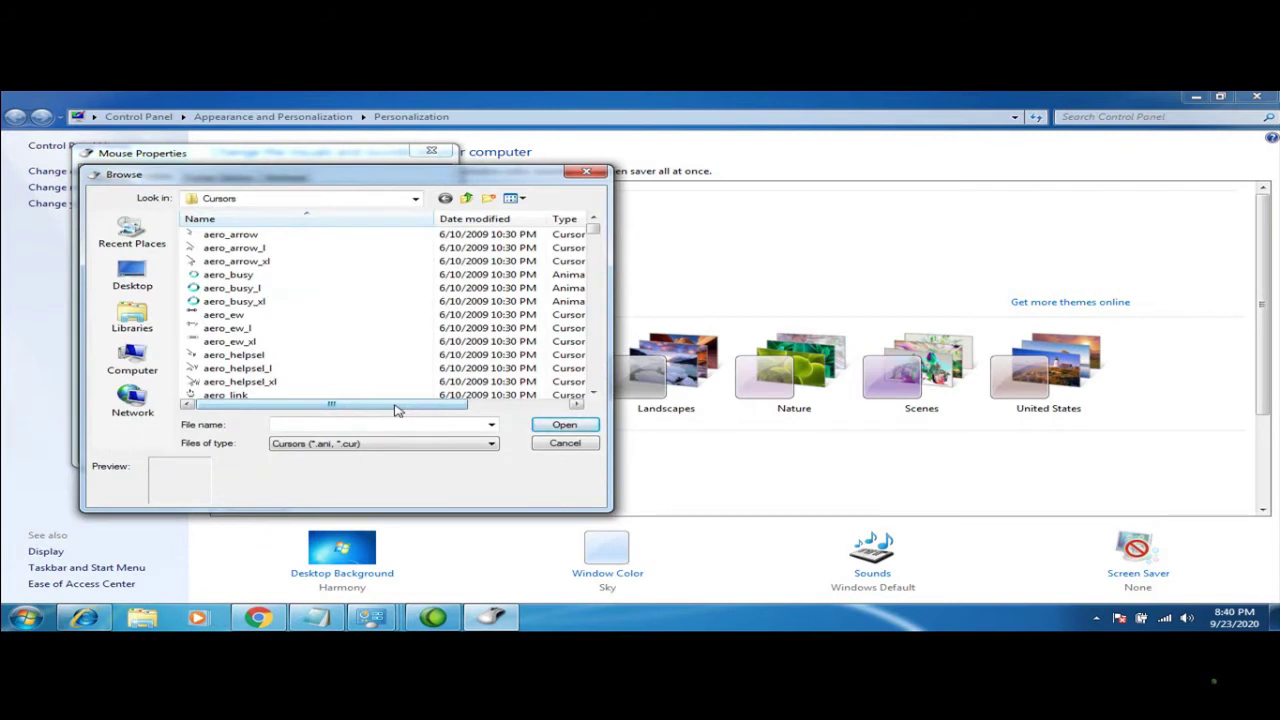
pyautogui.click(233, 248)
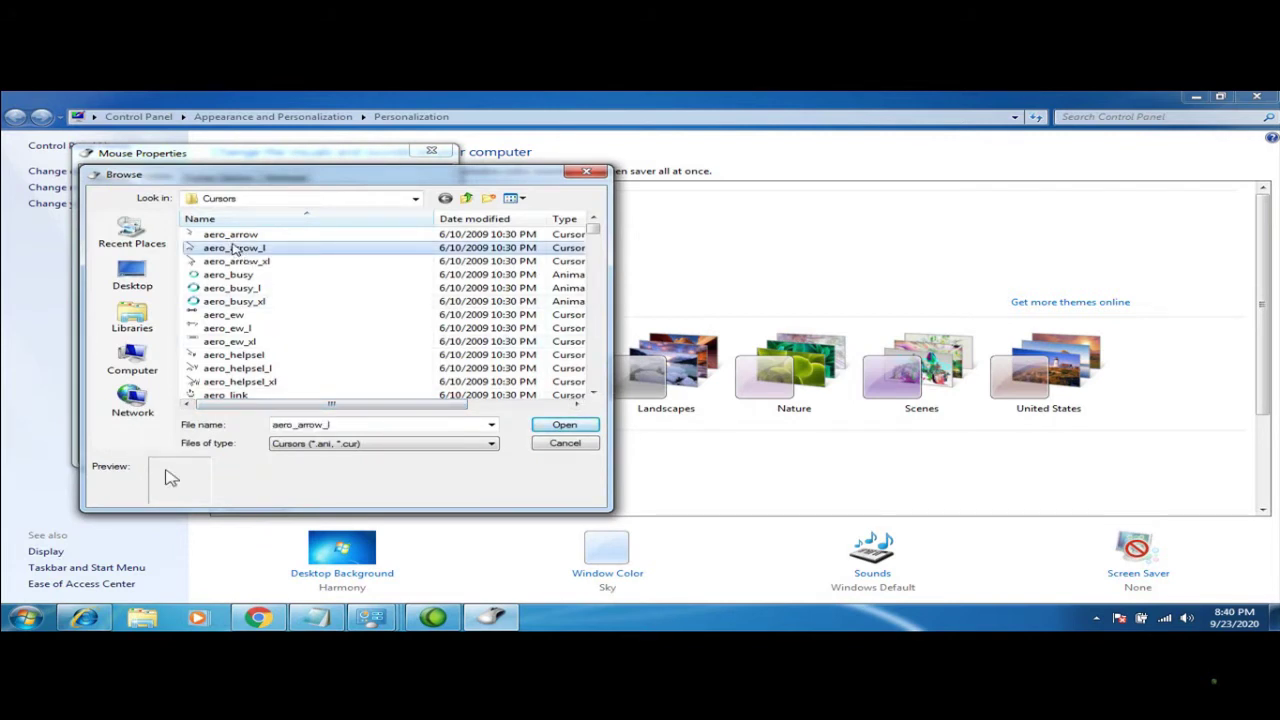
pyautogui.click(581, 427)
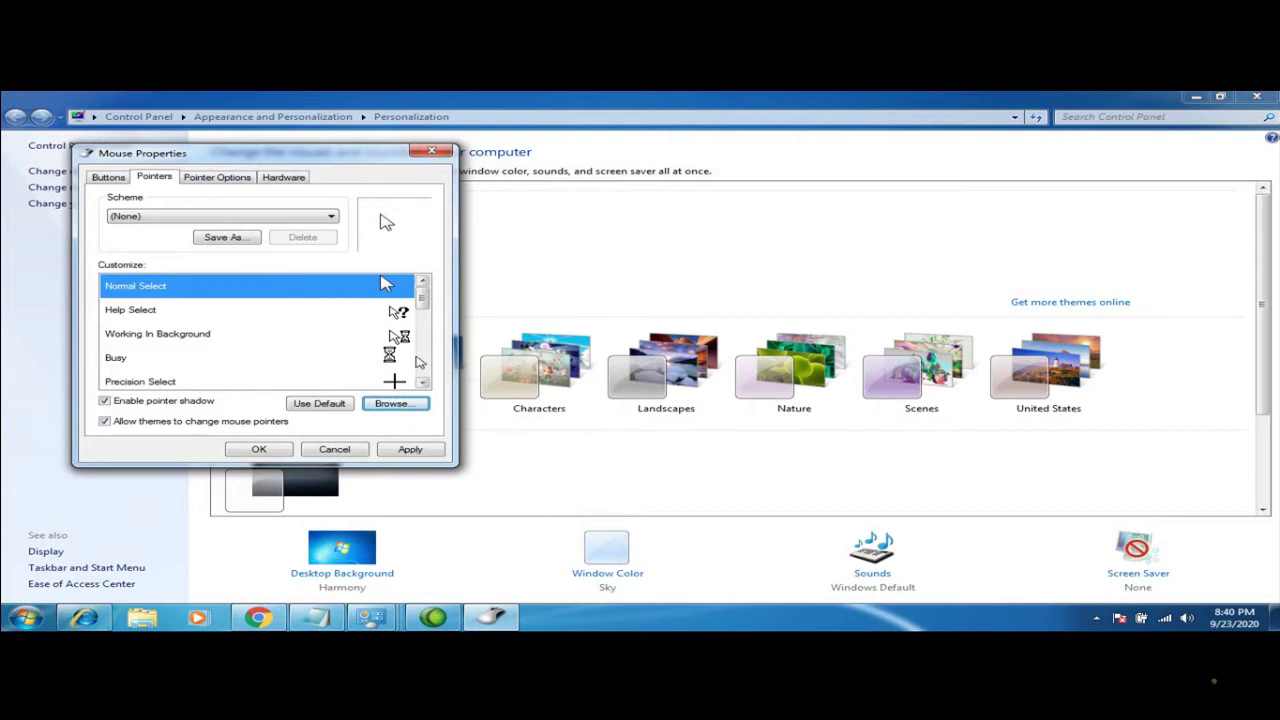
pyautogui.scroll(-2, 416, 360)
pyautogui.scroll(-2, 423, 375)
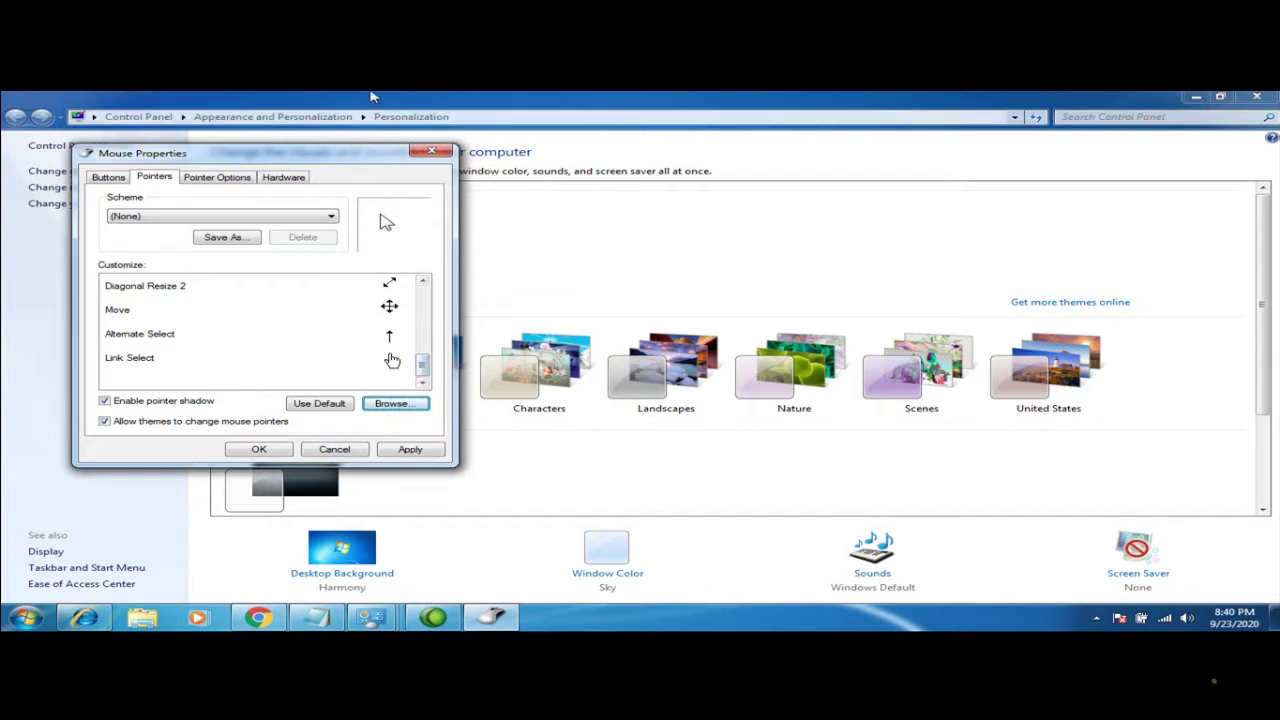
pyautogui.click(432, 153)
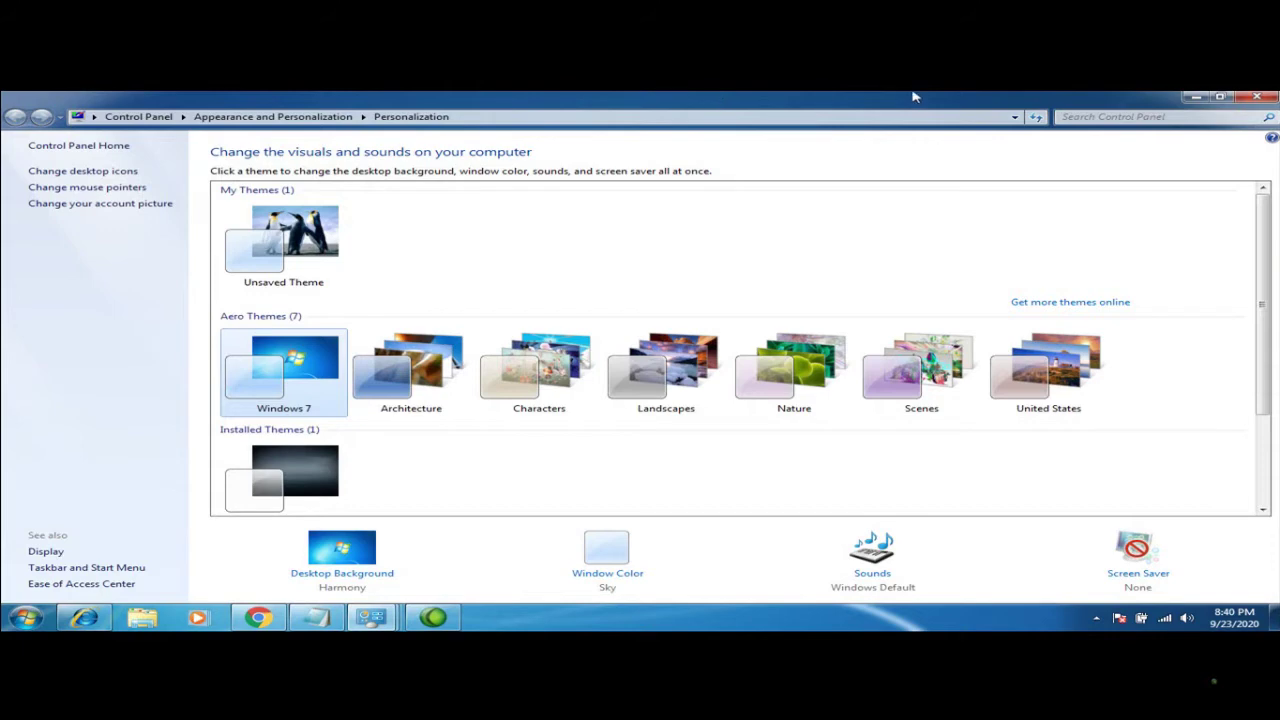
# Minimize Personalization and turn Show desktop icons back on
pyautogui.click(1195, 97)
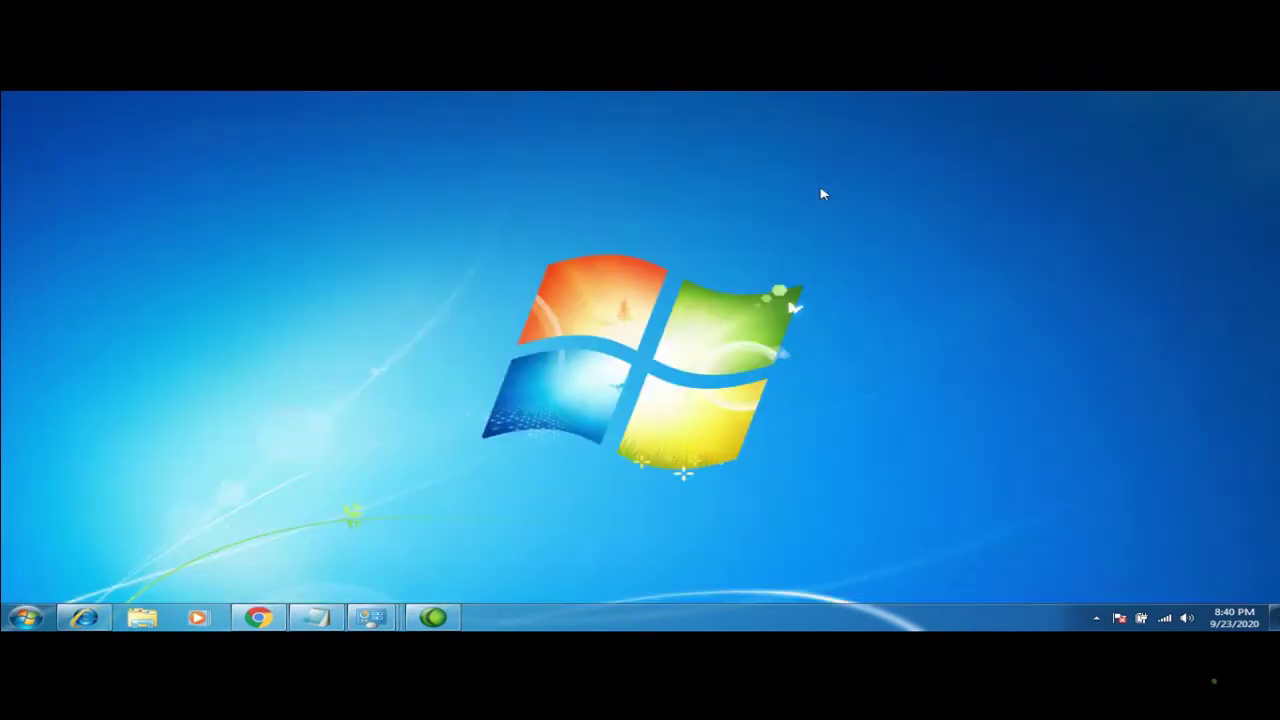
pyautogui.rightClick(468, 218)
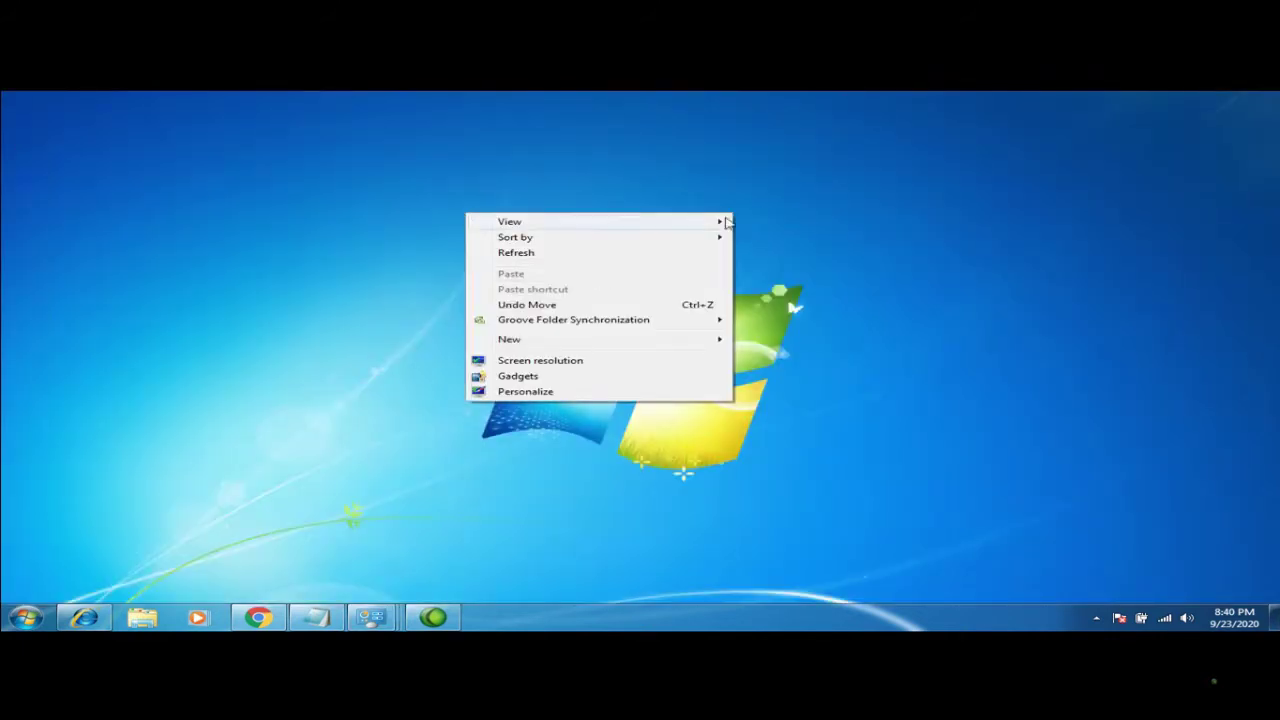
pyautogui.moveTo(723, 221)
pyautogui.click(785, 311)
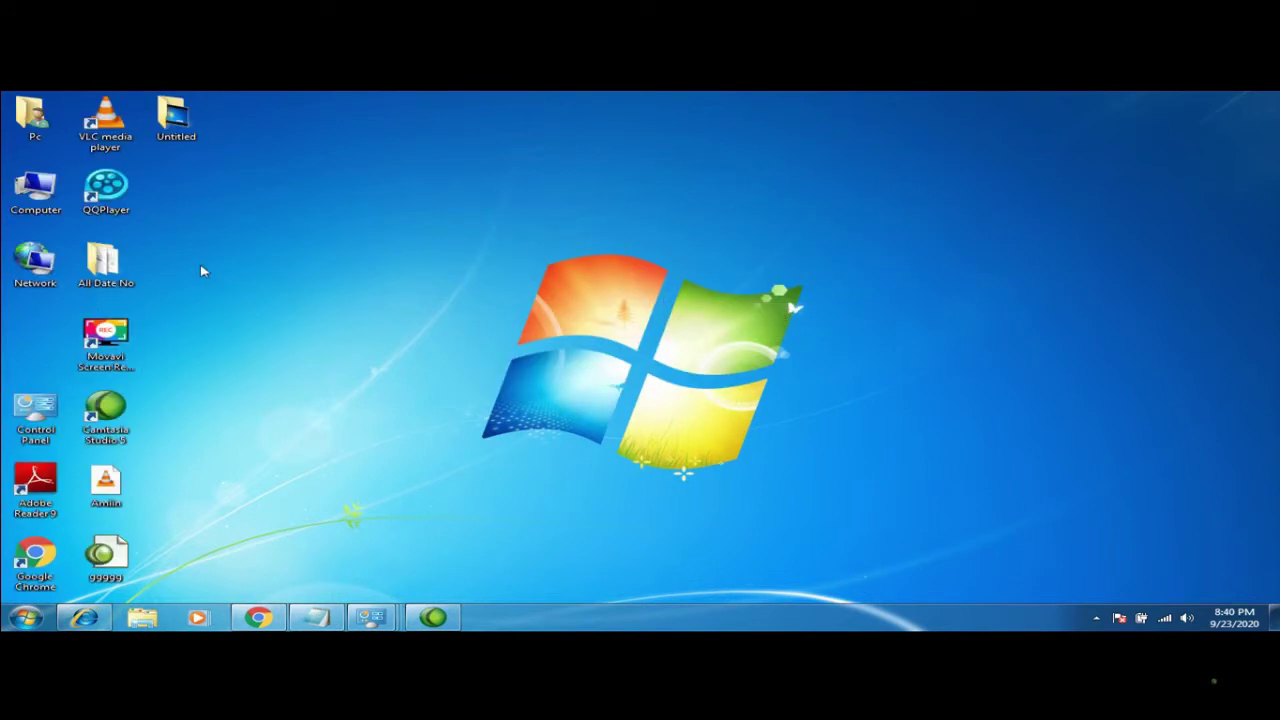
# Reopen Personalize from the desktop's shortcut menu
pyautogui.rightClick(283, 301)
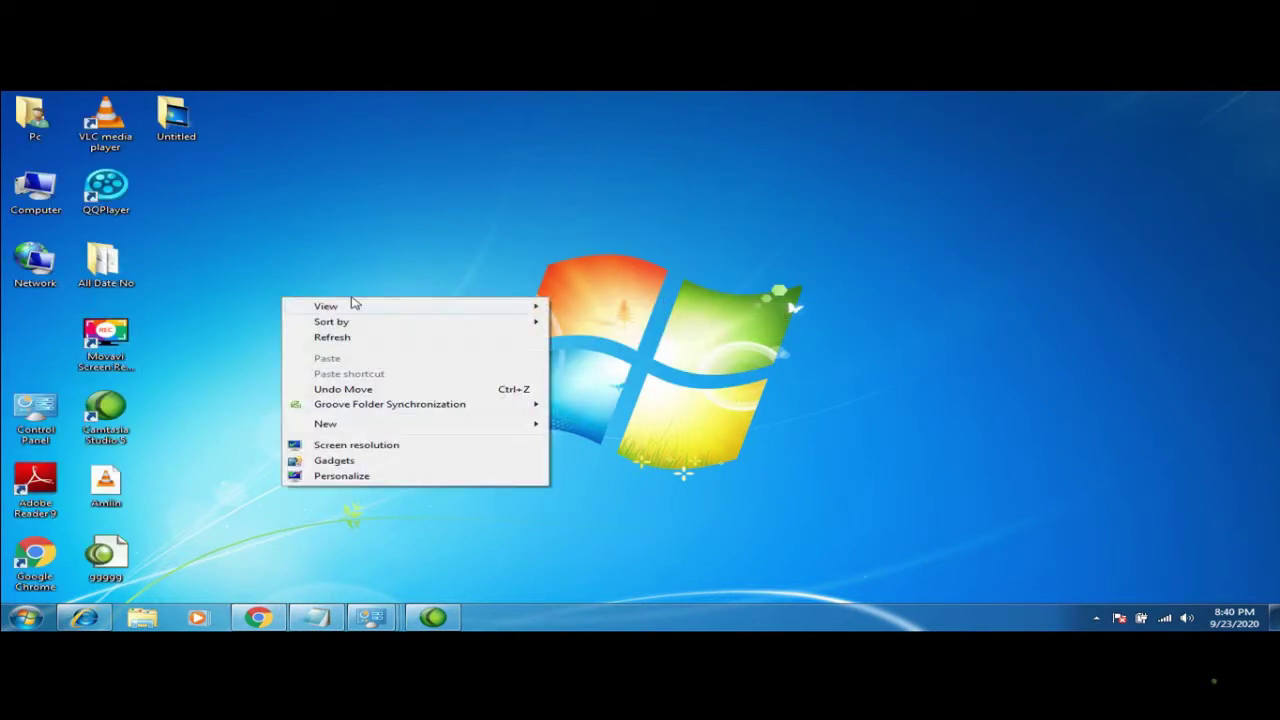
pyautogui.moveTo(357, 307)
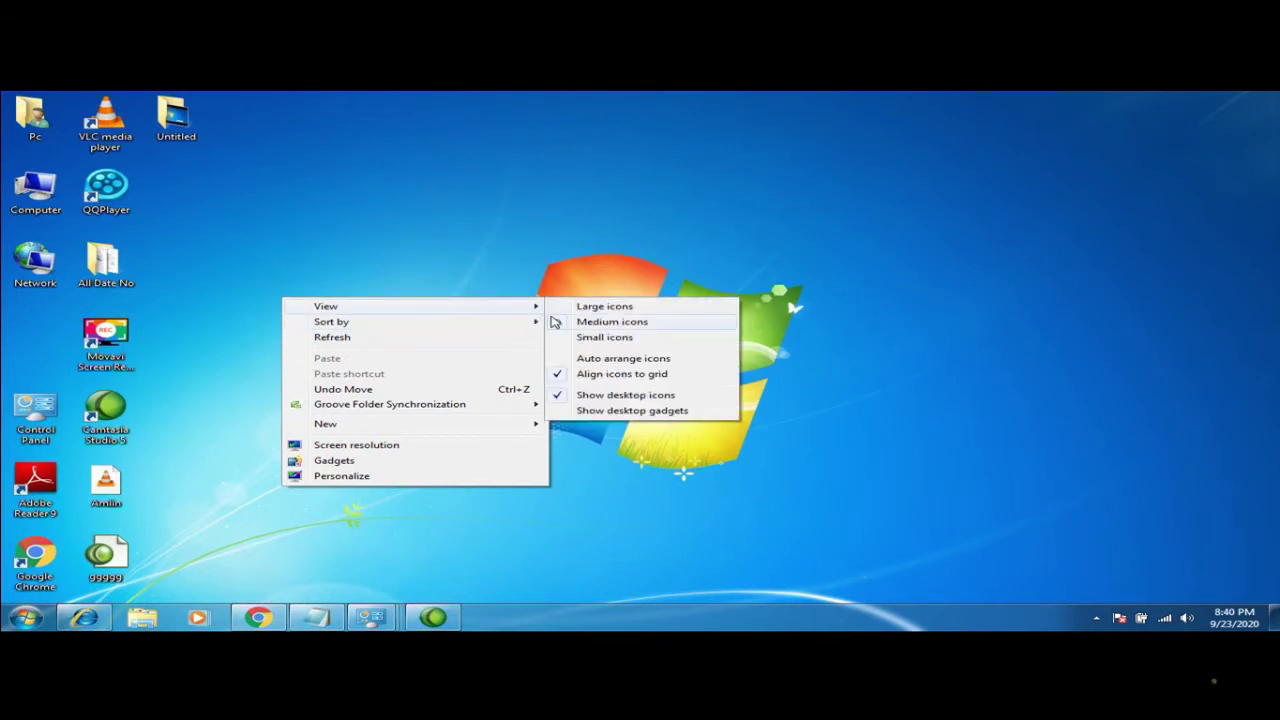
pyautogui.moveTo(494, 326)
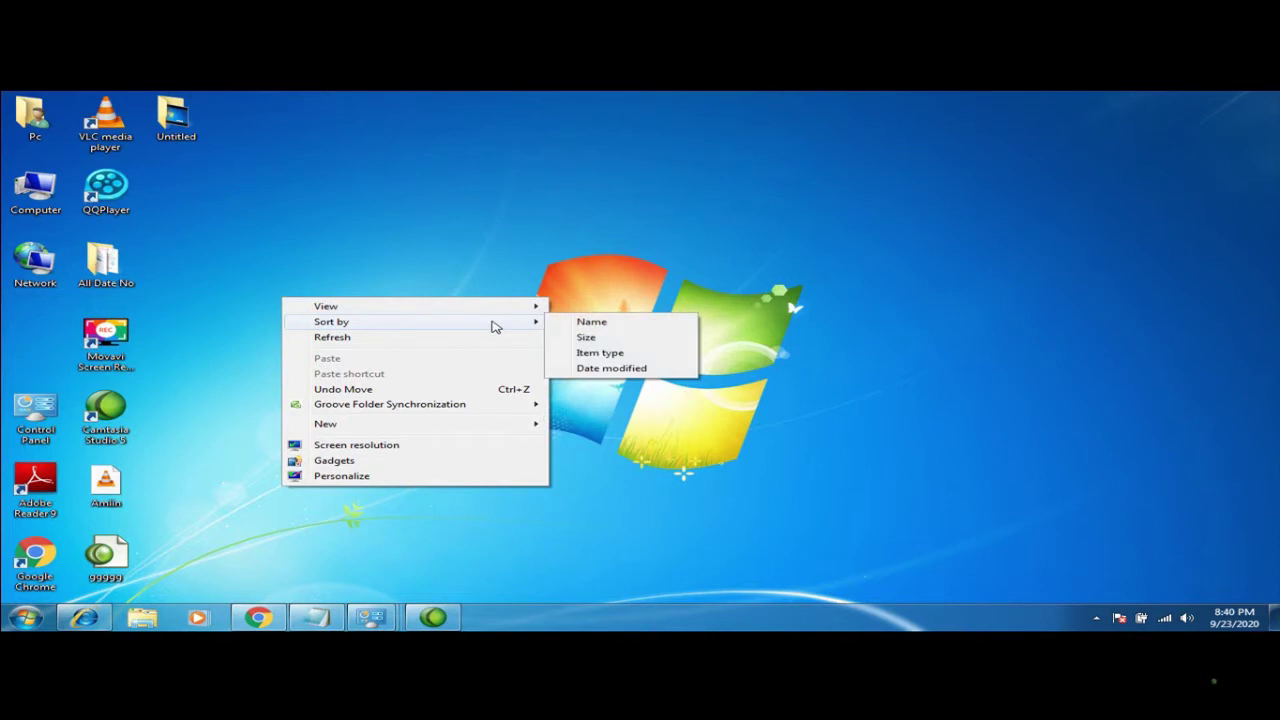
pyautogui.click(482, 244)
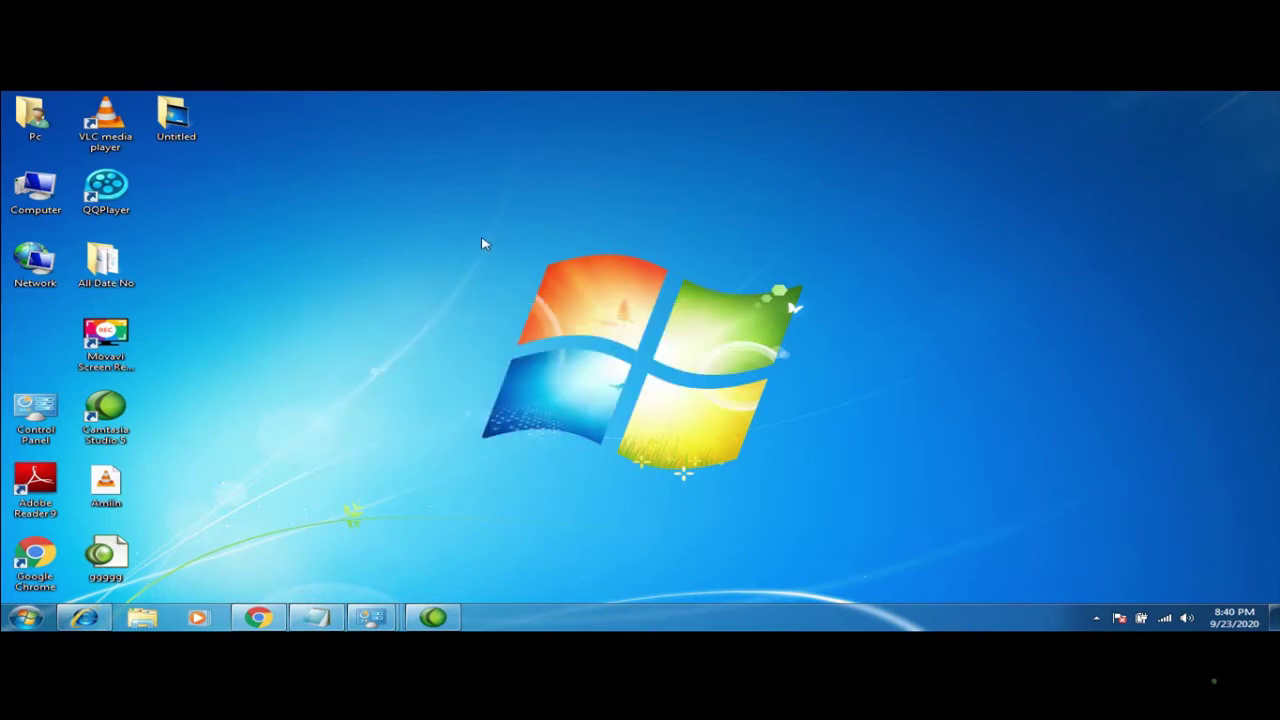
pyautogui.rightClick(474, 245)
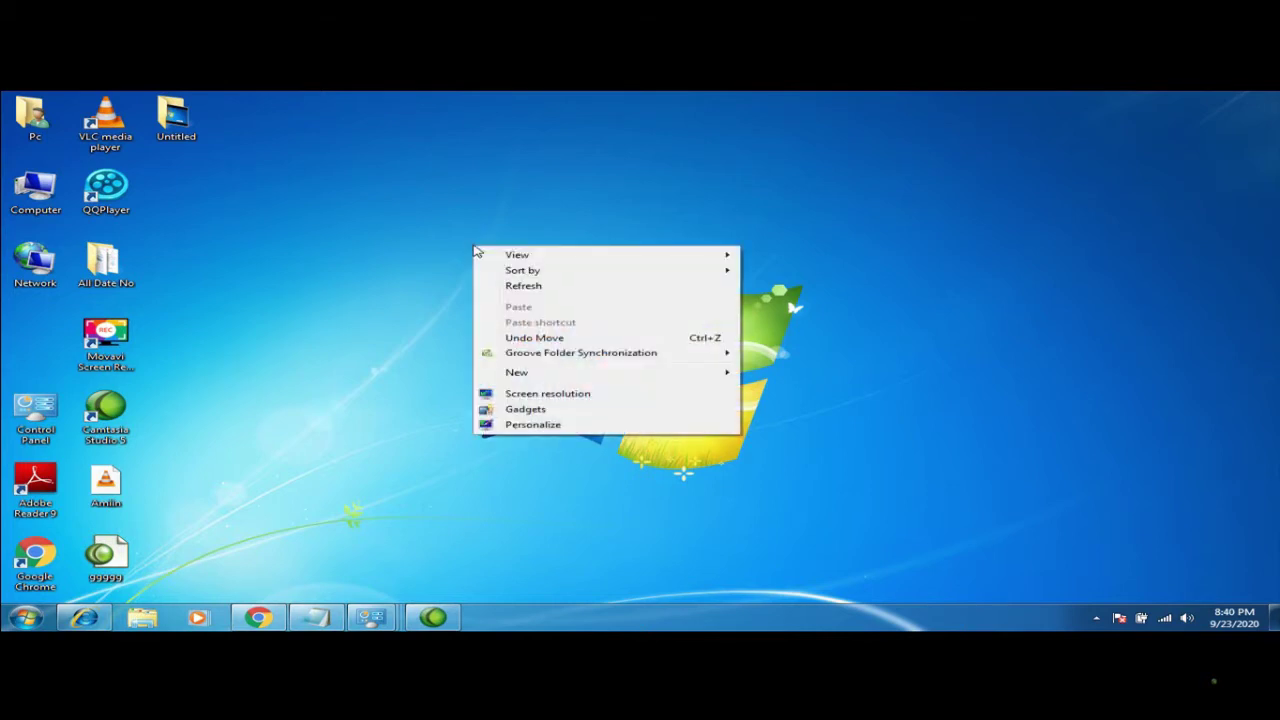
pyautogui.click(532, 425)
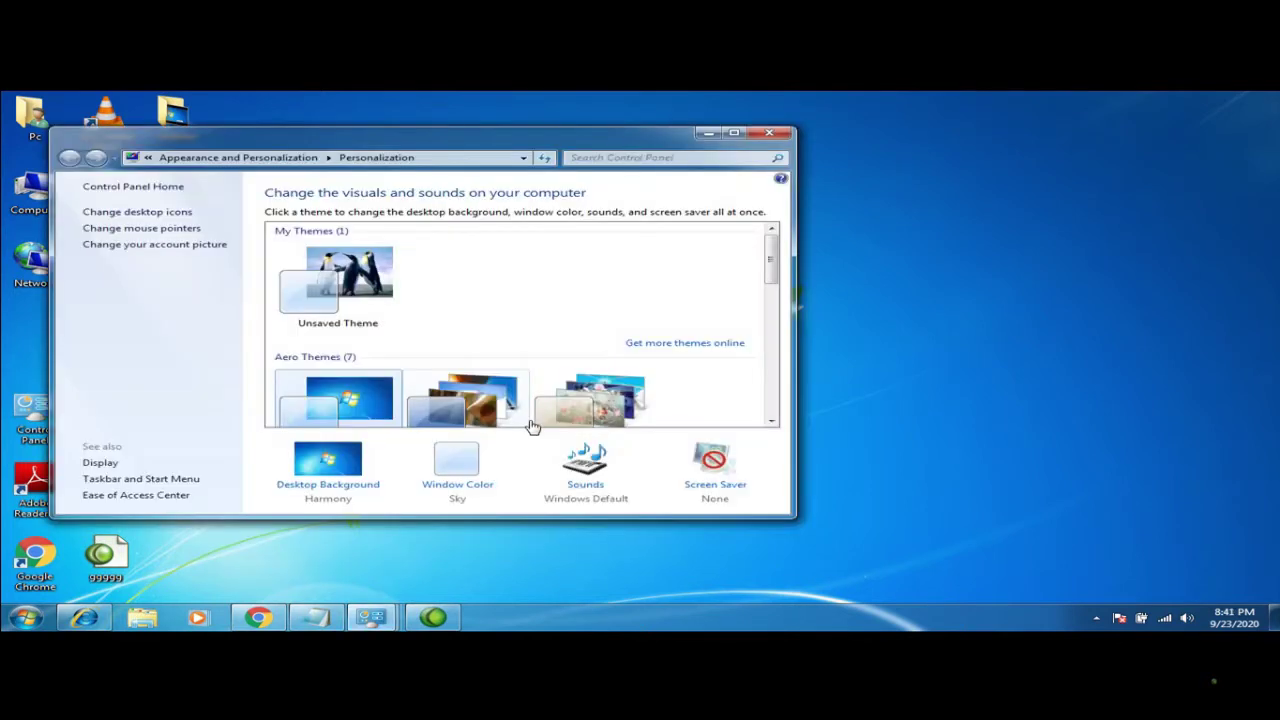
# Lower the screen resolution to 800 × 600 in Display settings and keep the change
pyautogui.click(733, 133)
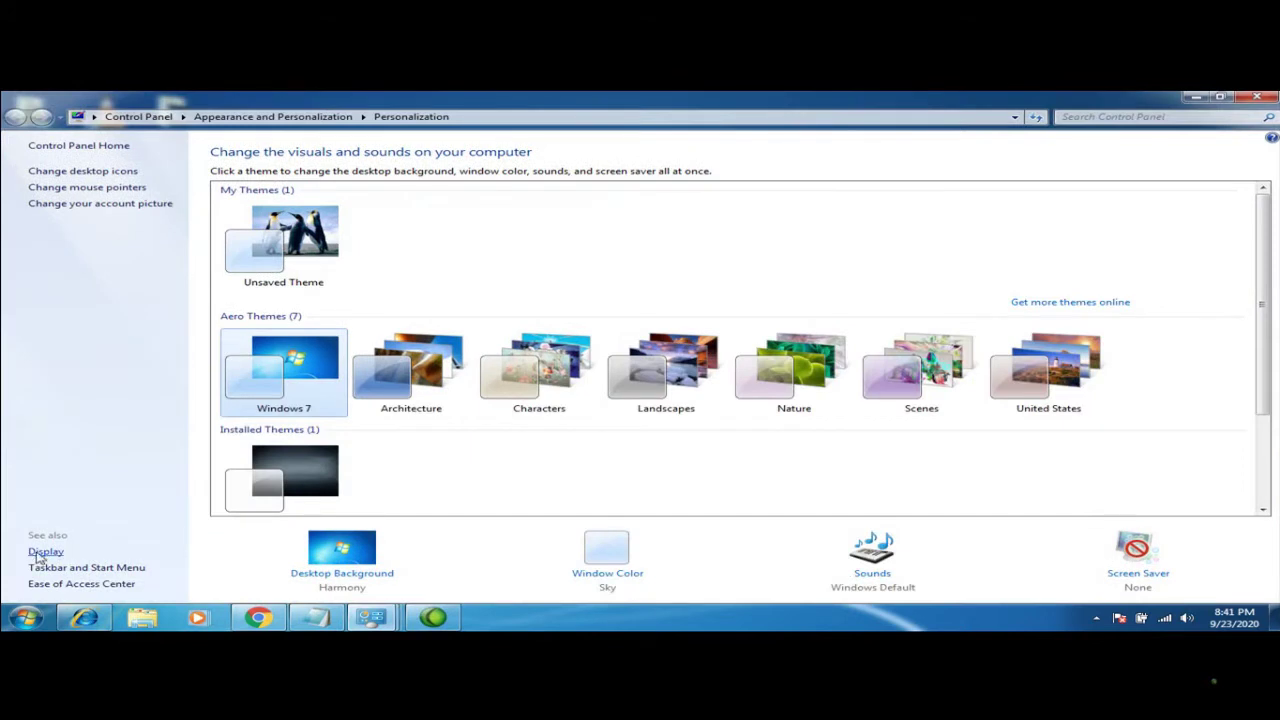
pyautogui.click(45, 552)
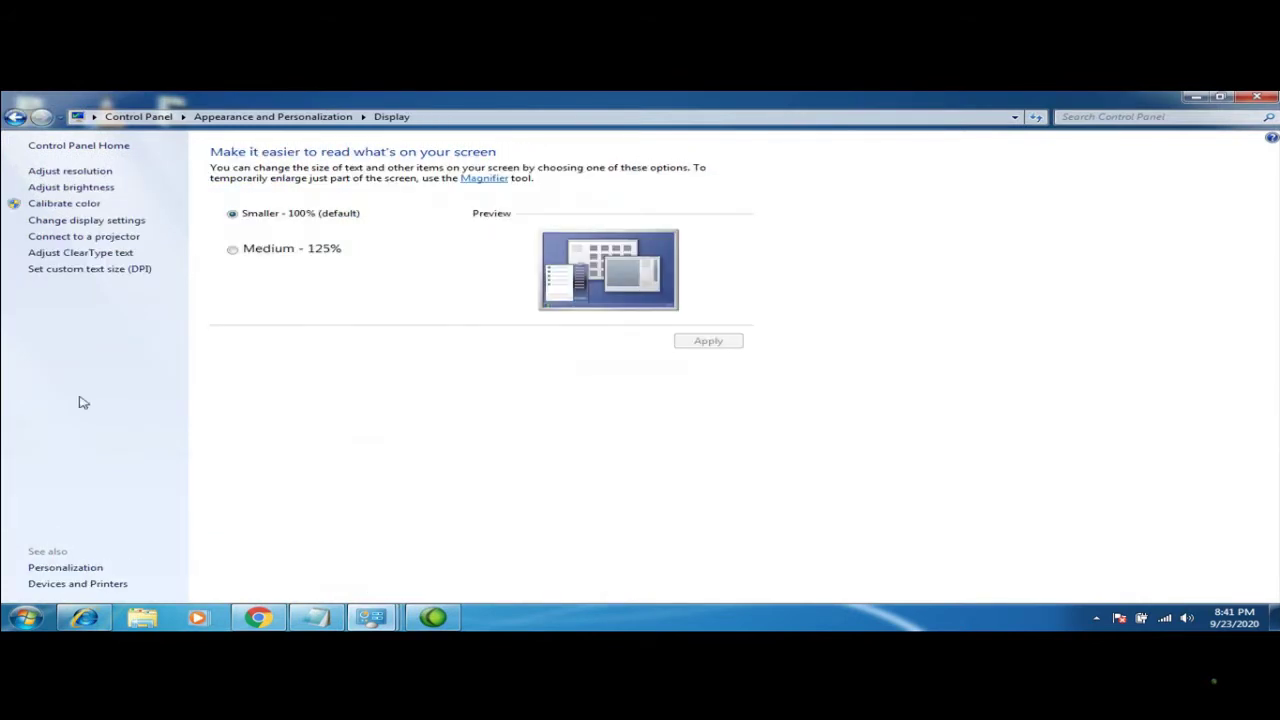
pyautogui.click(74, 172)
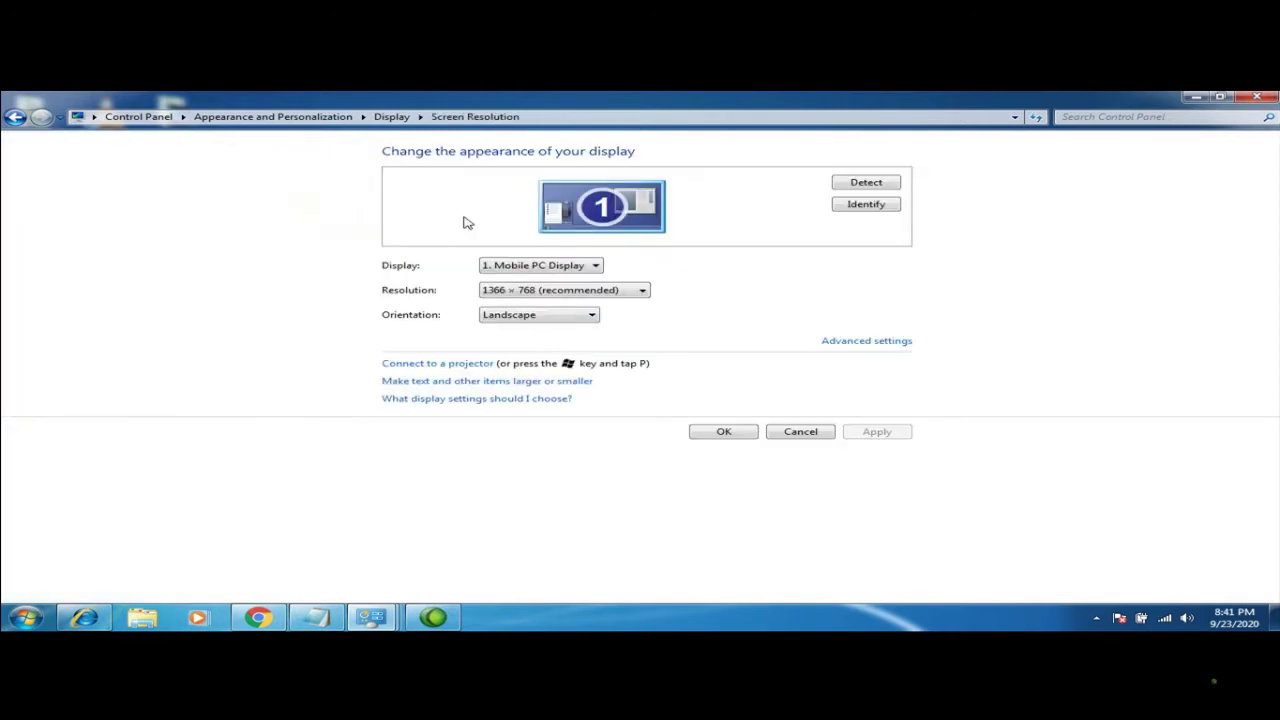
pyautogui.click(642, 291)
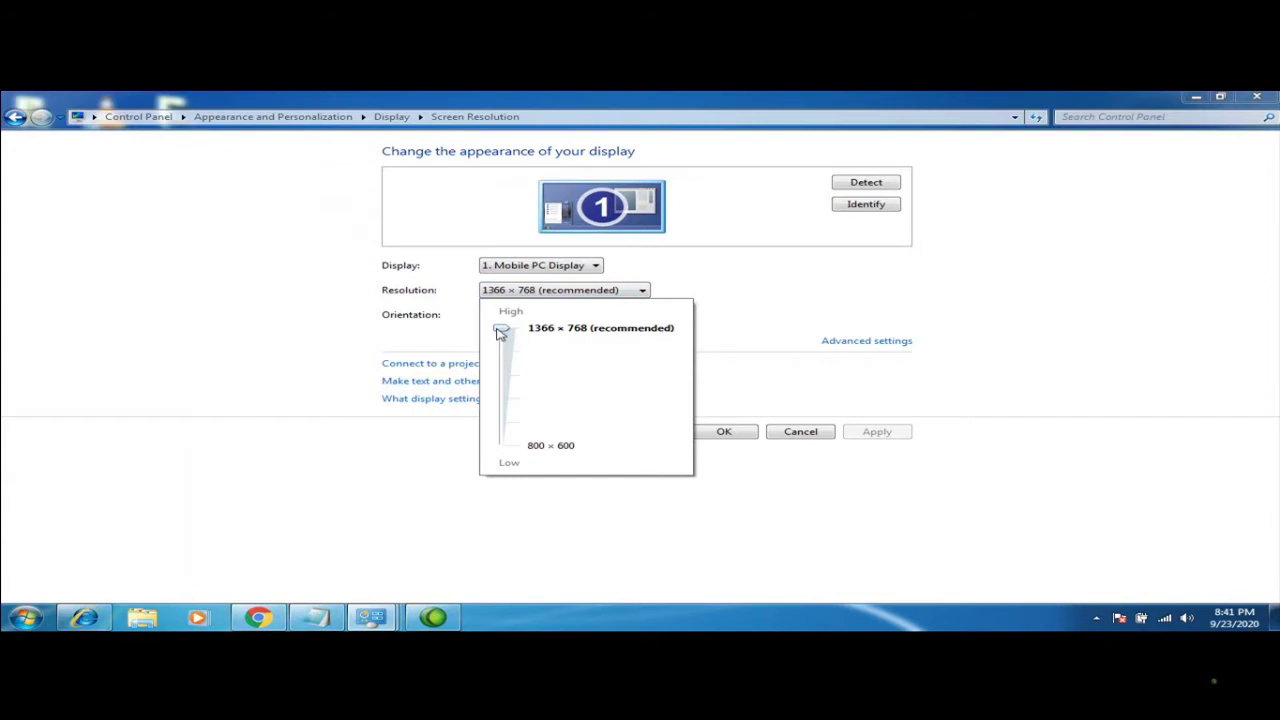
pyautogui.moveTo(501, 332); pyautogui.dragTo(503, 445)
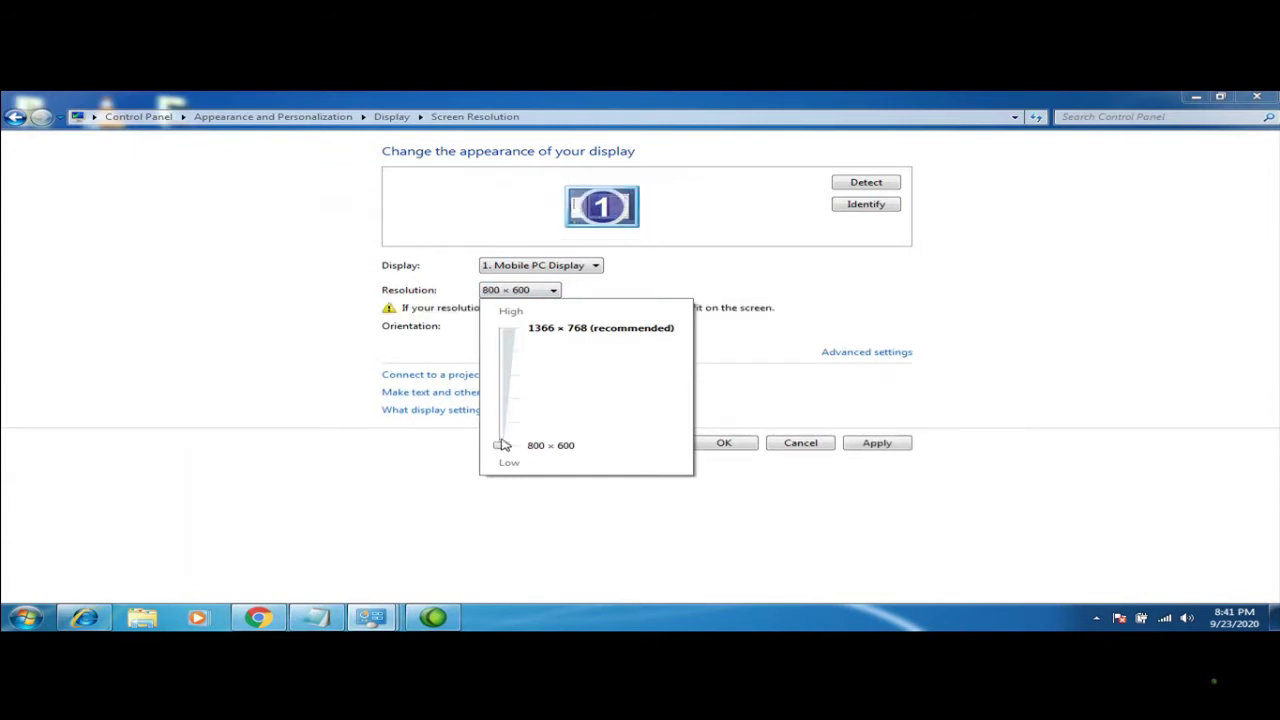
pyautogui.click(727, 443)
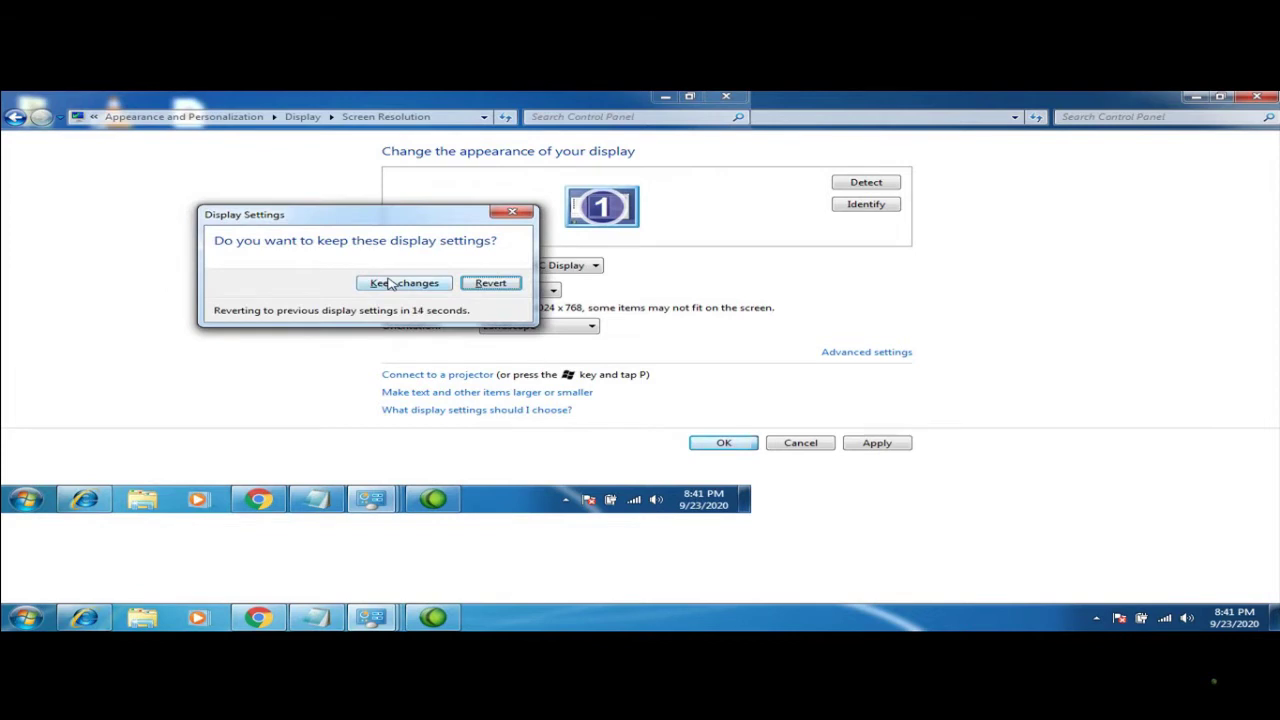
pyautogui.click(390, 284)
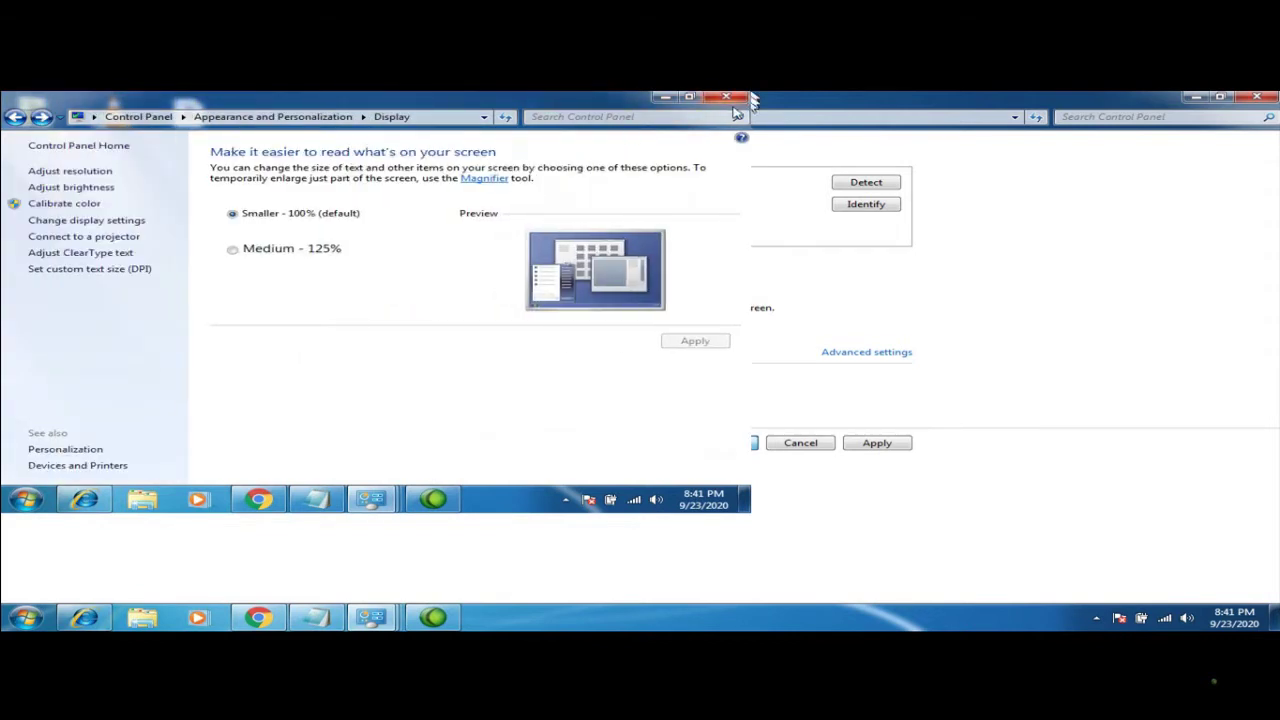
# Restore the resolution to 1366 × 768 via Personalize > Display and keep it
pyautogui.click(727, 97)
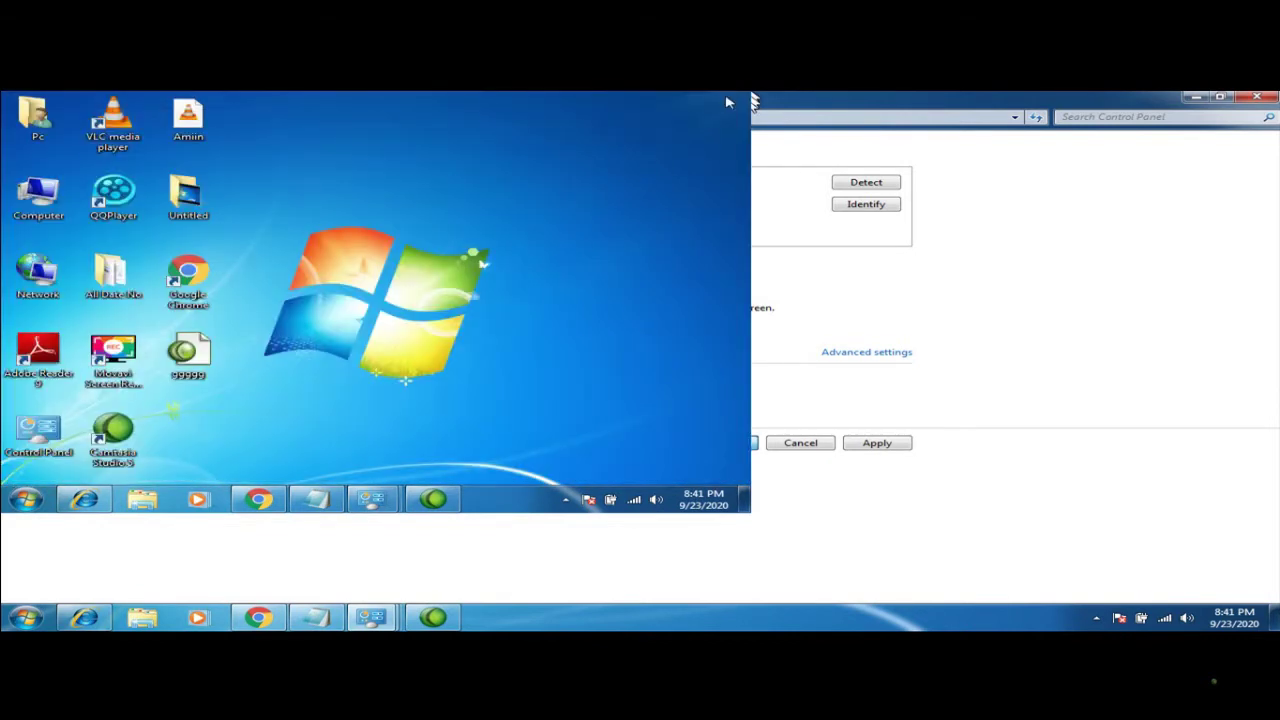
pyautogui.rightClick(358, 298)
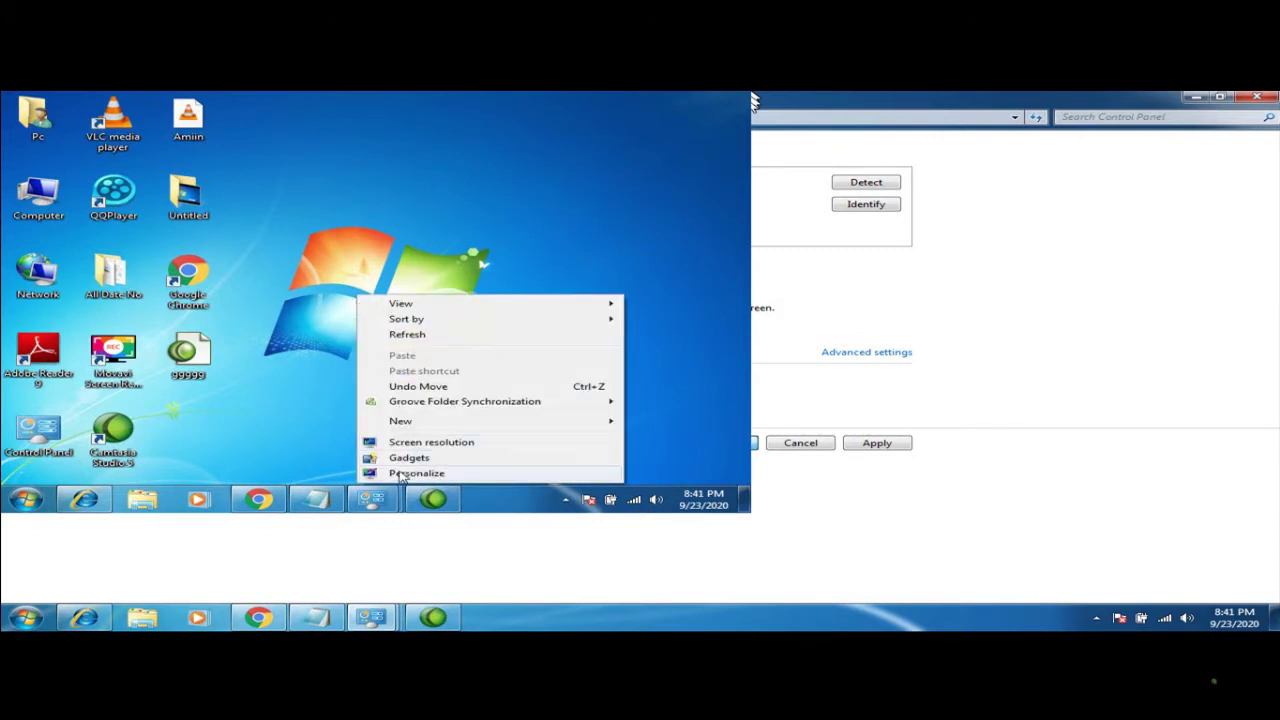
pyautogui.click(398, 474)
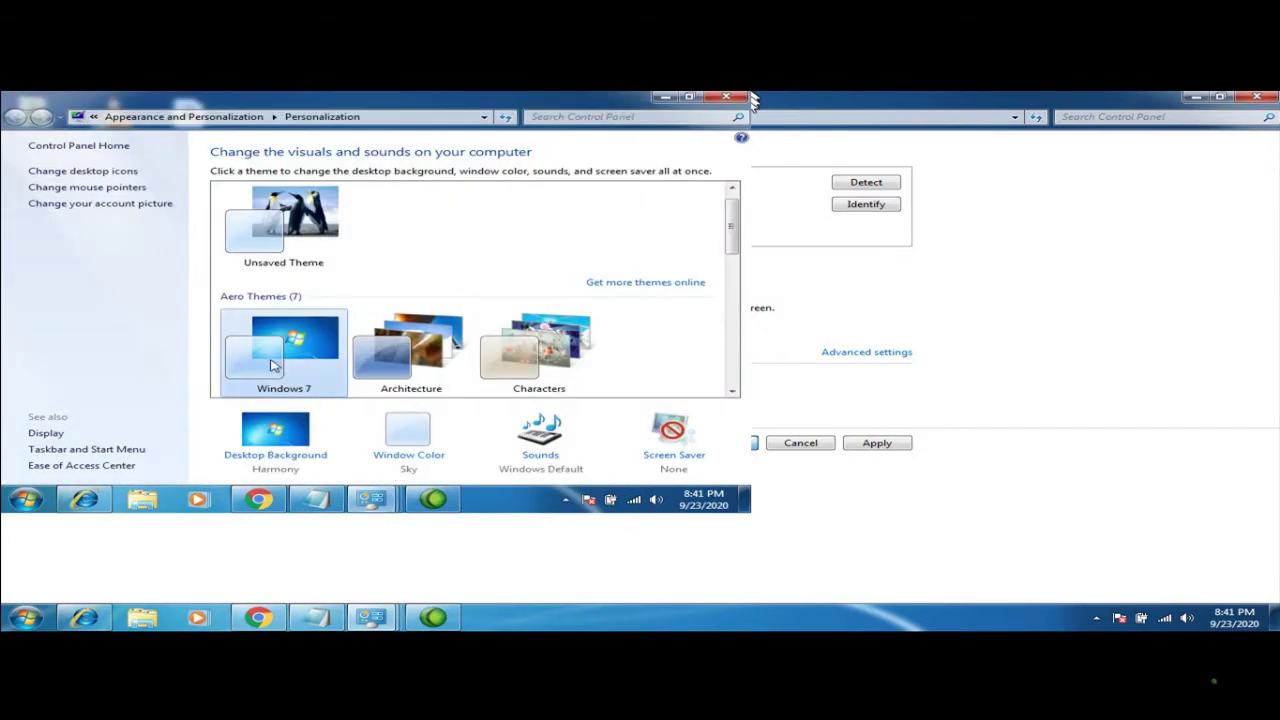
pyautogui.click(45, 433)
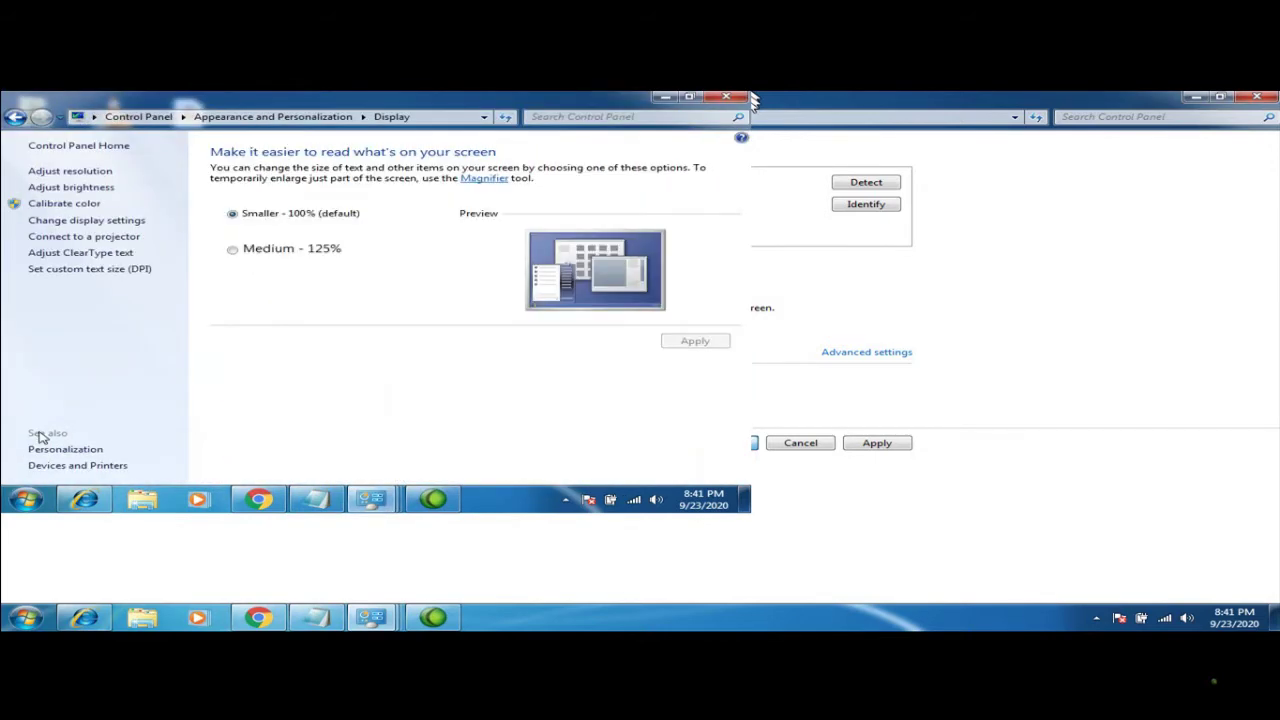
pyautogui.click(88, 172)
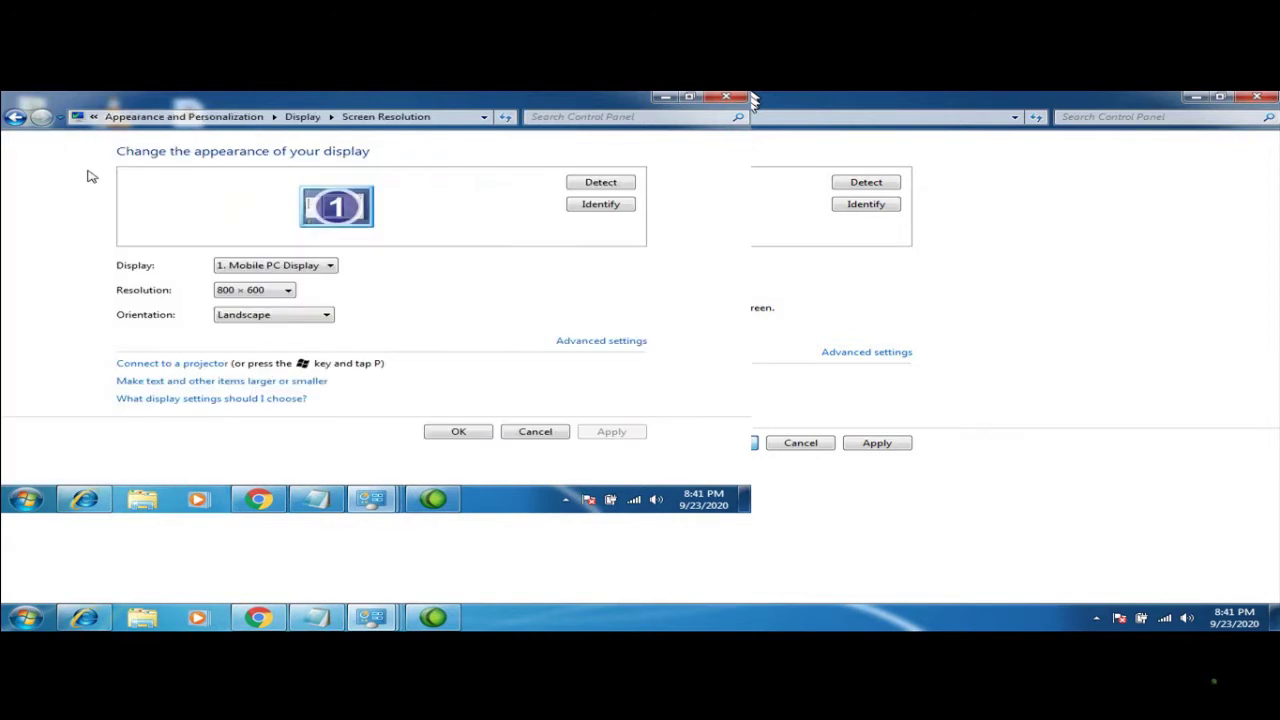
pyautogui.click(290, 291)
pyautogui.click(242, 342)
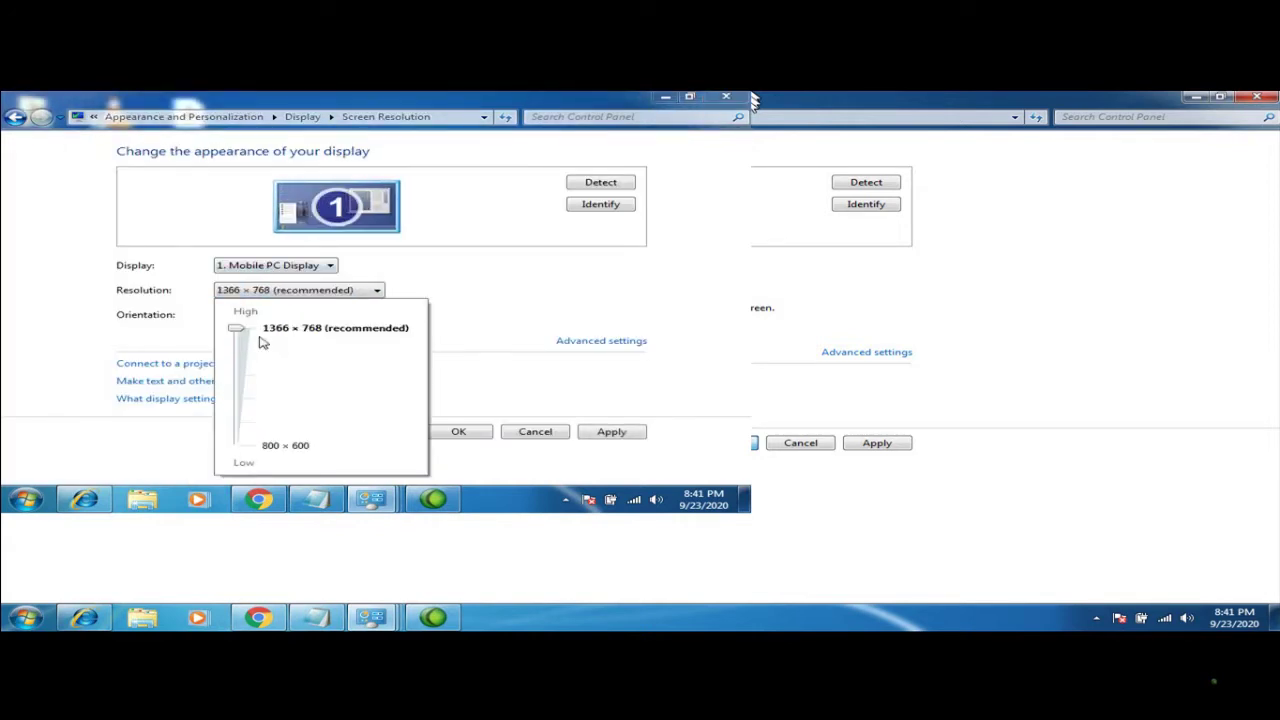
pyautogui.click(458, 431)
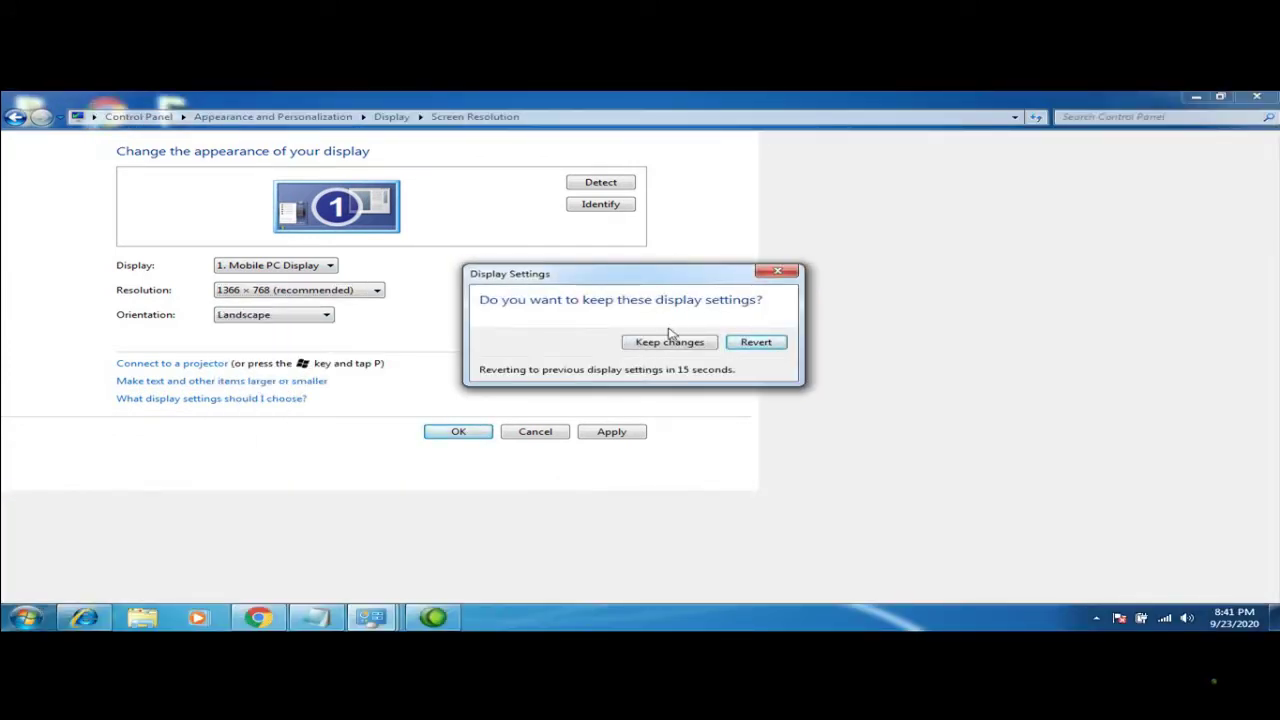
pyautogui.click(659, 350)
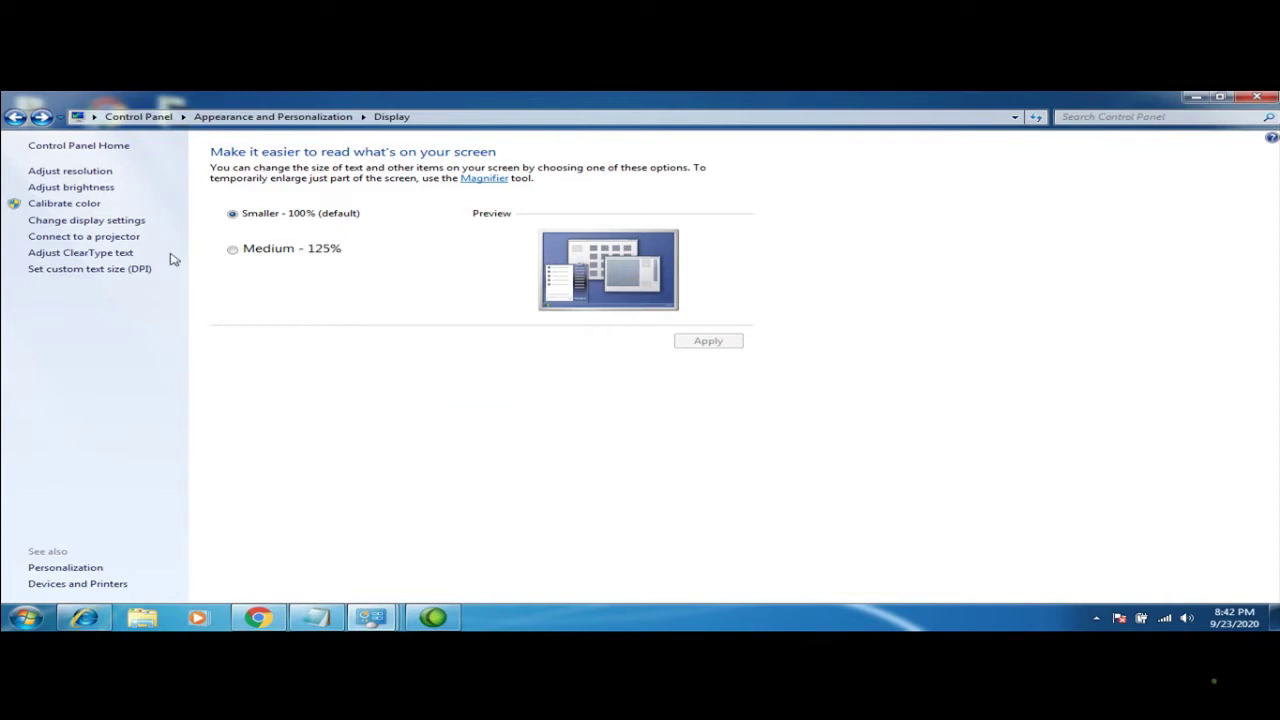
# Navigate from Display to the brightness and power plan settings
pyautogui.click(90, 187)
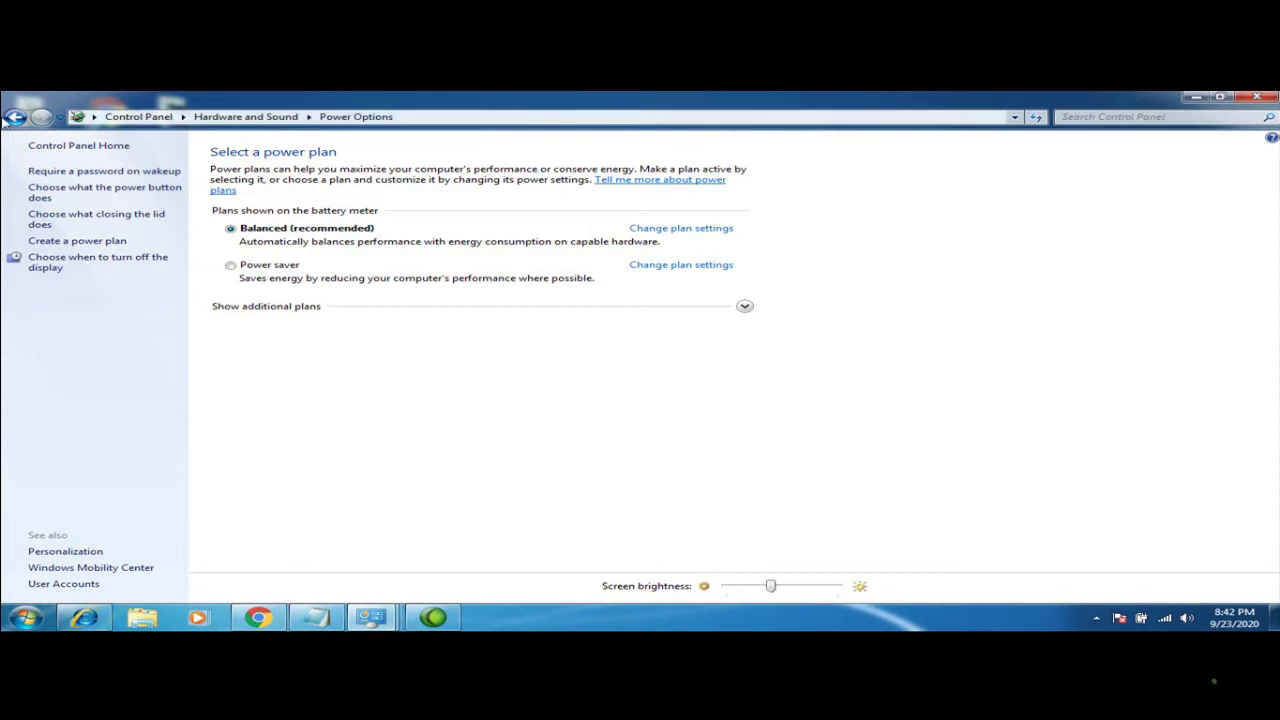
pyautogui.click(13, 117)
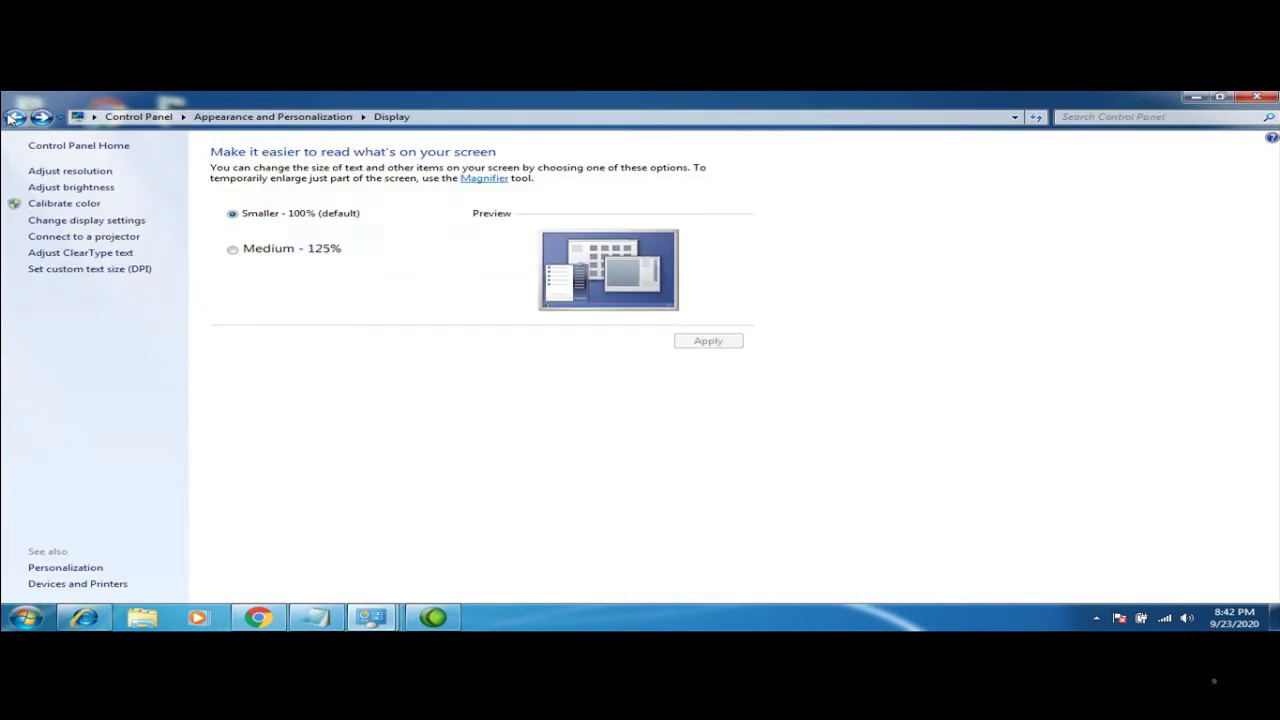
pyautogui.click(13, 117)
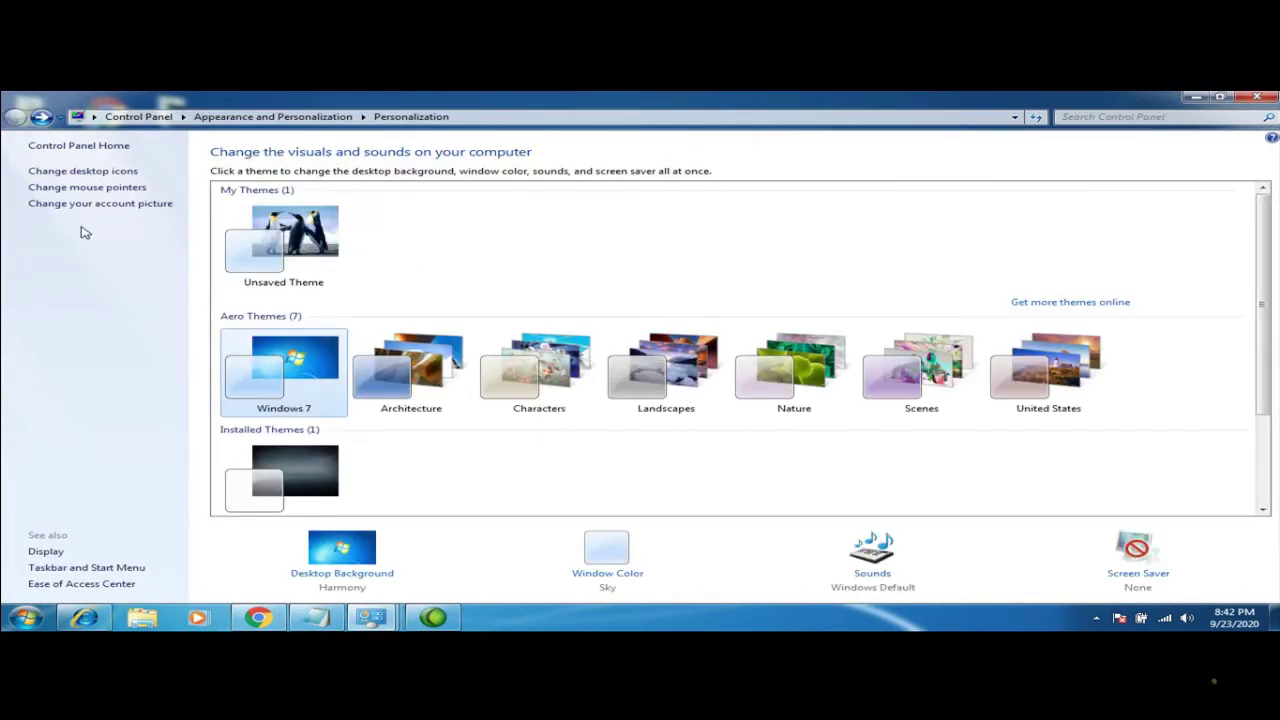
pyautogui.click(50, 552)
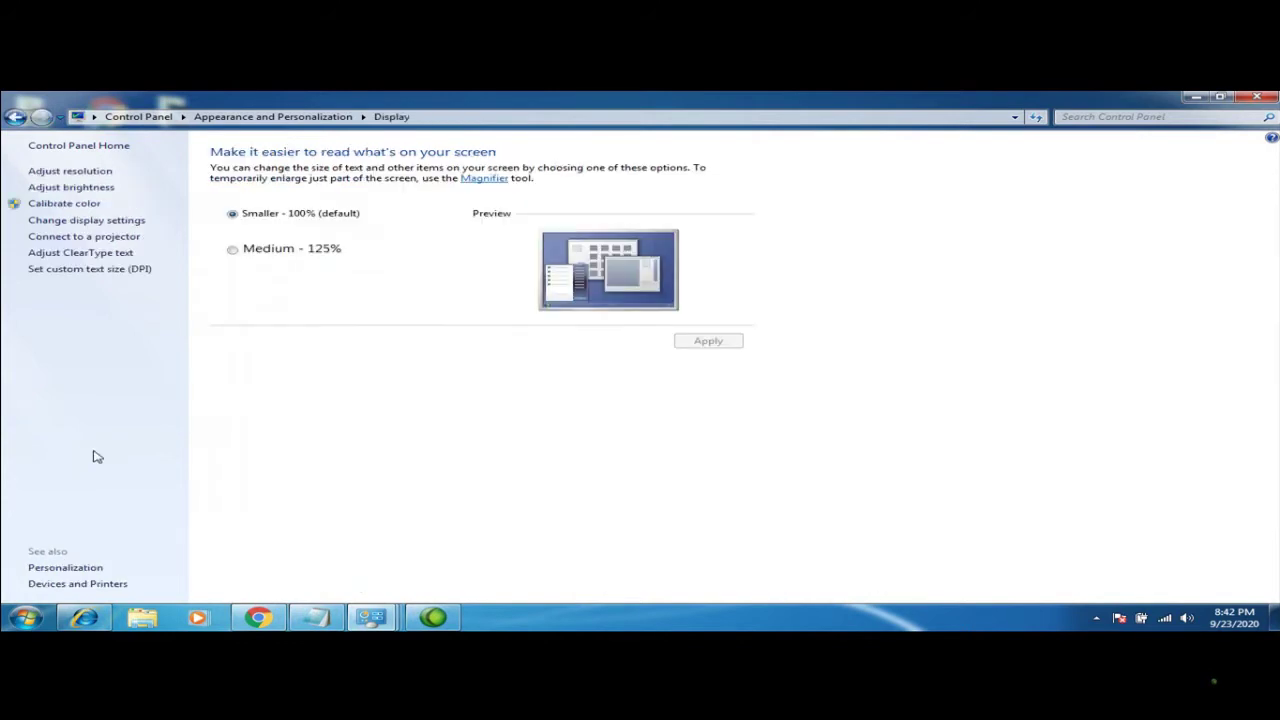
pyautogui.click(72, 188)
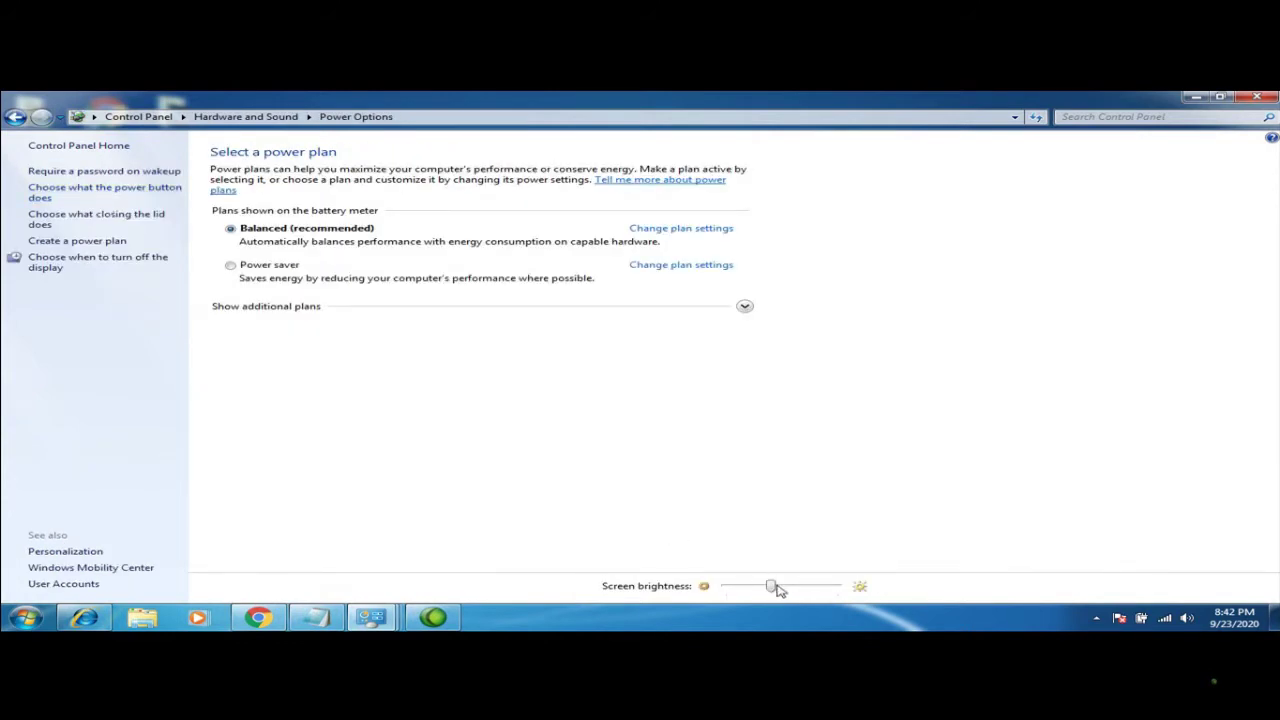
# Raise the screen brightness slider several steps and close Power Options
pyautogui.moveTo(778, 590); pyautogui.dragTo(697, 591)
pyautogui.click(780, 594)
pyautogui.click(782, 595)
pyautogui.click(782, 594)
pyautogui.click(1257, 97)
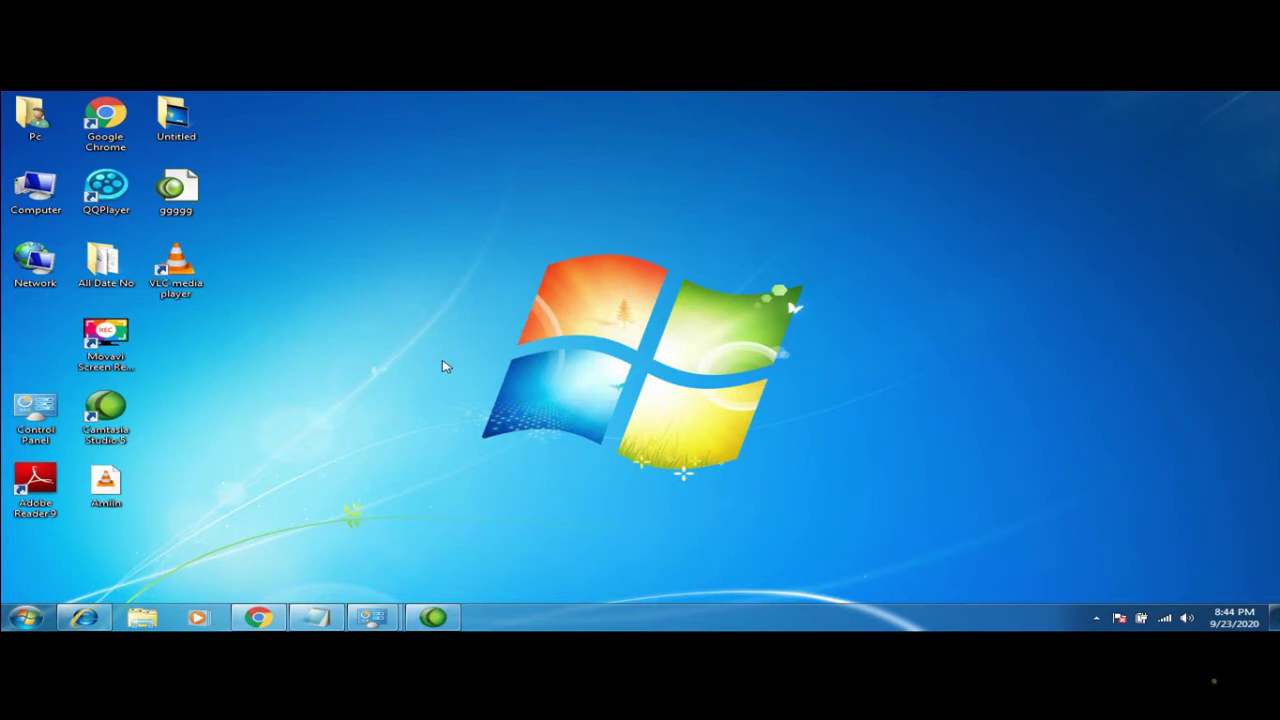
# Open Personalize from the desktop, reopen it, and go to the Desktop Background page
pyautogui.rightClick(550, 270)
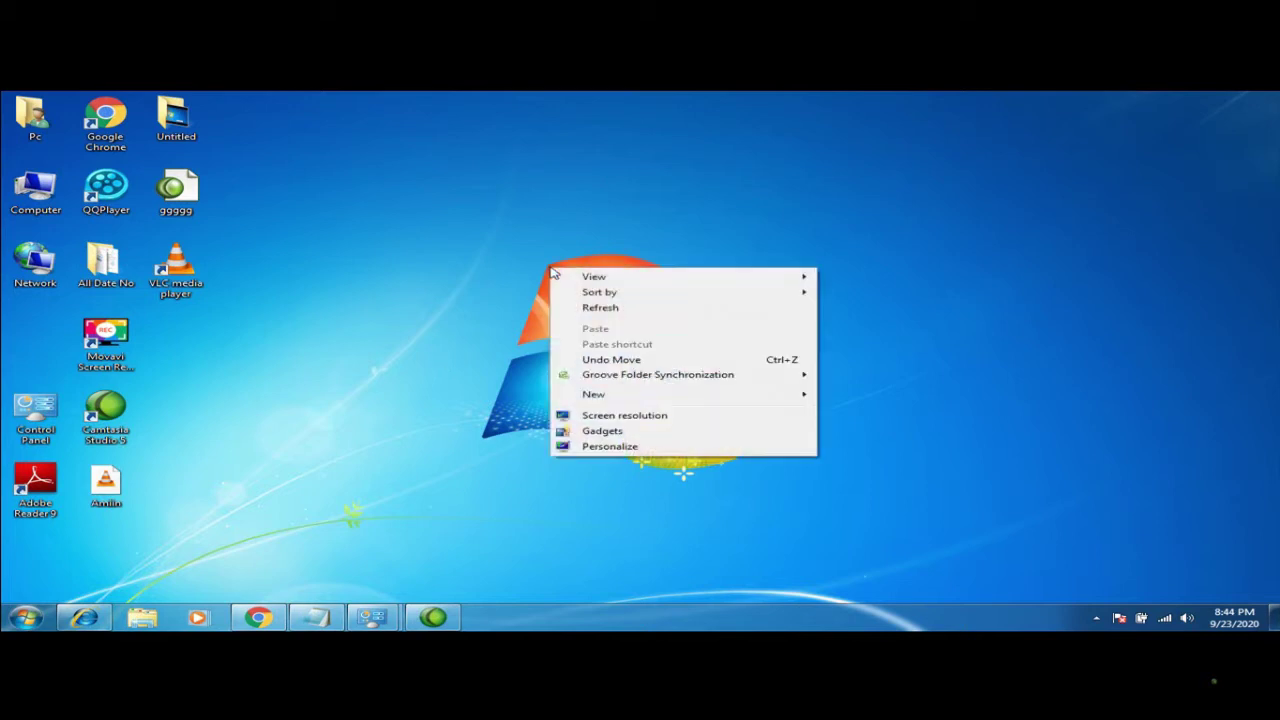
pyautogui.click(617, 447)
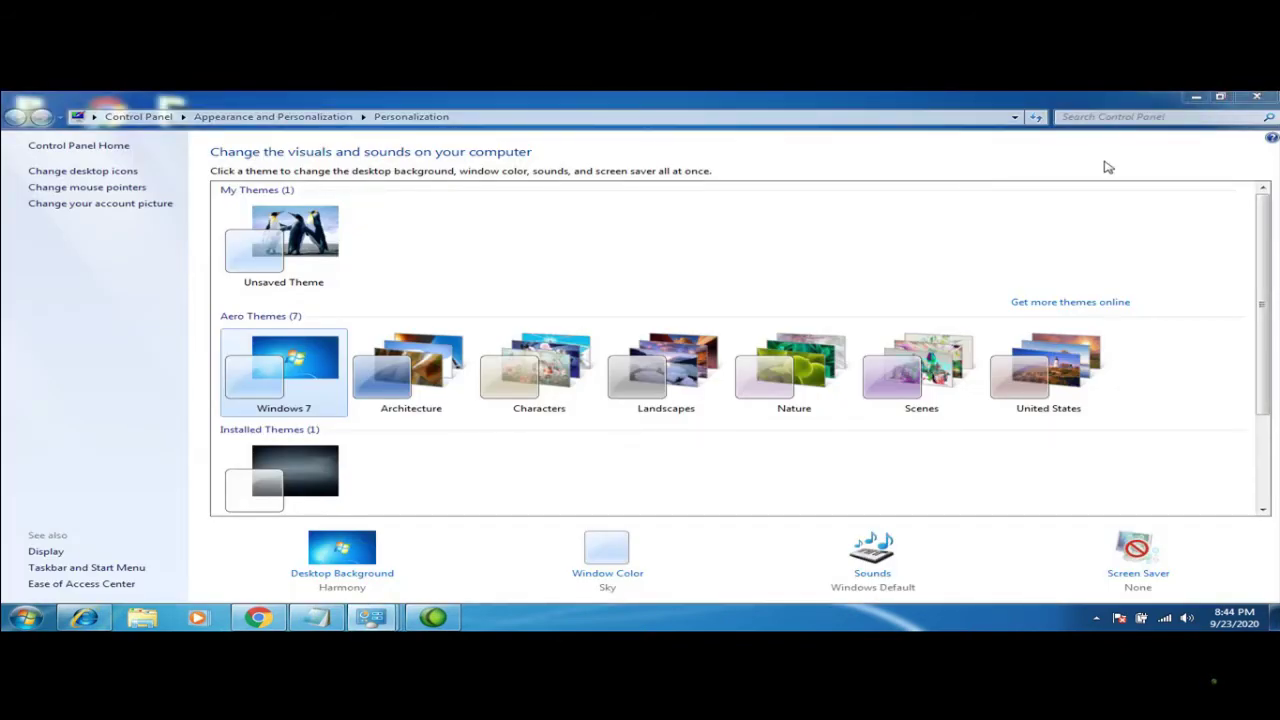
pyautogui.click(1257, 97)
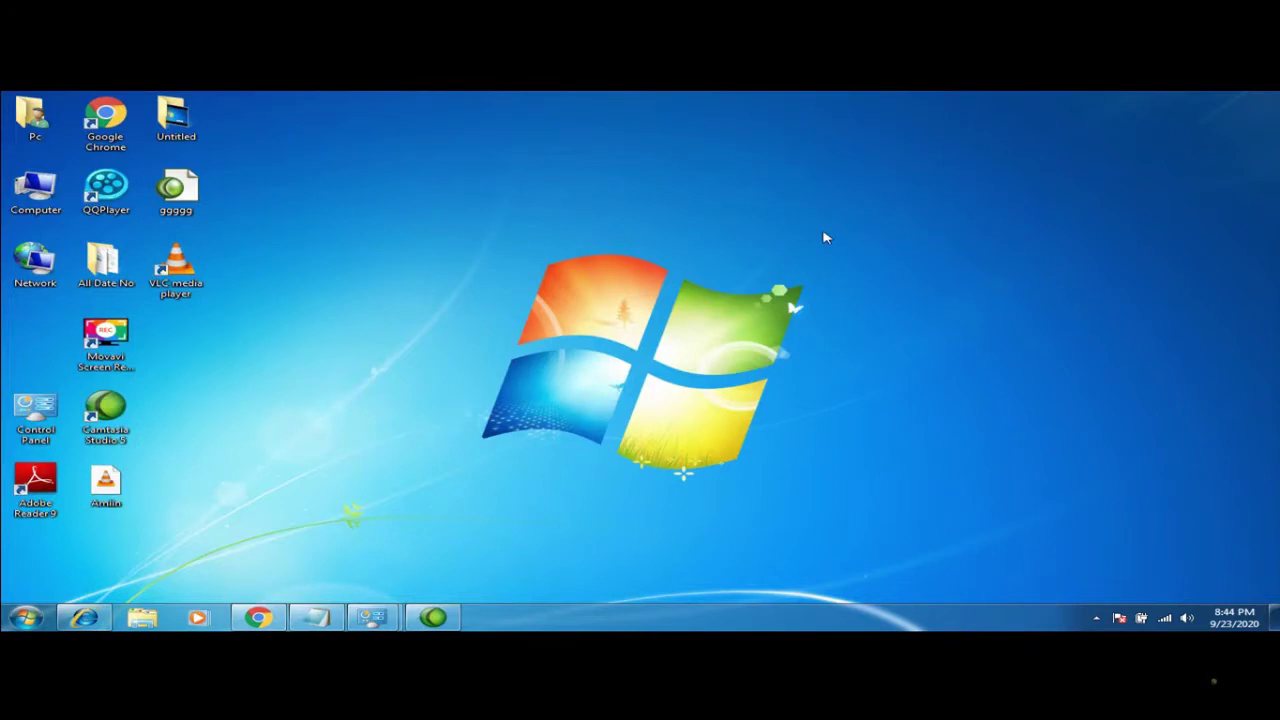
pyautogui.rightClick(823, 235)
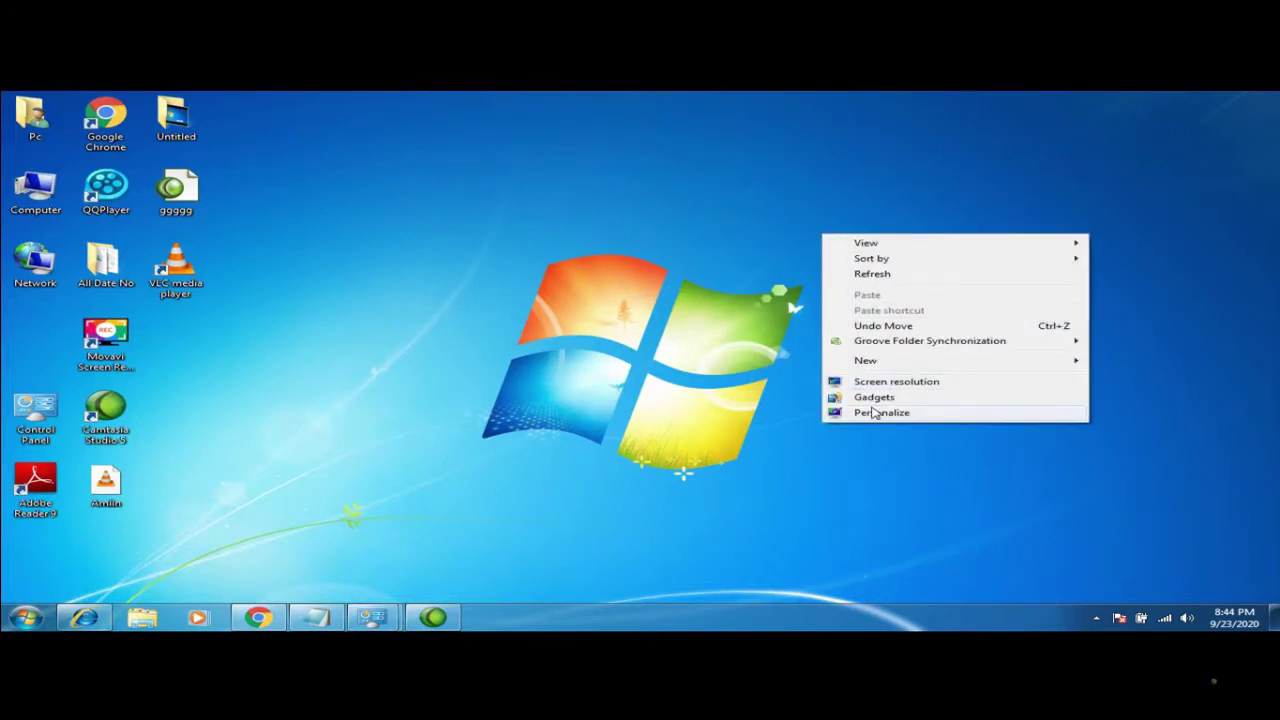
pyautogui.click(874, 412)
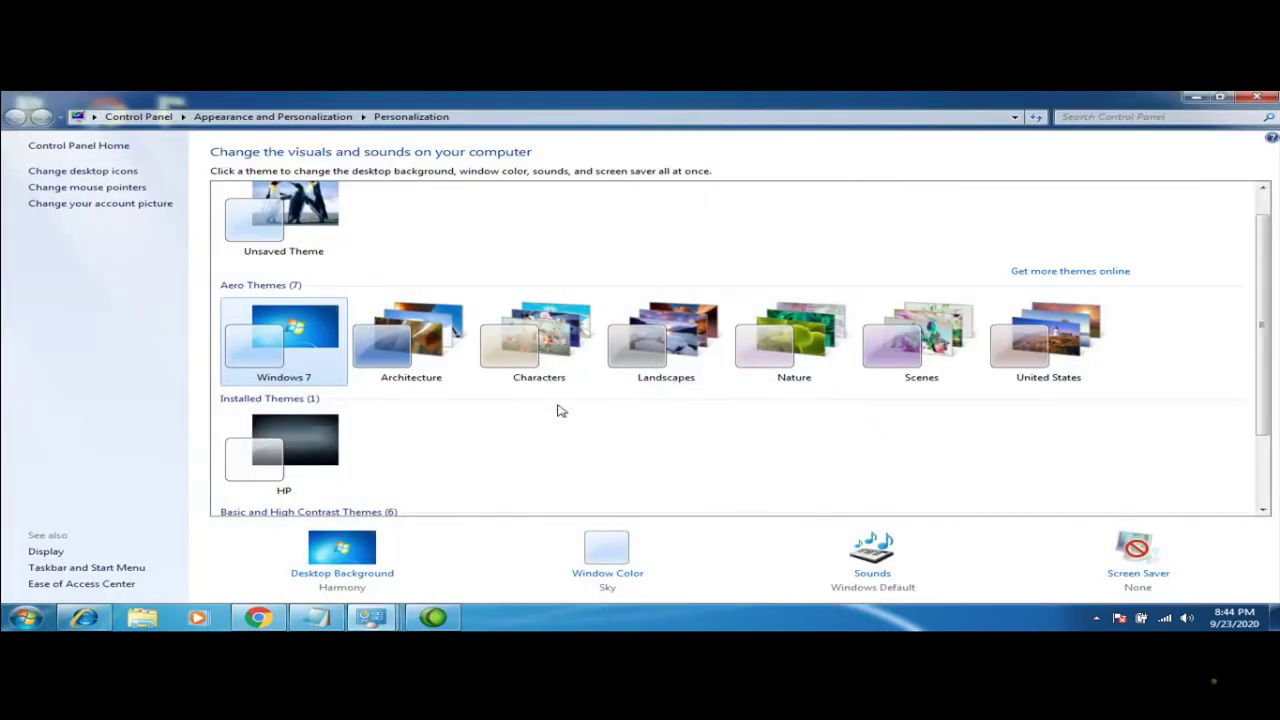
pyautogui.click(342, 573)
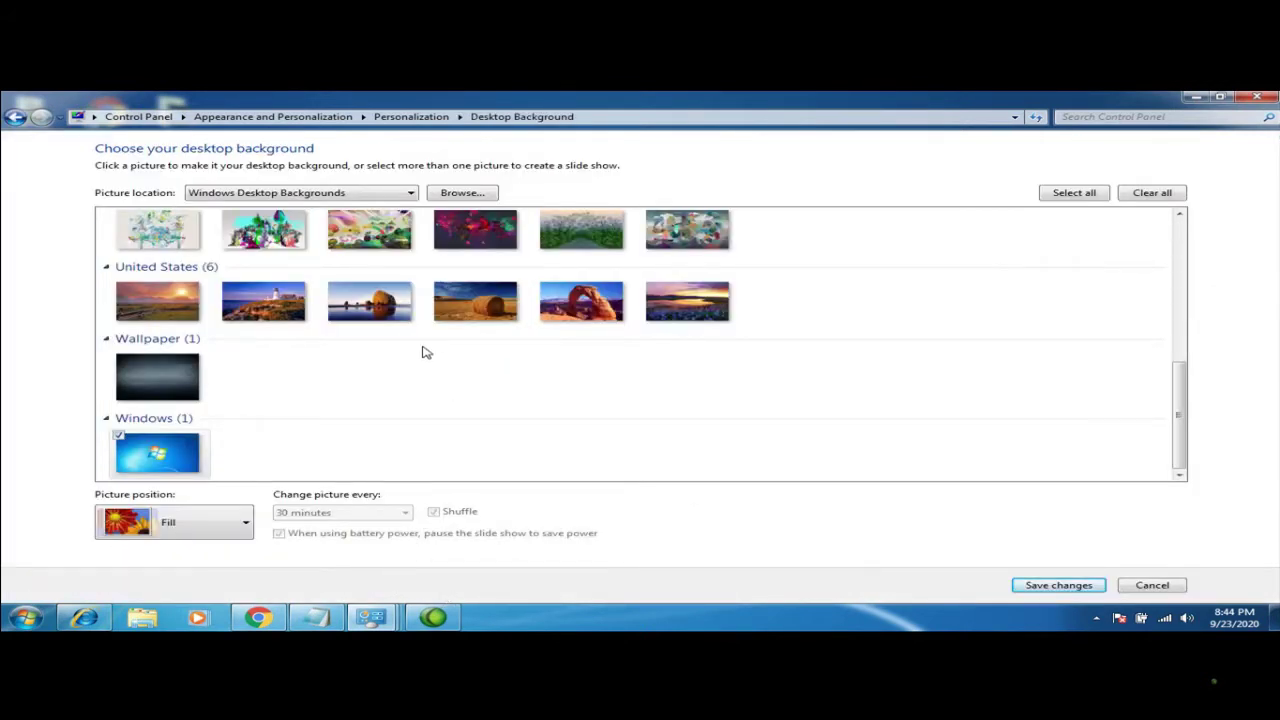
# Set the desktop background picture location to the My Pictures folder under Pc
pyautogui.click(472, 194)
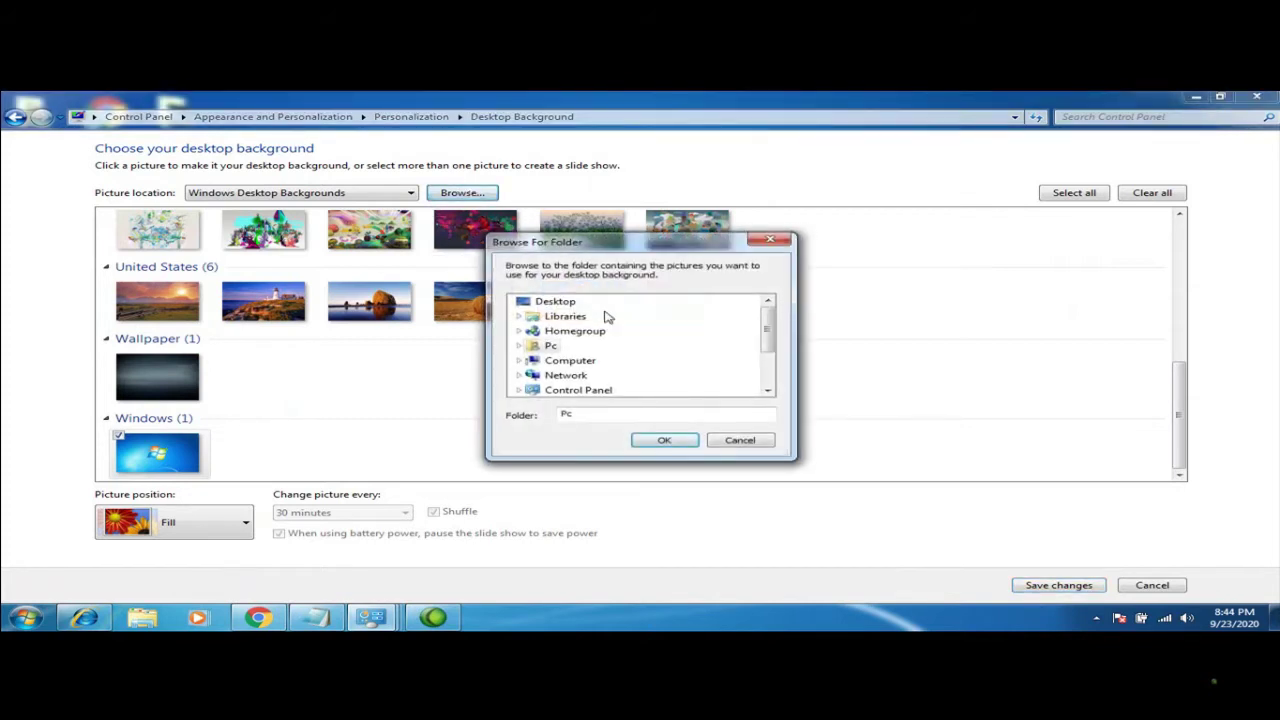
pyautogui.click(520, 346)
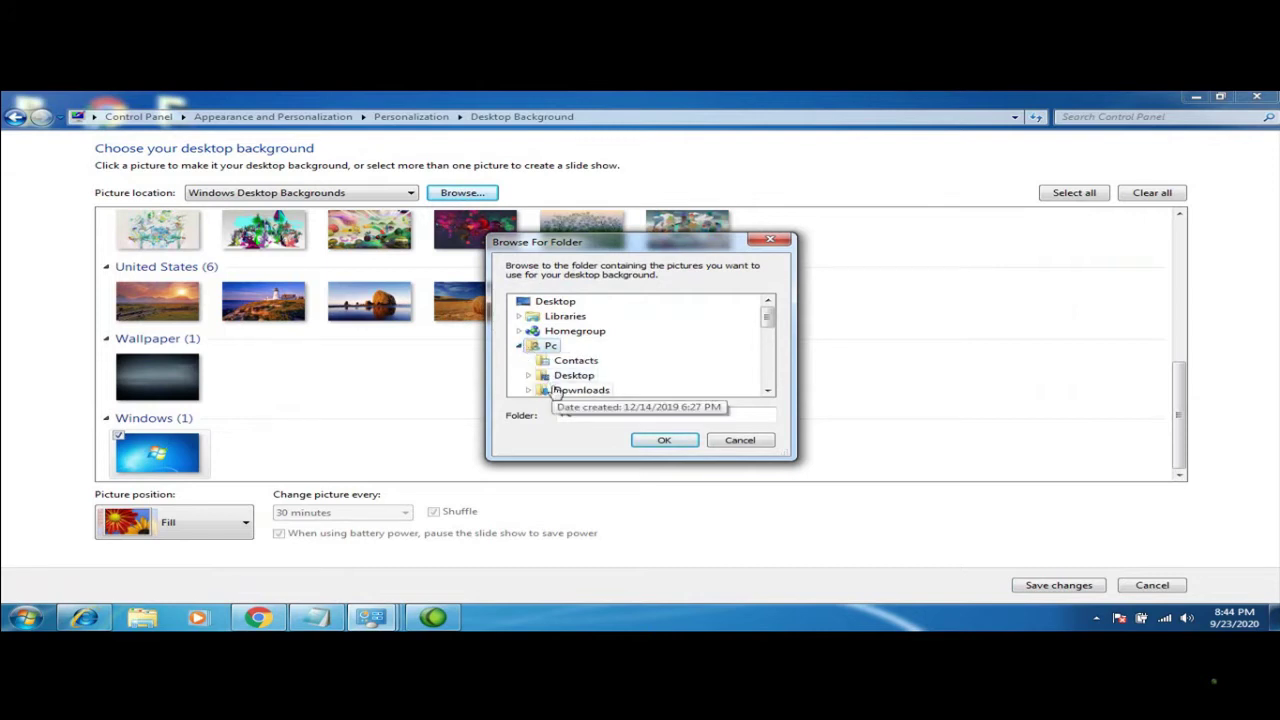
pyautogui.click(768, 391)
pyautogui.click(768, 391)
pyautogui.click(768, 391)
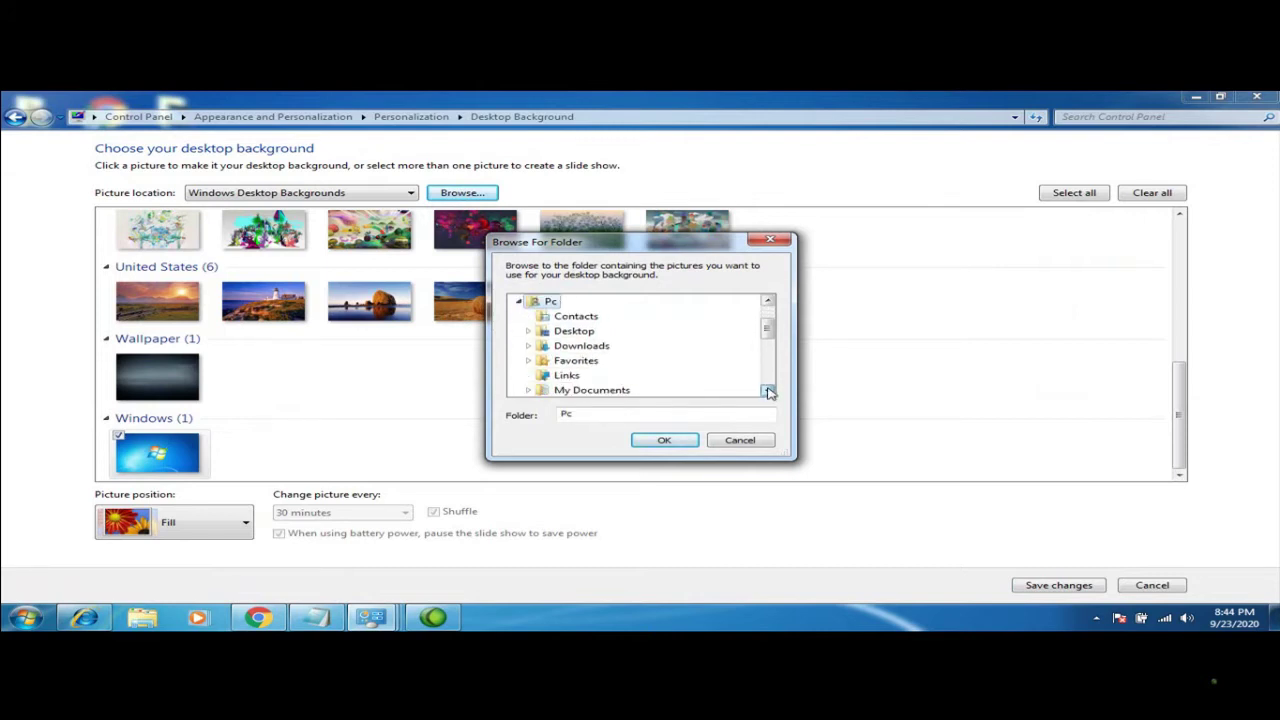
pyautogui.click(768, 391)
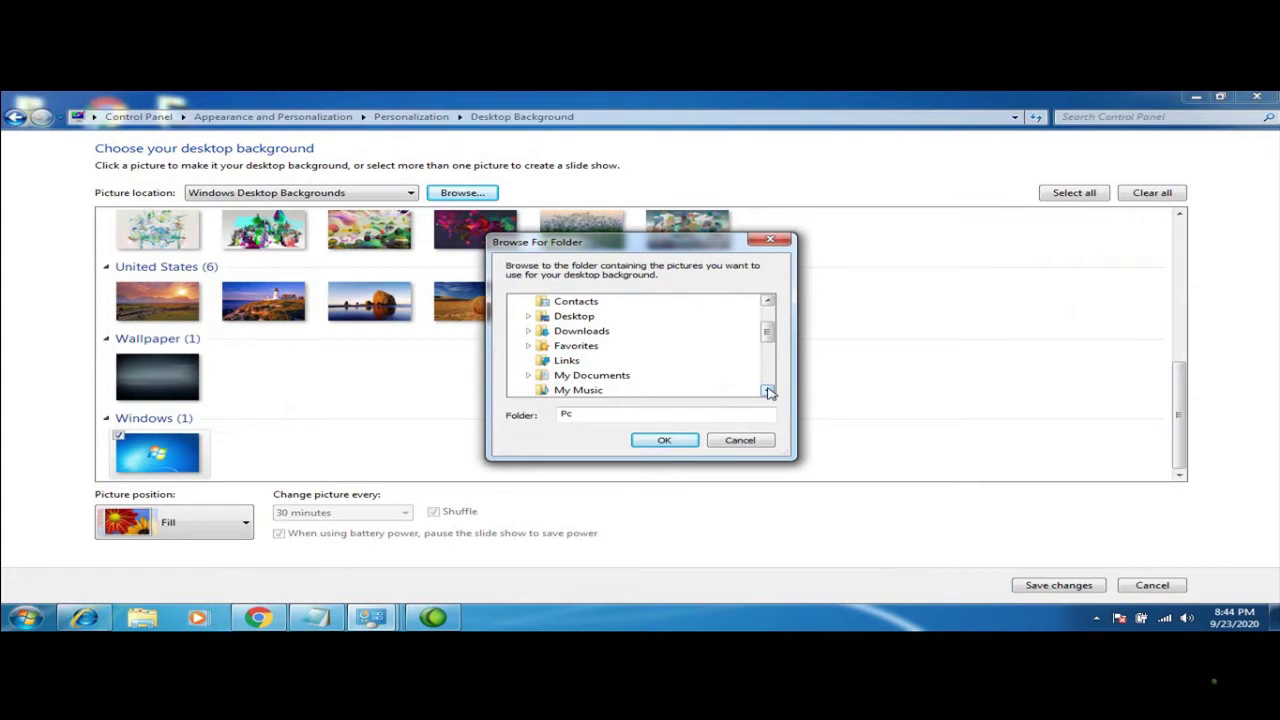
pyautogui.click(768, 301)
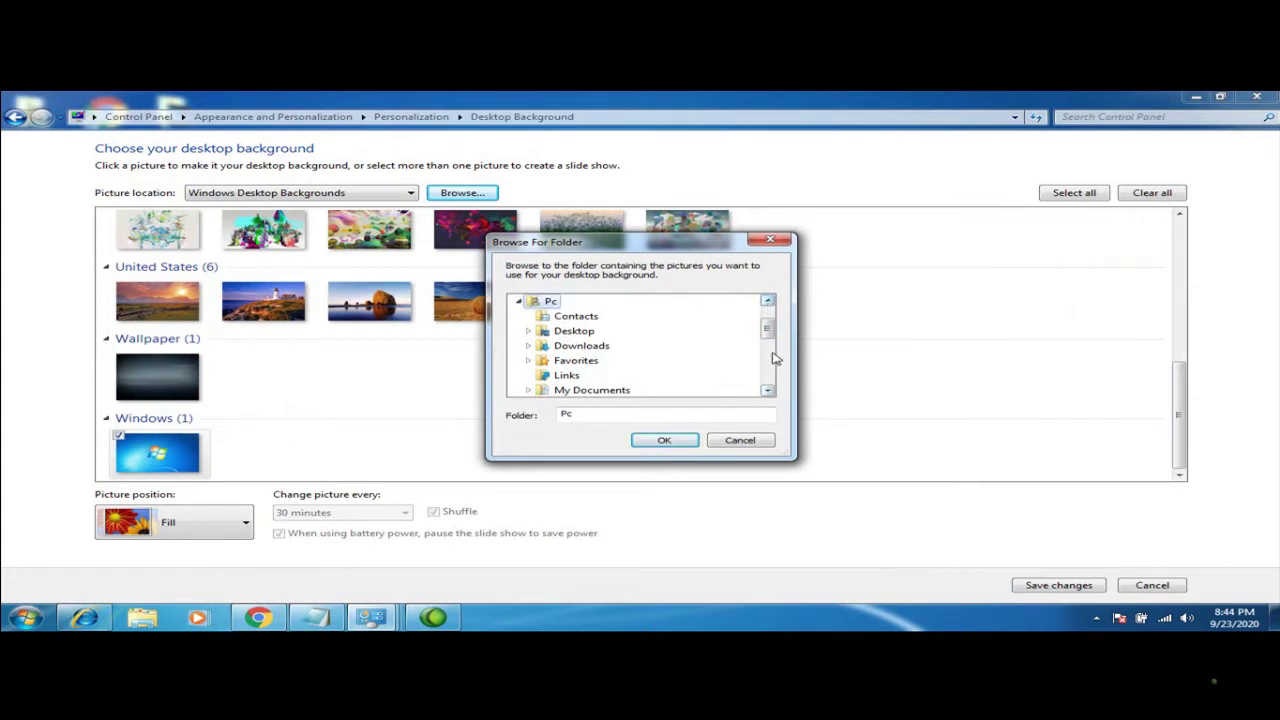
pyautogui.click(768, 391)
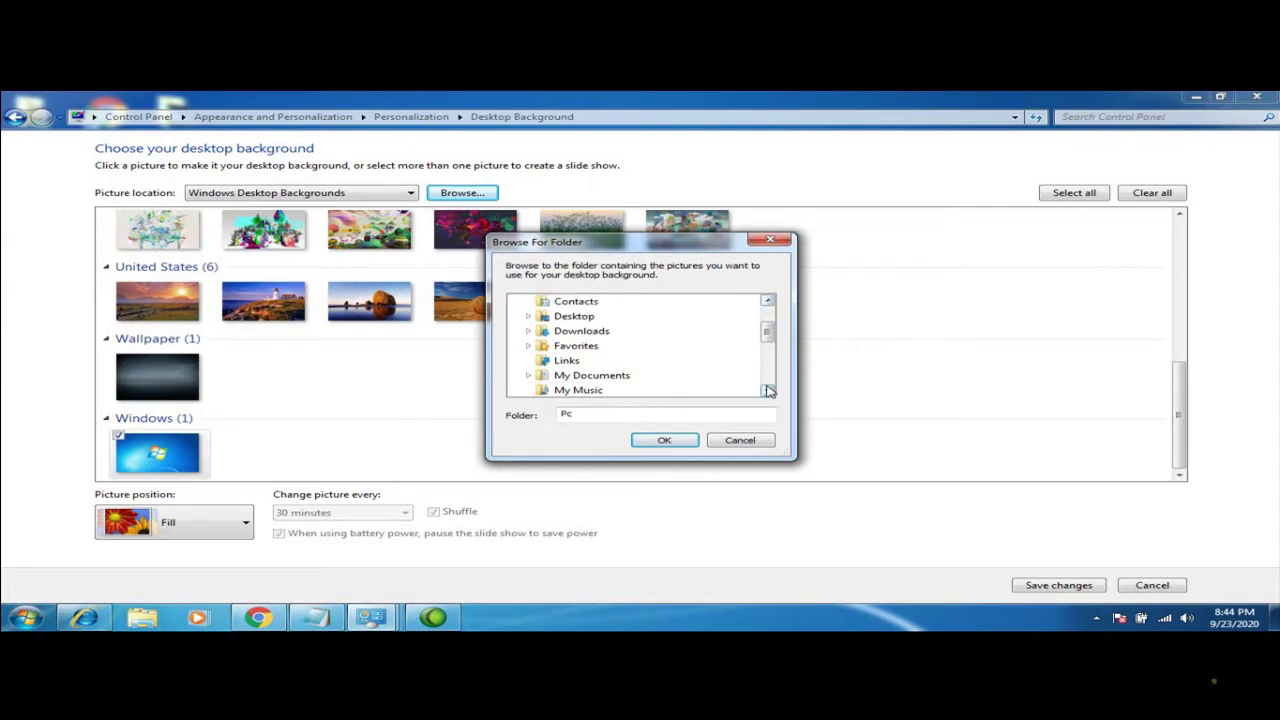
pyautogui.click(768, 391)
pyautogui.click(768, 391)
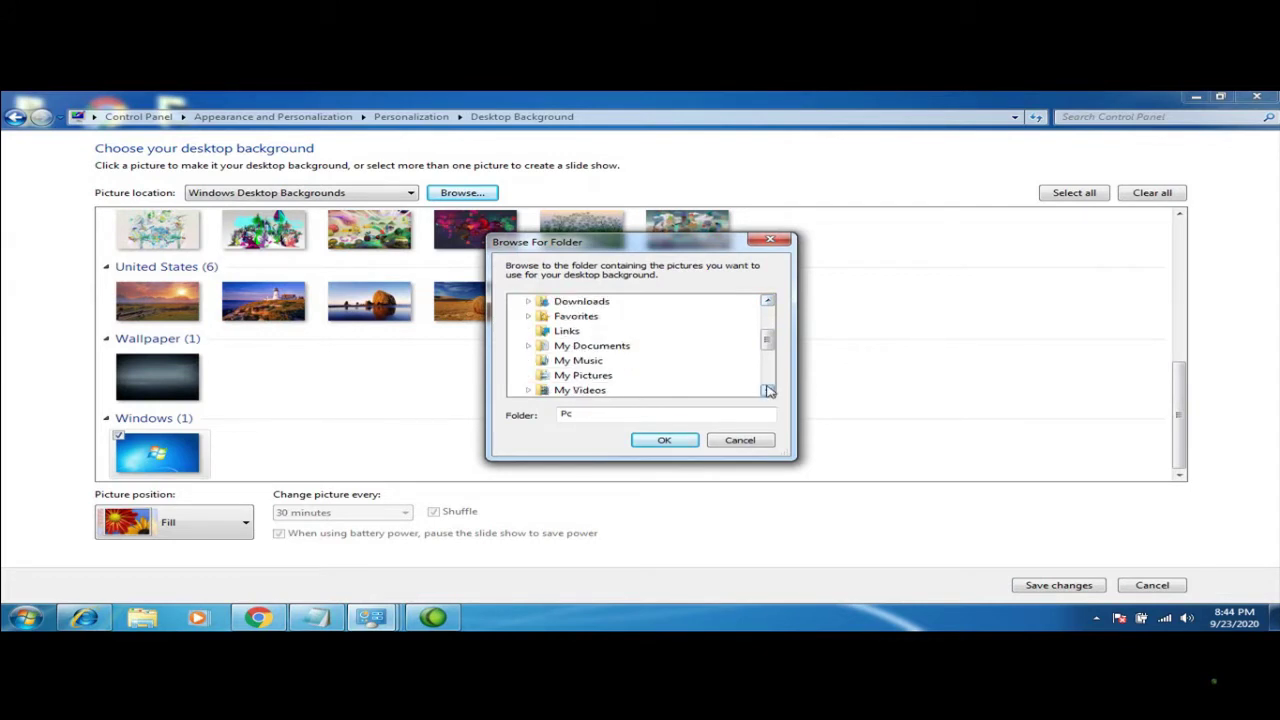
pyautogui.click(590, 378)
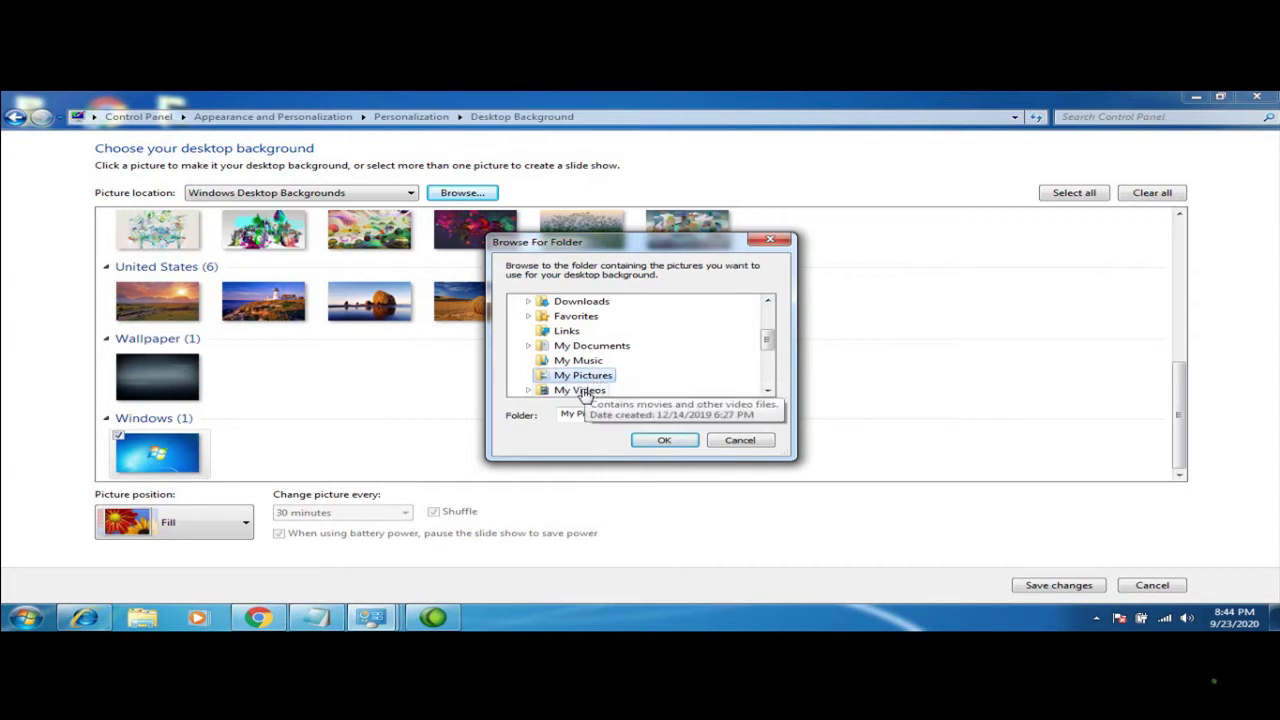
pyautogui.click(660, 440)
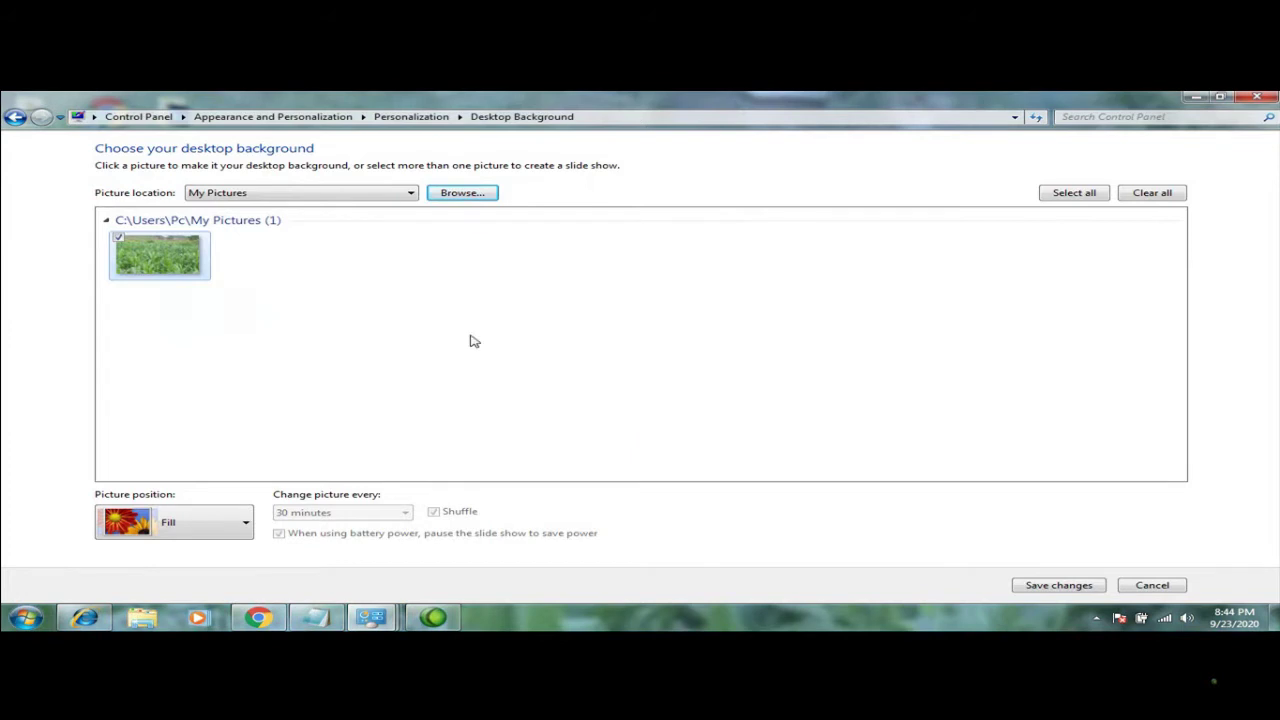
# Leave the folder chooser unchanged and save the green field photo as the background
pyautogui.click(461, 193)
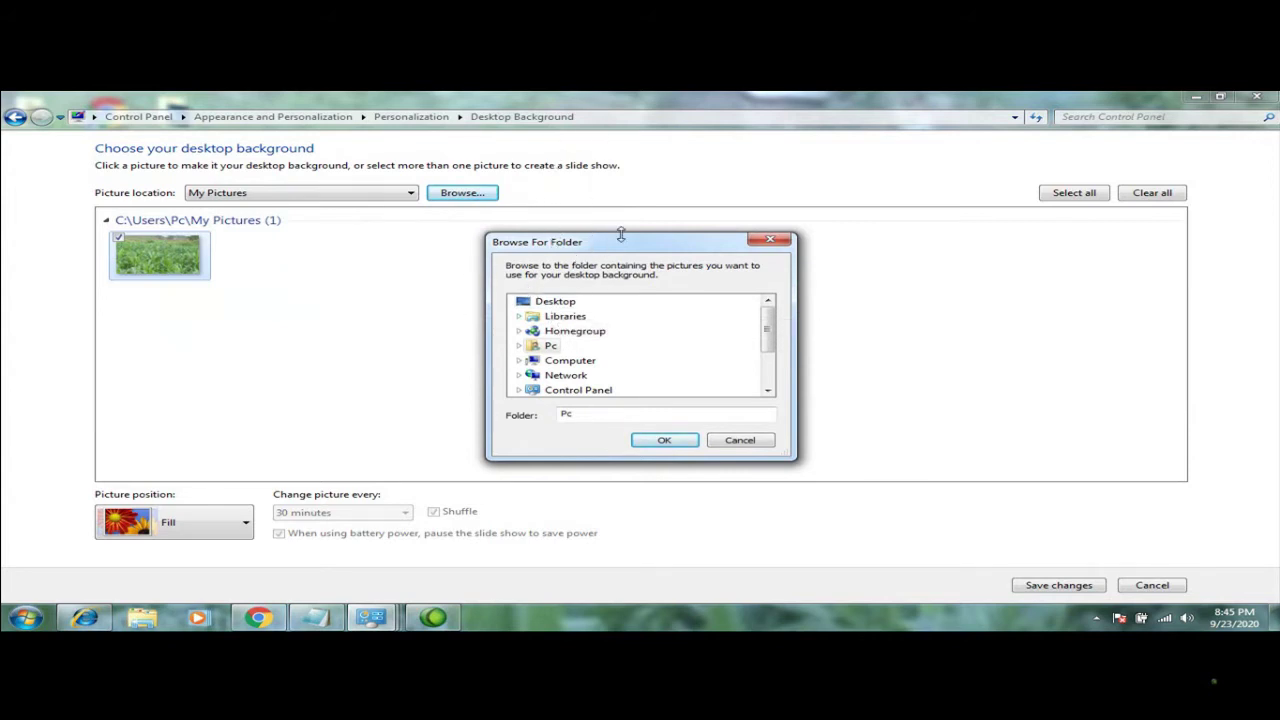
pyautogui.click(769, 241)
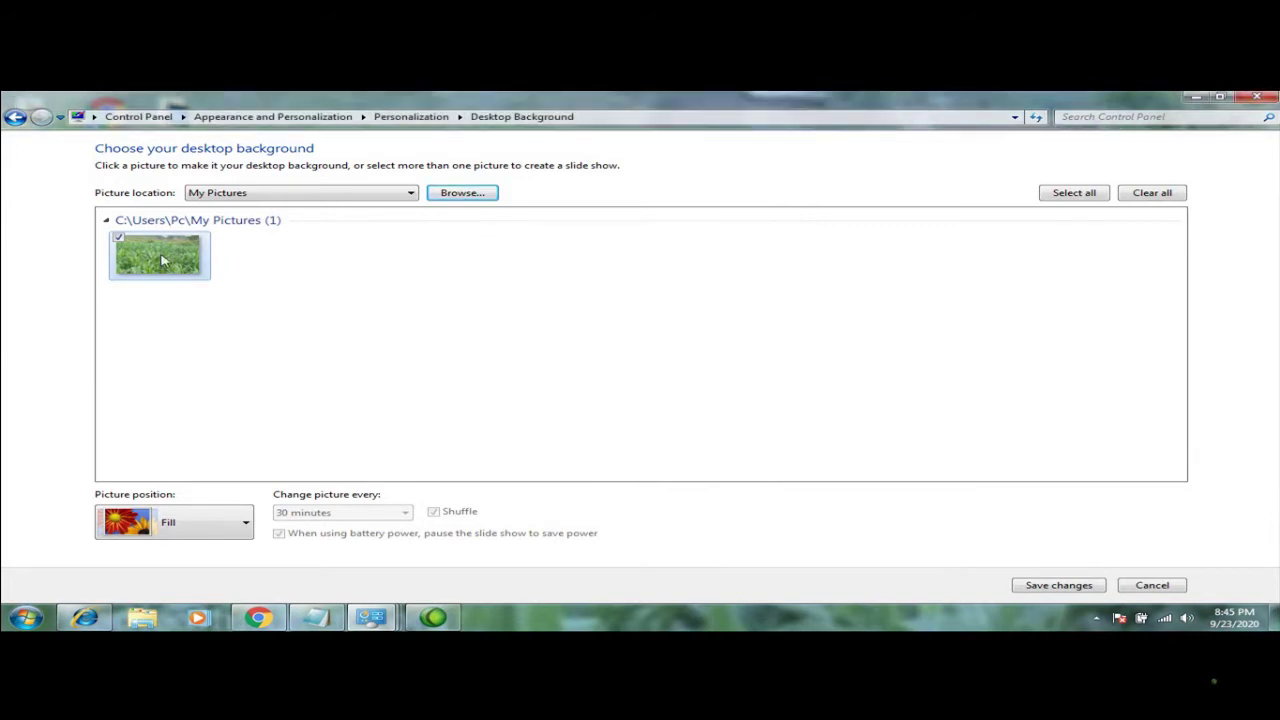
pyautogui.click(1054, 587)
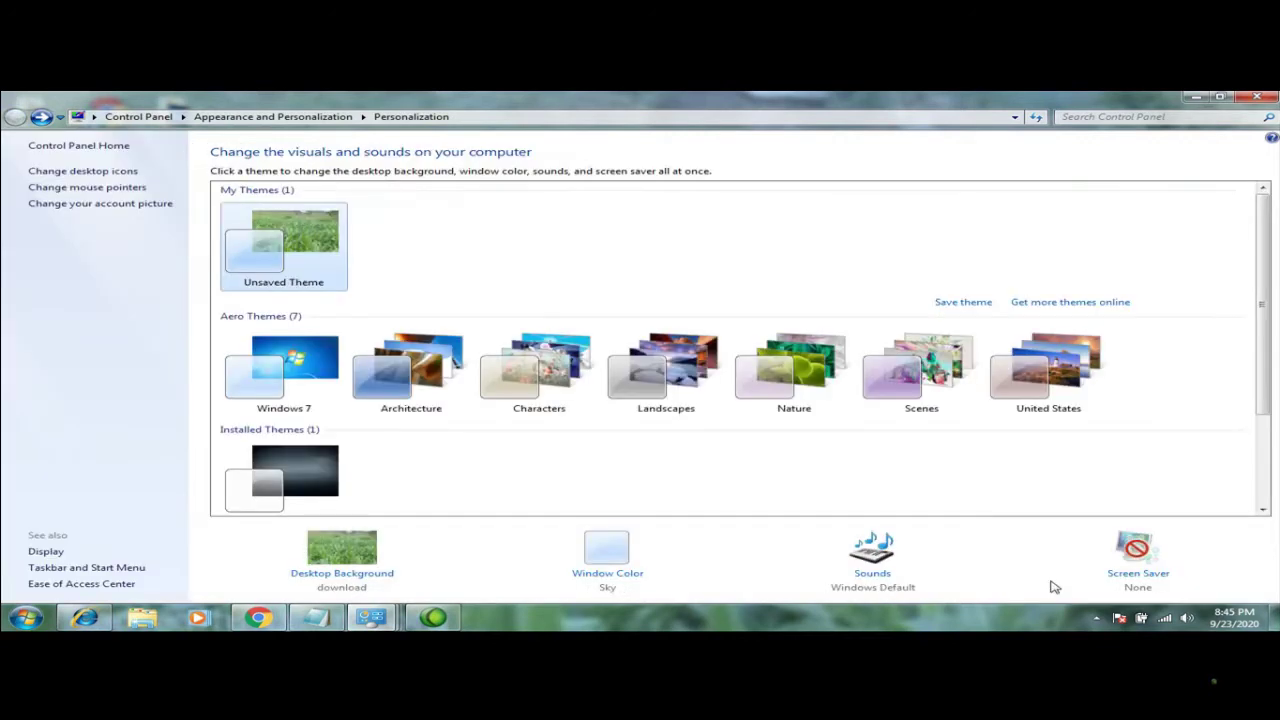
pyautogui.click(1245, 96)
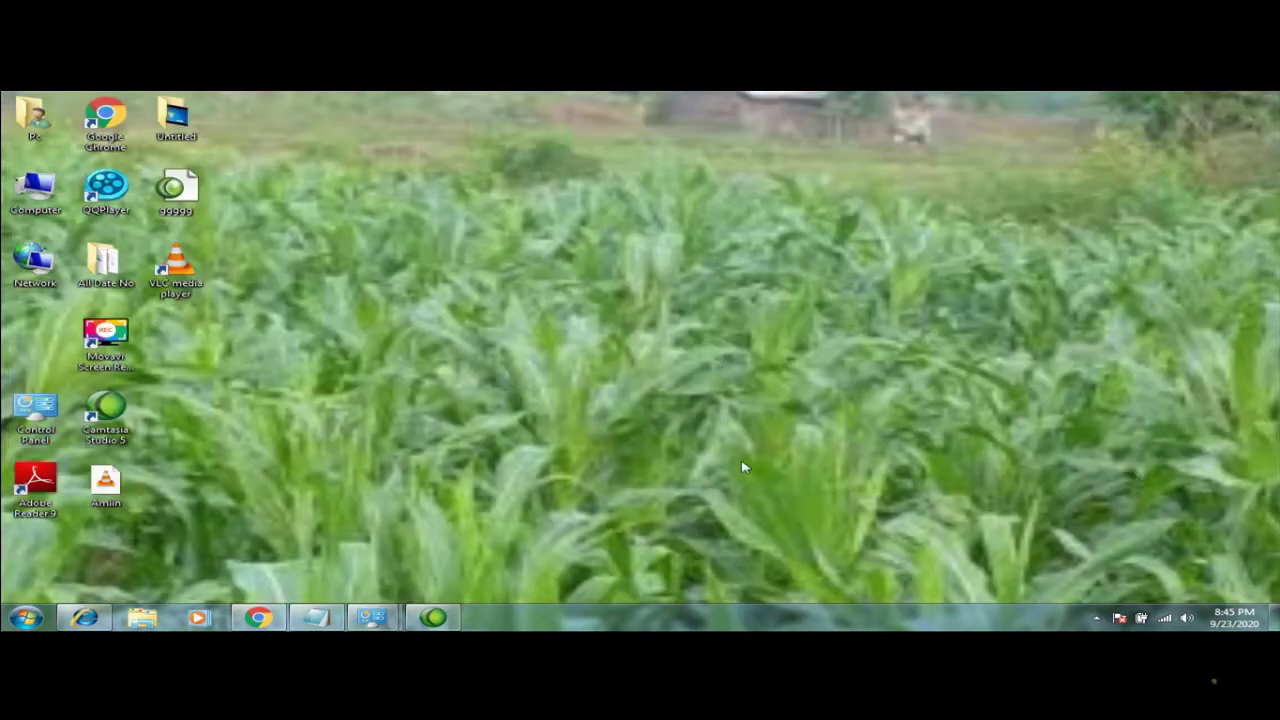
pyautogui.rightClick(700, 371)
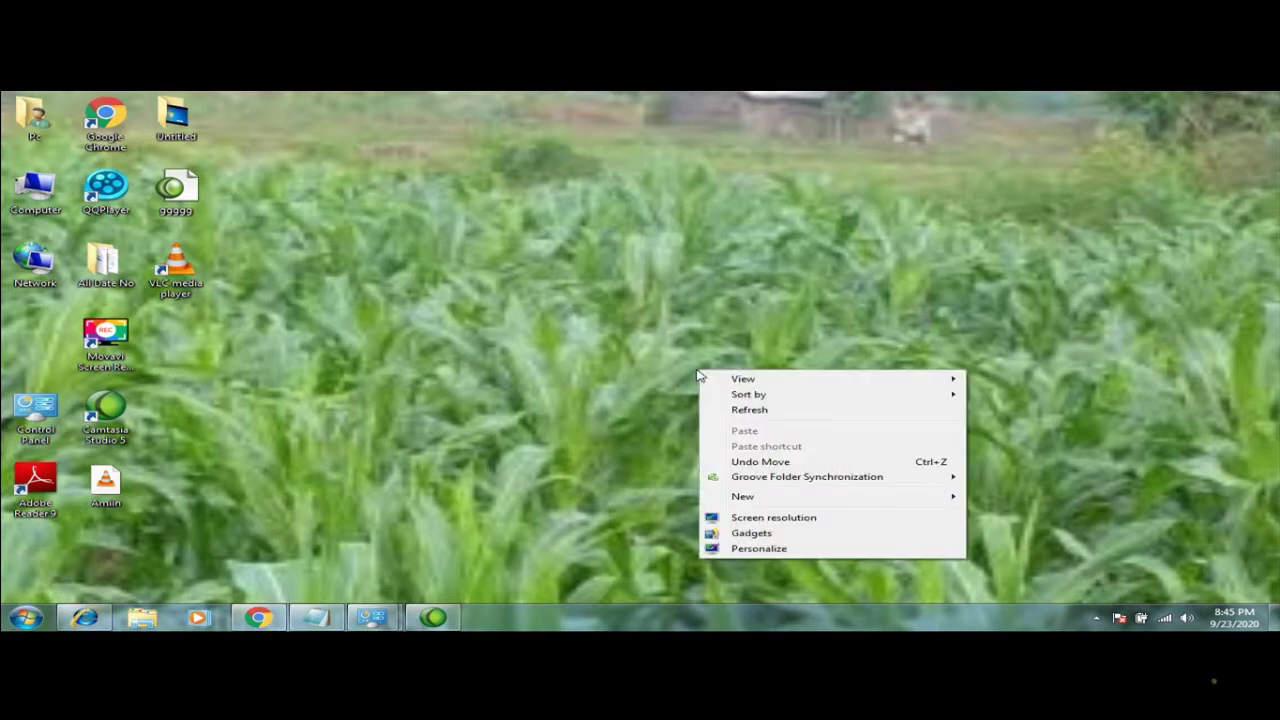
pyautogui.click(724, 548)
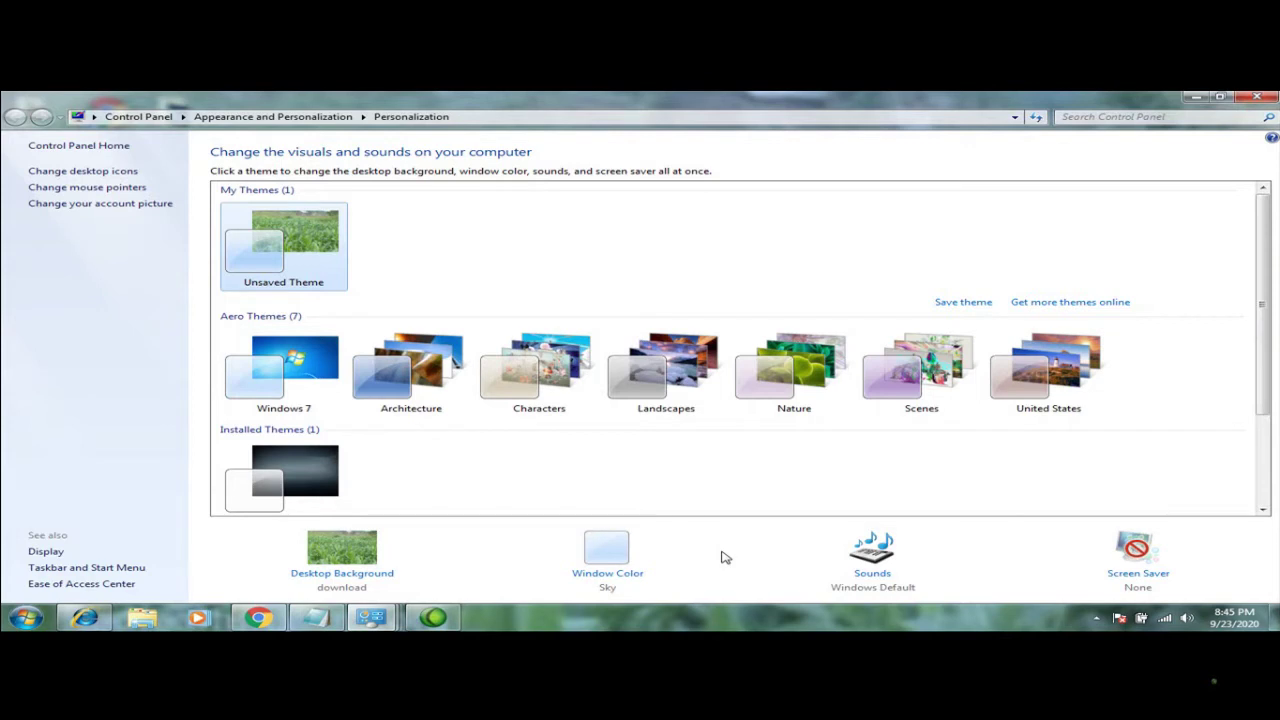
pyautogui.click(594, 574)
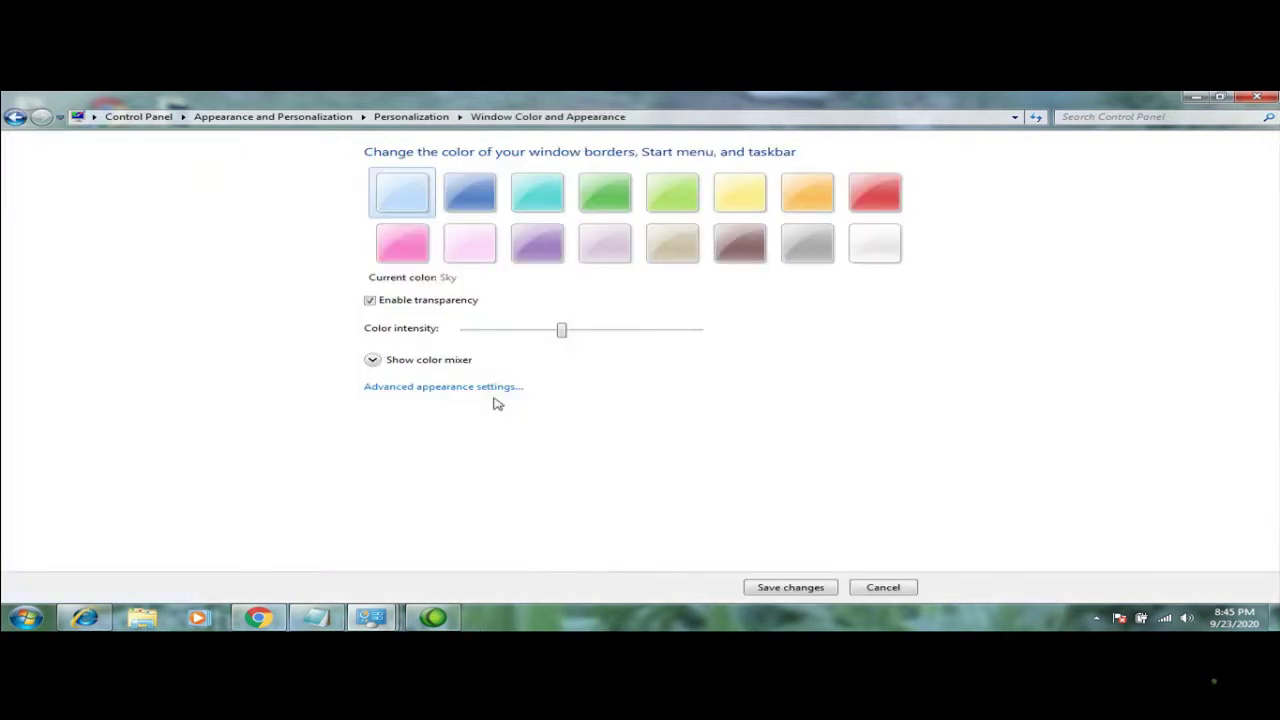
# Preview the Twilight, Leaf, Lime and Sun window colours, keep Sky, and bring up Sounds
pyautogui.click(484, 204)
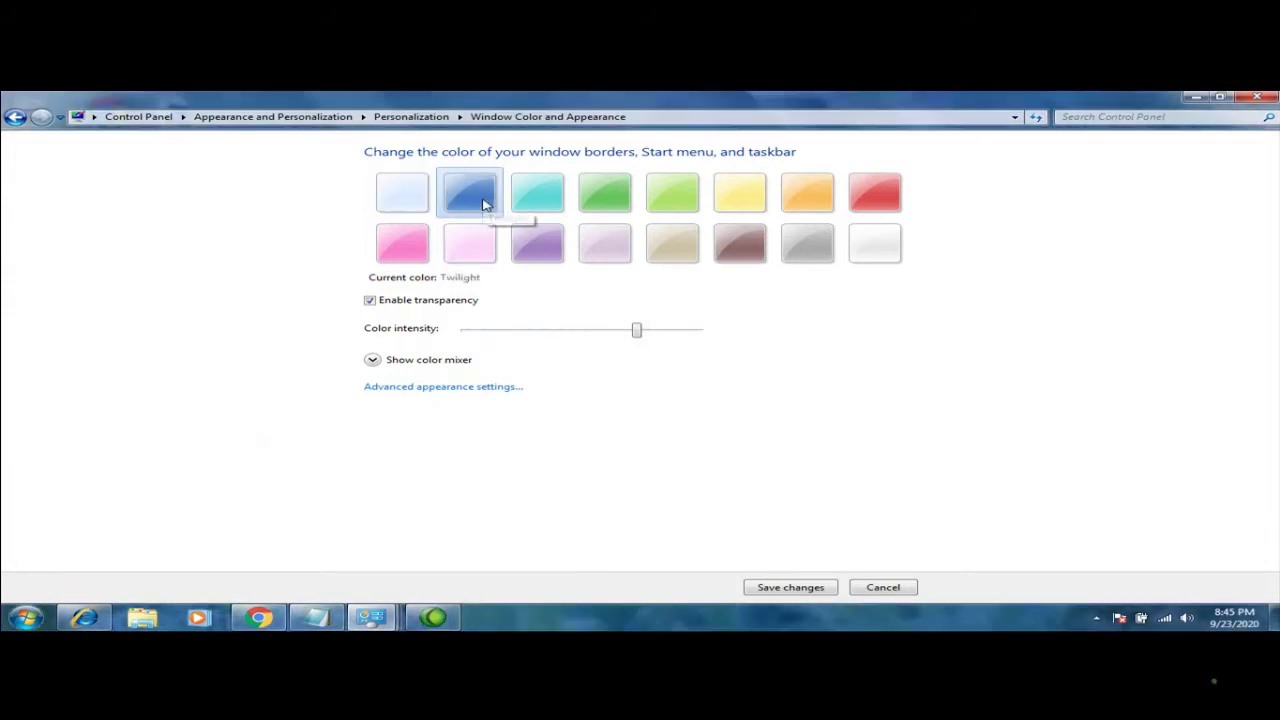
pyautogui.click(592, 190)
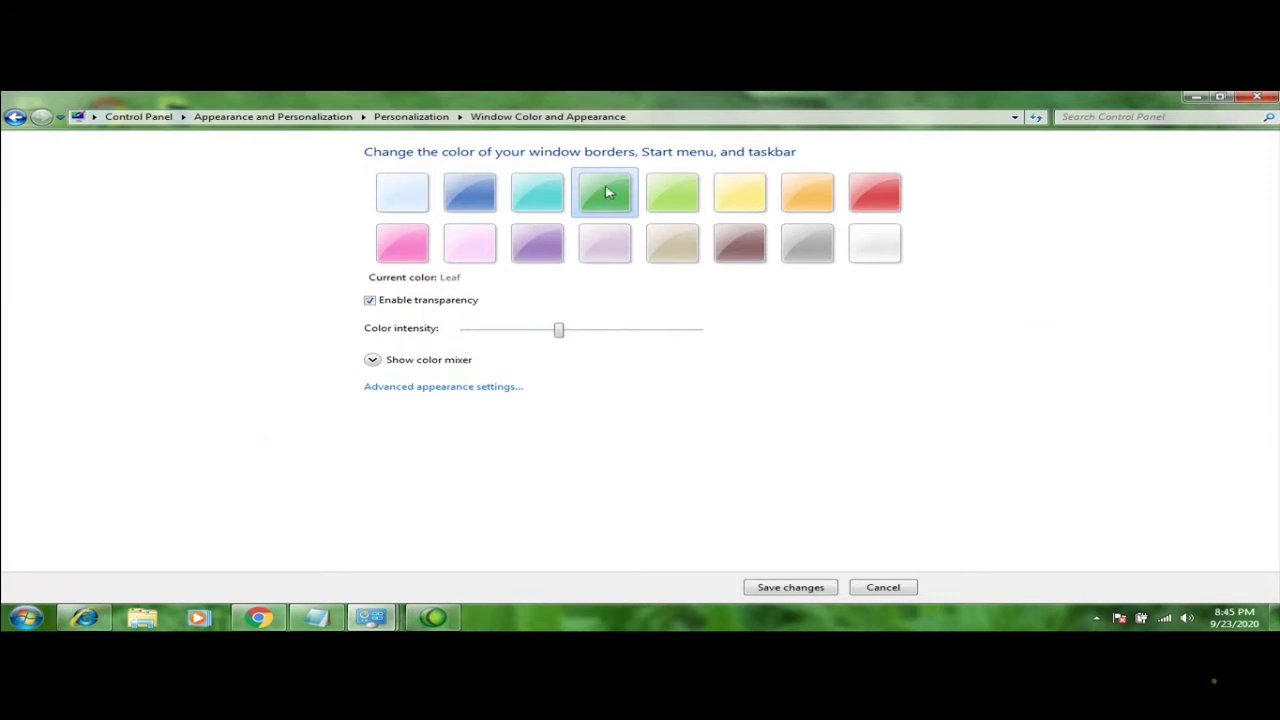
pyautogui.click(651, 203)
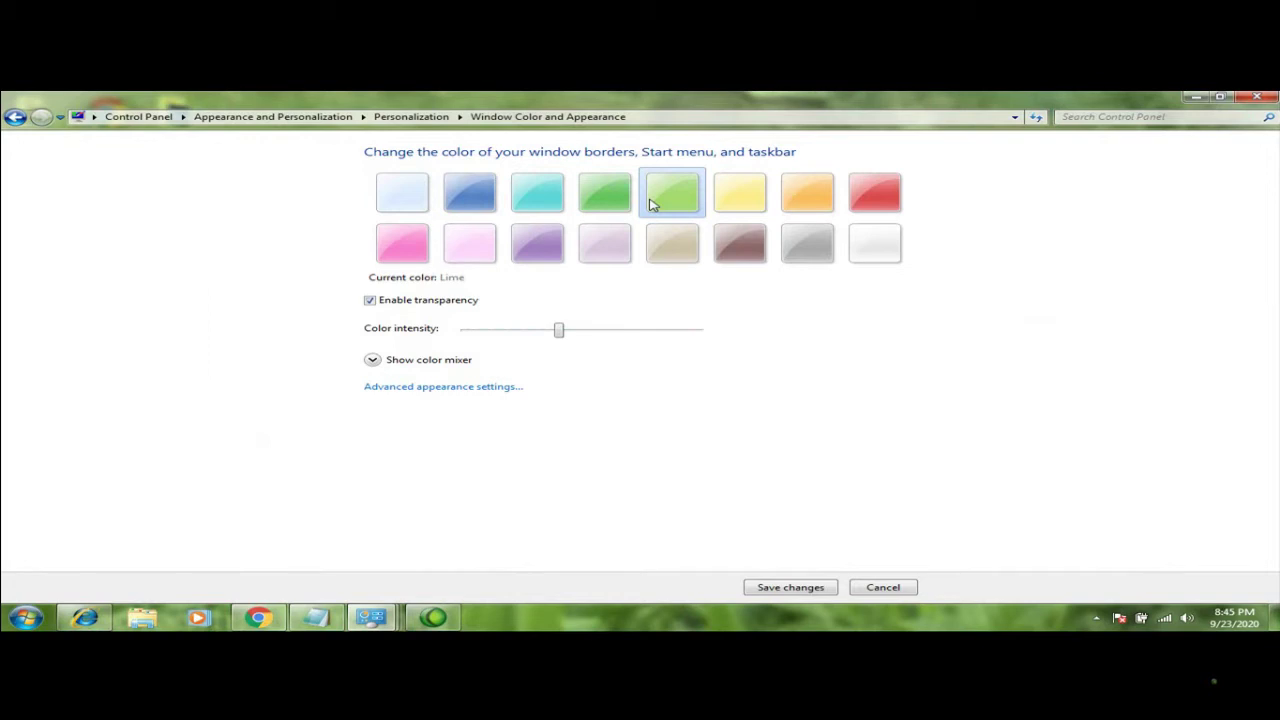
pyautogui.click(716, 207)
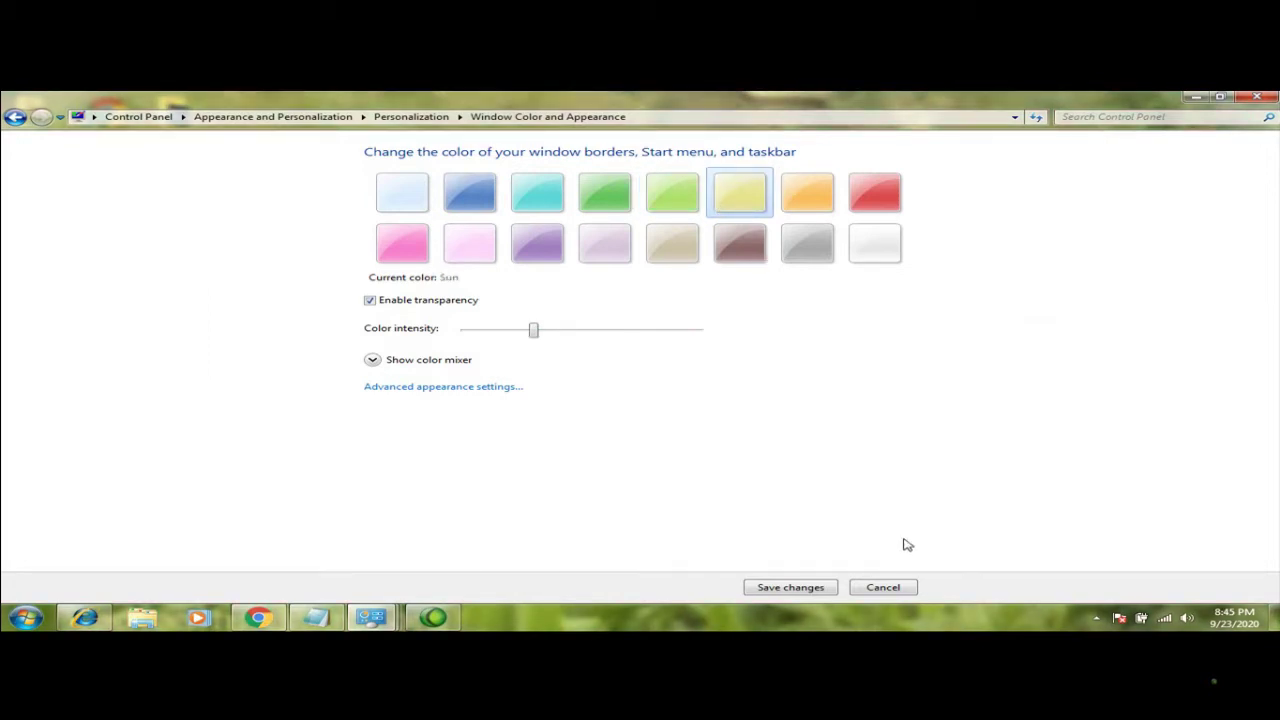
pyautogui.click(881, 587)
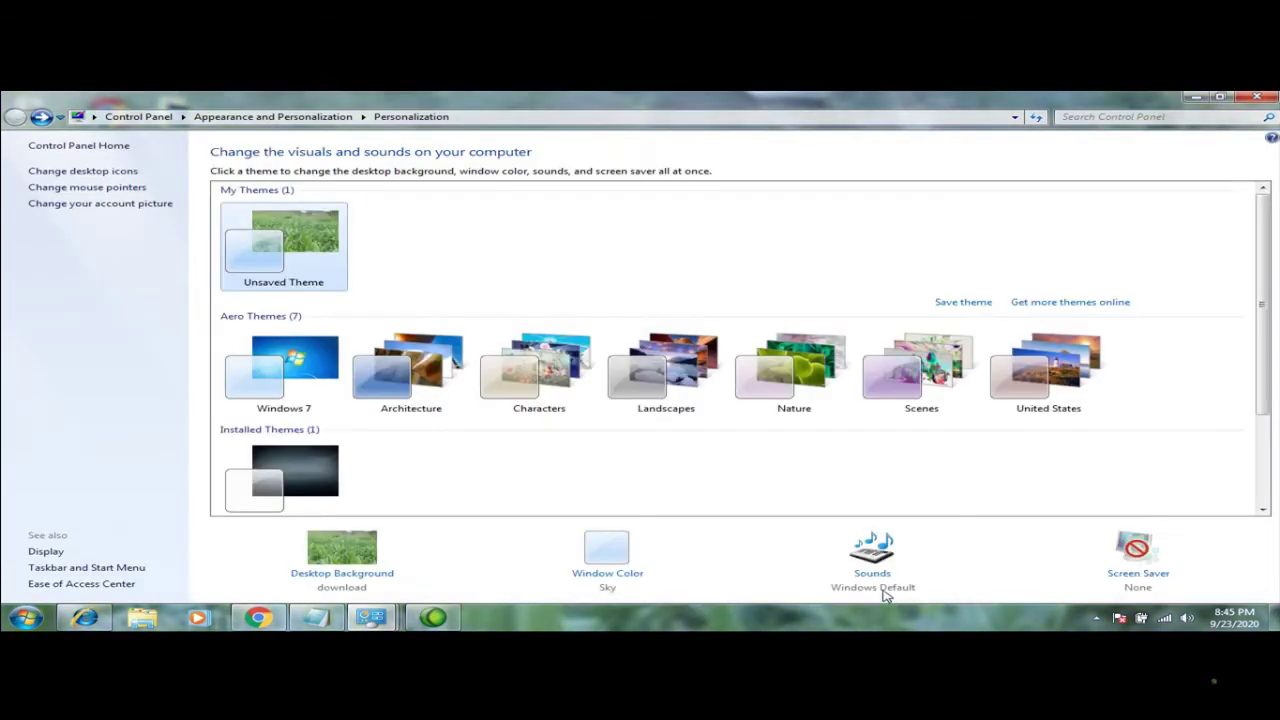
pyautogui.click(873, 574)
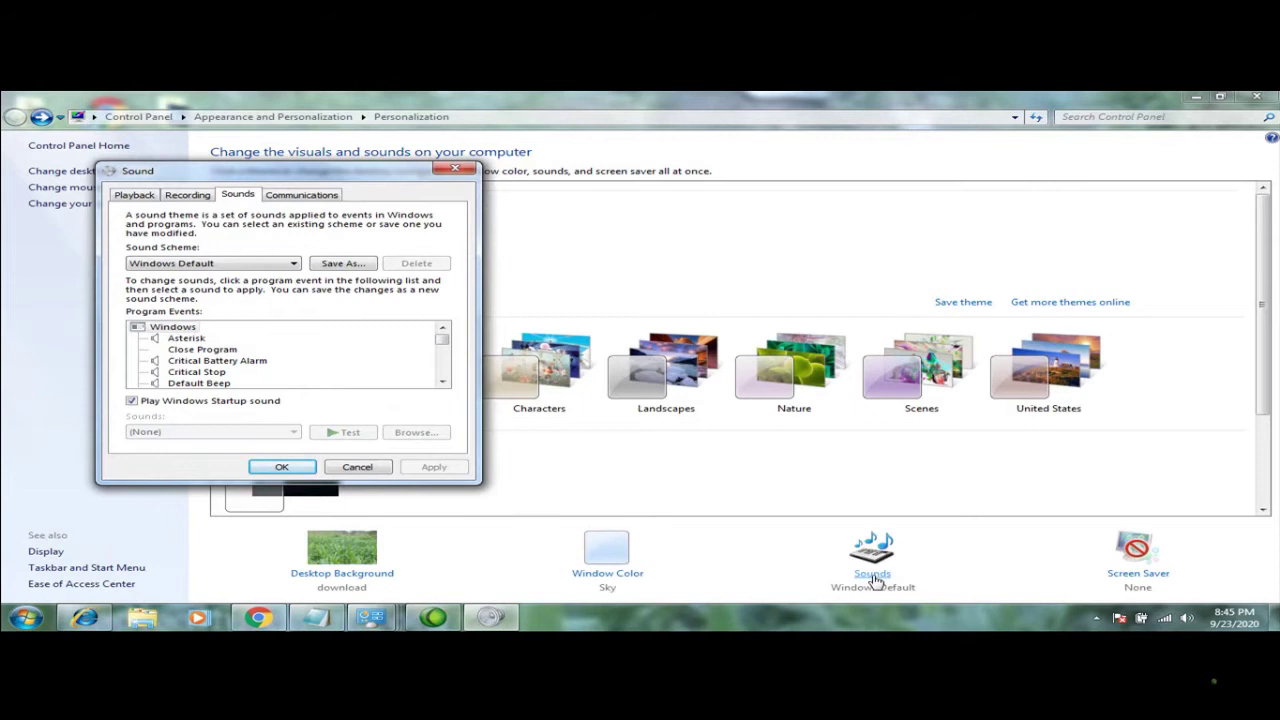
# Play the Asterisk event sound, then close Sound settings without changes
pyautogui.click(201, 340)
pyautogui.click(341, 432)
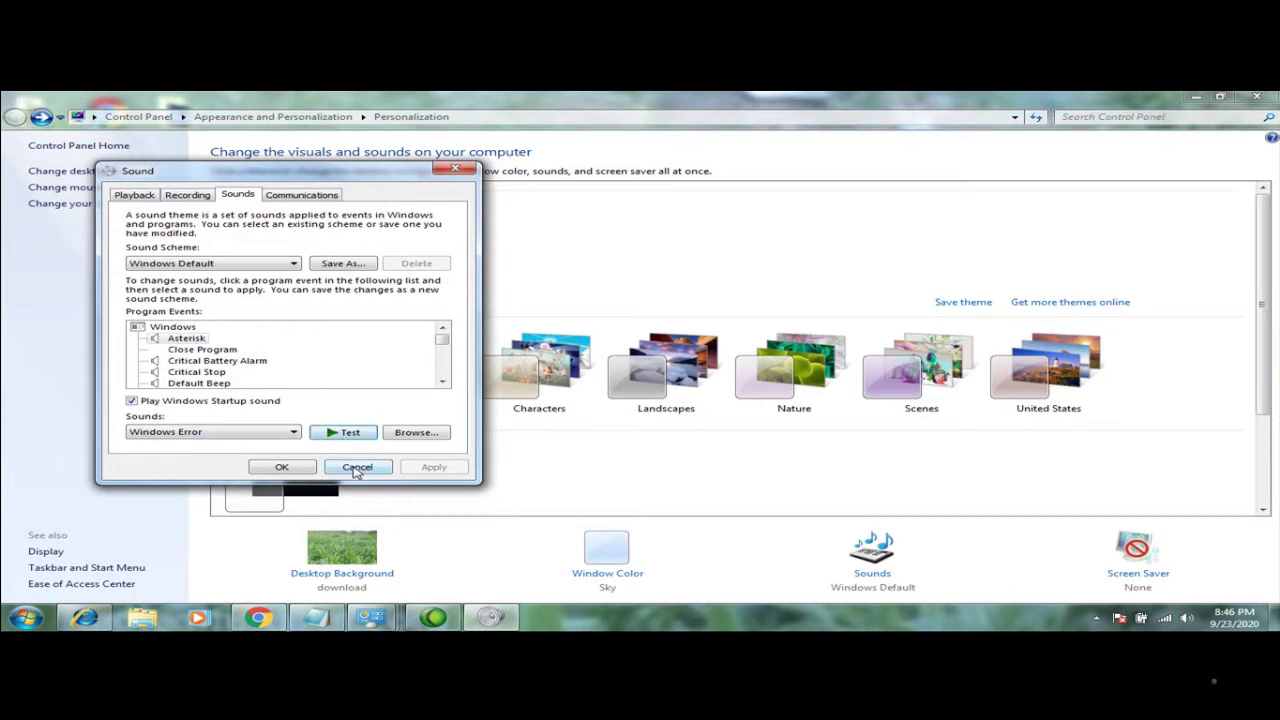
pyautogui.click(355, 468)
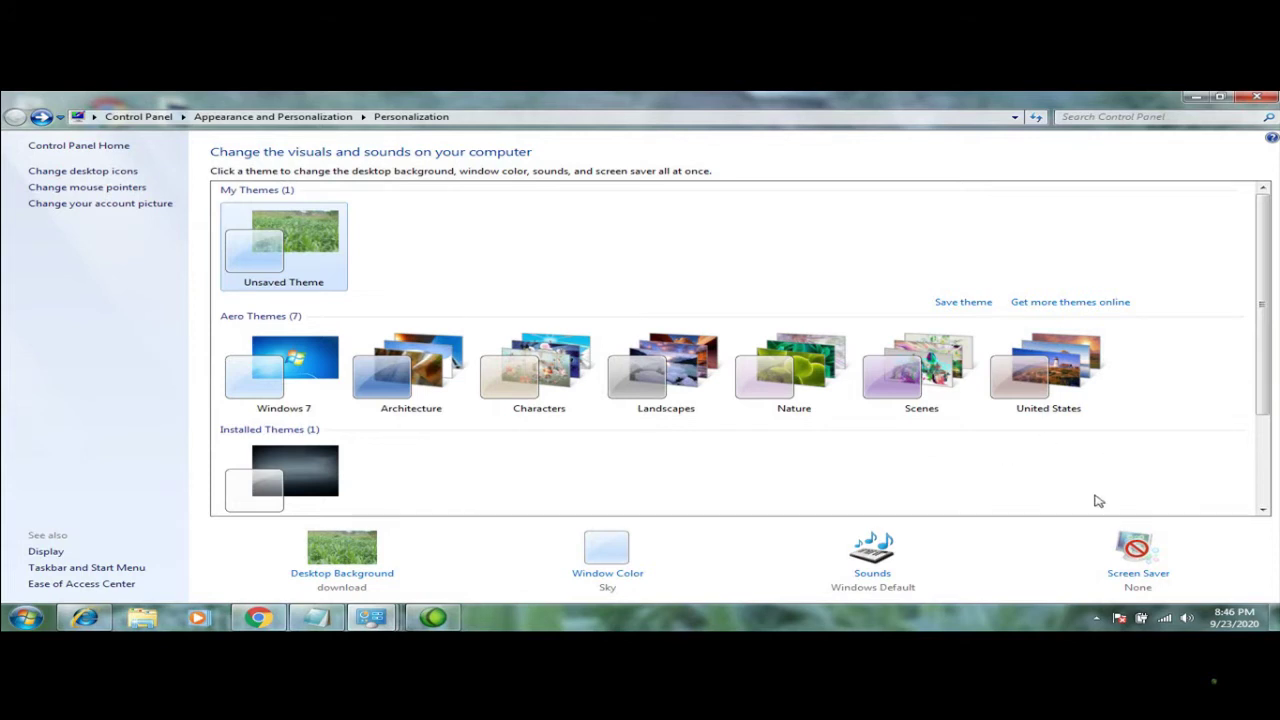
pyautogui.click(1137, 576)
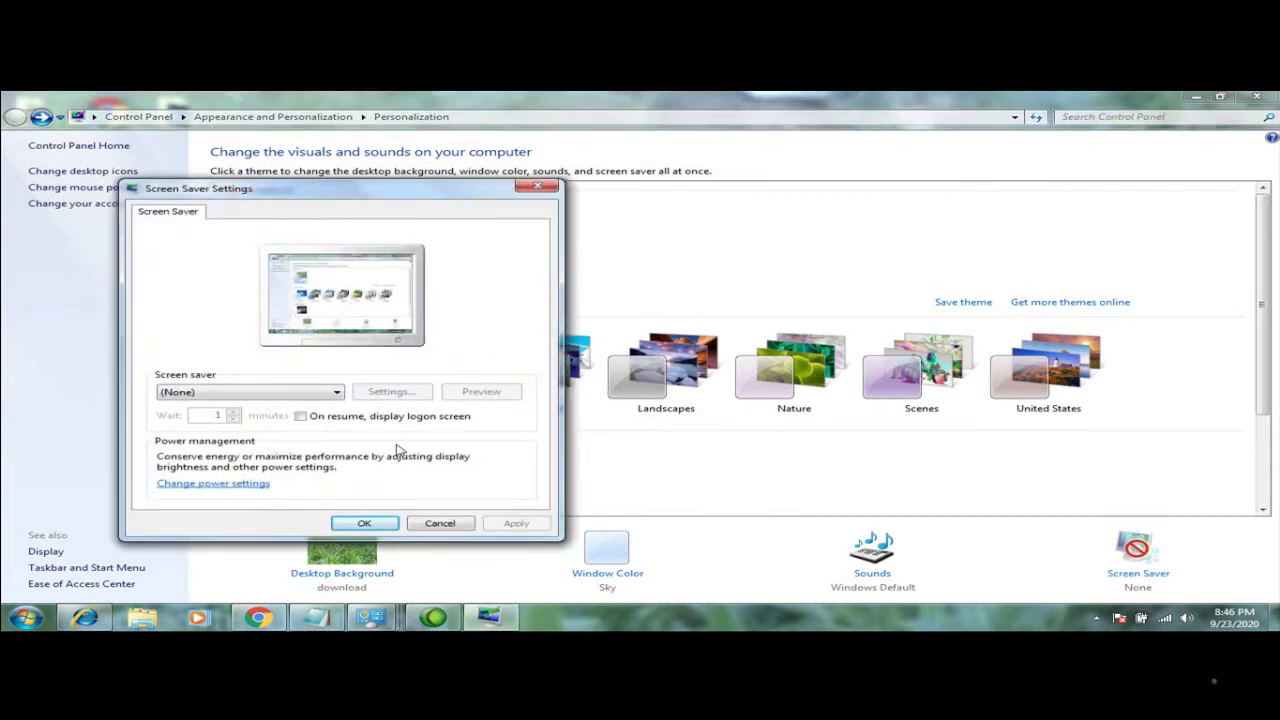
pyautogui.click(340, 392)
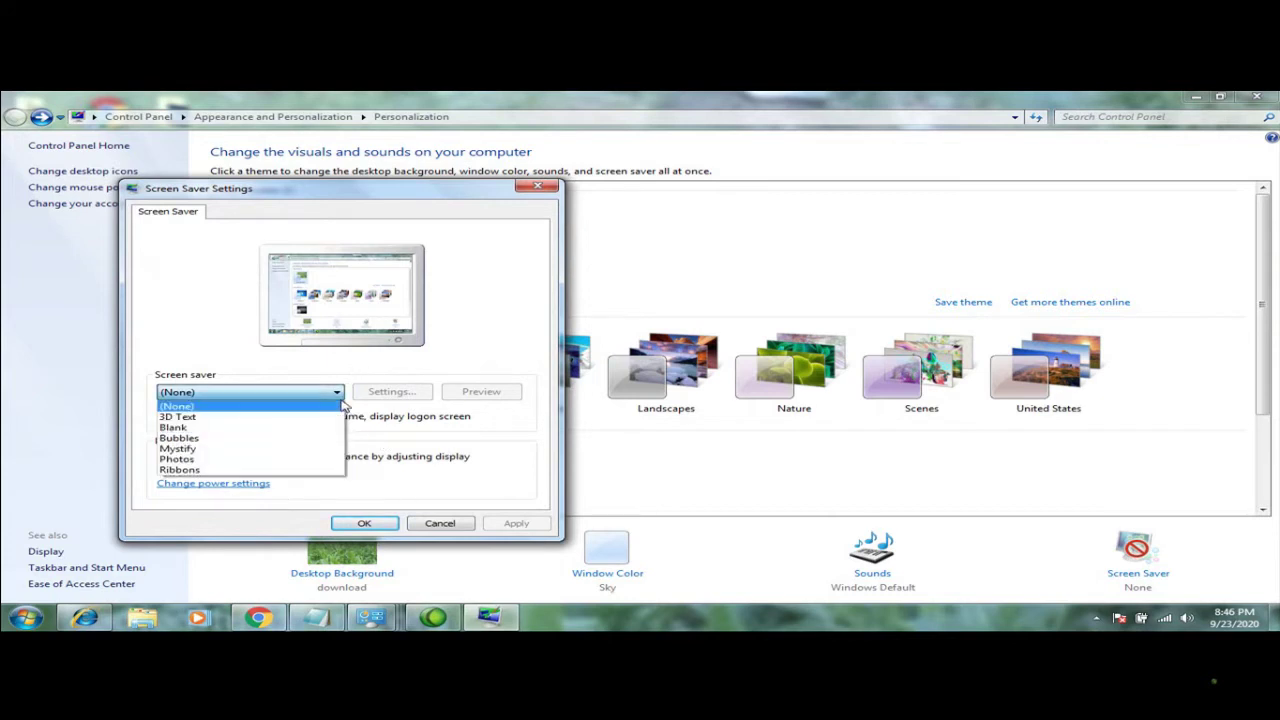
pyautogui.click(230, 418)
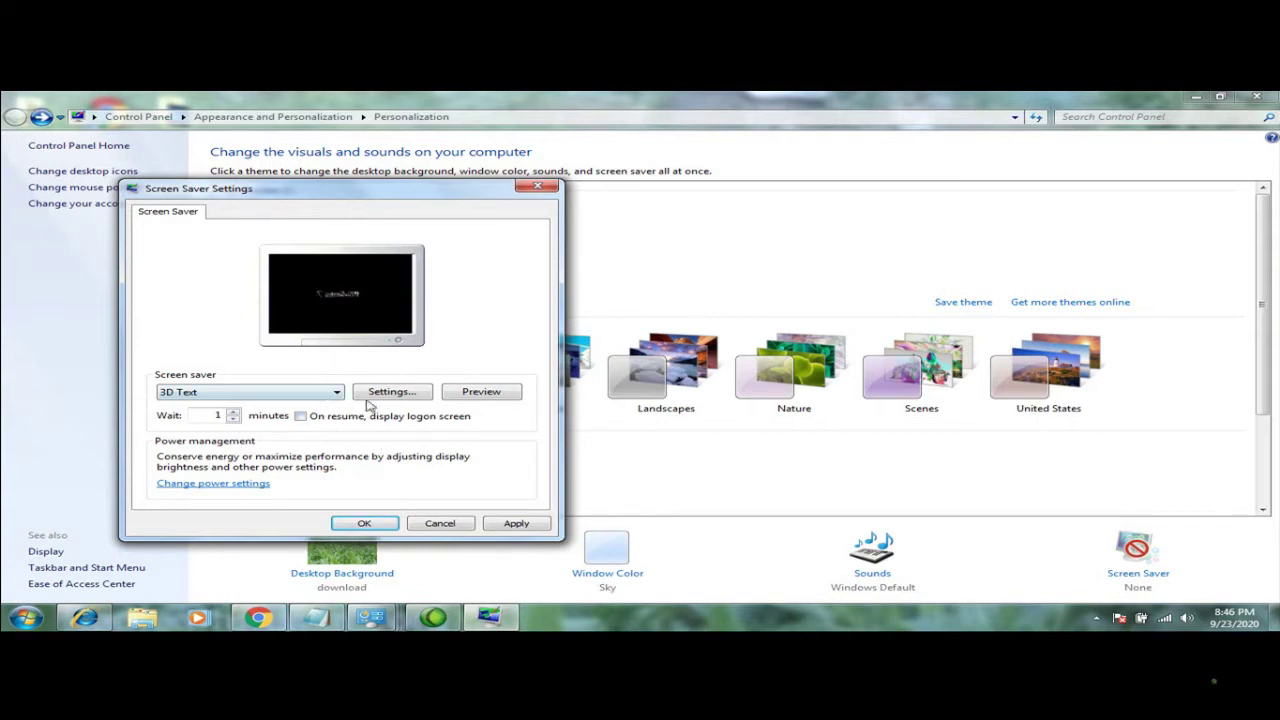
pyautogui.click(338, 394)
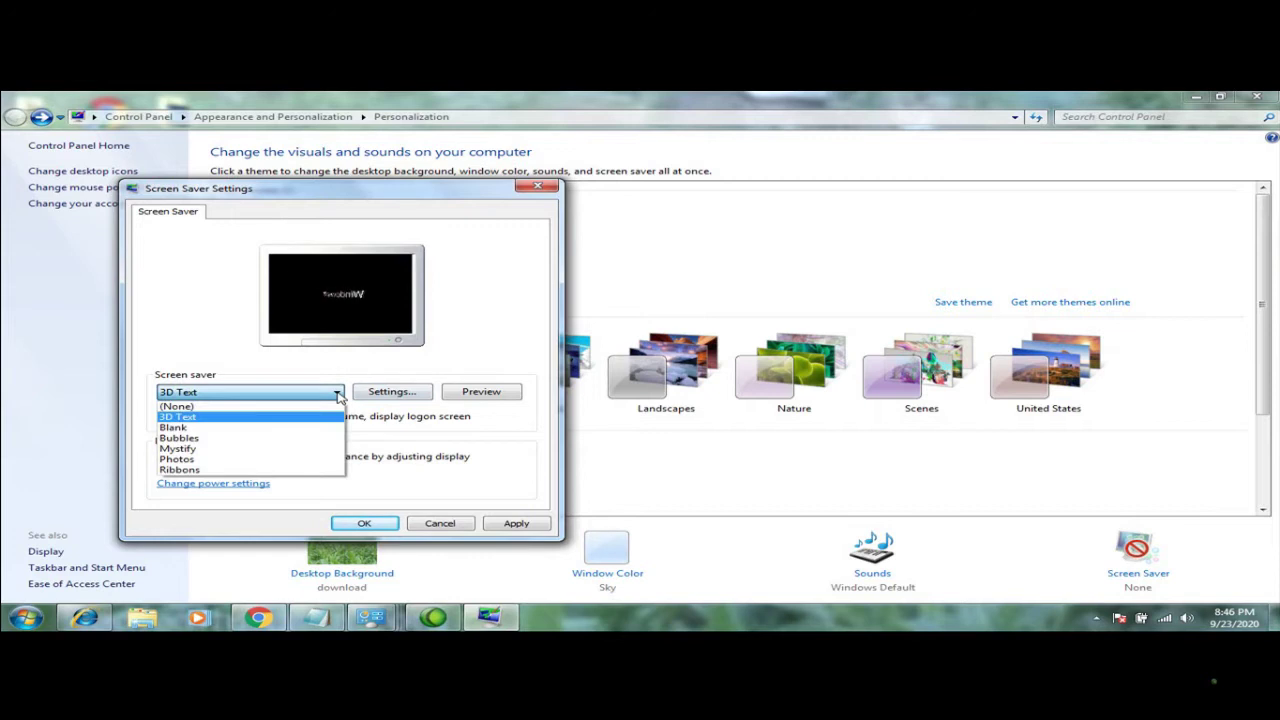
pyautogui.click(229, 427)
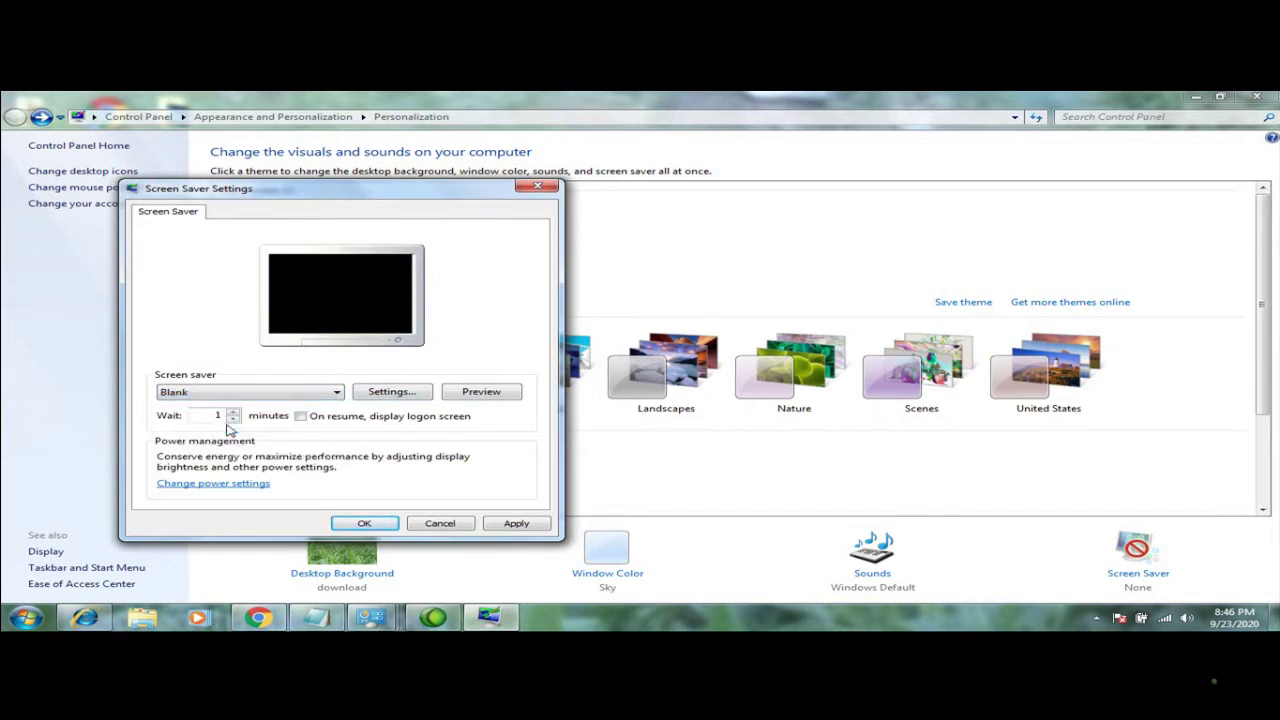
pyautogui.click(322, 396)
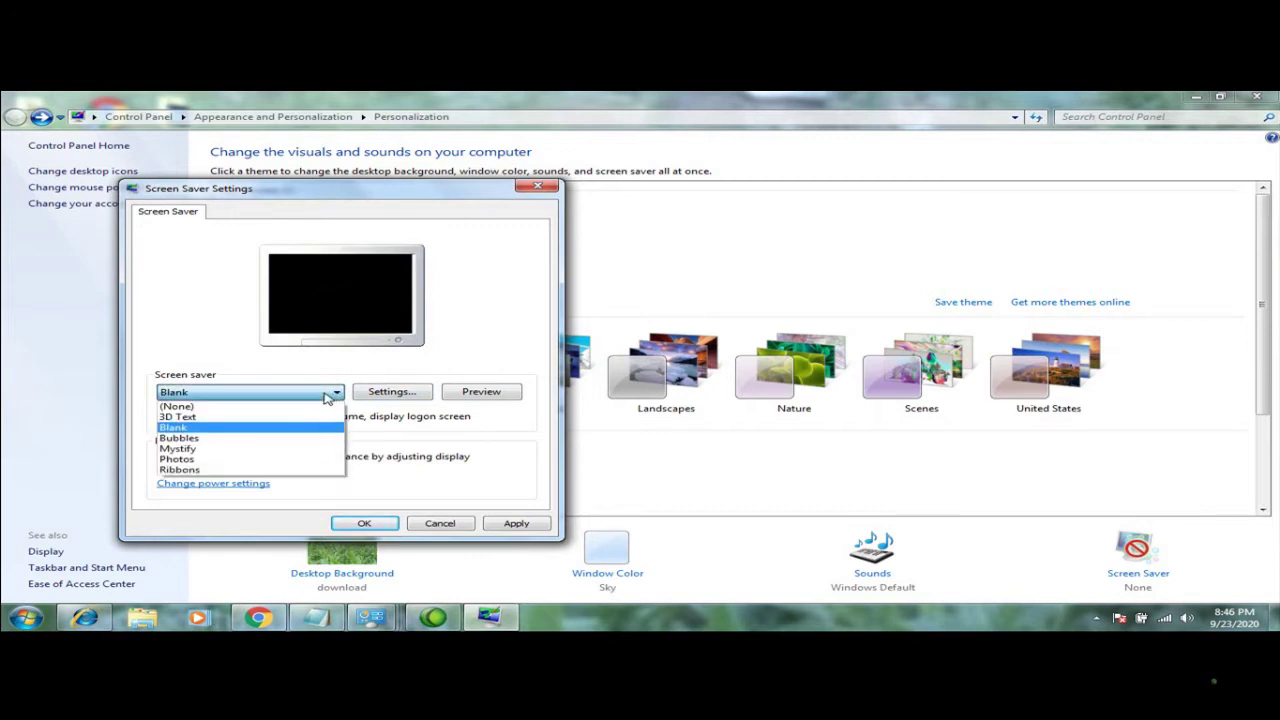
pyautogui.click(205, 450)
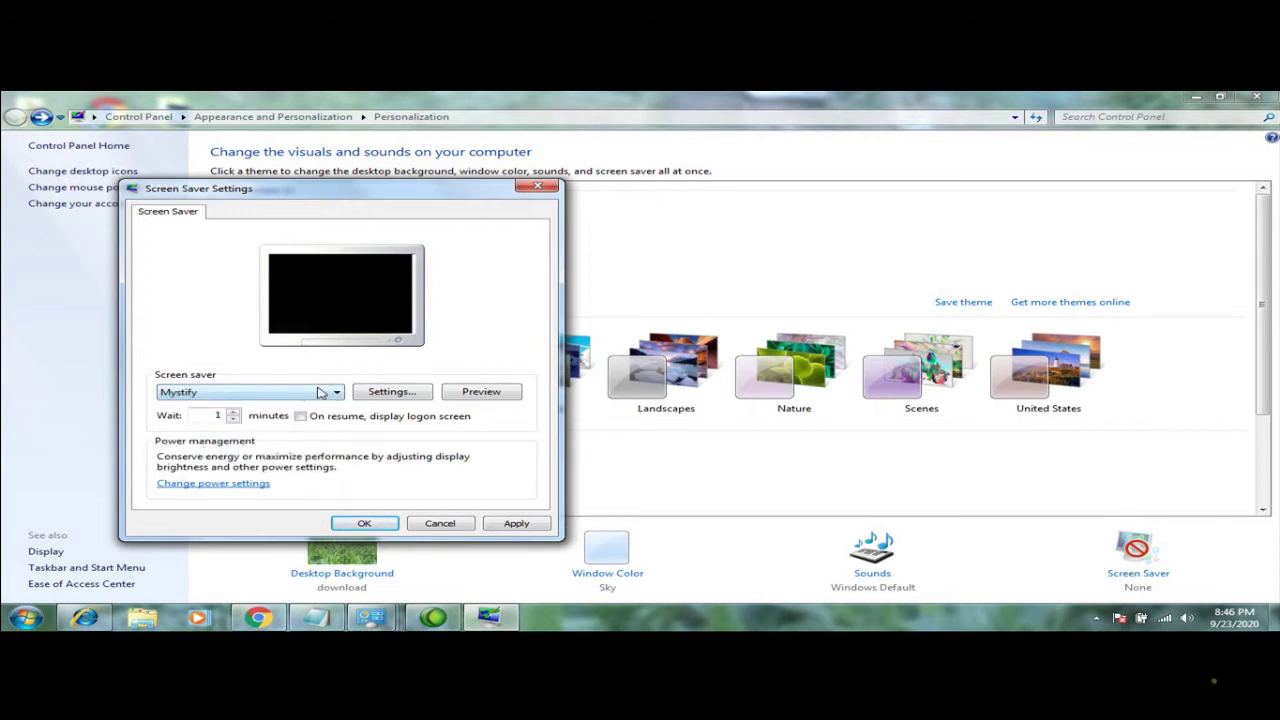
pyautogui.click(324, 393)
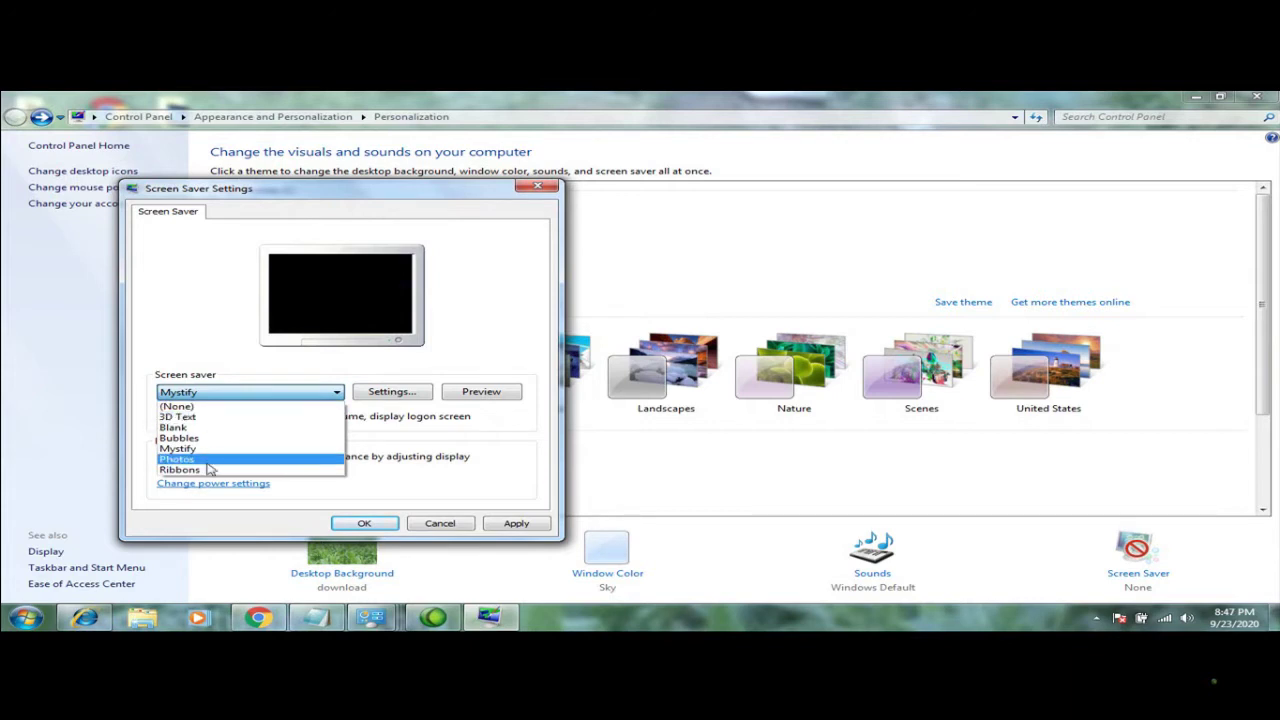
pyautogui.click(205, 469)
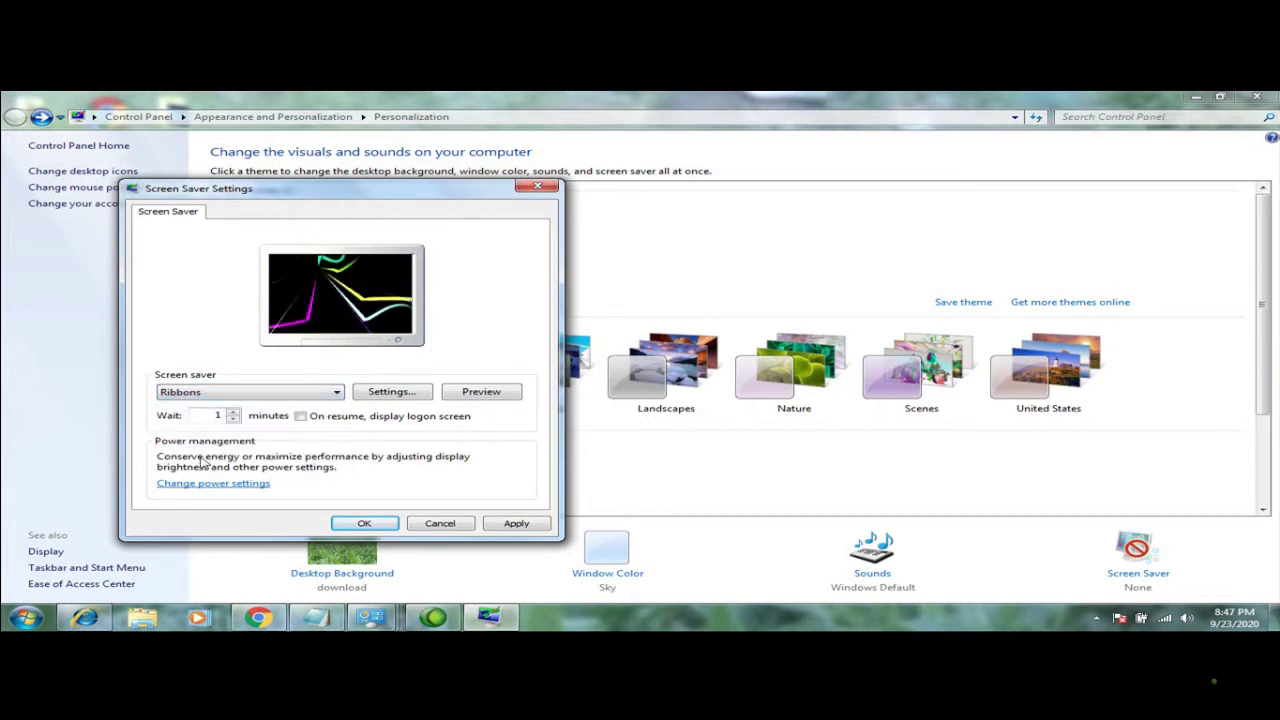
pyautogui.click(480, 391)
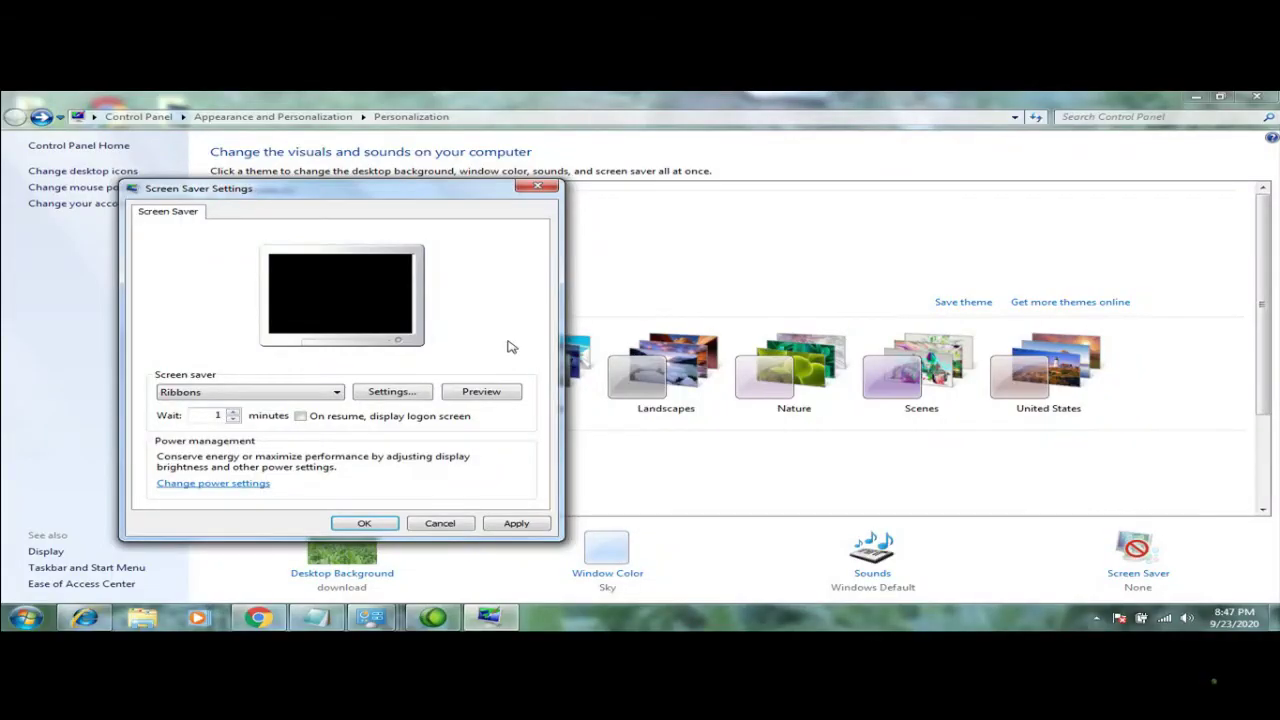
pyautogui.click(486, 391)
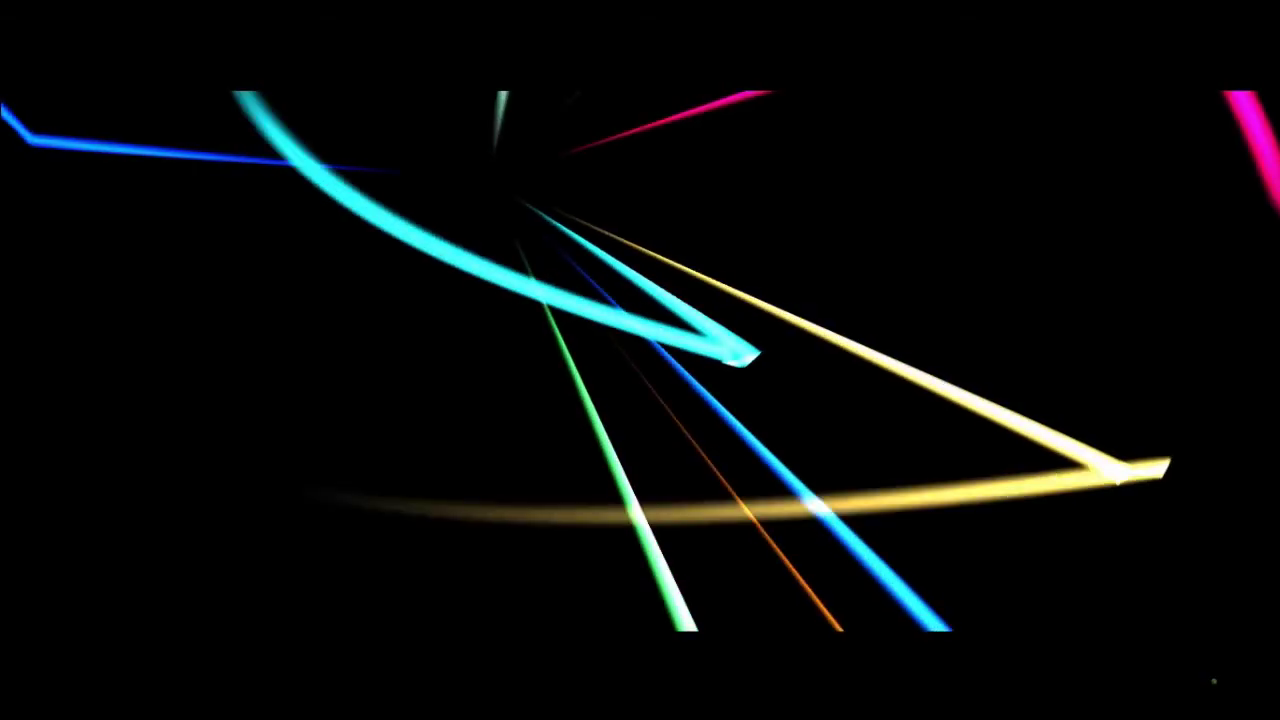
pyautogui.moveTo(510, 356)
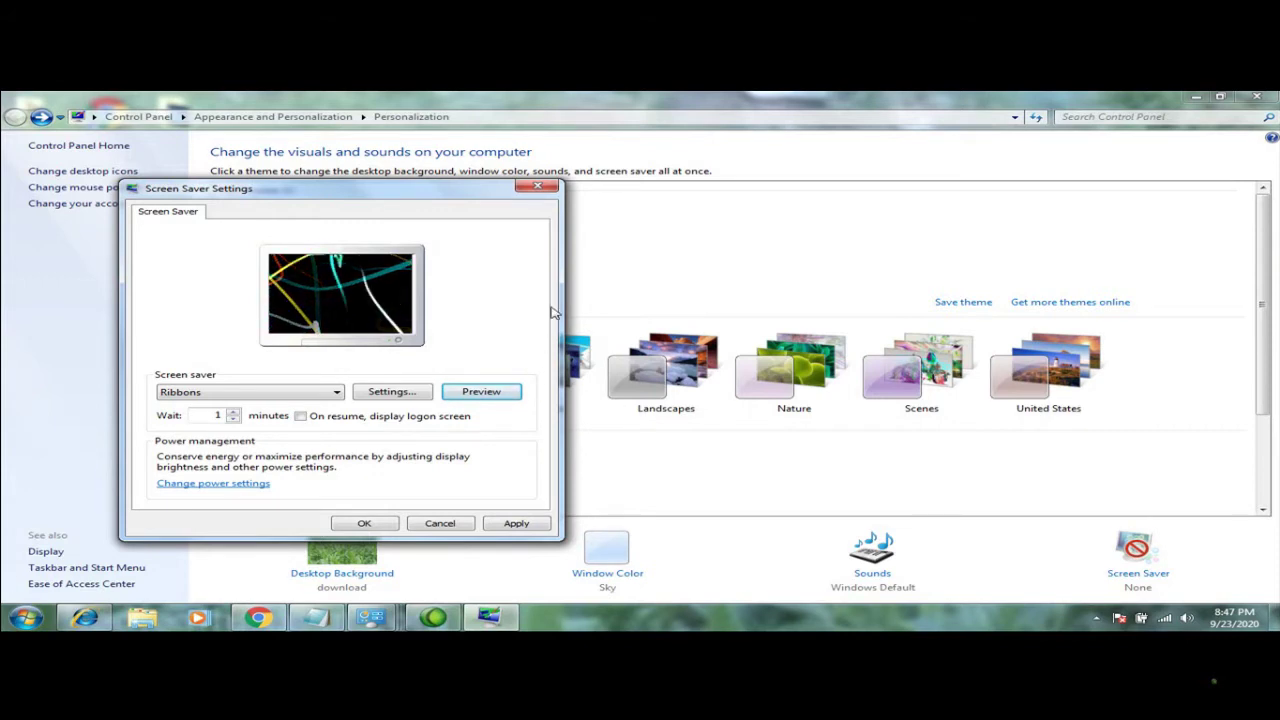
pyautogui.click(538, 187)
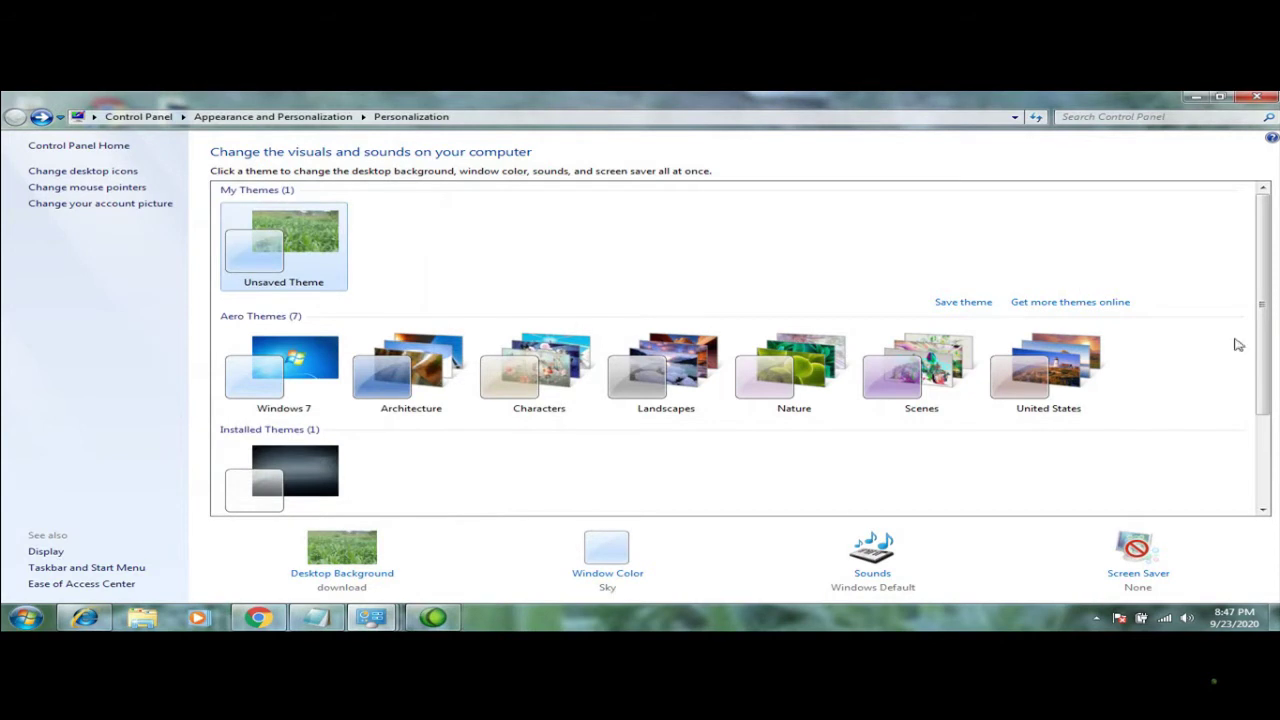
# Try the HP theme, switch back to the Windows 7 theme, and minimize Personalization
pyautogui.moveTo(1264, 360); pyautogui.dragTo(1275, 450)
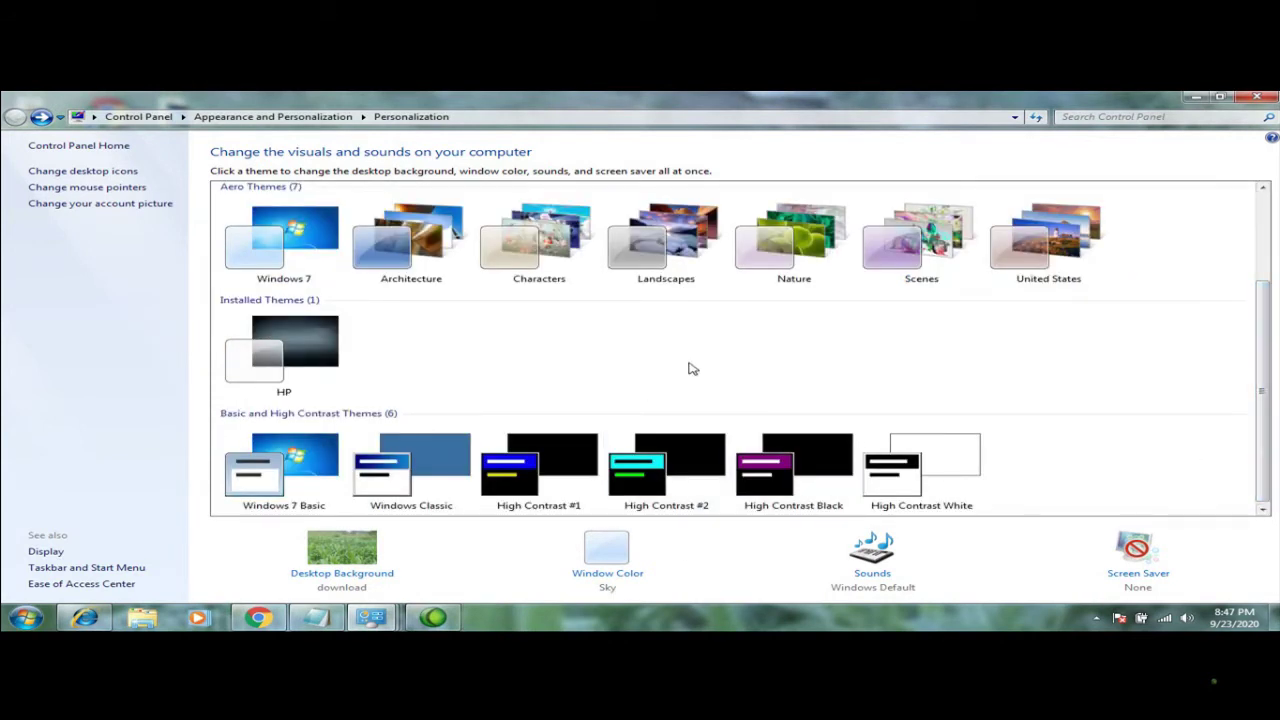
pyautogui.click(341, 354)
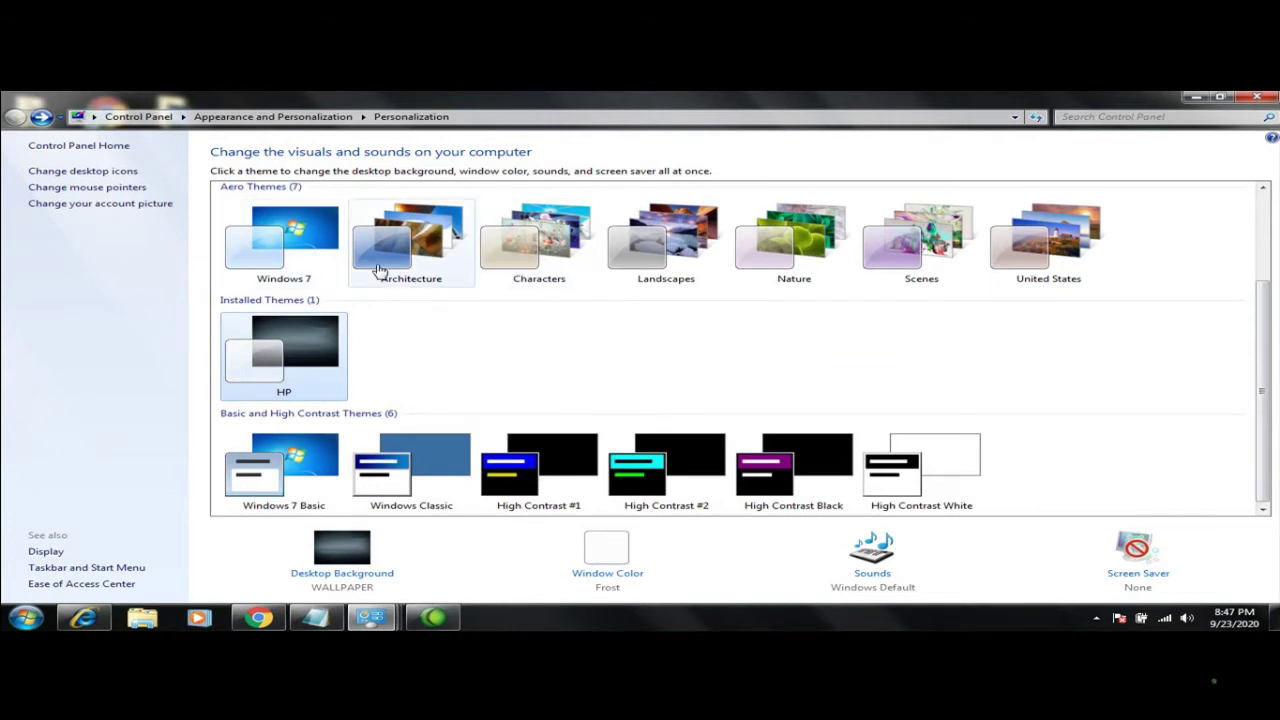
pyautogui.click(303, 254)
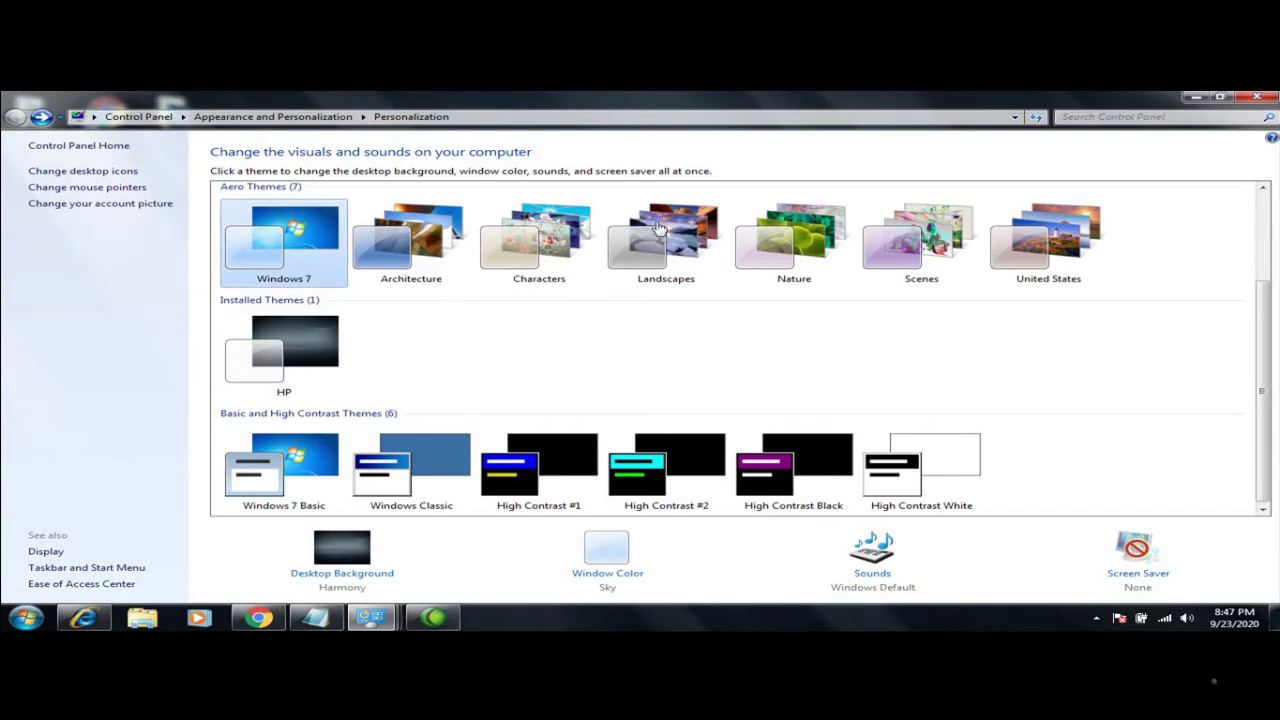
pyautogui.click(1198, 97)
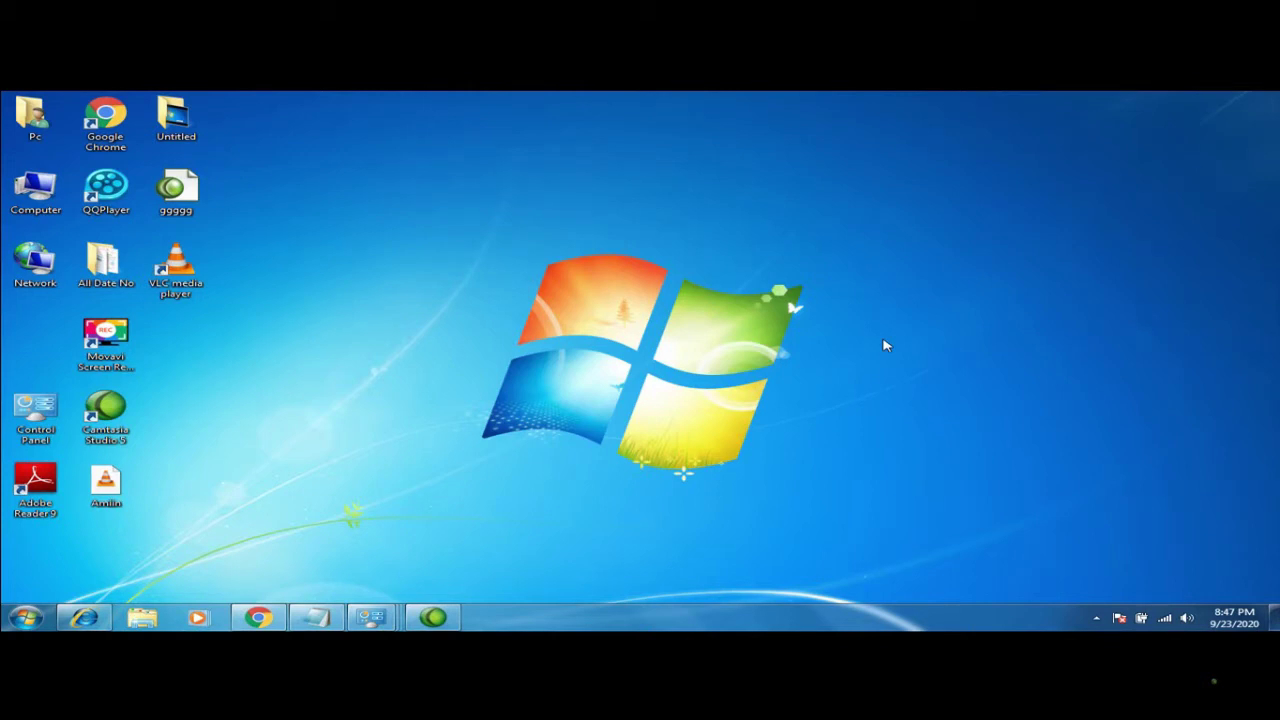
# Hide the desktop icons through the View menu, then show them again
pyautogui.rightClick(884, 345)
pyautogui.rightClick(782, 345)
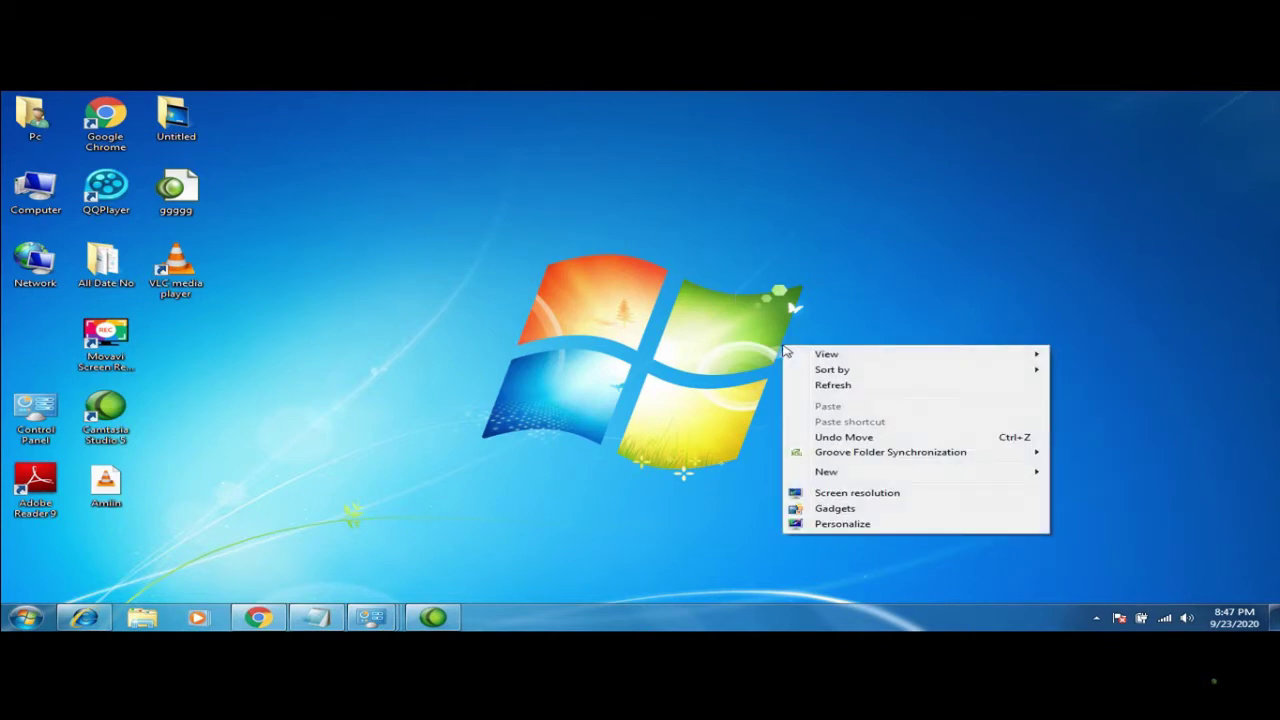
pyautogui.moveTo(825, 358)
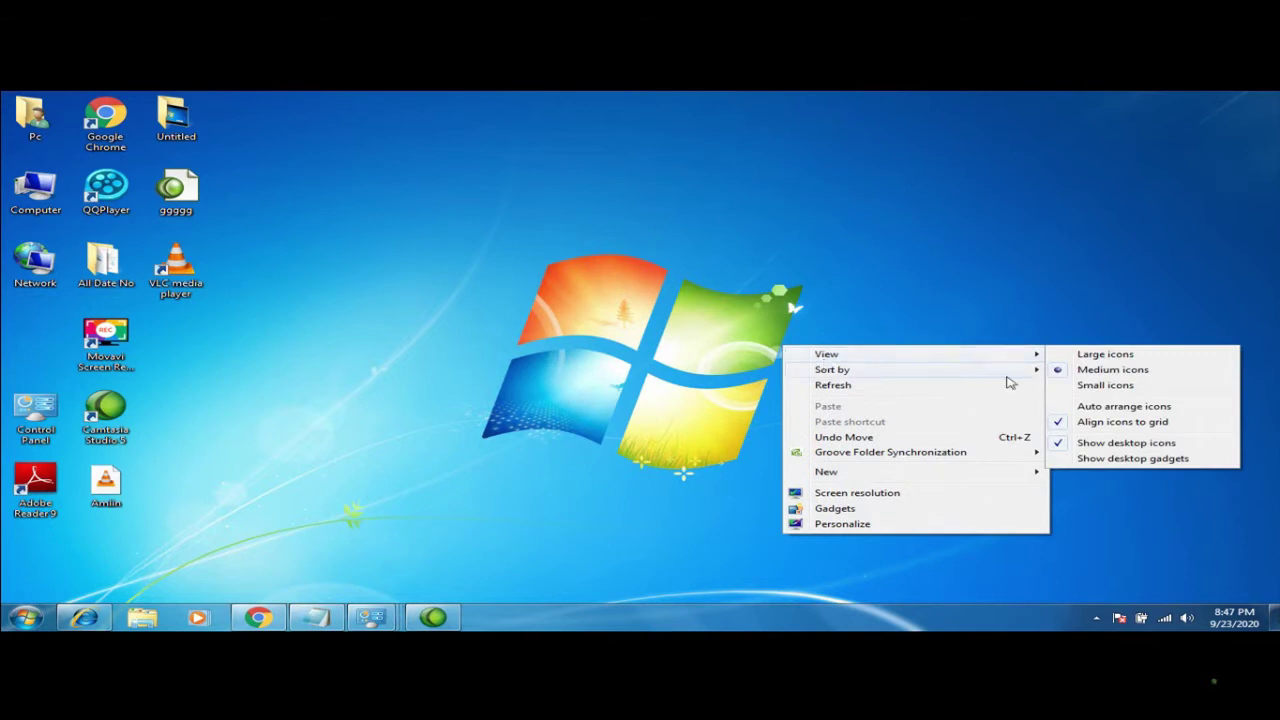
pyautogui.click(1066, 446)
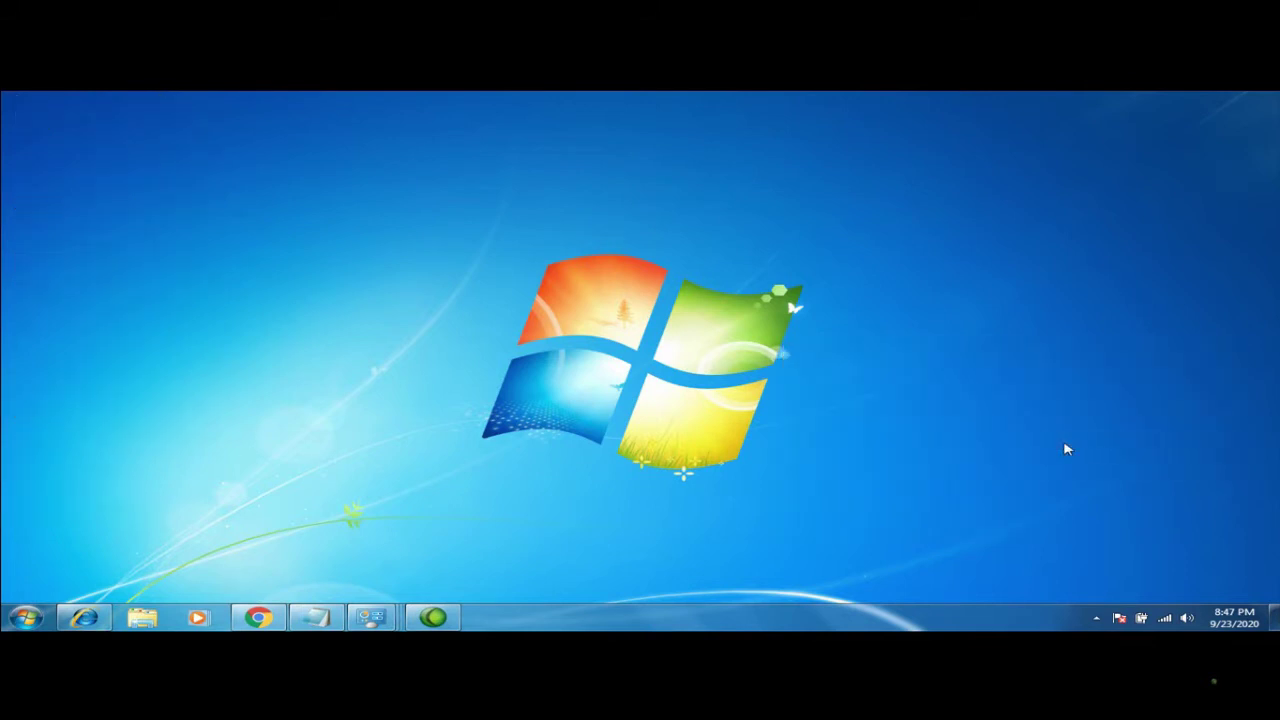
pyautogui.rightClick(685, 303)
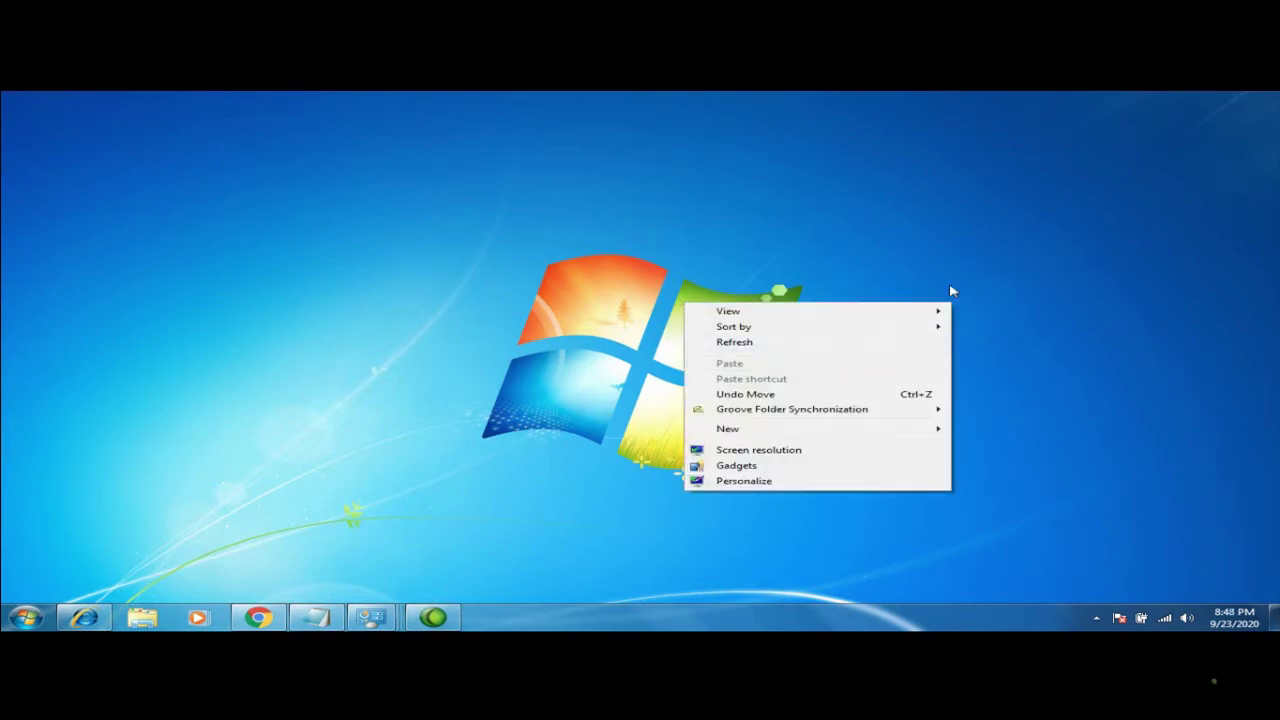
pyautogui.moveTo(934, 309)
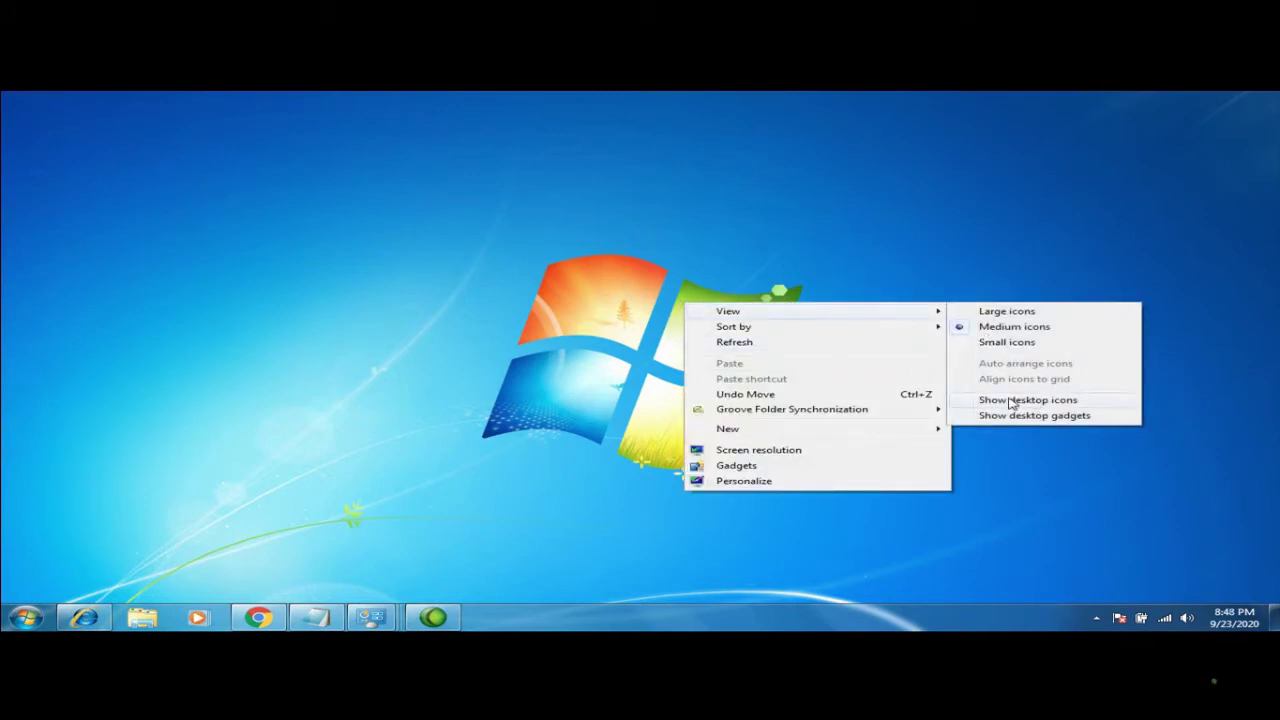
pyautogui.click(1012, 402)
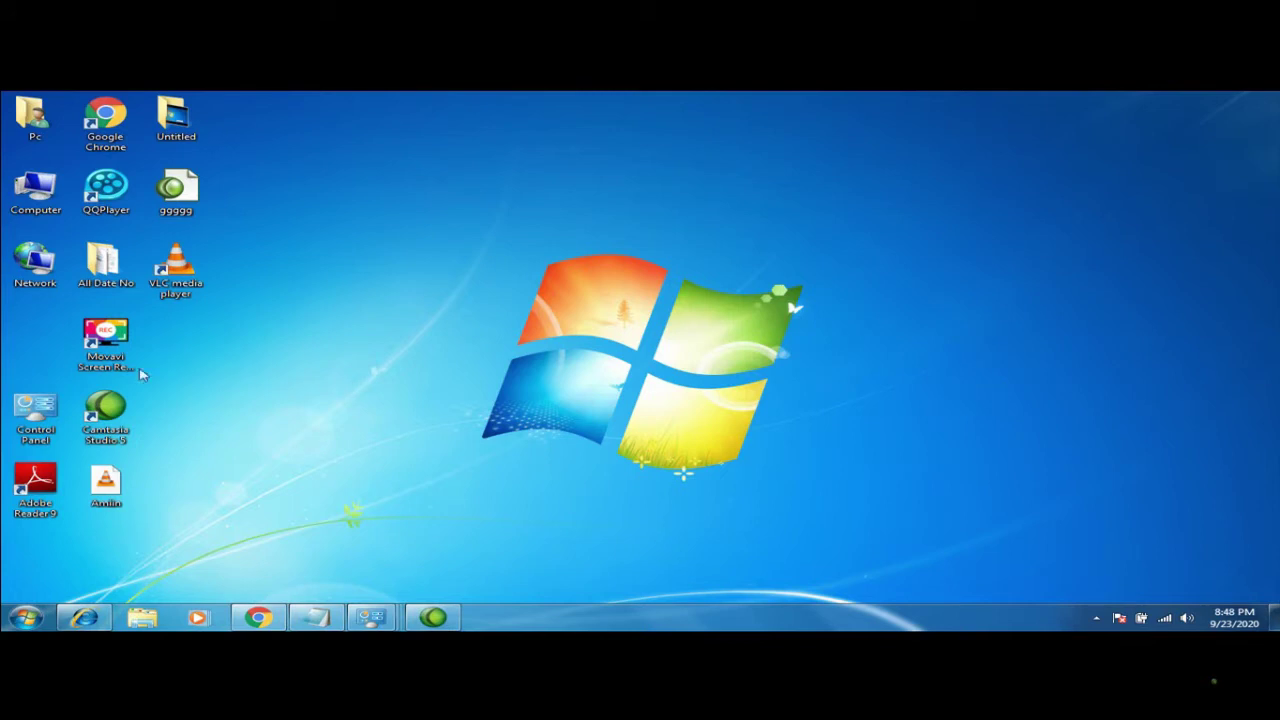
# Move the Movavi and VLC icons near the Windows logo, then sort desktop icons by name
pyautogui.moveTo(90, 335); pyautogui.dragTo(562, 257)
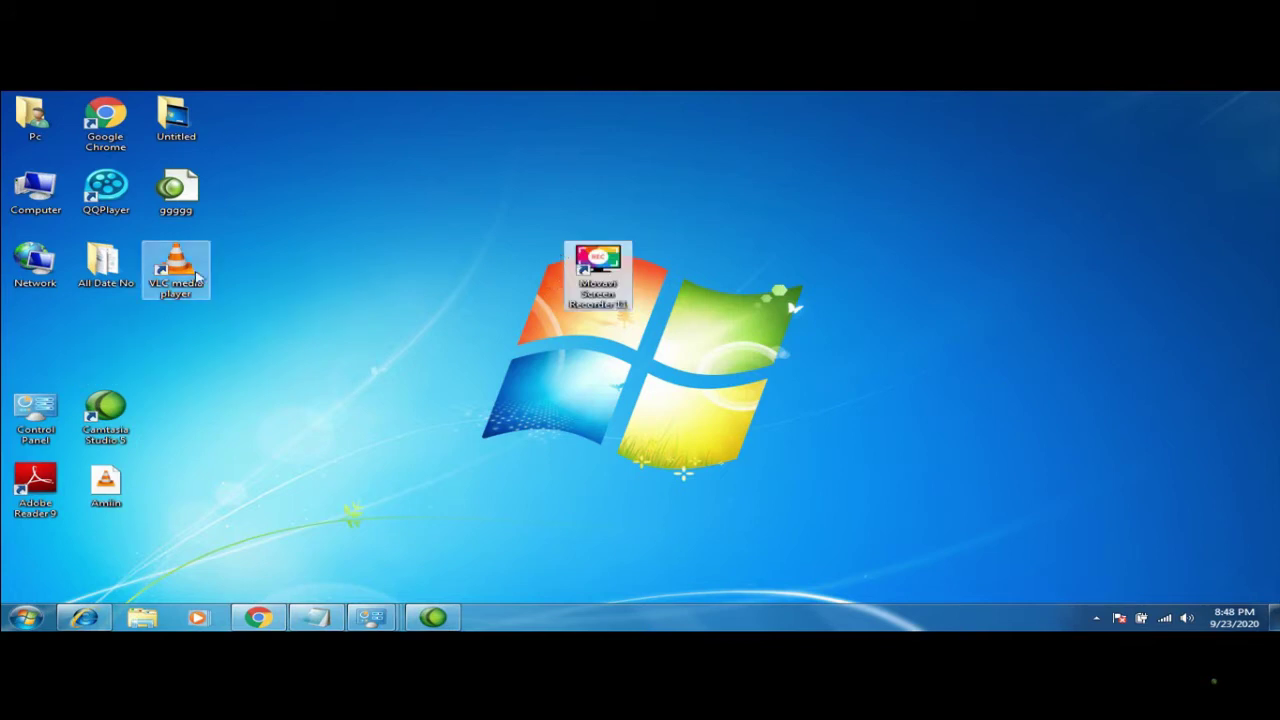
pyautogui.moveTo(175, 268); pyautogui.dragTo(527, 195)
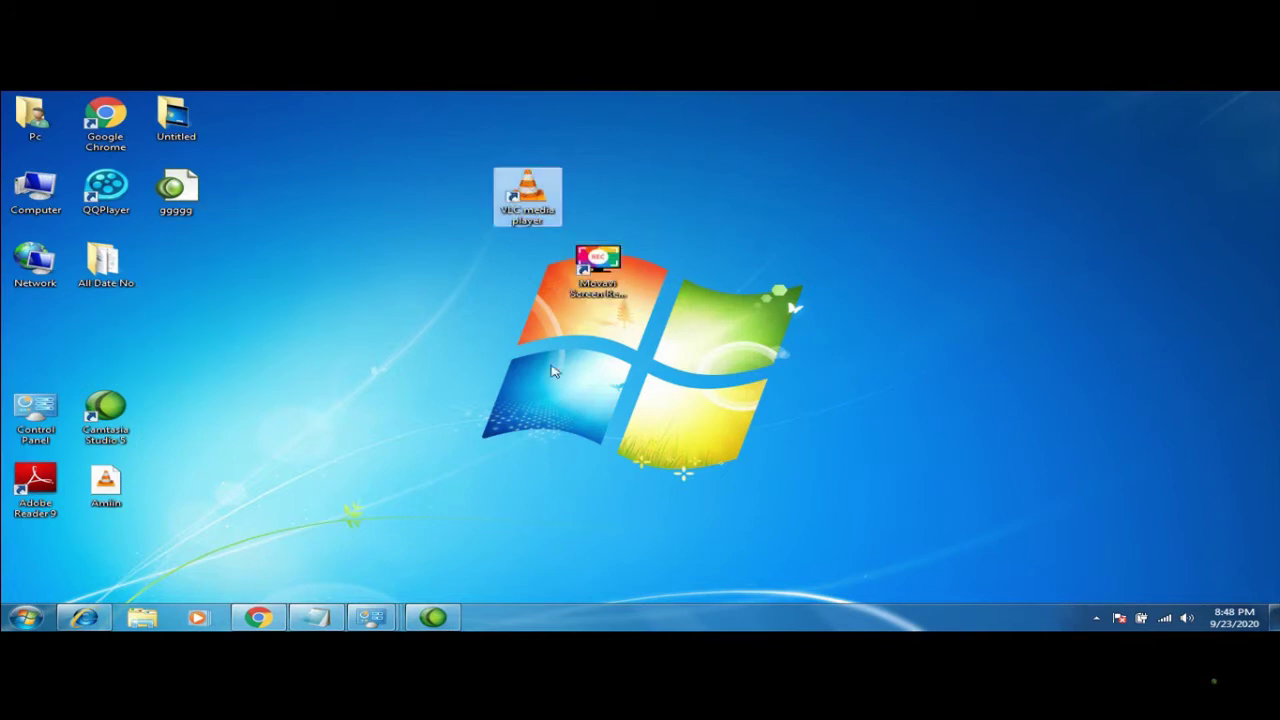
pyautogui.rightClick(710, 392)
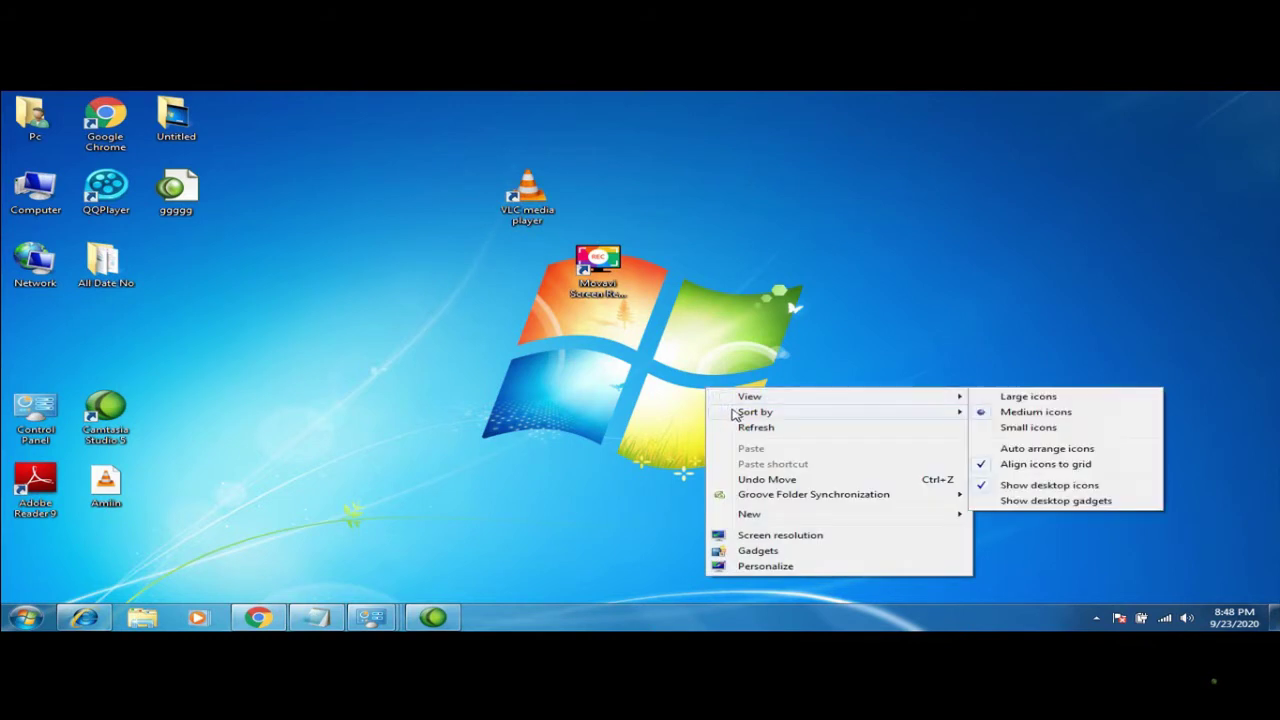
pyautogui.moveTo(740, 413)
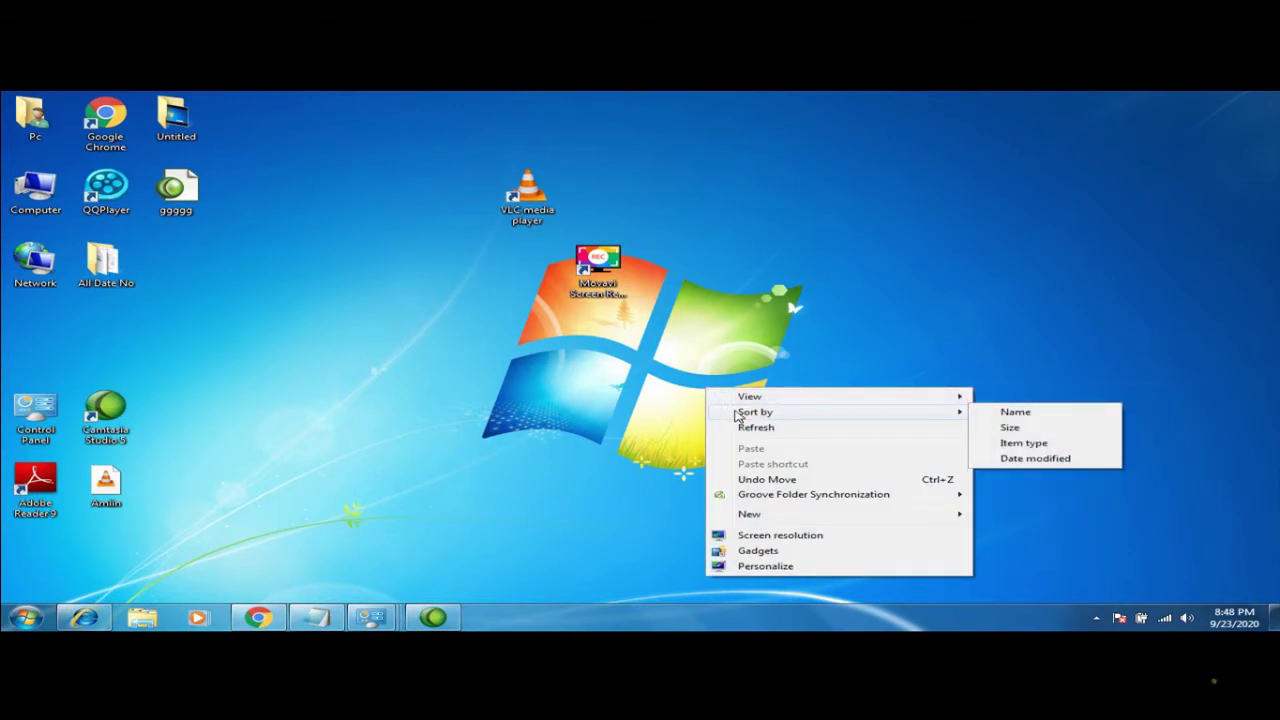
pyautogui.click(1006, 416)
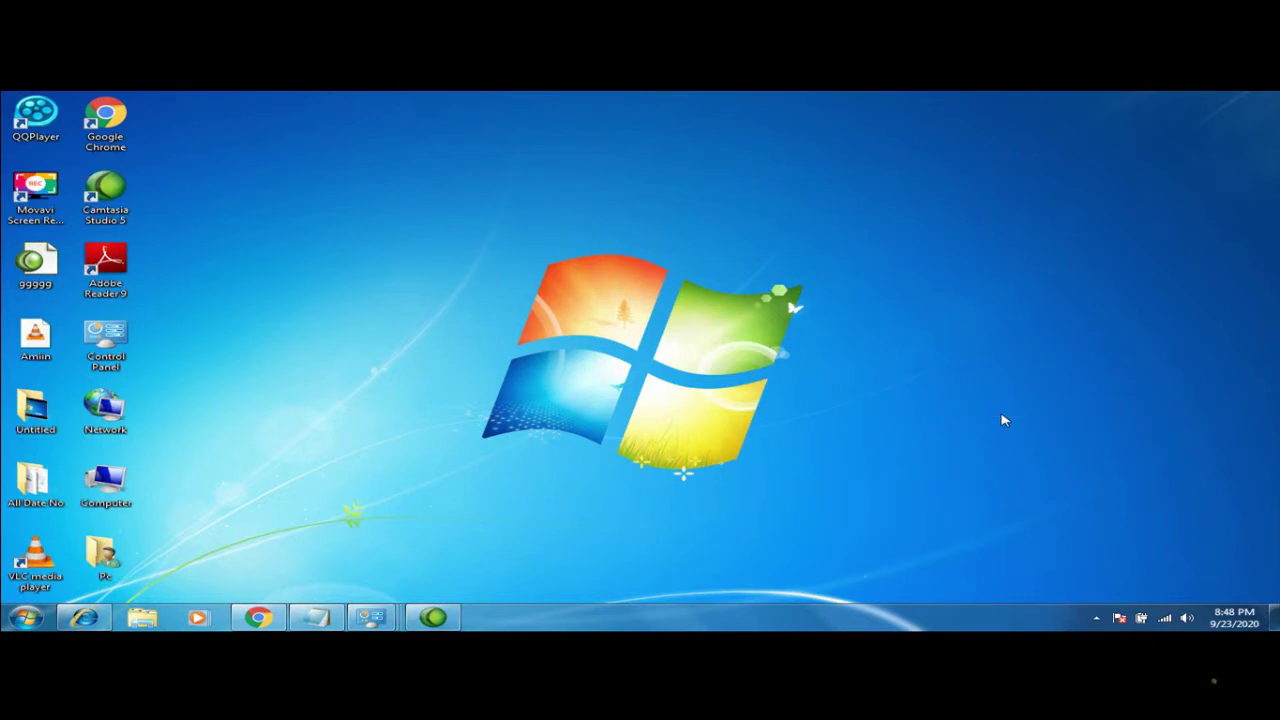
# Re-sort the desktop icons by name in reverse, then refresh the desktop
pyautogui.rightClick(795, 198)
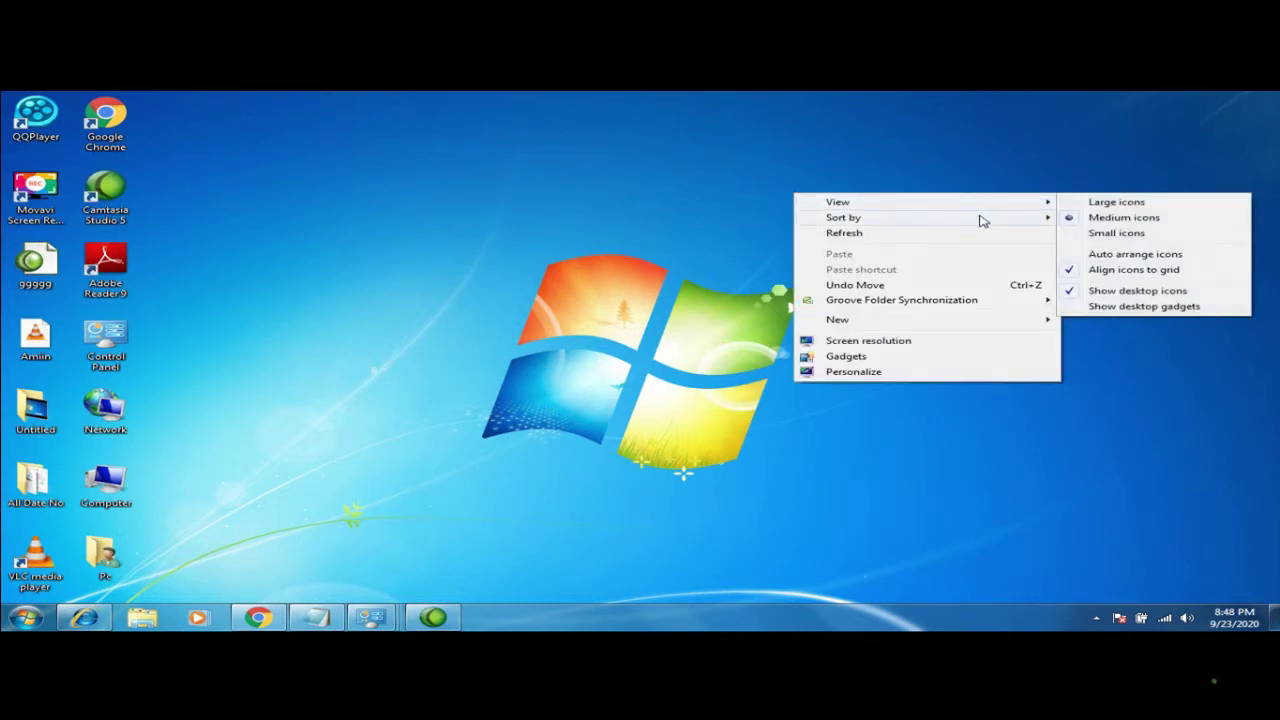
pyautogui.moveTo(1003, 226)
pyautogui.click(1075, 222)
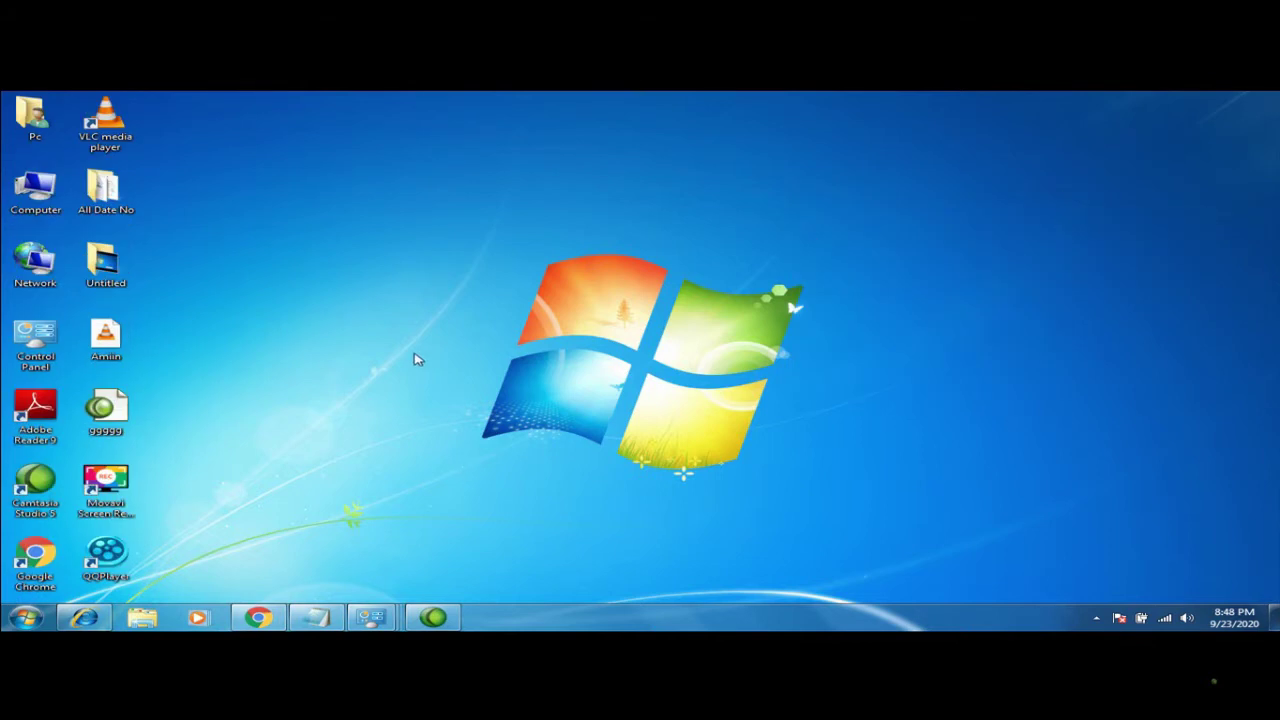
pyautogui.rightClick(698, 329)
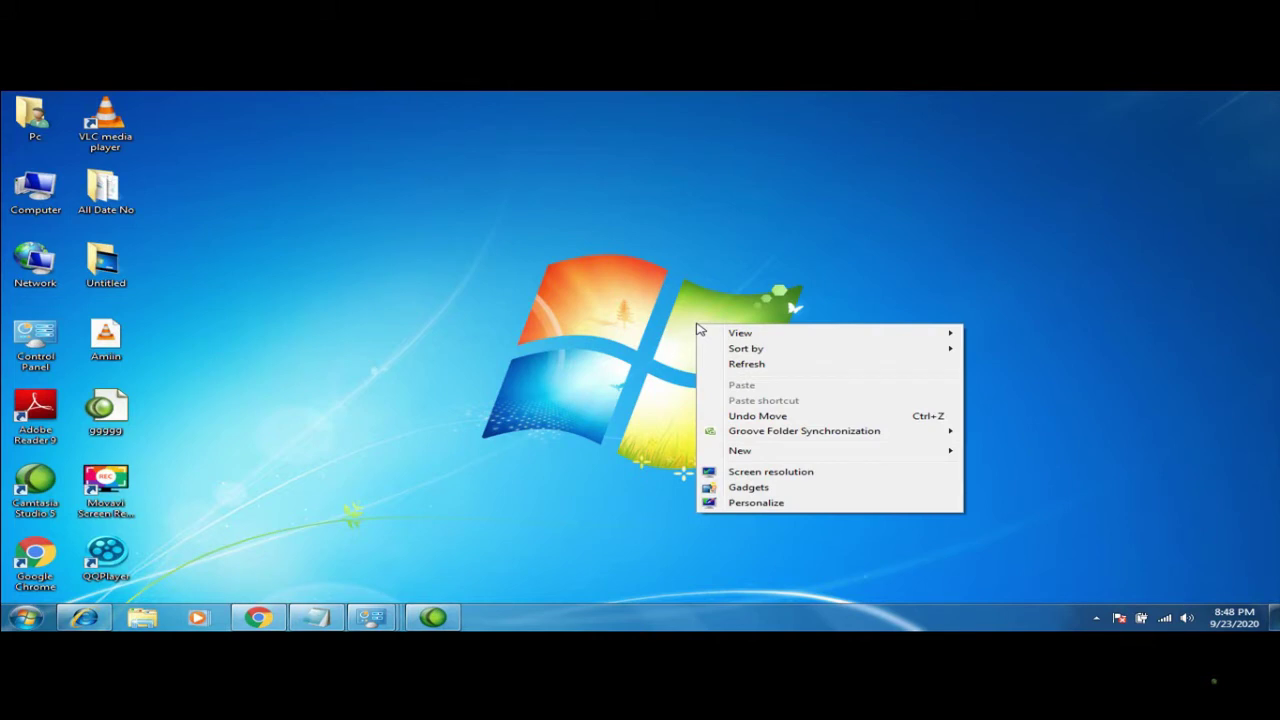
pyautogui.click(765, 366)
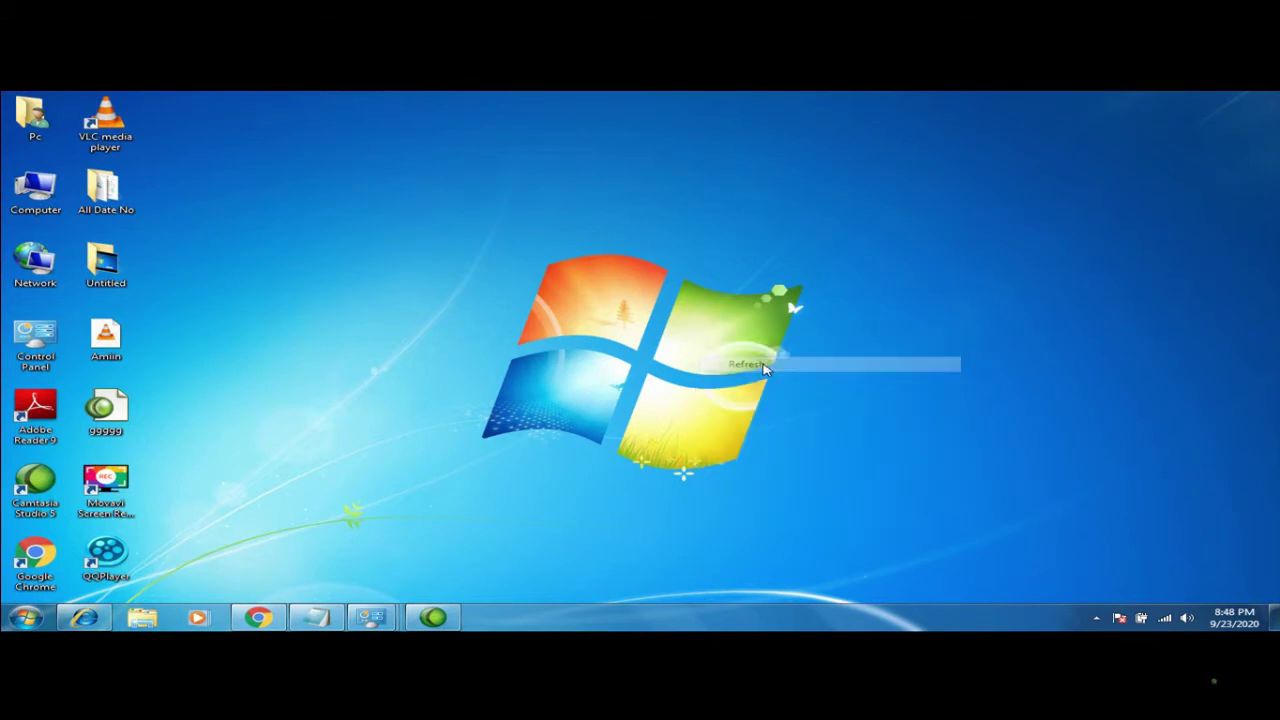
pyautogui.rightClick(705, 410)
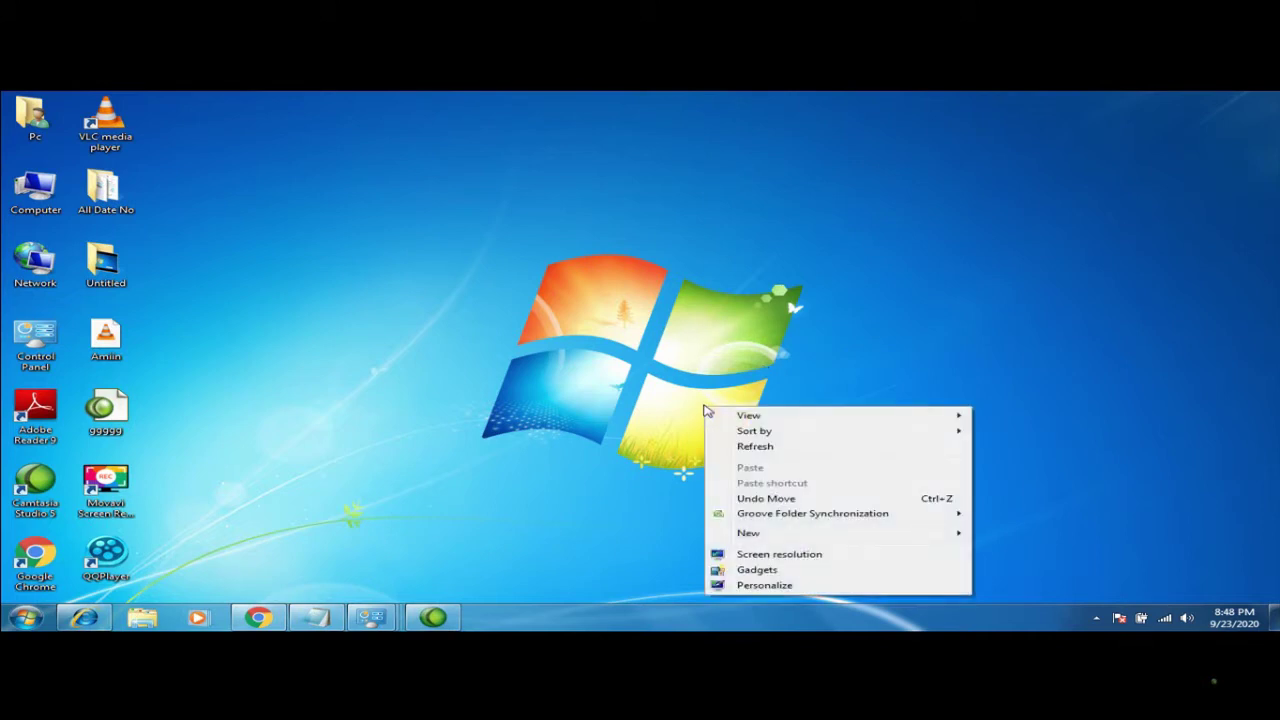
pyautogui.click(750, 457)
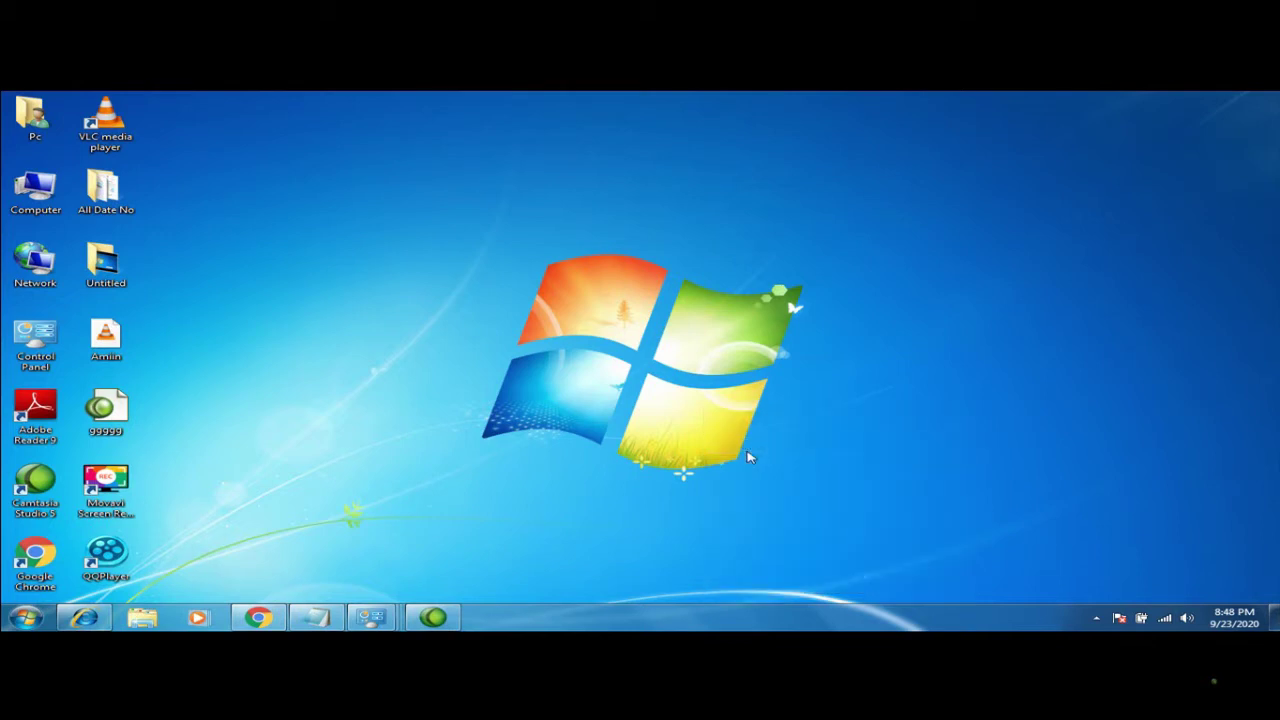
# Show and hide the tray's hidden icons, refresh again, and bring up the New submenu
pyautogui.click(1096, 618)
pyautogui.click(1096, 618)
pyautogui.rightClick(732, 355)
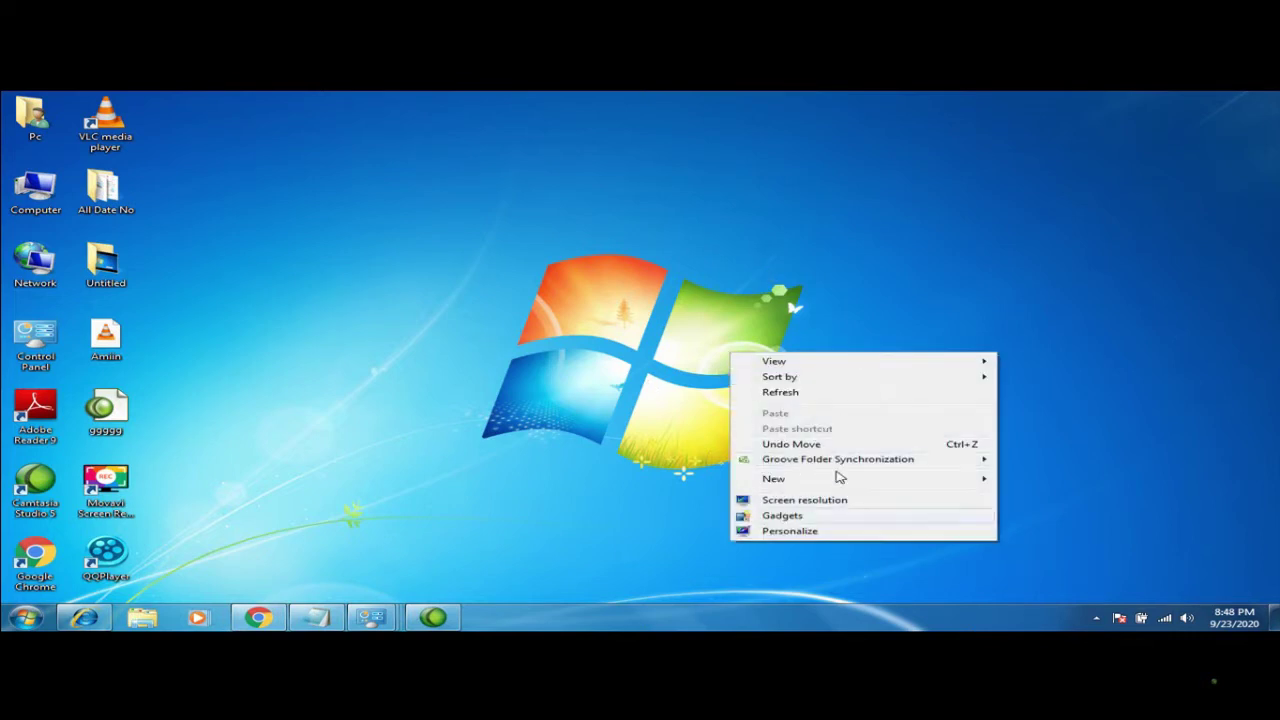
pyautogui.click(831, 396)
pyautogui.rightClick(812, 400)
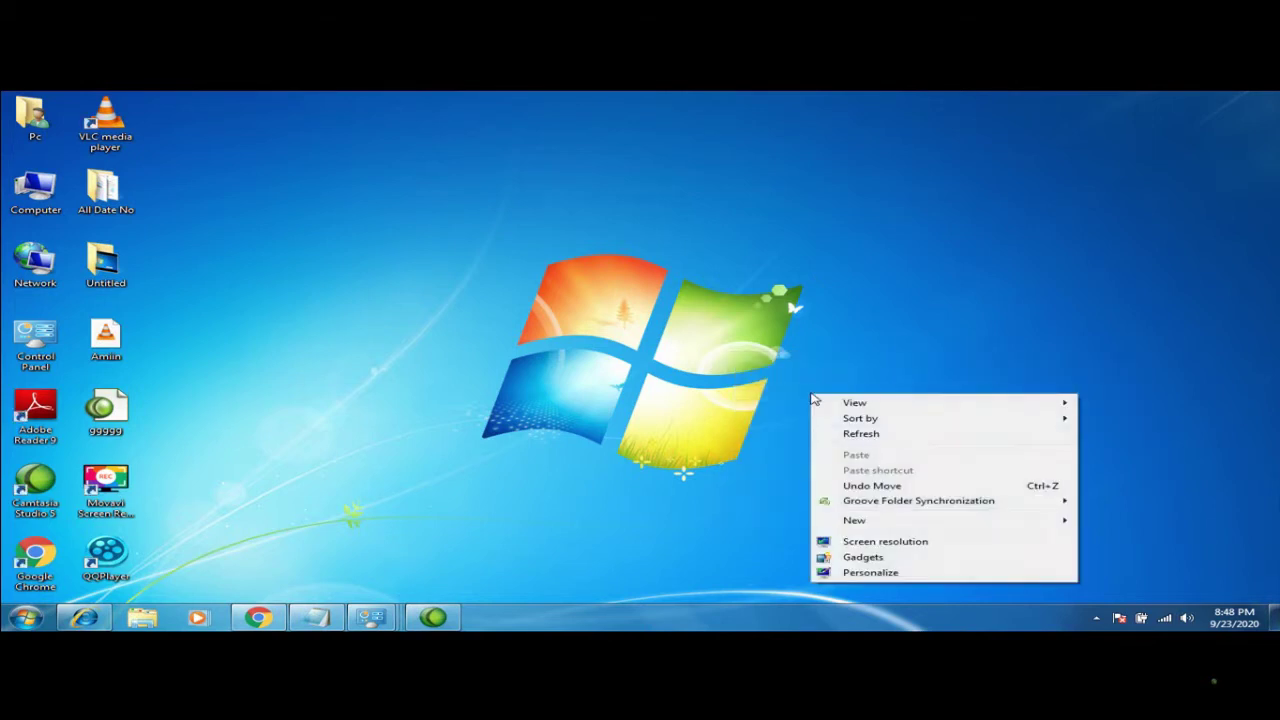
pyautogui.moveTo(855, 520)
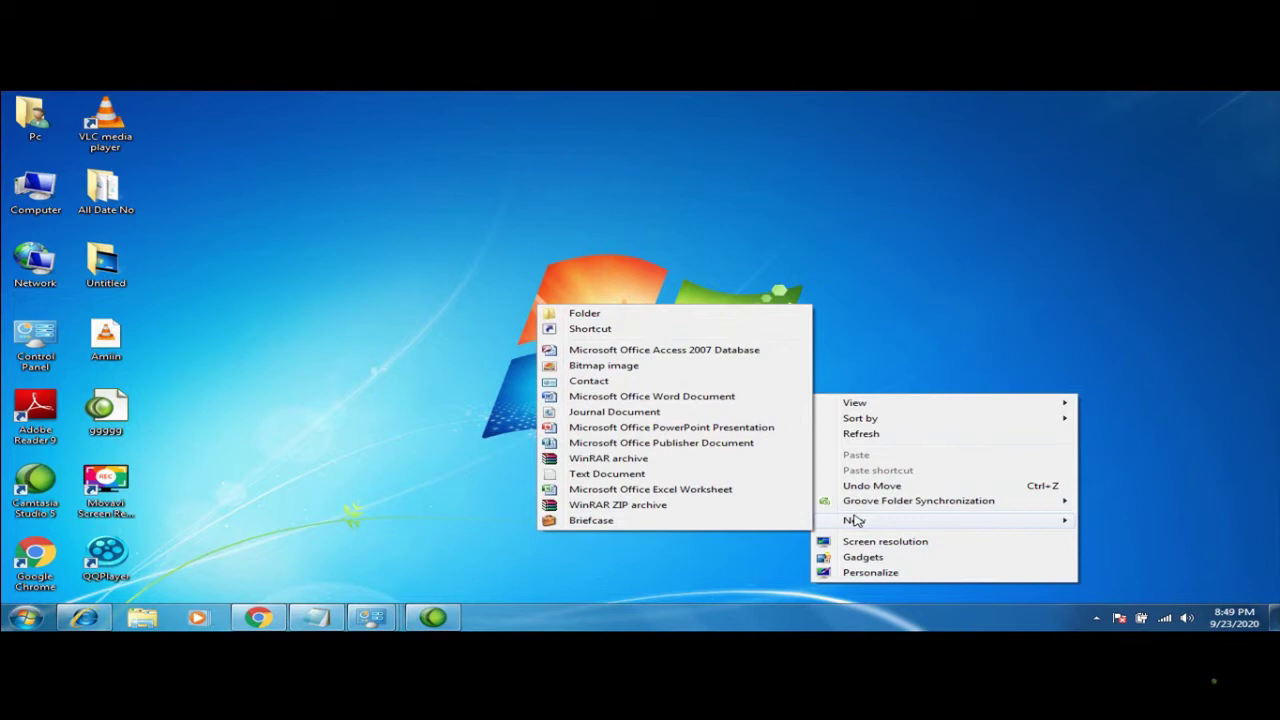
# Create a desktop folder named Amiin and drag it up beside the top-left icons
pyautogui.click(585, 314)
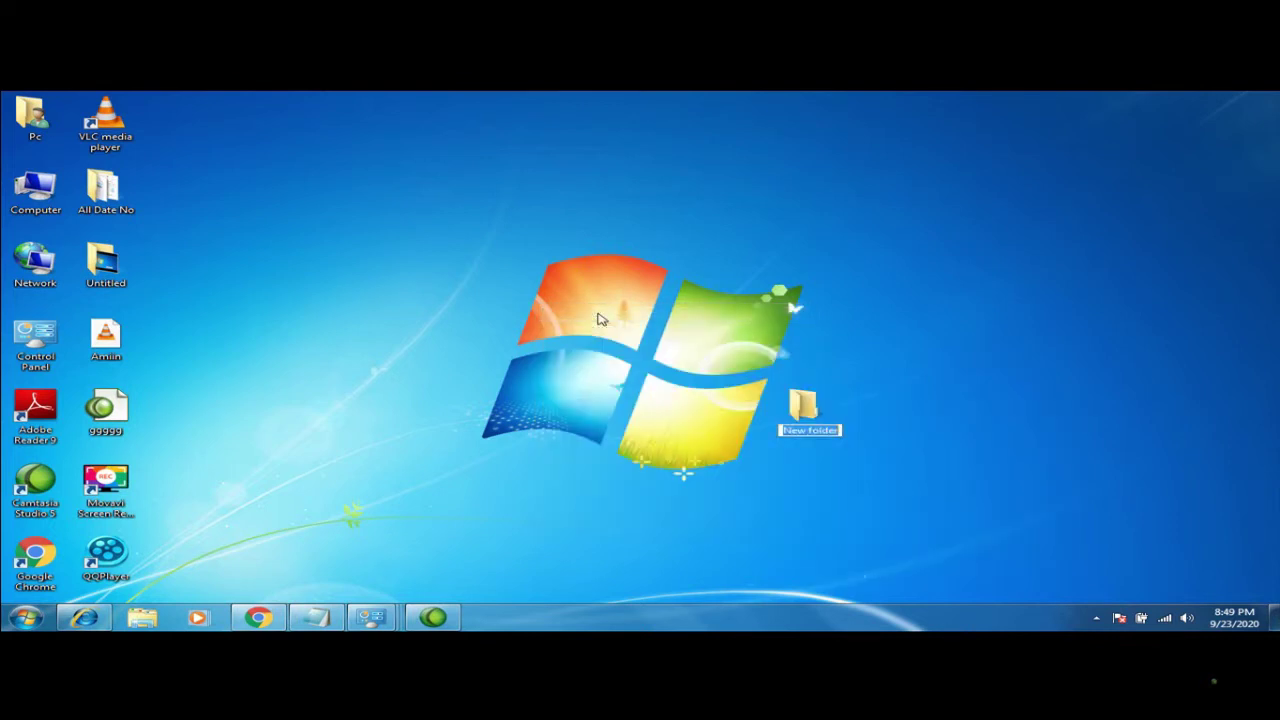
pyautogui.write('AMIIN')
pyautogui.press('BackSpace')
pyautogui.press('BackSpace')
pyautogui.press('BackSpace')
pyautogui.press('BackSpace')
pyautogui.write('miin')
pyautogui.press('Return')
pyautogui.moveTo(800, 393); pyautogui.dragTo(250, 166)
pyautogui.rightClick(251, 165)
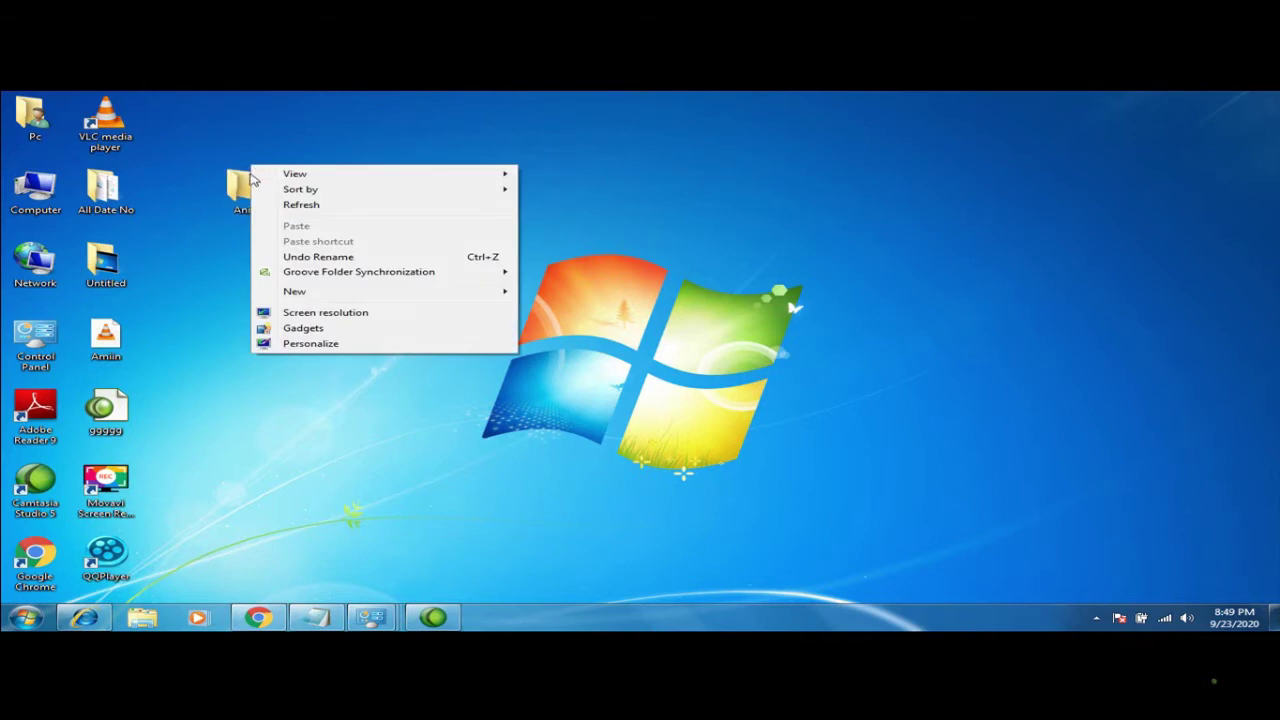
pyautogui.press('Escape')
pyautogui.rightClick(239, 176)
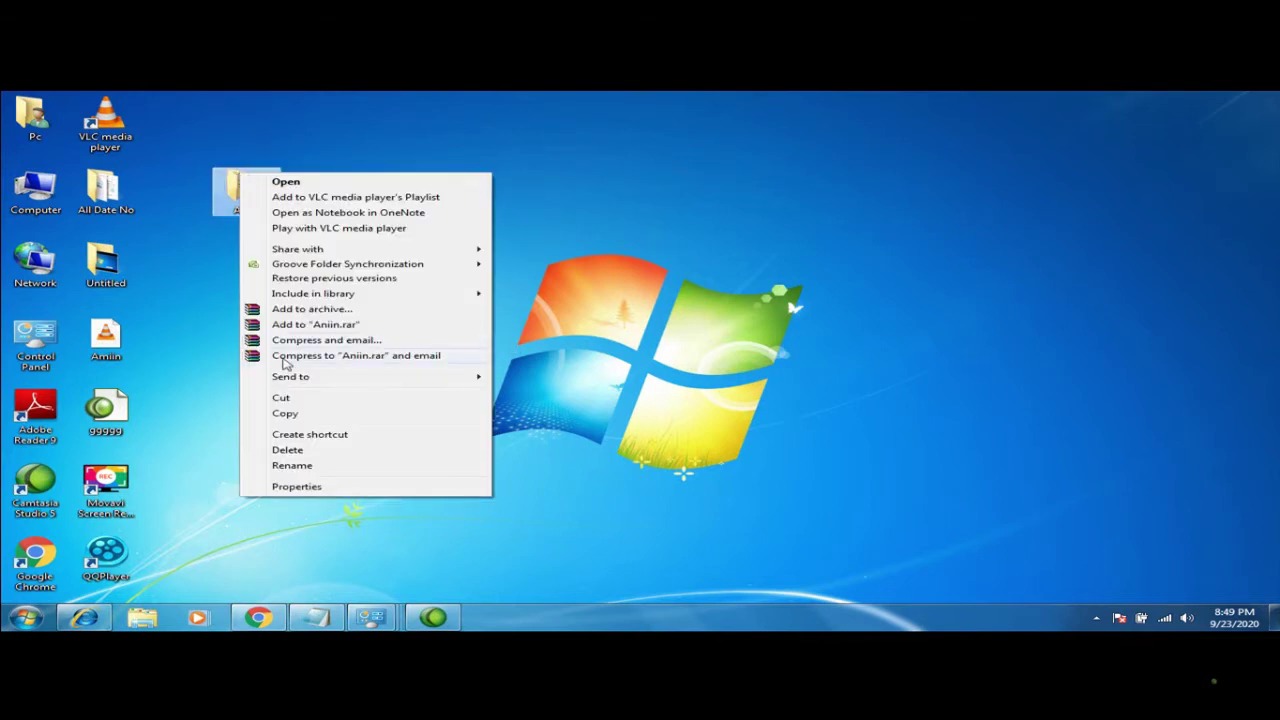
pyautogui.click(308, 486)
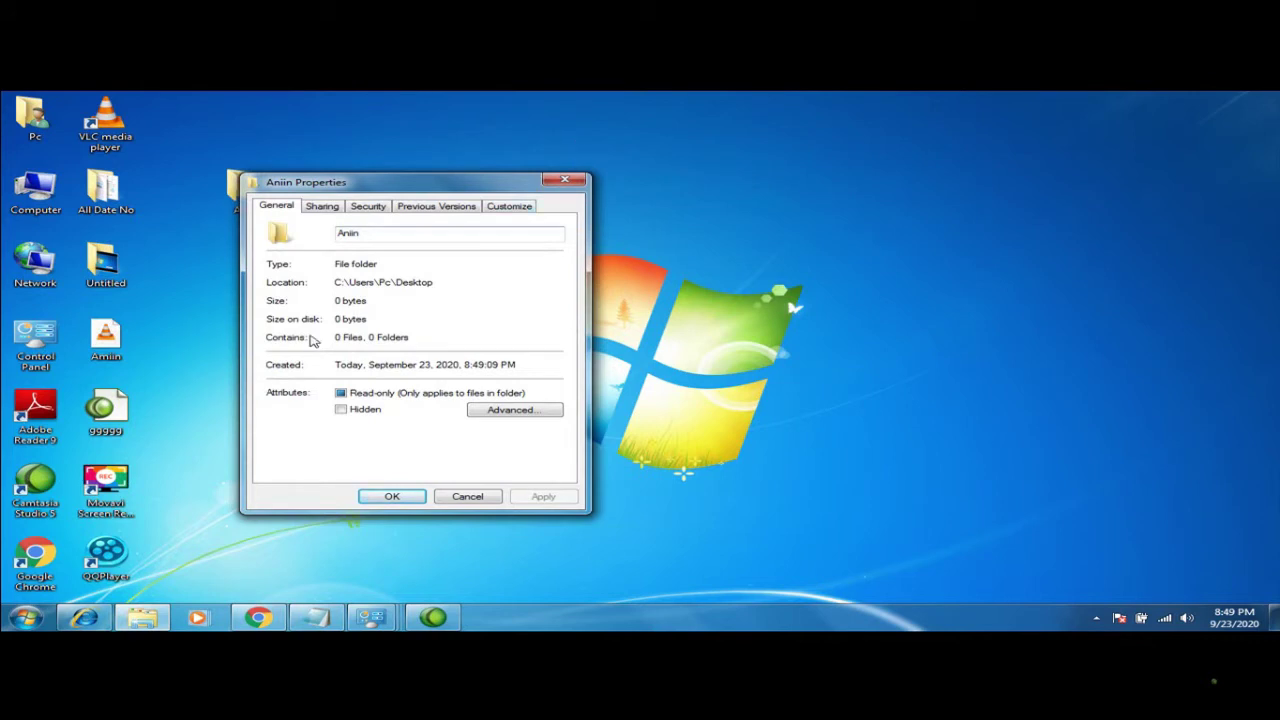
pyautogui.click(321, 207)
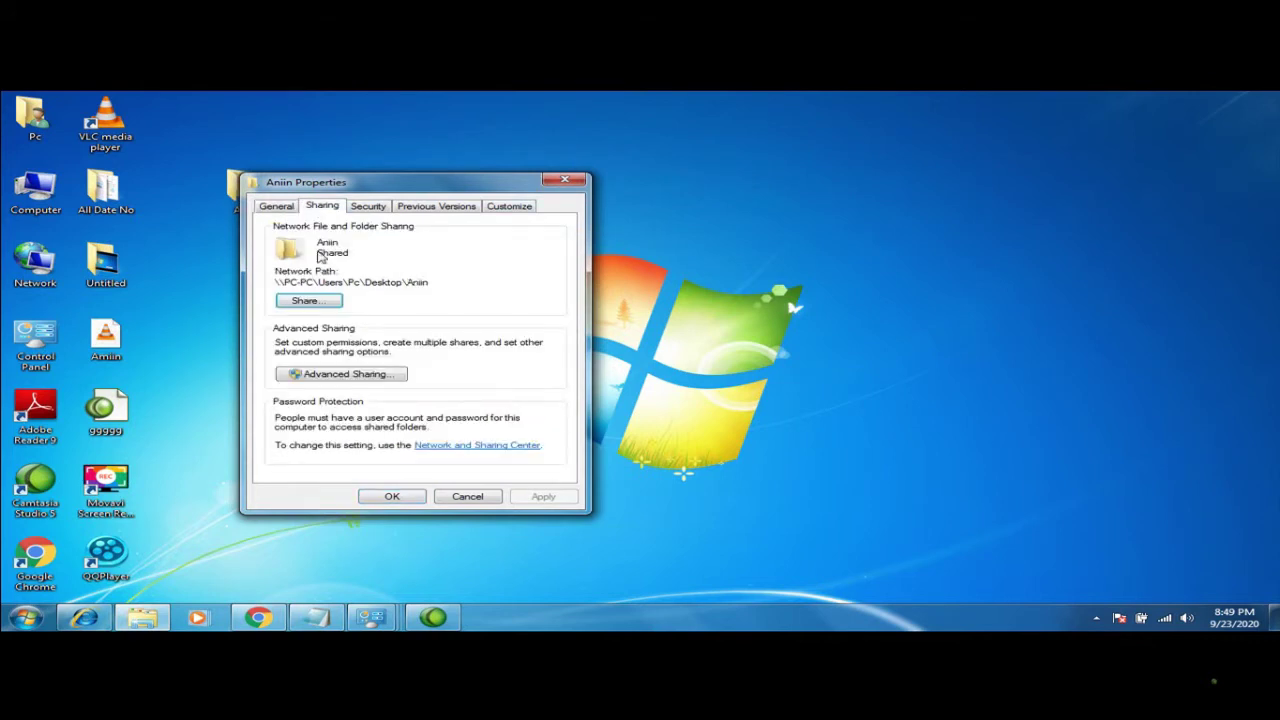
pyautogui.click(367, 206)
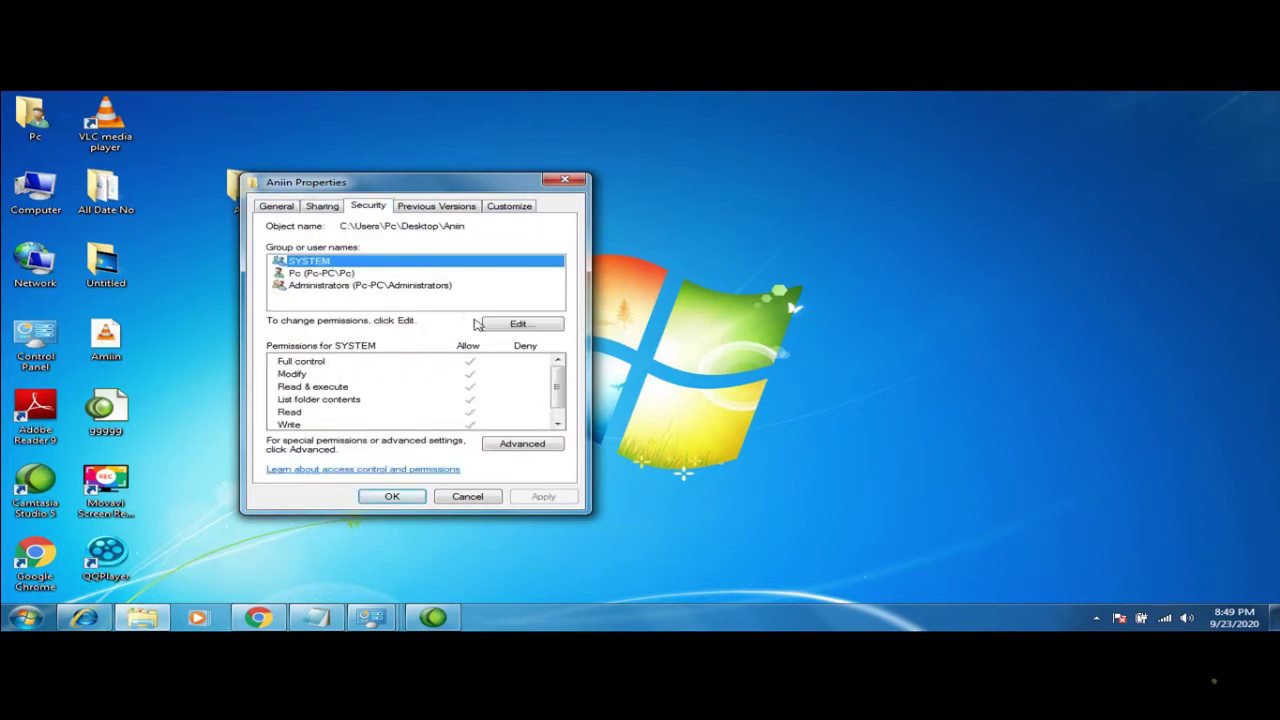
pyautogui.click(360, 286)
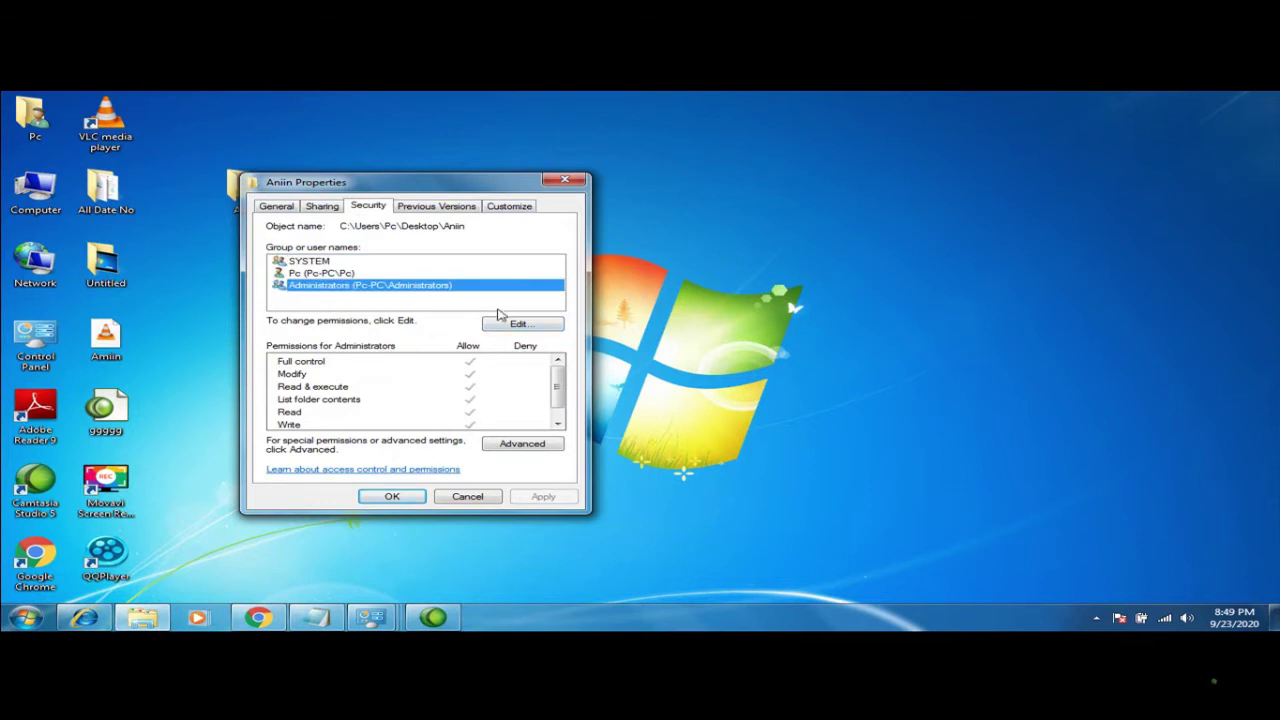
pyautogui.click(516, 325)
pyautogui.click(436, 339)
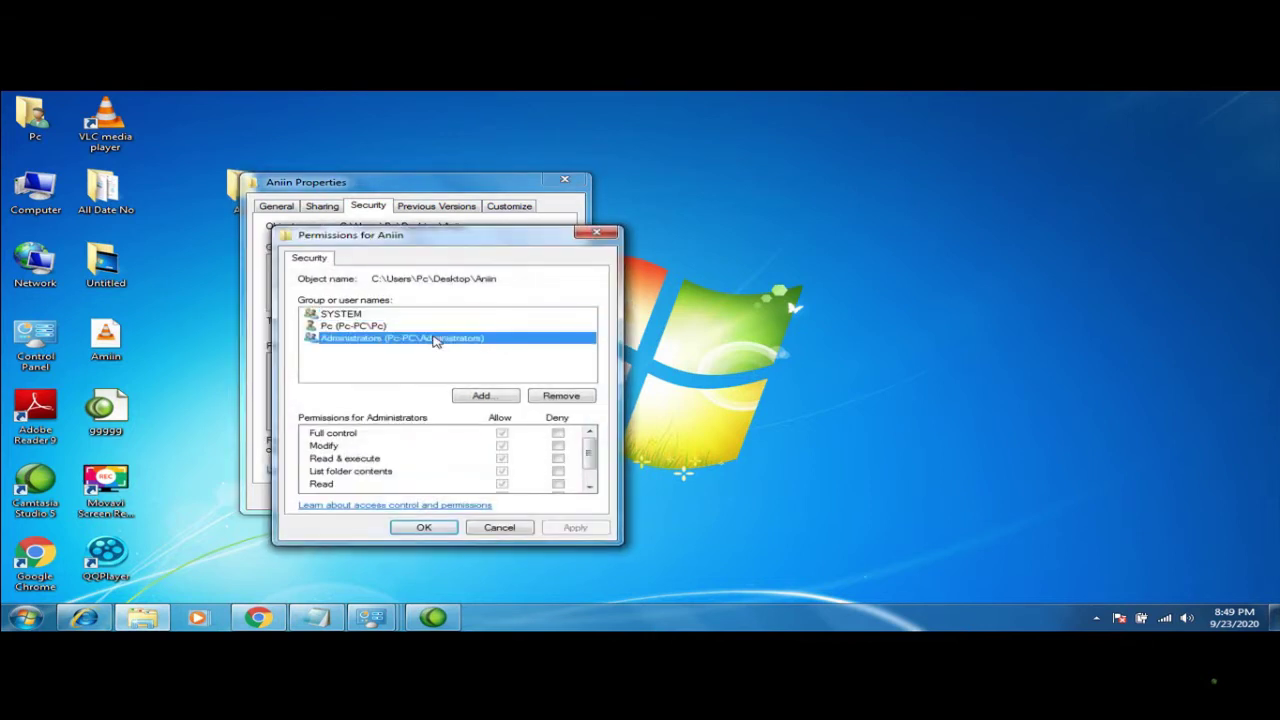
pyautogui.click(489, 397)
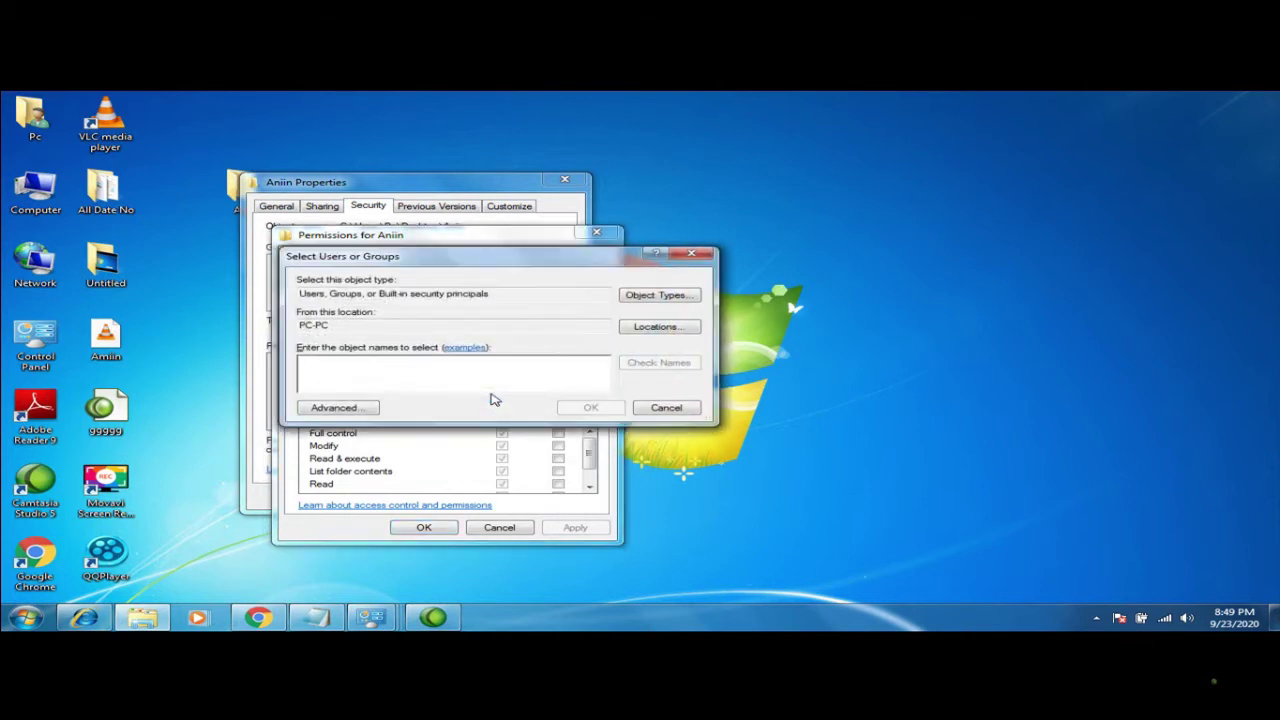
pyautogui.click(679, 254)
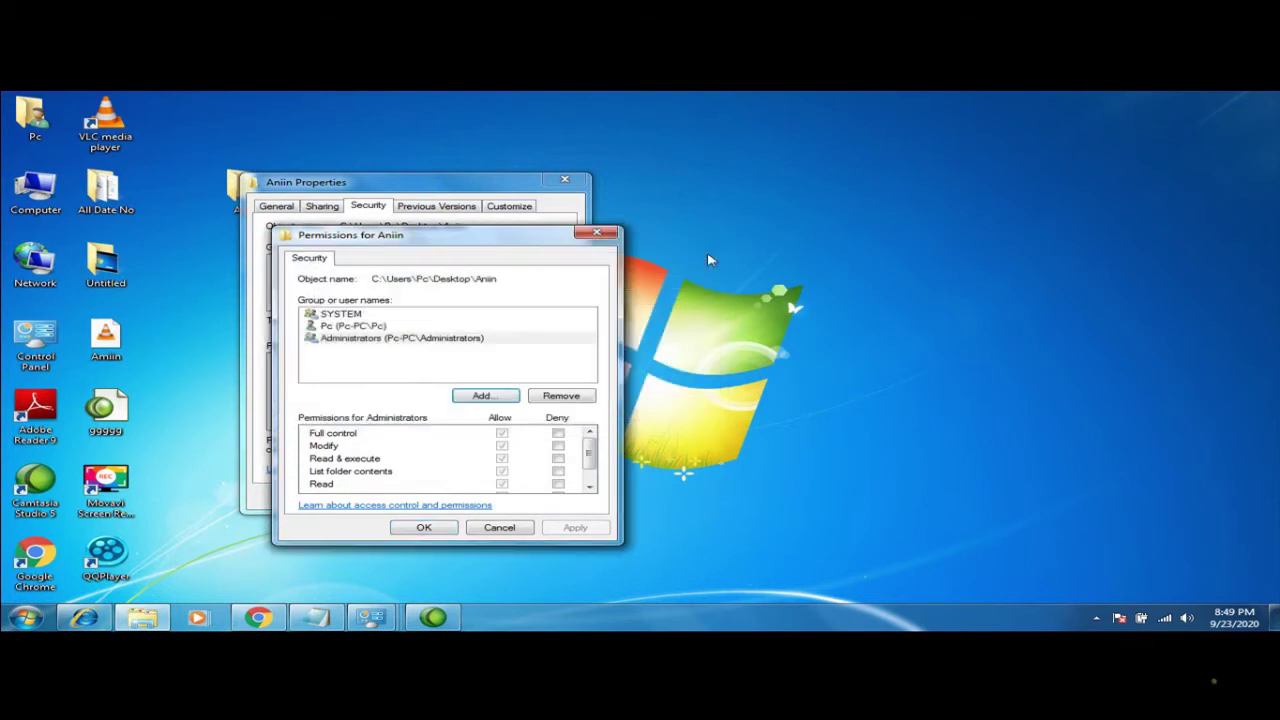
pyautogui.click(596, 233)
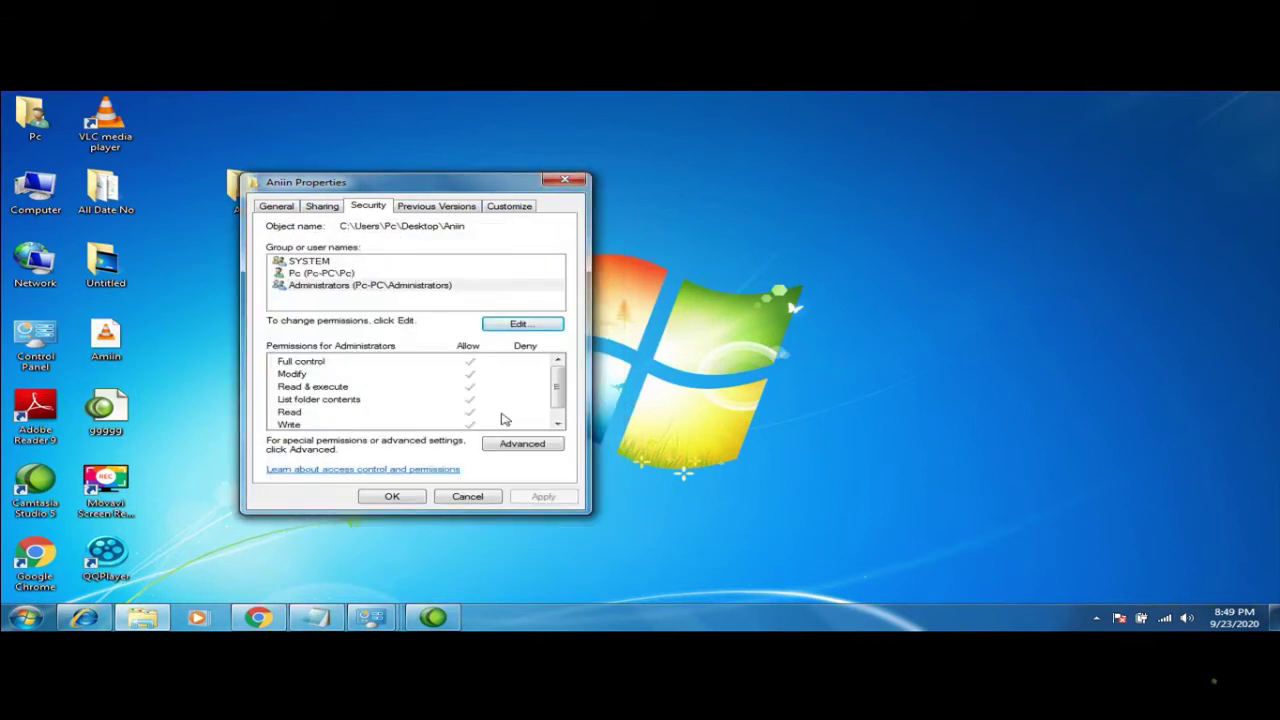
pyautogui.click(516, 446)
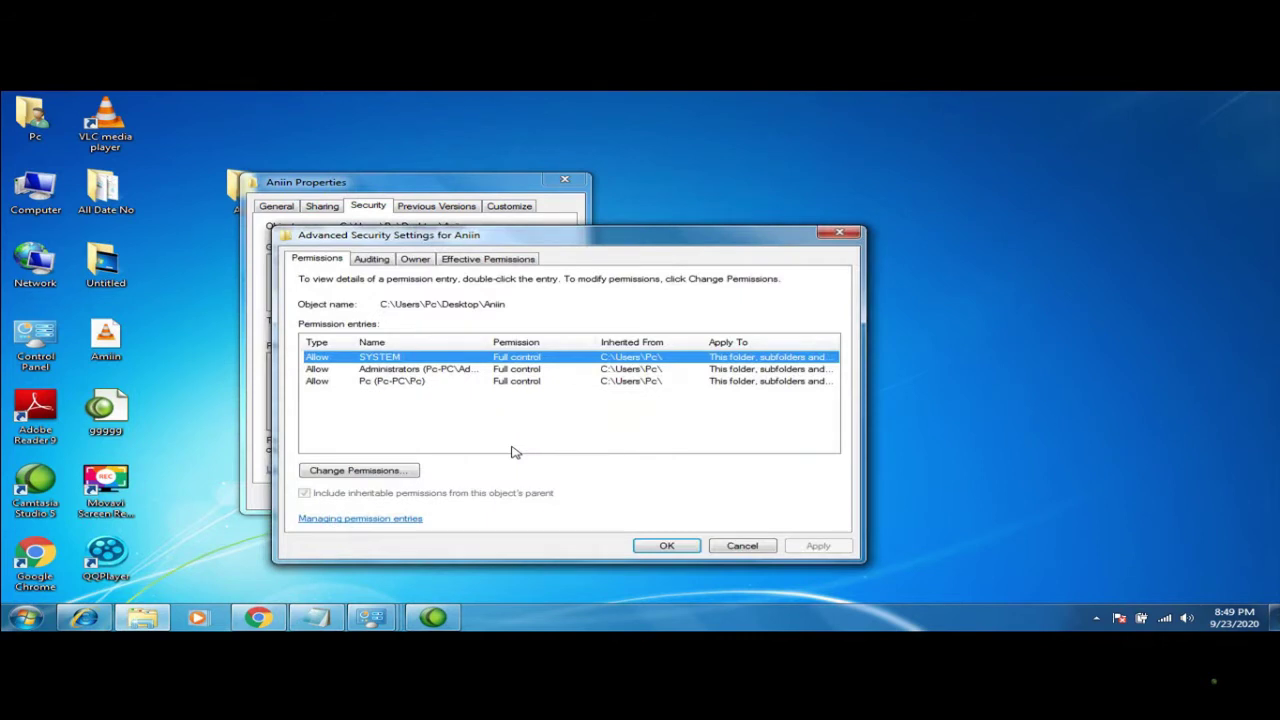
pyautogui.click(420, 382)
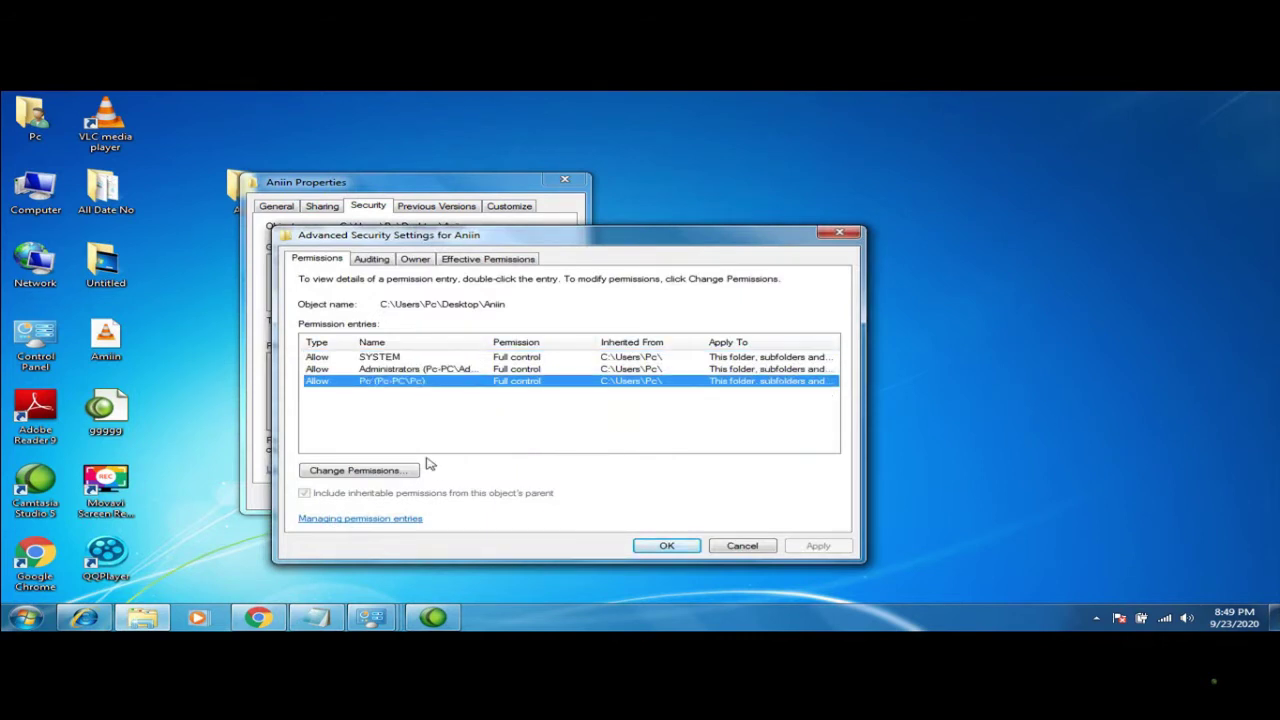
pyautogui.click(845, 233)
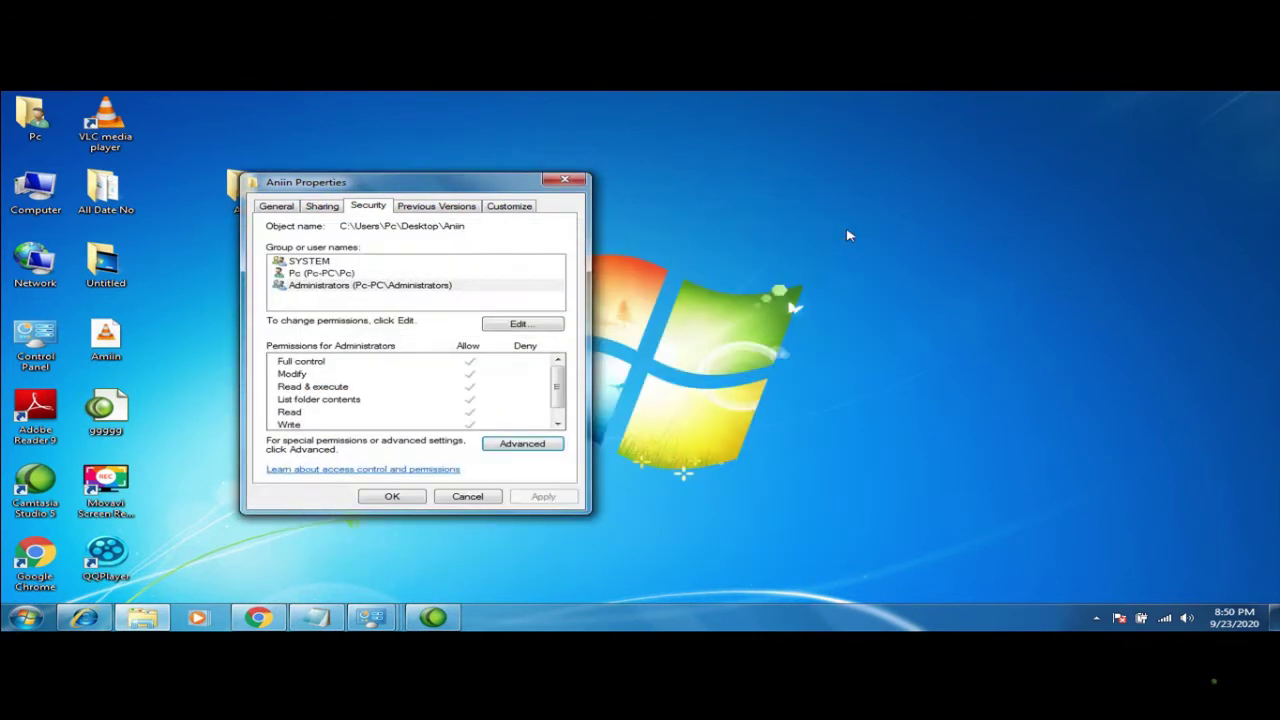
pyautogui.click(565, 179)
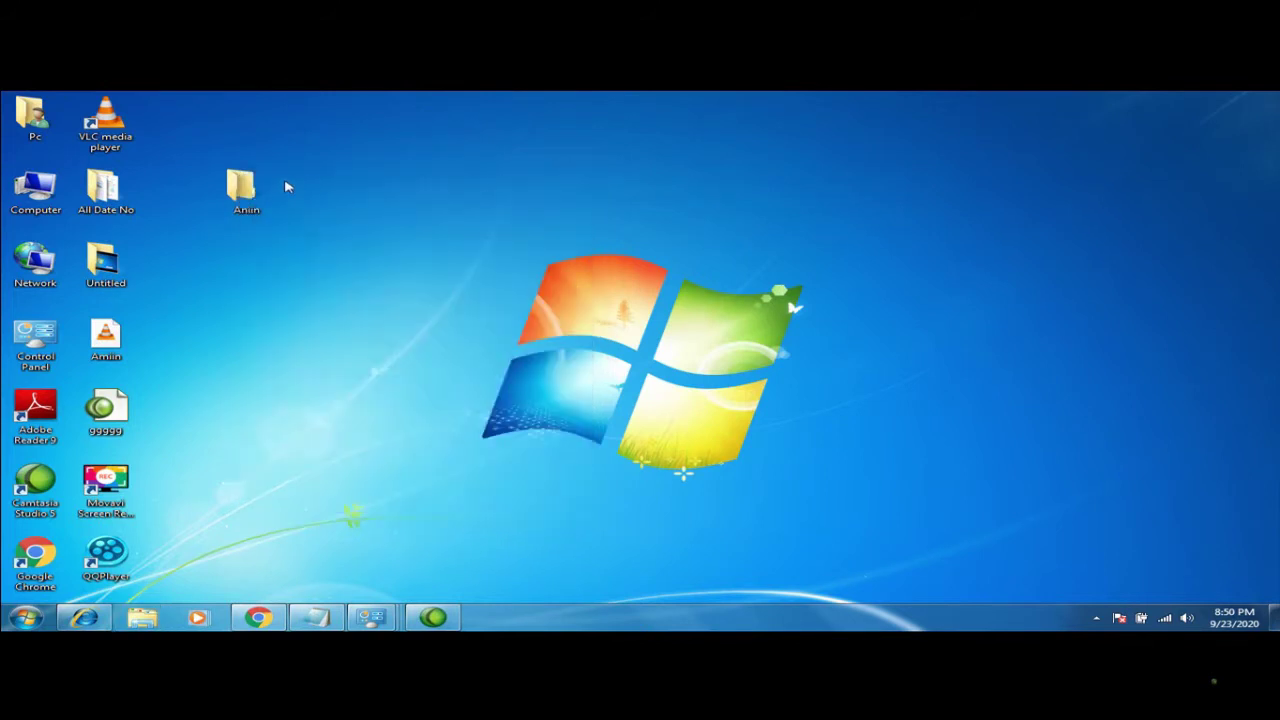
# Create a WinRAR ZIP archive named amiin and drag it next to the Amiin folder
pyautogui.rightClick(404, 272)
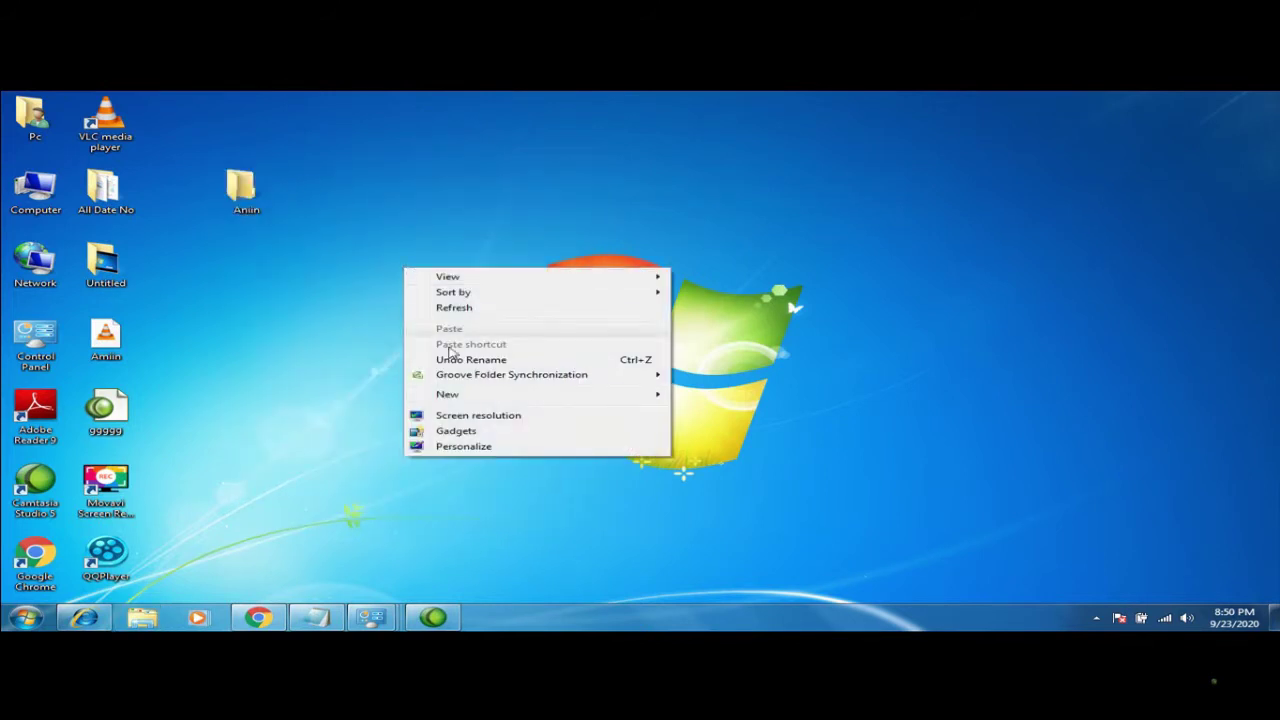
pyautogui.moveTo(488, 397)
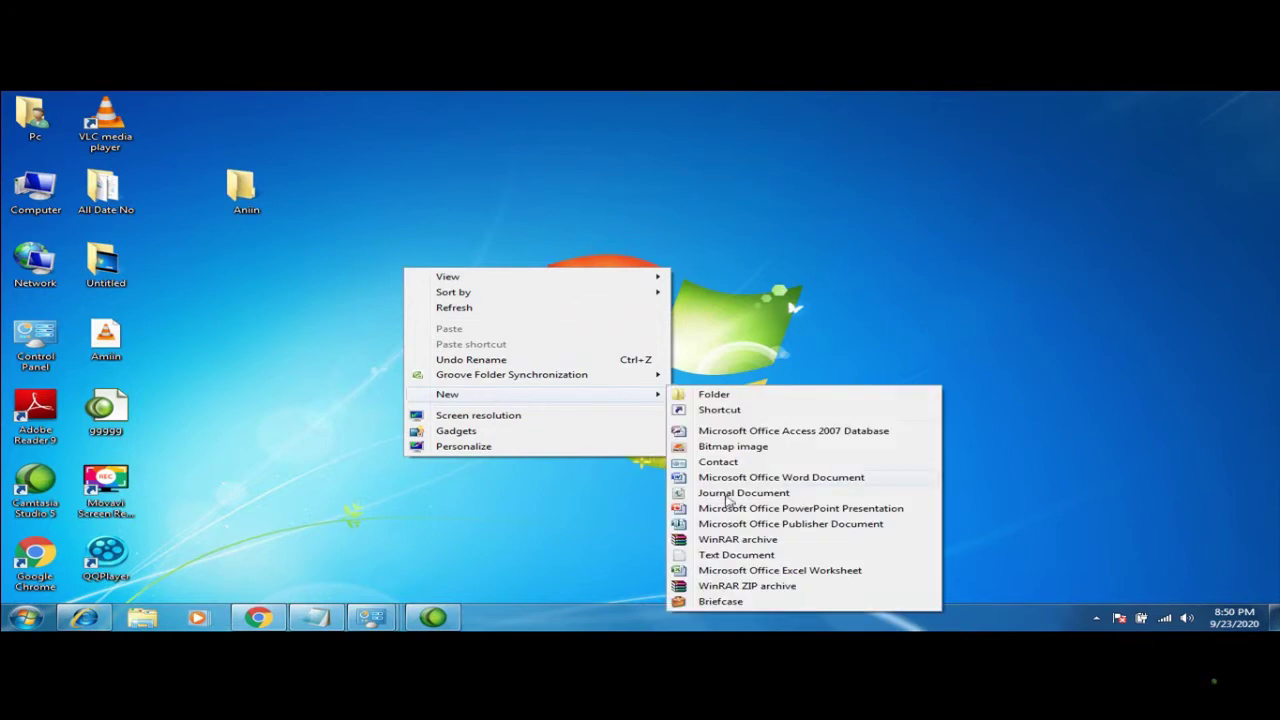
pyautogui.click(724, 588)
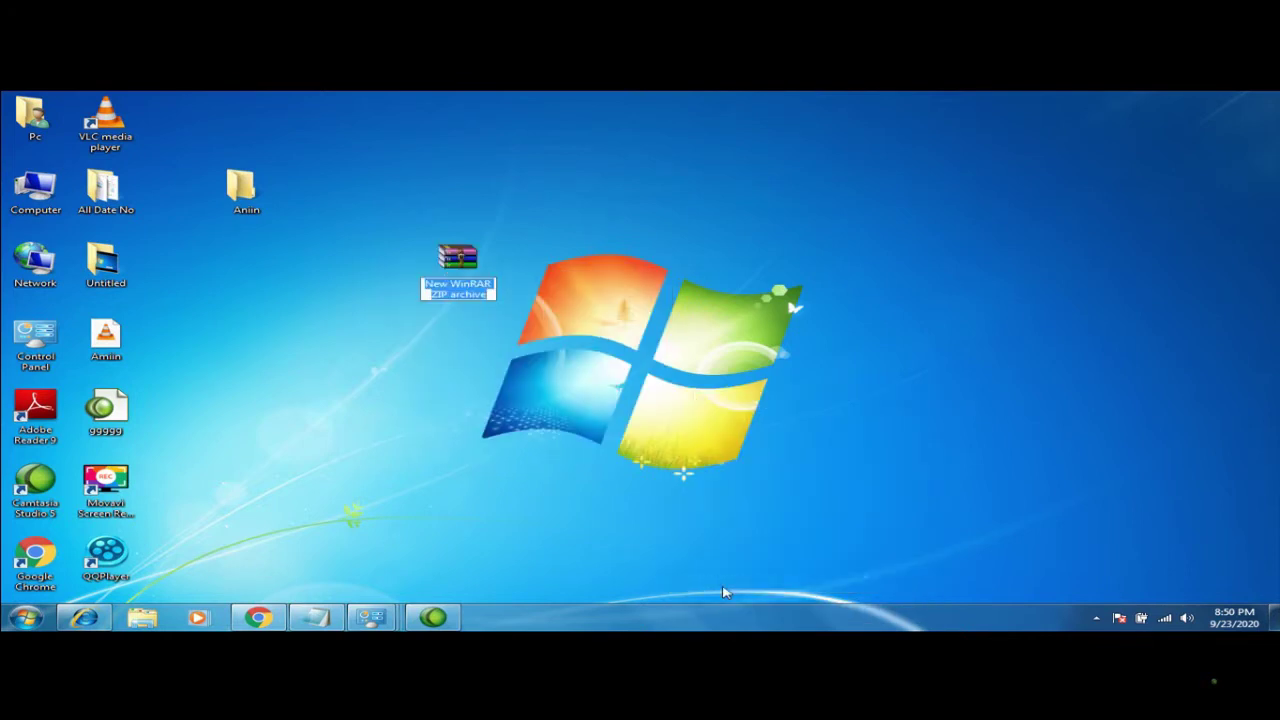
pyautogui.write('amiin')
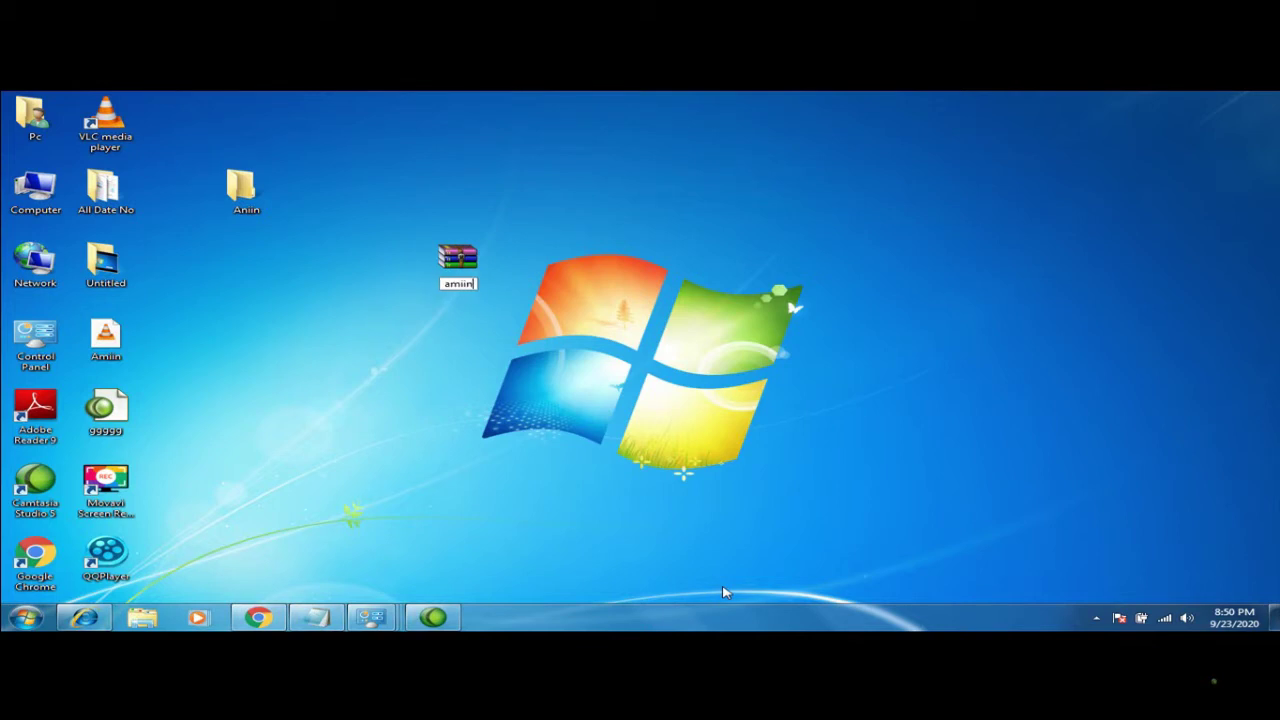
pyautogui.press('Return')
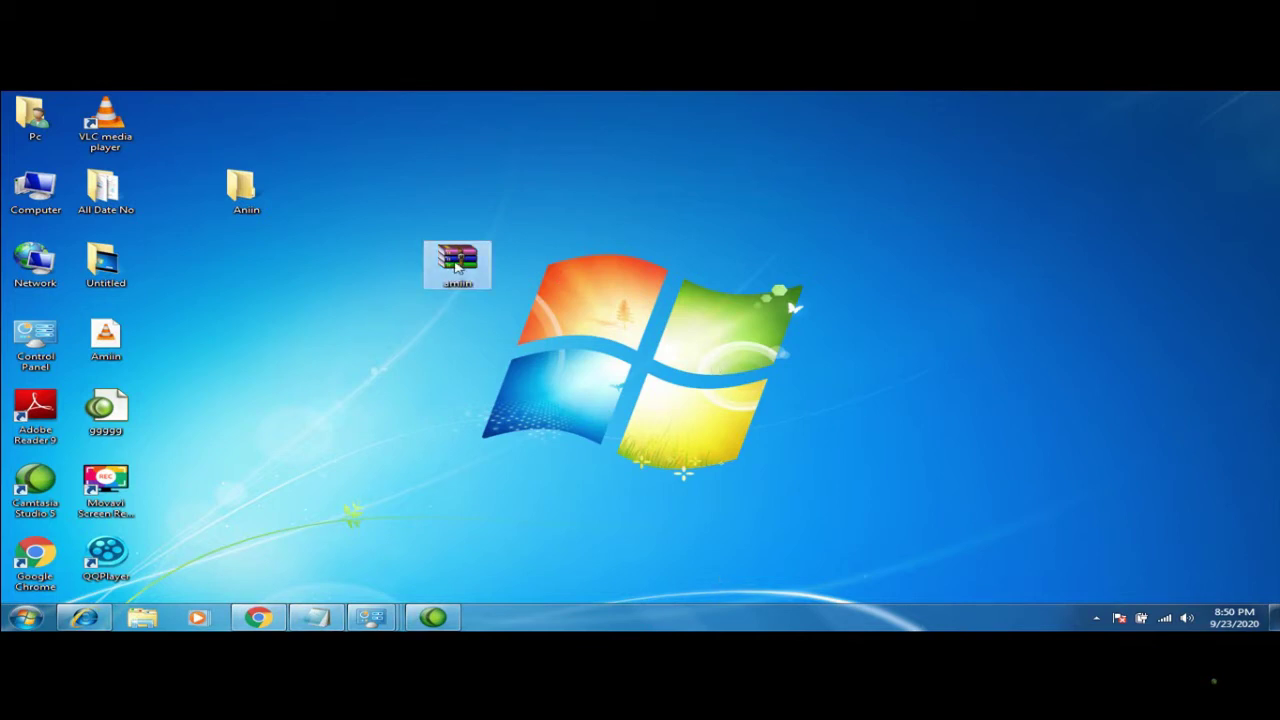
pyautogui.moveTo(458, 268); pyautogui.dragTo(315, 198)
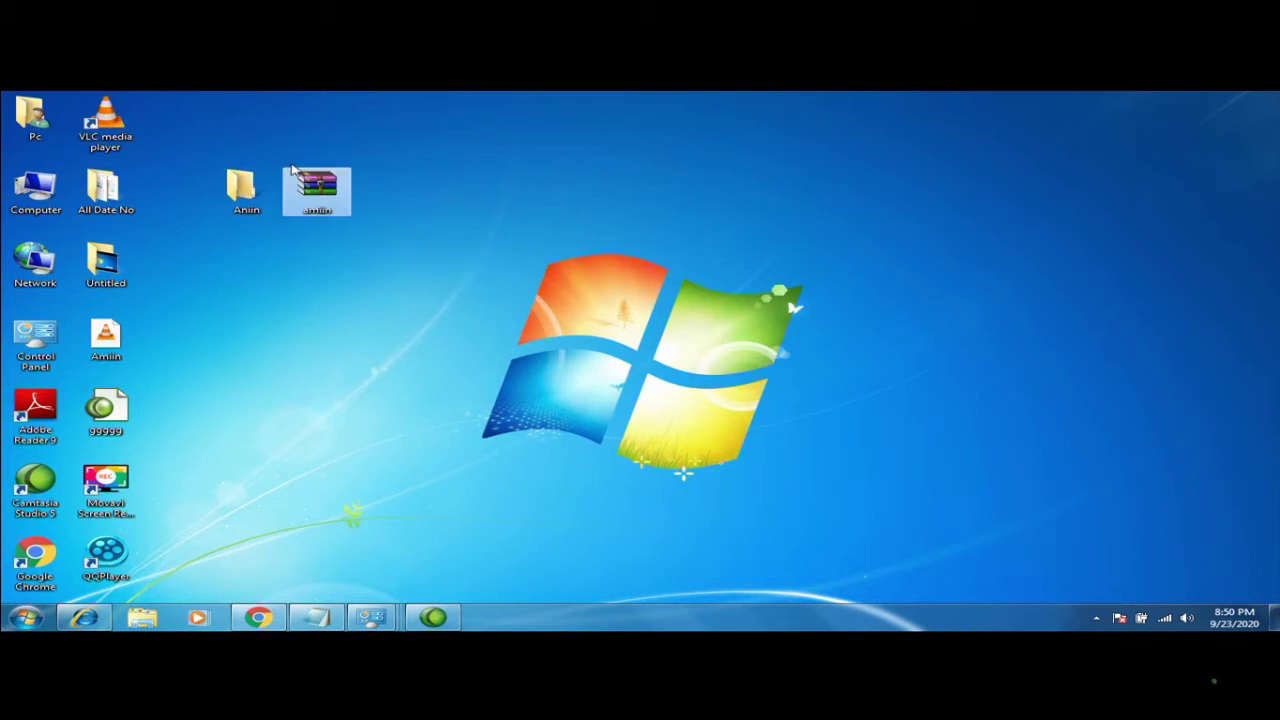
pyautogui.click(295, 262)
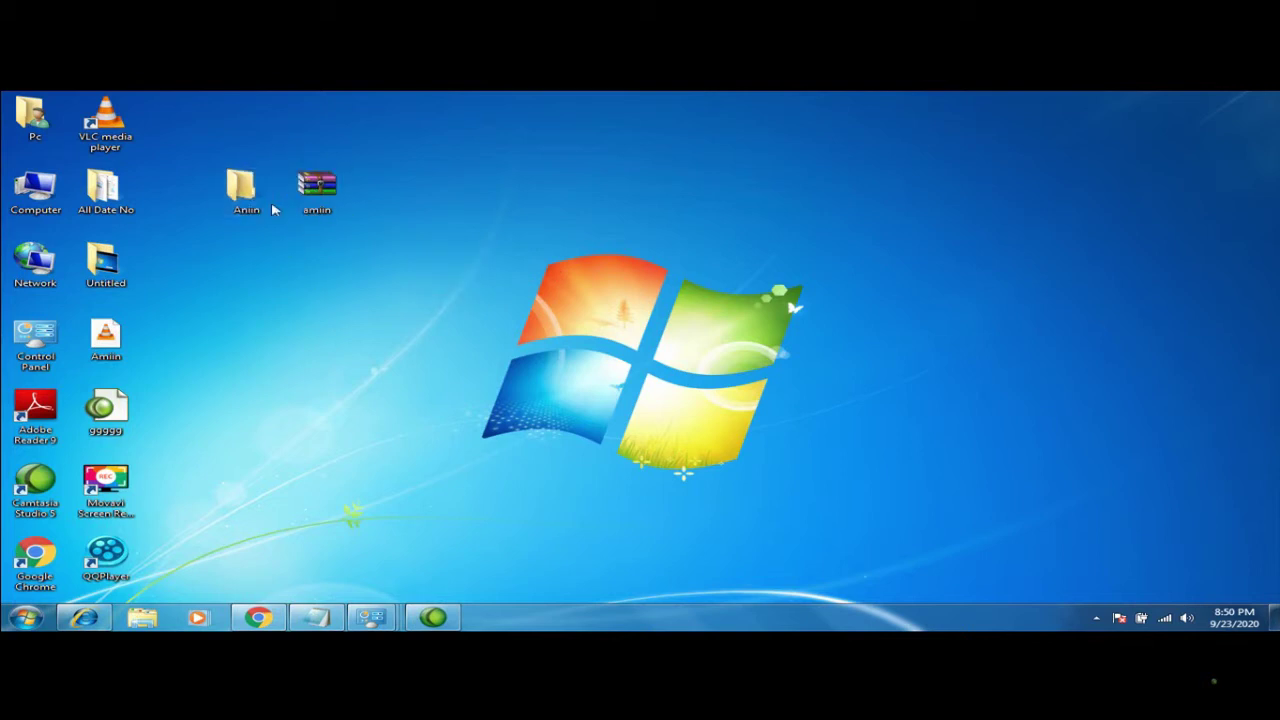
# Create another new desktop folder named Amiin
pyautogui.rightClick(460, 254)
pyautogui.moveTo(683, 381)
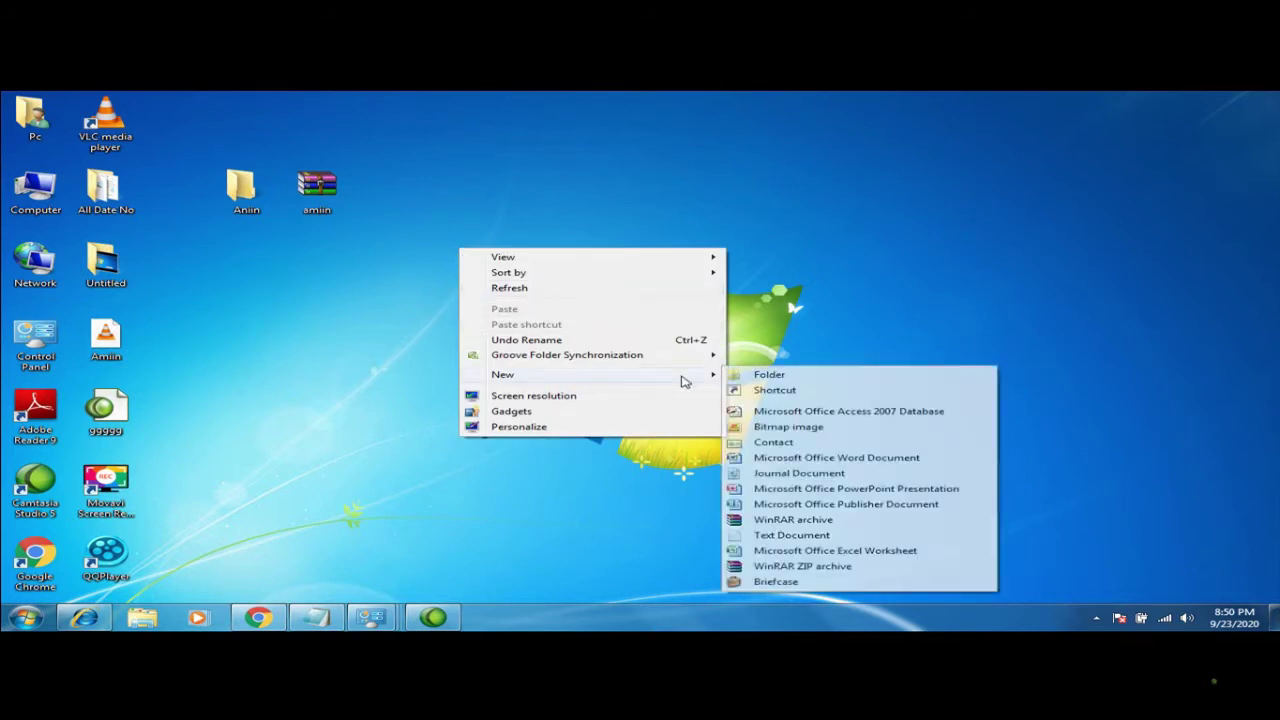
pyautogui.click(752, 376)
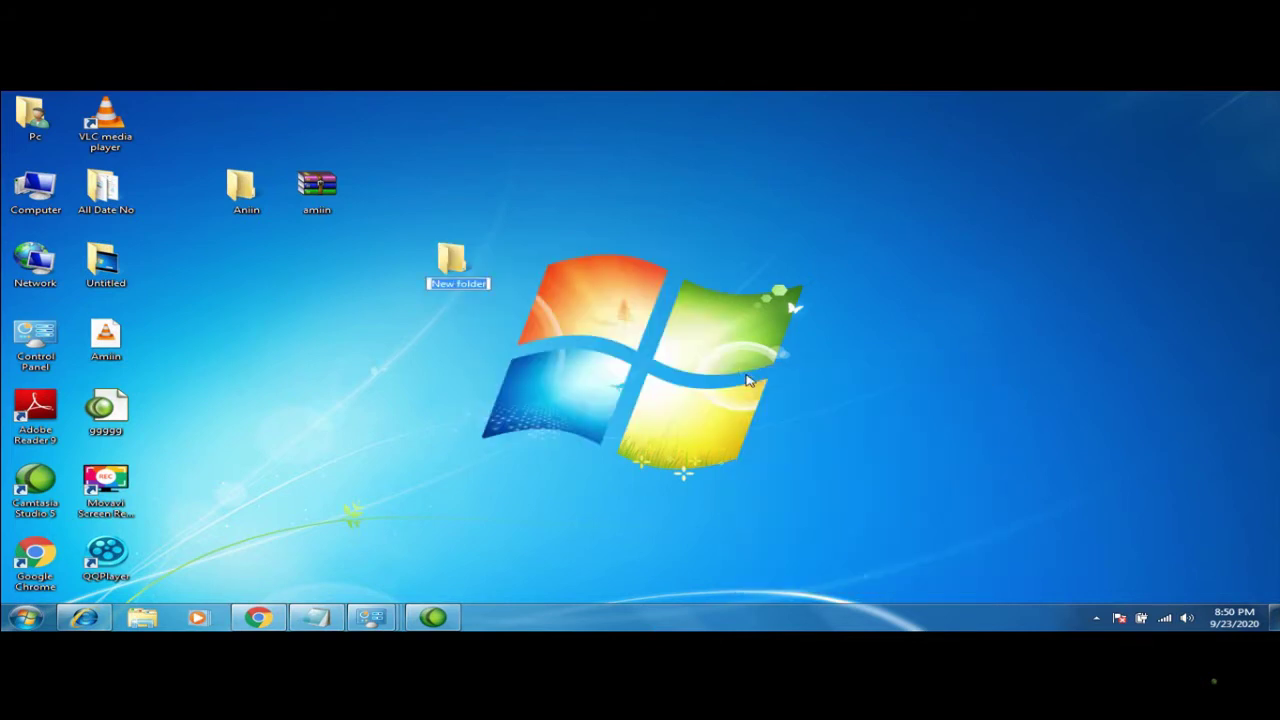
pyautogui.write('Amiin')
pyautogui.press('Return')
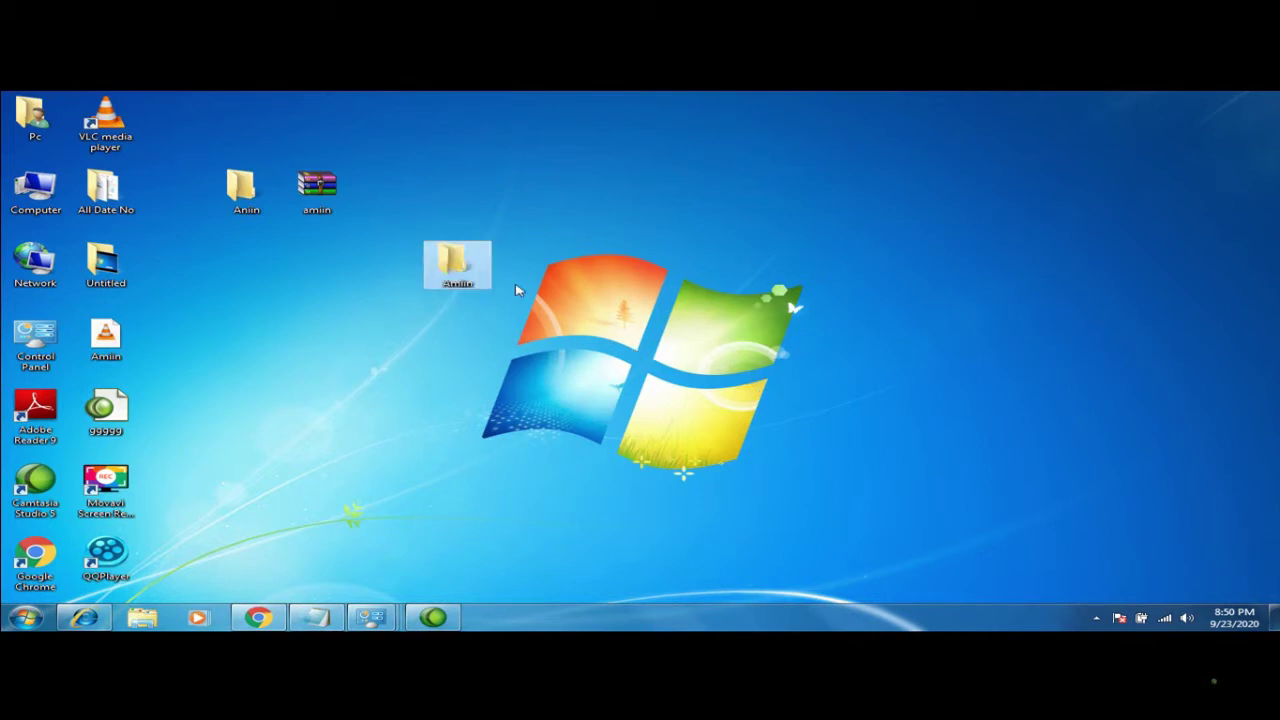
# Open the empty Amiin folder, close it, and nudge it slightly left
pyautogui.doubleClick(463, 262)
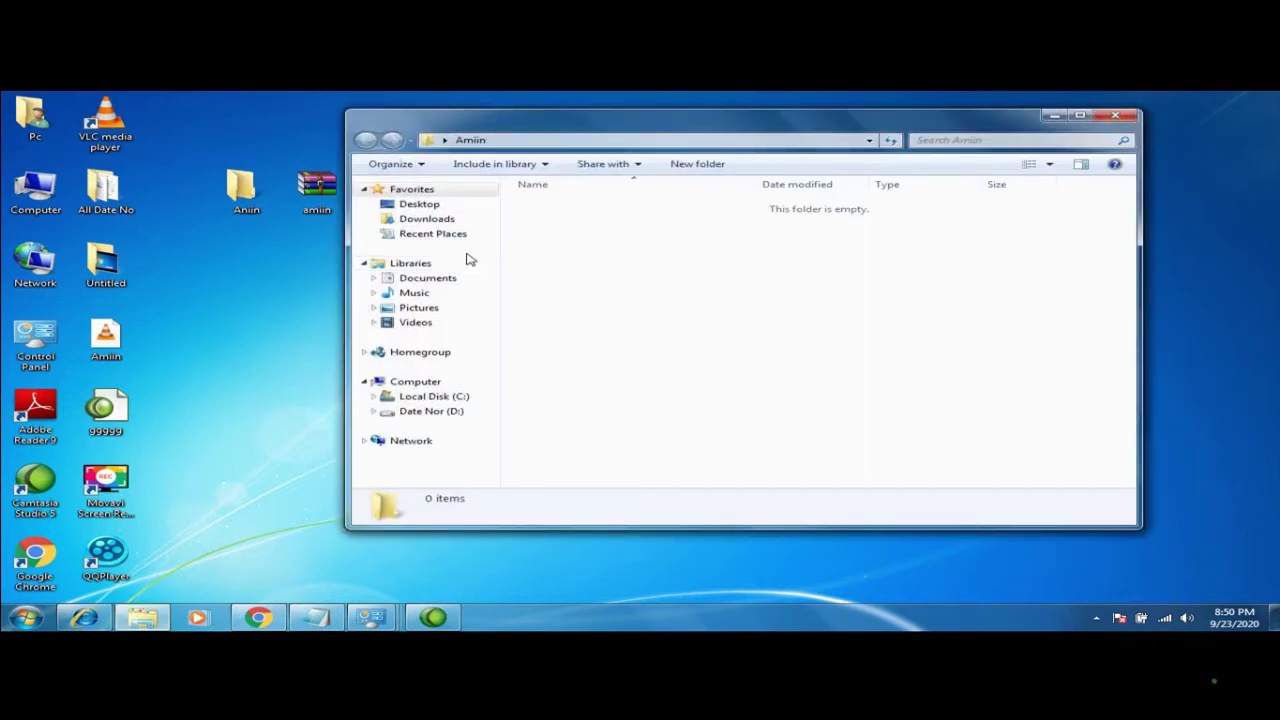
pyautogui.click(1131, 121)
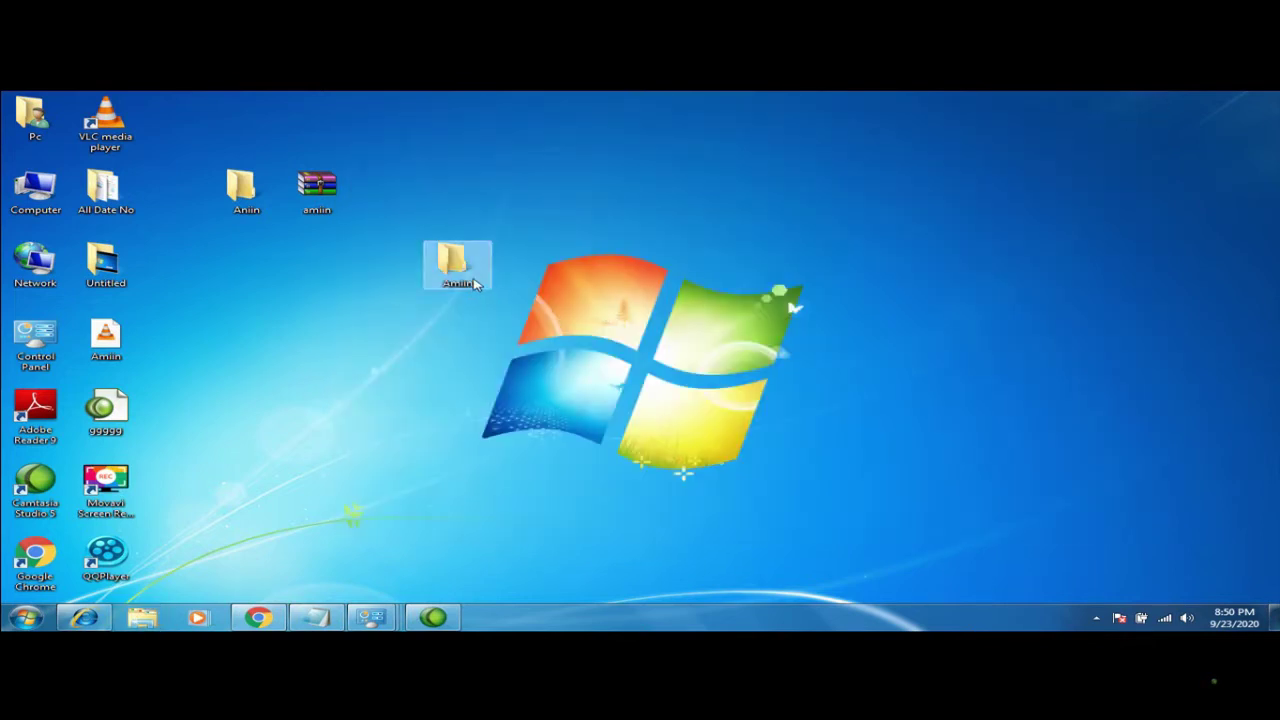
pyautogui.moveTo(476, 284); pyautogui.dragTo(392, 292)
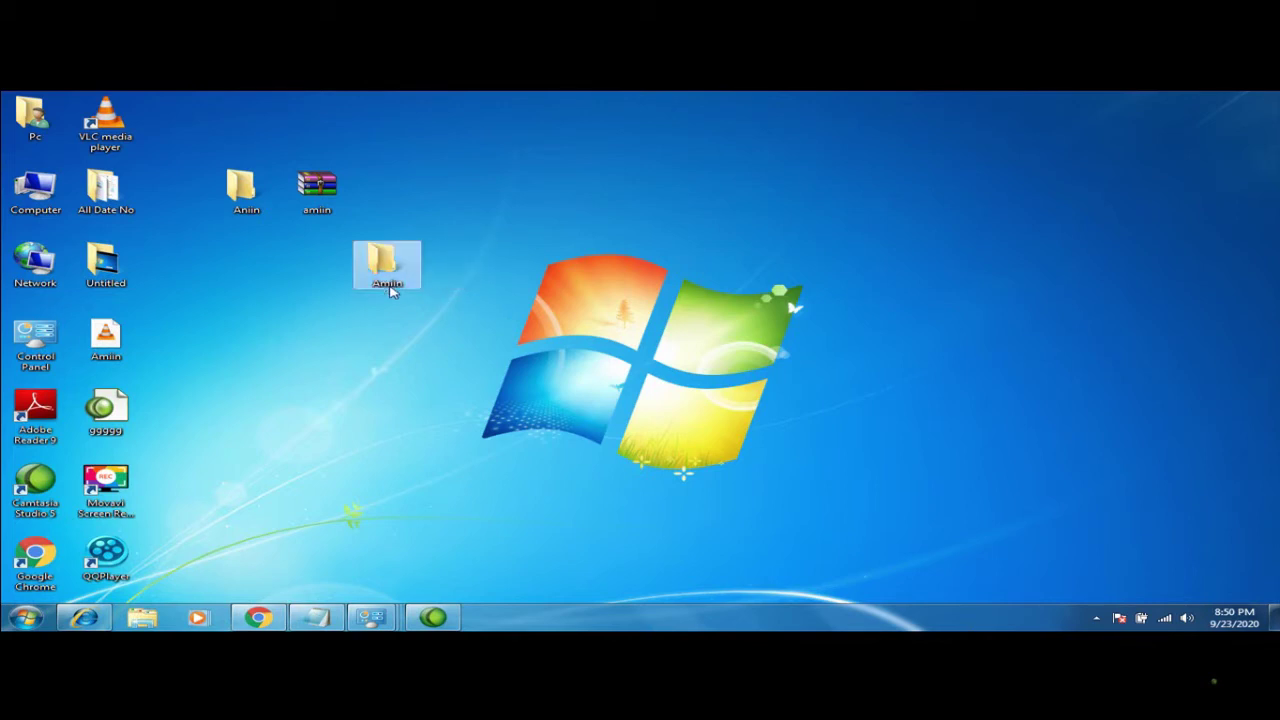
# Create a folder named amiin and confirm merging it into the existing Amiin folder
pyautogui.rightClick(419, 345)
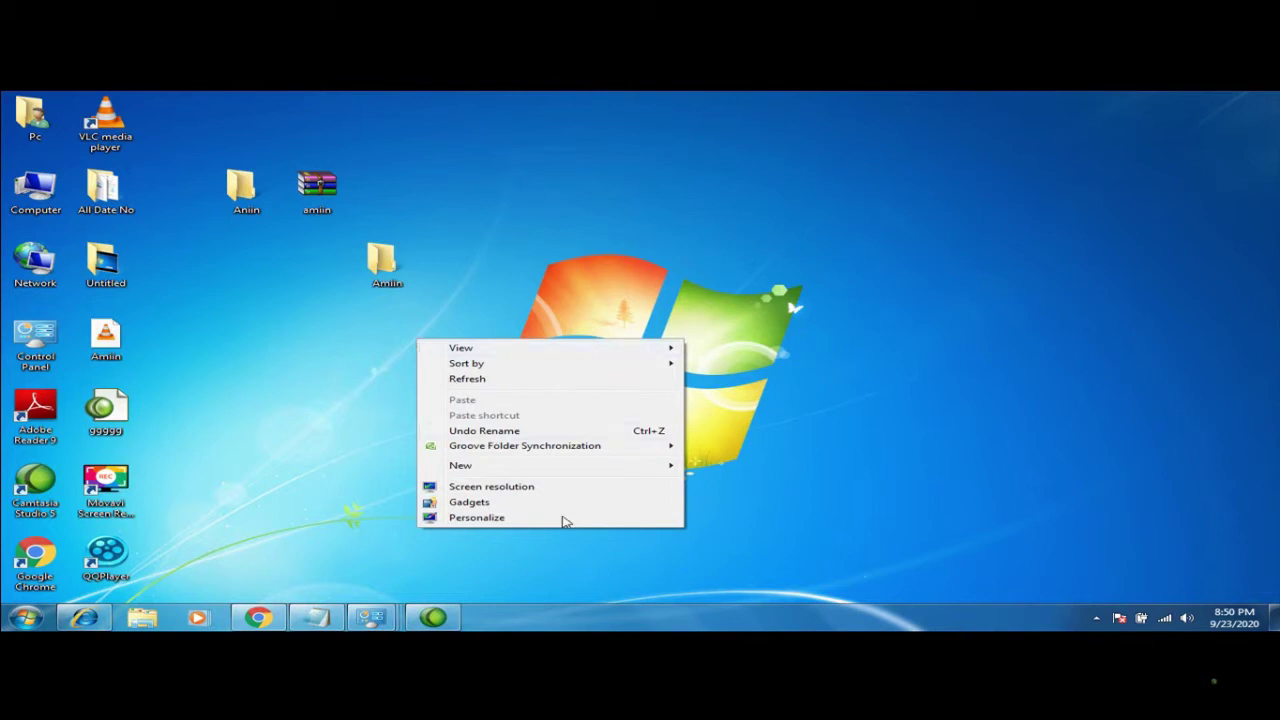
pyautogui.moveTo(562, 467)
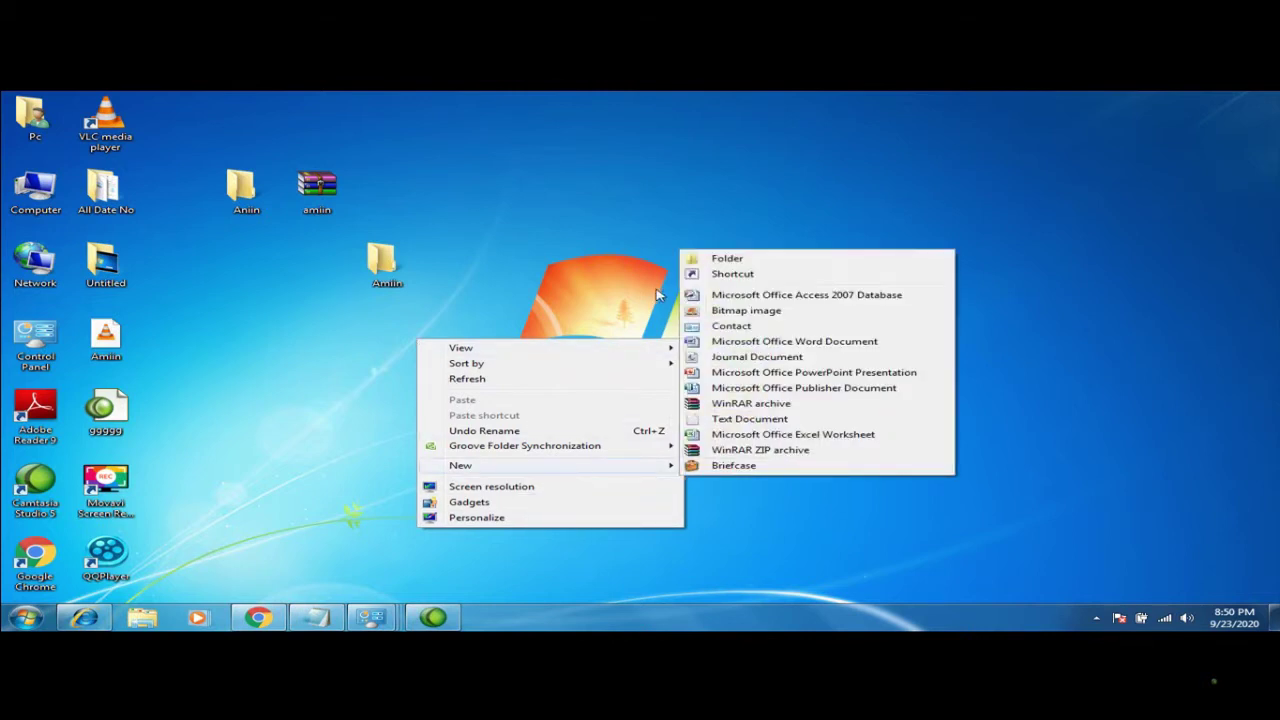
pyautogui.click(712, 262)
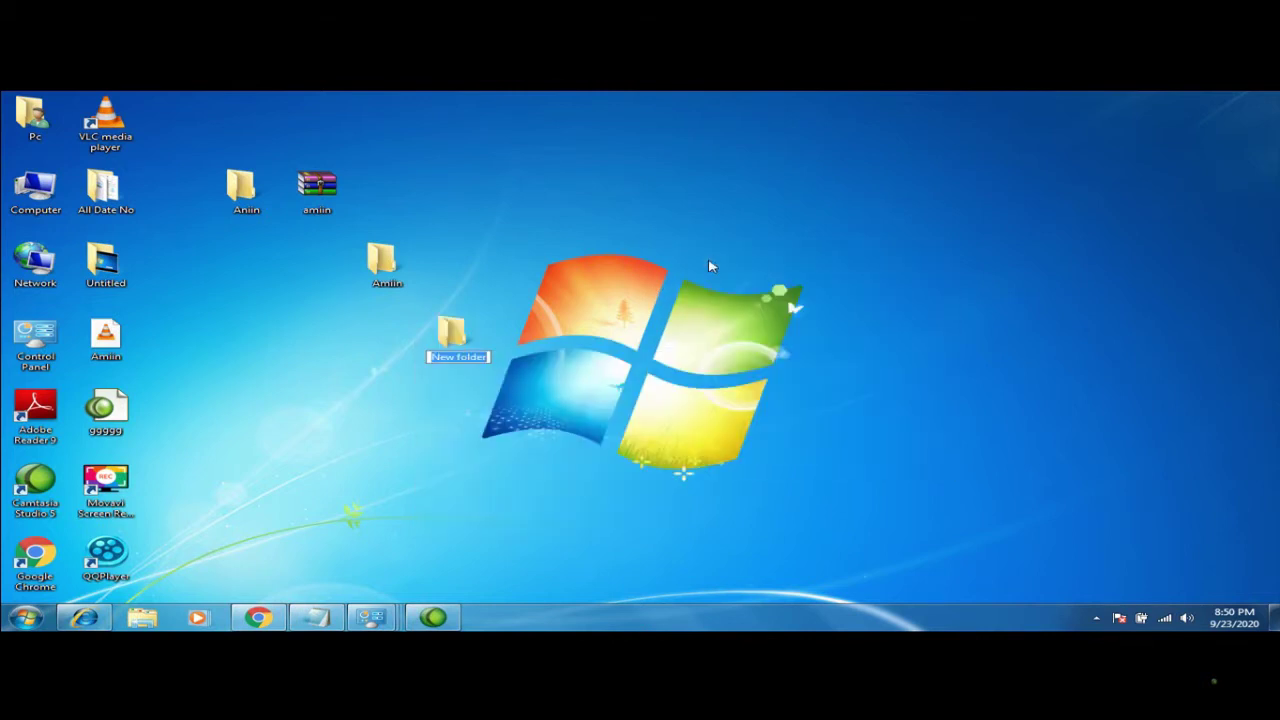
pyautogui.write('amiin')
pyautogui.press('Return')
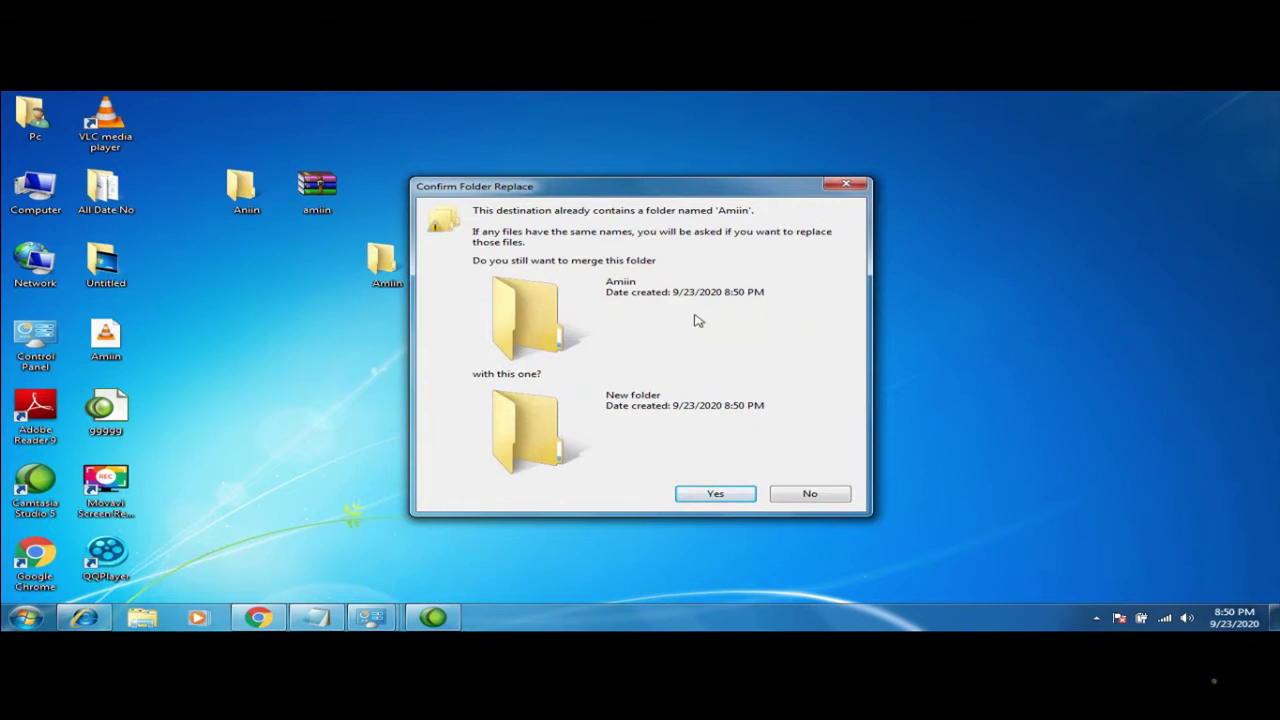
pyautogui.click(699, 495)
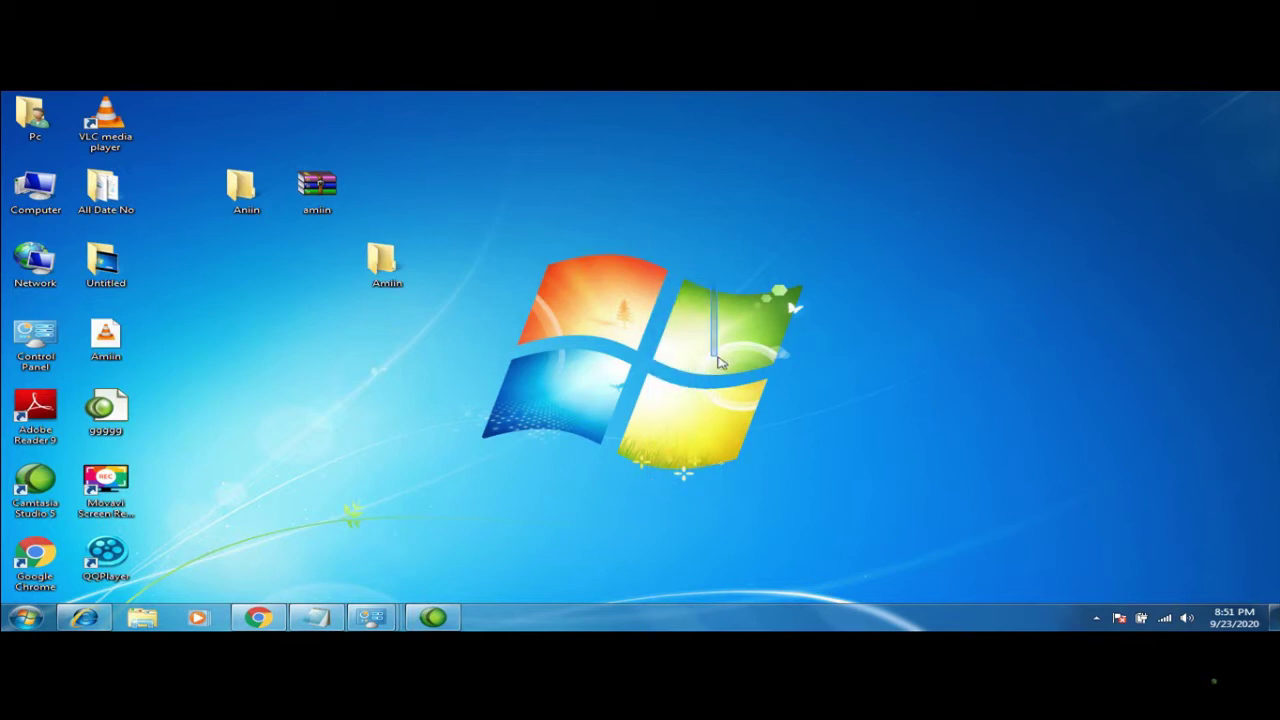
# Select the remaining Amiin folder on the desktop
pyautogui.click(388, 266)
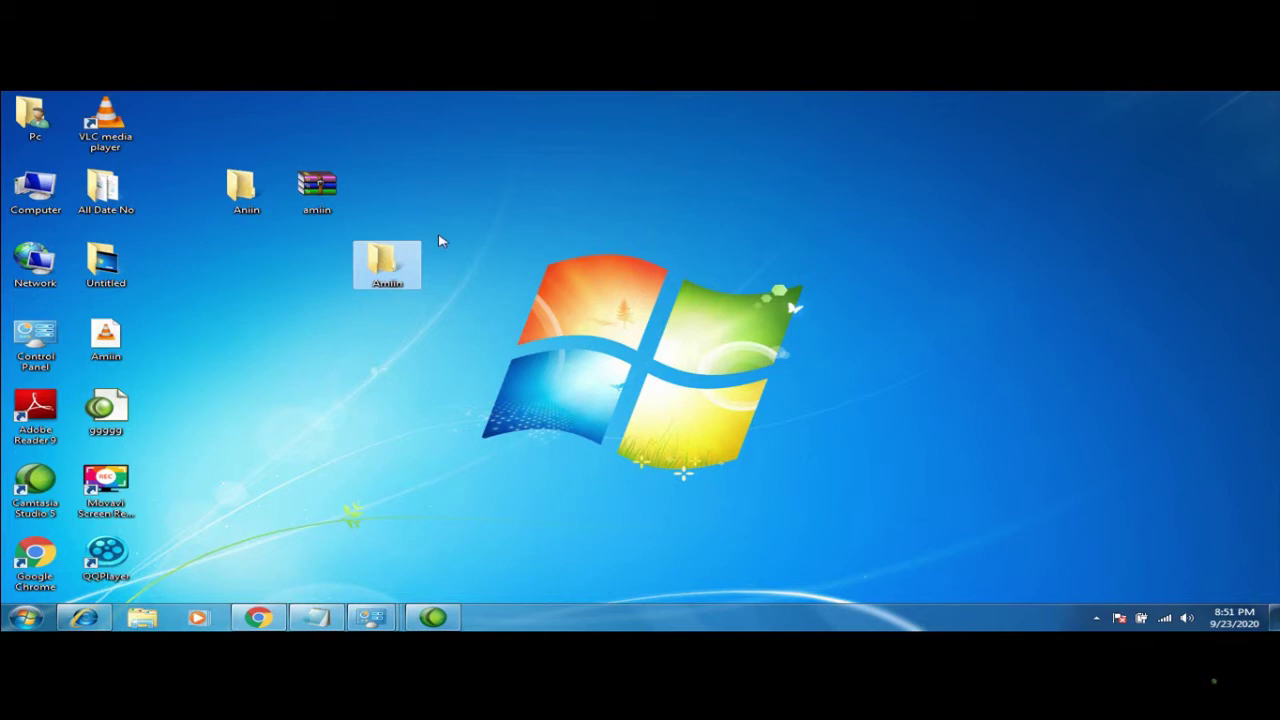
pyautogui.click(428, 343)
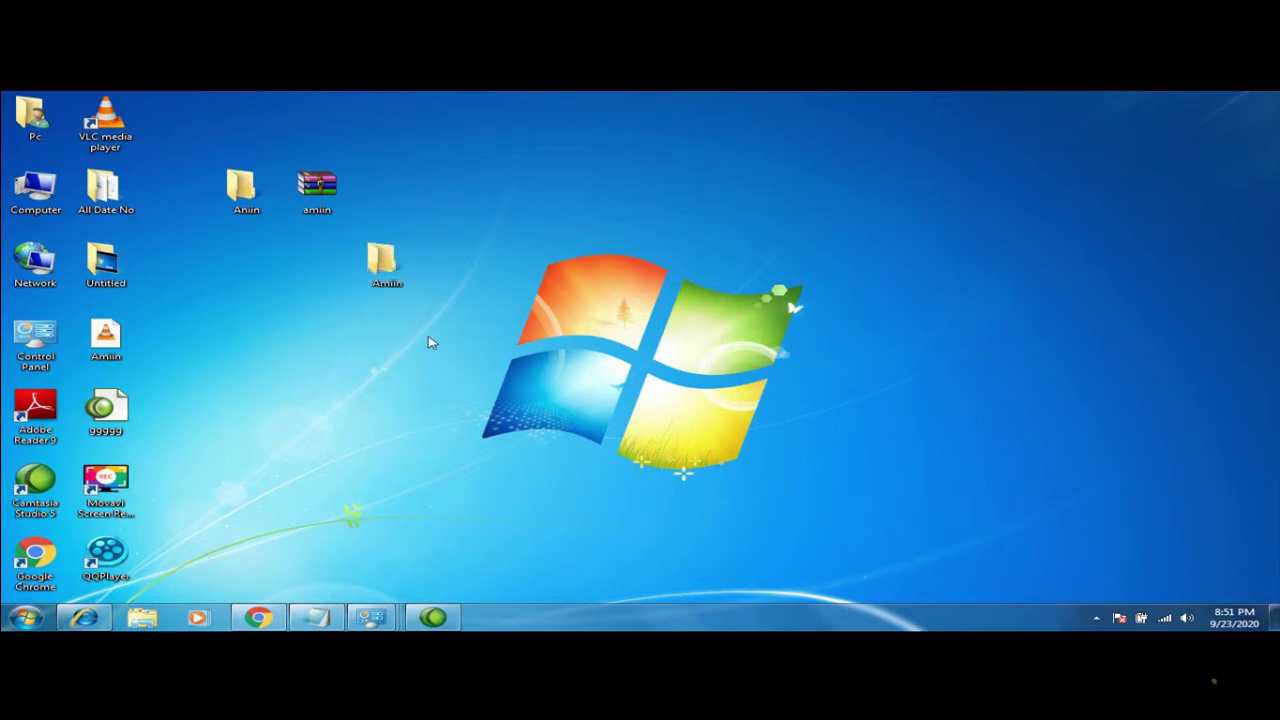
pyautogui.click(395, 270)
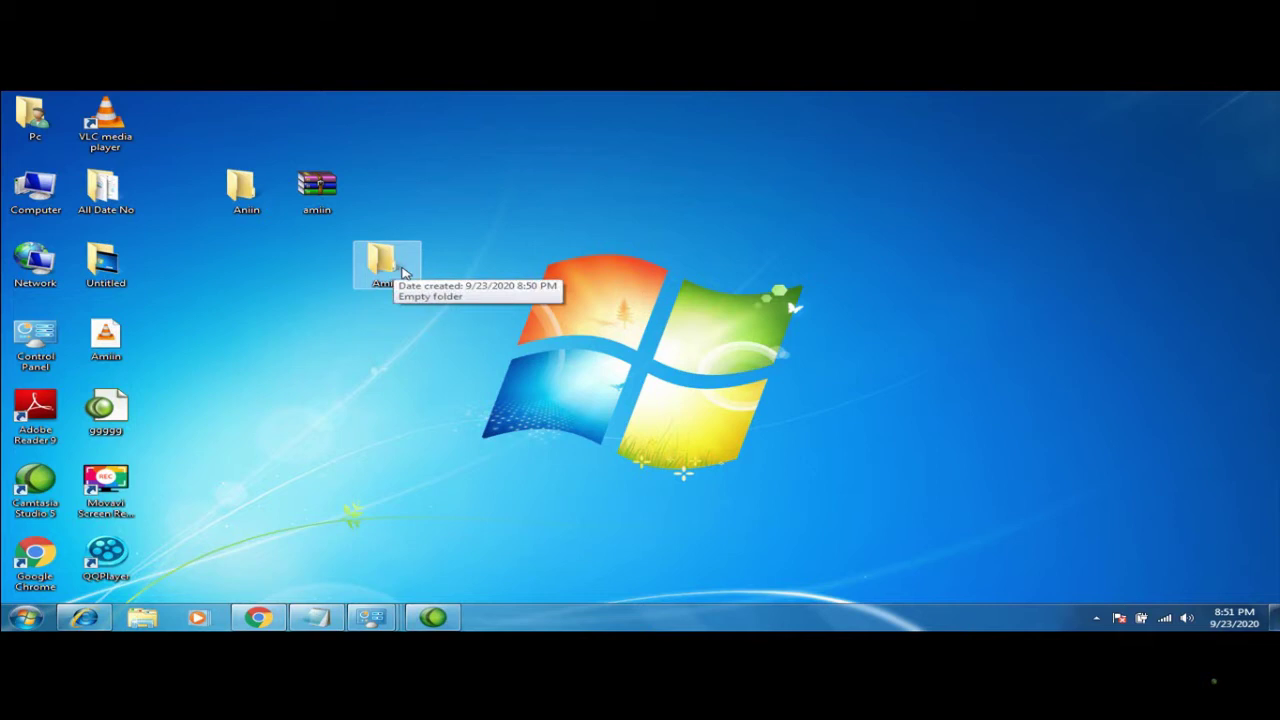
# Drag Amiin into Aniin, undo it with Ctrl+Z, and confirm Aniin is still empty
pyautogui.click(423, 323)
pyautogui.click(370, 272)
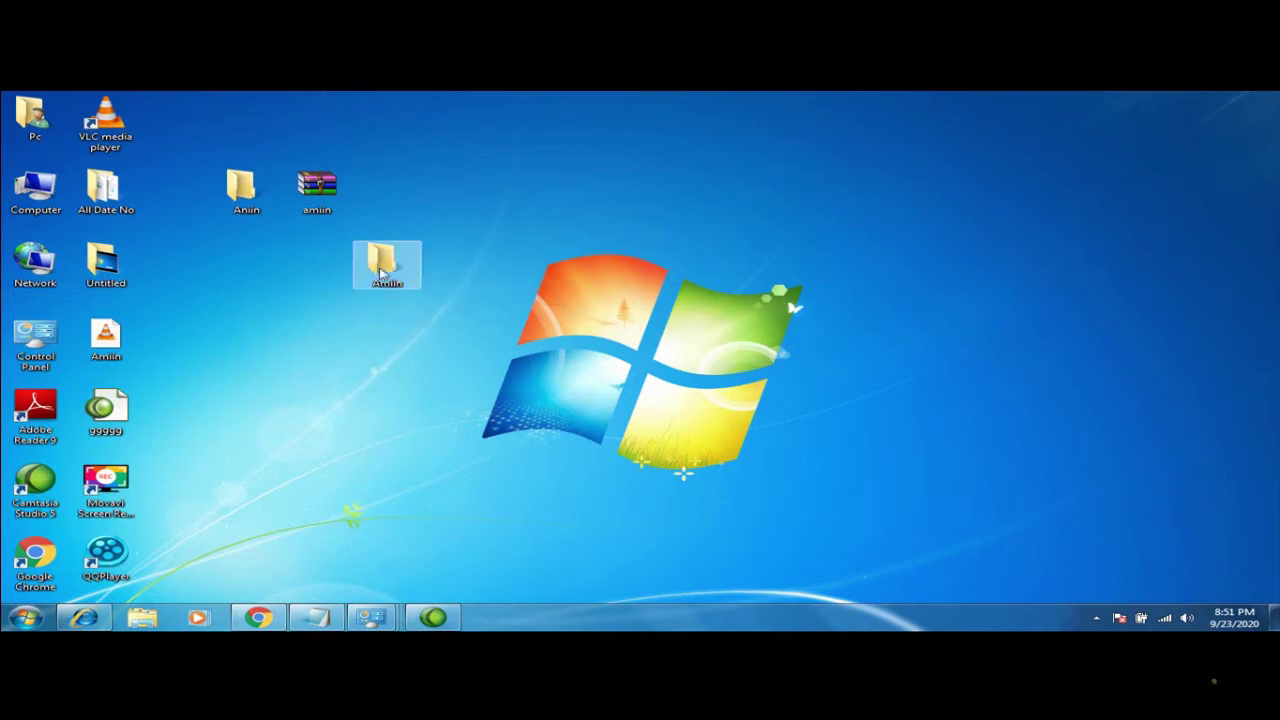
pyautogui.moveTo(368, 272); pyautogui.dragTo(237, 200)
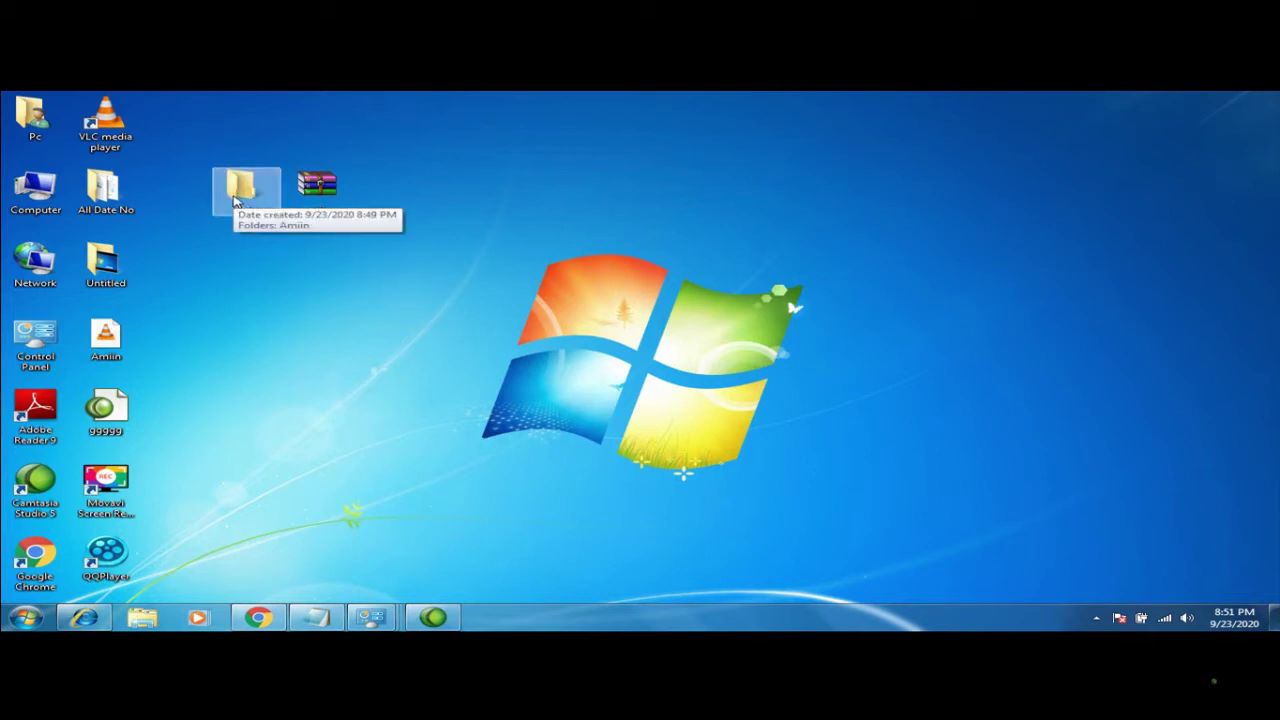
pyautogui.hotkey('ctrl', 'z')
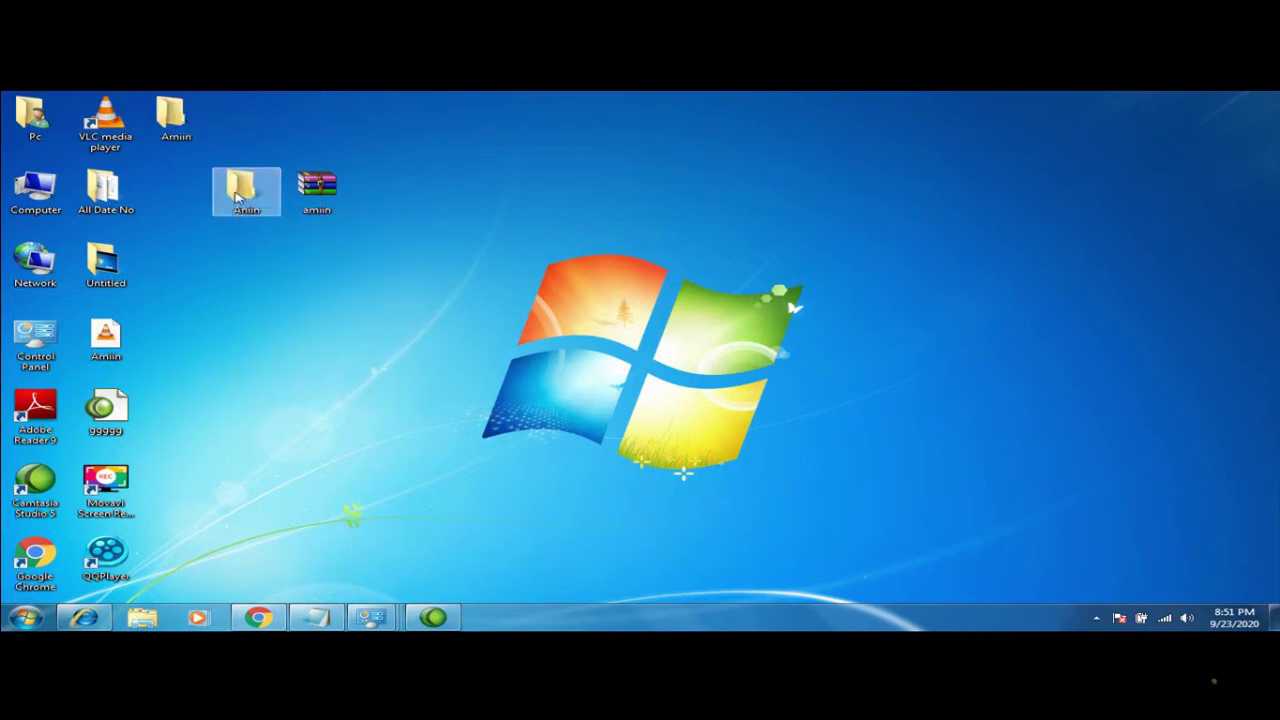
pyautogui.doubleClick(245, 192)
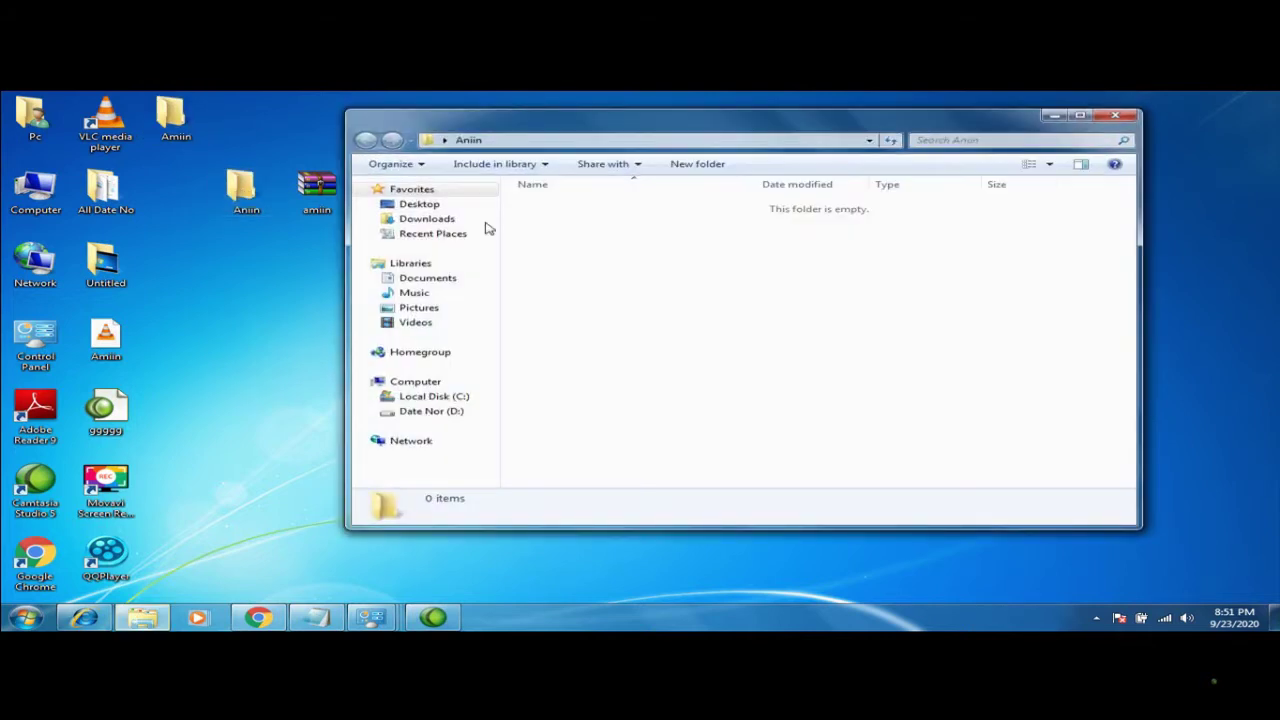
pyautogui.click(1118, 117)
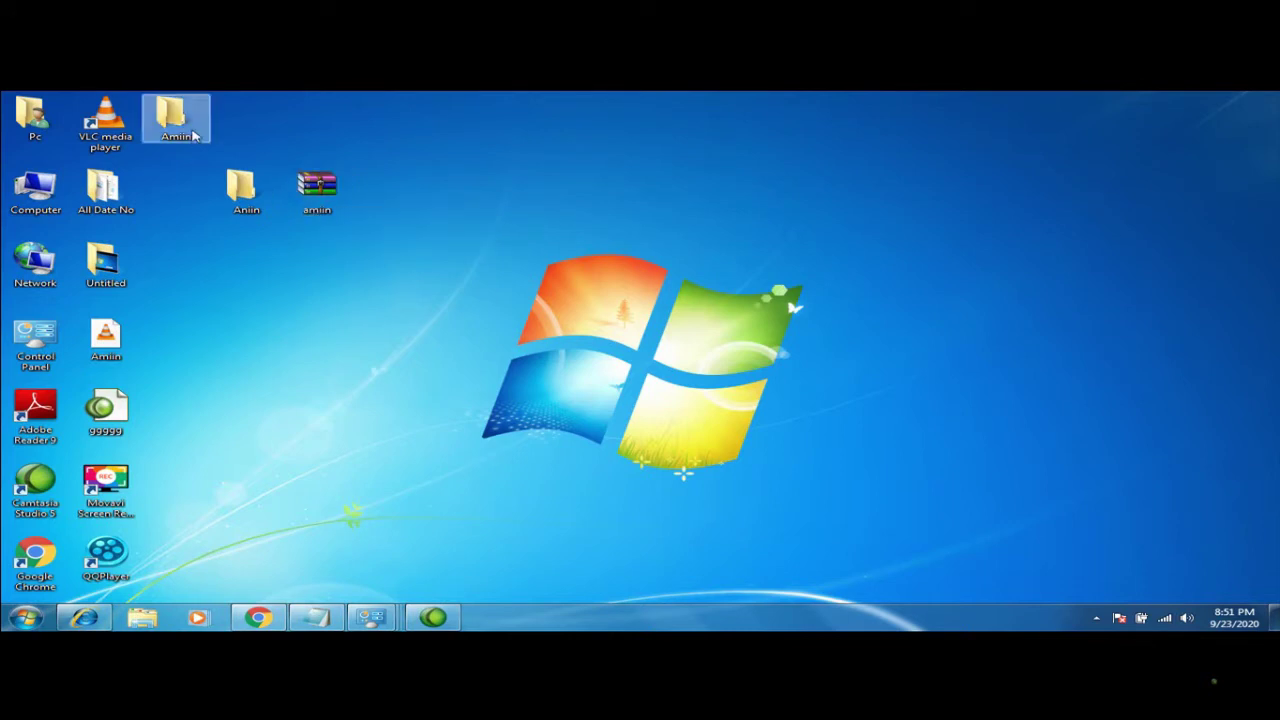
# Reposition the Amiin folder on the desktop so it sits just below Aniin
pyautogui.moveTo(172, 115); pyautogui.dragTo(474, 222)
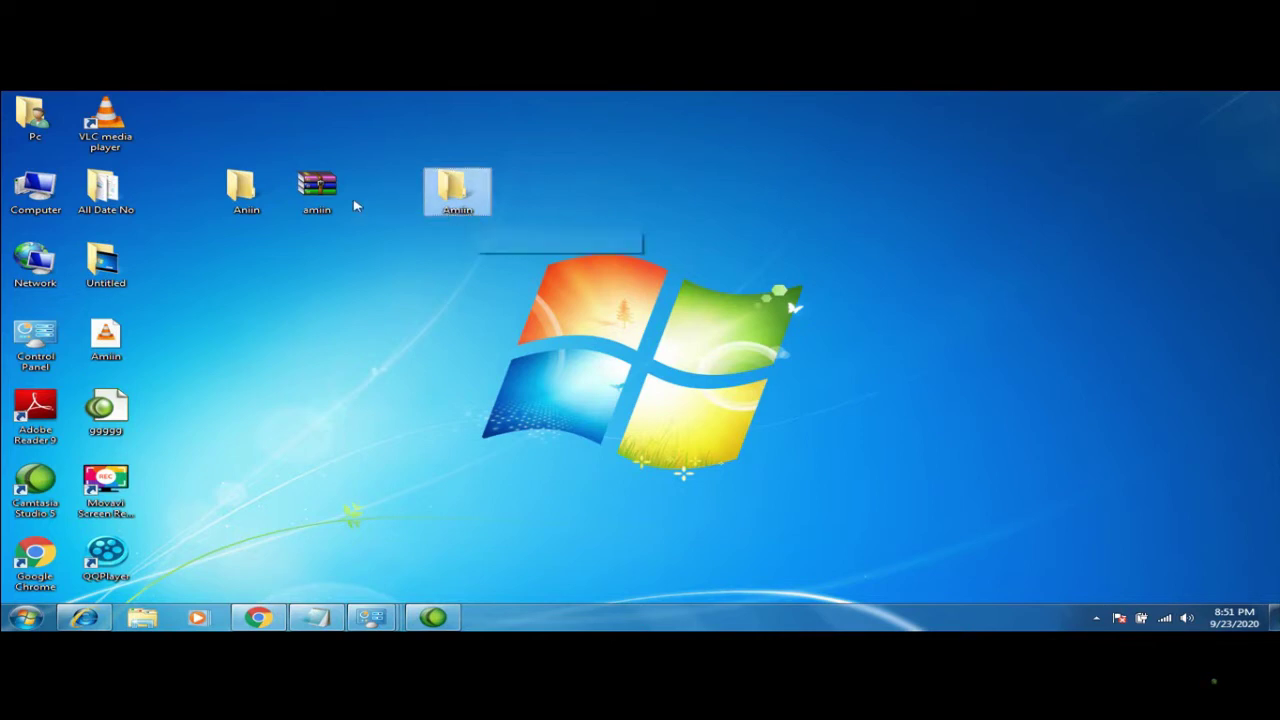
pyautogui.moveTo(472, 212); pyautogui.dragTo(491, 320)
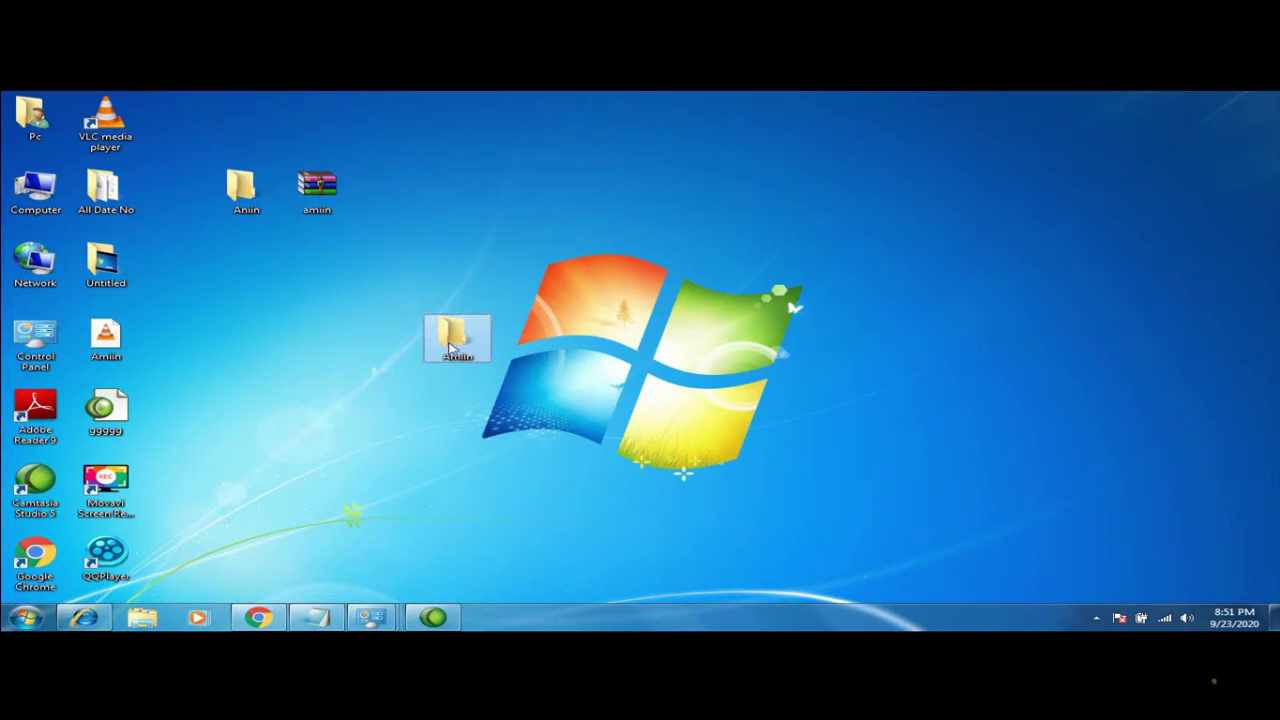
pyautogui.moveTo(470, 325); pyautogui.dragTo(318, 283)
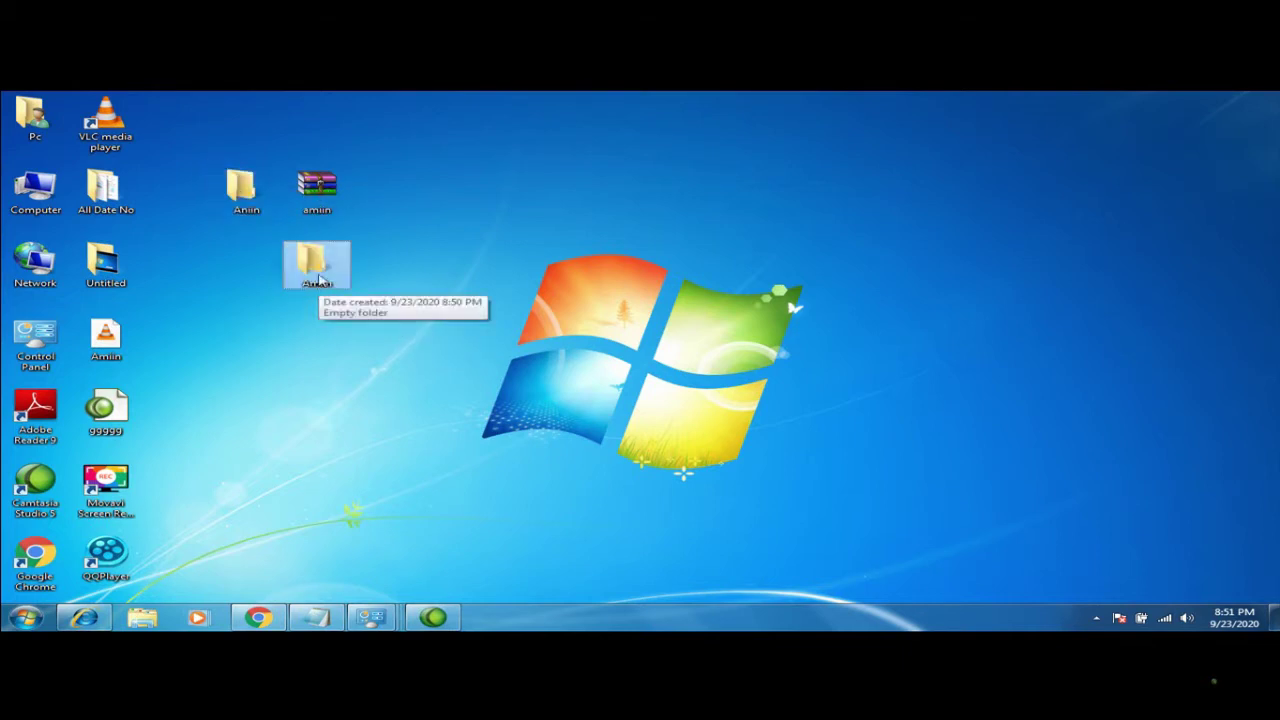
# Cut the Amiin folder, paste it inside Aniin's window, then close that window
pyautogui.rightClick(309, 275)
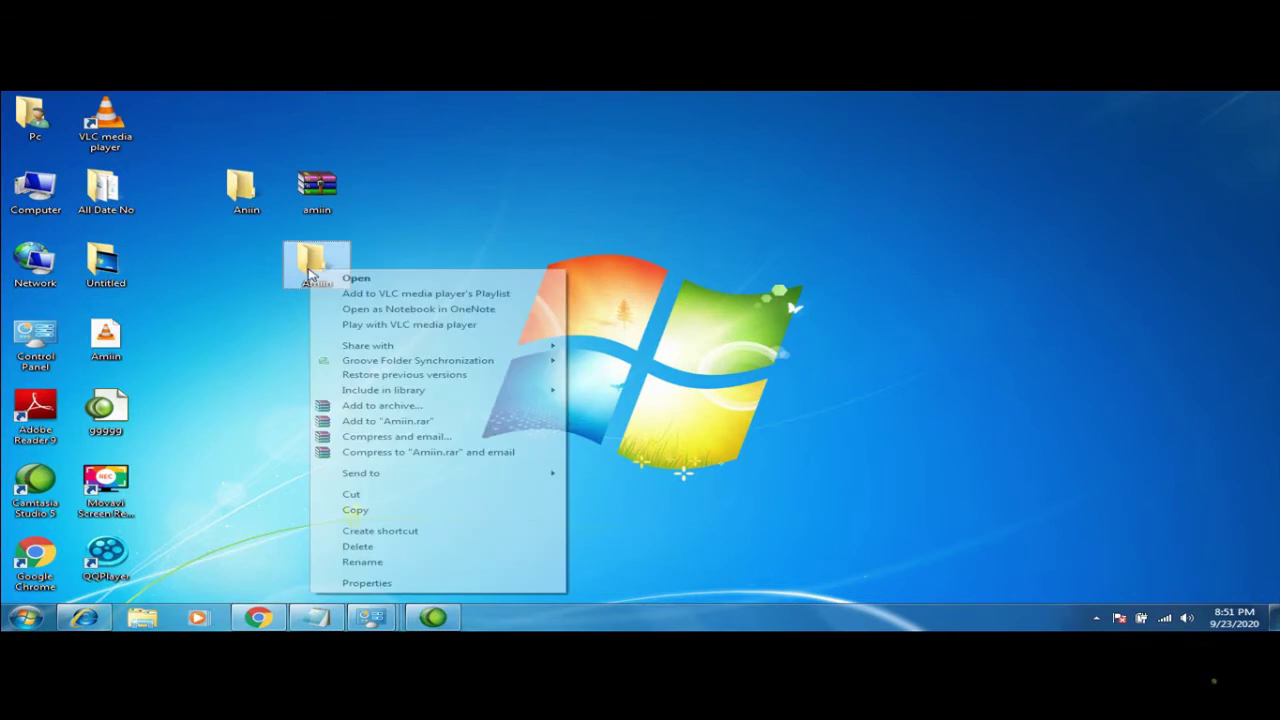
pyautogui.click(350, 496)
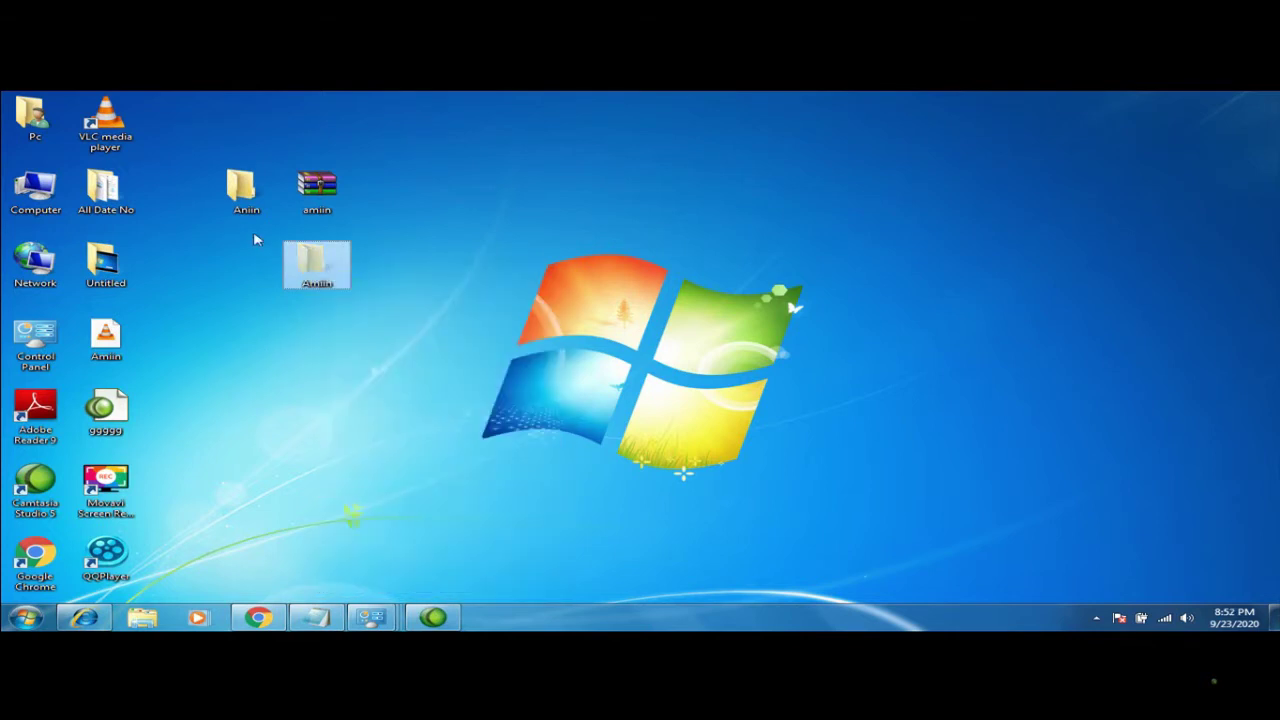
pyautogui.doubleClick(245, 198)
pyautogui.rightClick(614, 257)
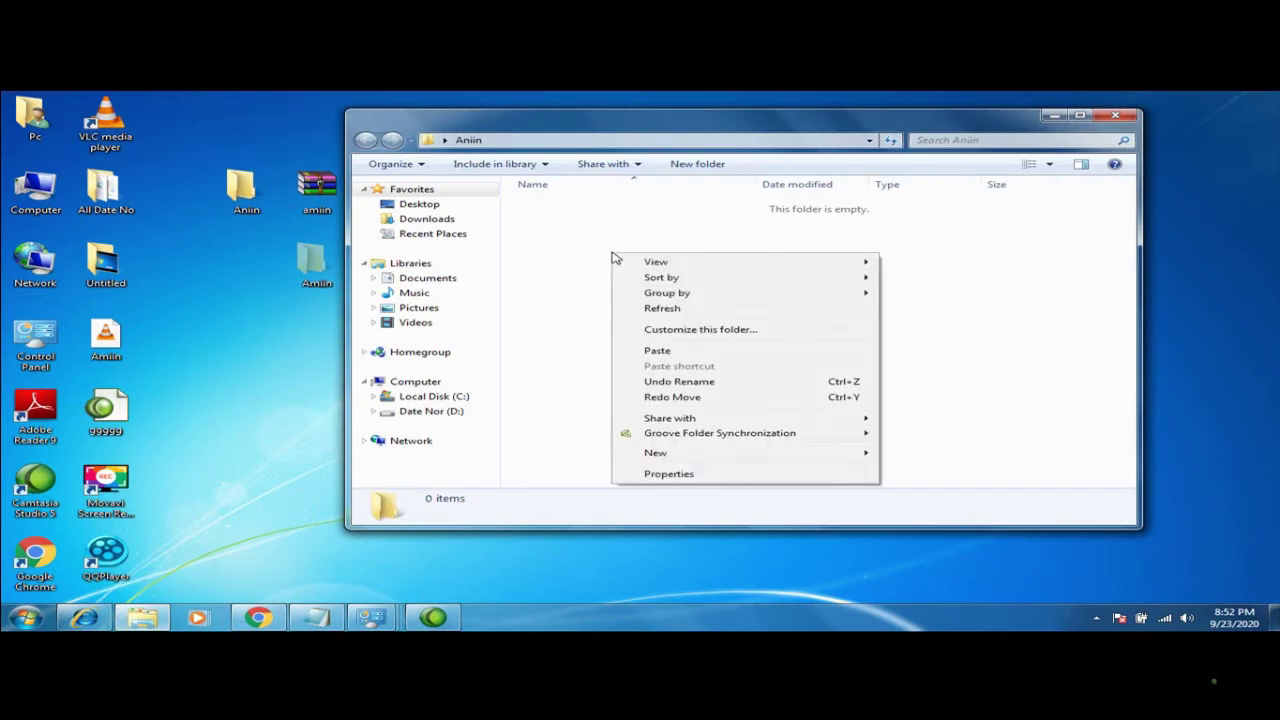
pyautogui.click(657, 350)
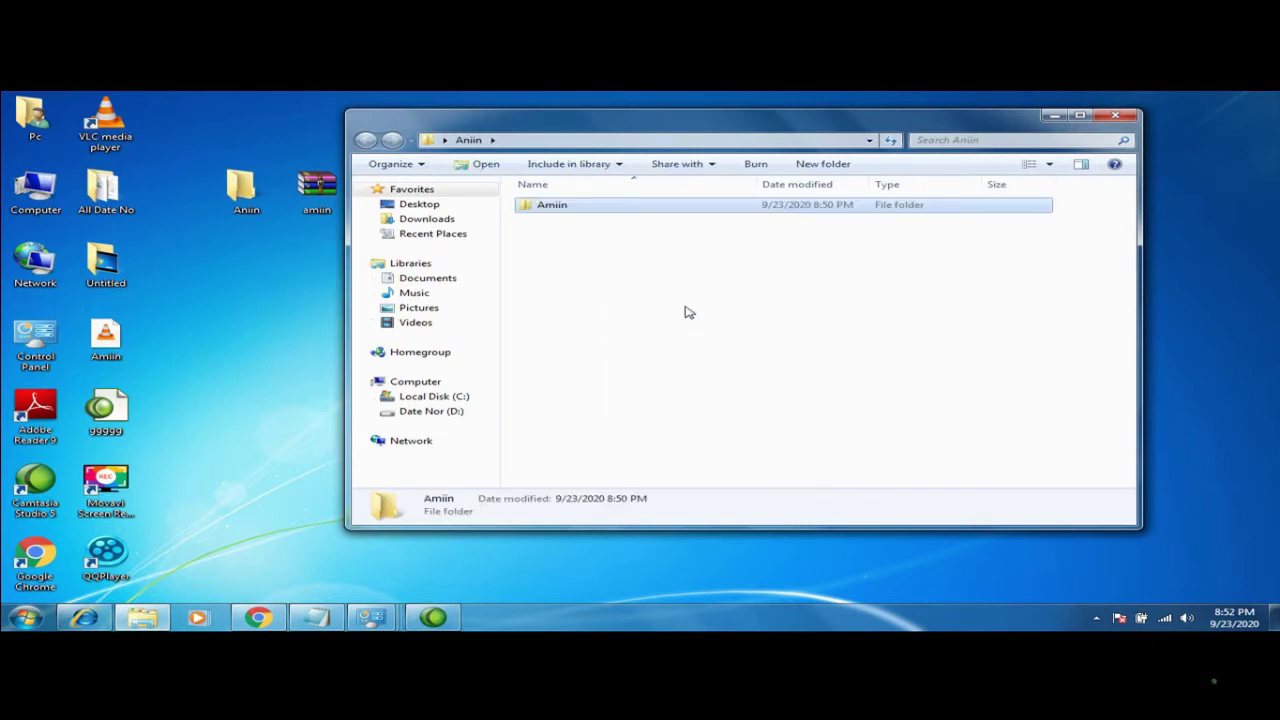
pyautogui.click(1115, 115)
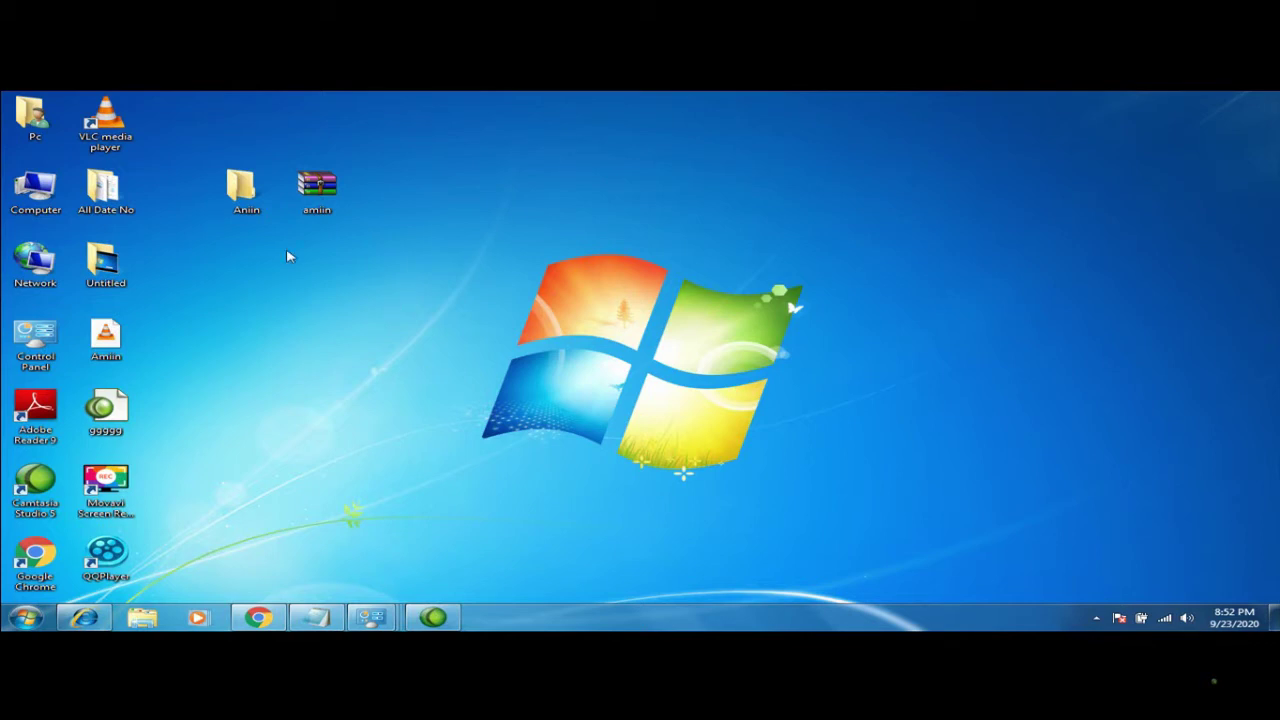
pyautogui.click(262, 206)
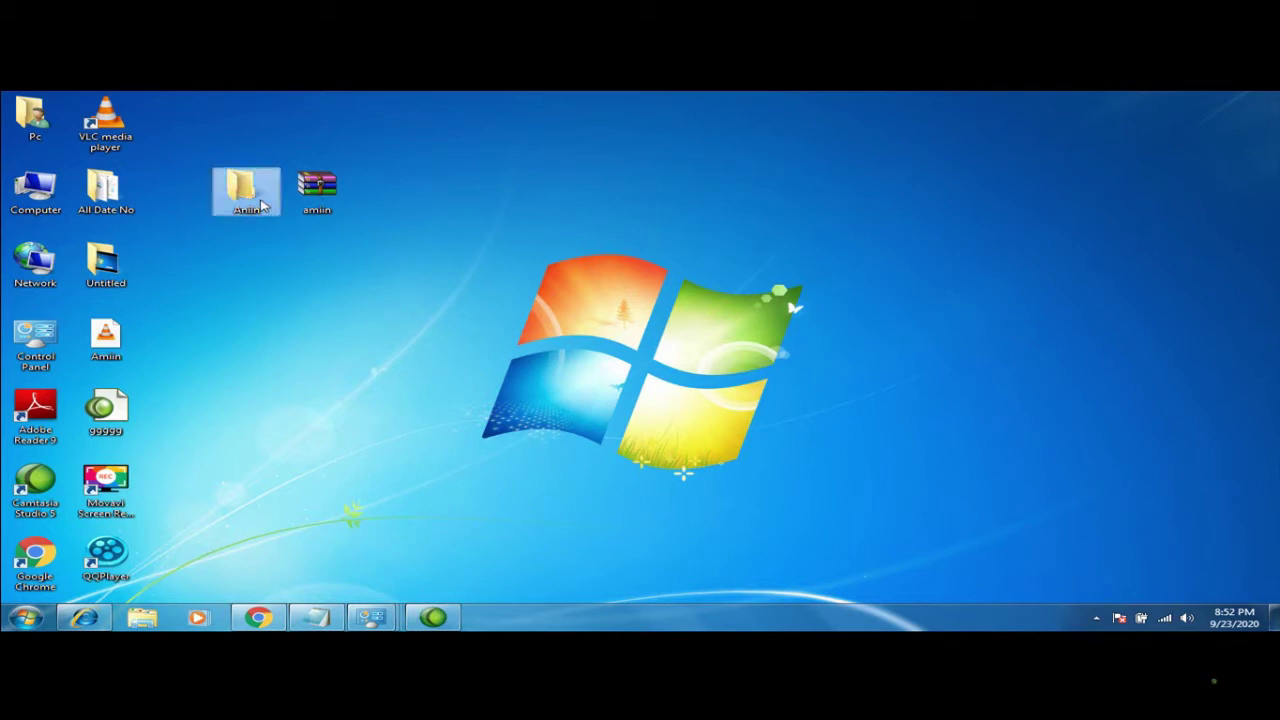
pyautogui.doubleClick(262, 206)
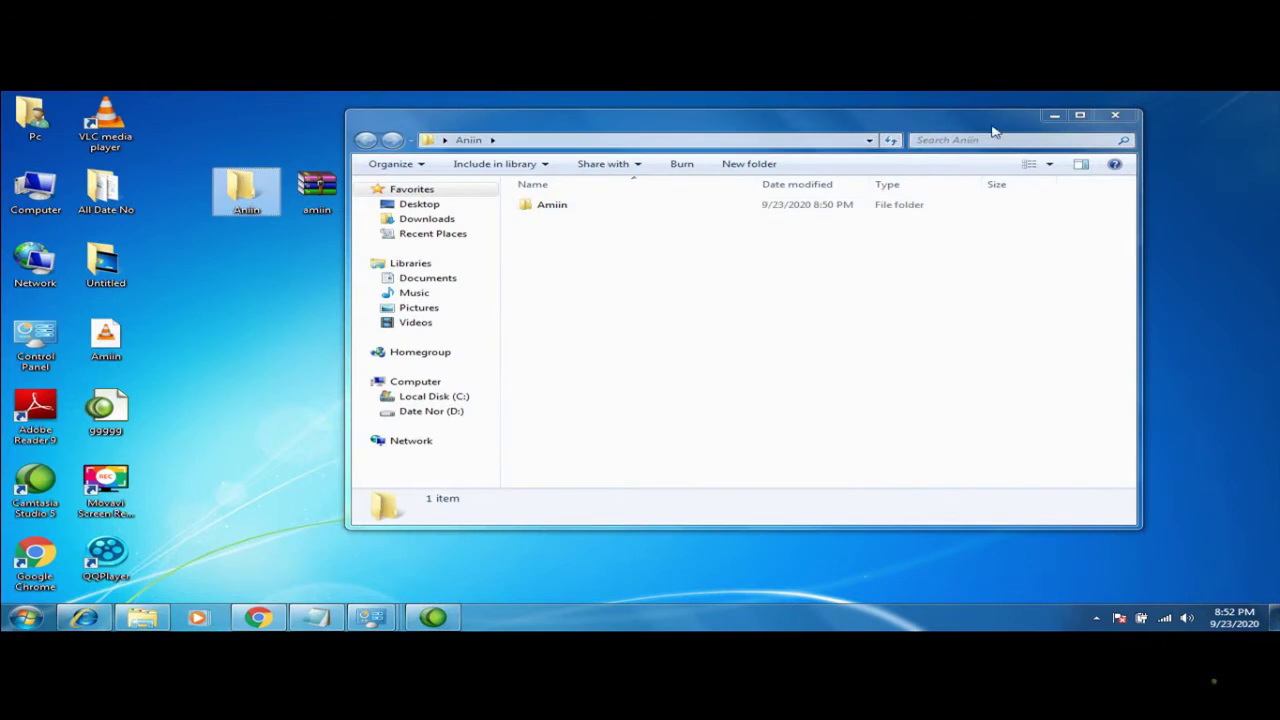
pyautogui.click(1117, 115)
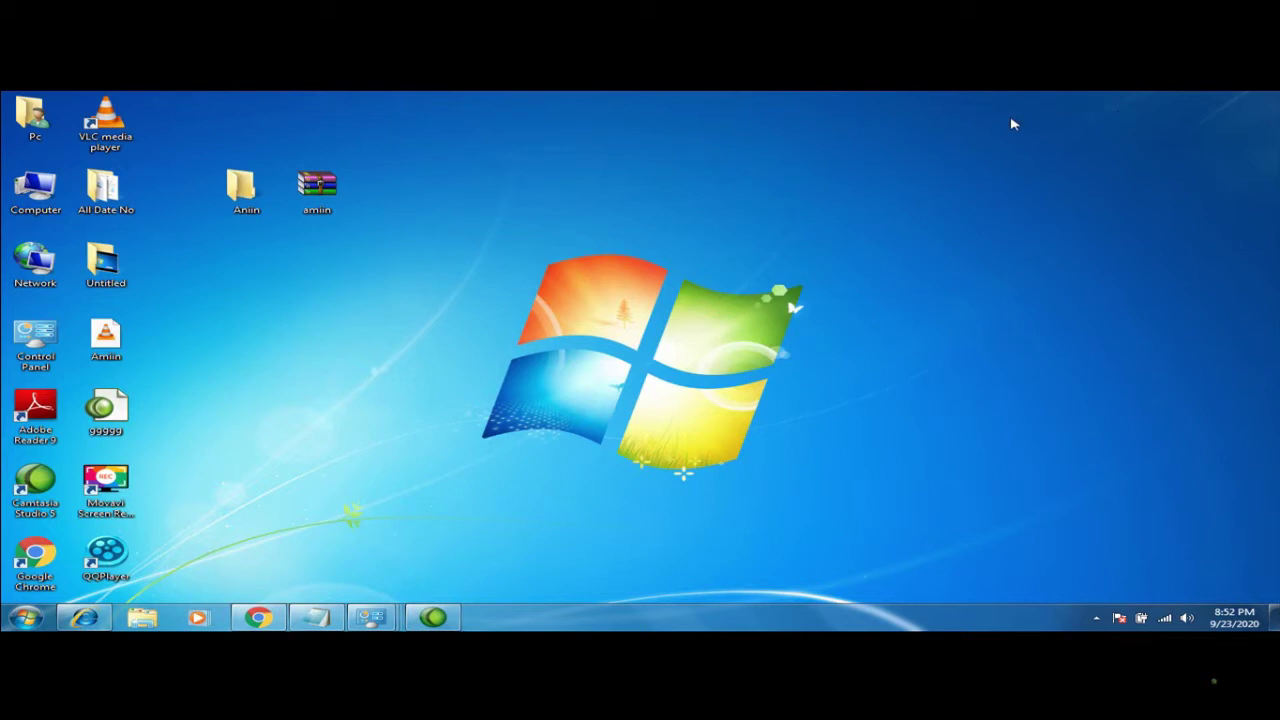
pyautogui.doubleClick(255, 213)
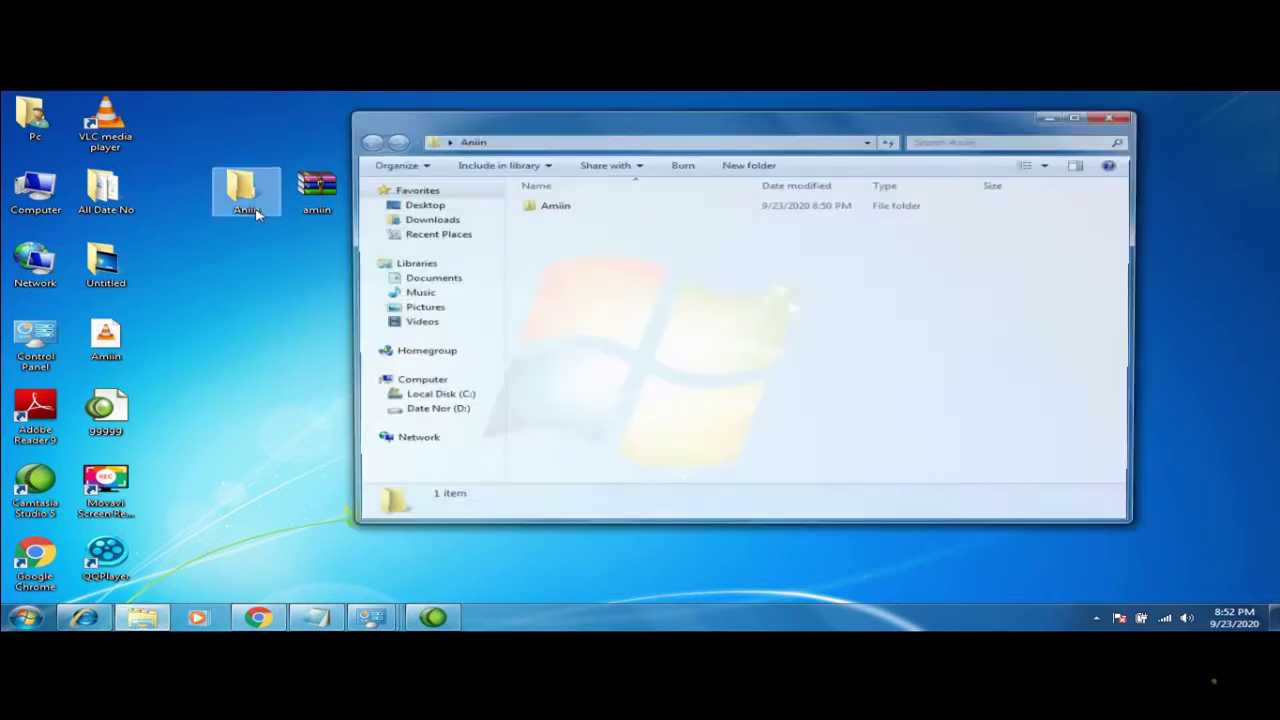
pyautogui.click(1116, 116)
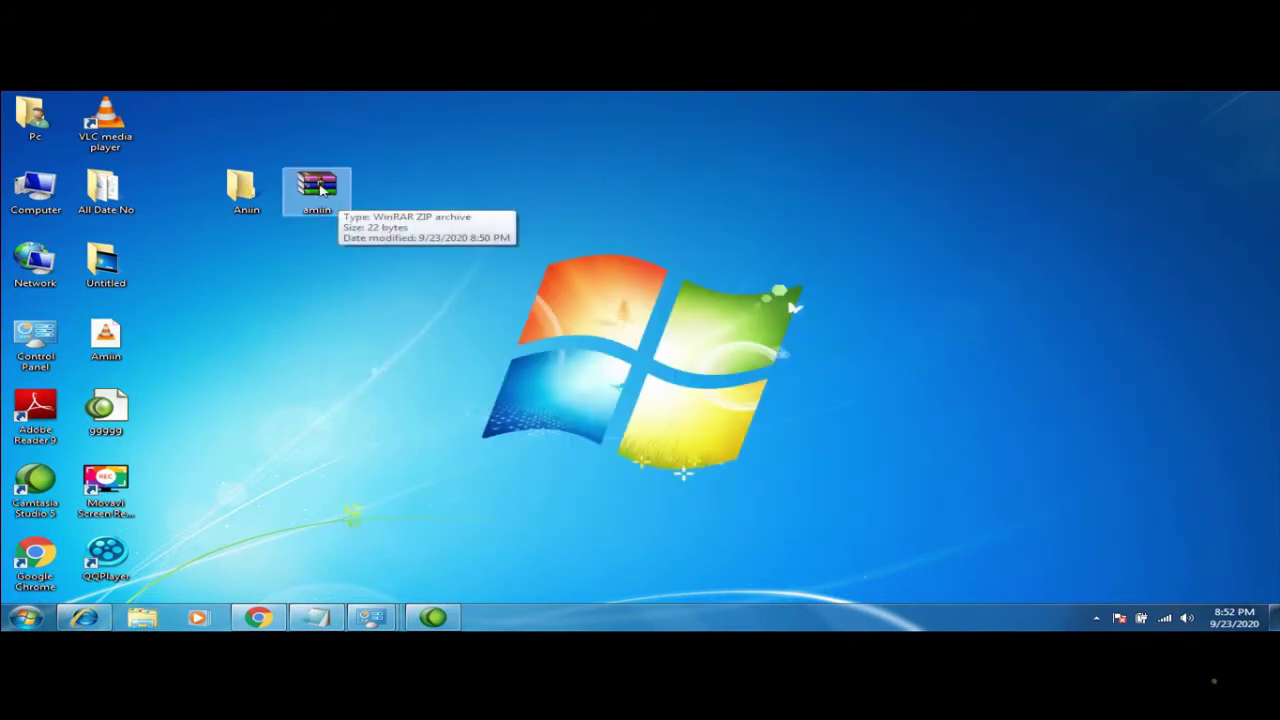
pyautogui.rightClick(320, 187)
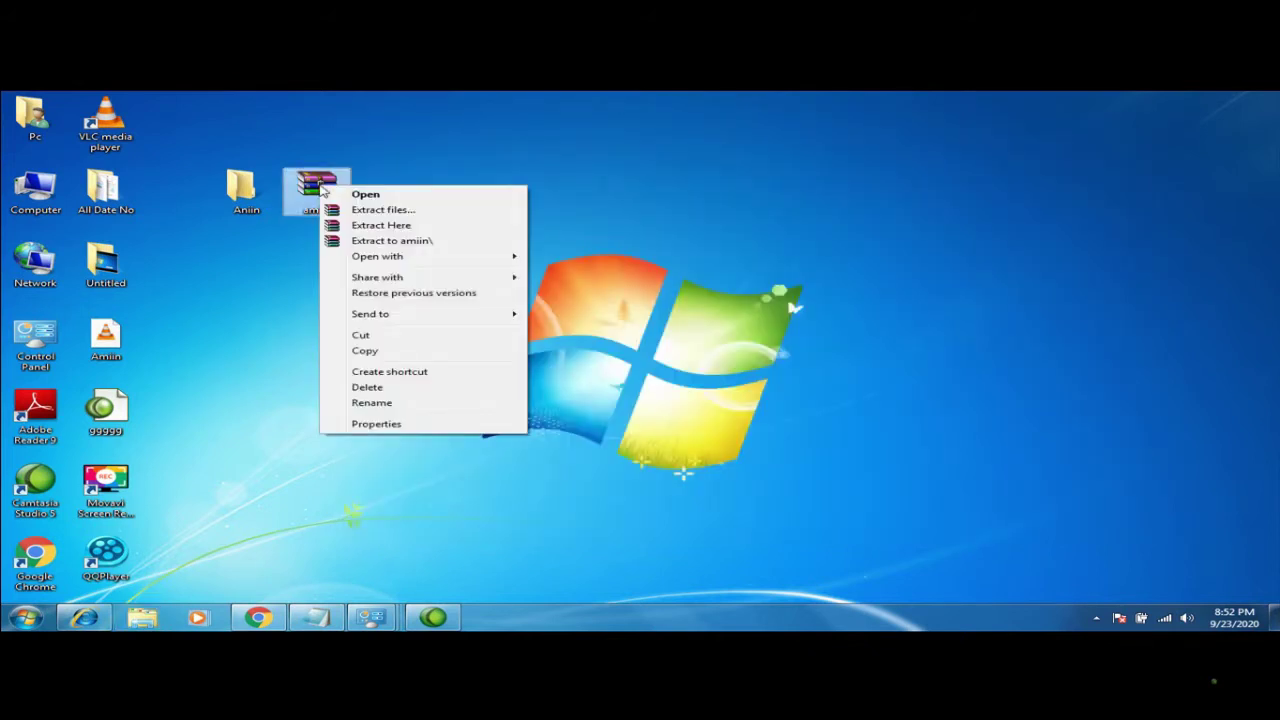
# Copy the amiin archive, paste it with Ctrl+V inside Aniin, and close the window
pyautogui.click(366, 351)
pyautogui.click(245, 180)
pyautogui.doubleClick(245, 180)
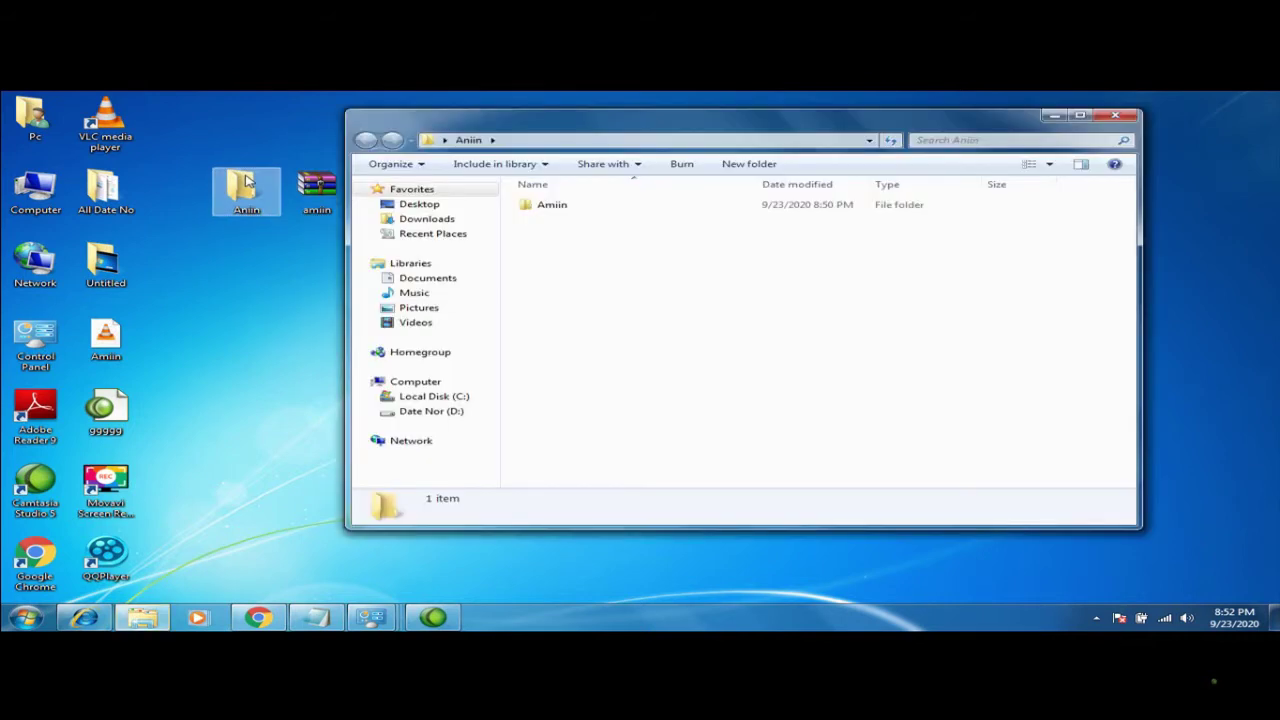
pyautogui.hotkey('ctrl', 'v')
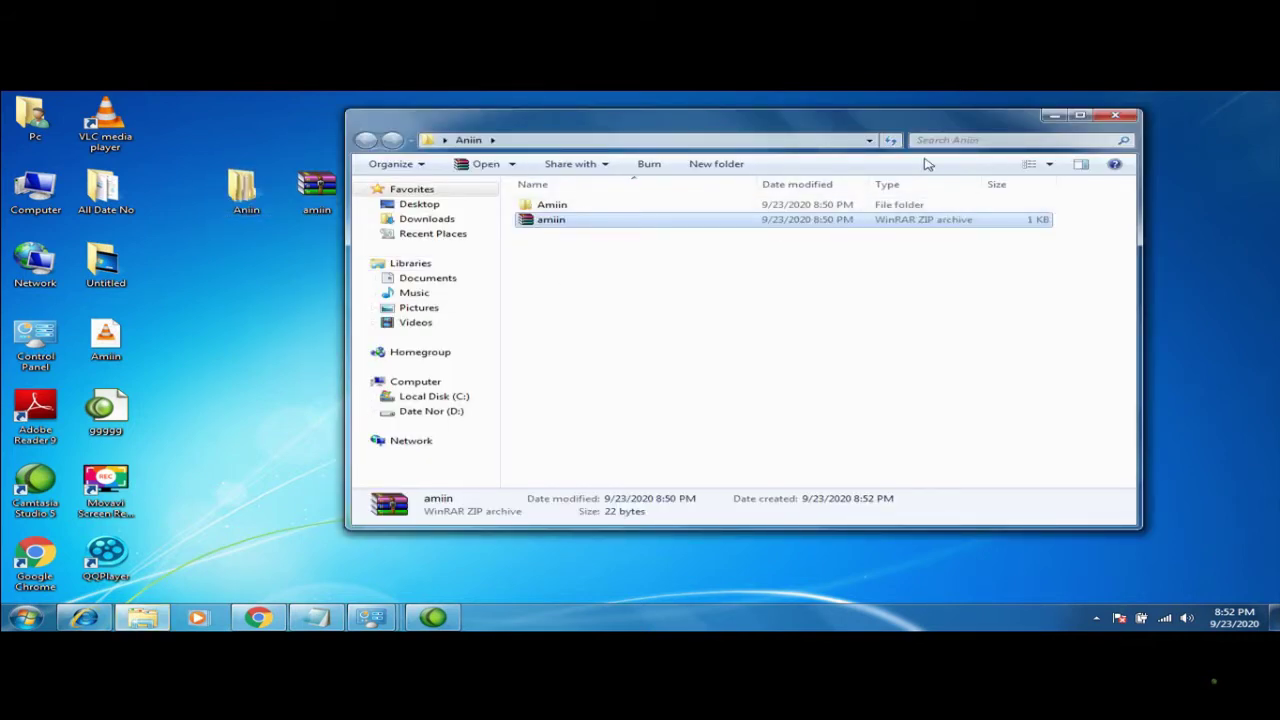
pyautogui.click(1112, 117)
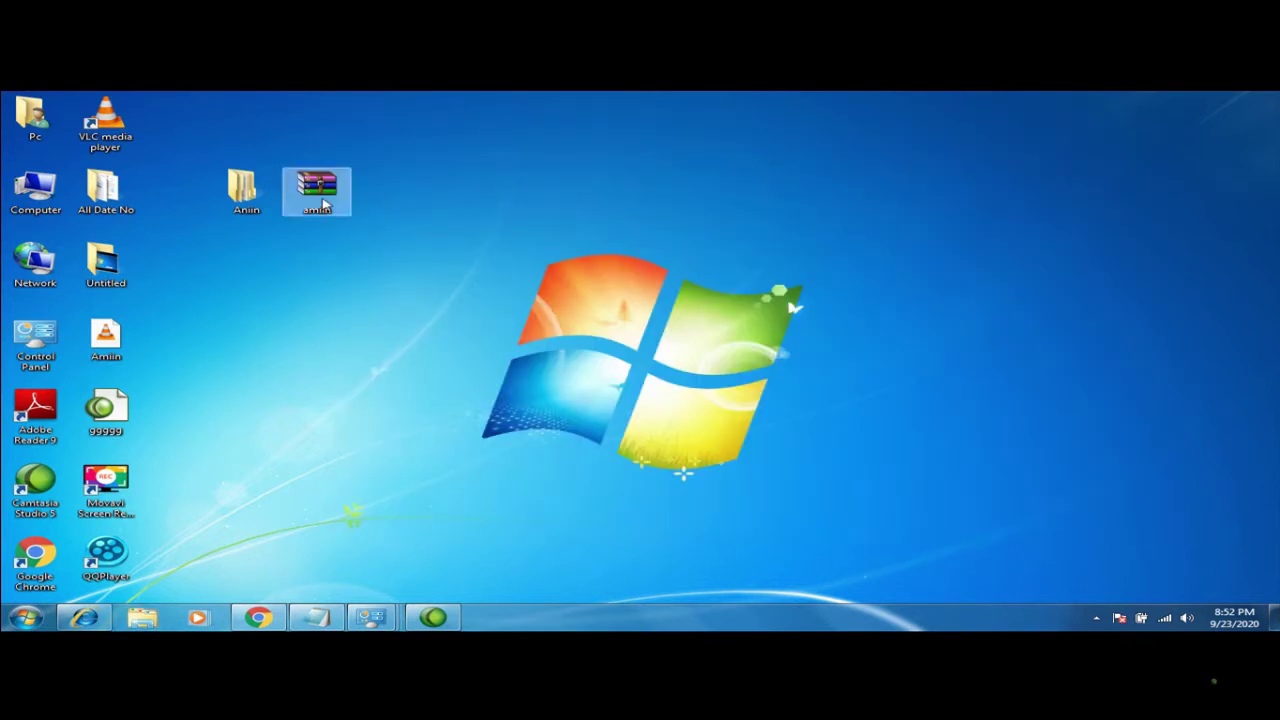
# Place the Aniin folder to the right of the amiin archive and nudge the archive left
pyautogui.moveTo(323, 204); pyautogui.dragTo(432, 229)
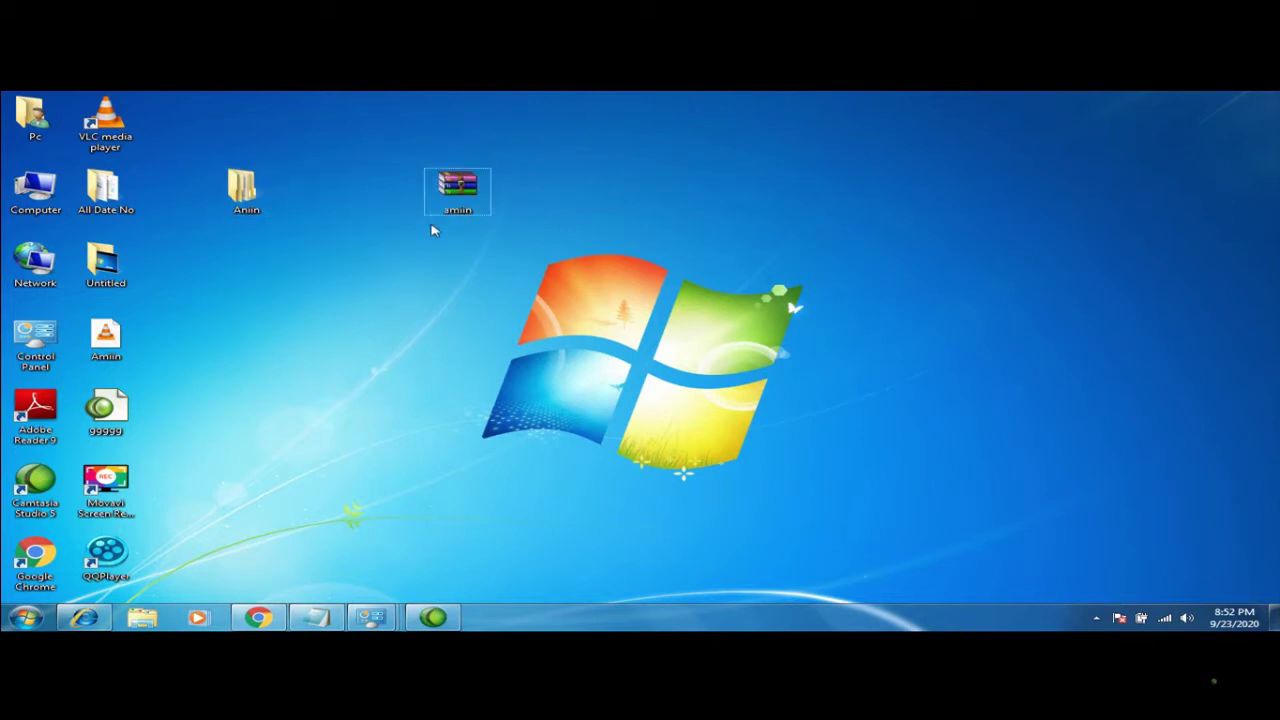
pyautogui.moveTo(274, 186); pyautogui.dragTo(612, 180)
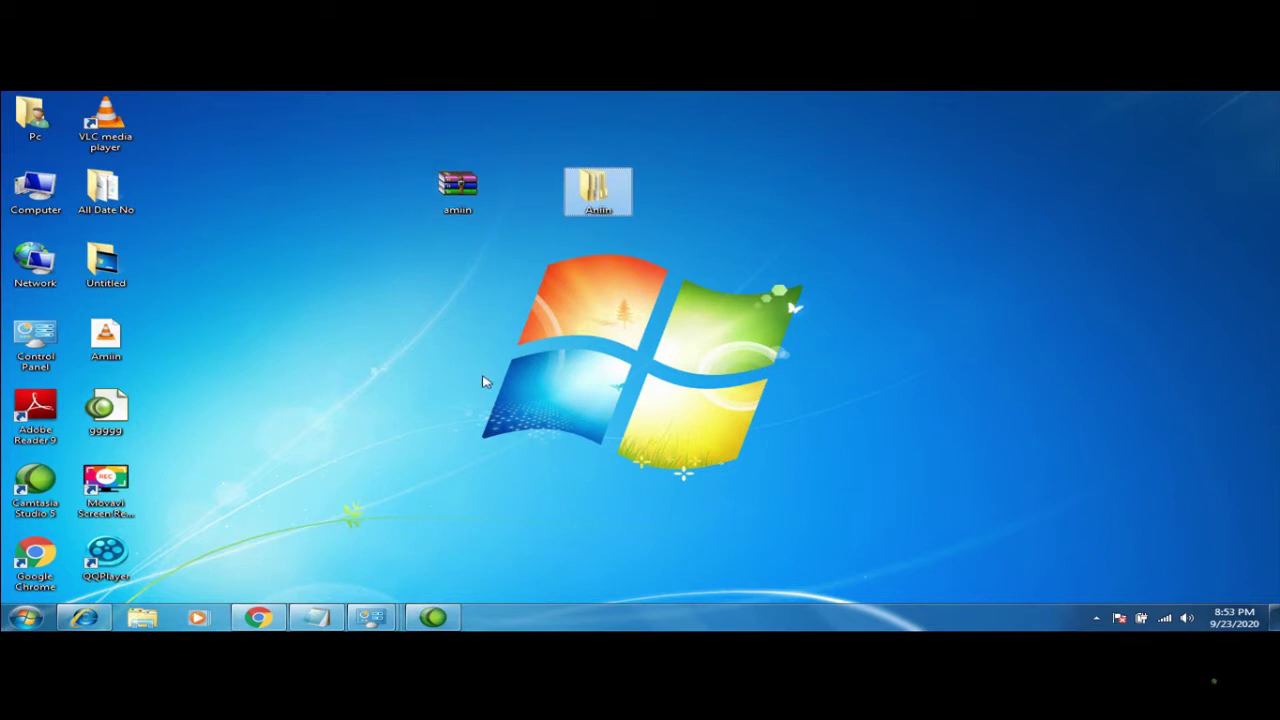
pyautogui.click(460, 205)
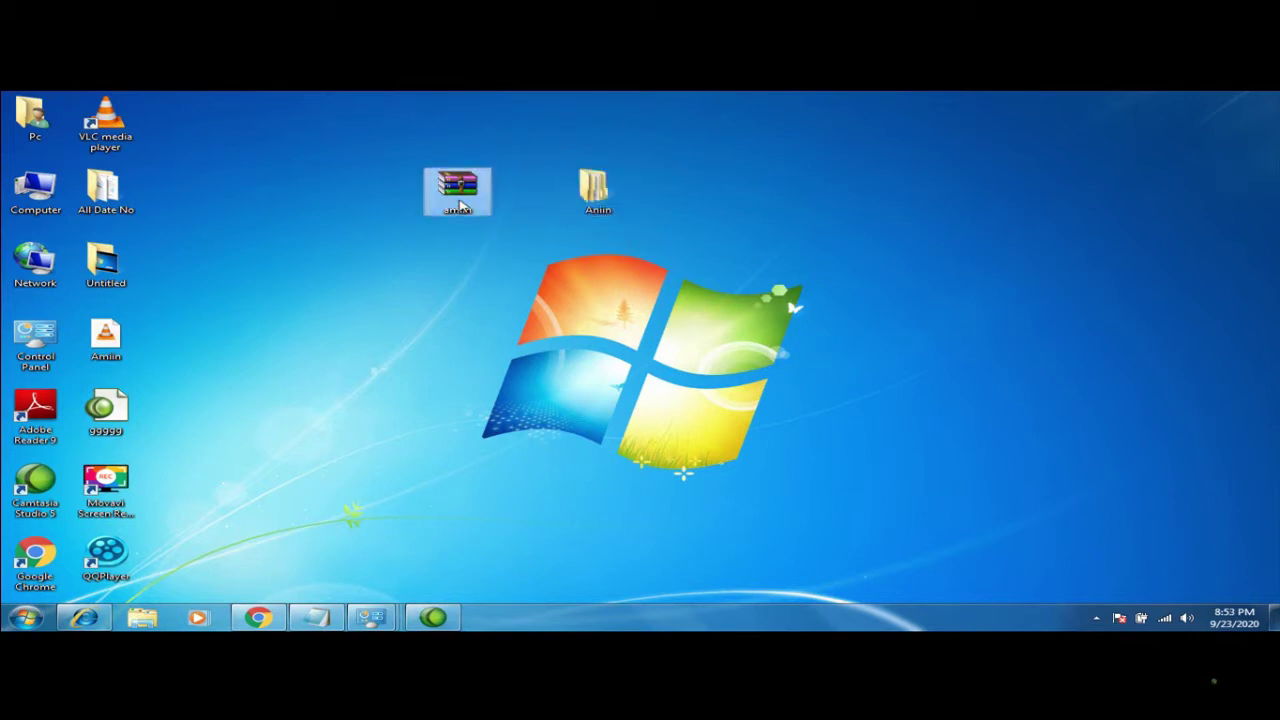
pyautogui.moveTo(460, 205); pyautogui.dragTo(397, 208)
# Try dragging the archive lower, cancel the drop menu, and select the Aniin folder
pyautogui.click(529, 198)
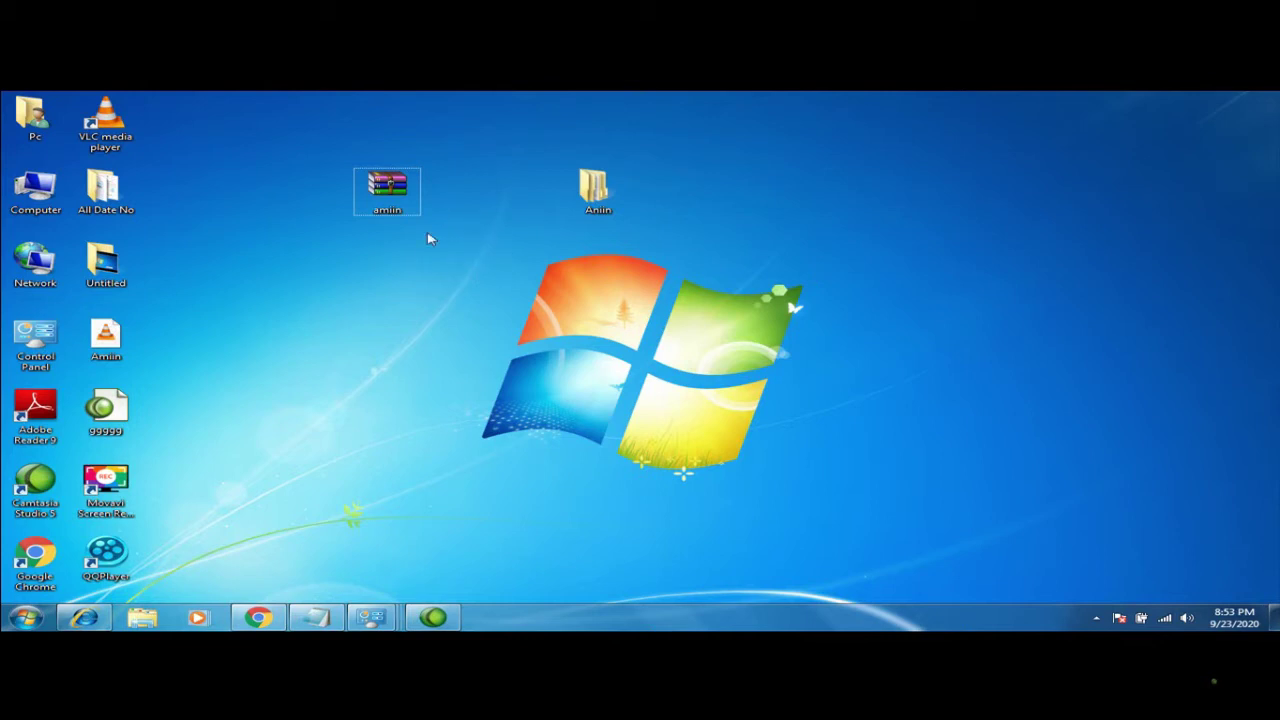
pyautogui.moveTo(394, 205); pyautogui.dragTo(441, 192)
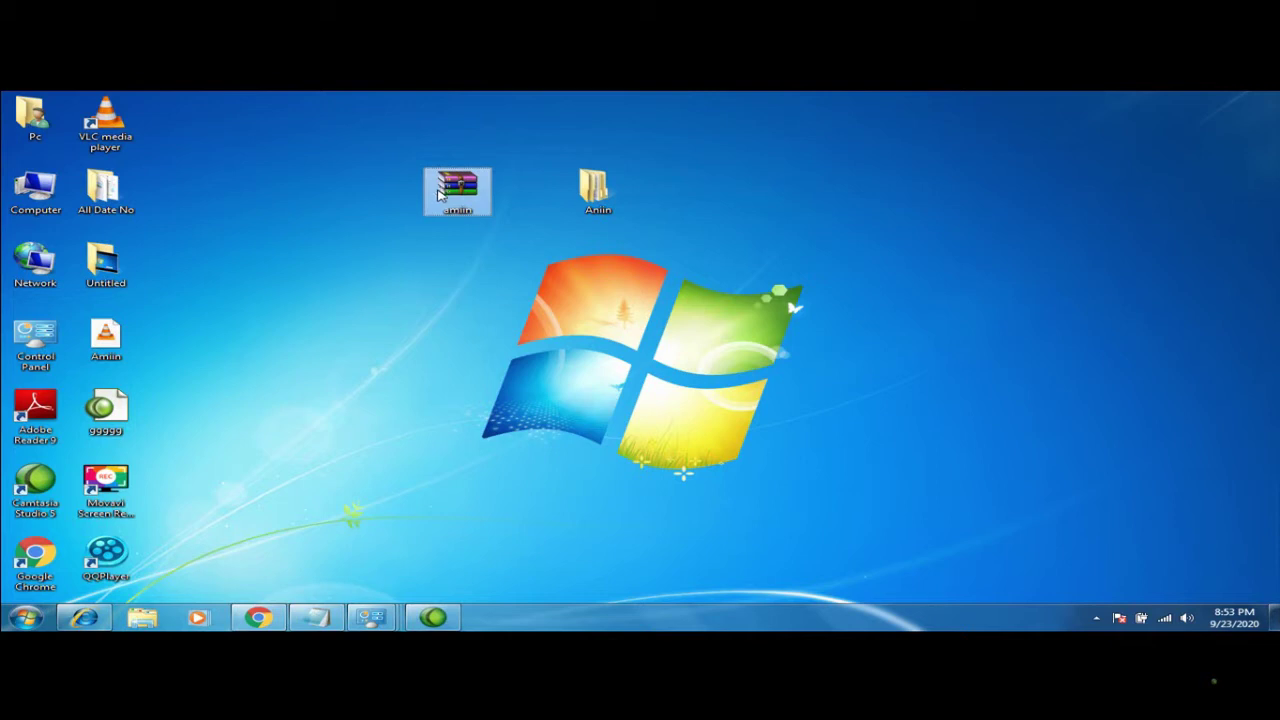
pyautogui.rightClick(438, 248)
pyautogui.click(582, 203)
pyautogui.click(582, 203)
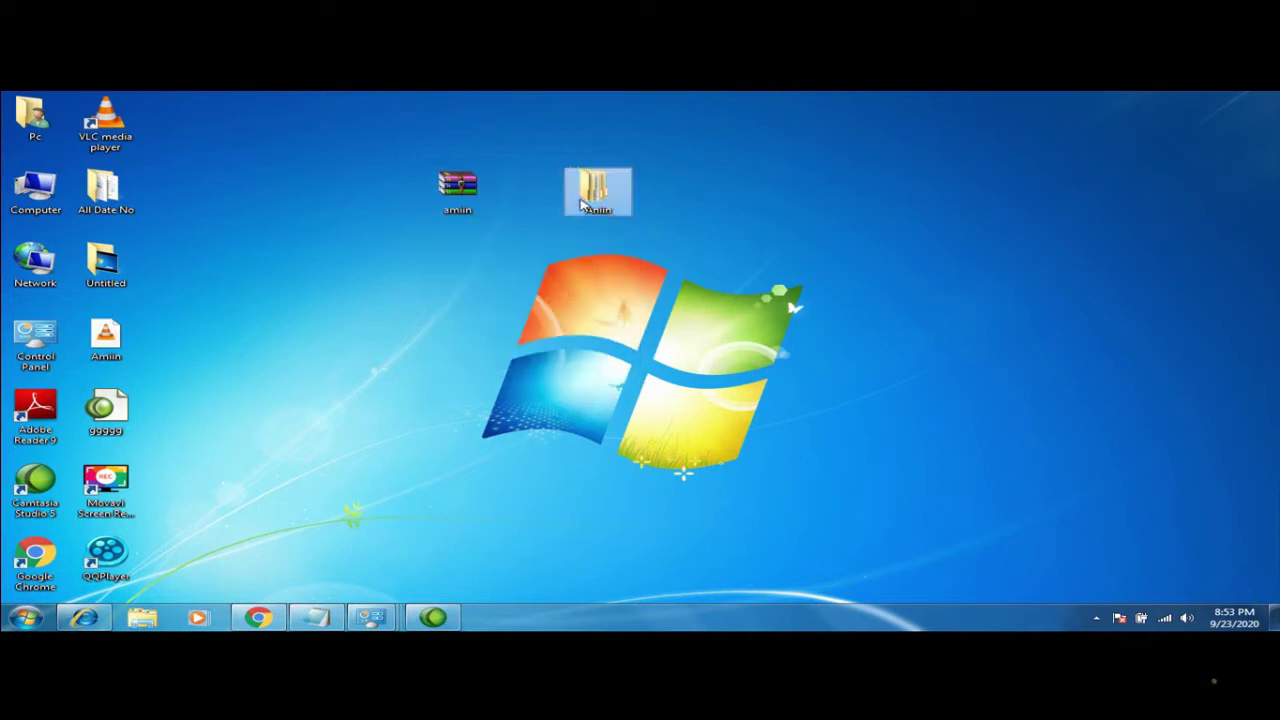
pyautogui.rightClick(597, 218)
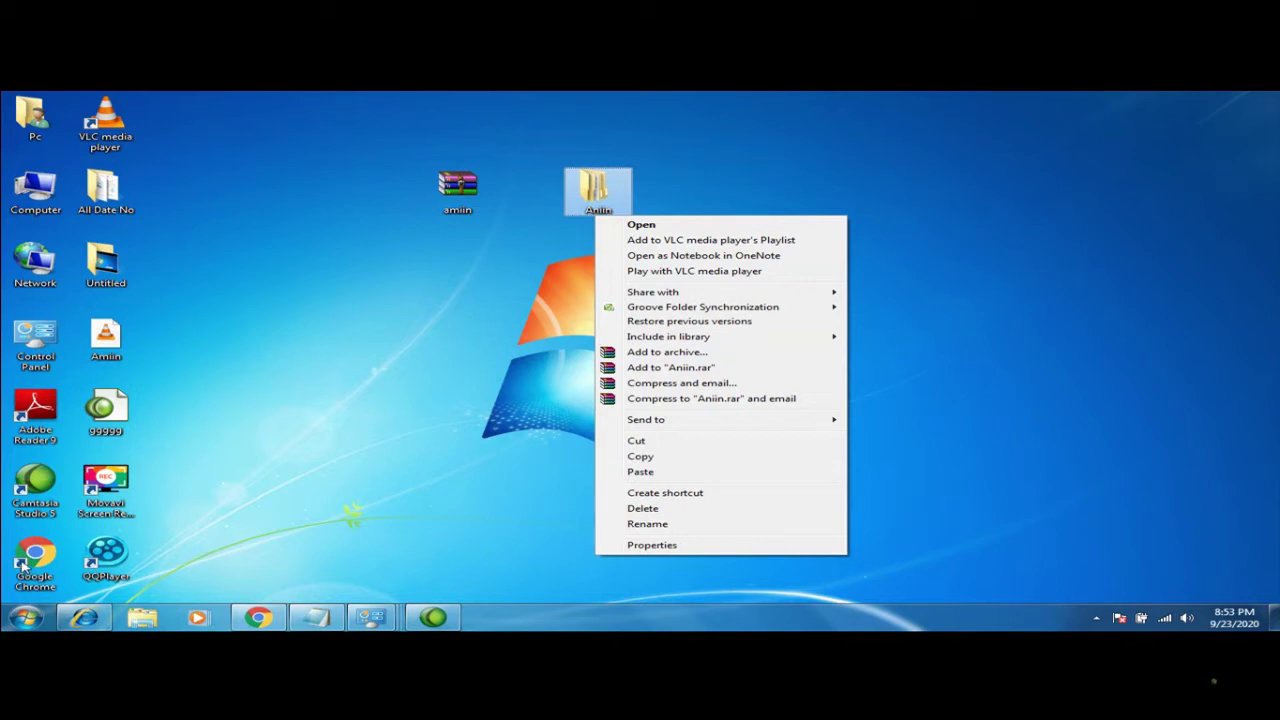
pyautogui.click(368, 361)
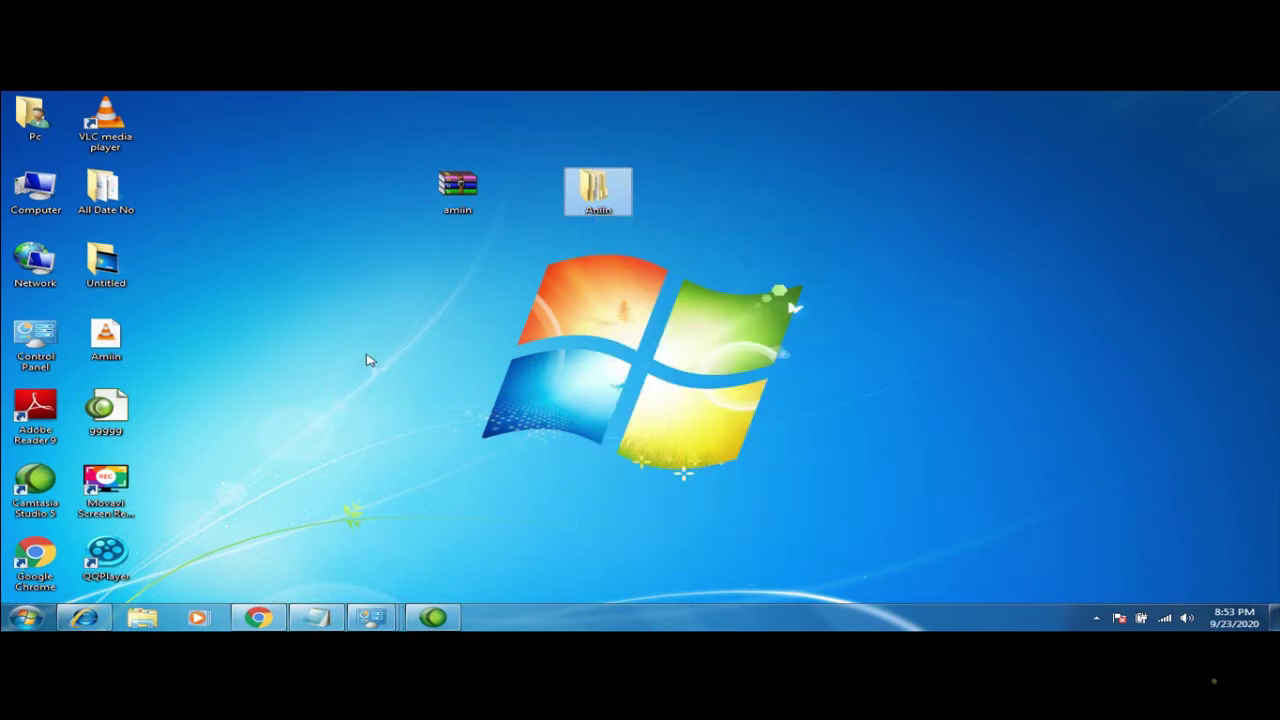
pyautogui.rightClick(591, 185)
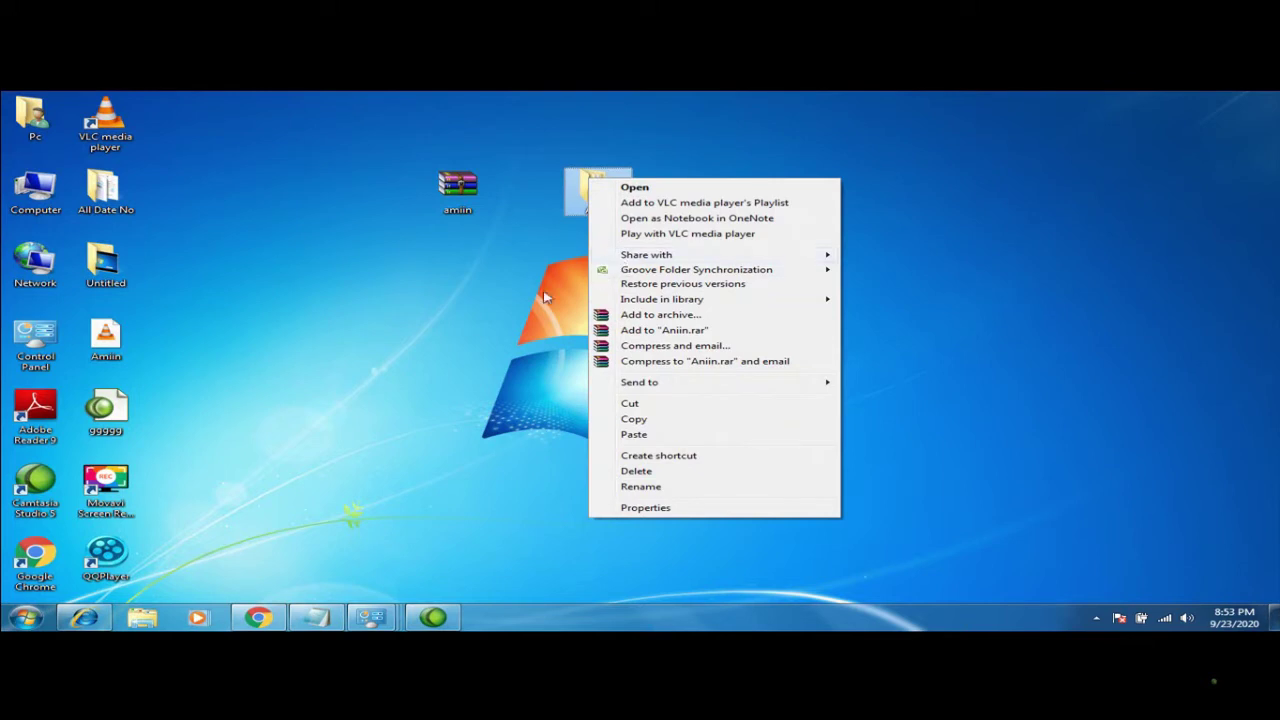
pyautogui.click(524, 303)
pyautogui.click(524, 303)
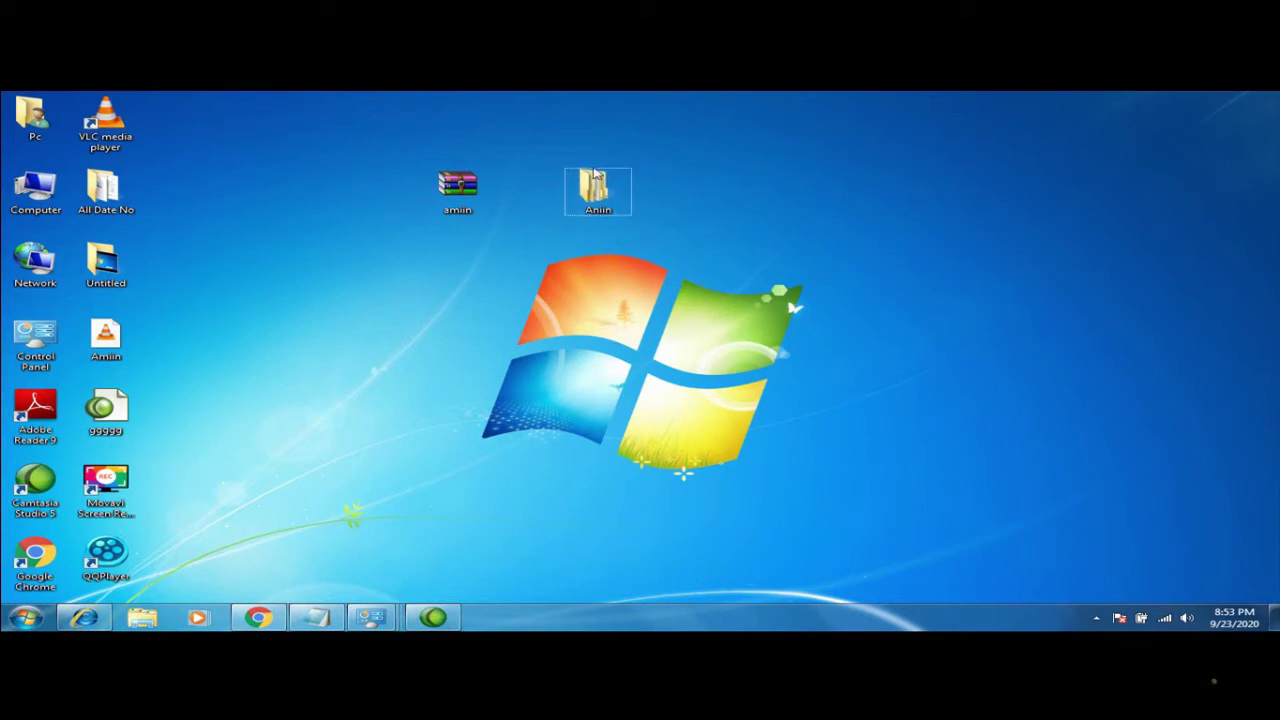
pyautogui.rightClick(589, 200)
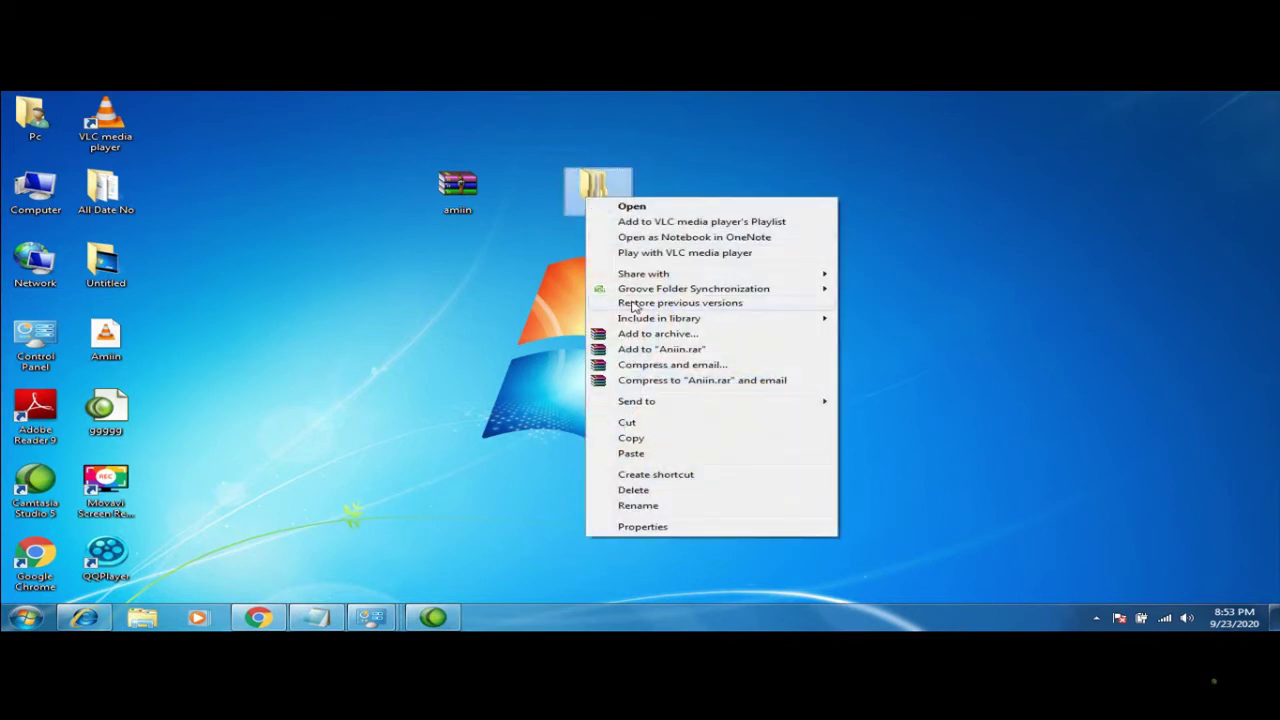
pyautogui.click(486, 317)
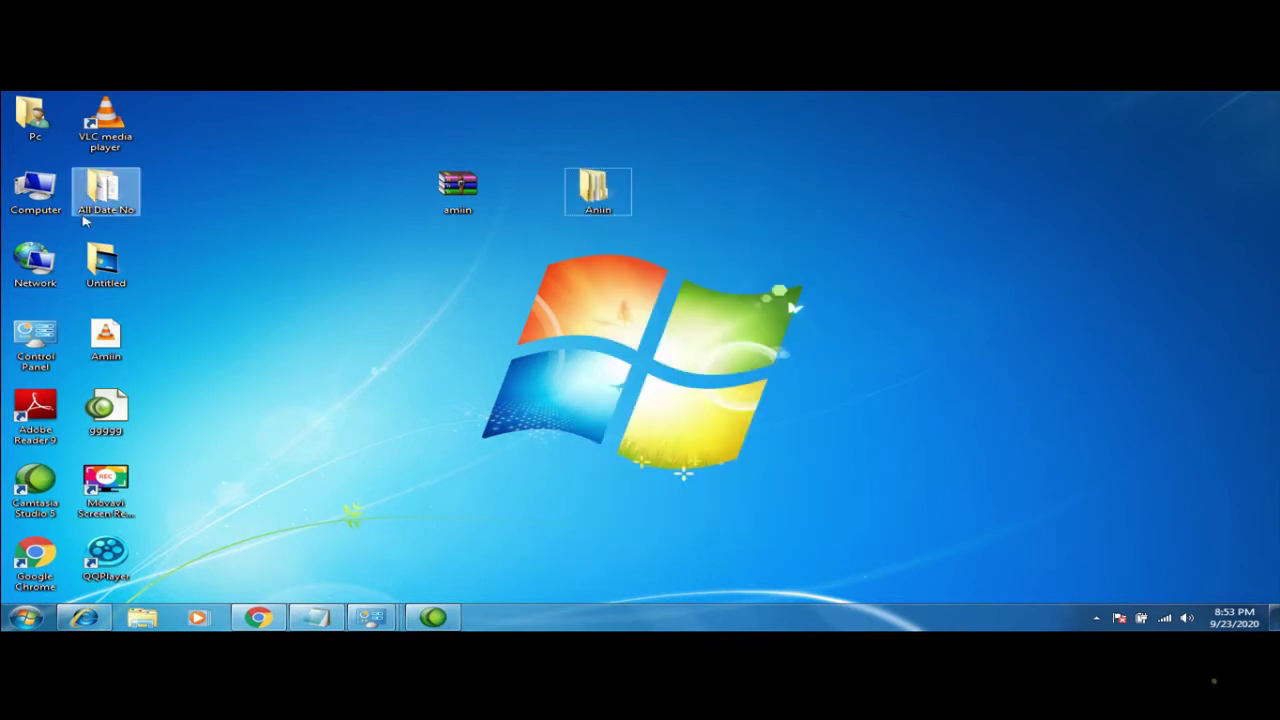
pyautogui.doubleClick(47, 200)
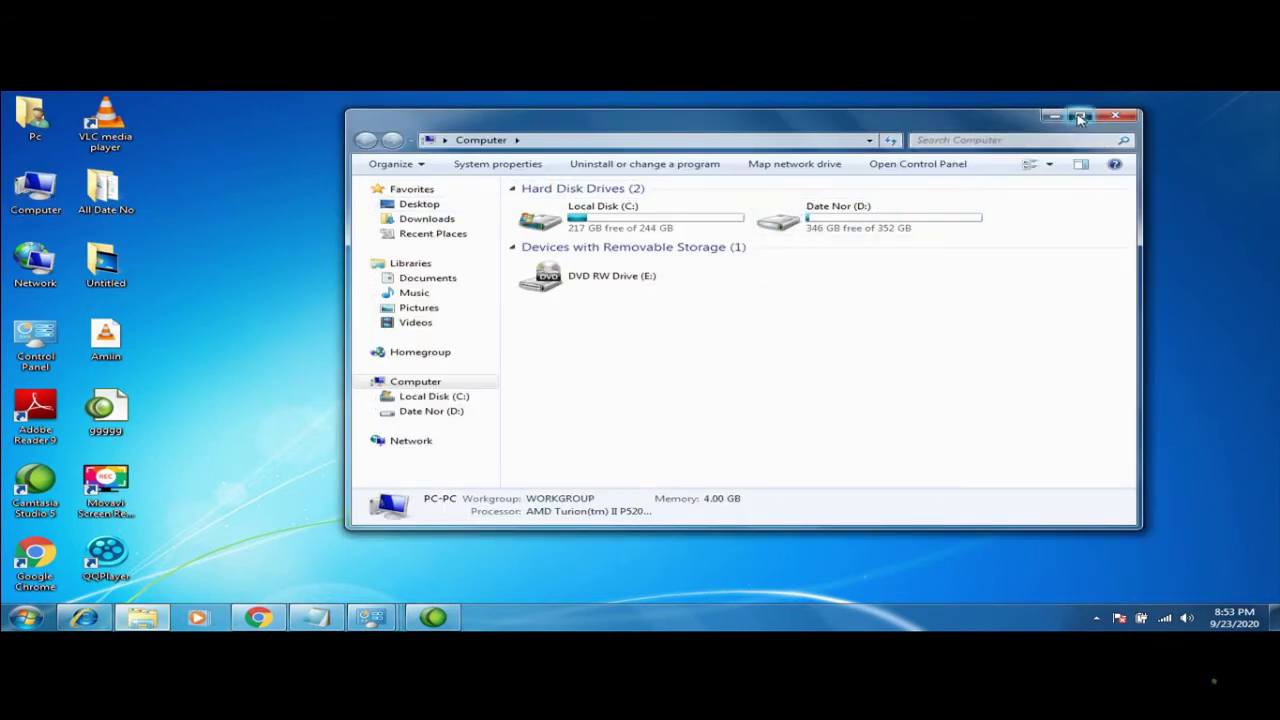
pyautogui.click(1080, 115)
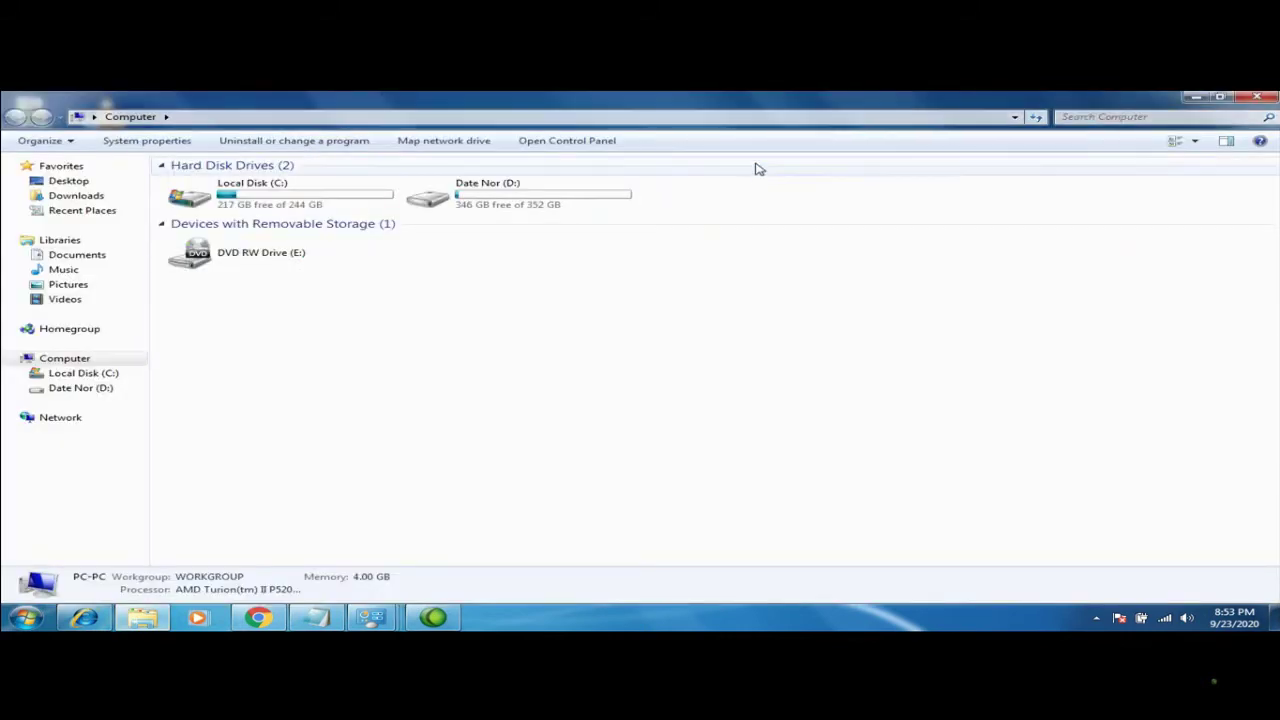
pyautogui.click(1257, 97)
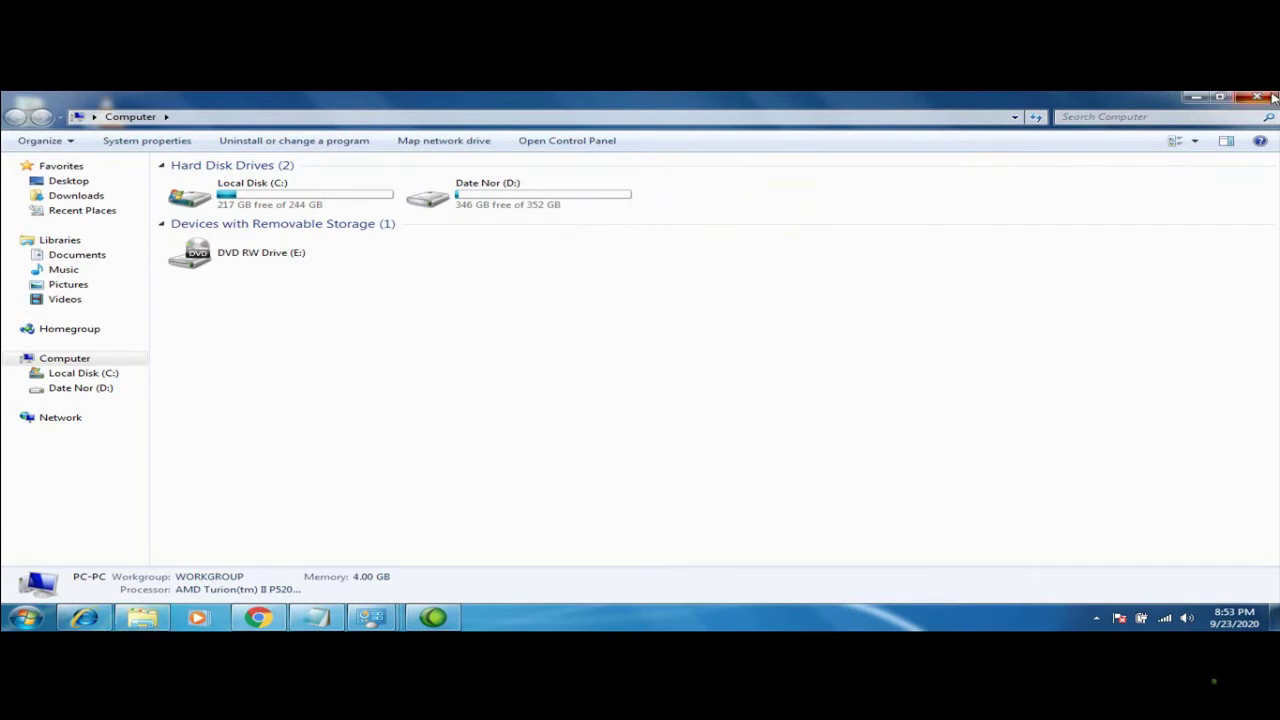
# Delete the Aniin folder to the Recycle Bin, then start renaming the amiin archive
pyautogui.rightClick(611, 178)
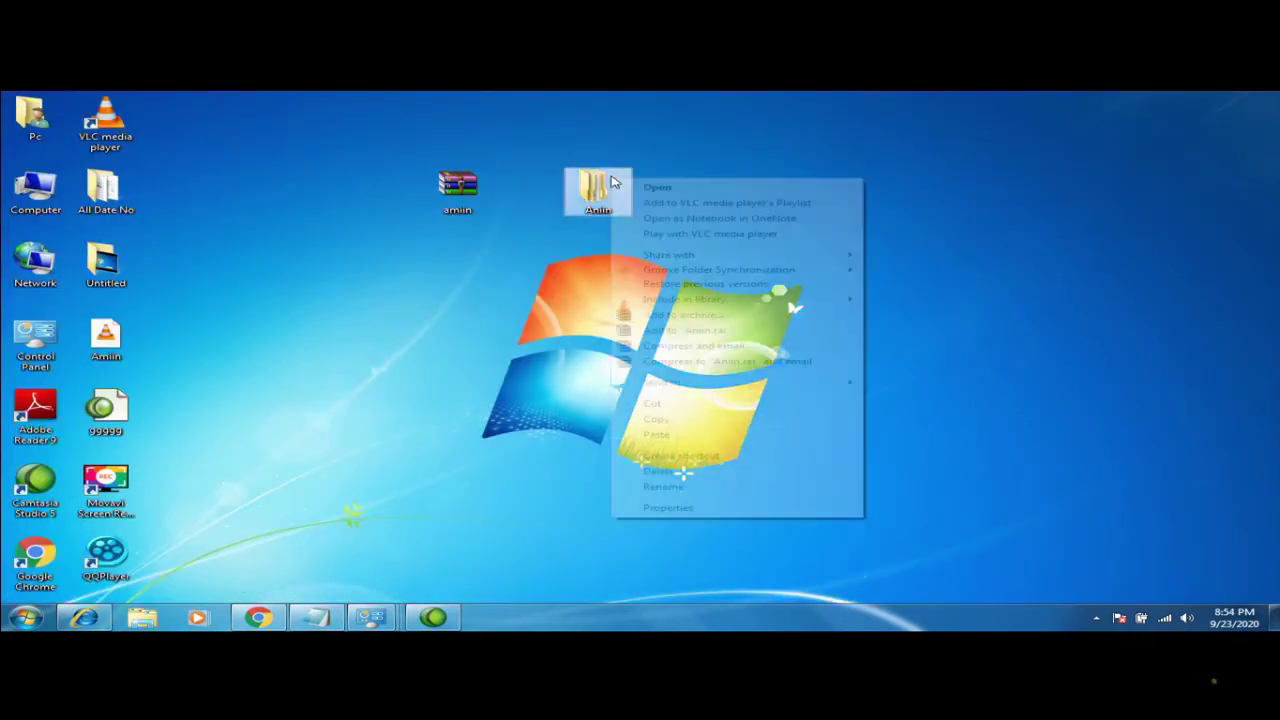
pyautogui.click(662, 470)
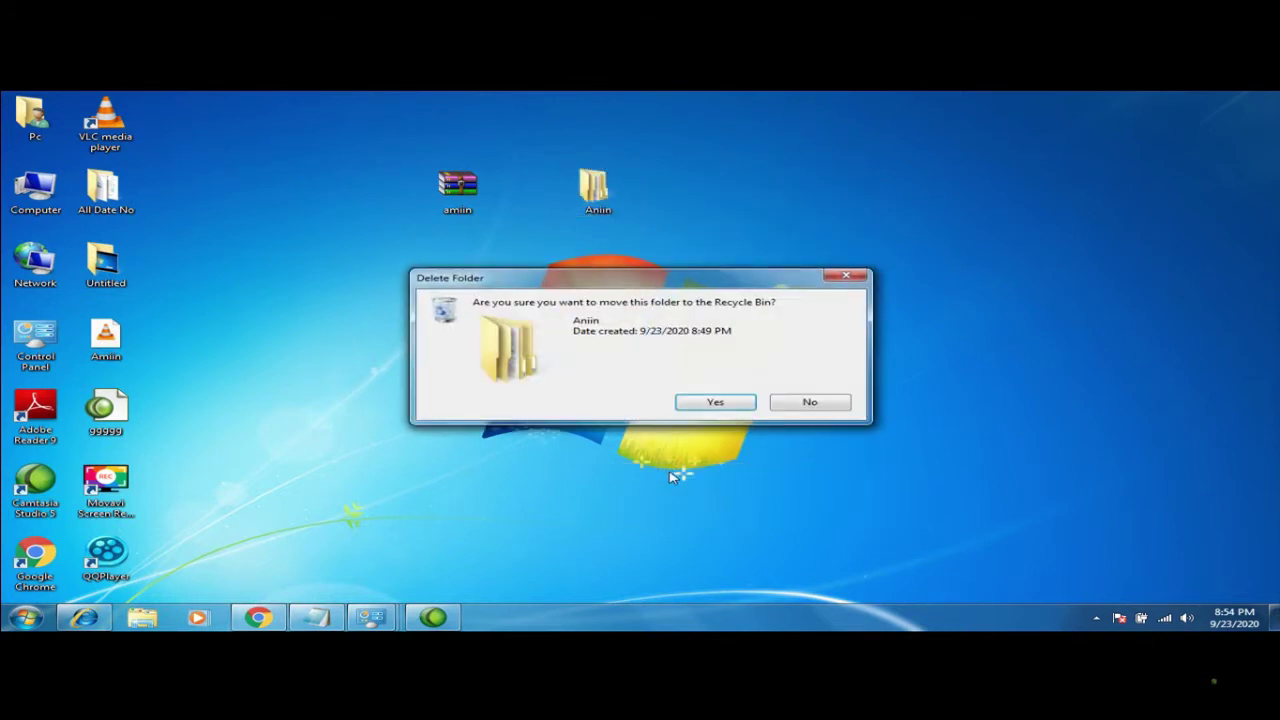
pyautogui.click(697, 408)
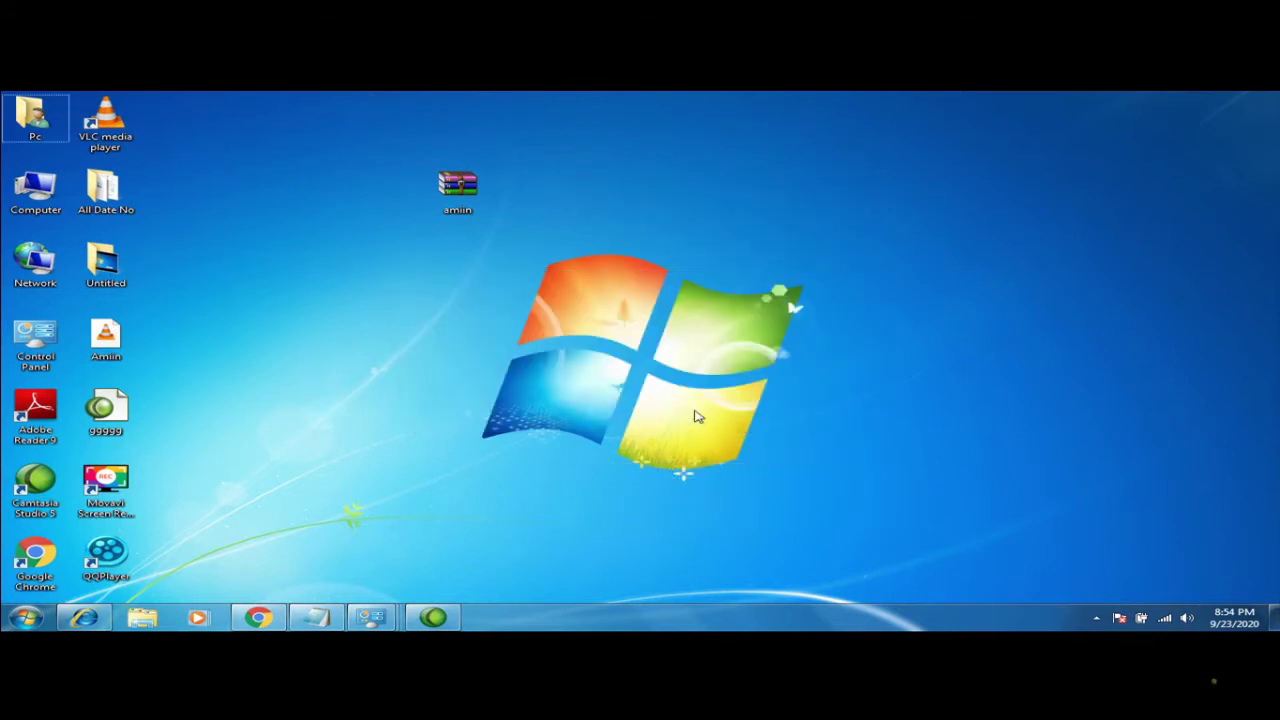
pyautogui.rightClick(466, 194)
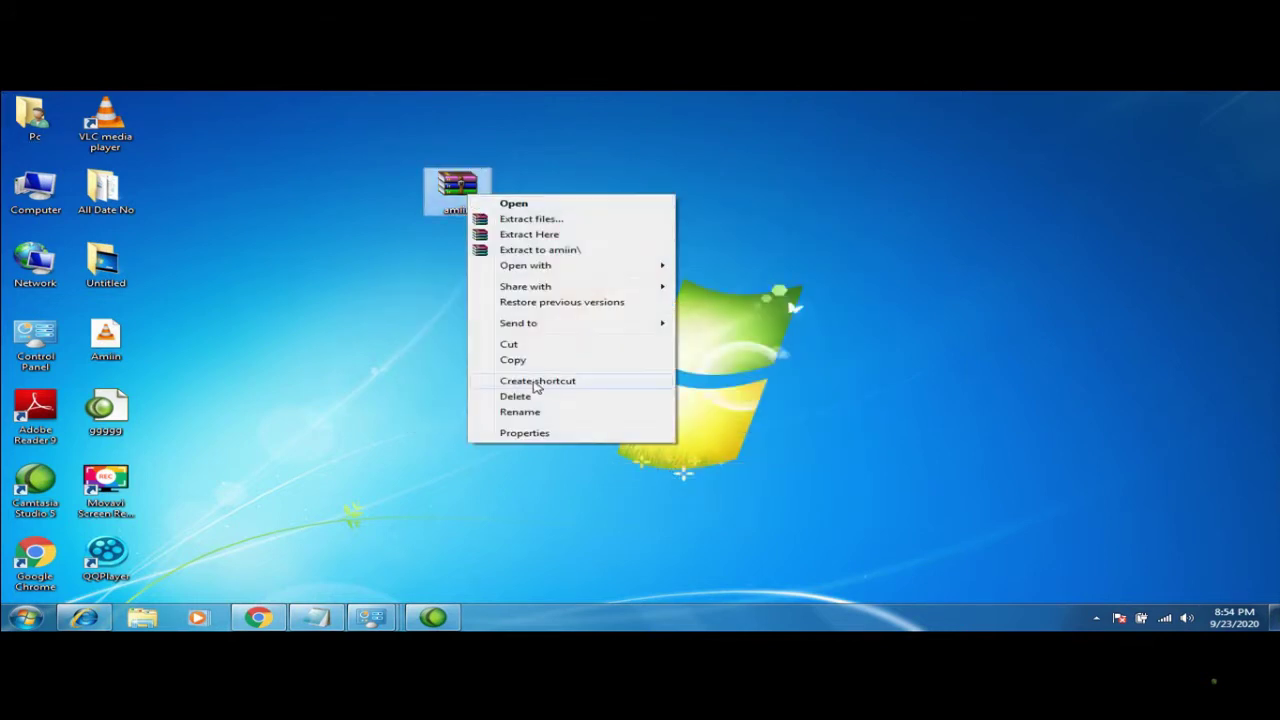
pyautogui.click(519, 412)
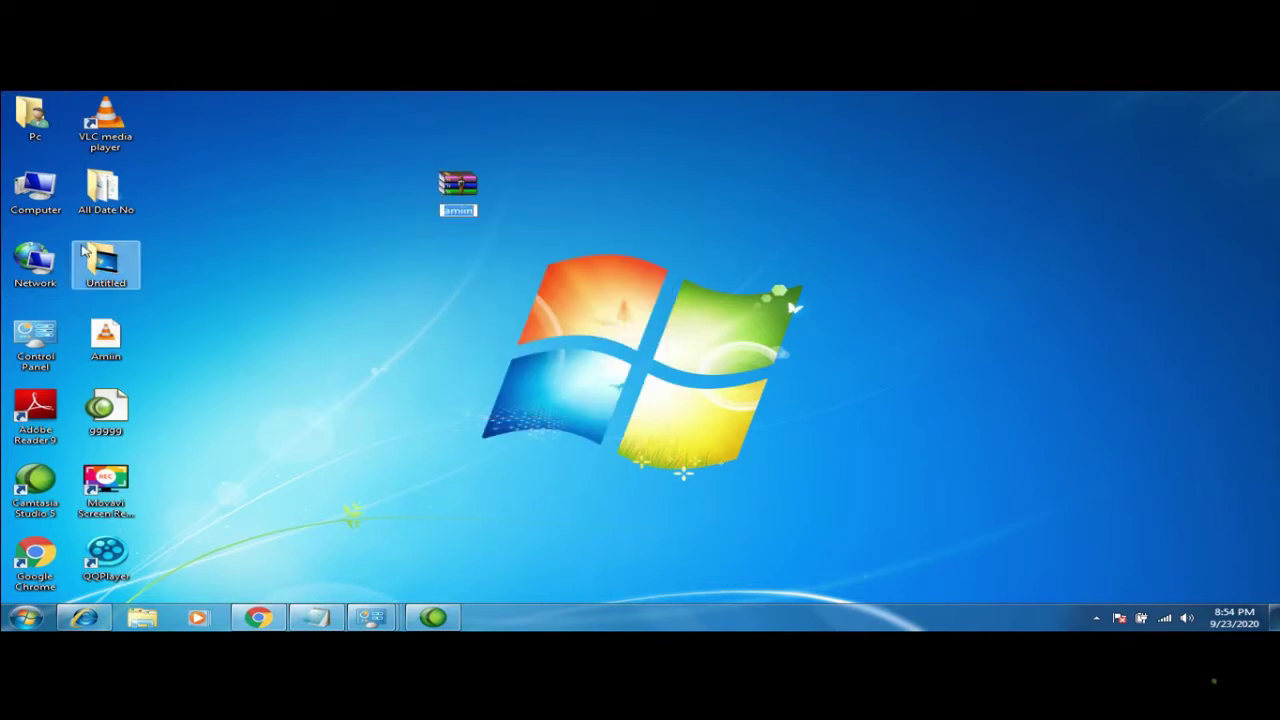
# From the Computer window's address bar, run a web search for 'amiin'
pyautogui.doubleClick(35, 187)
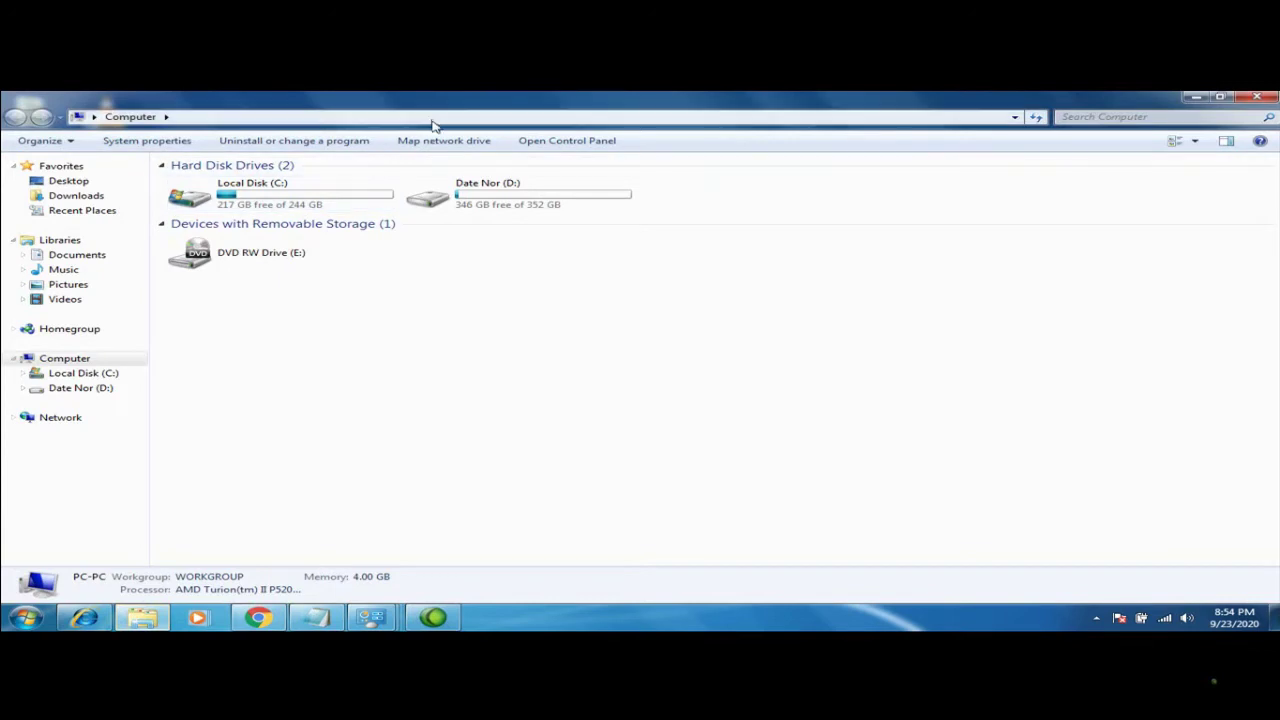
pyautogui.click(438, 116)
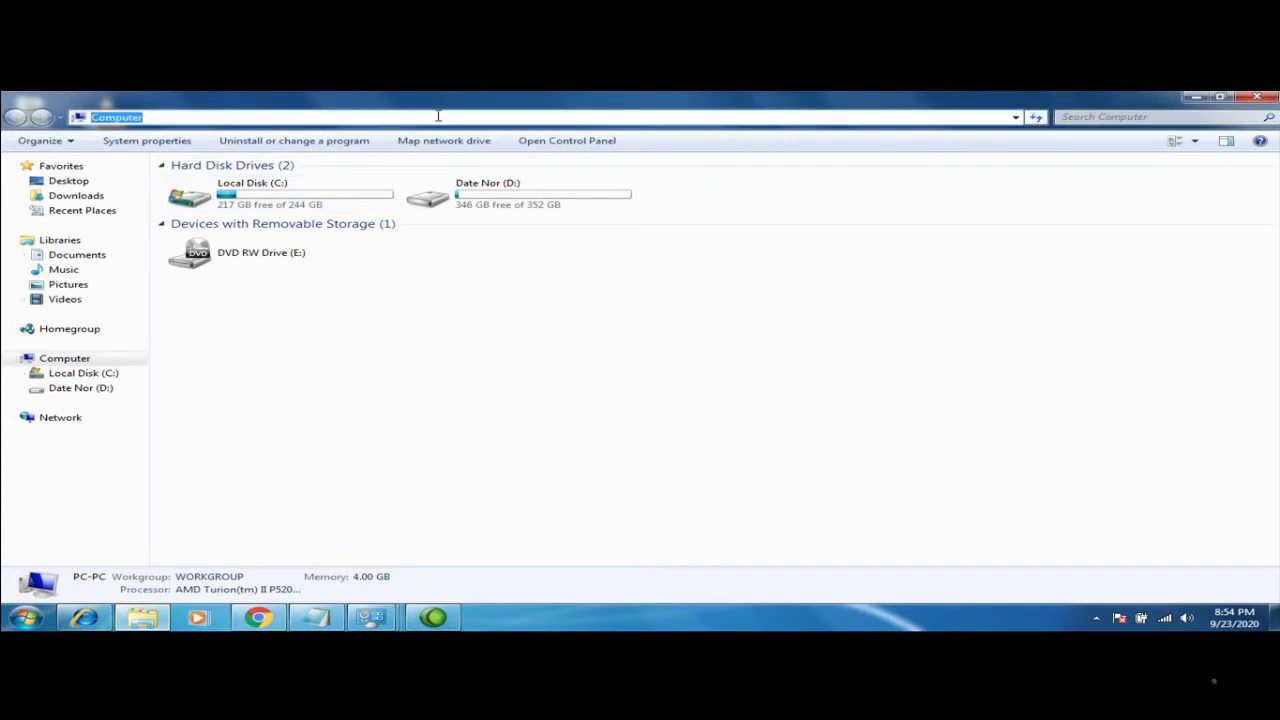
pyautogui.write('amiin')
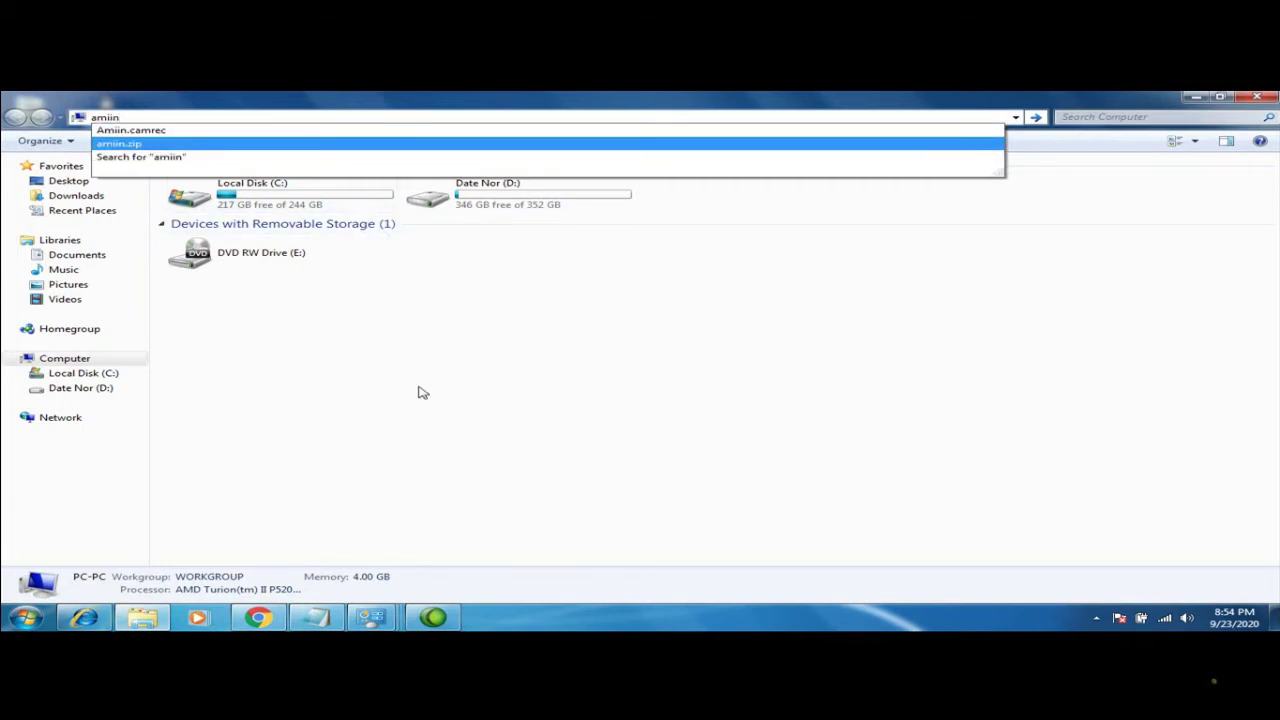
pyautogui.click(172, 160)
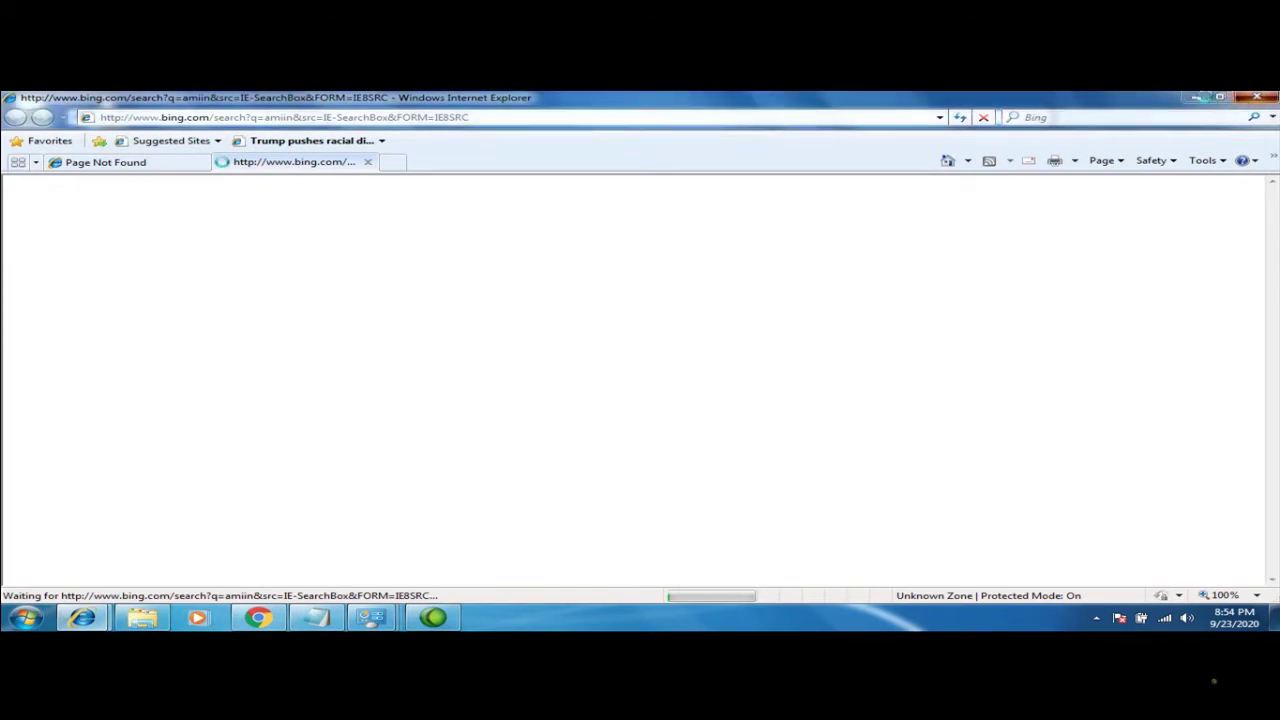
# Close Internet Explorer along with all its open tabs
pyautogui.click(1257, 97)
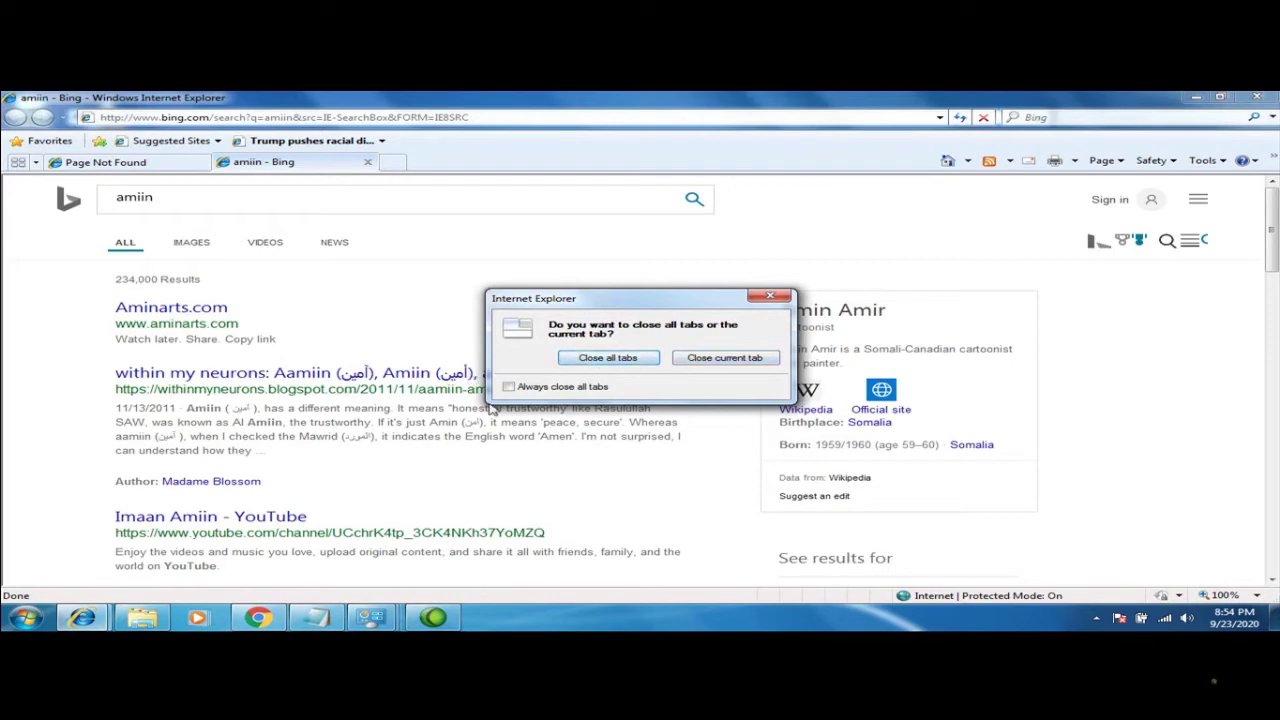
pyautogui.click(600, 358)
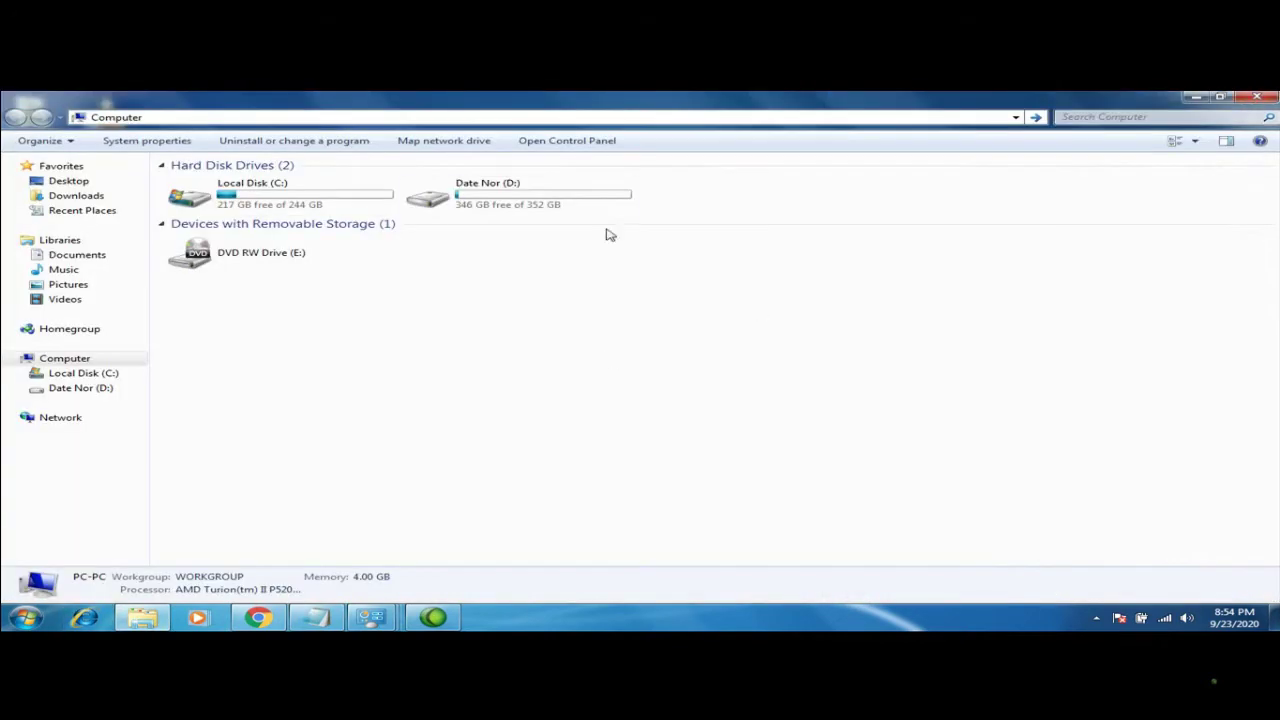
# Minimize Computer, then drag the amiin archive to the top row next to VLC media player
pyautogui.click(1195, 97)
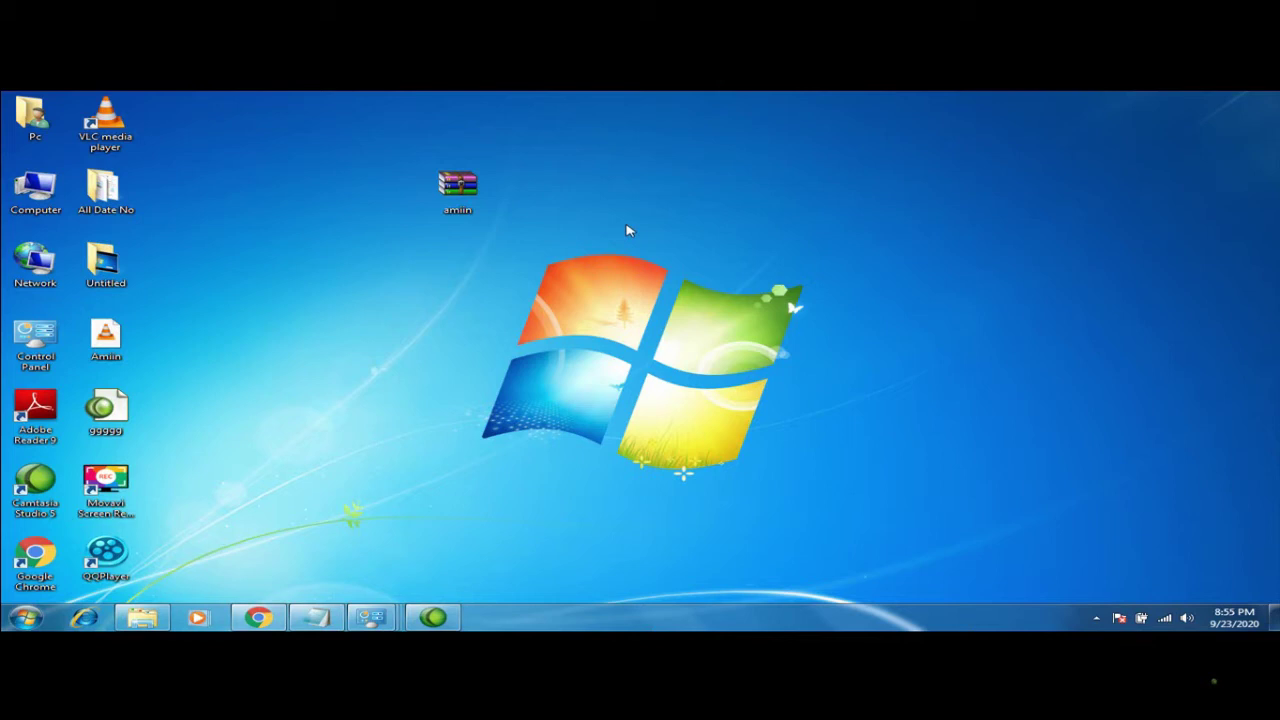
pyautogui.moveTo(457, 186); pyautogui.dragTo(190, 124)
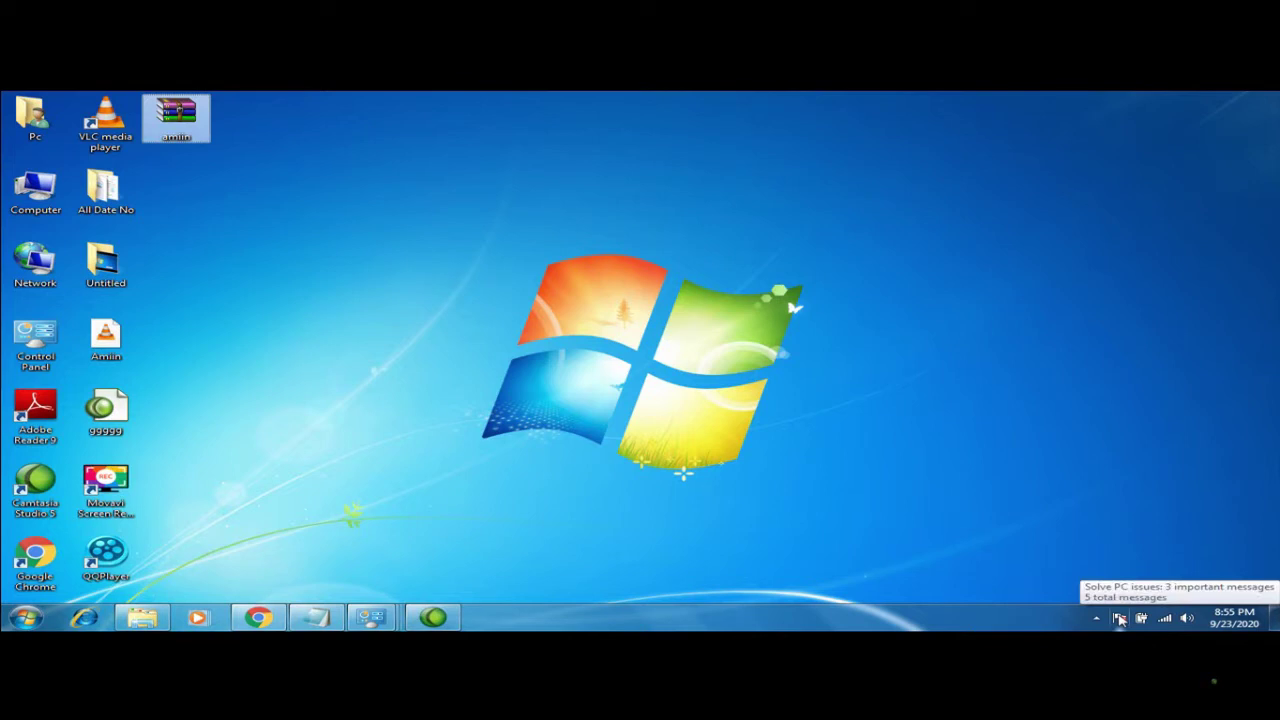
# Start a Defender update from Action Center, cancel the Windows Update settings prompt, and minimize Defender
pyautogui.click(1120, 620)
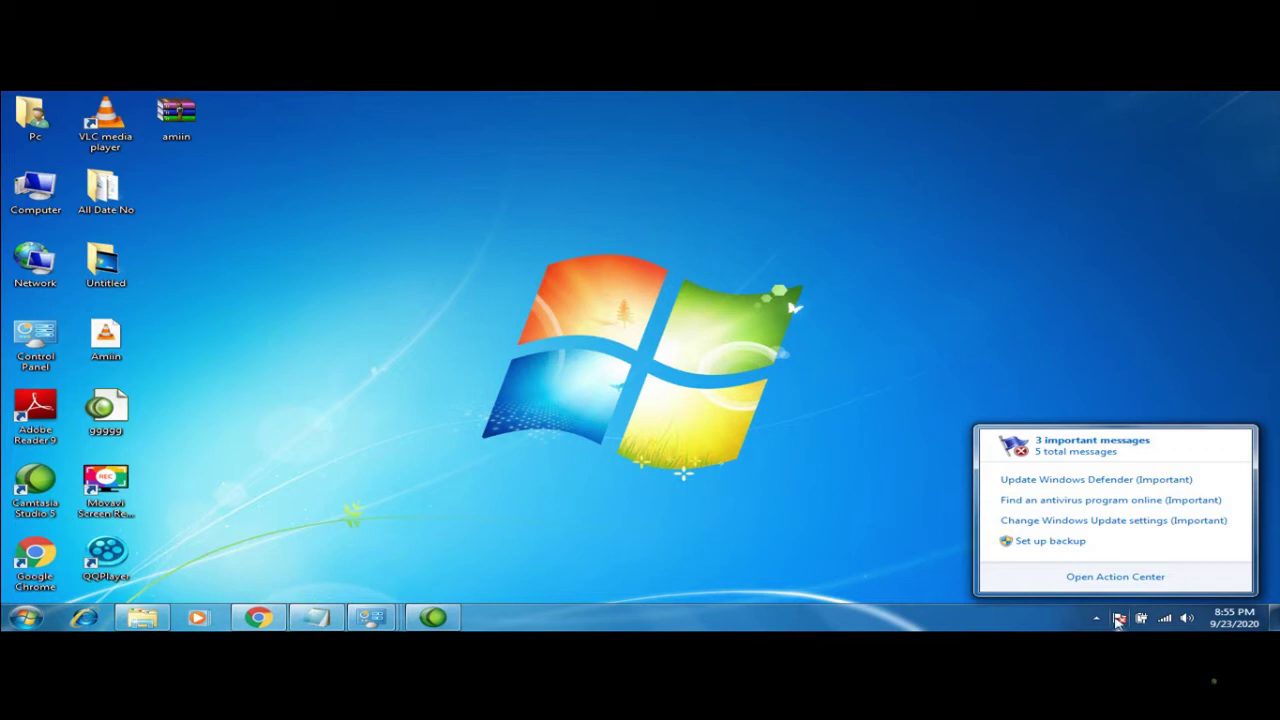
pyautogui.click(1080, 482)
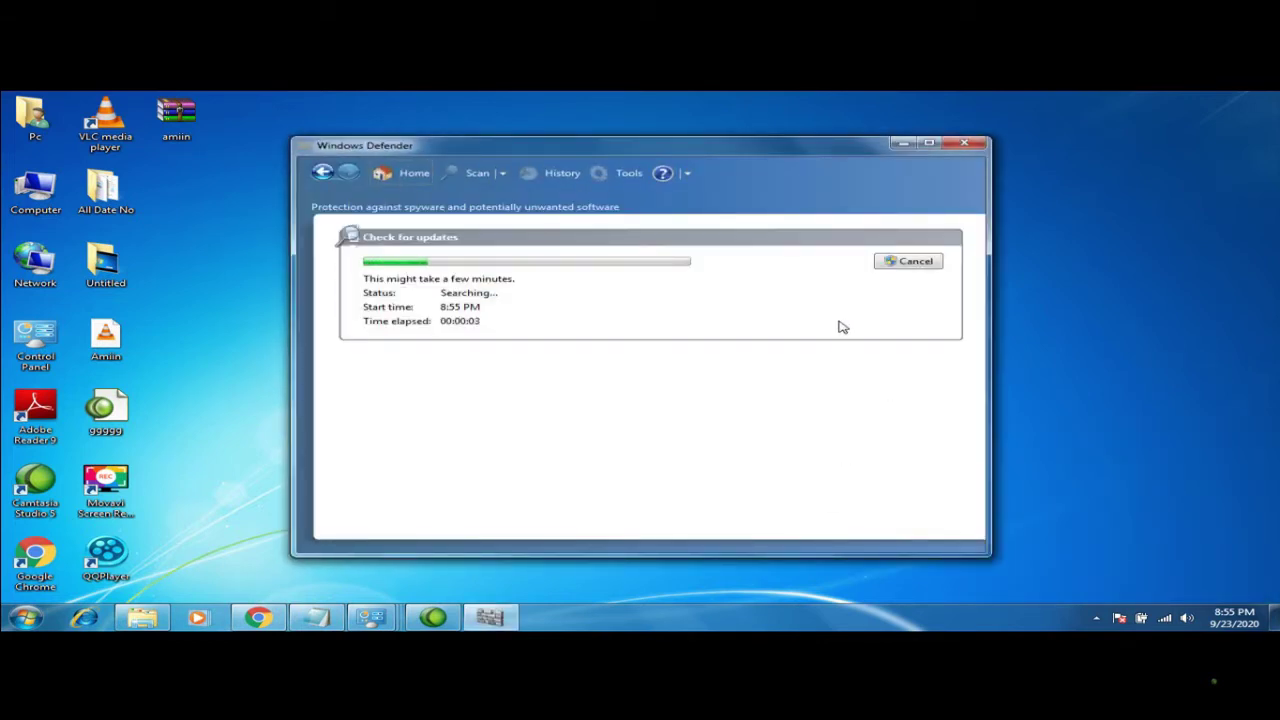
pyautogui.click(1120, 618)
pyautogui.click(1071, 523)
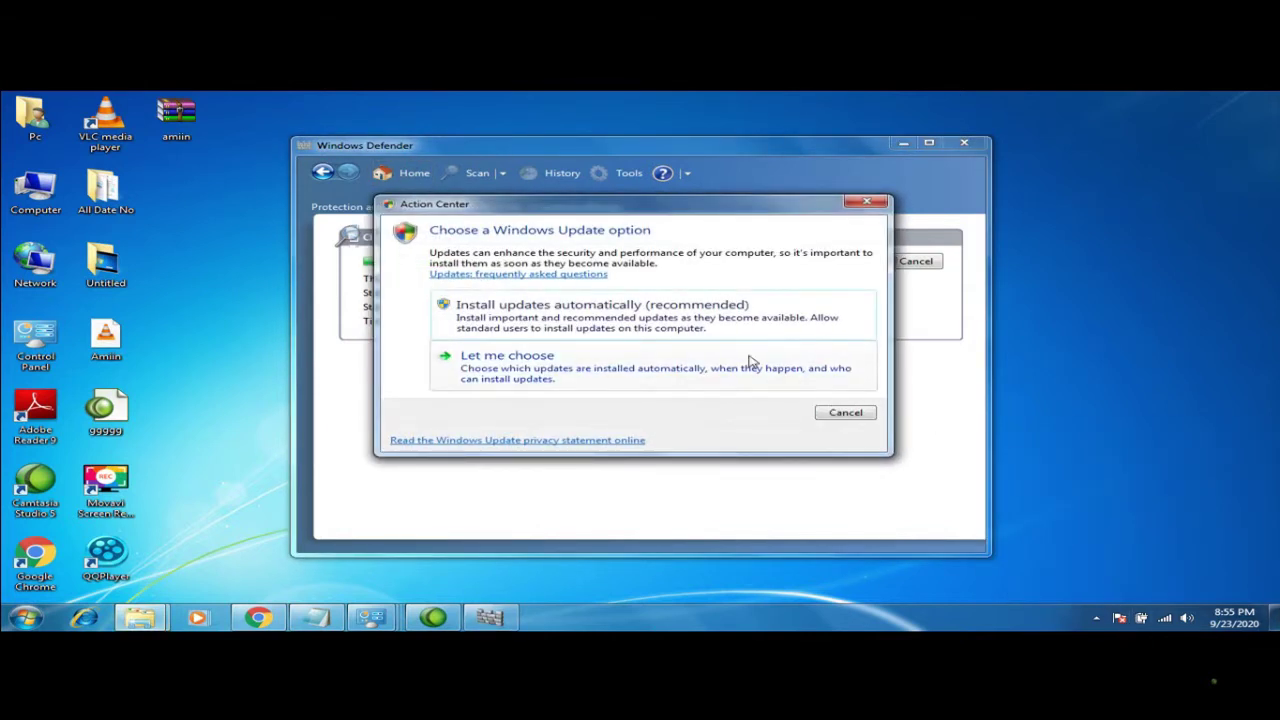
pyautogui.click(694, 325)
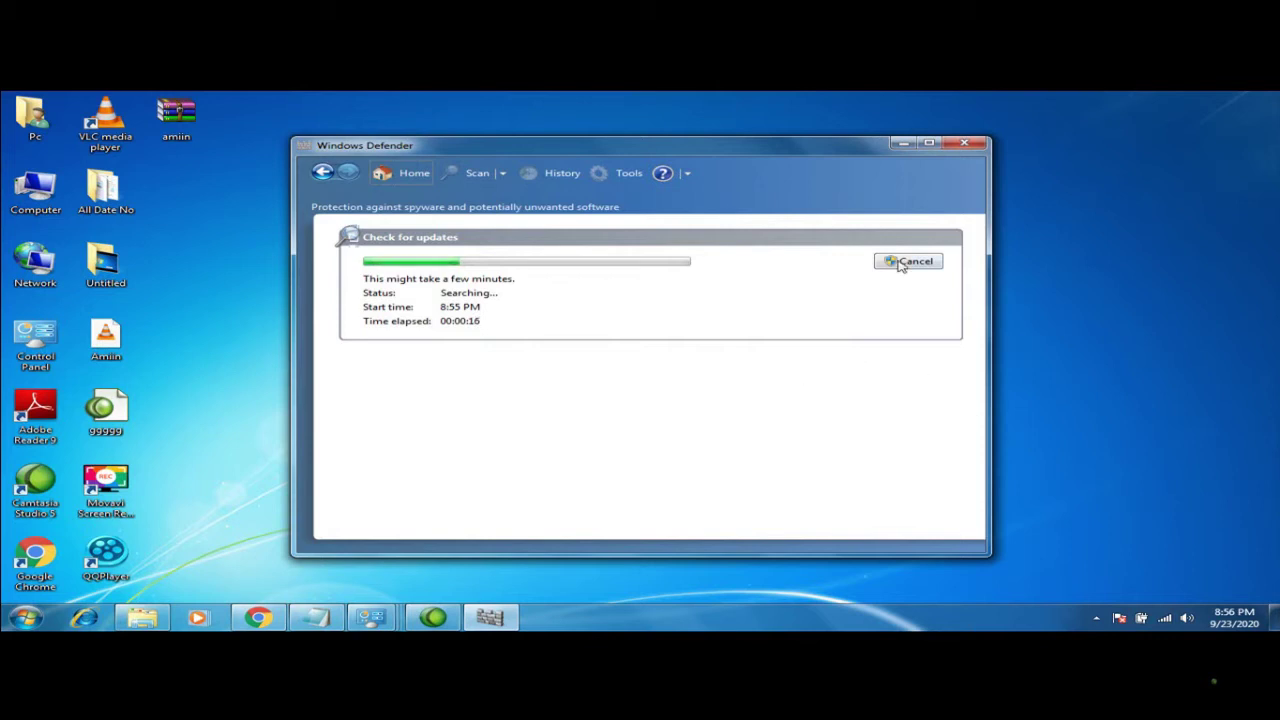
pyautogui.click(903, 143)
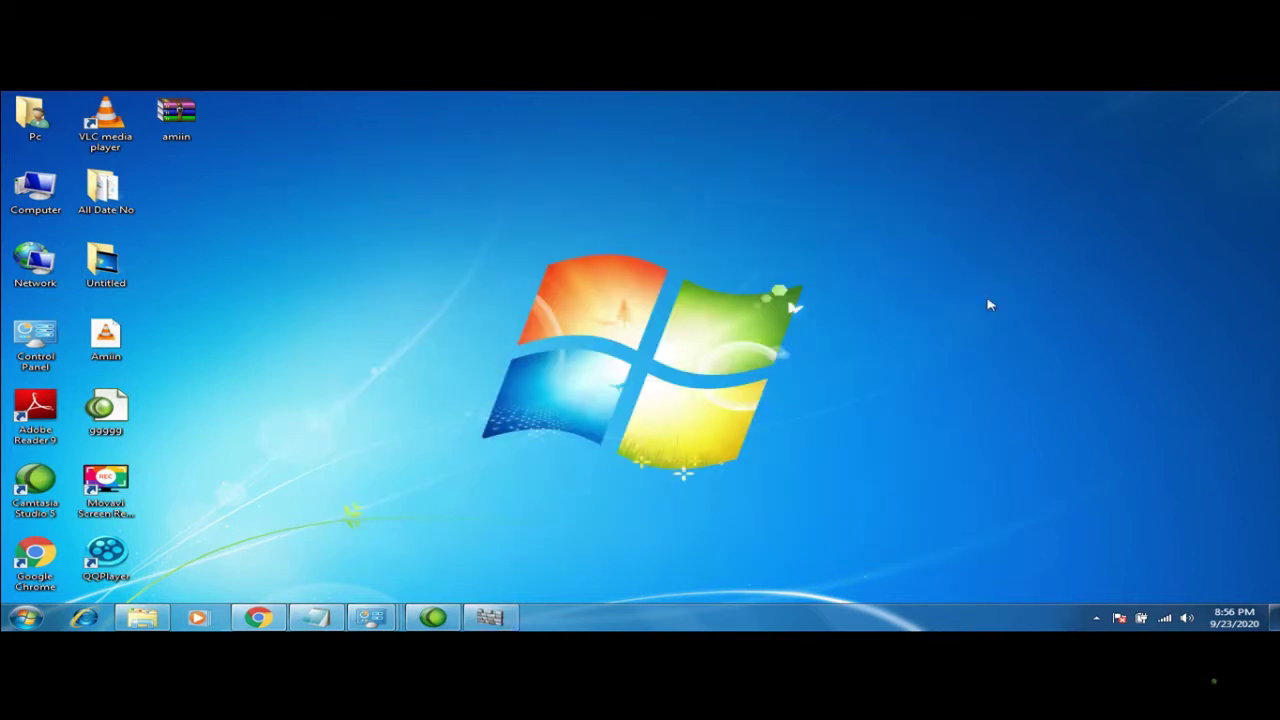
# Disconnect from the connected wireless network using the tray network flyout
pyautogui.click(1097, 618)
pyautogui.click(1100, 618)
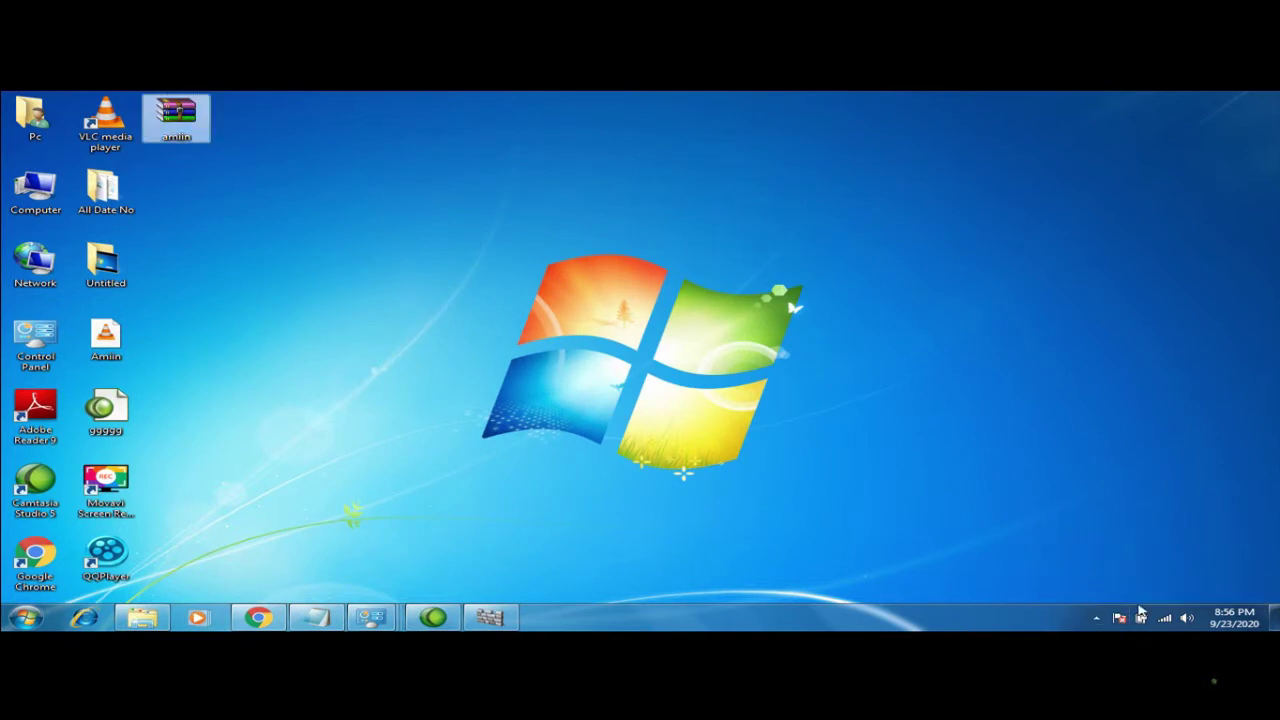
pyautogui.click(1165, 619)
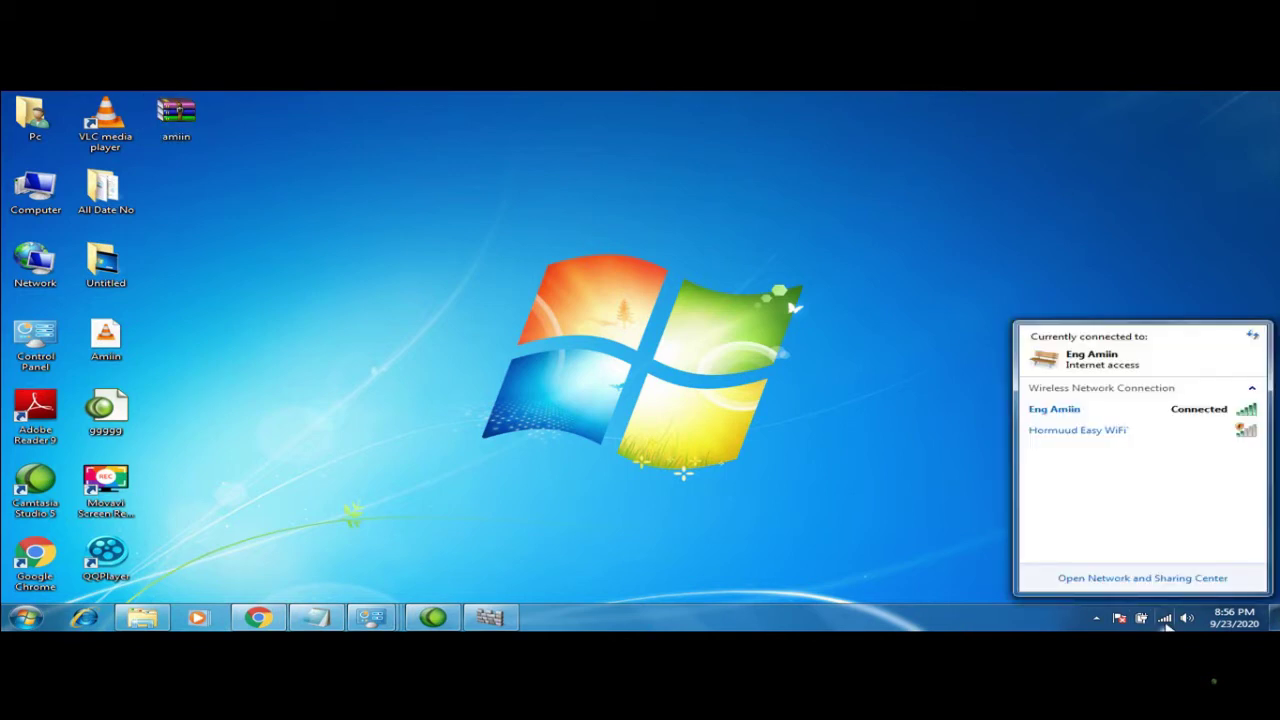
pyautogui.click(1158, 416)
pyautogui.click(1209, 428)
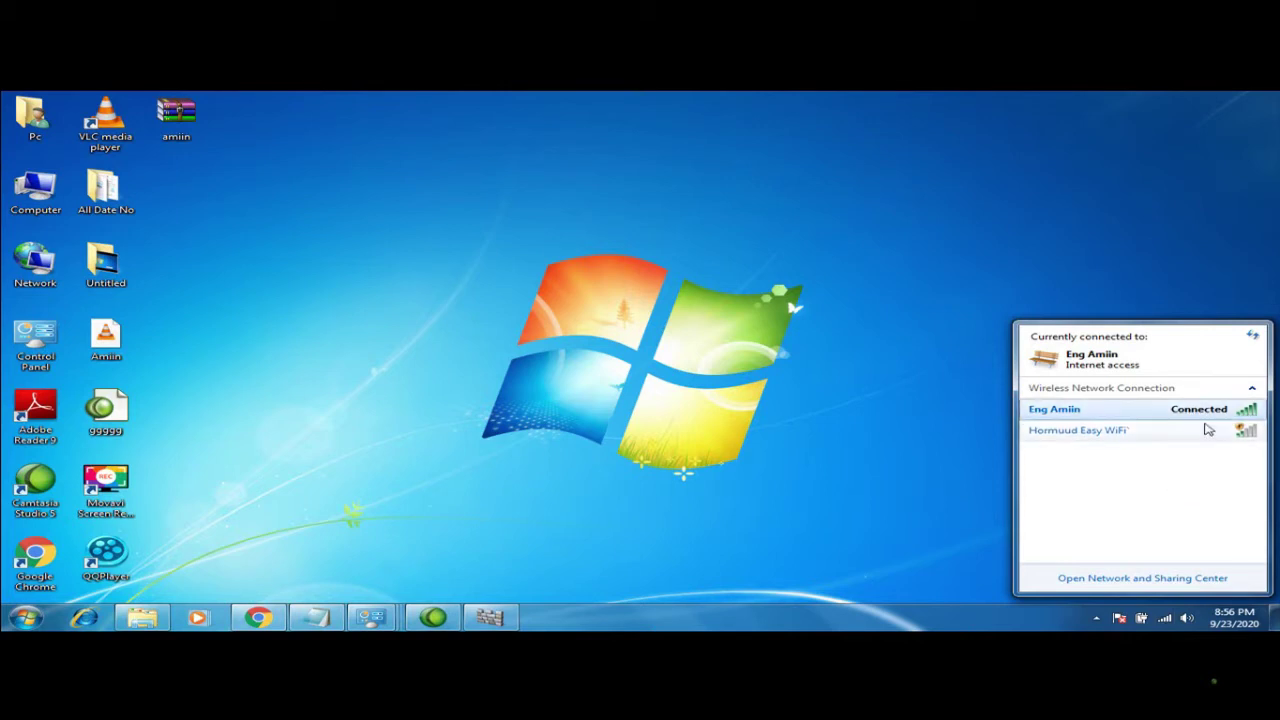
pyautogui.click(936, 538)
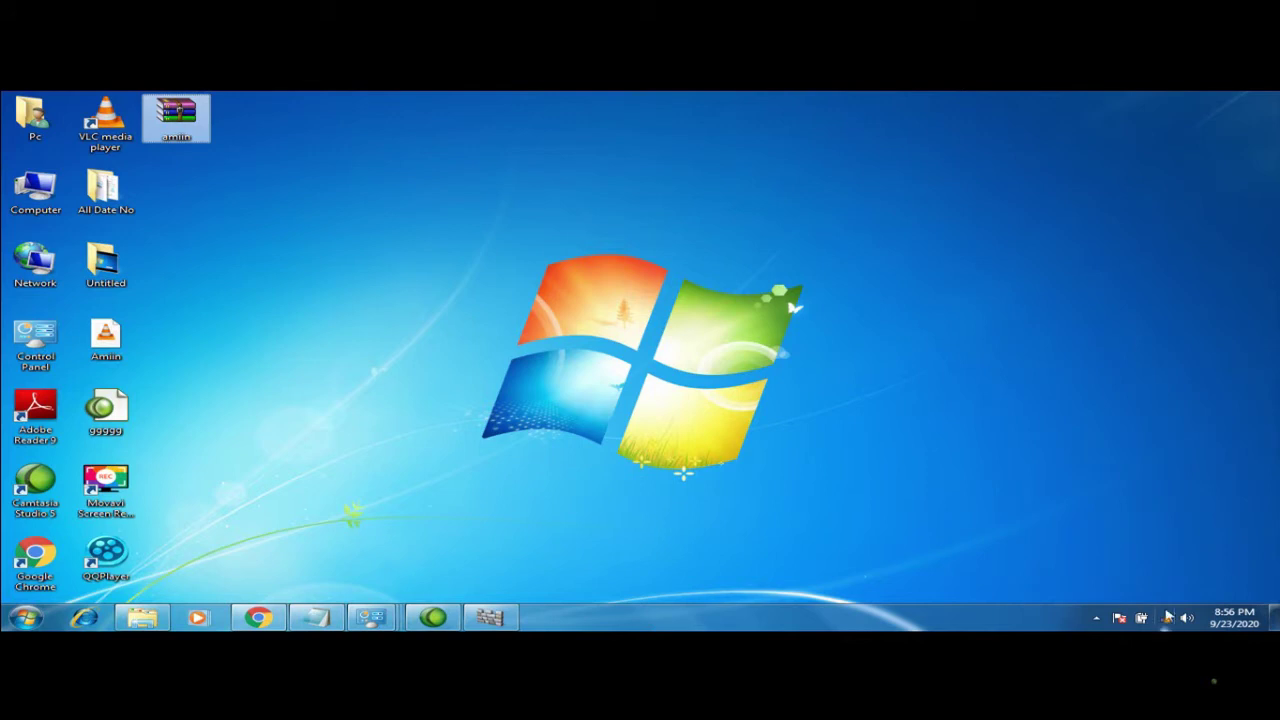
# Reconnect to the wireless network and reopen the list to confirm it's connected
pyautogui.moveTo(1162, 622)
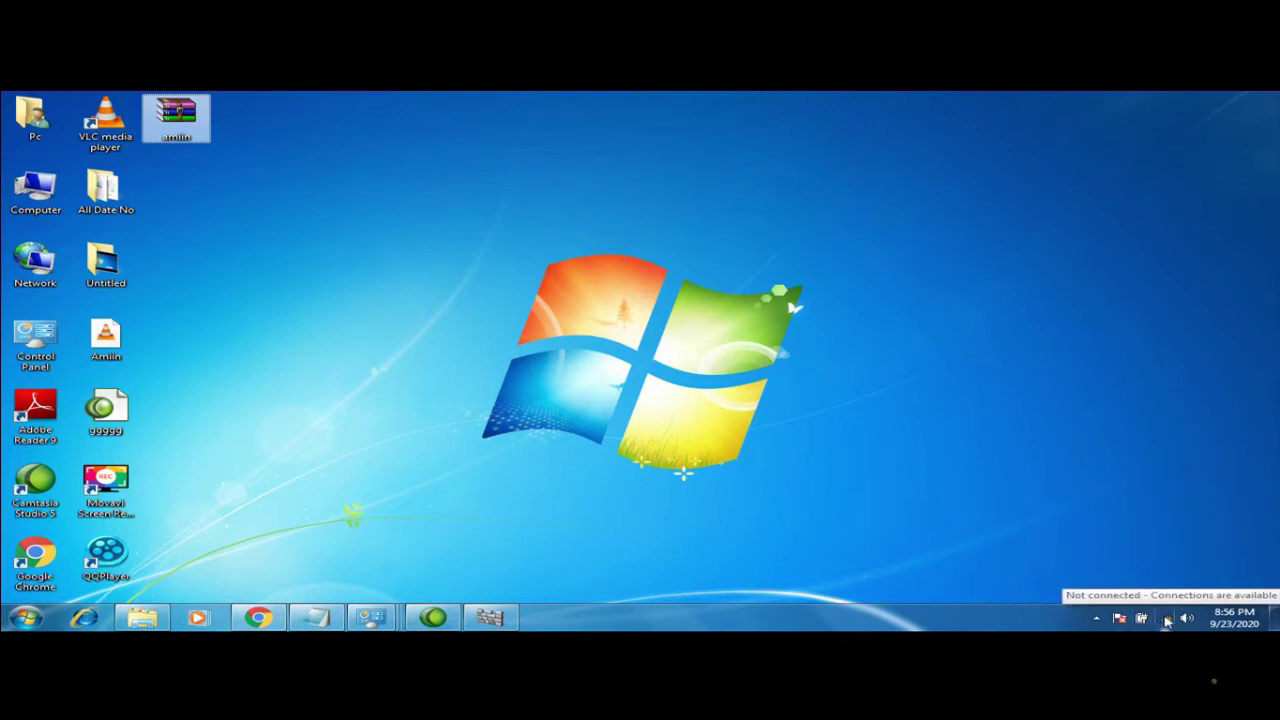
pyautogui.click(1166, 622)
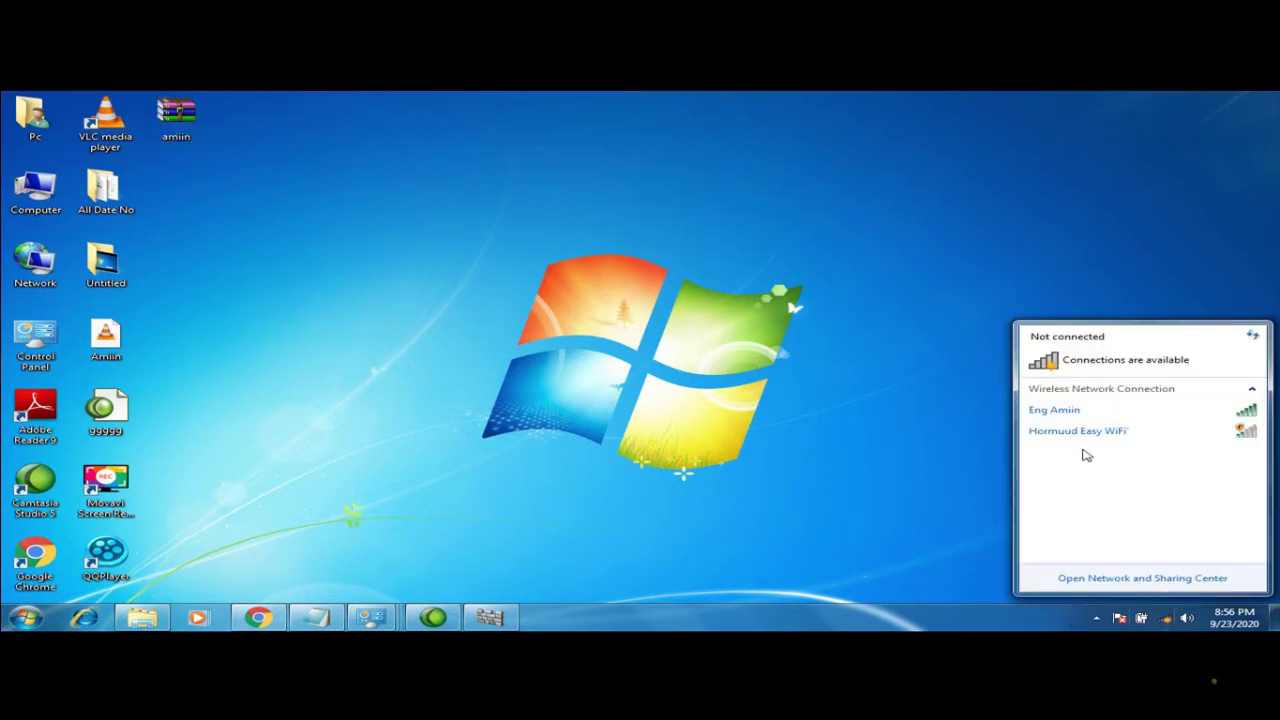
pyautogui.click(1084, 412)
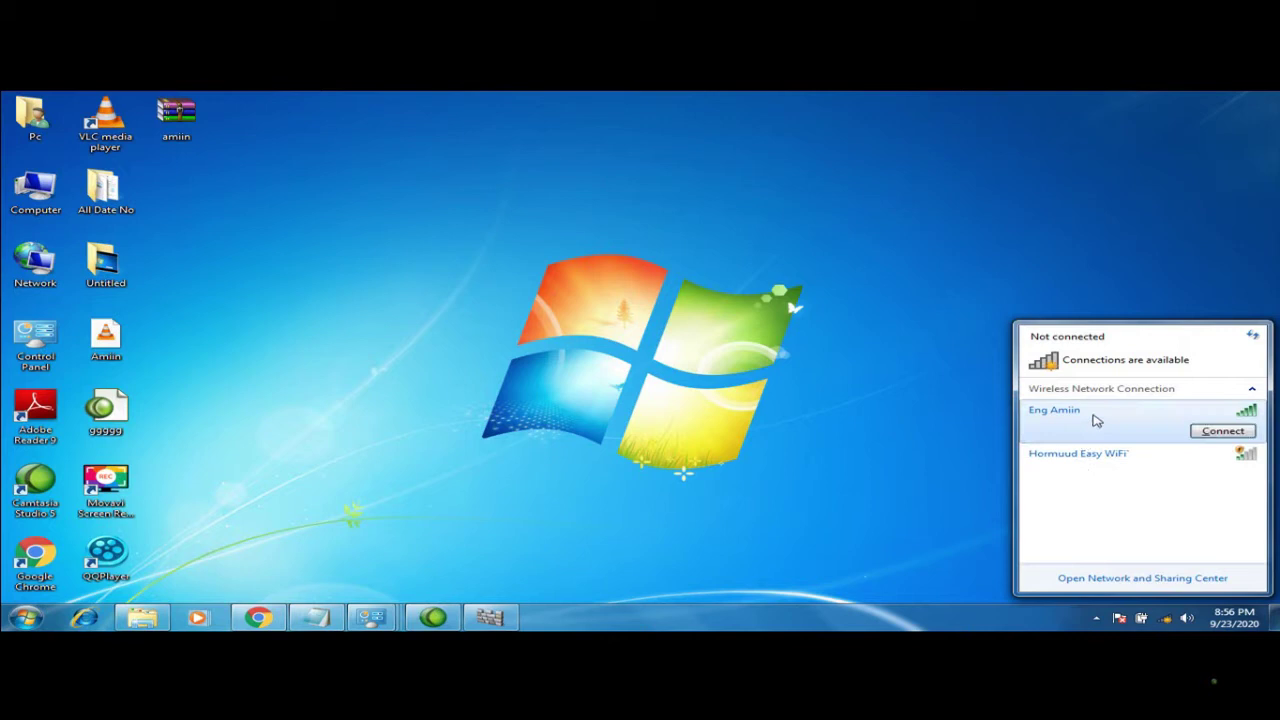
pyautogui.rightClick(1213, 433)
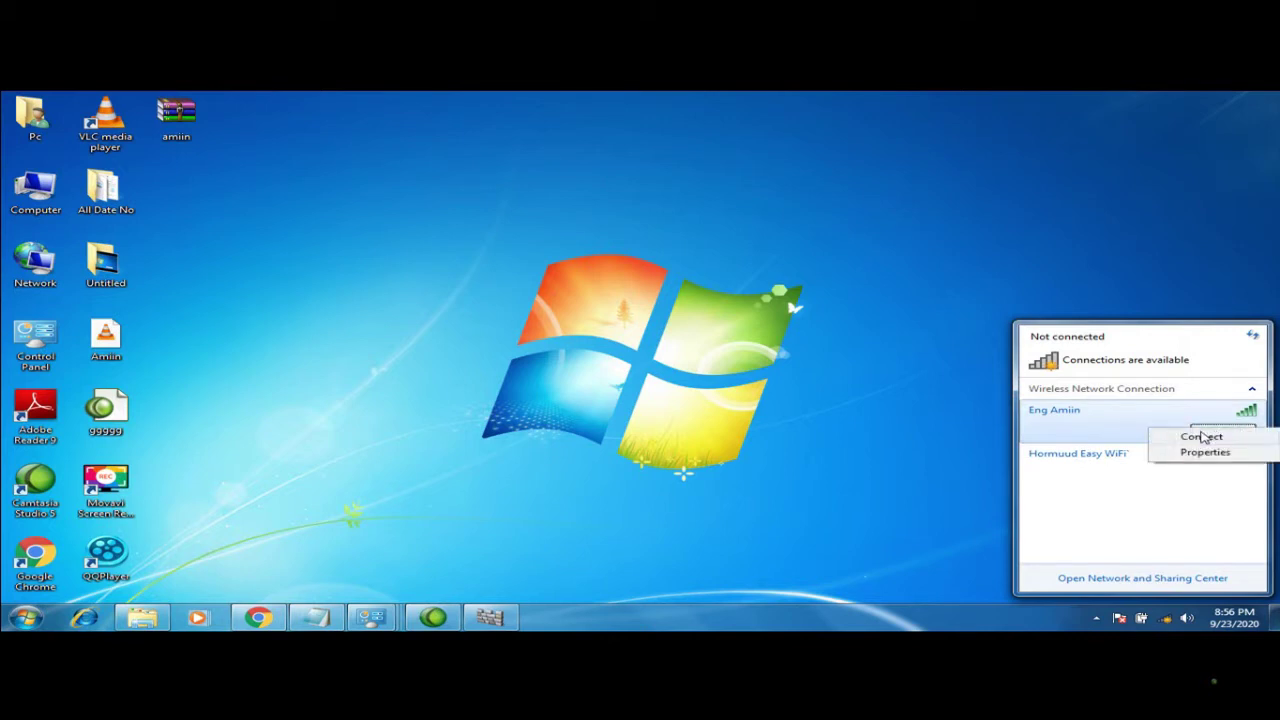
pyautogui.click(1198, 437)
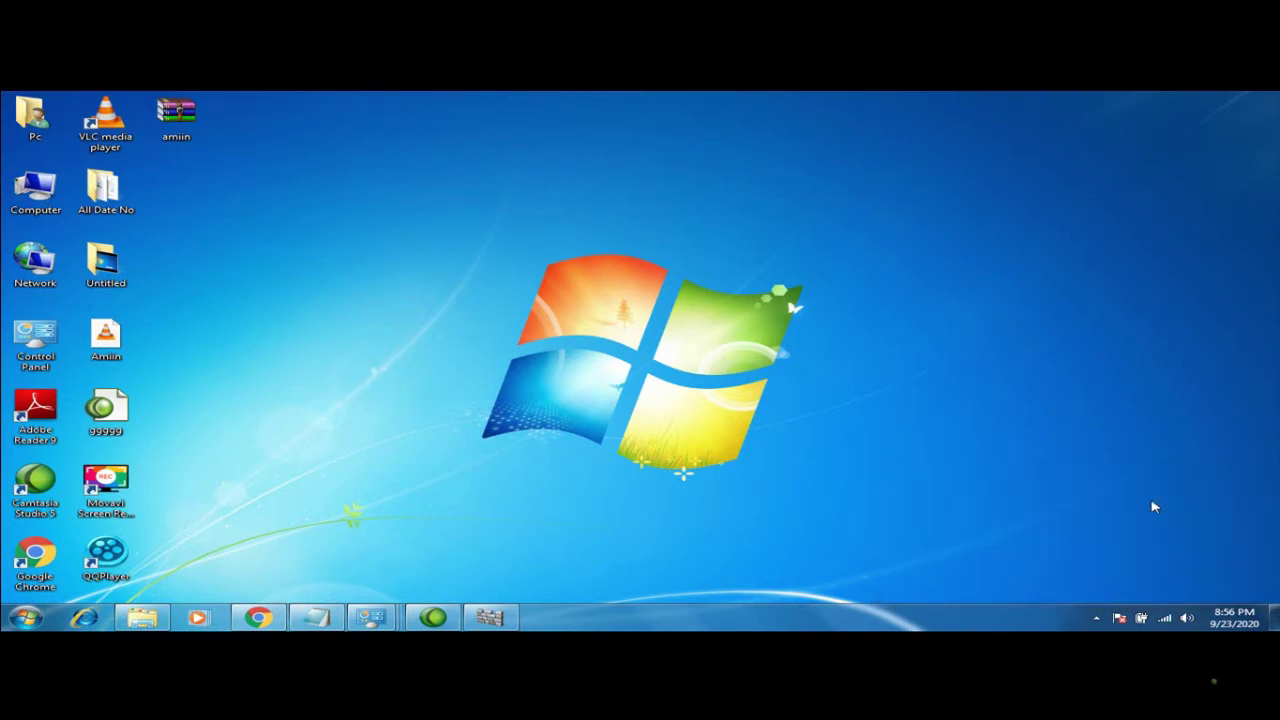
pyautogui.click(1165, 618)
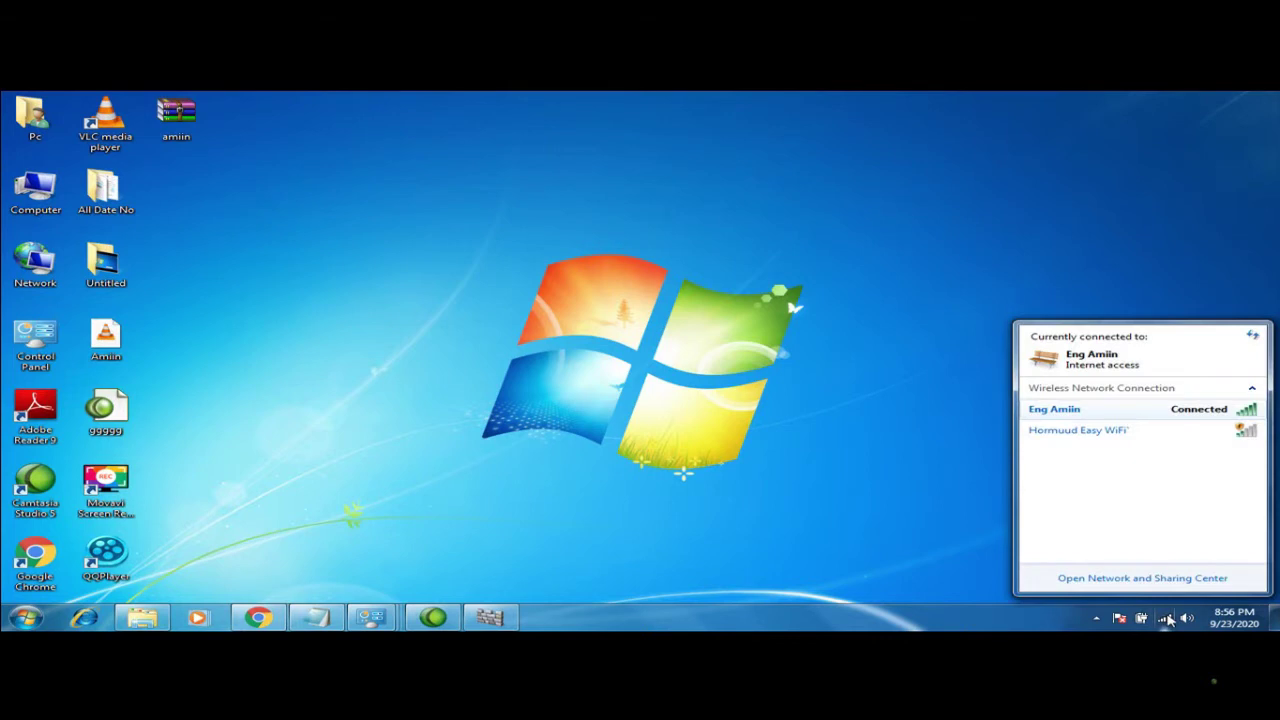
pyautogui.rightClick(1093, 412)
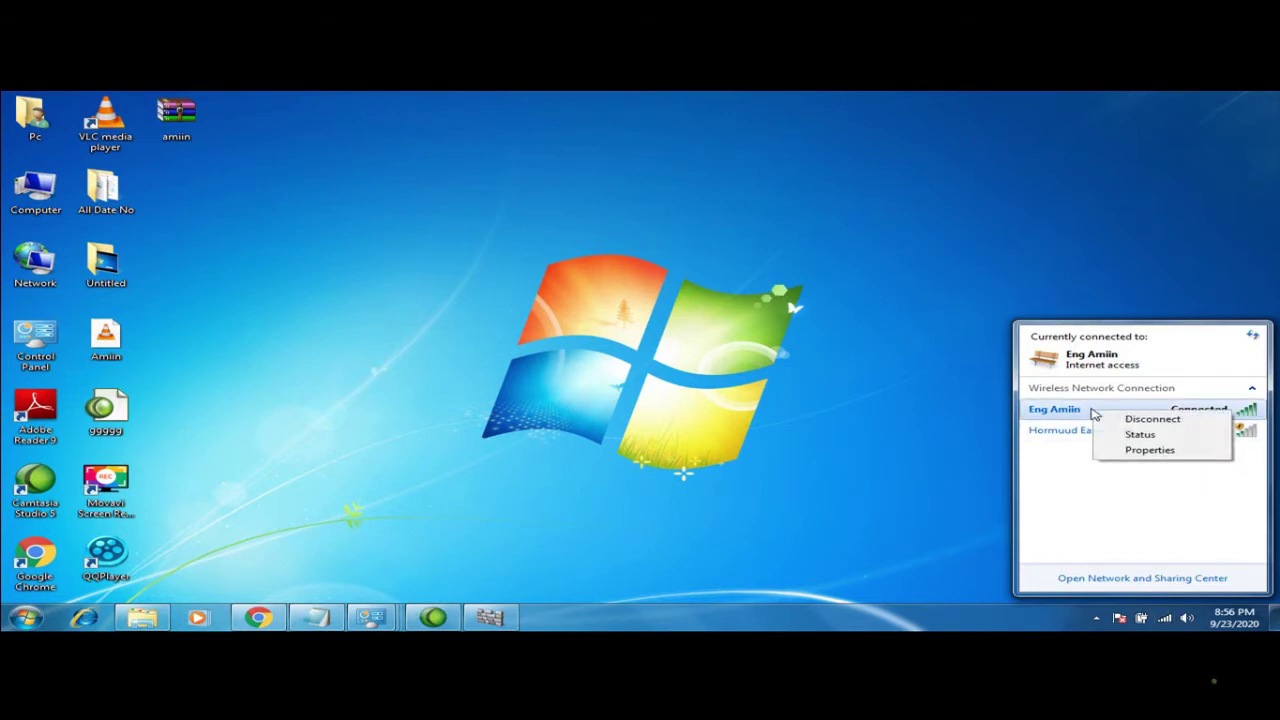
# Show the wireless network's security key as plain text, check the Connection tab, then close Properties
pyautogui.click(1130, 450)
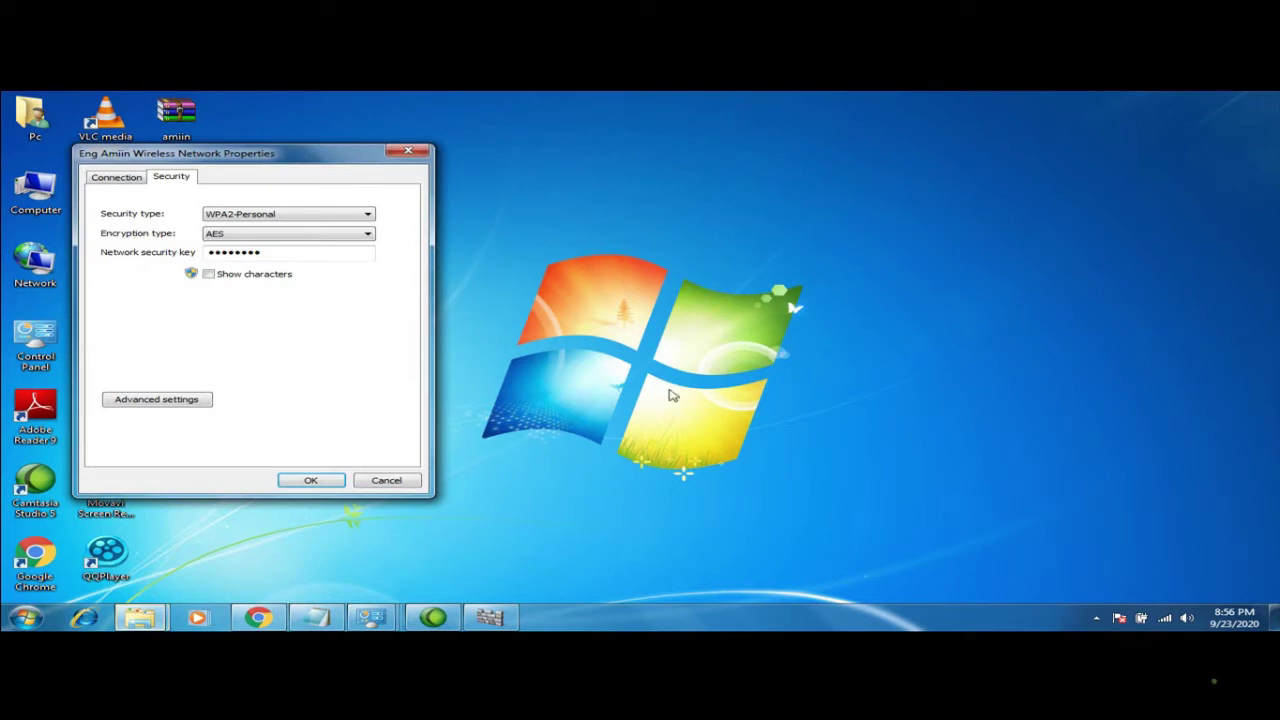
pyautogui.click(221, 275)
pyautogui.click(146, 180)
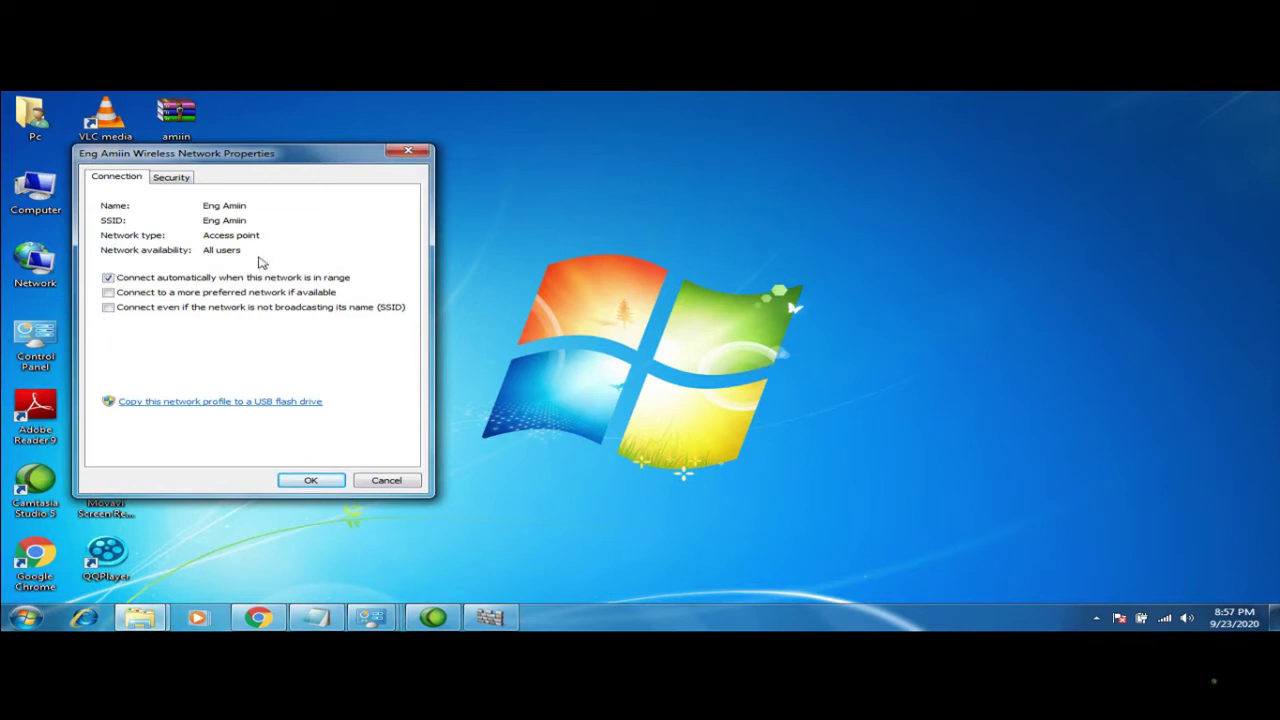
pyautogui.click(393, 155)
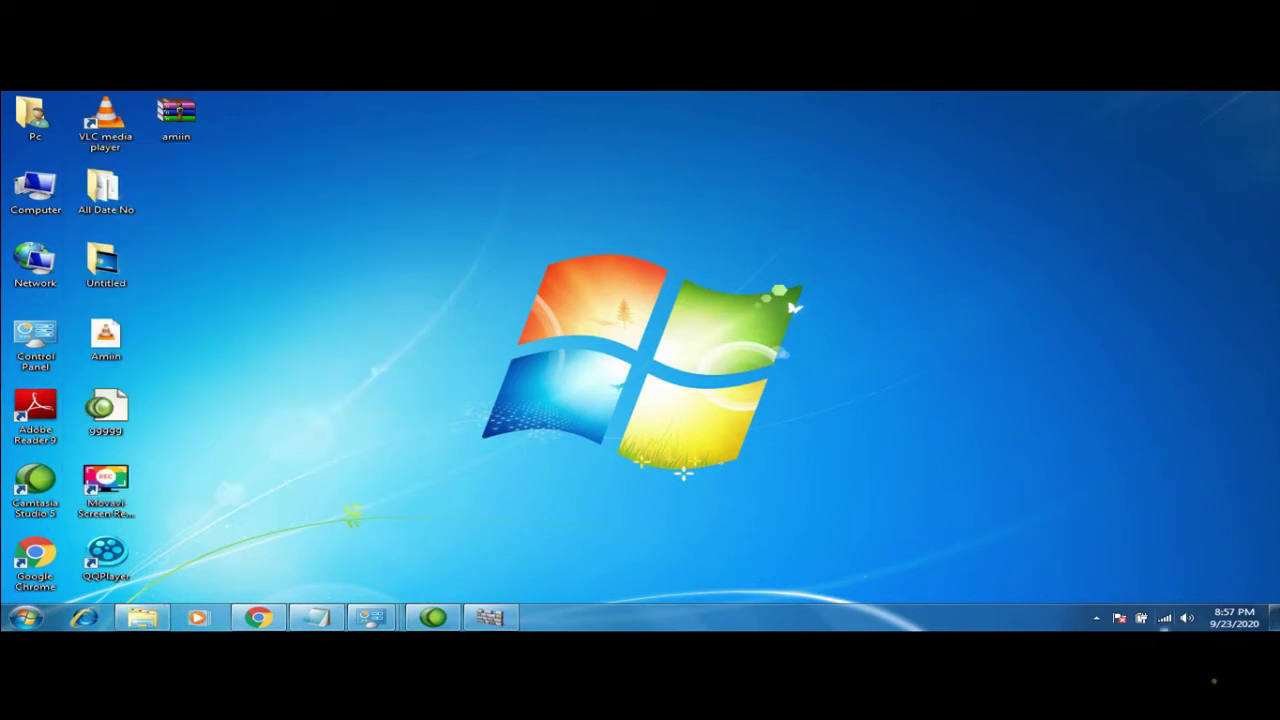
# Reopen the connected network's properties from the network list, reveal the key again, and close them
pyautogui.click(1165, 618)
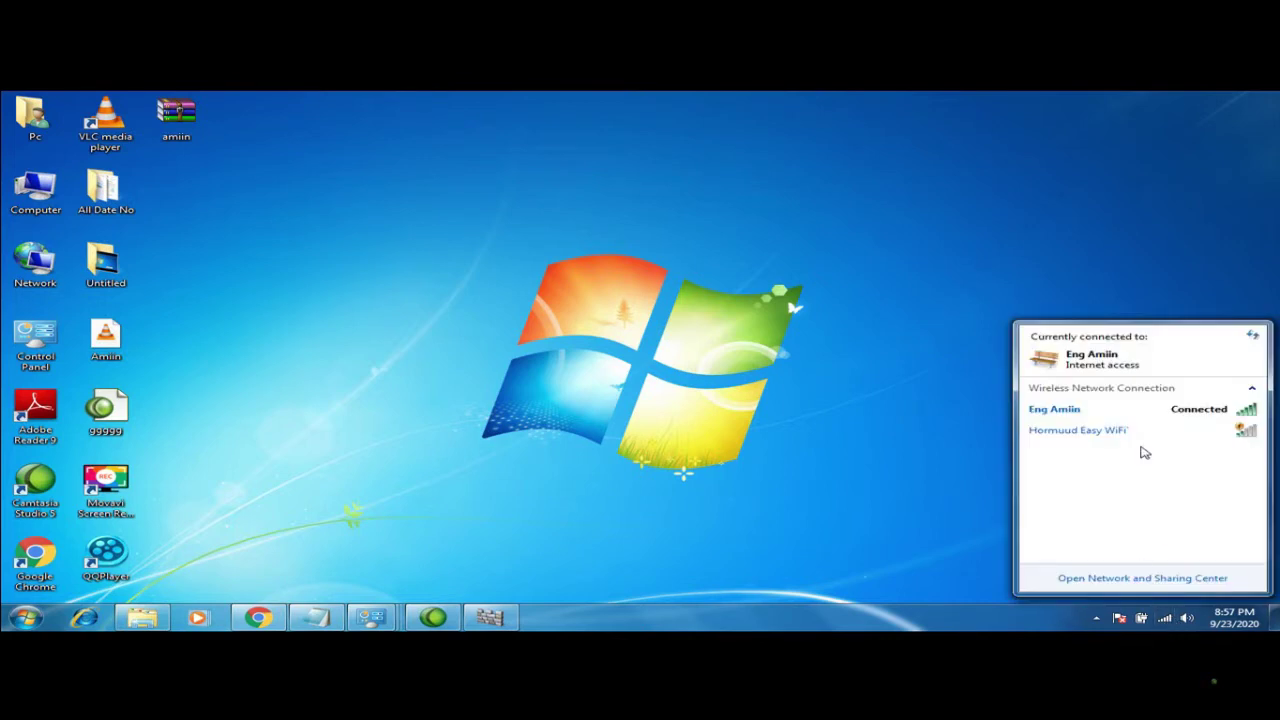
pyautogui.moveTo(1088, 423)
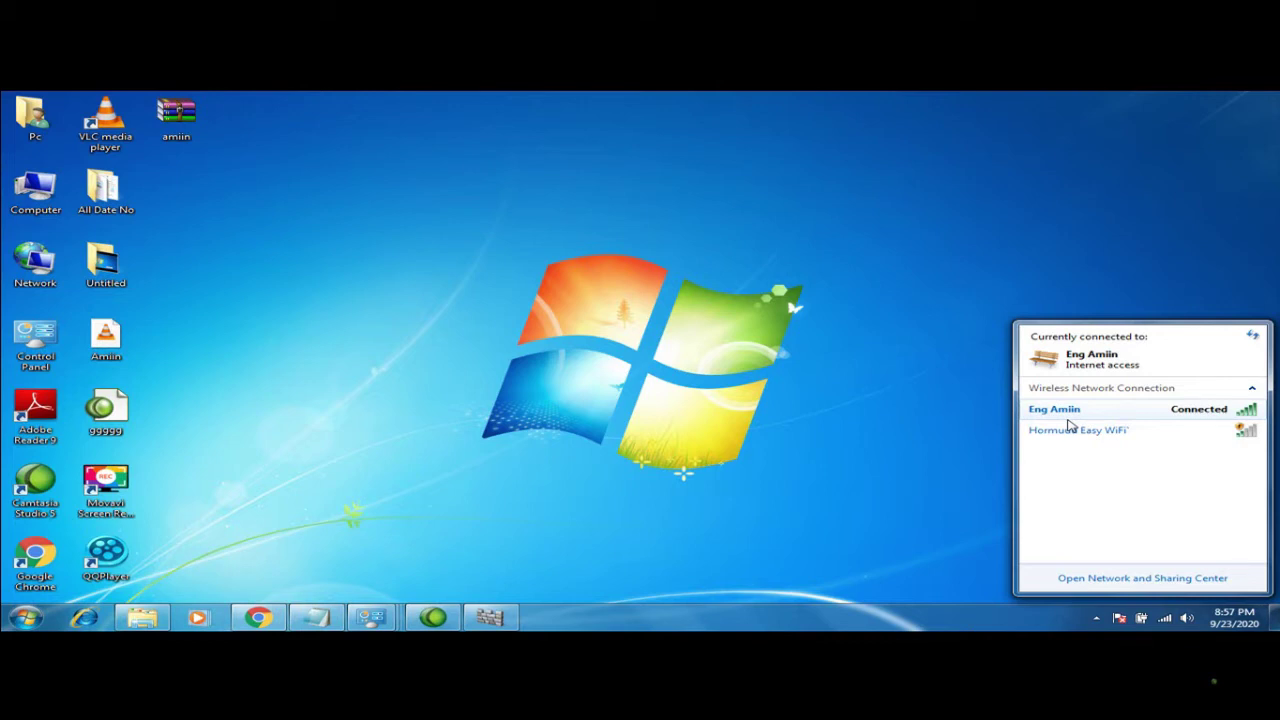
pyautogui.click(979, 437)
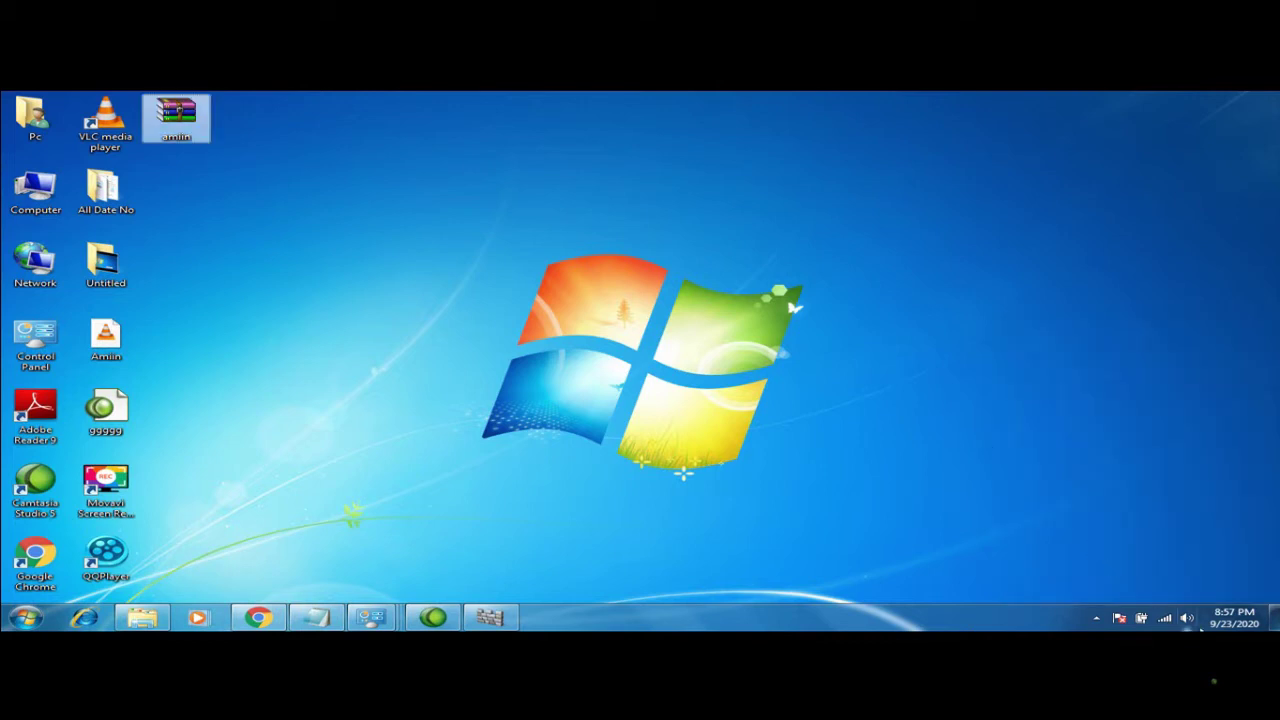
pyautogui.click(1168, 619)
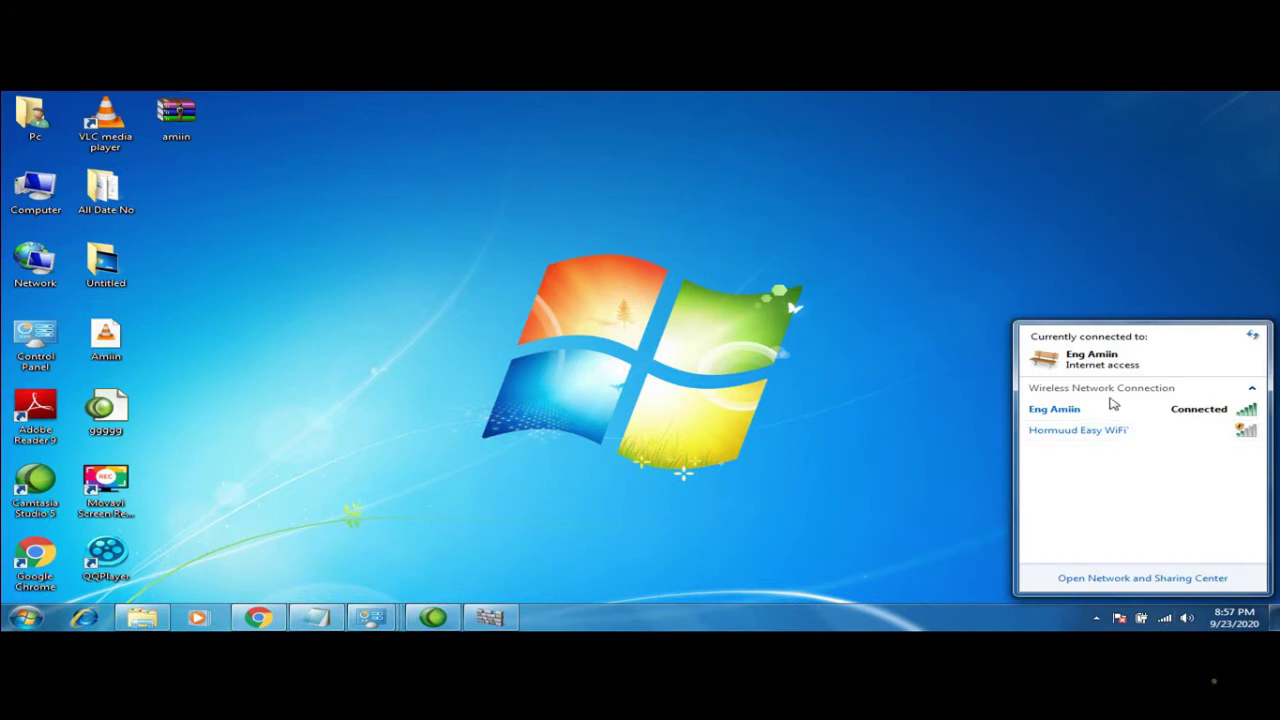
pyautogui.rightClick(1098, 406)
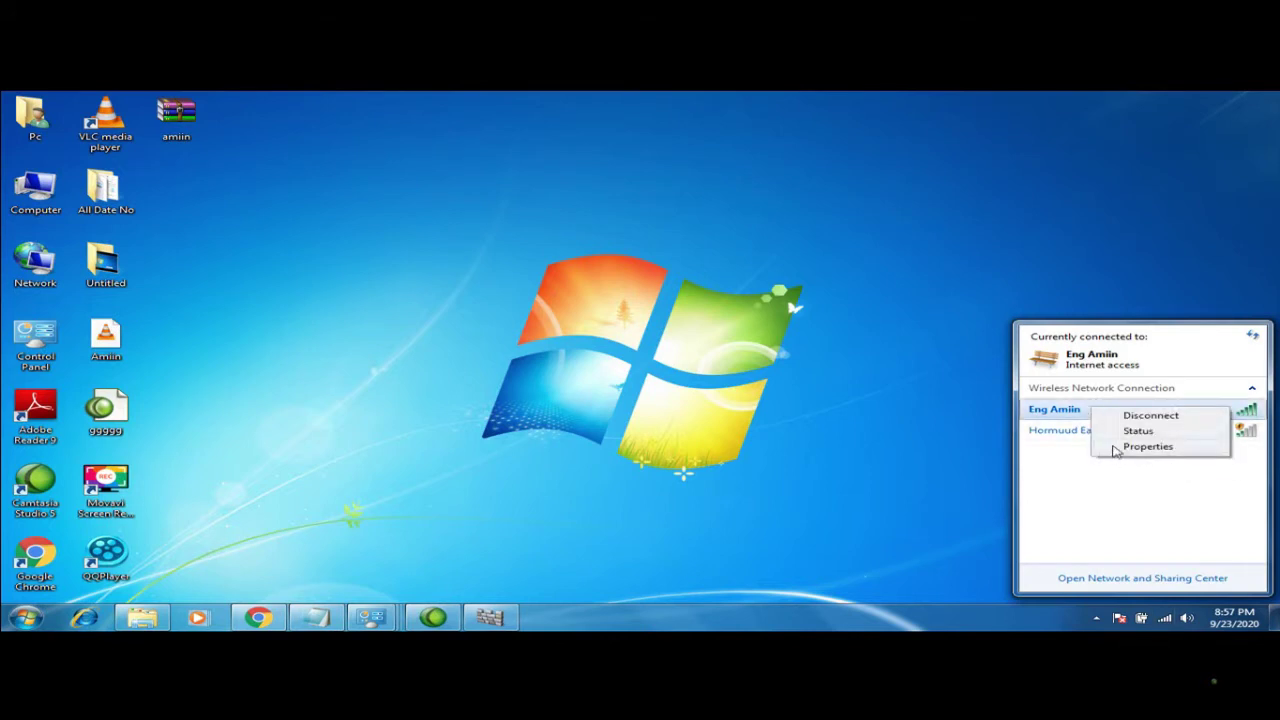
pyautogui.click(1114, 448)
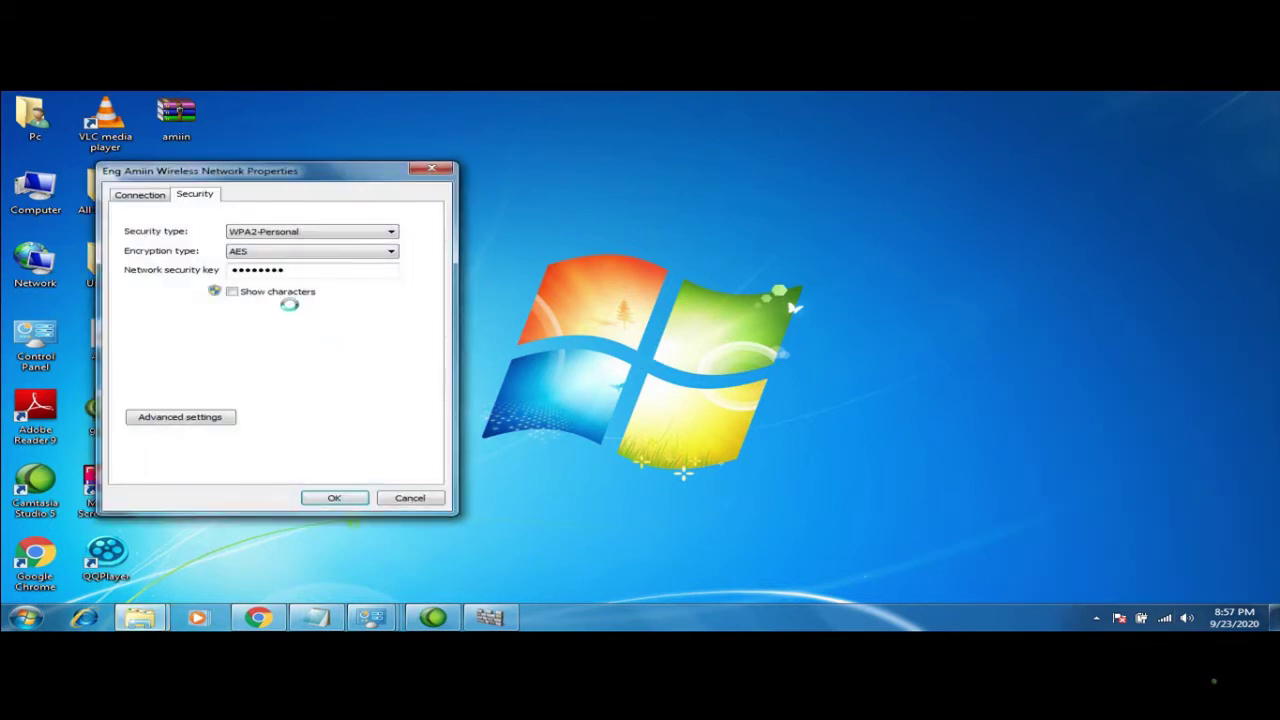
pyautogui.click(232, 293)
pyautogui.click(428, 169)
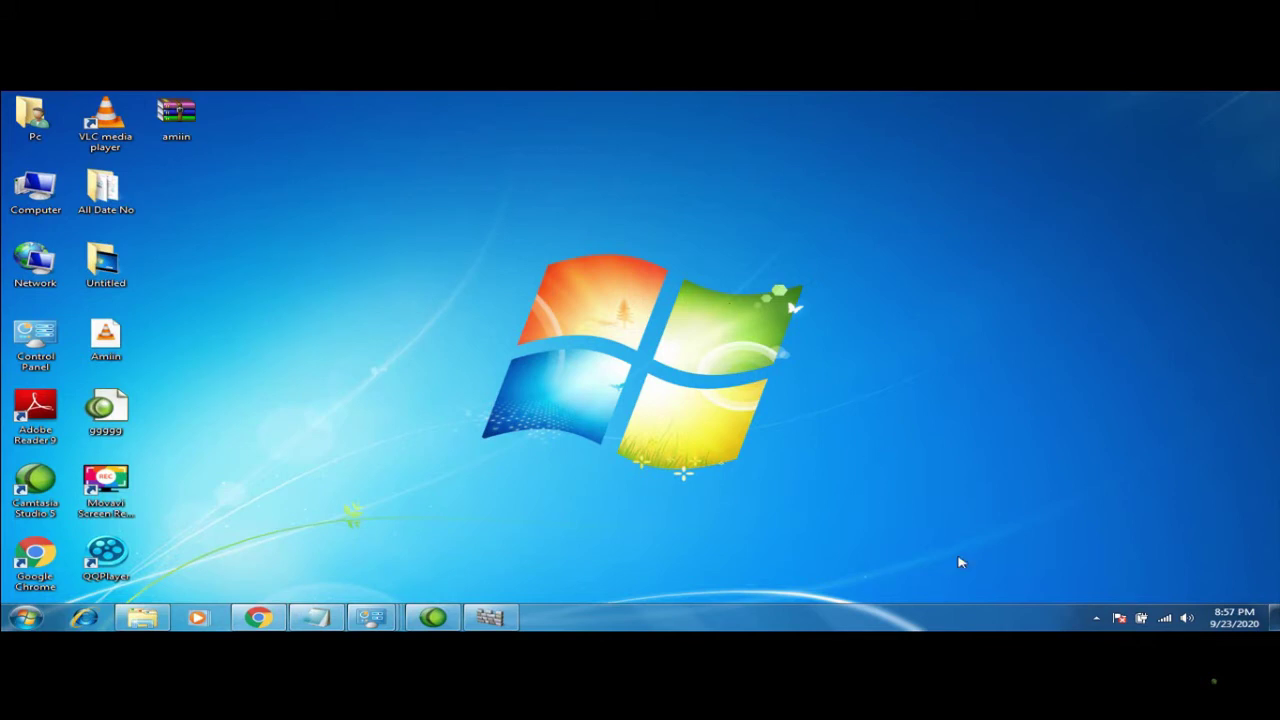
# Start Windows Backup setup from the Action Center messages
pyautogui.click(1119, 619)
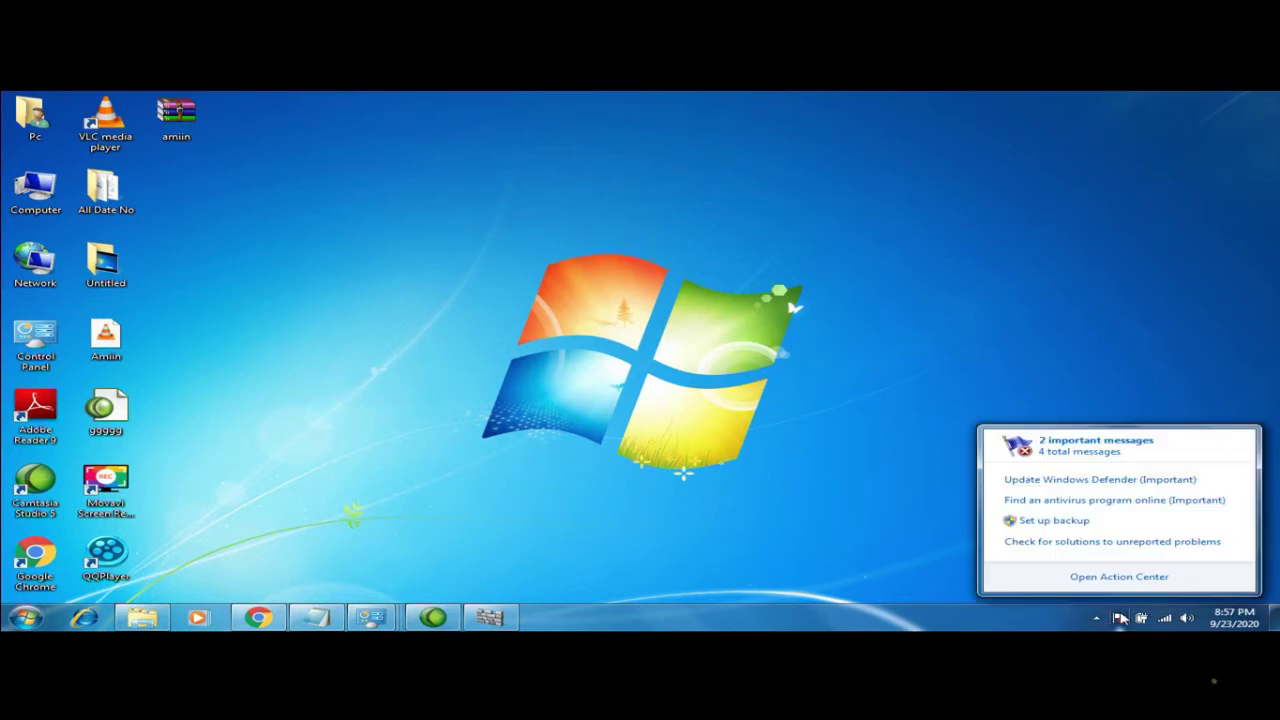
pyautogui.click(1065, 506)
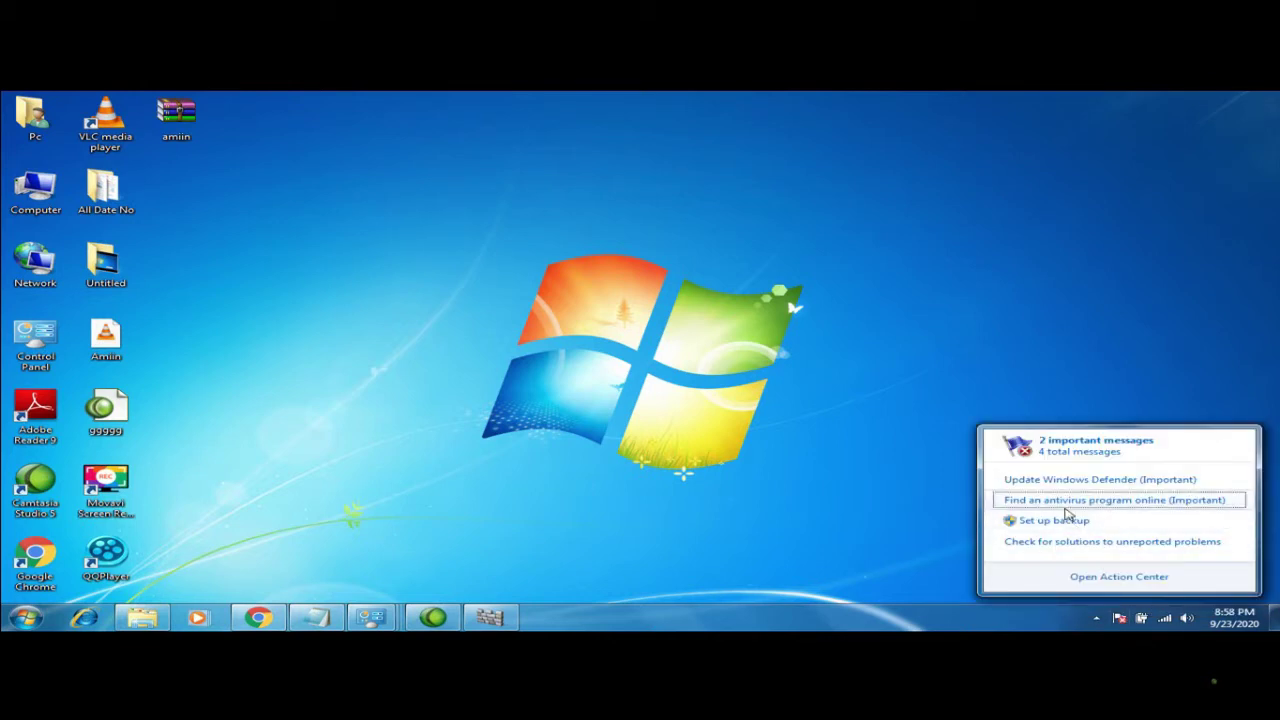
pyautogui.click(1055, 521)
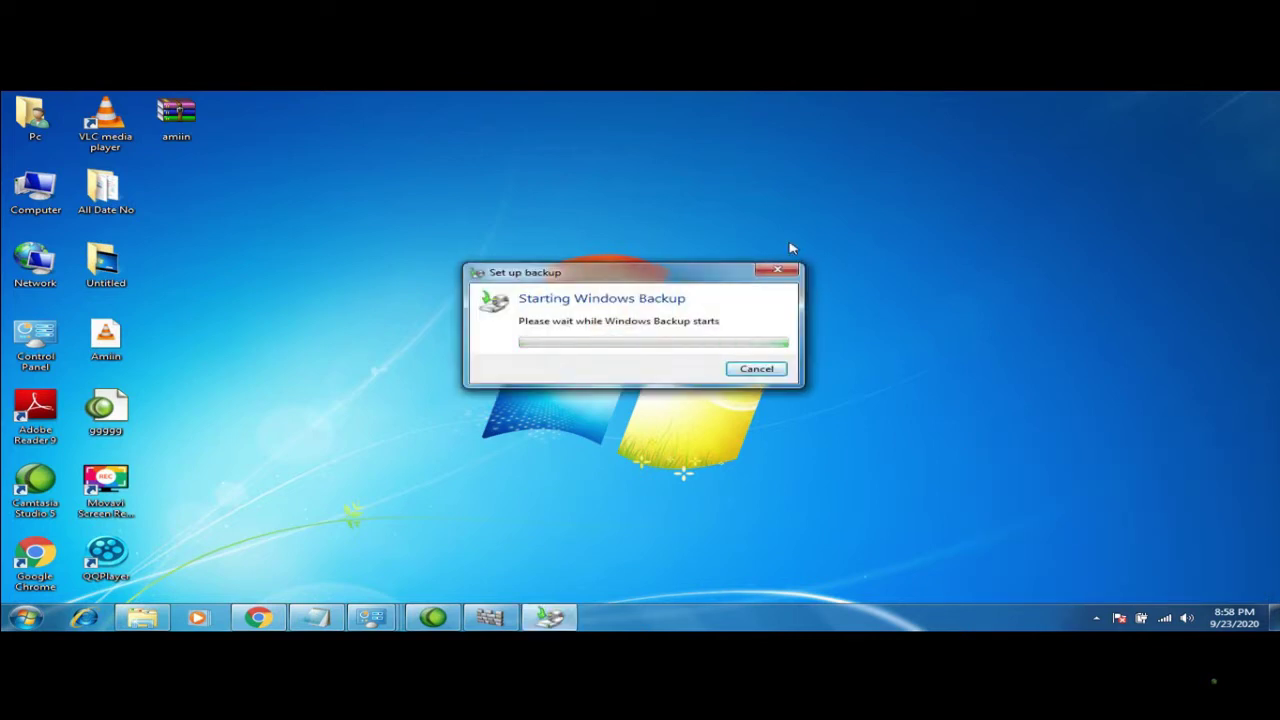
# Cancel the backup setup and open the Start menu
pyautogui.click(780, 275)
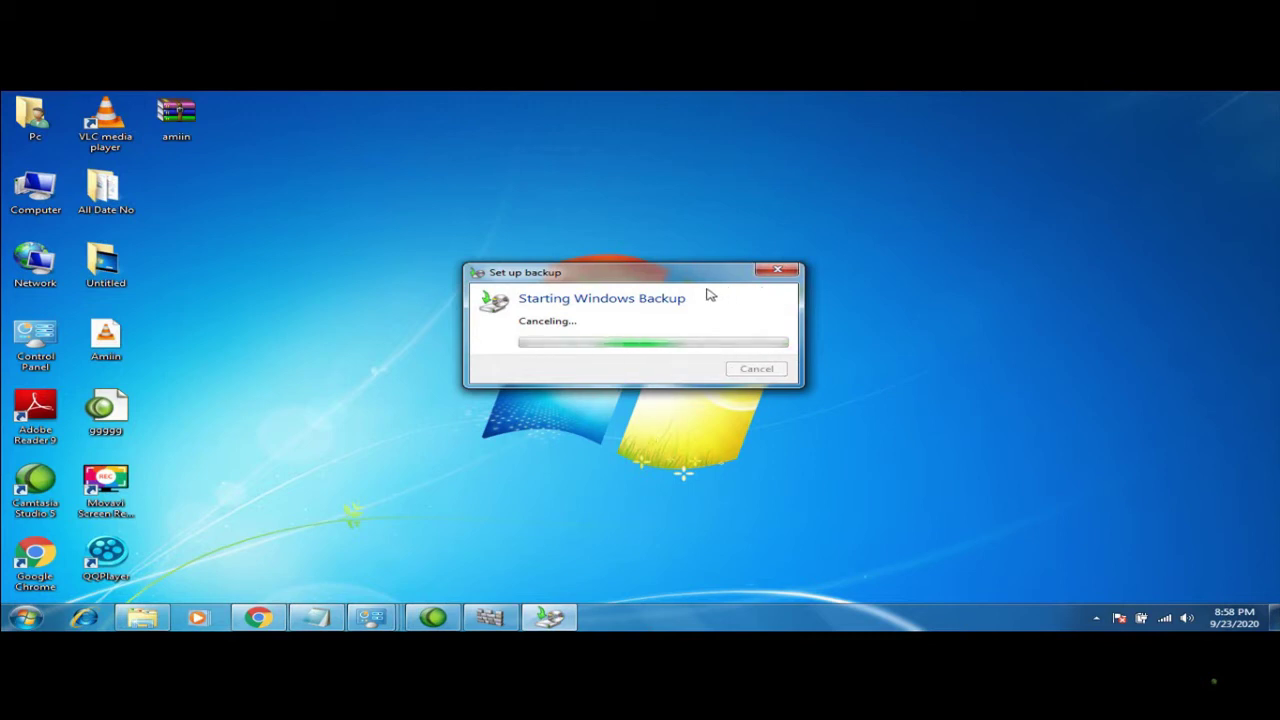
pyautogui.click(770, 283)
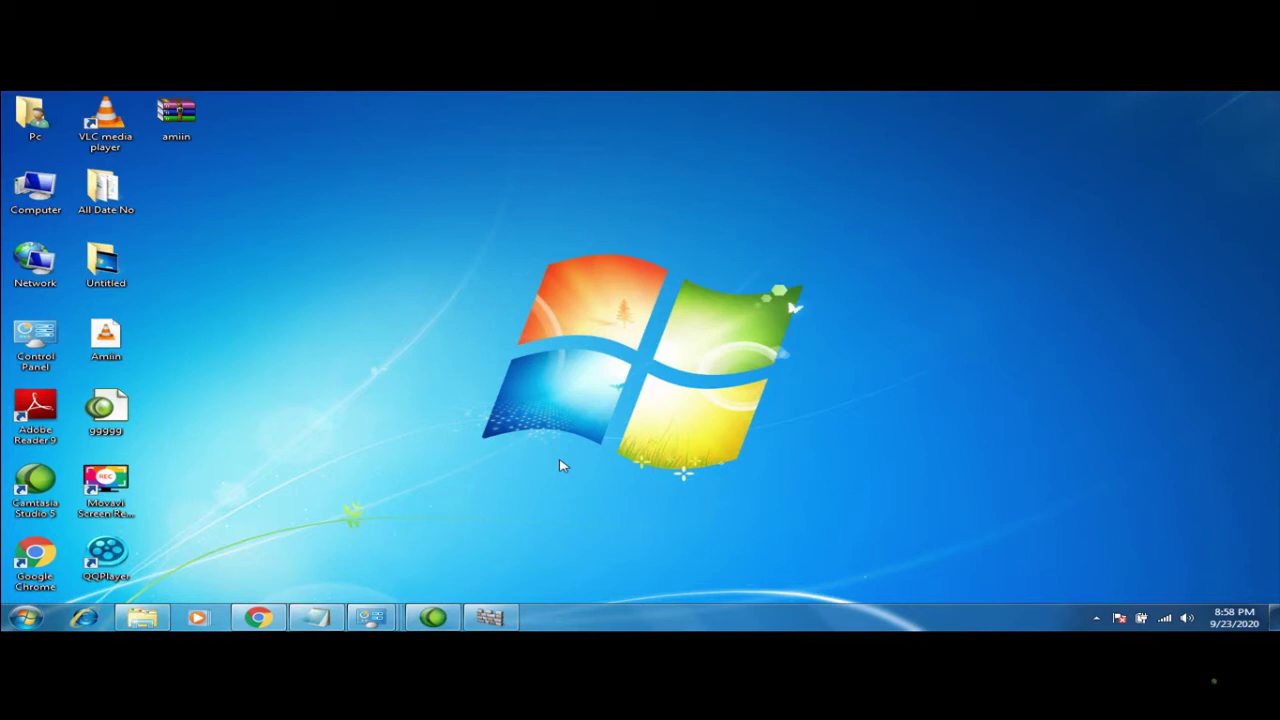
pyautogui.click(26, 618)
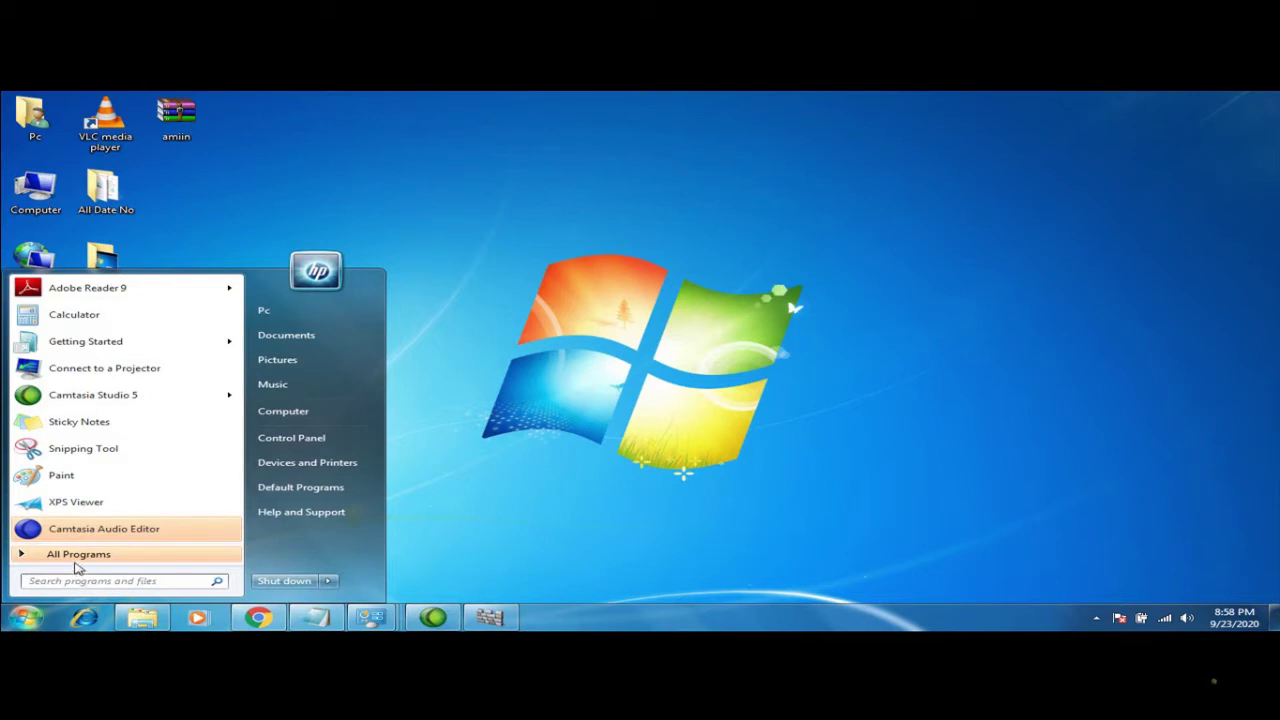
# Briefly show All Programs, then close the Start menu
pyautogui.click(75, 560)
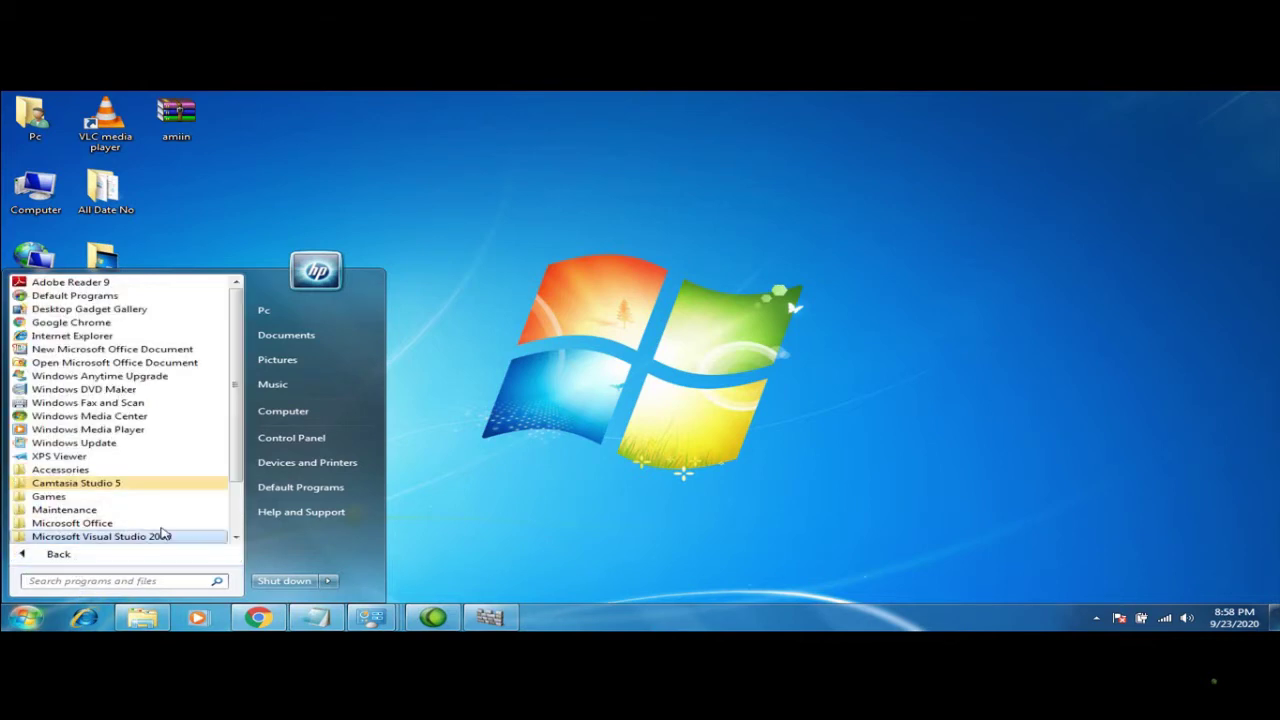
pyautogui.click(726, 431)
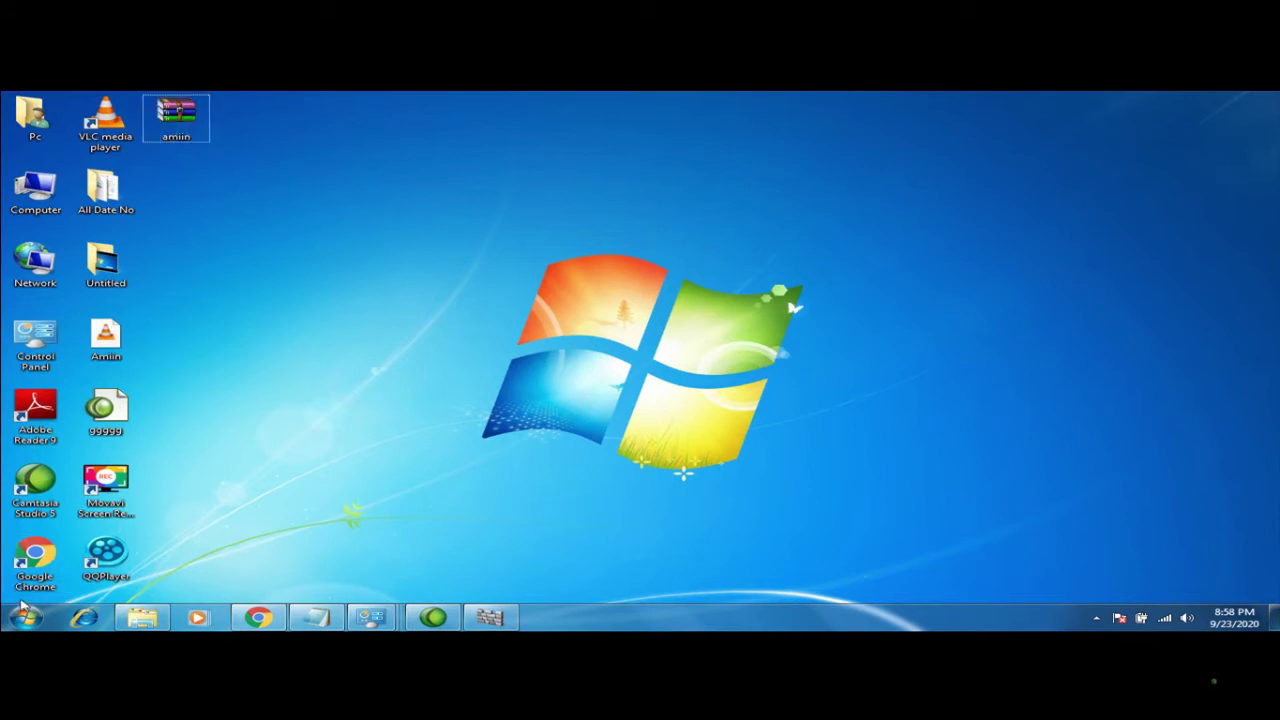
pyautogui.click(22, 617)
pyautogui.click(22, 617)
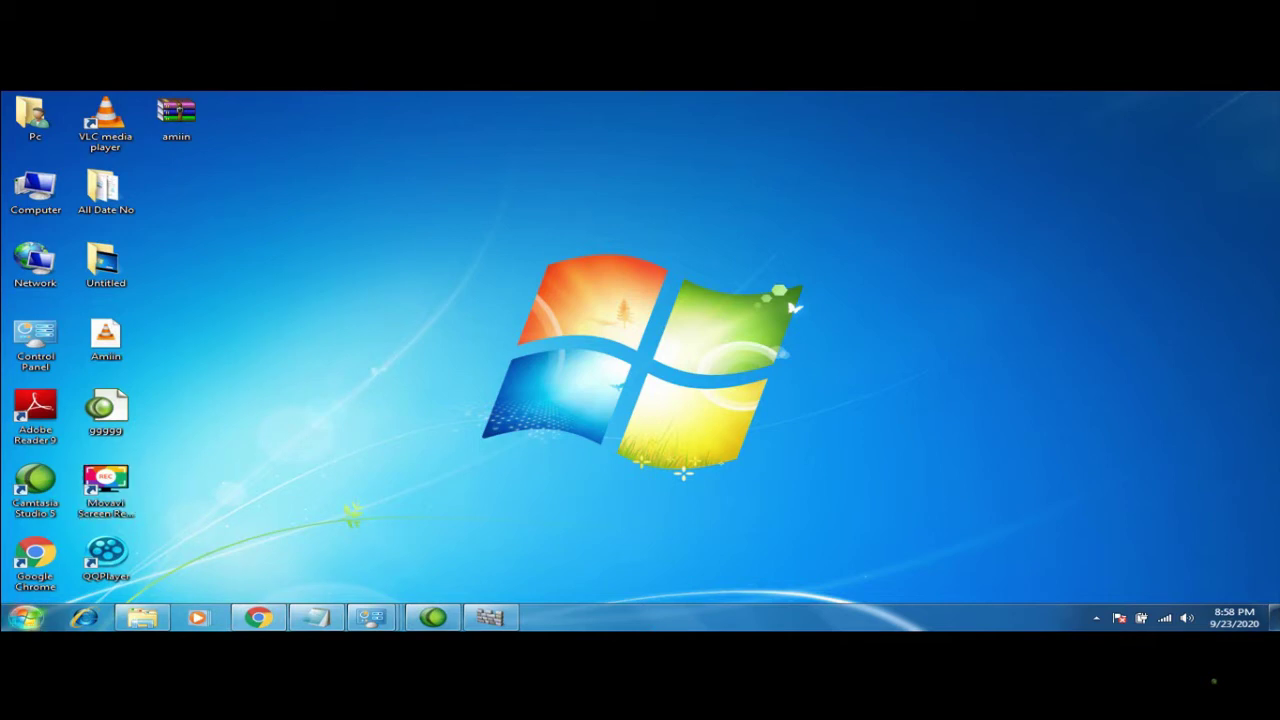
# Scroll through the All Programs list, then close the Start menu to the desktop
pyautogui.click(26, 618)
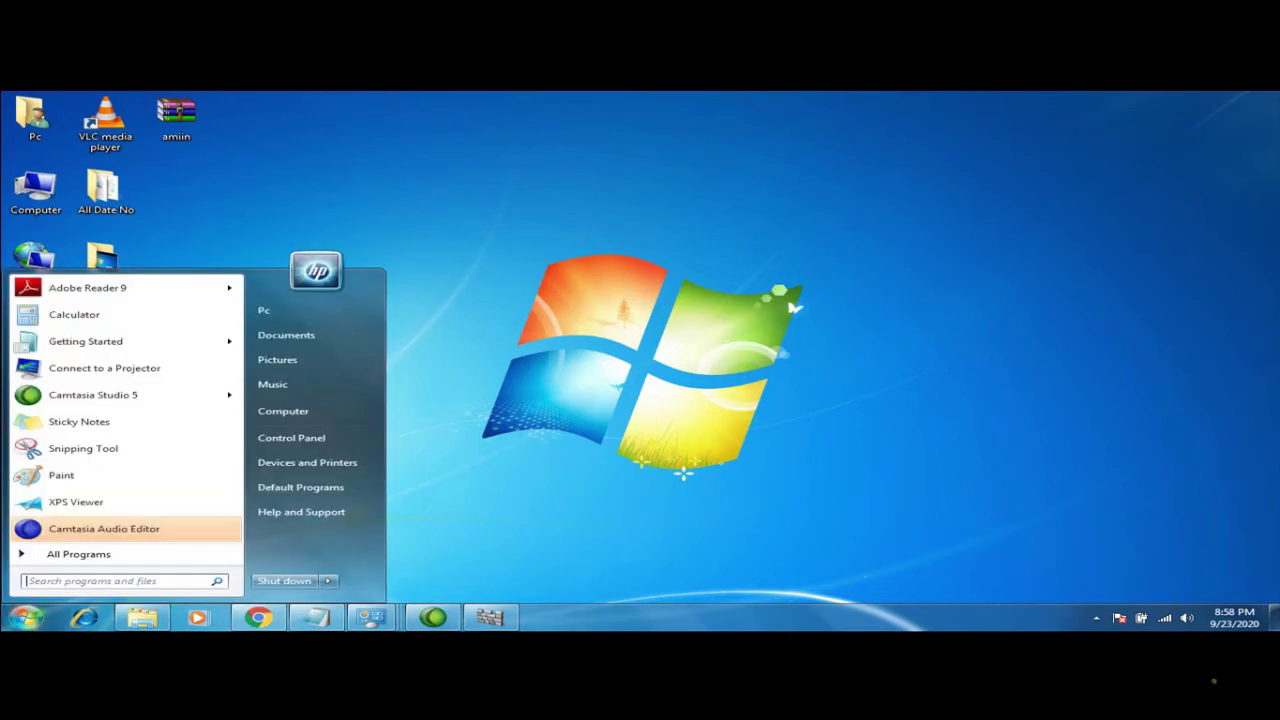
pyautogui.click(80, 555)
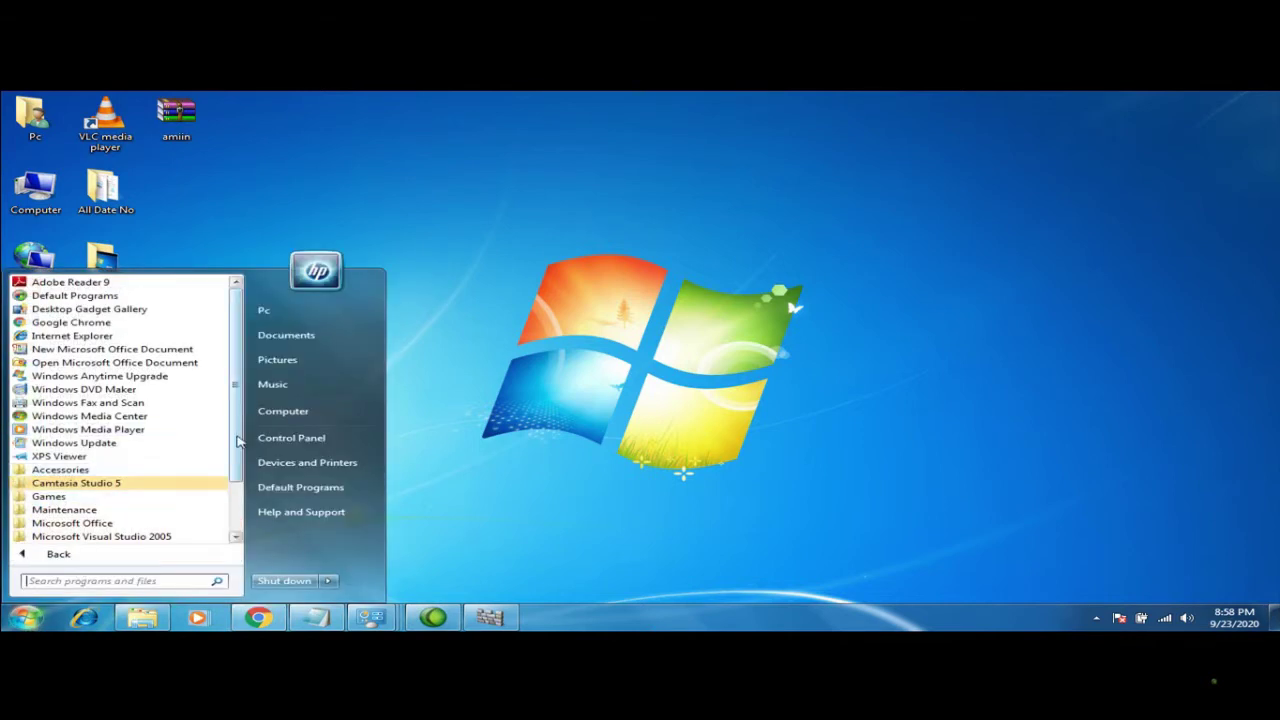
pyautogui.scroll(-2, 236, 445)
pyautogui.scroll(2, 230, 500)
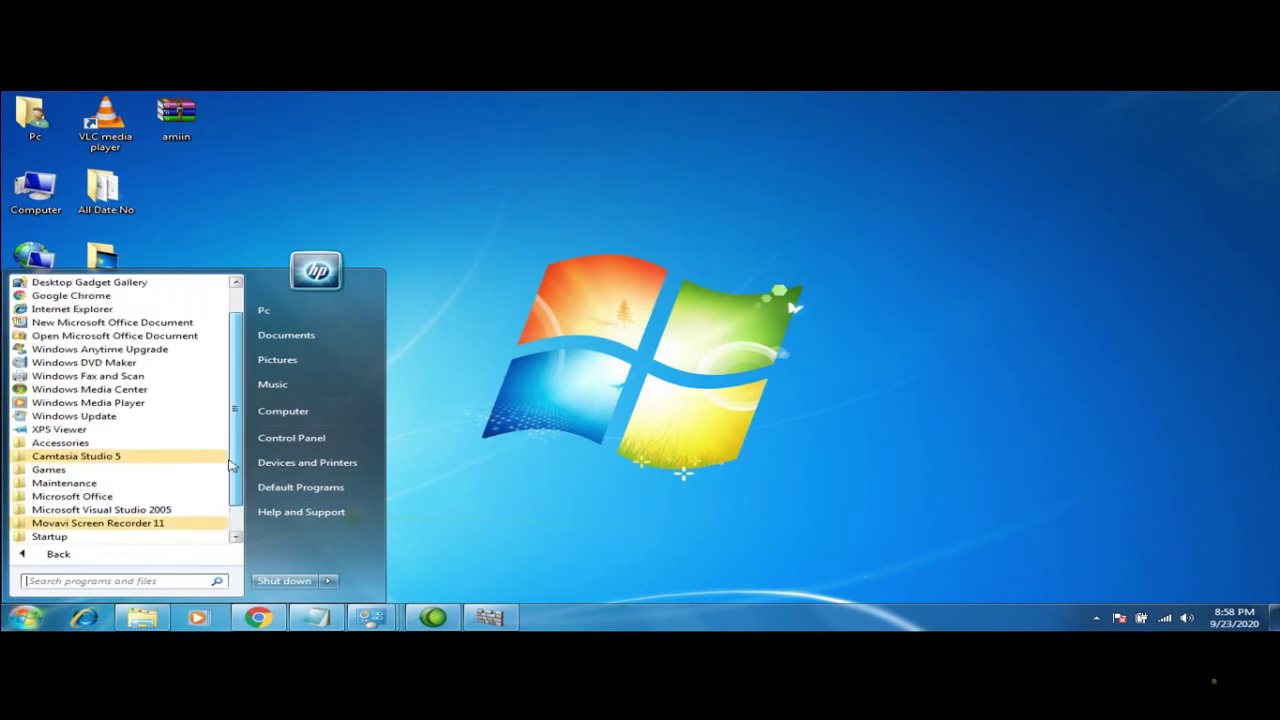
pyautogui.scroll(-2, 234, 502)
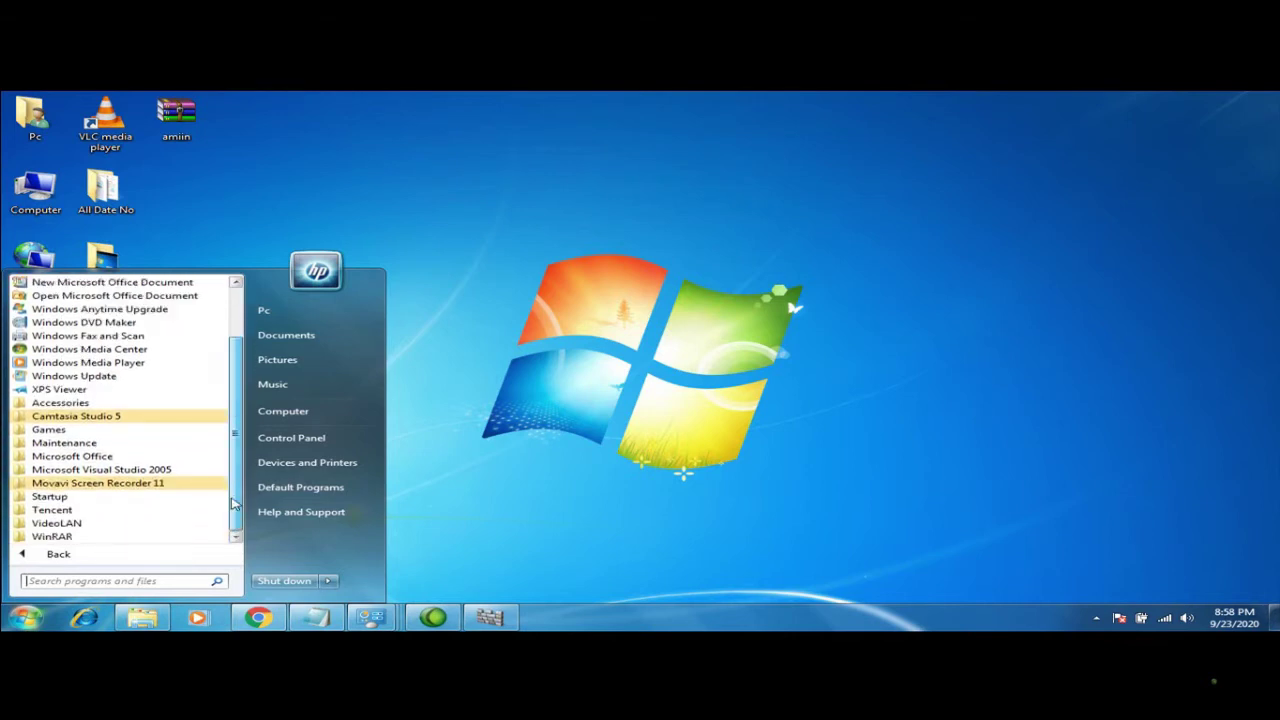
pyautogui.click(688, 296)
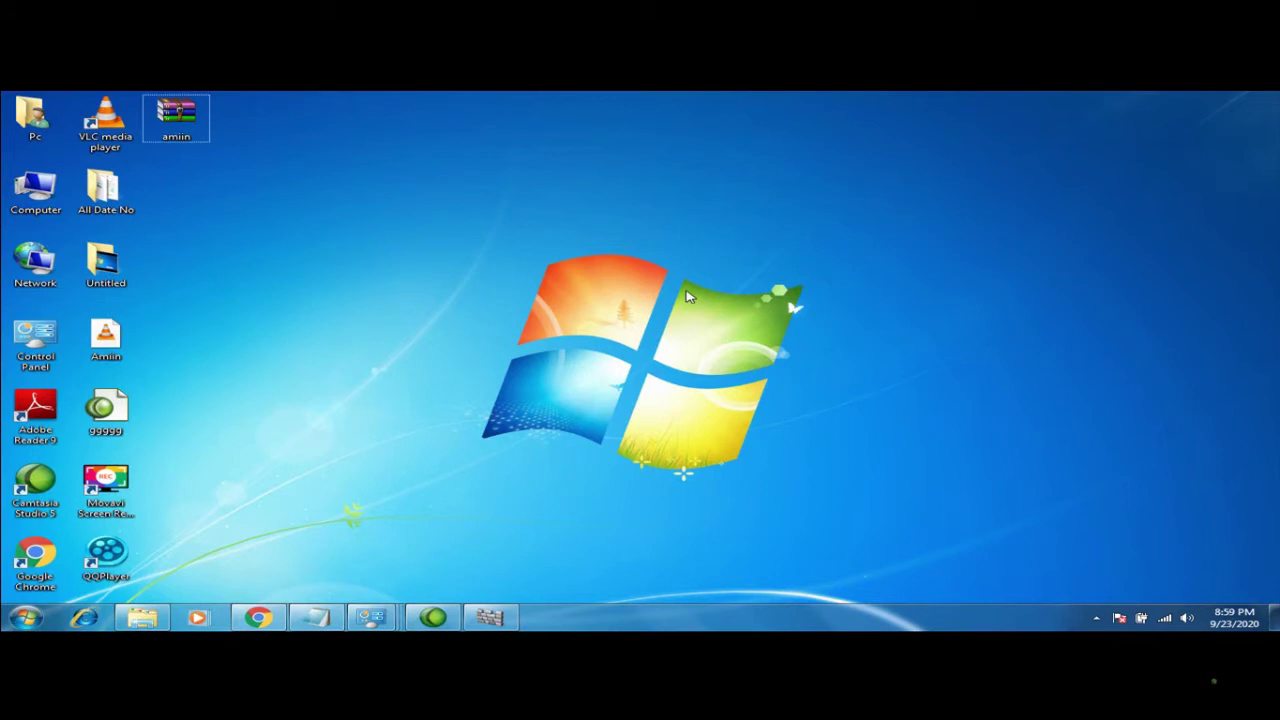
# Open C:\Program Files\VideoLAN\VLC using the VLC desktop shortcut's Open file location
pyautogui.rightClick(115, 118)
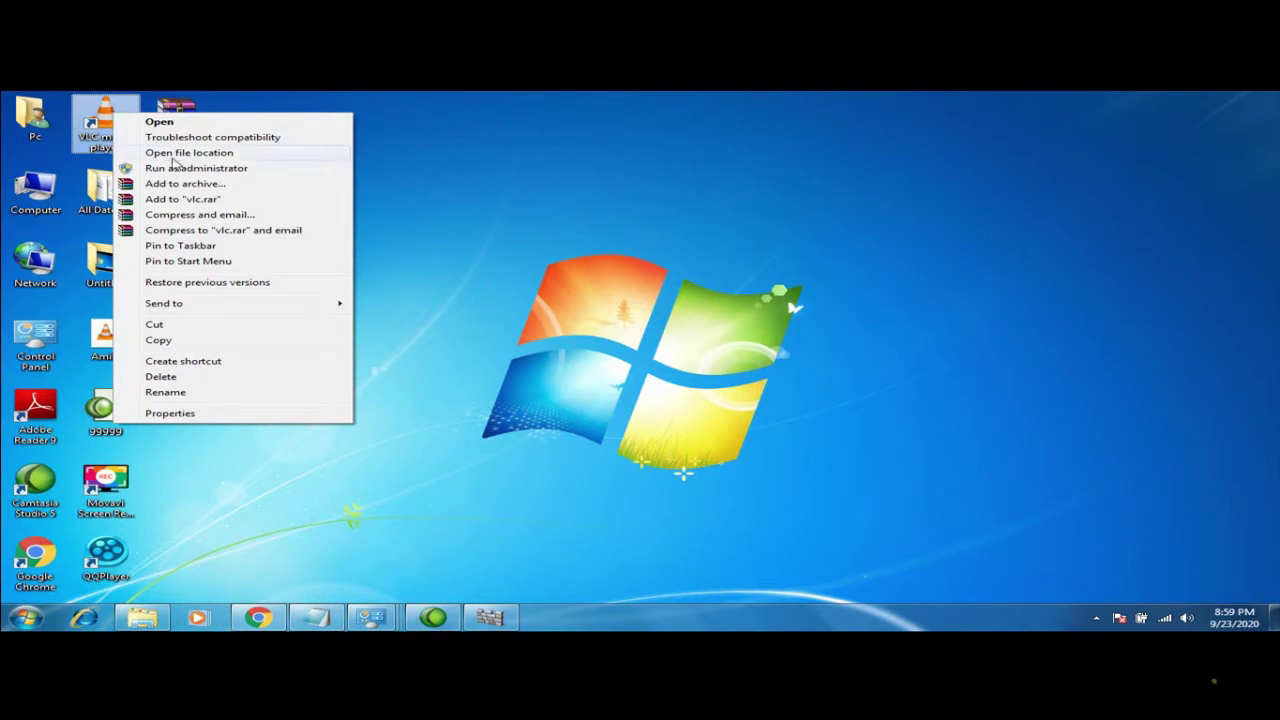
pyautogui.click(430, 215)
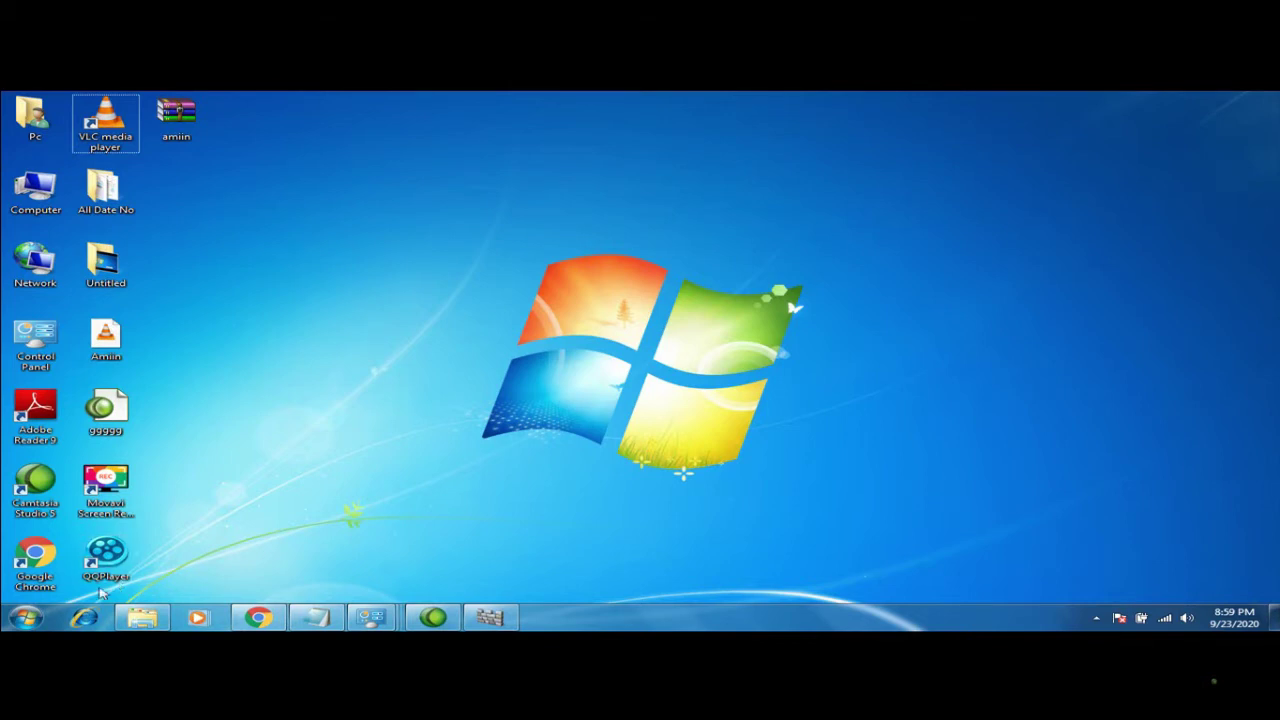
pyautogui.click(22, 618)
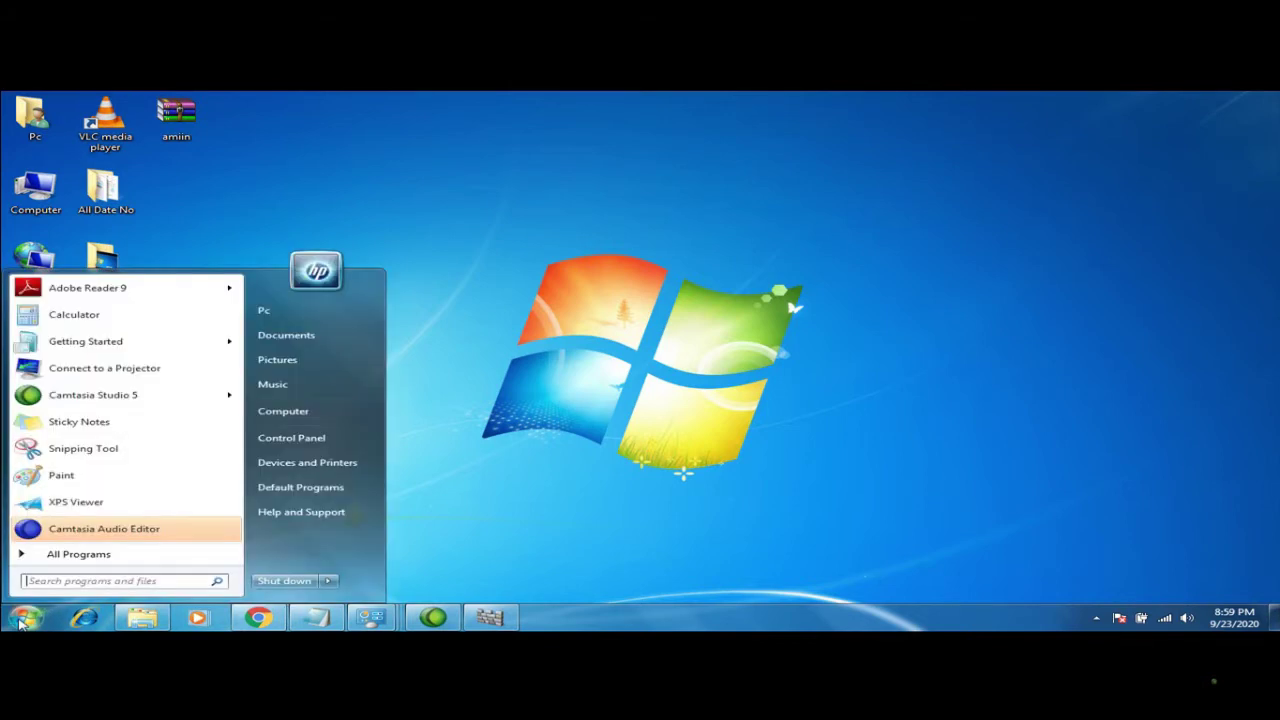
pyautogui.click(524, 405)
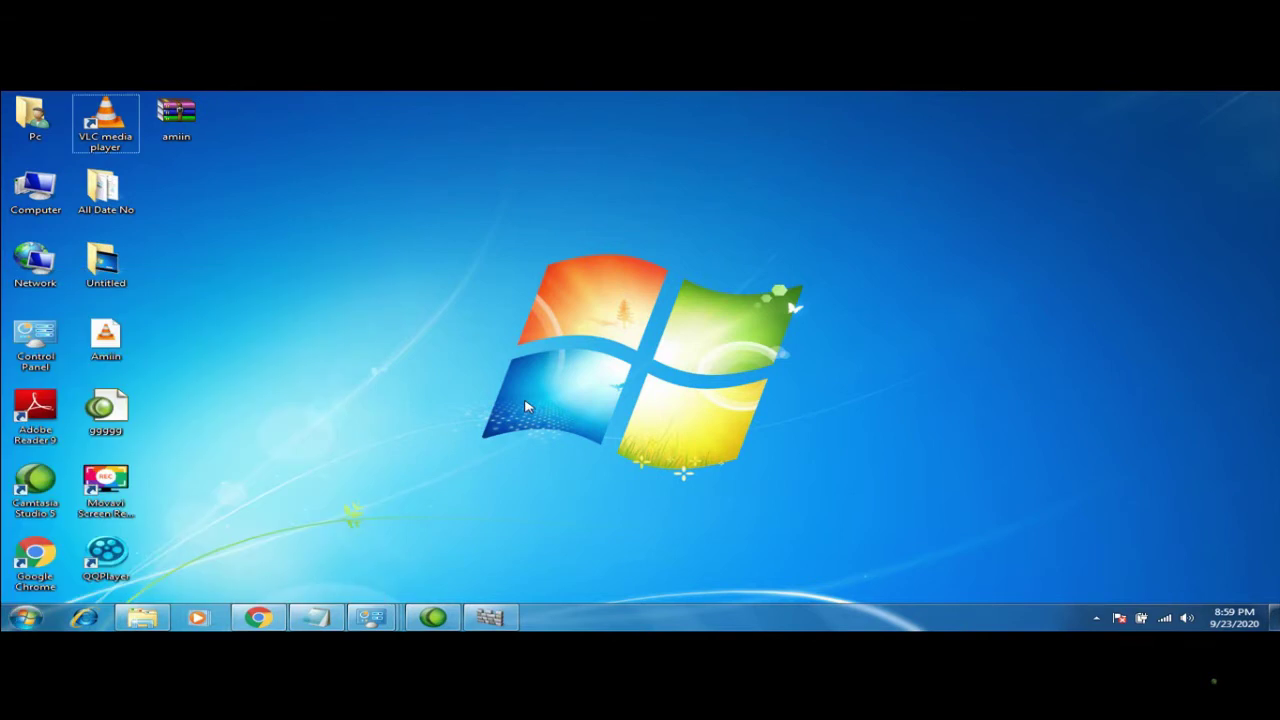
pyautogui.rightClick(110, 120)
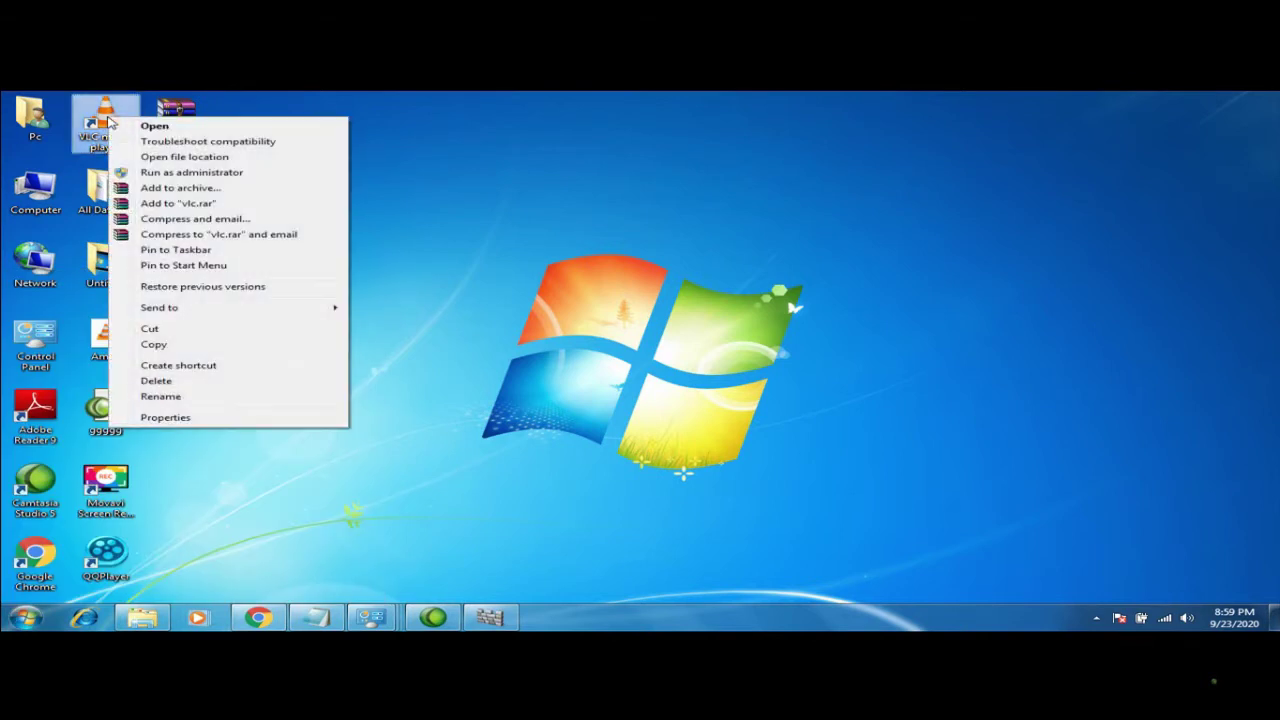
pyautogui.click(184, 157)
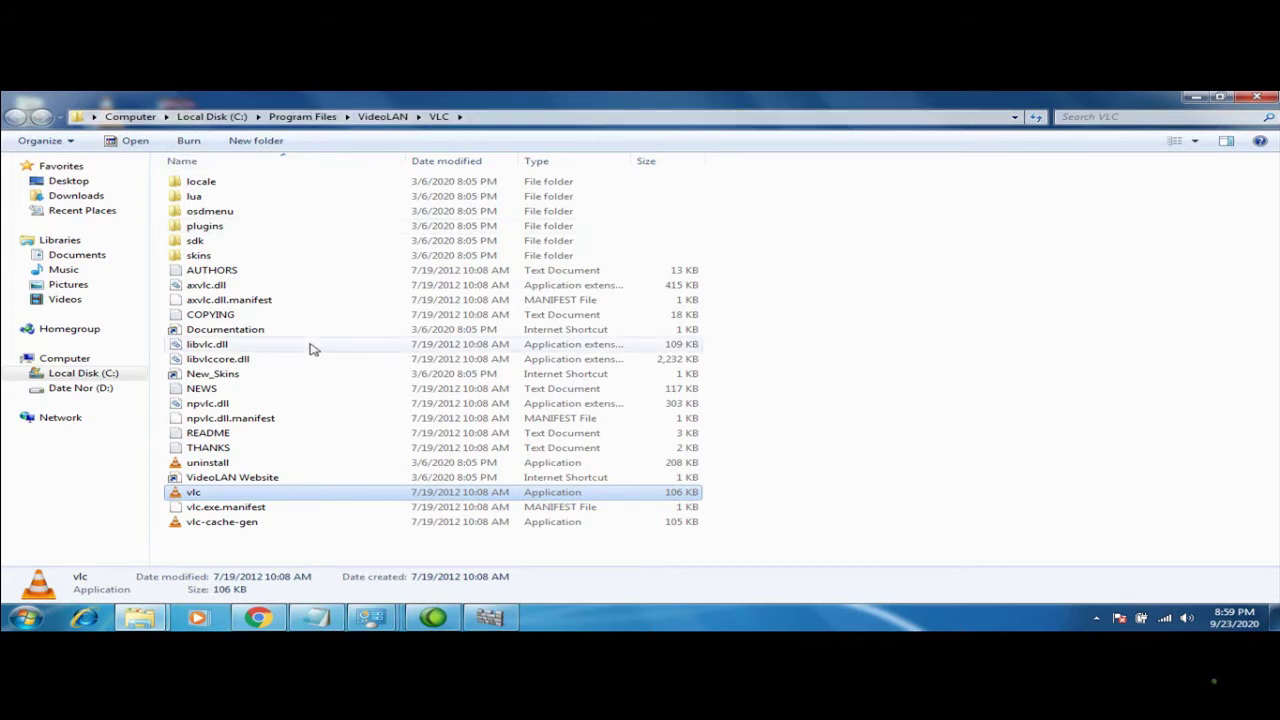
# Close the VLC folder window
pyautogui.moveTo(185, 495); pyautogui.dragTo(551, 614)
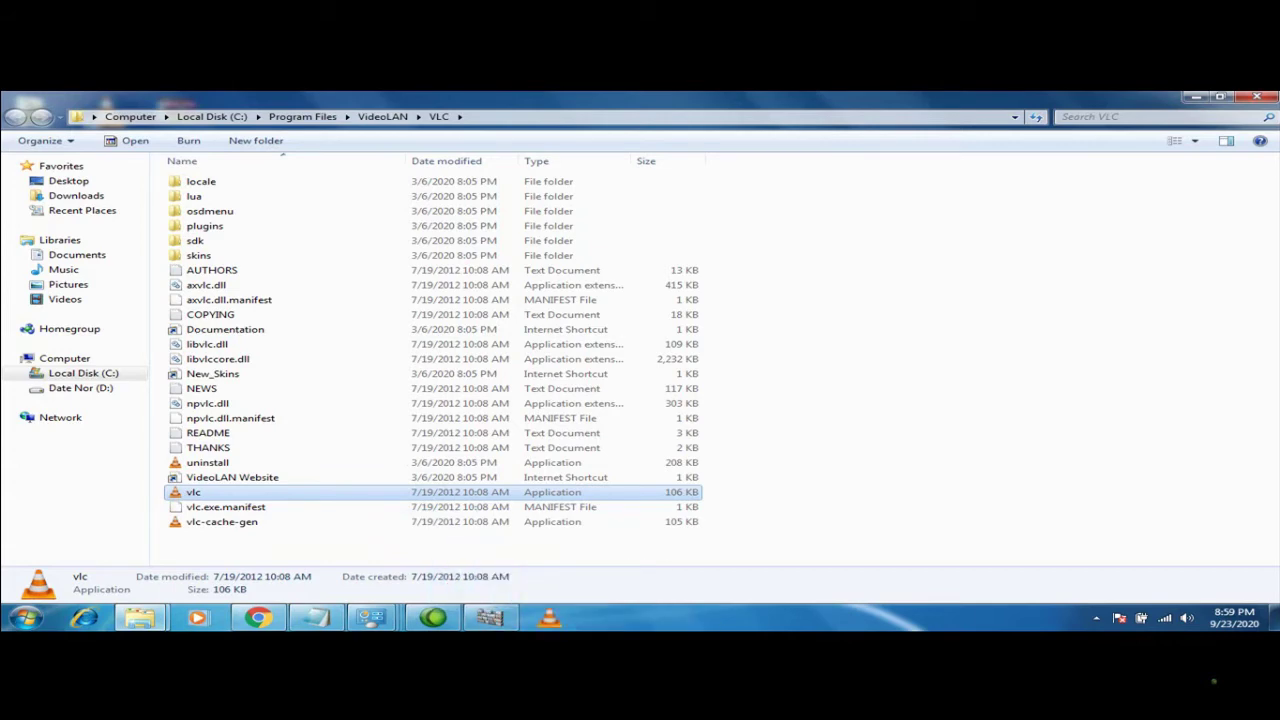
pyautogui.click(1219, 97)
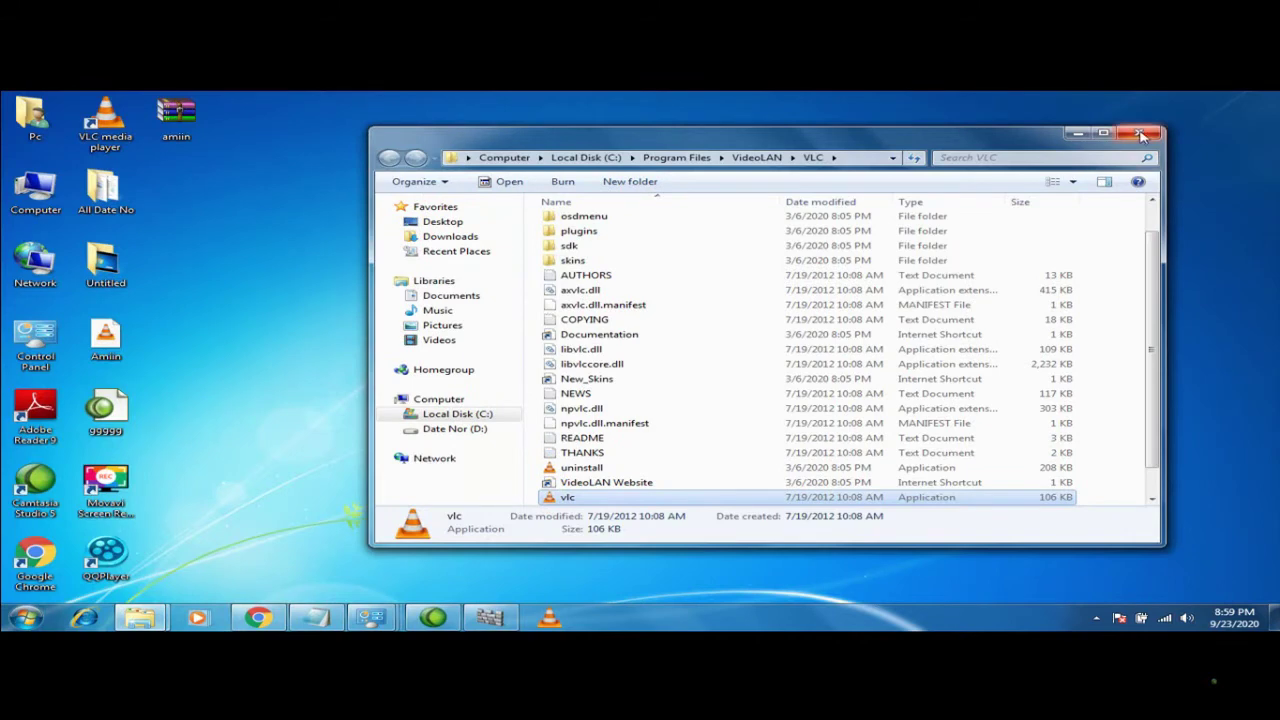
pyautogui.click(1141, 134)
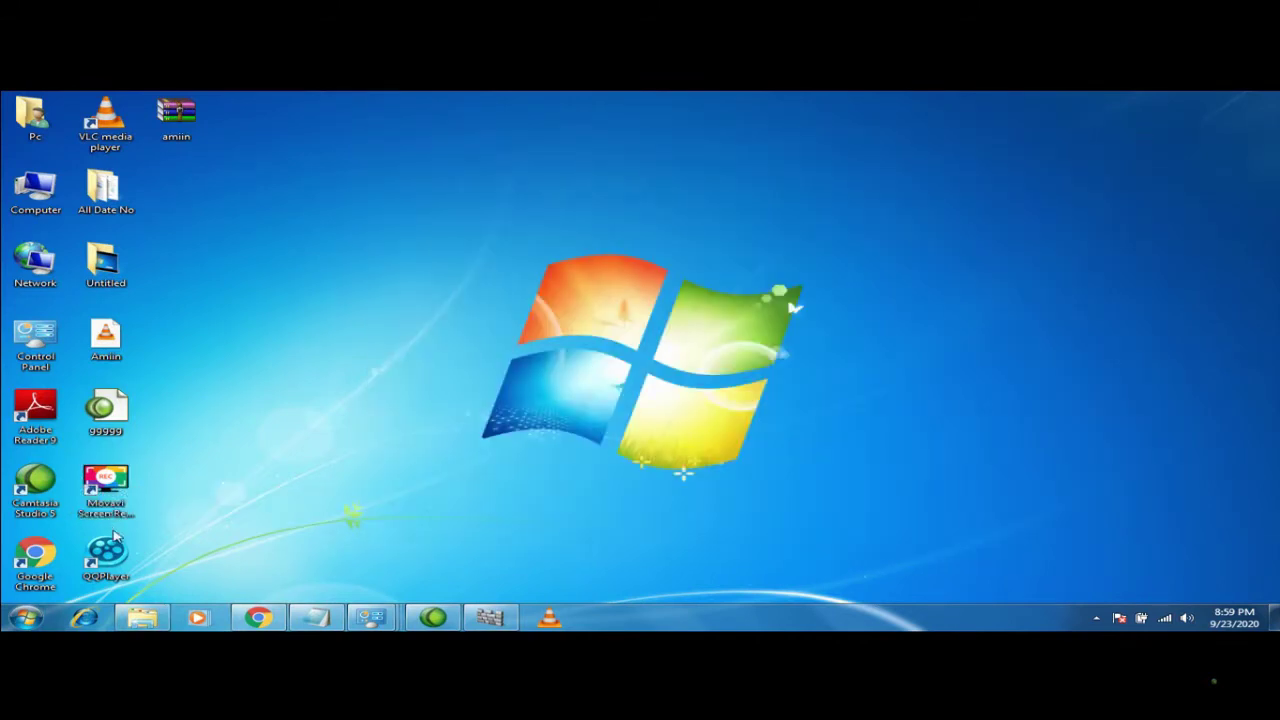
# Pin QQPlayer to the taskbar, then unpin both VLC media player and QQPlayer
pyautogui.moveTo(118, 550); pyautogui.dragTo(610, 615)
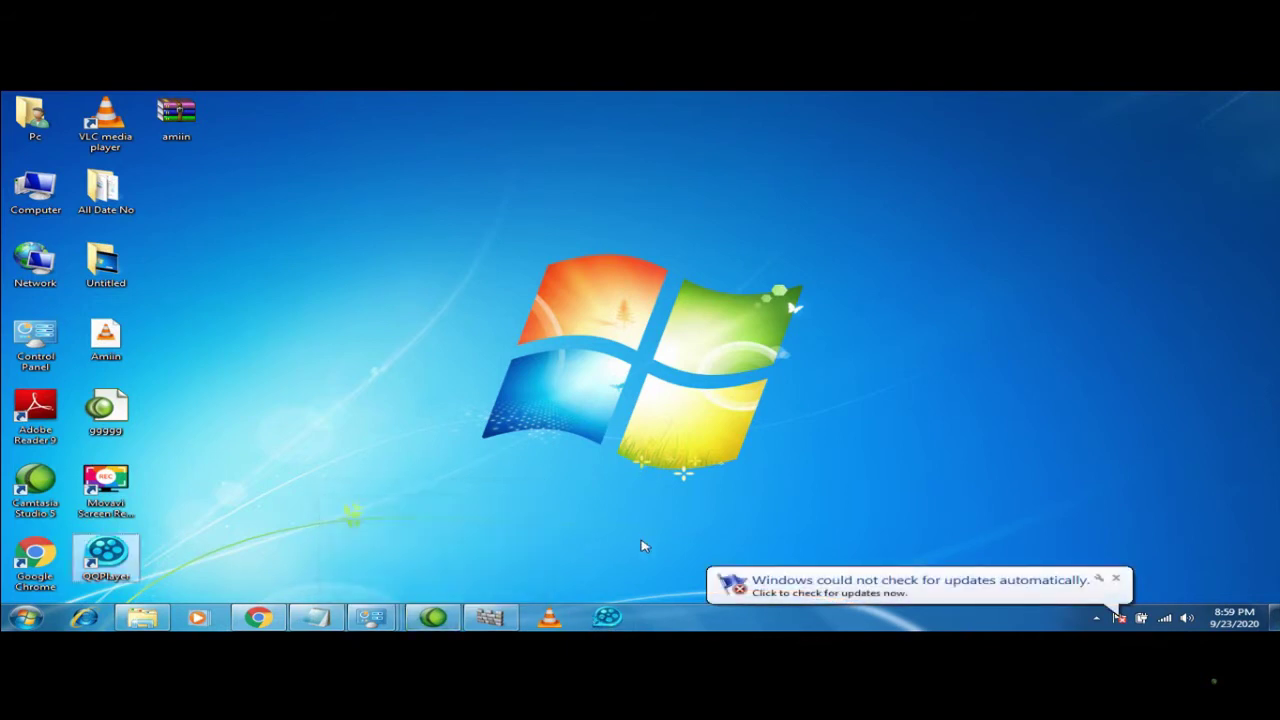
pyautogui.click(1117, 580)
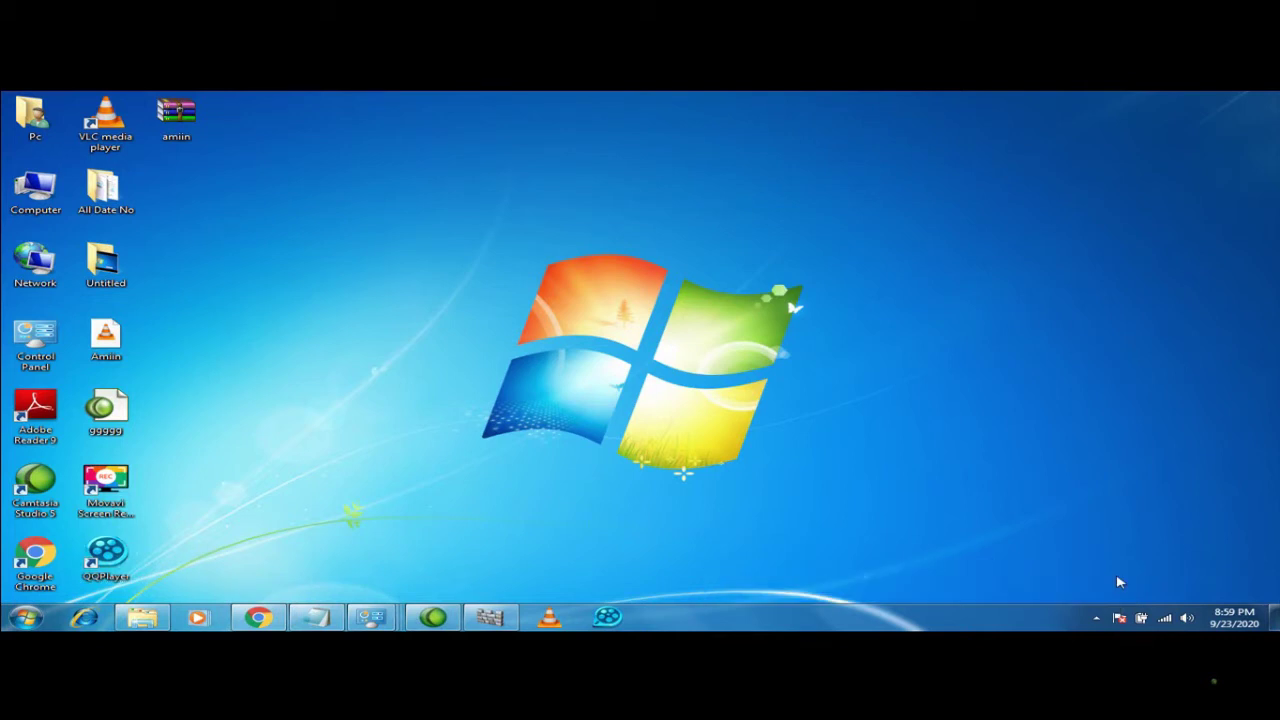
pyautogui.rightClick(550, 614)
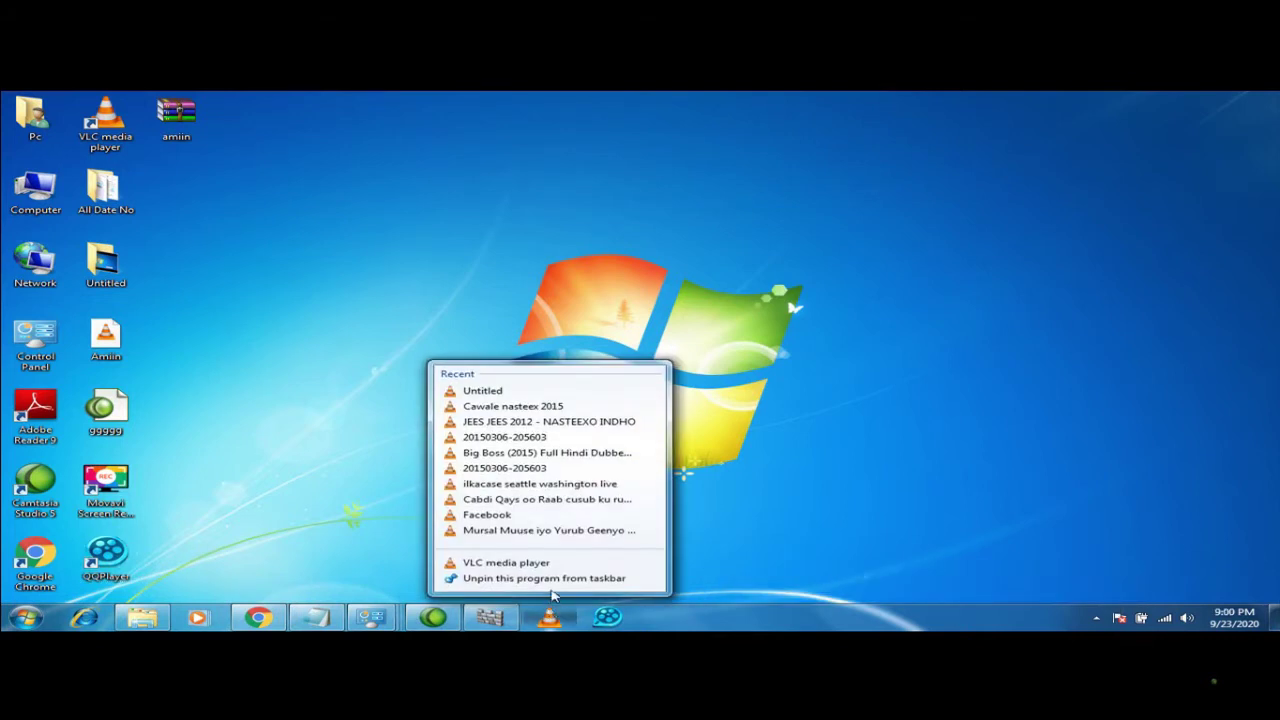
pyautogui.click(555, 579)
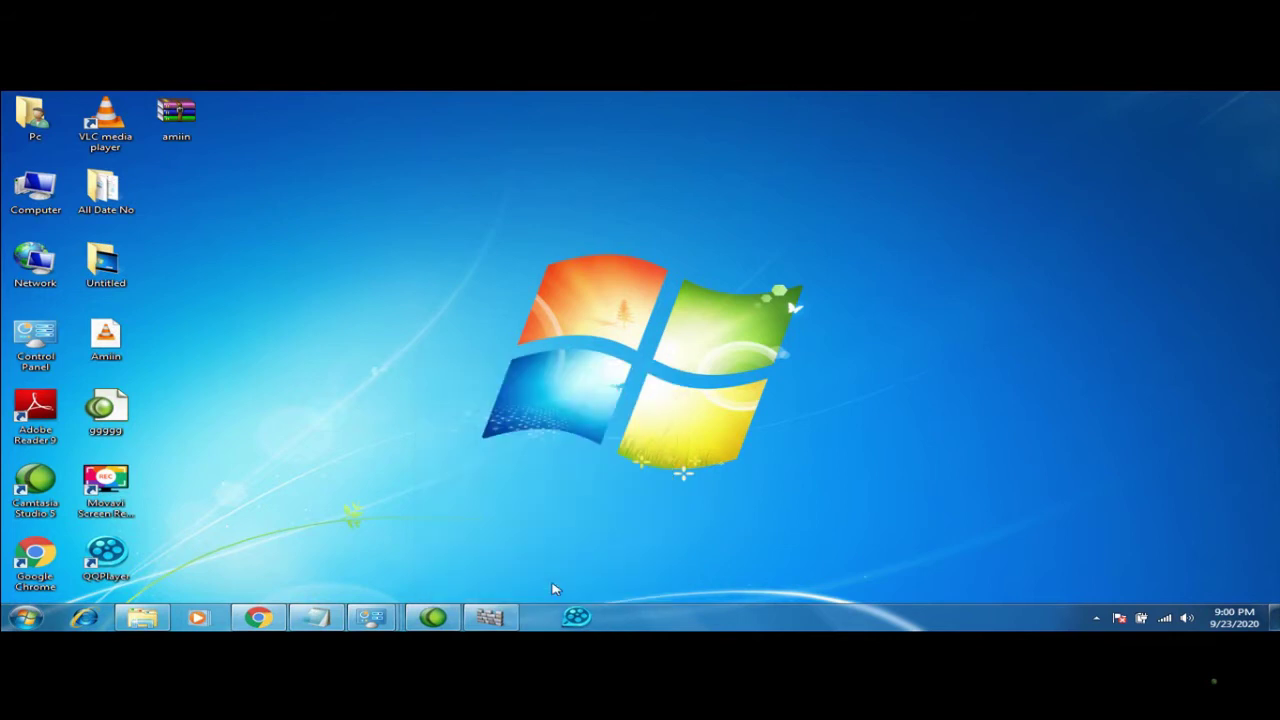
pyautogui.rightClick(552, 616)
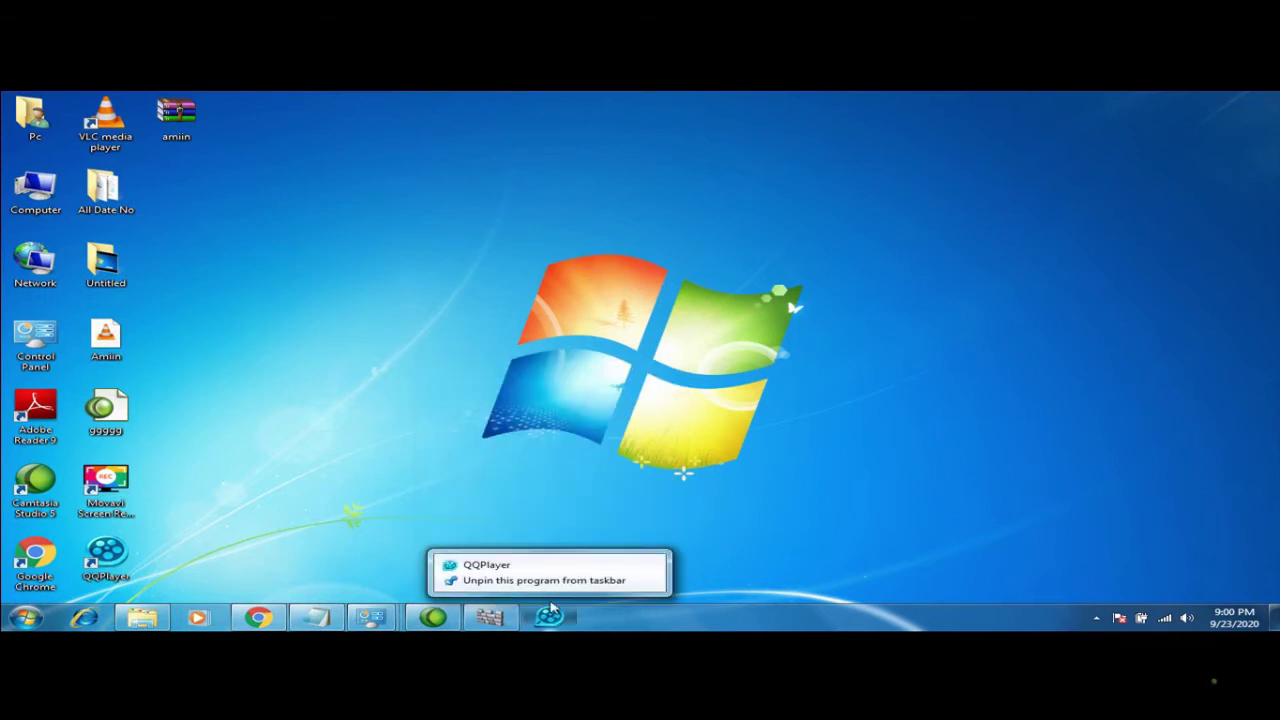
pyautogui.click(547, 588)
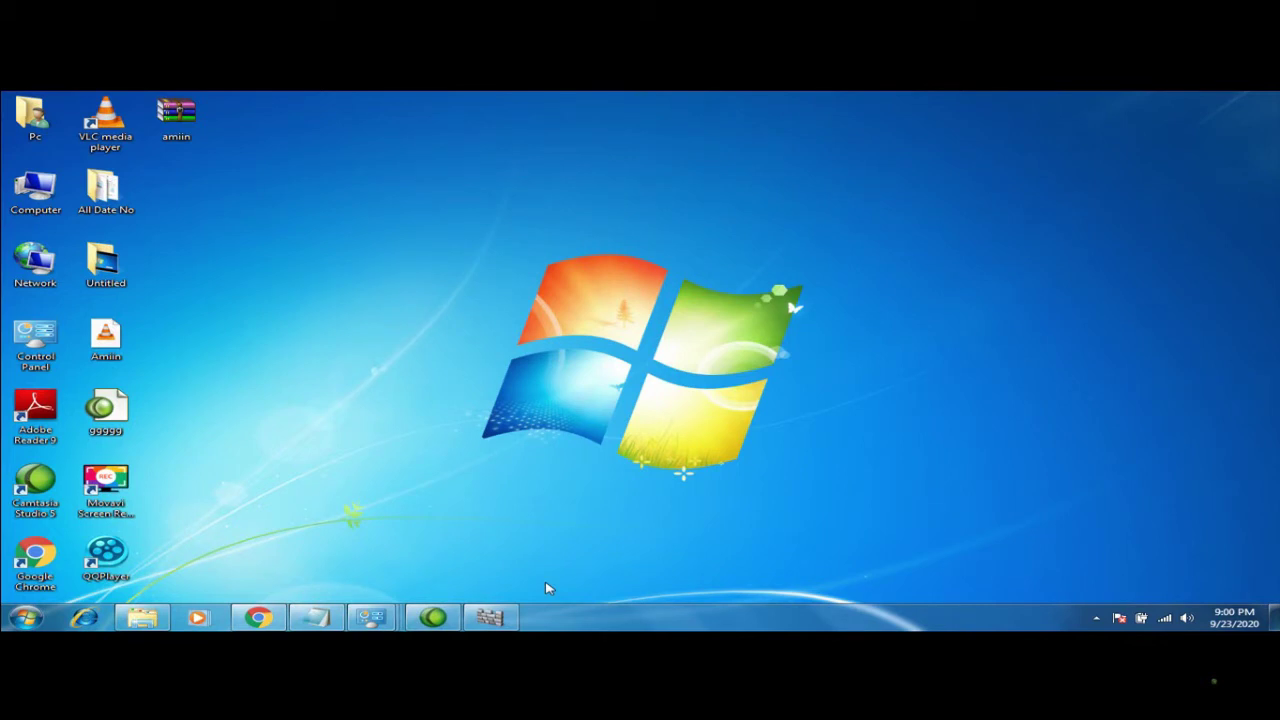
# Search the Start menu for 'window u' to find Windows Update and Windows Anytime Upgrade
pyautogui.click(30, 620)
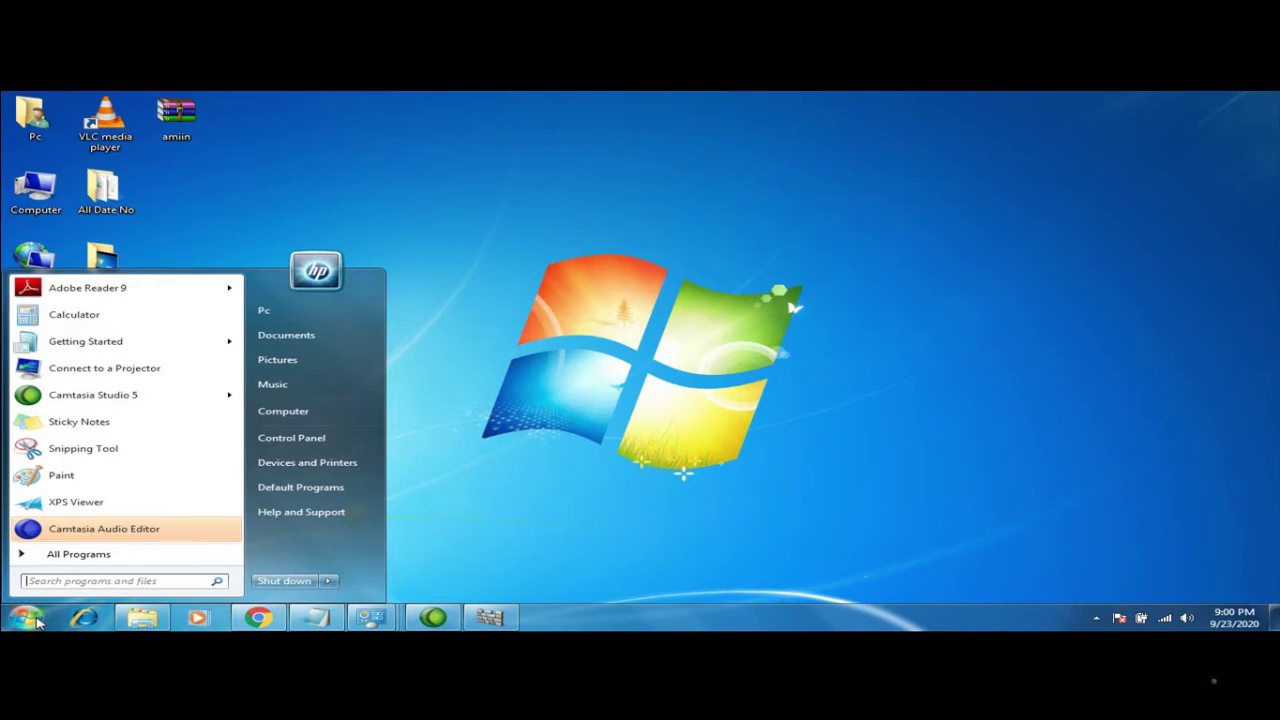
pyautogui.write('u')
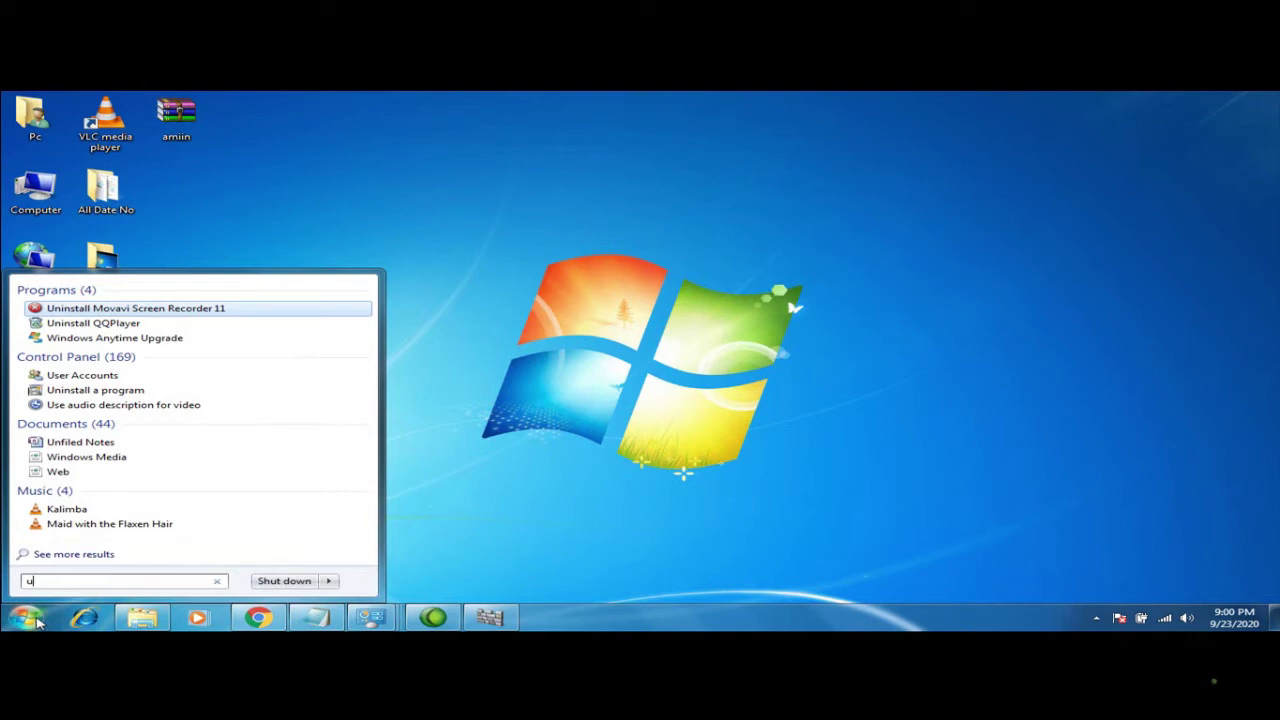
pyautogui.press('BackSpace')
pyautogui.write('wind')
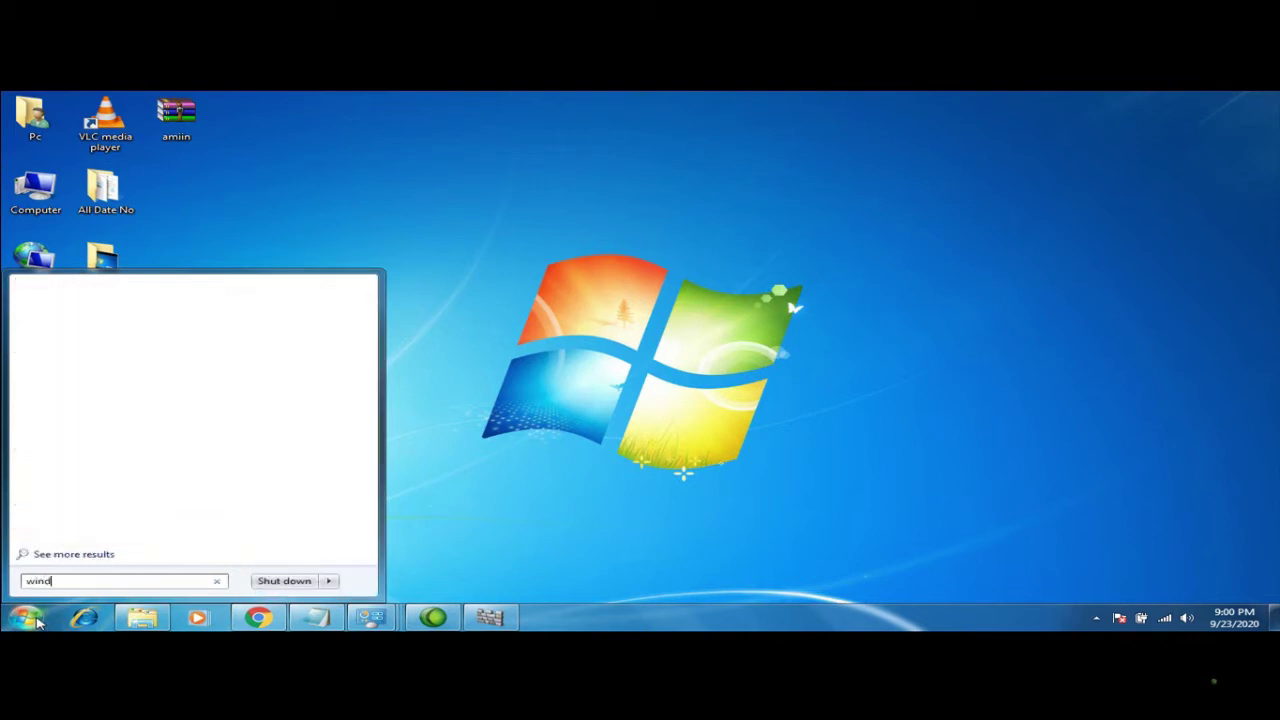
pyautogui.write('ow')
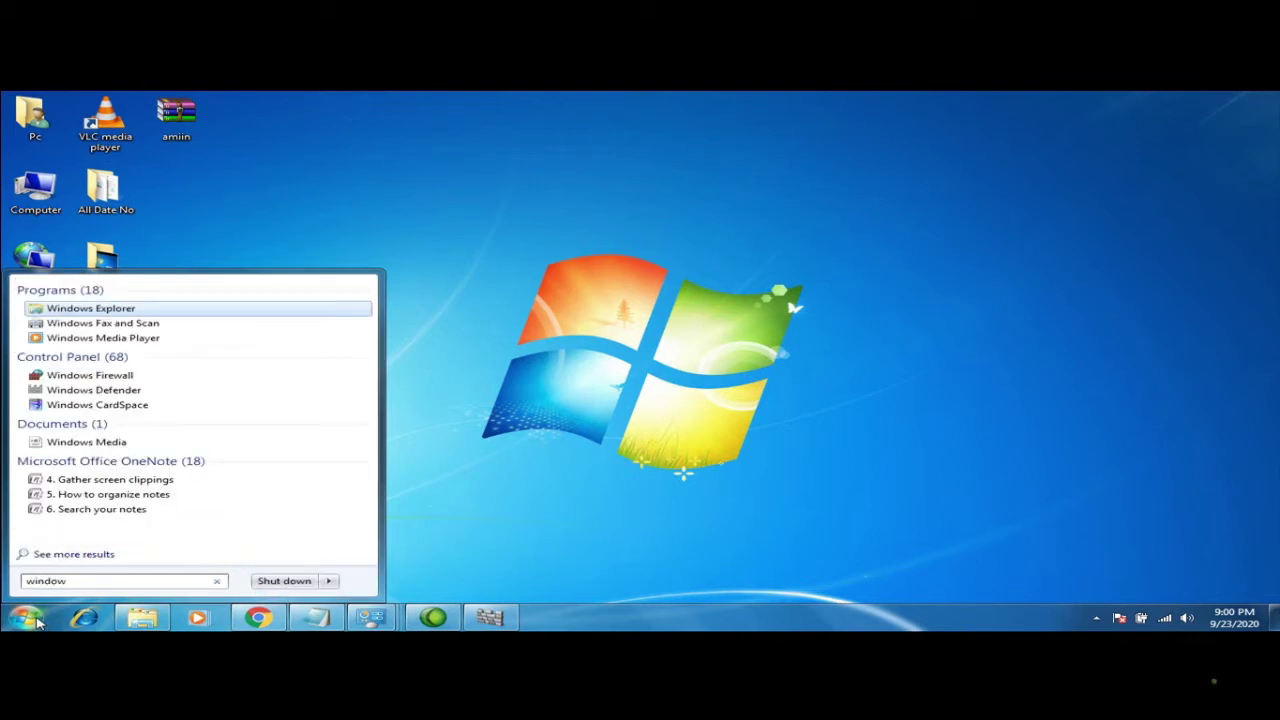
pyautogui.write(' u')
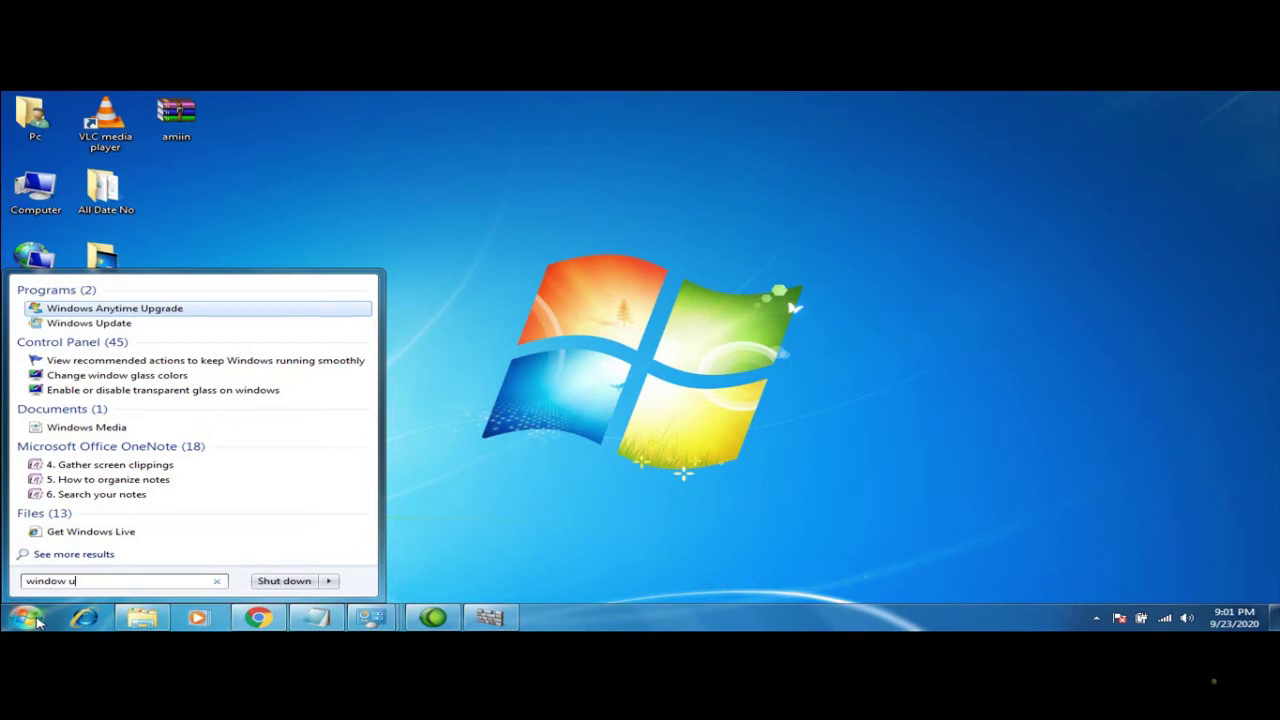
# Open Windows Update from the Start menu search results for 'window u'
pyautogui.click(83, 326)
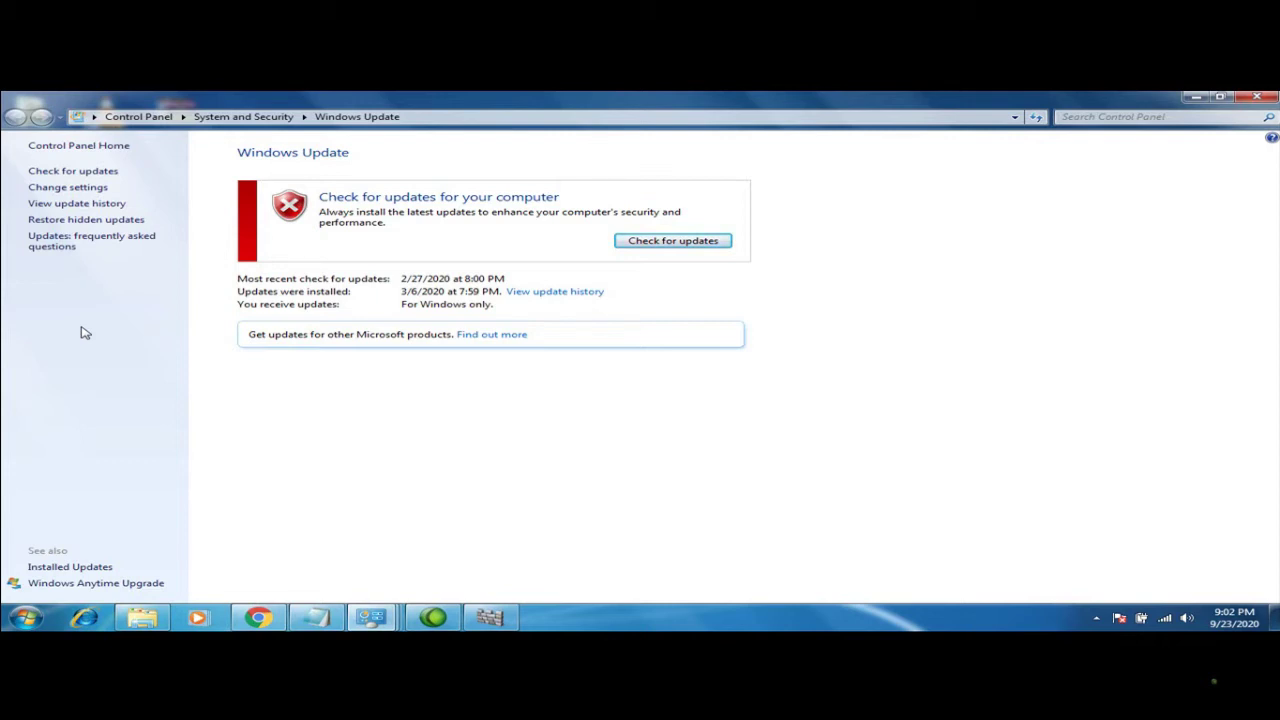
# Set important updates to 'Never check for updates (not recommended)' and save the settings
pyautogui.click(91, 173)
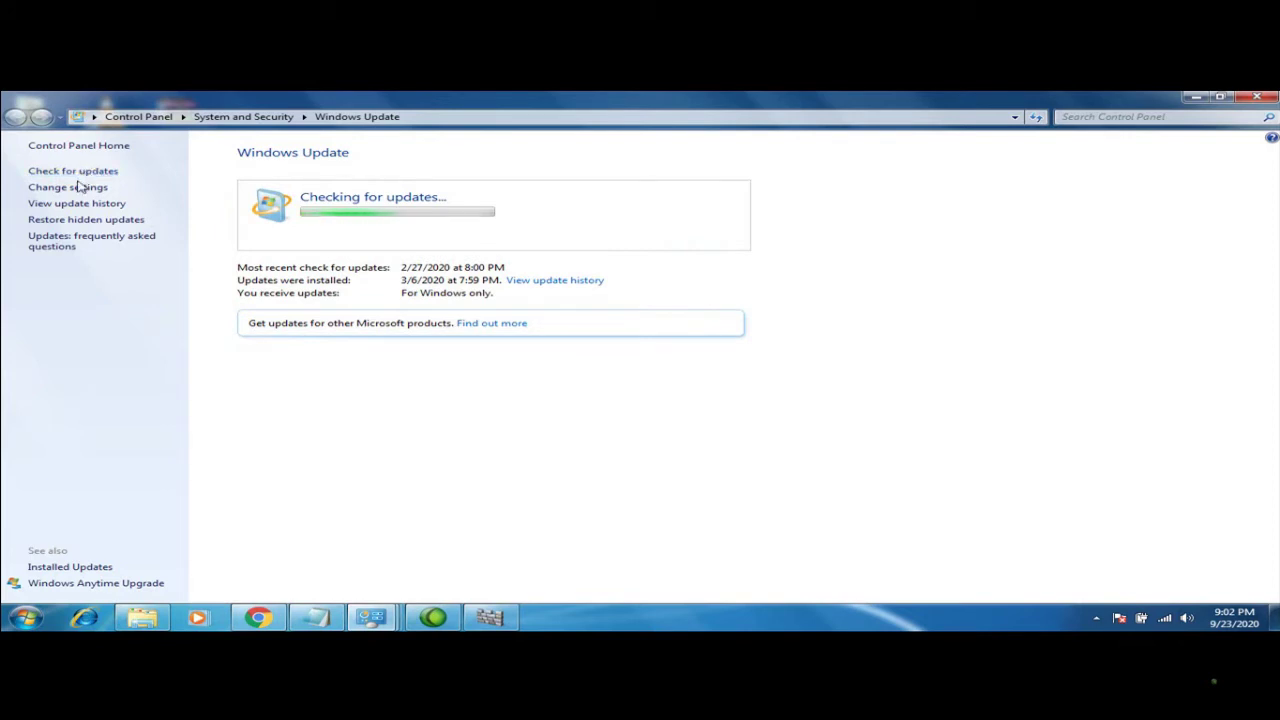
pyautogui.click(78, 189)
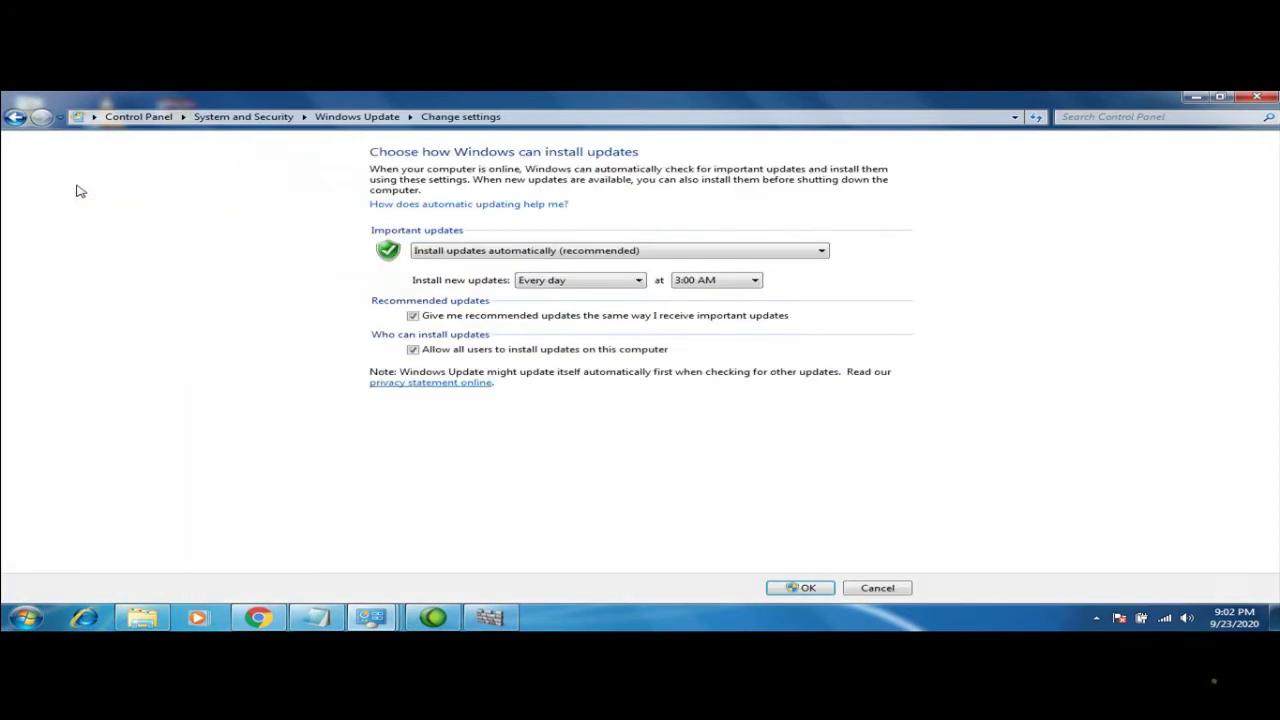
pyautogui.click(15, 117)
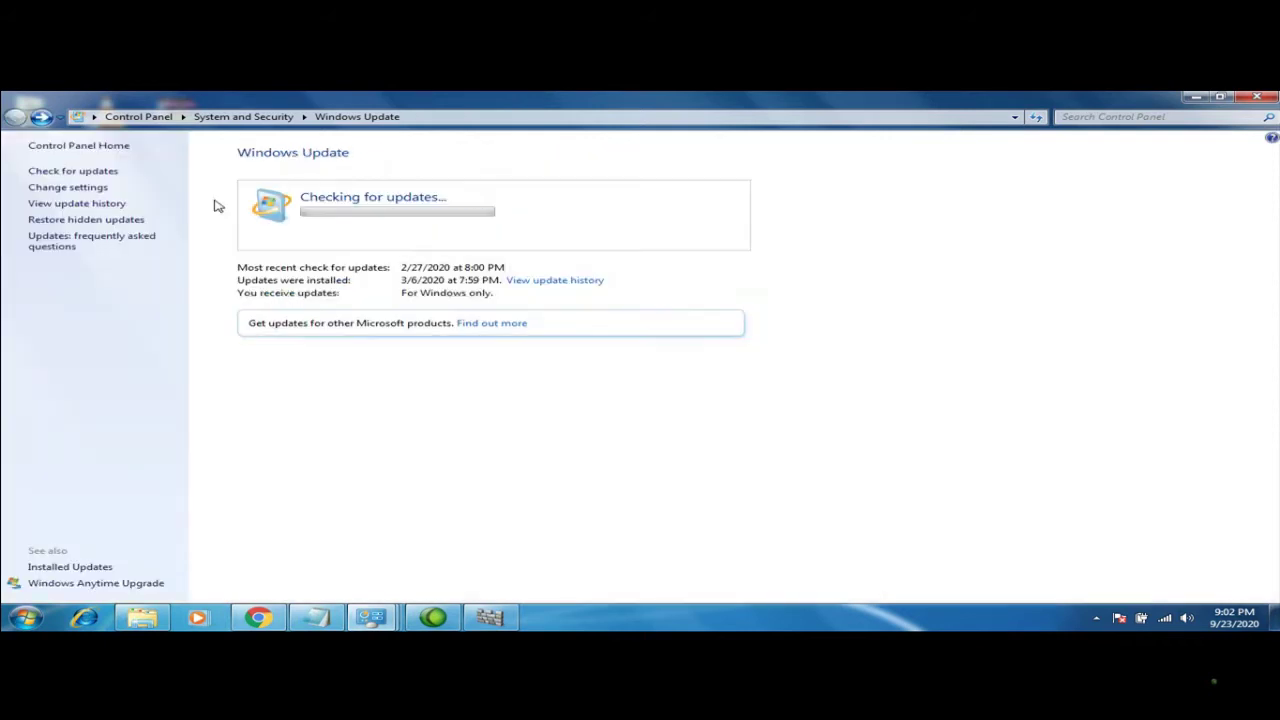
pyautogui.click(98, 189)
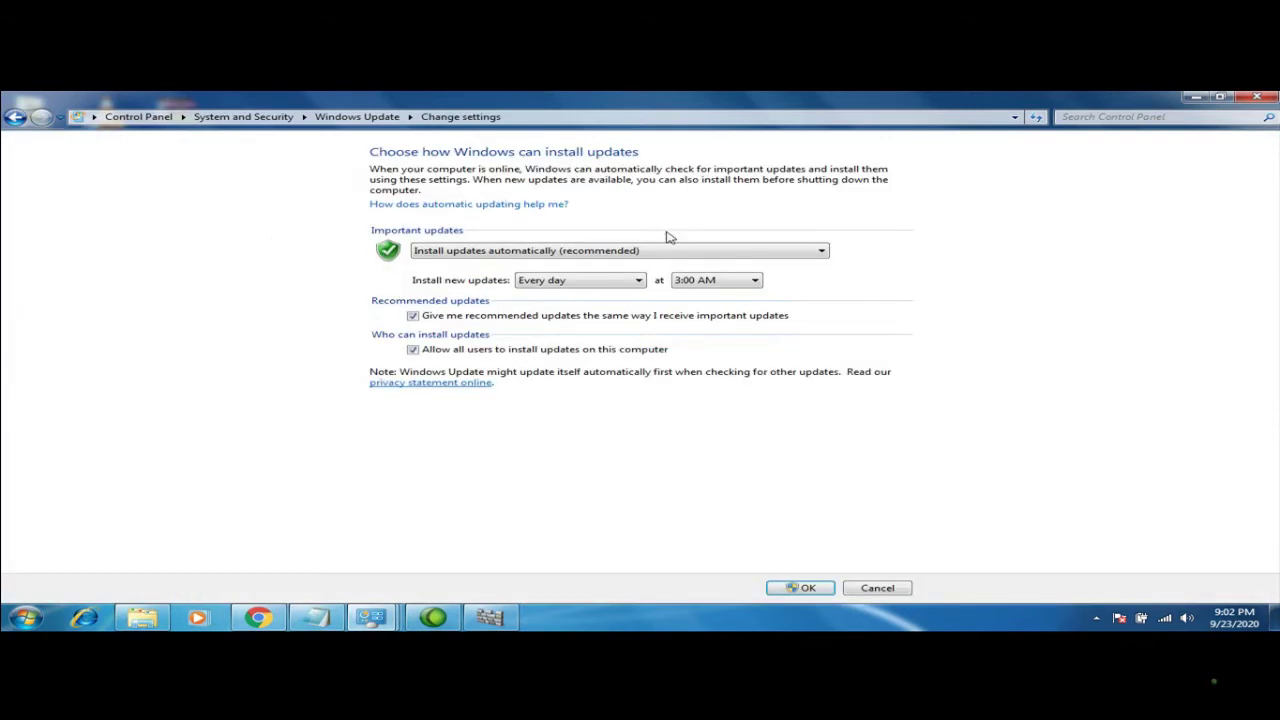
pyautogui.click(815, 252)
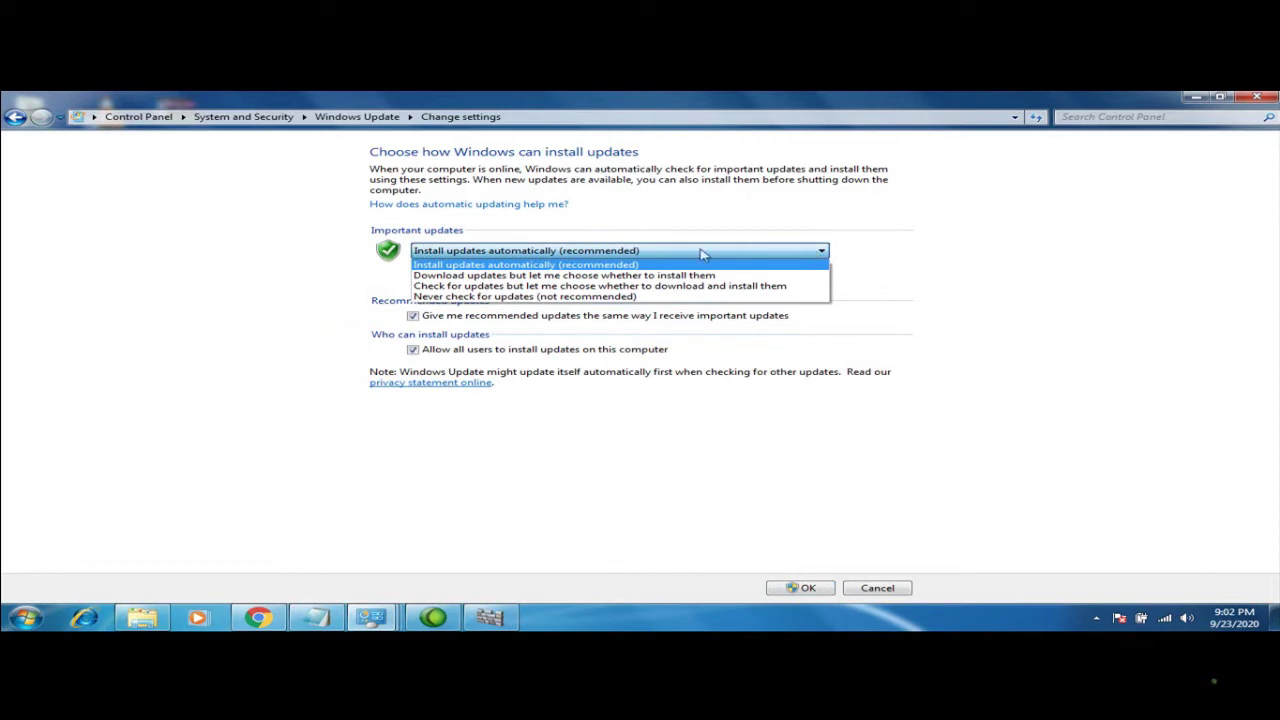
pyautogui.click(569, 297)
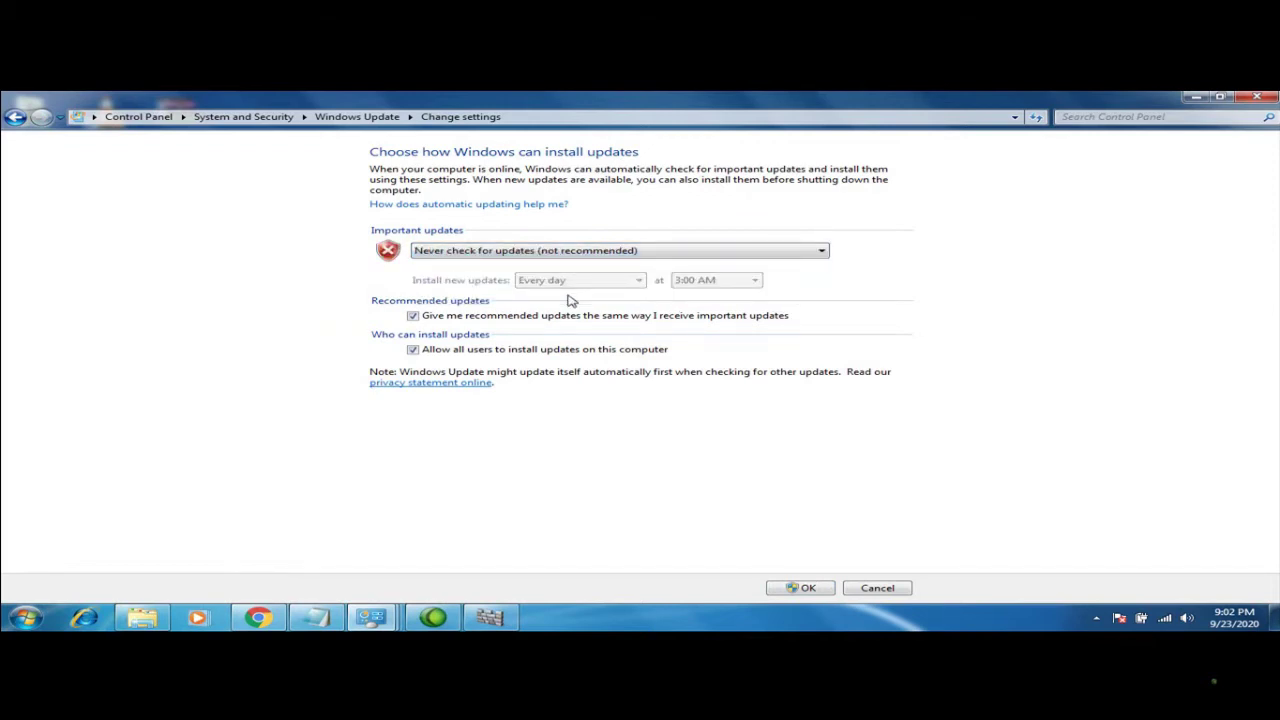
pyautogui.click(820, 588)
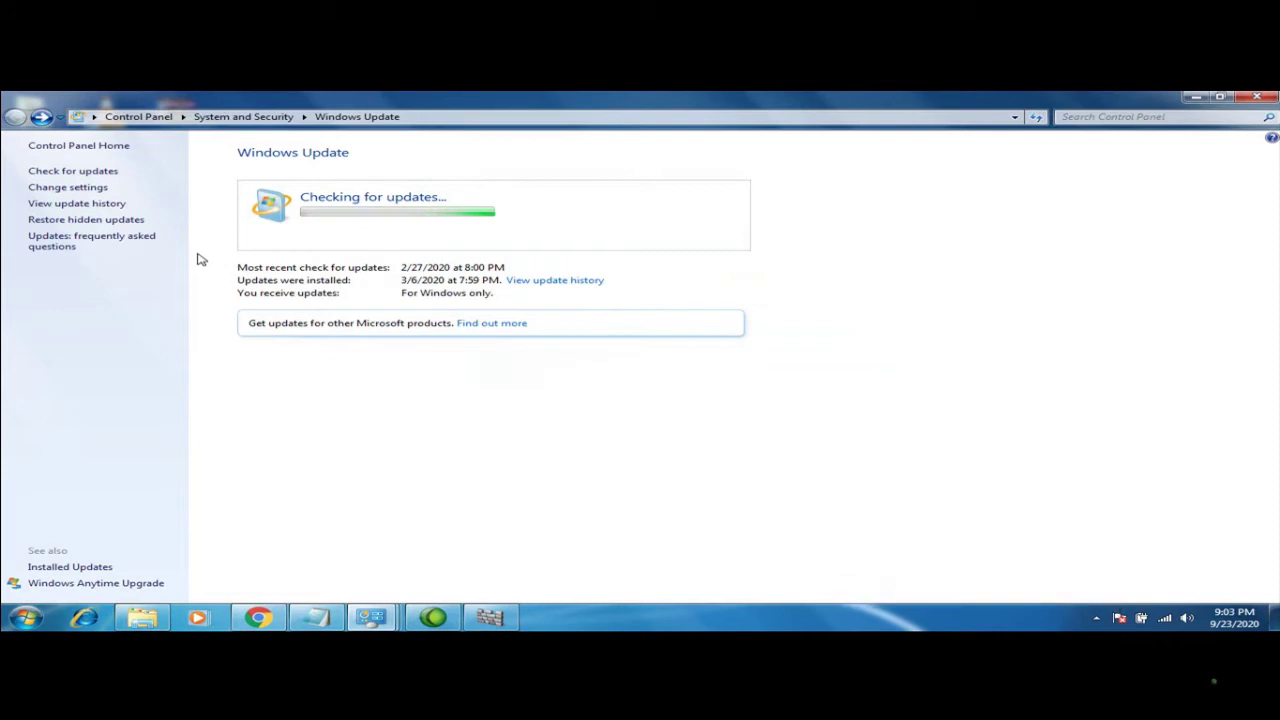
# Revisit the update settings page, then close the Windows Update window
pyautogui.click(26, 617)
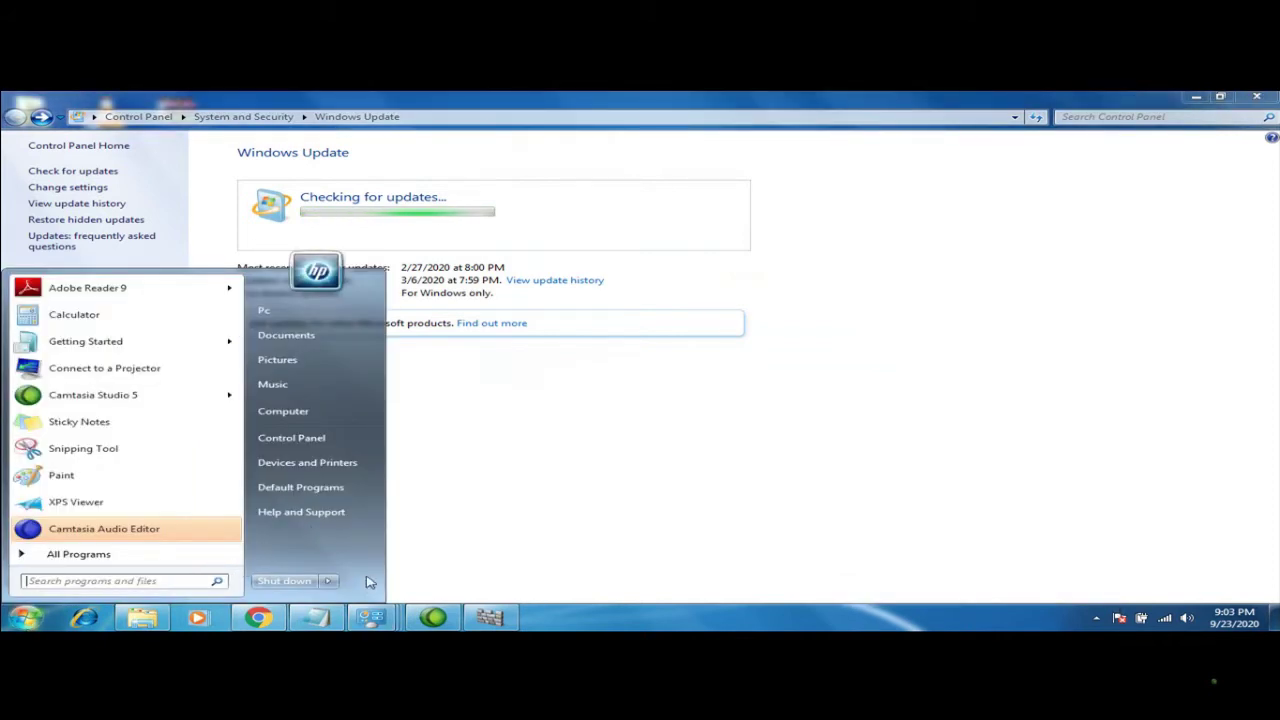
pyautogui.moveTo(332, 584)
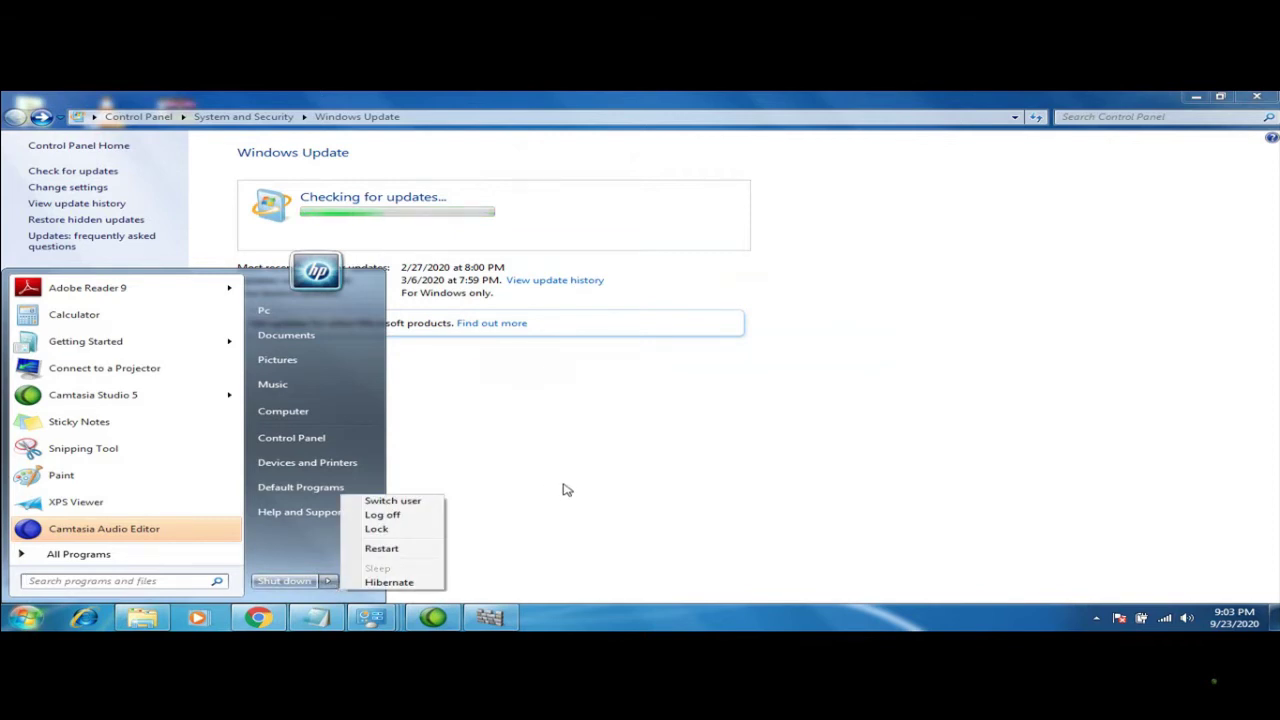
pyautogui.click(486, 517)
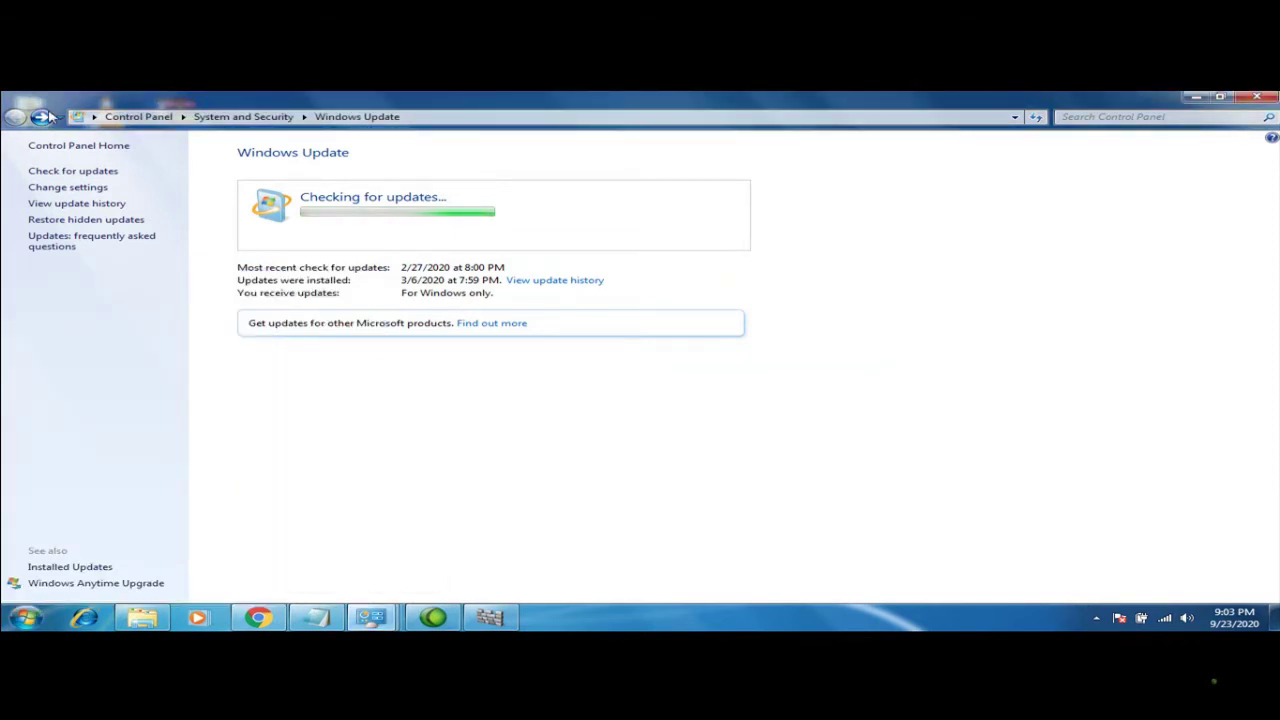
pyautogui.click(42, 117)
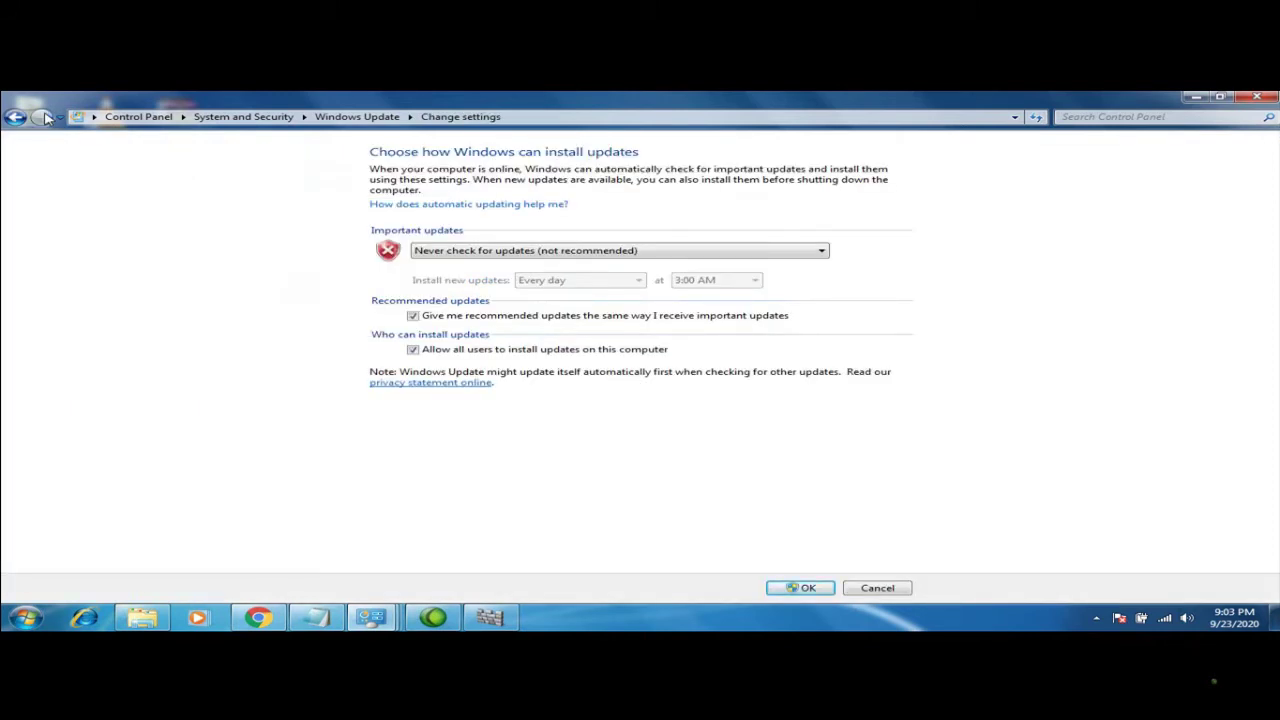
pyautogui.click(22, 118)
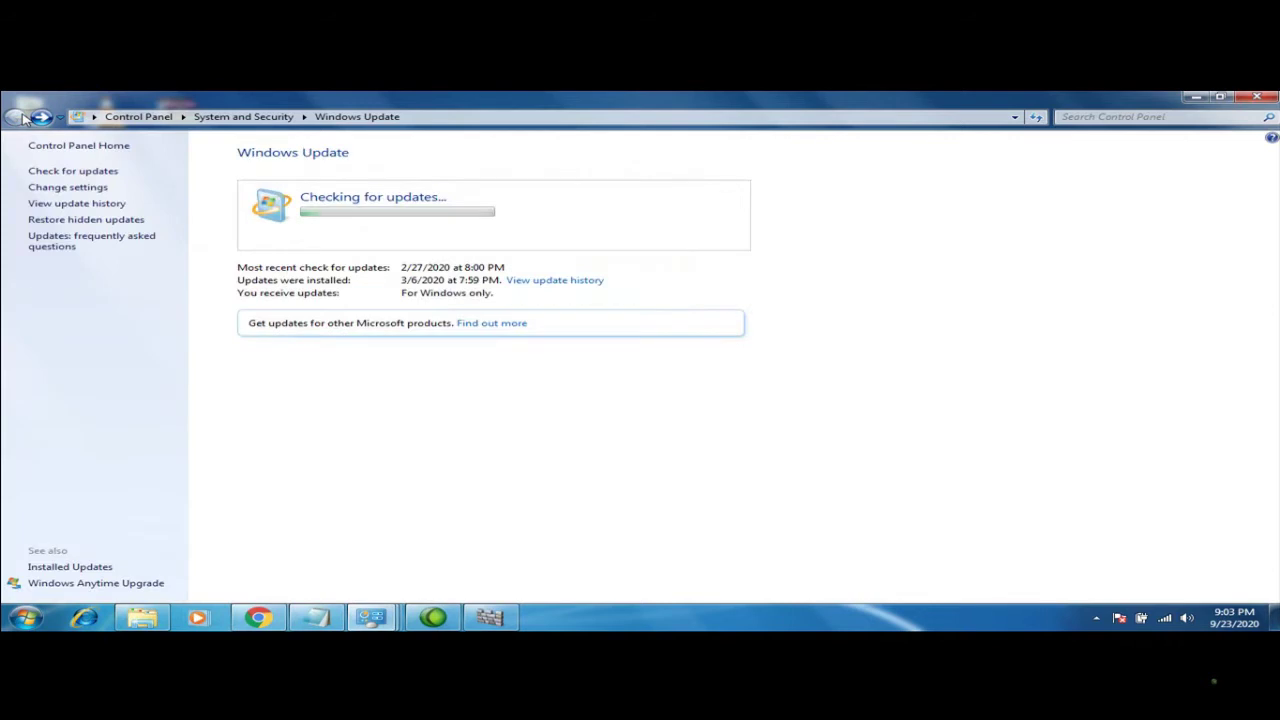
pyautogui.click(42, 117)
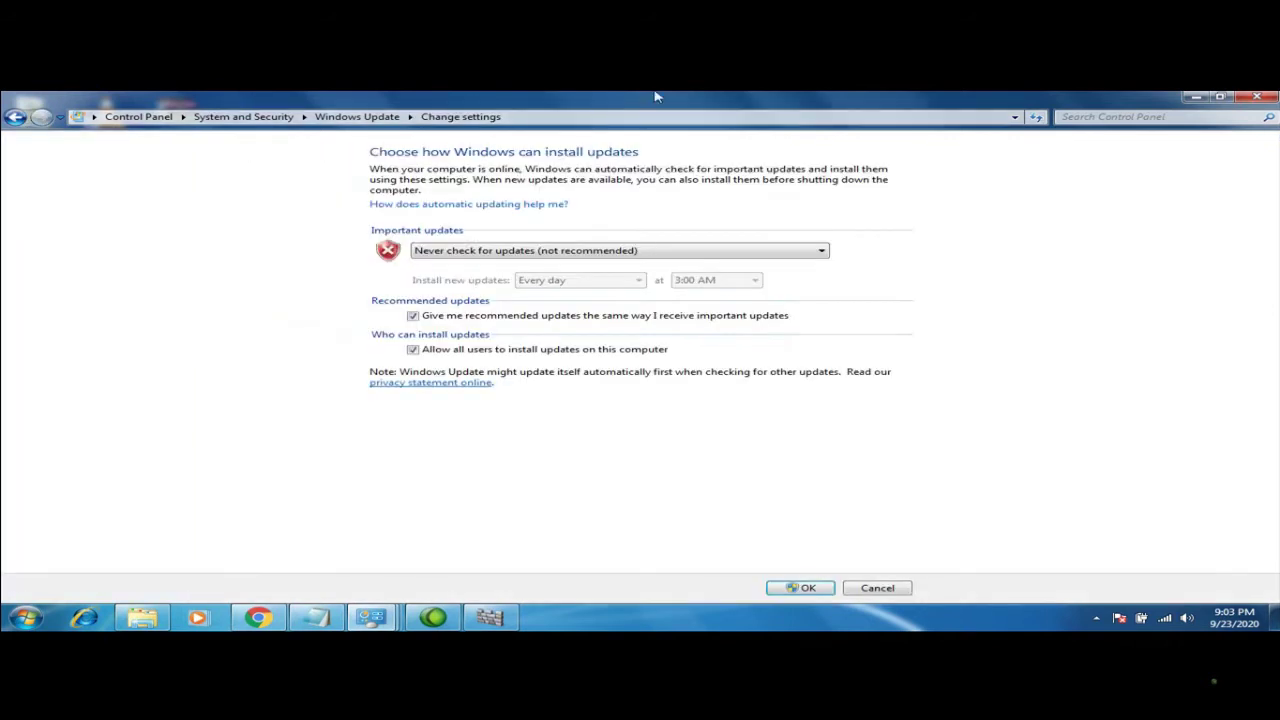
pyautogui.click(1257, 96)
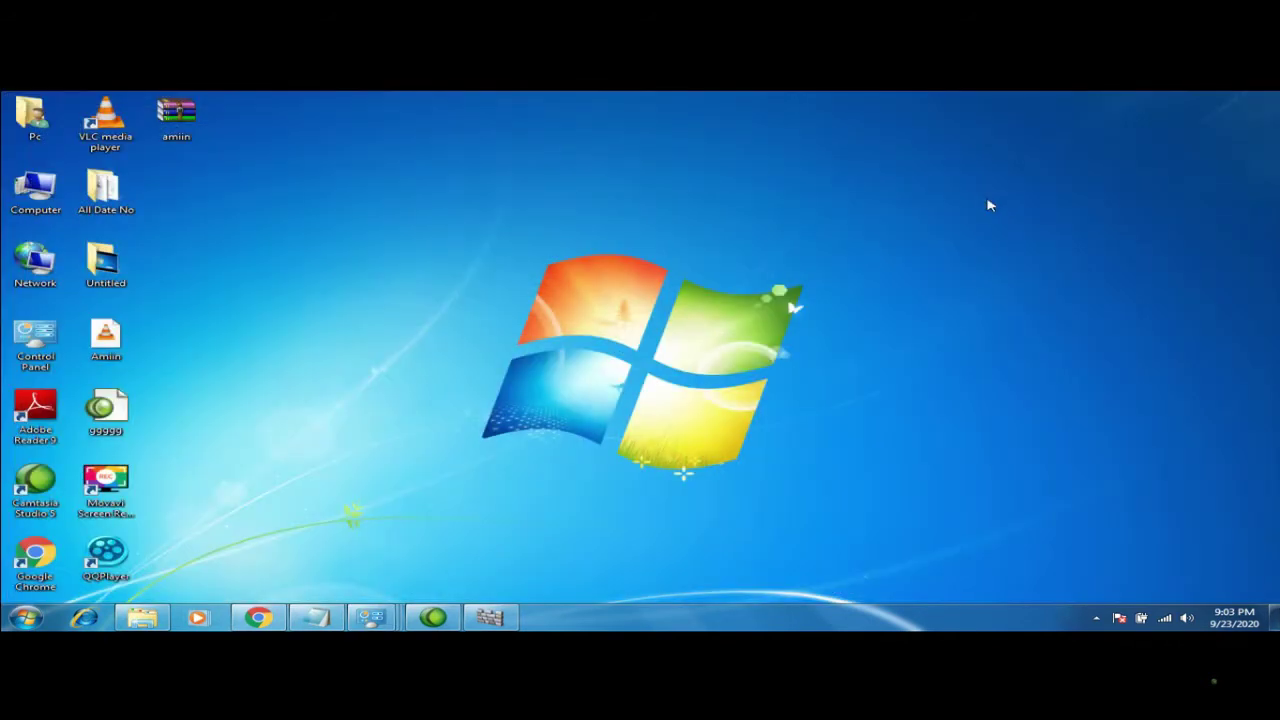
pyautogui.click(22, 623)
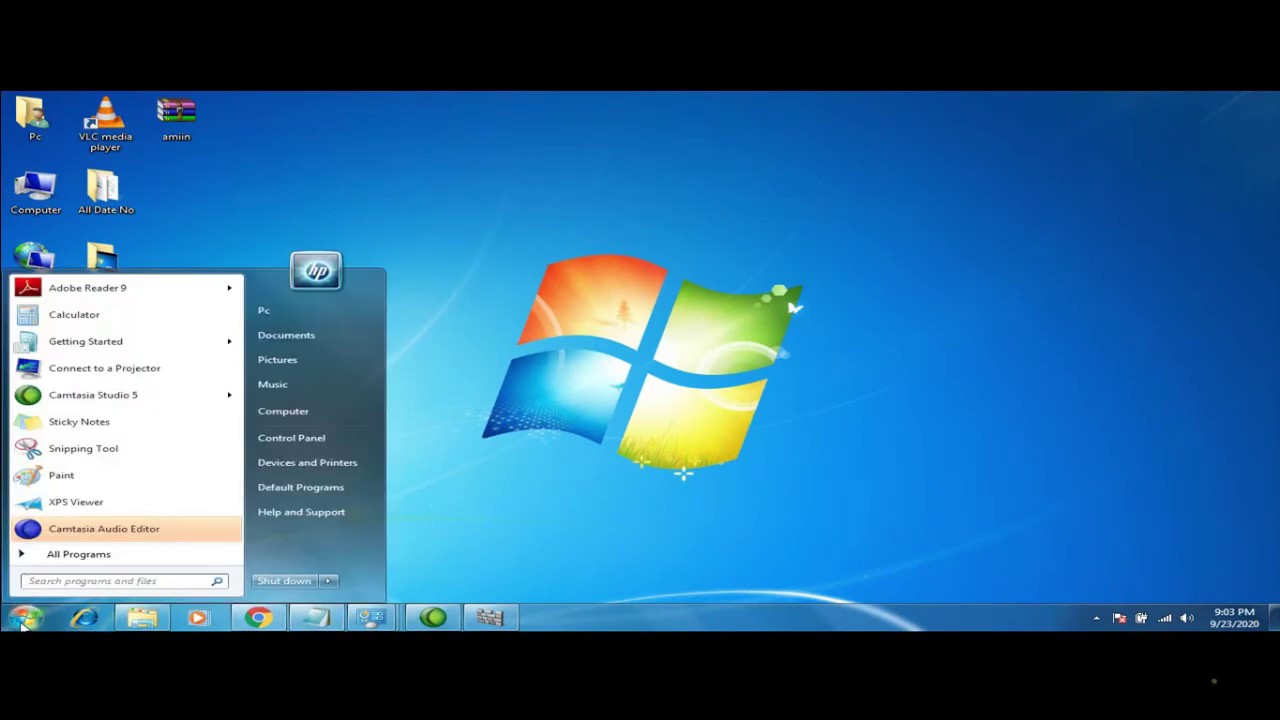
pyautogui.write('up')
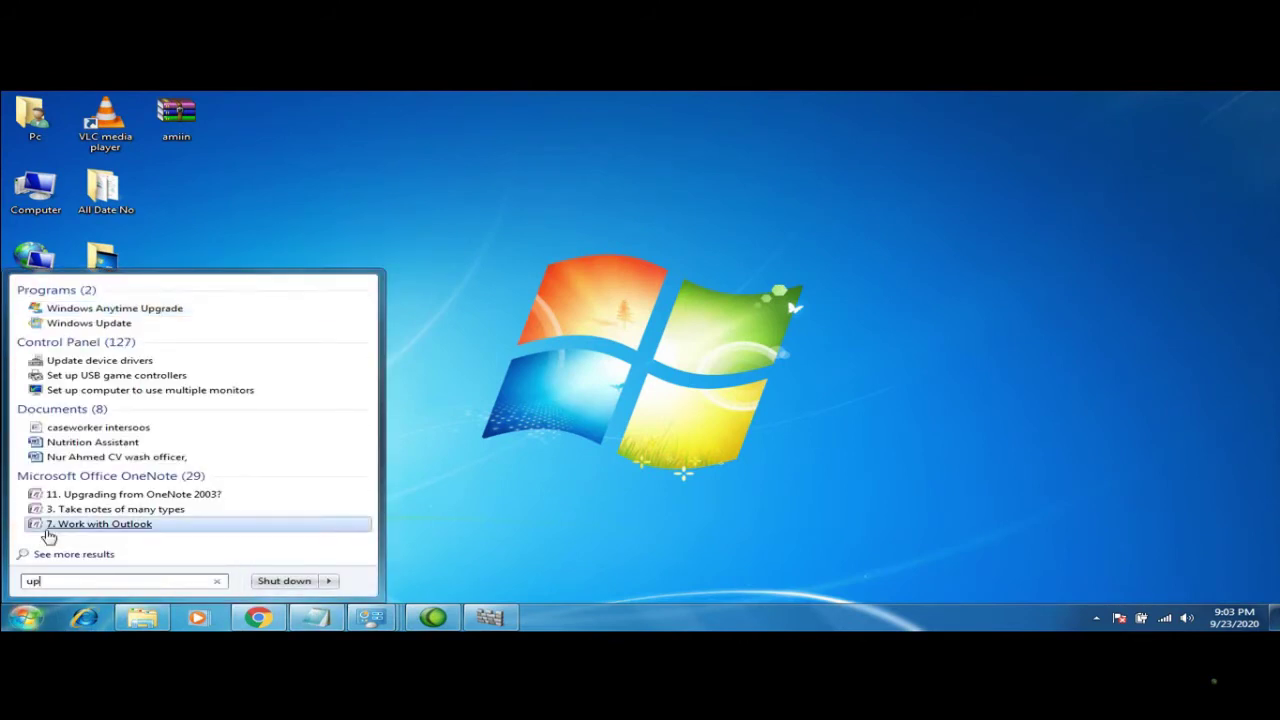
pyautogui.click(97, 324)
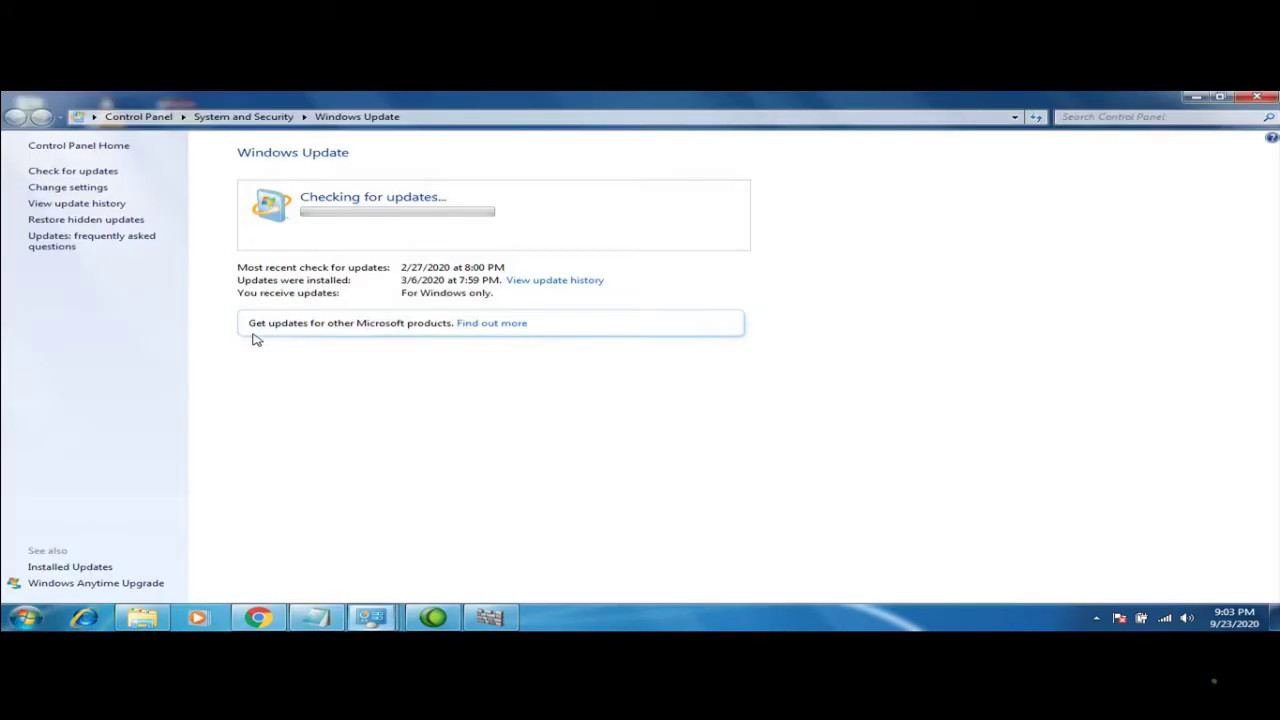
pyautogui.click(60, 188)
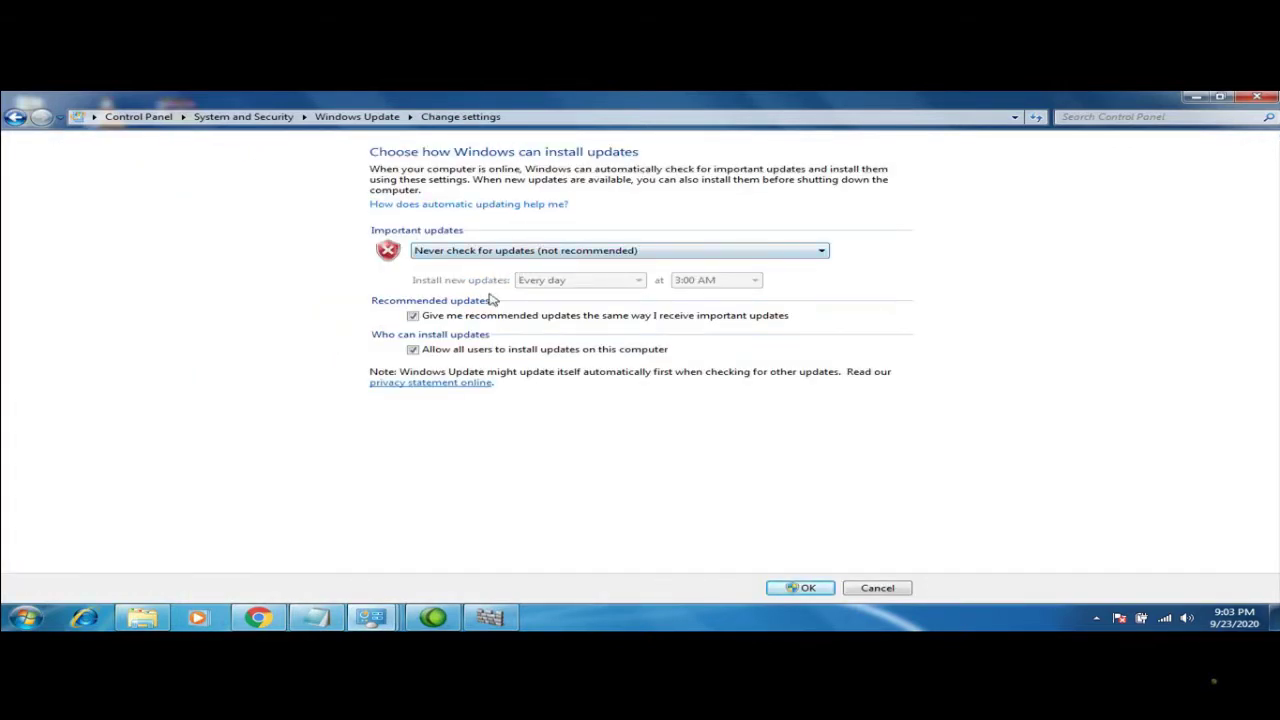
pyautogui.click(806, 588)
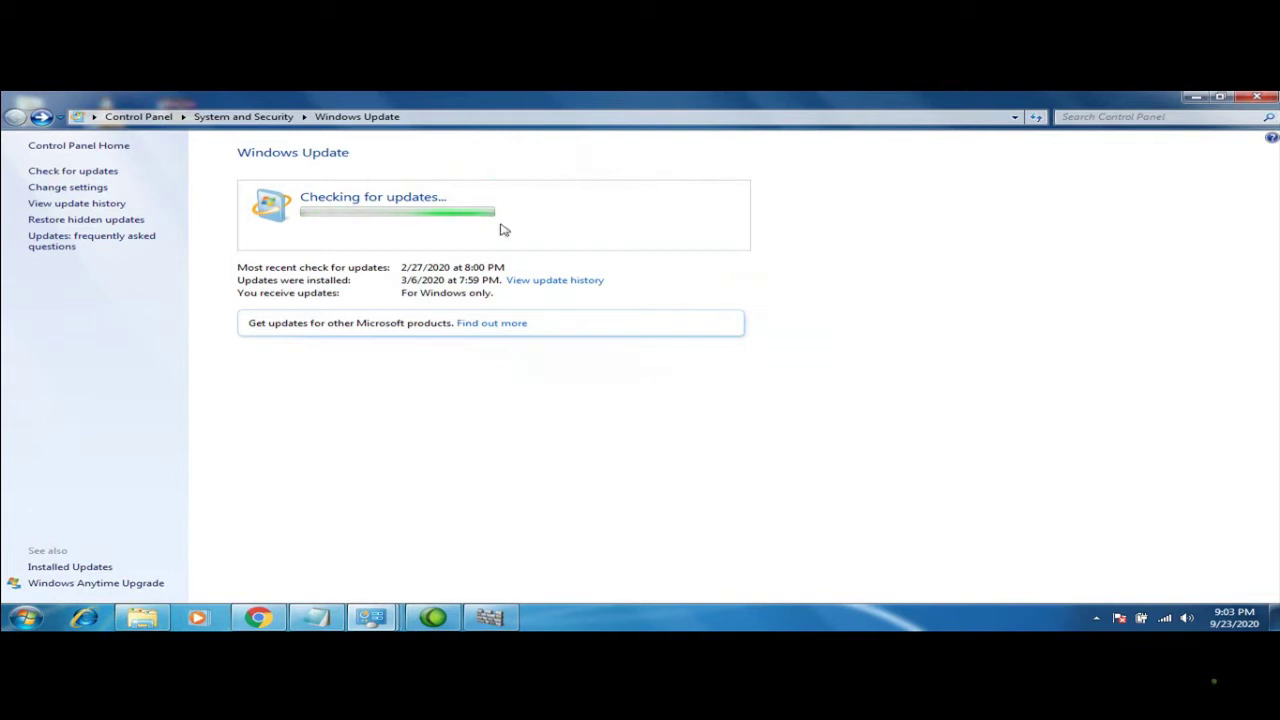
pyautogui.click(1245, 99)
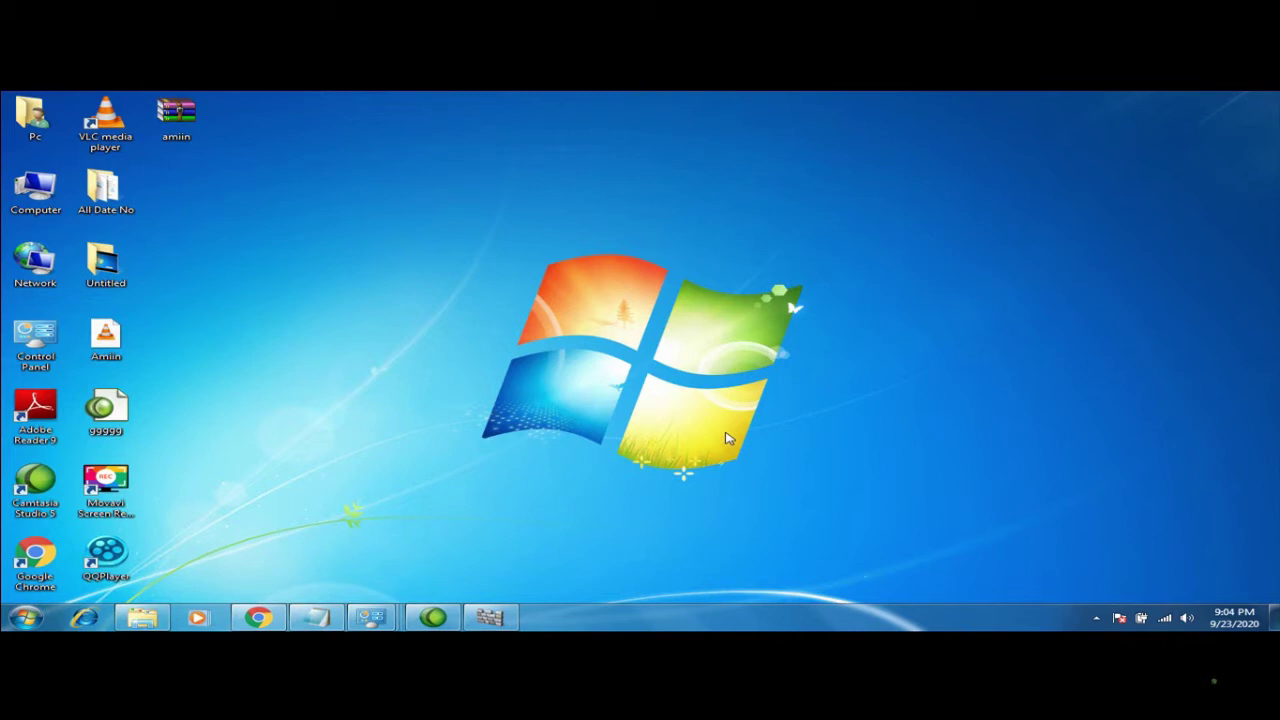
# Search the Start menu for 'printer' and open Devices and Printers
pyautogui.click(25, 617)
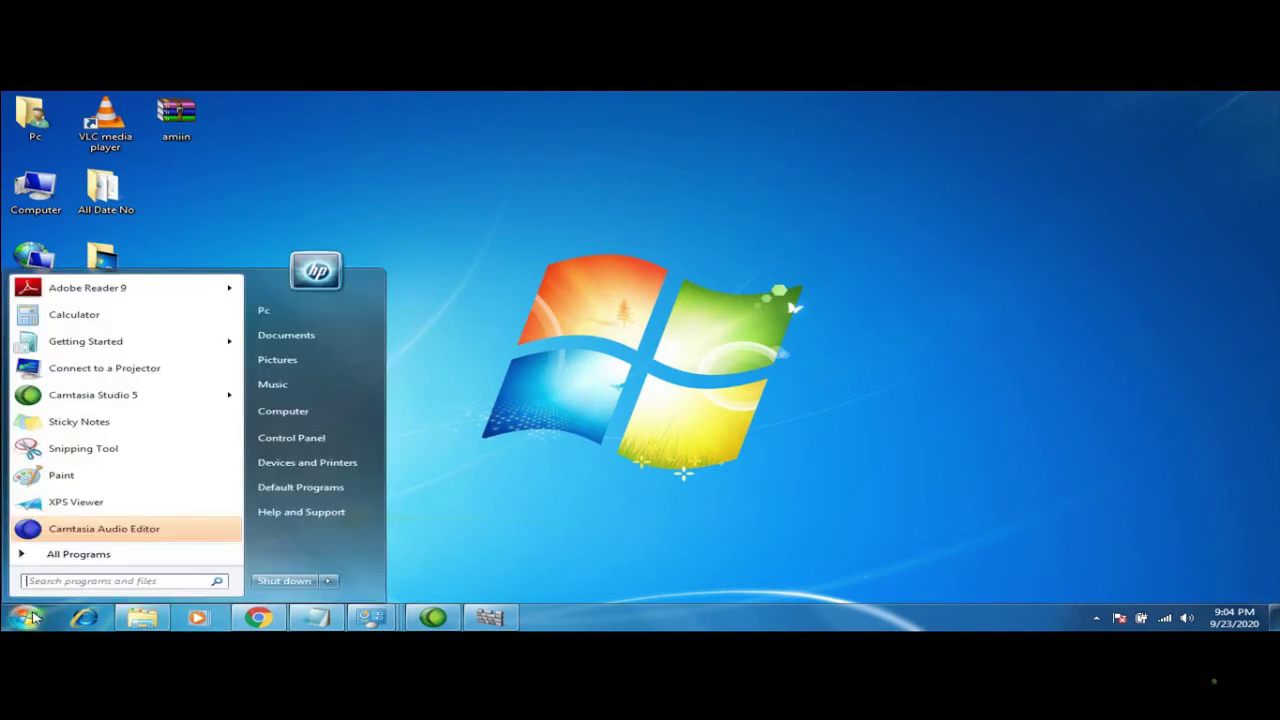
pyautogui.write('pr')
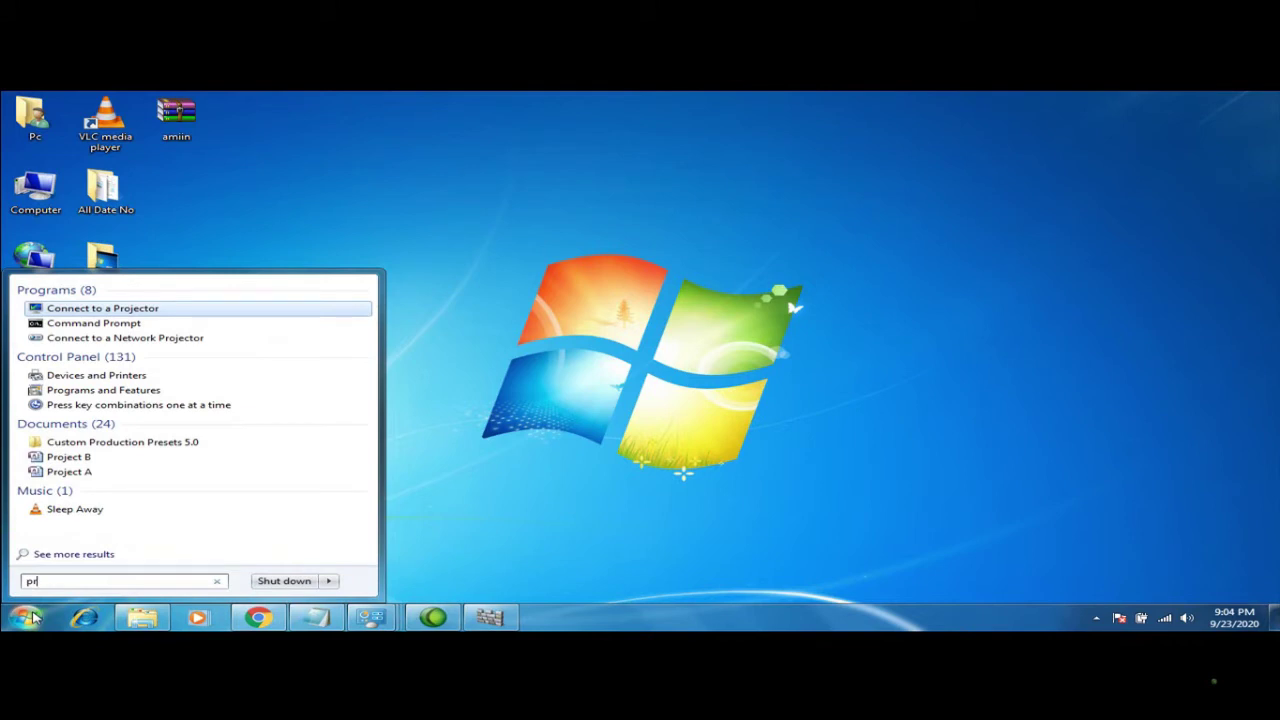
pyautogui.write('inter')
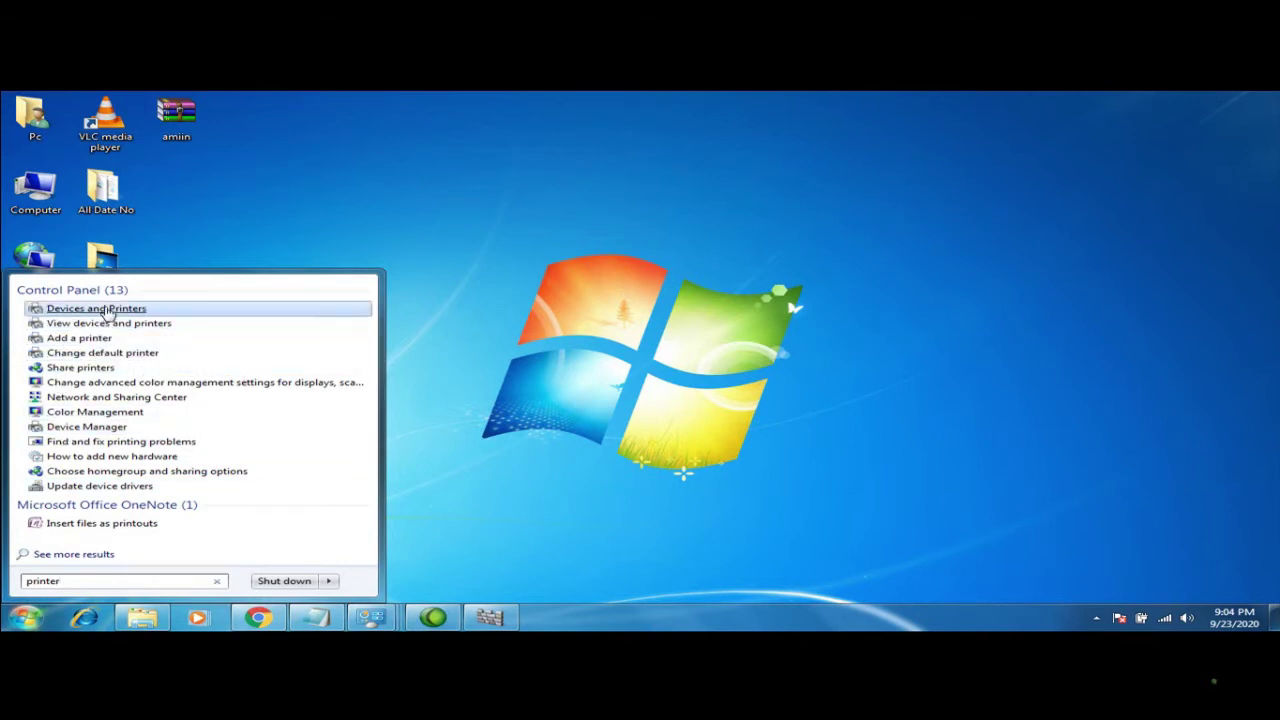
pyautogui.click(105, 310)
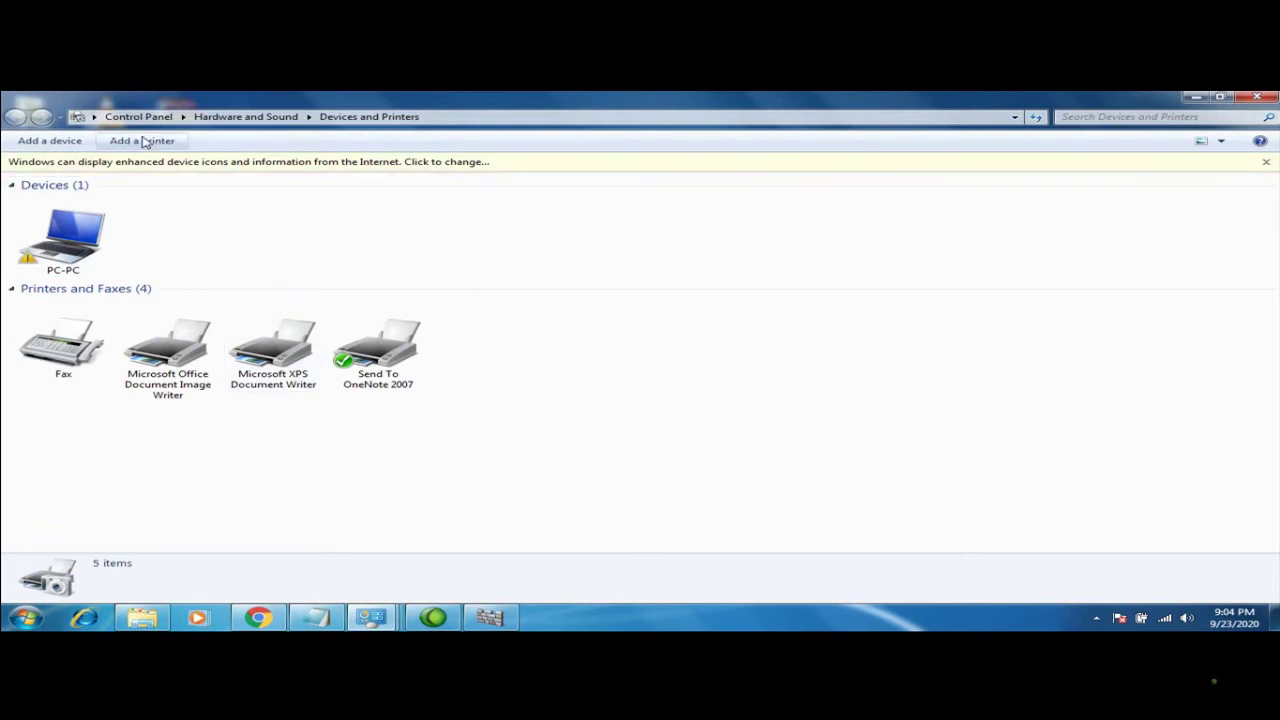
# Start adding a network, wireless or Bluetooth printer and mark it as not listed
pyautogui.click(143, 141)
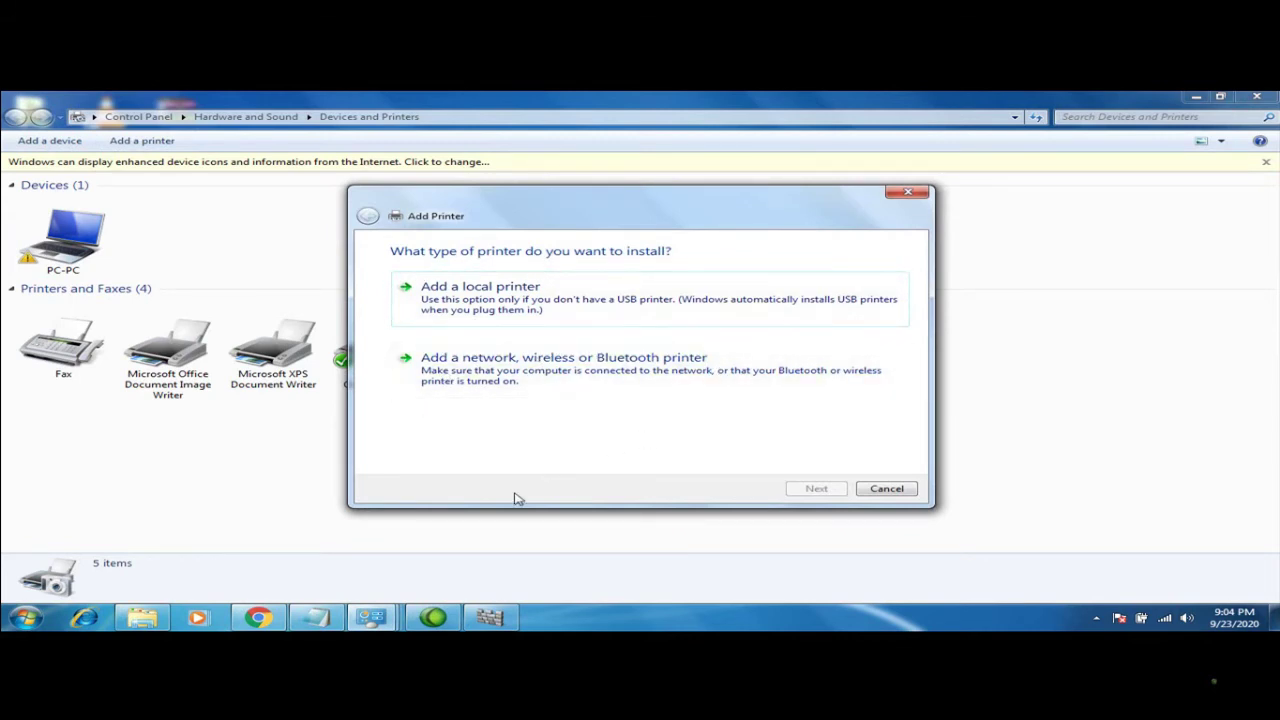
pyautogui.click(600, 378)
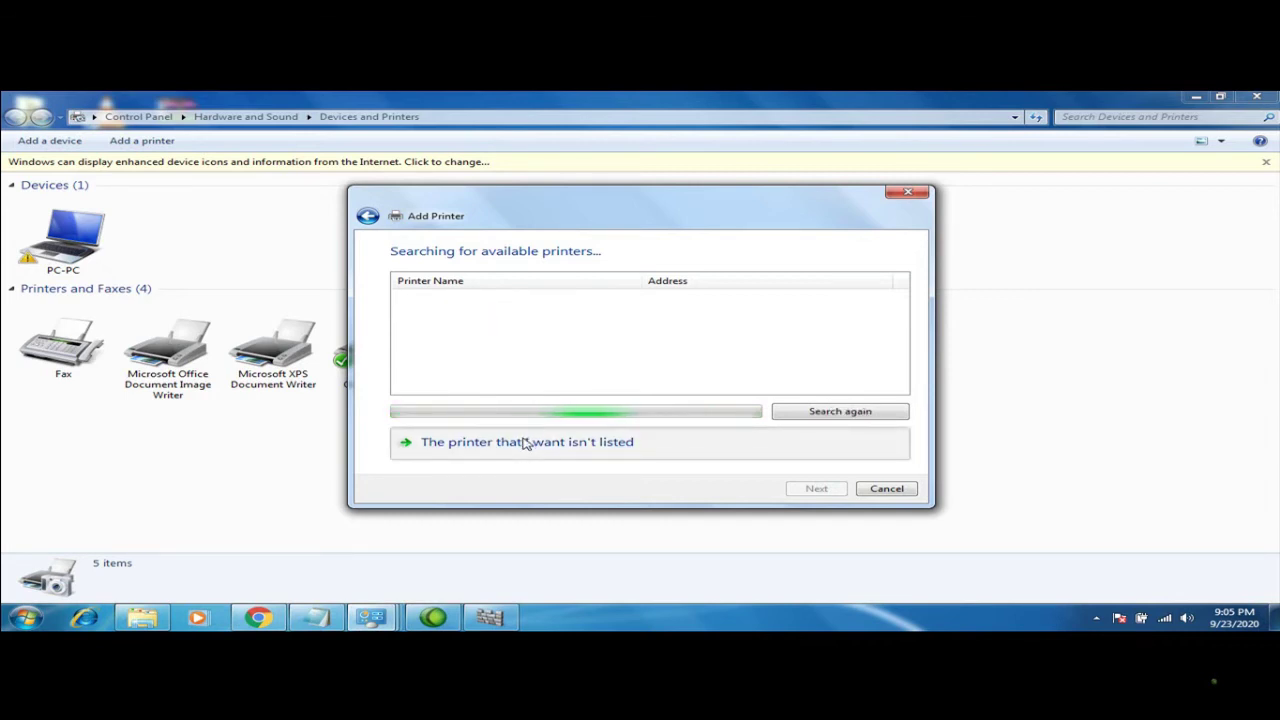
pyautogui.click(525, 443)
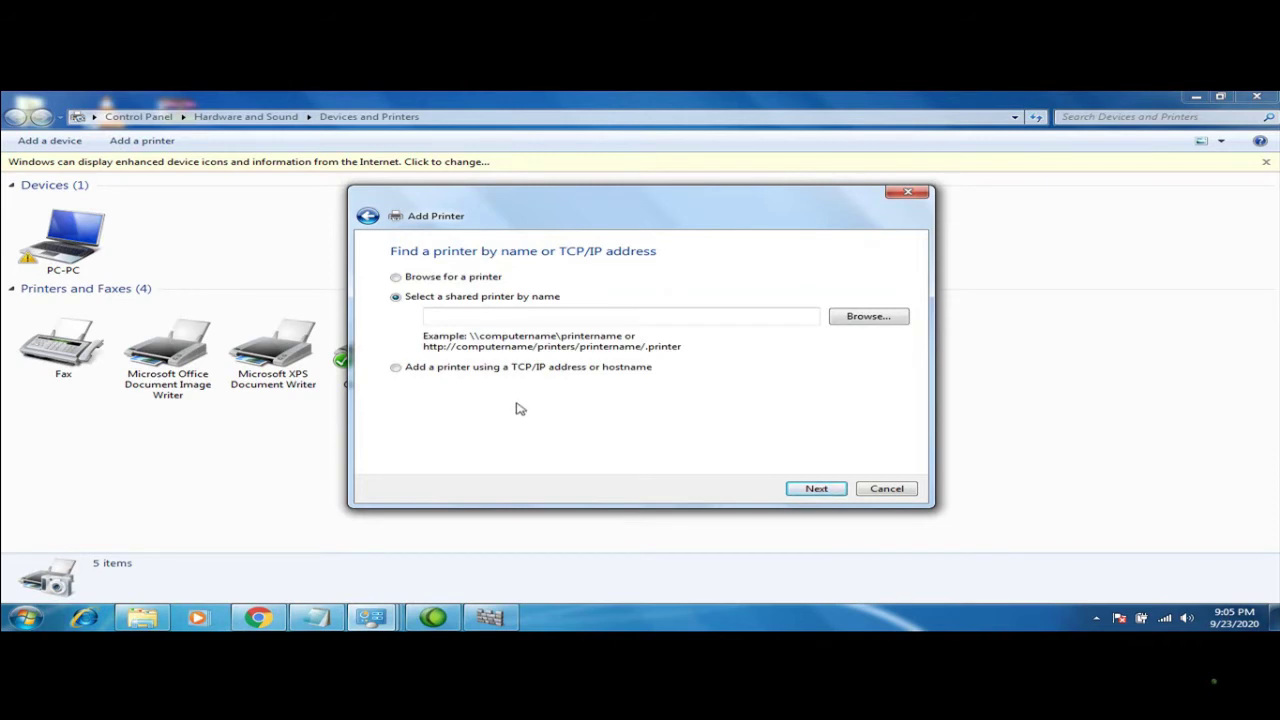
# Choose adding by TCP/IP address, enter hostname 192.168.0., then step back in the wizard
pyautogui.click(401, 372)
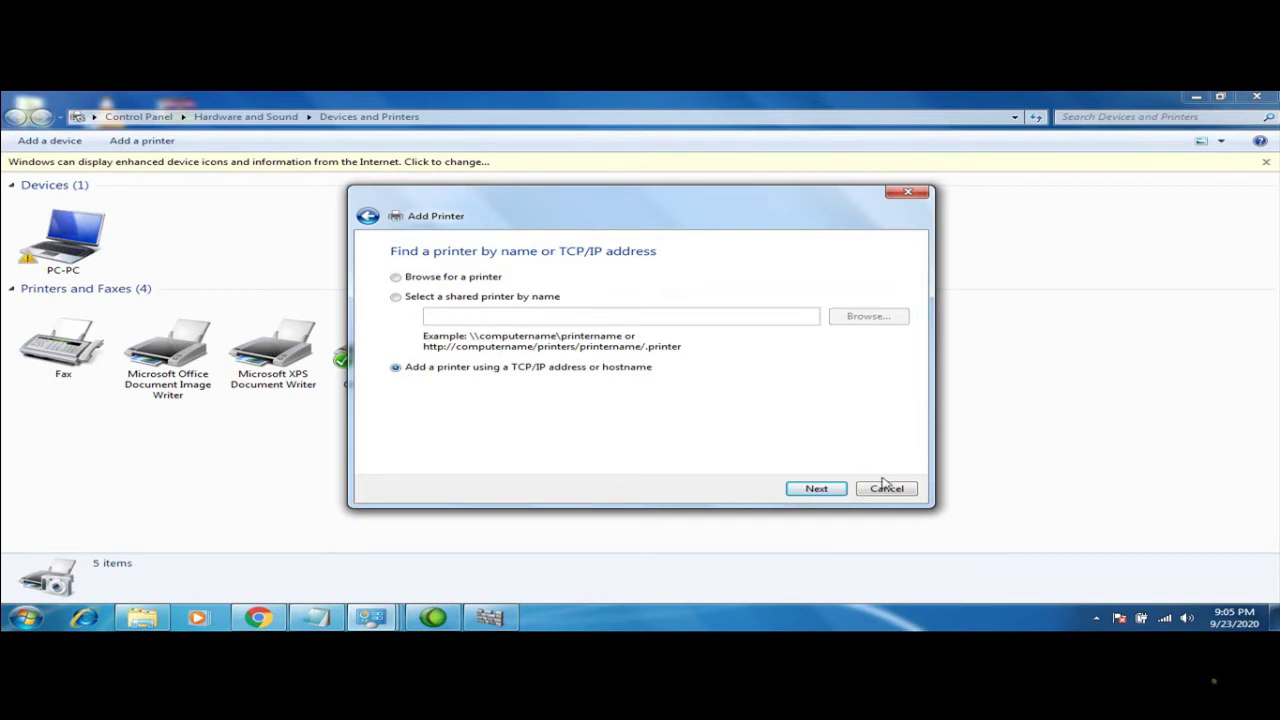
pyautogui.click(818, 490)
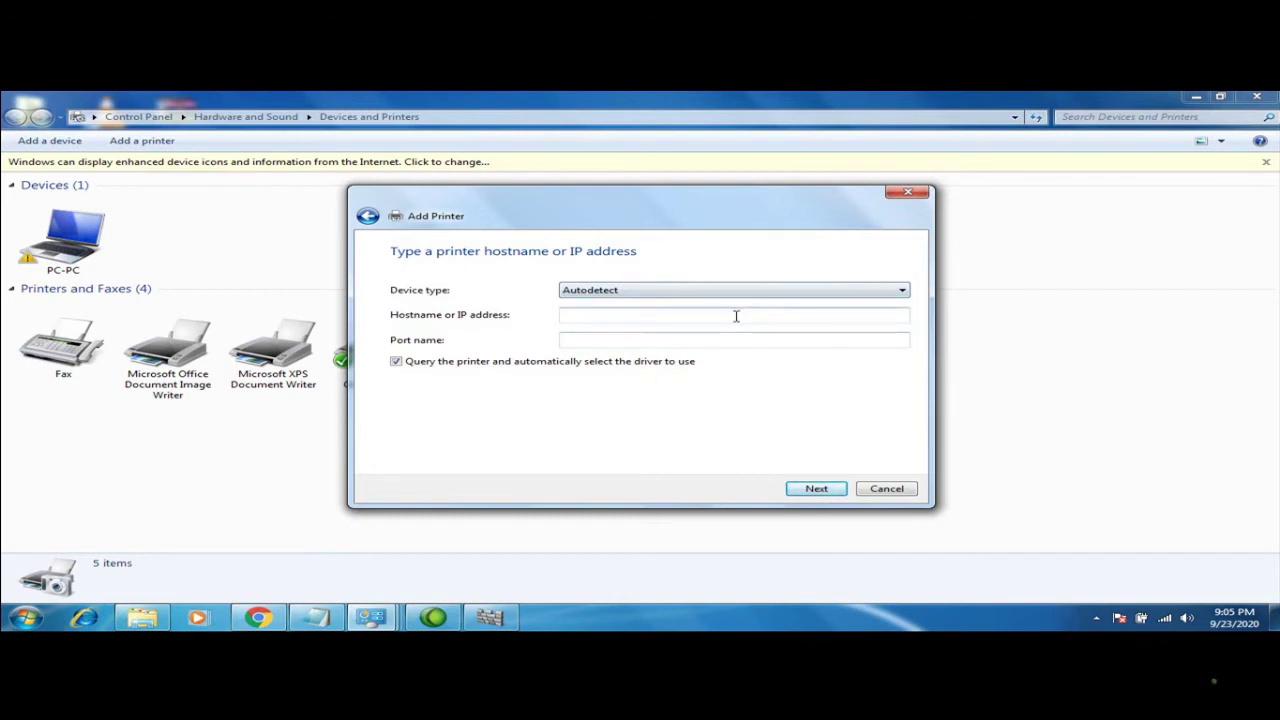
pyautogui.write('192.1')
pyautogui.press('BackSpace')
pyautogui.write('168')
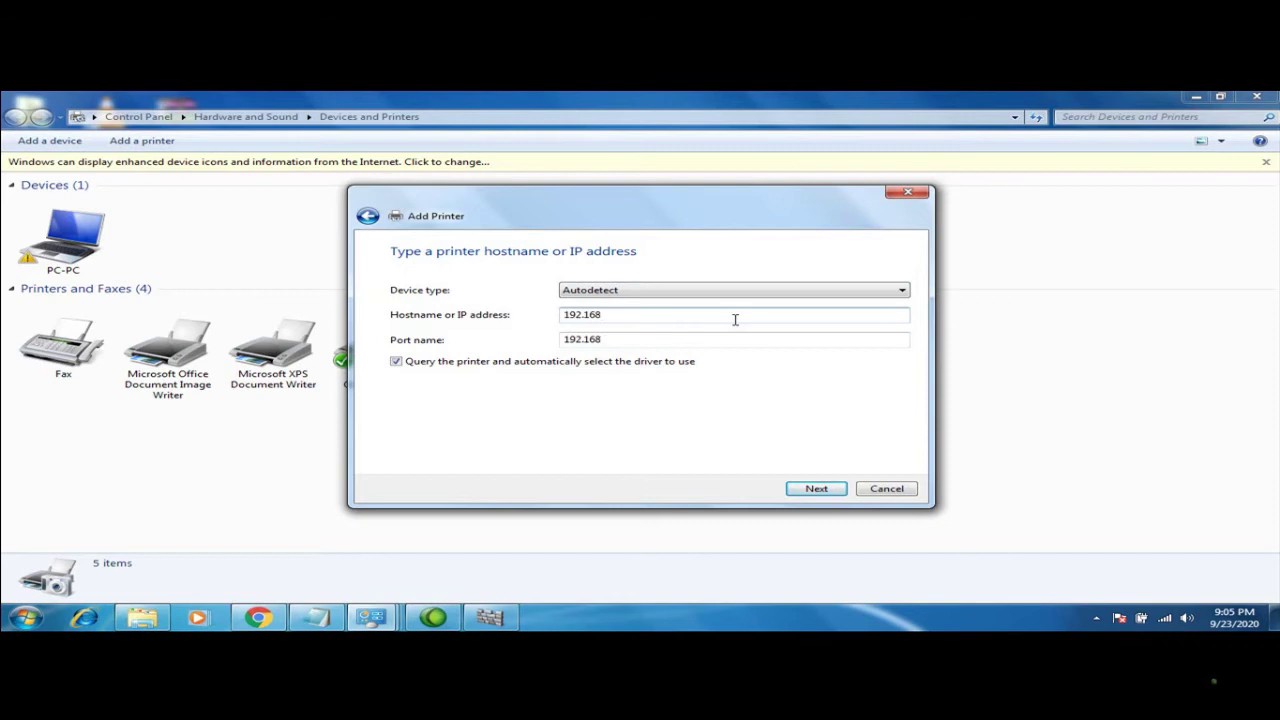
pyautogui.write('/')
pyautogui.press('BackSpace')
pyautogui.write('.0.')
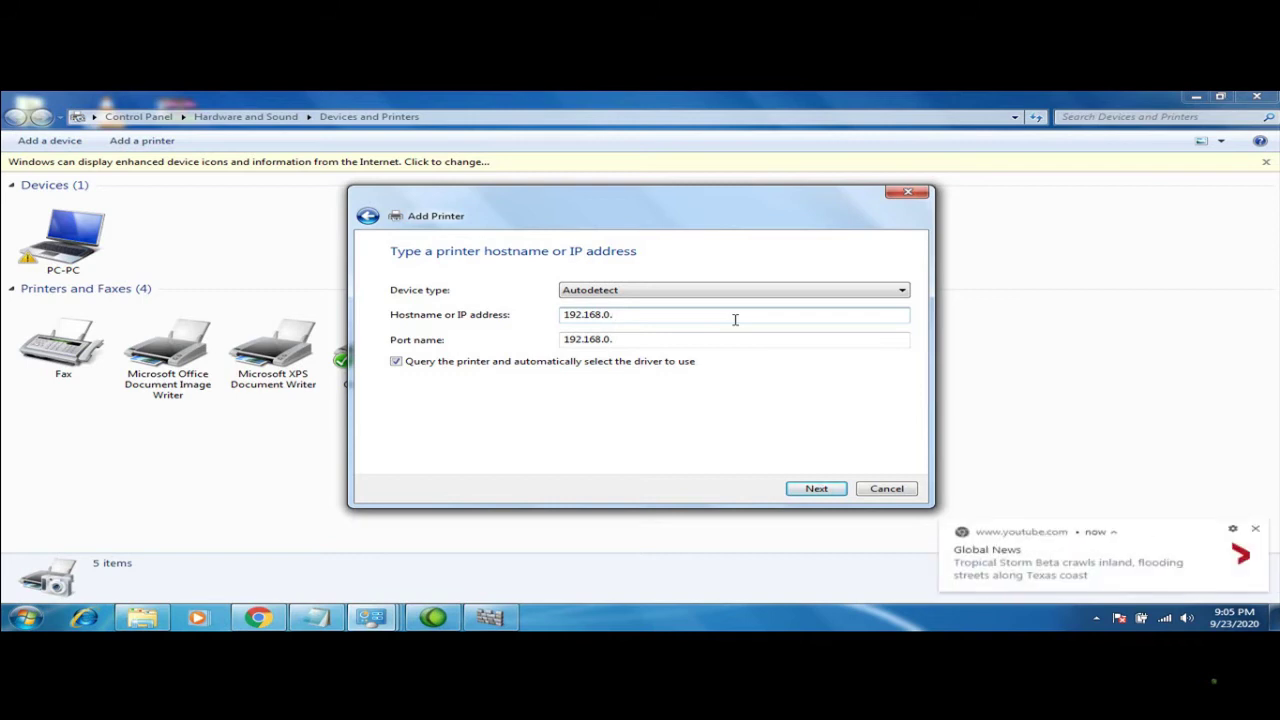
pyautogui.click(1255, 529)
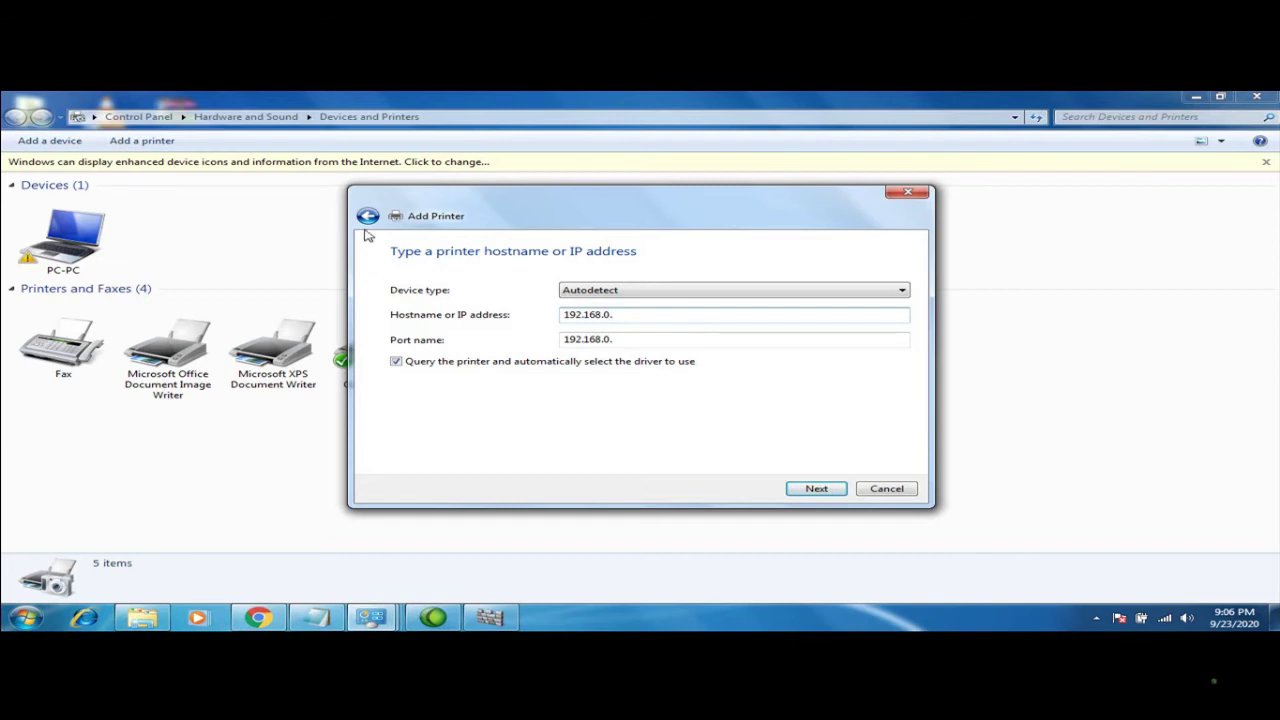
pyautogui.click(367, 216)
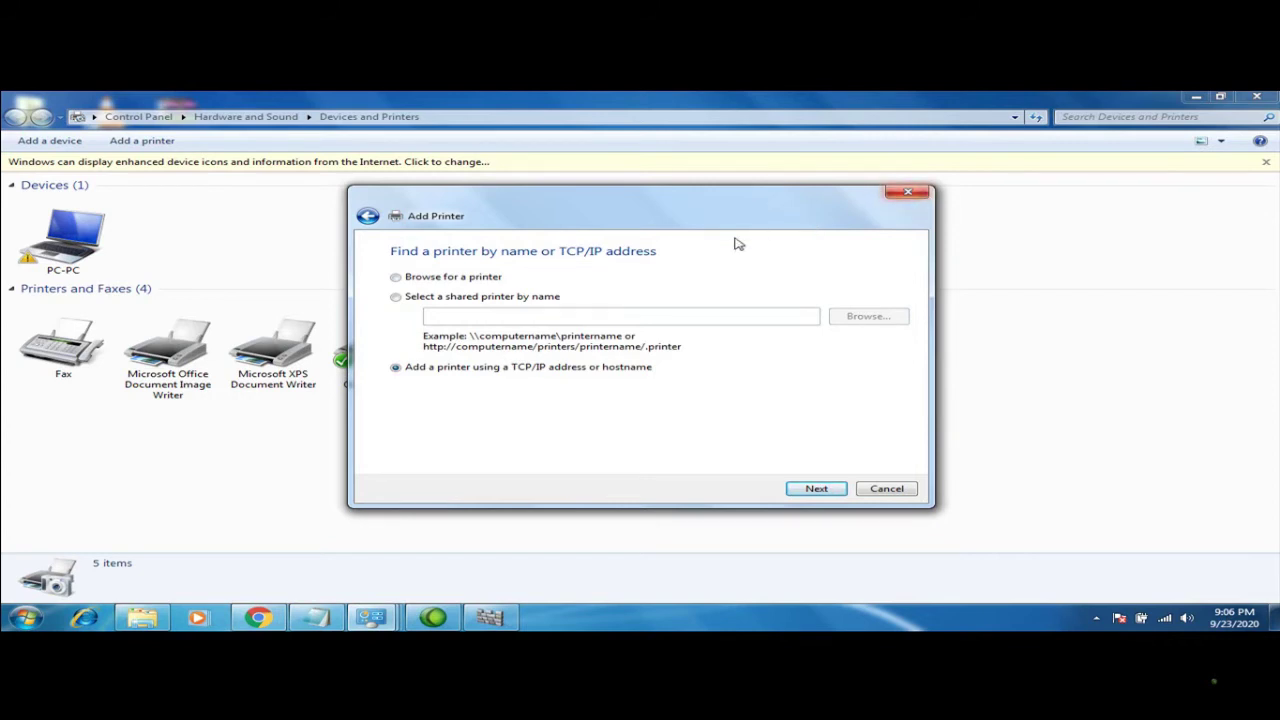
# Switch to adding a local printer on a new Standard TCP/IP Port
pyautogui.click(367, 217)
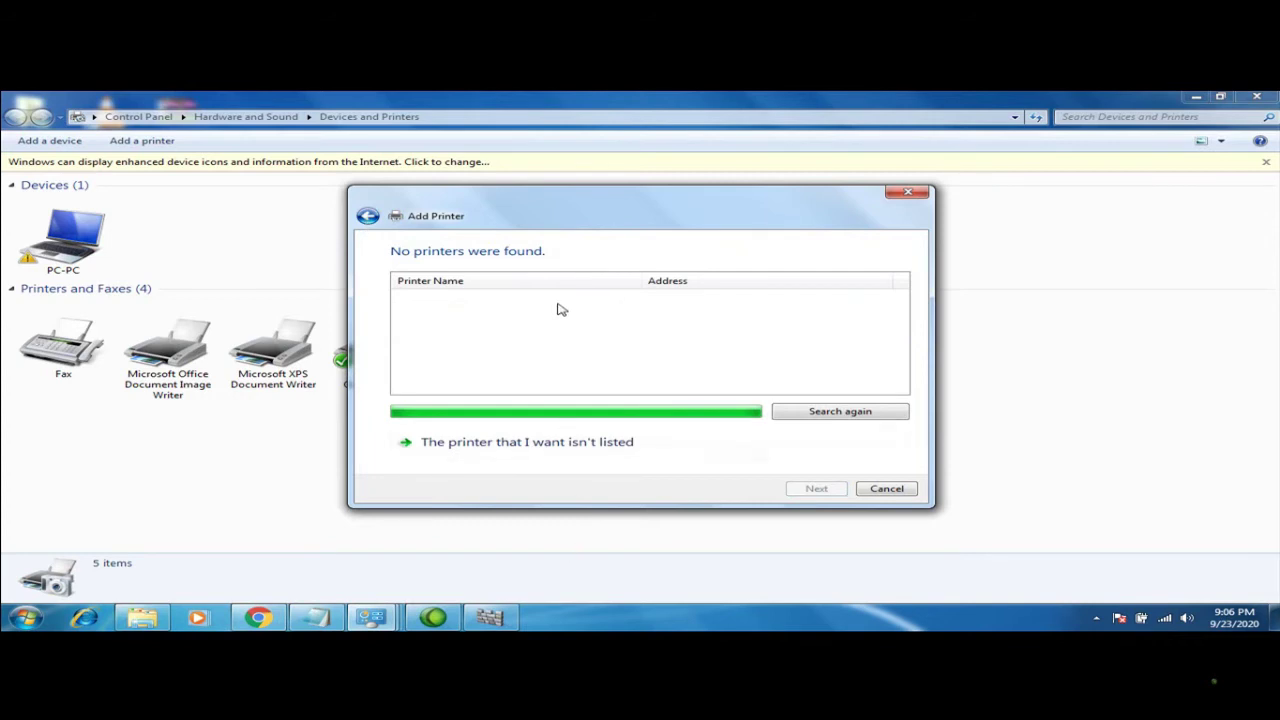
pyautogui.click(367, 218)
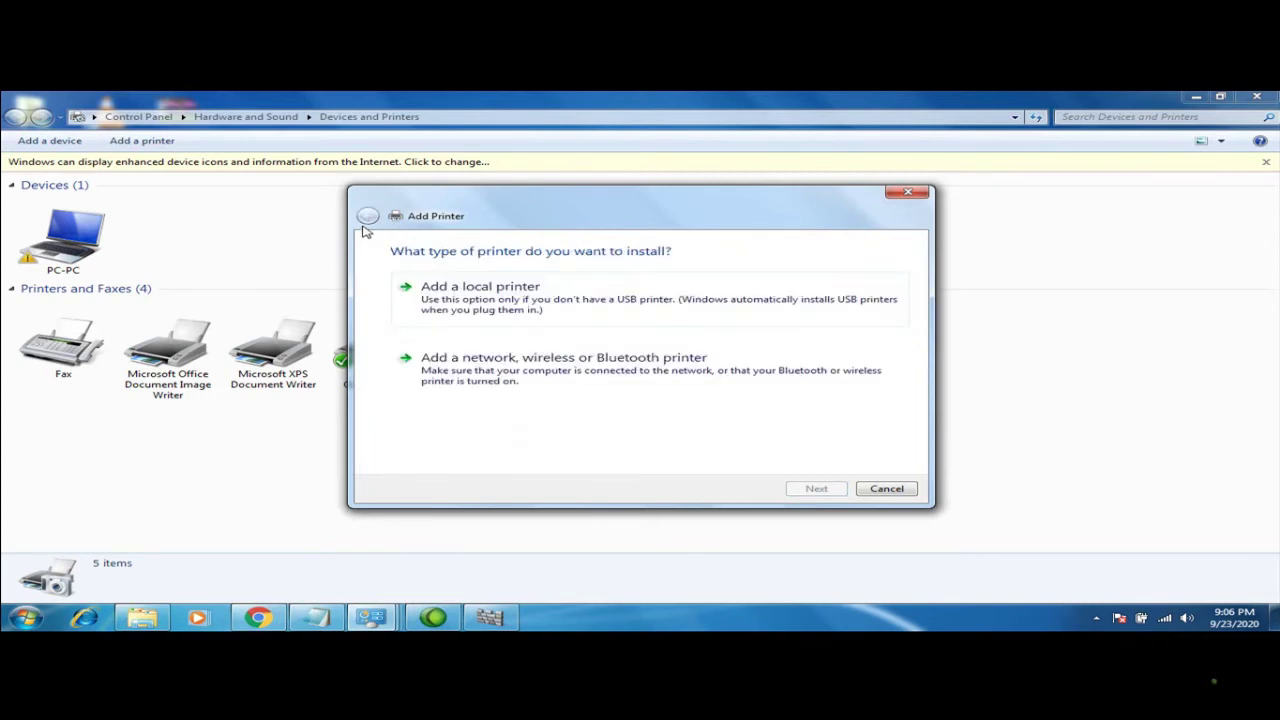
pyautogui.click(466, 286)
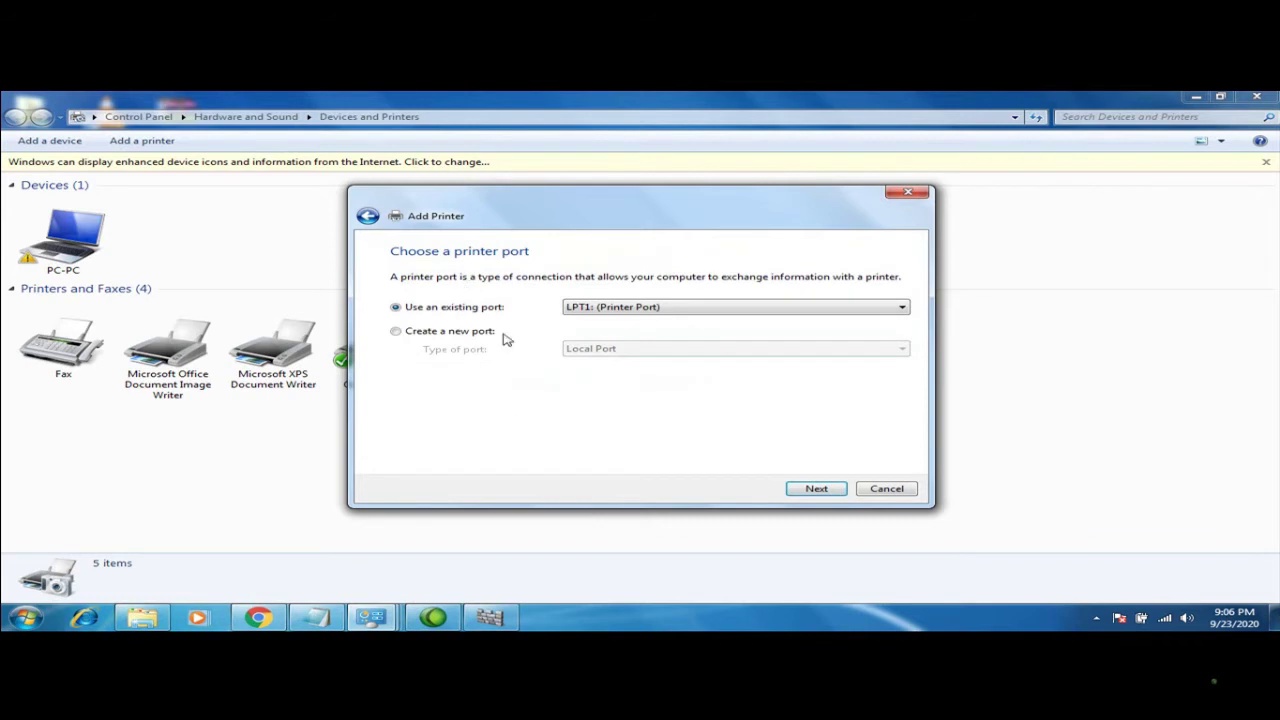
pyautogui.click(441, 338)
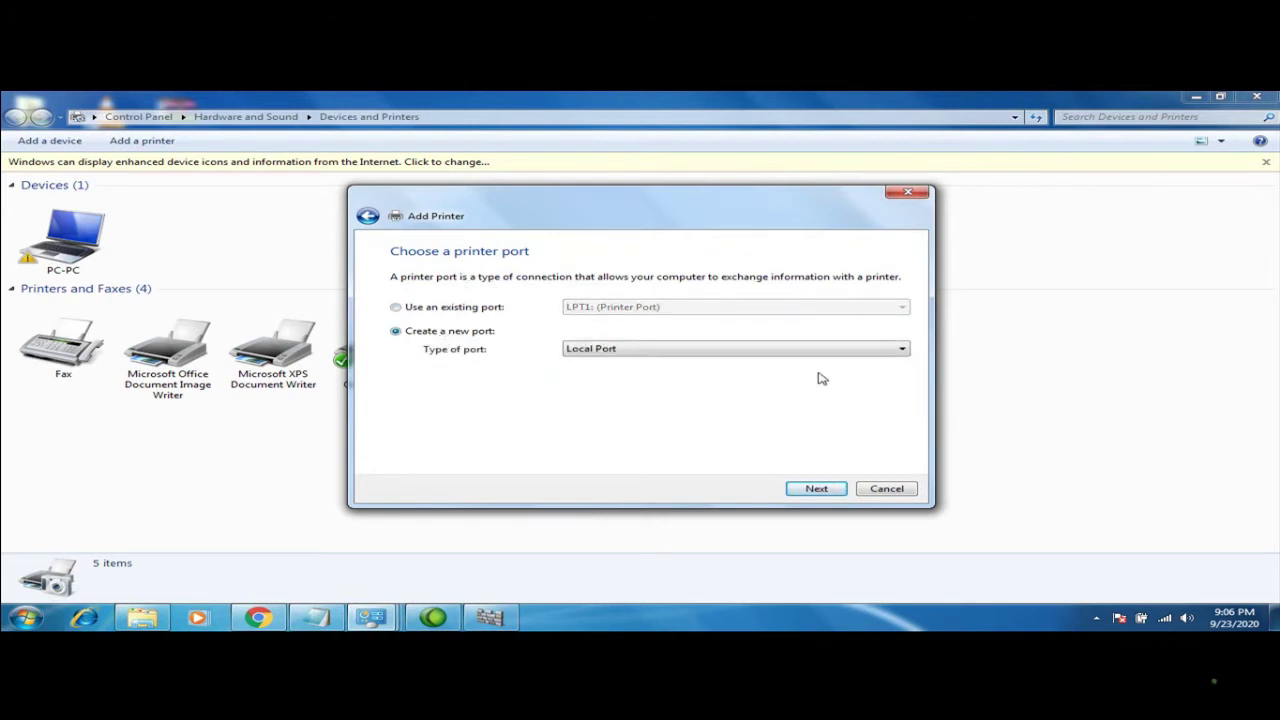
pyautogui.click(891, 355)
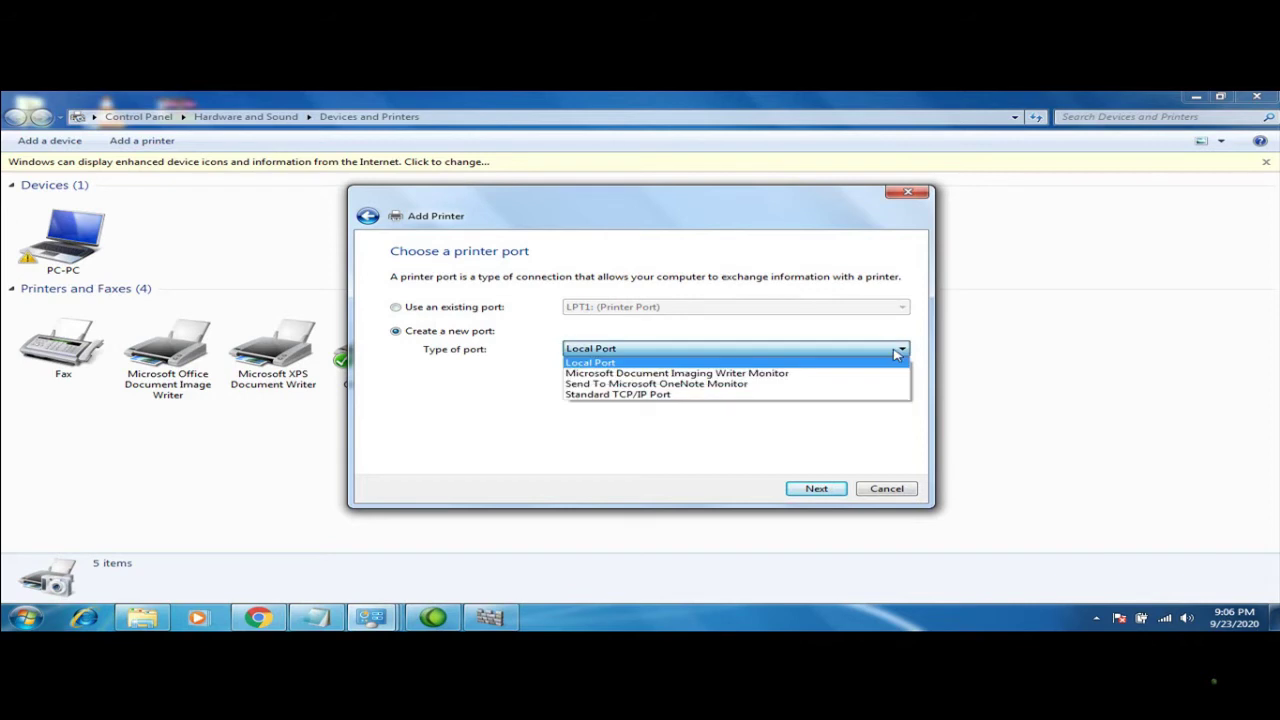
pyautogui.click(670, 393)
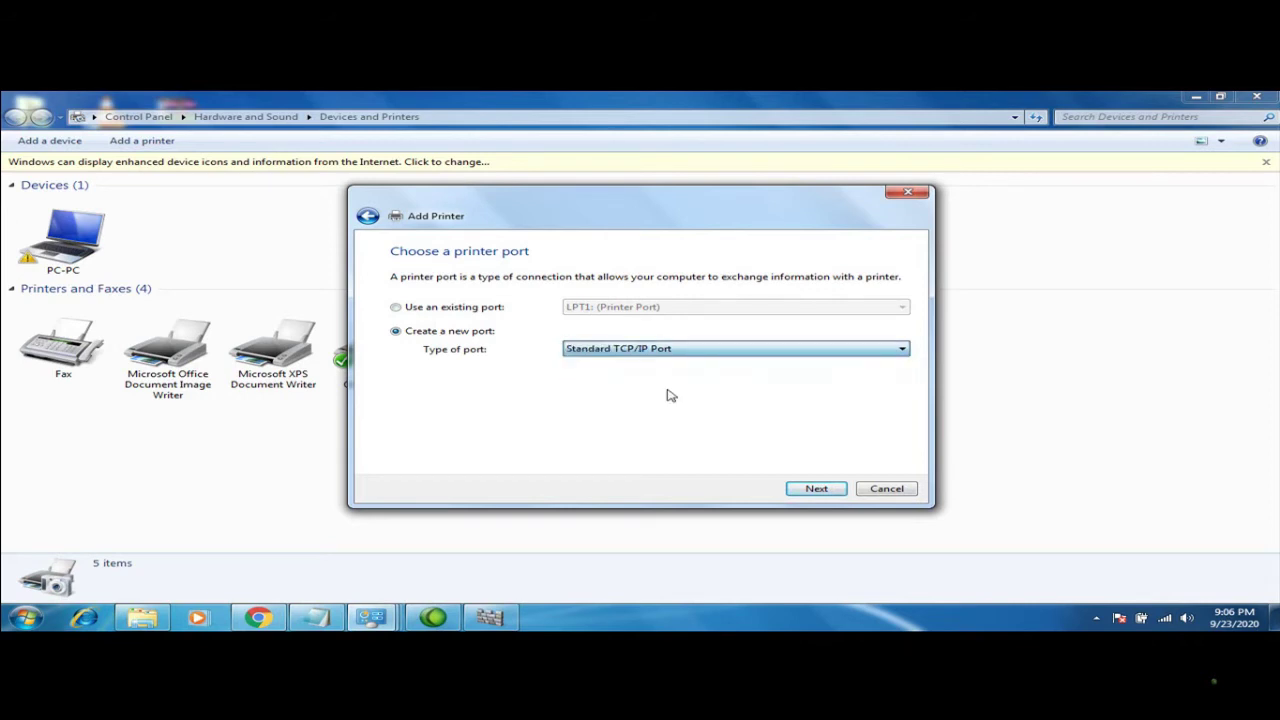
pyautogui.click(814, 490)
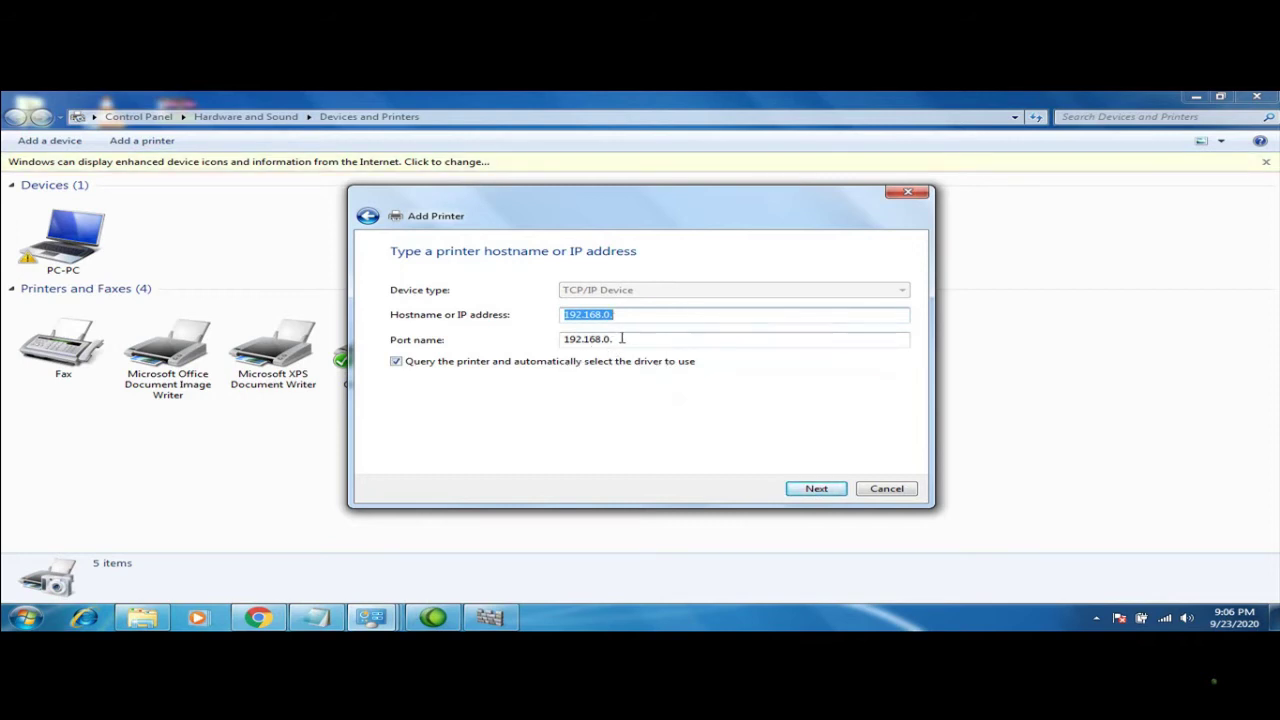
# Clear the port name and hostname fields and cancel the Add Printer wizard
pyautogui.press('Tab')
pyautogui.press('BackSpace')
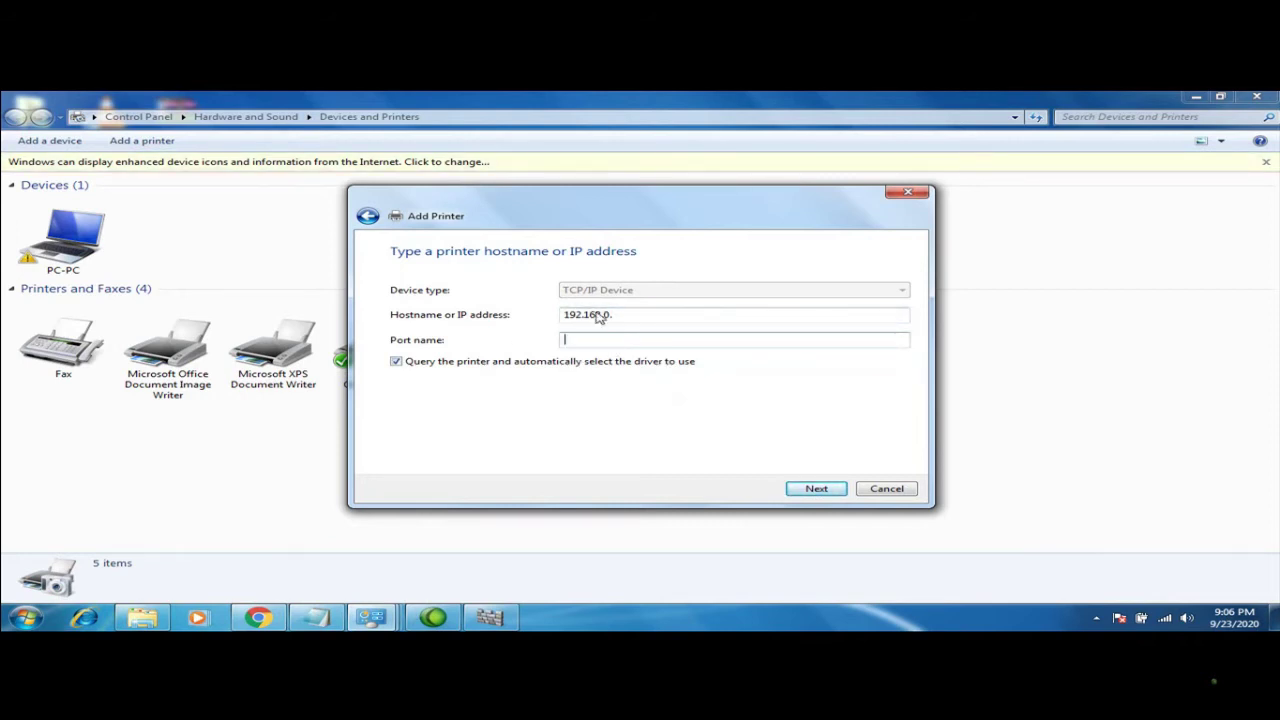
pyautogui.moveTo(622, 312); pyautogui.dragTo(535, 322)
pyautogui.press('BackSpace')
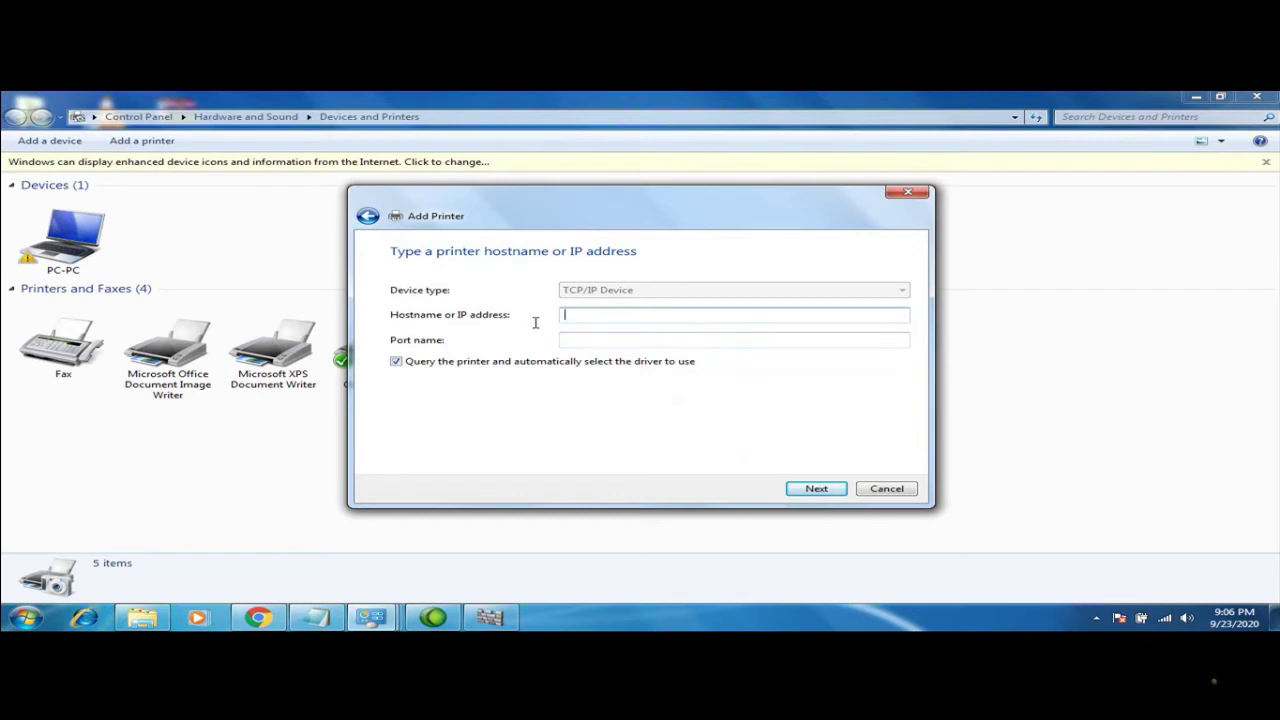
pyautogui.click(884, 490)
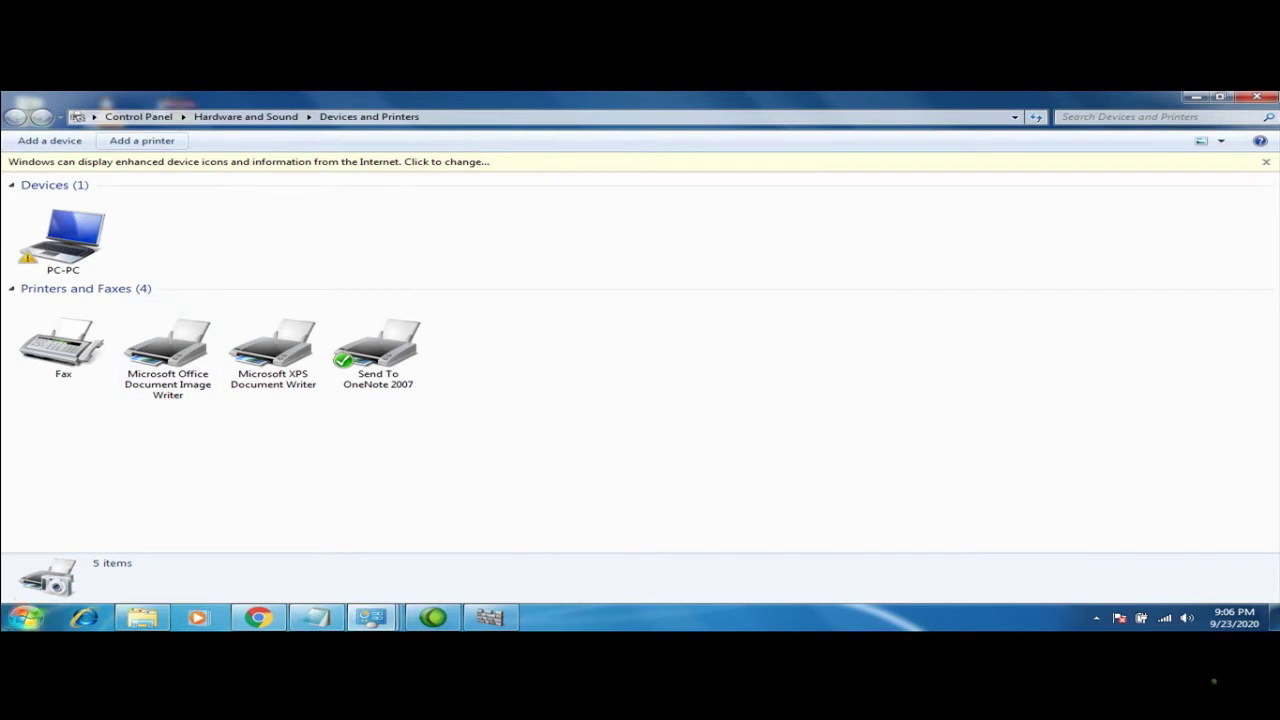
# Close the Devices and Printers window and reopen Control Panel from its desktop icon
pyautogui.click(26, 617)
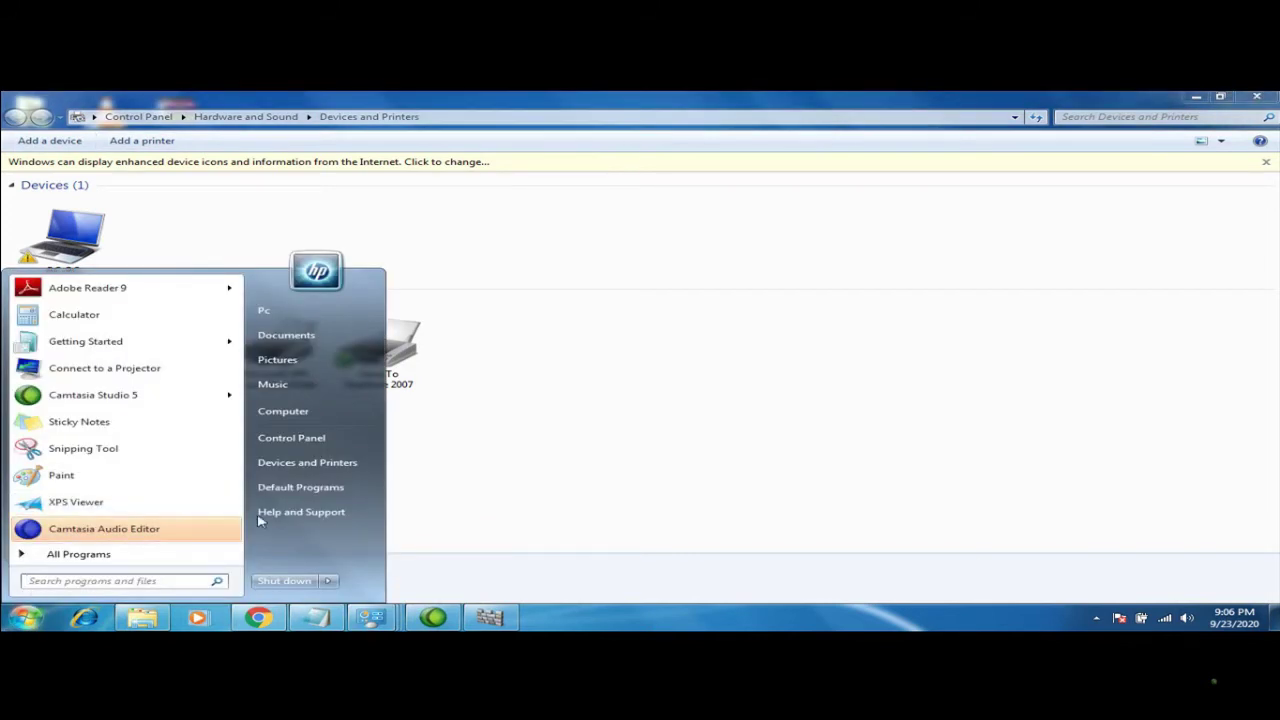
pyautogui.click(435, 428)
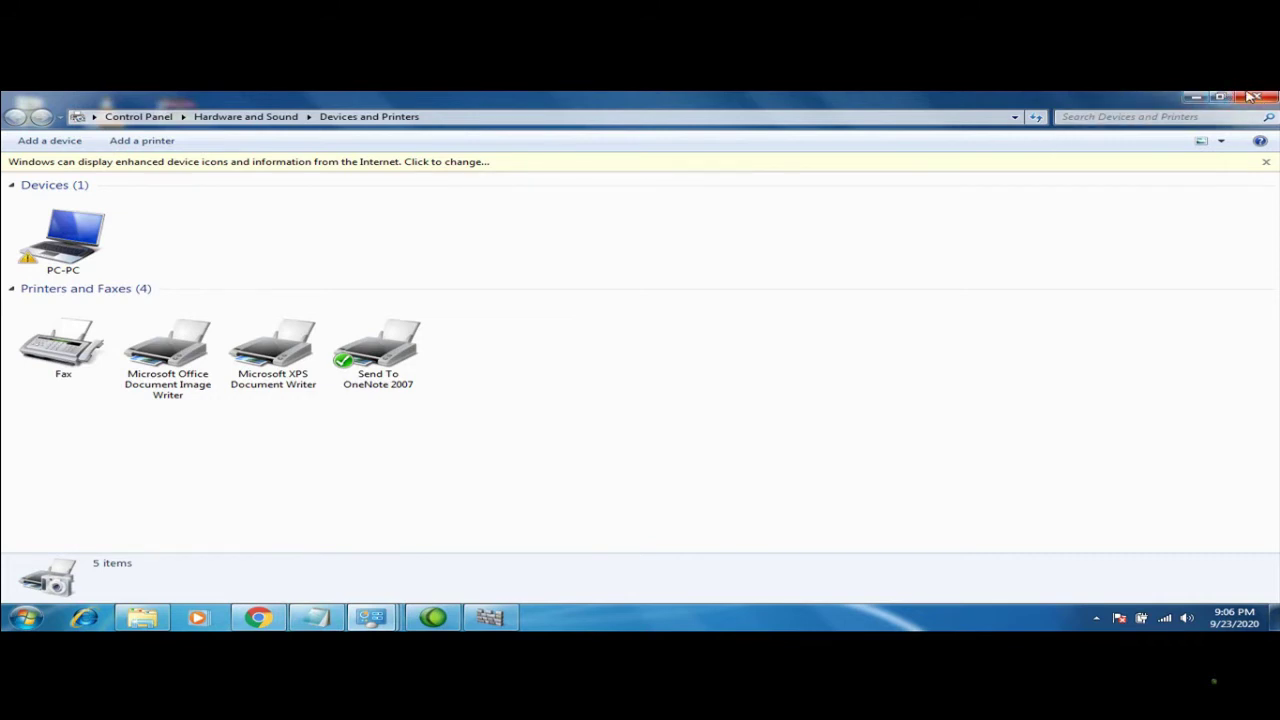
pyautogui.click(1257, 97)
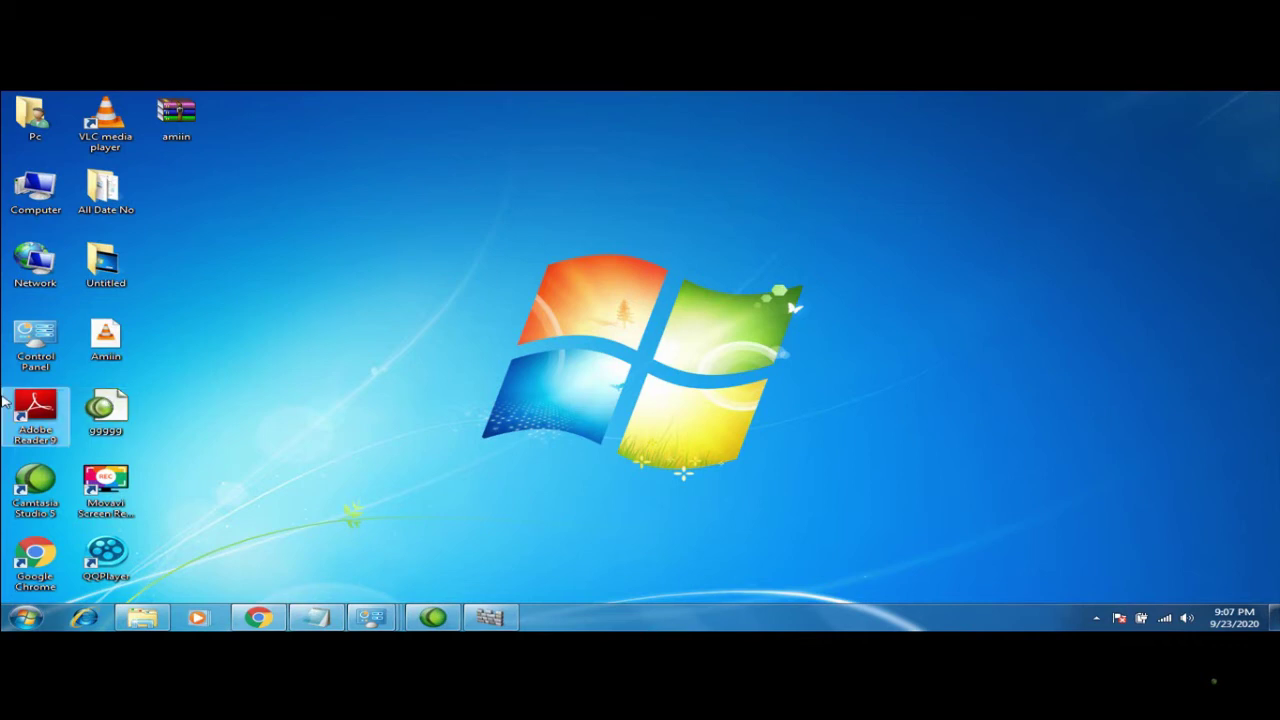
pyautogui.doubleClick(17, 343)
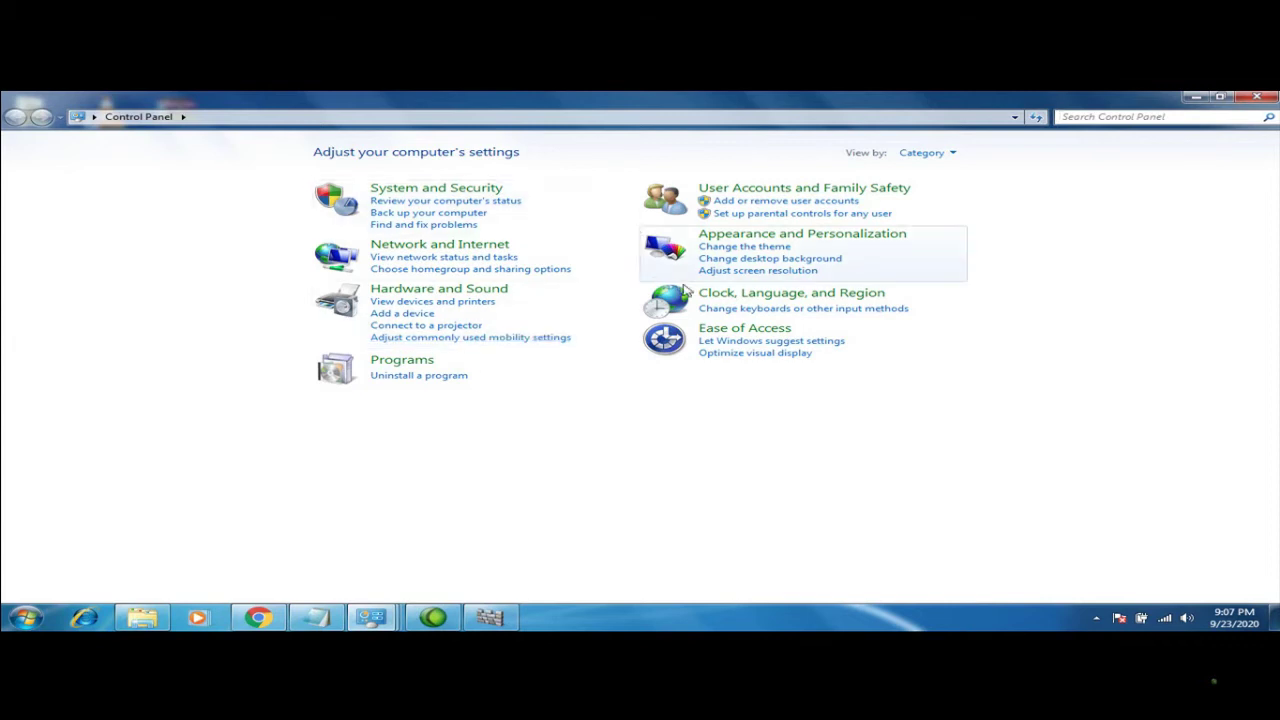
# Add Arabic (Libya) with the Arabic (101) keyboard to the installed input languages and confirm
pyautogui.click(733, 313)
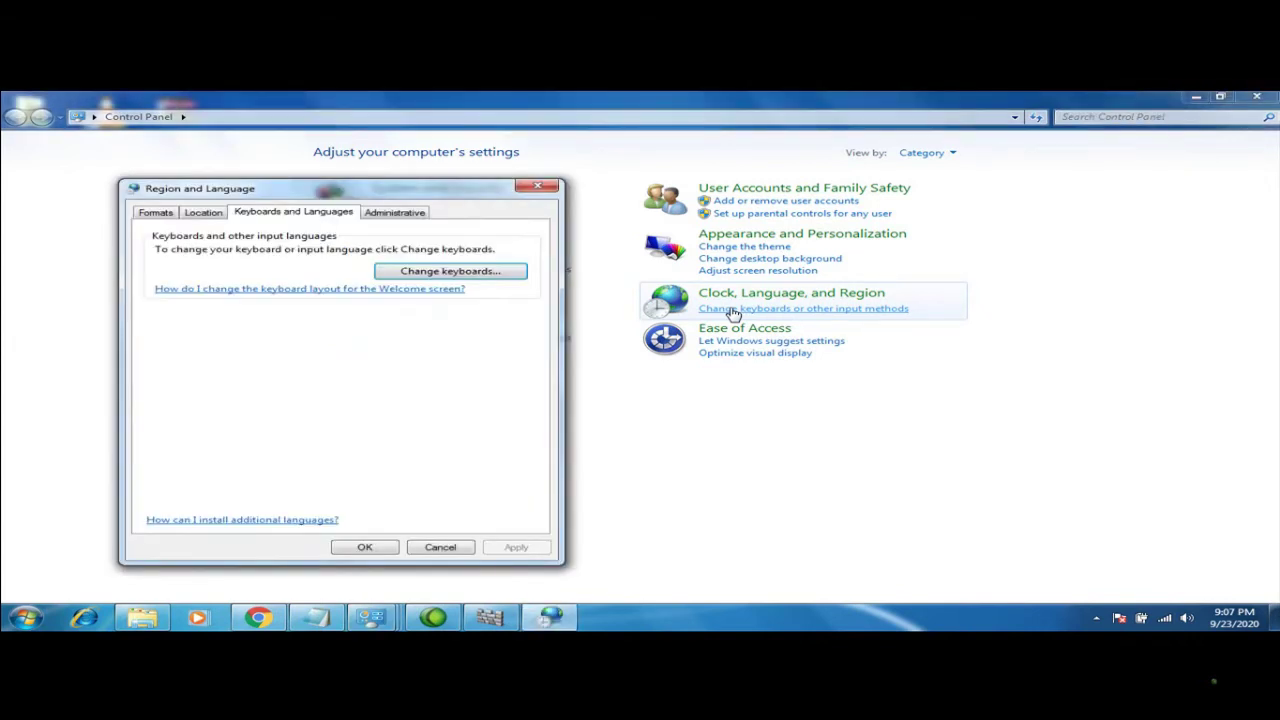
pyautogui.click(477, 276)
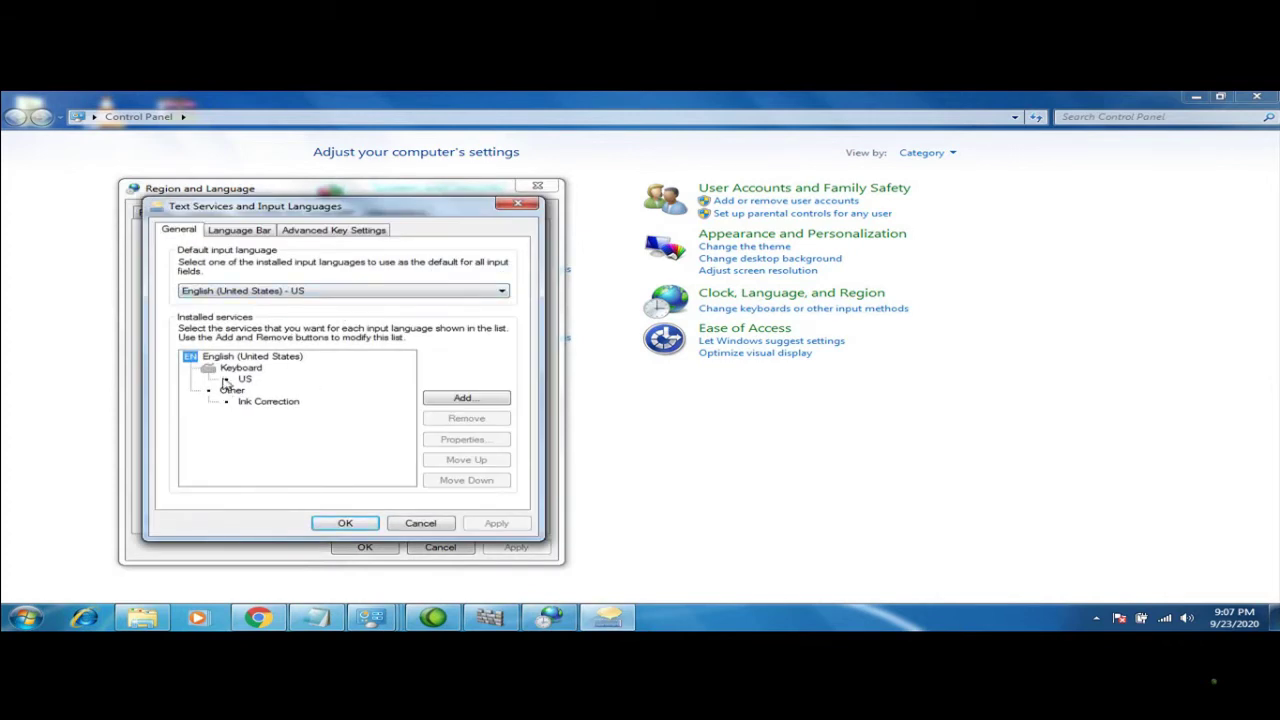
pyautogui.click(452, 398)
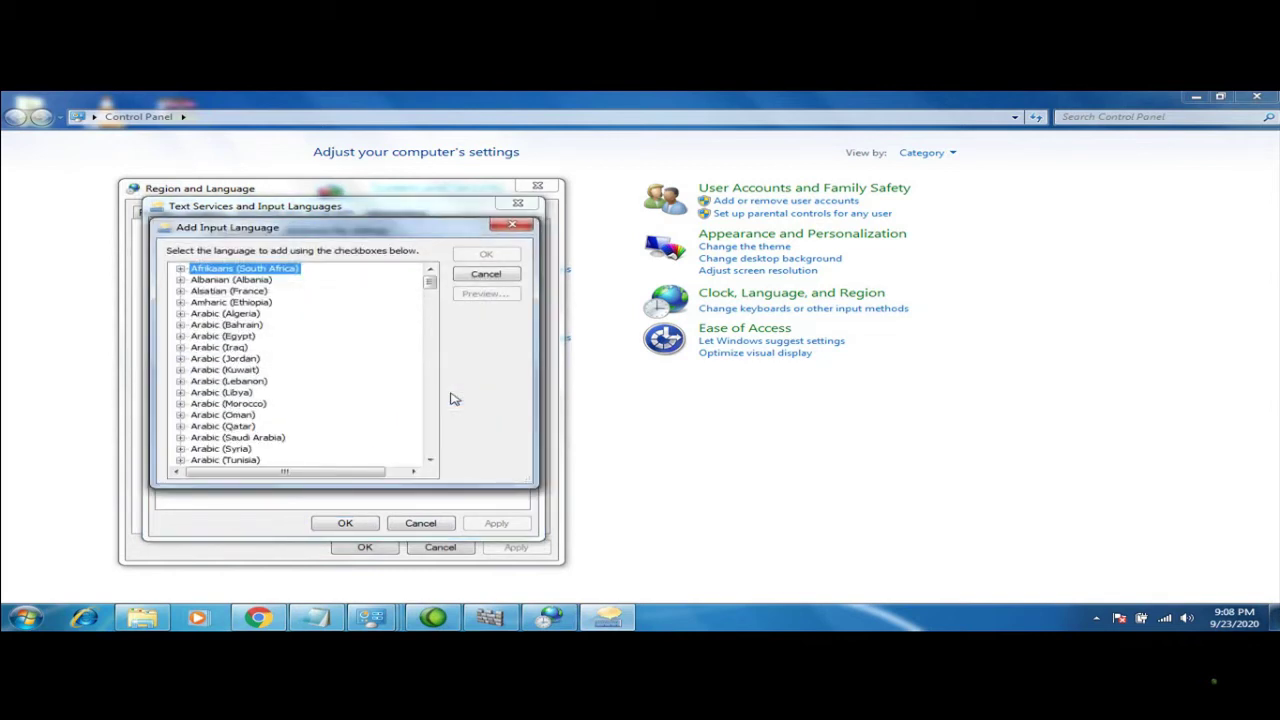
pyautogui.click(180, 393)
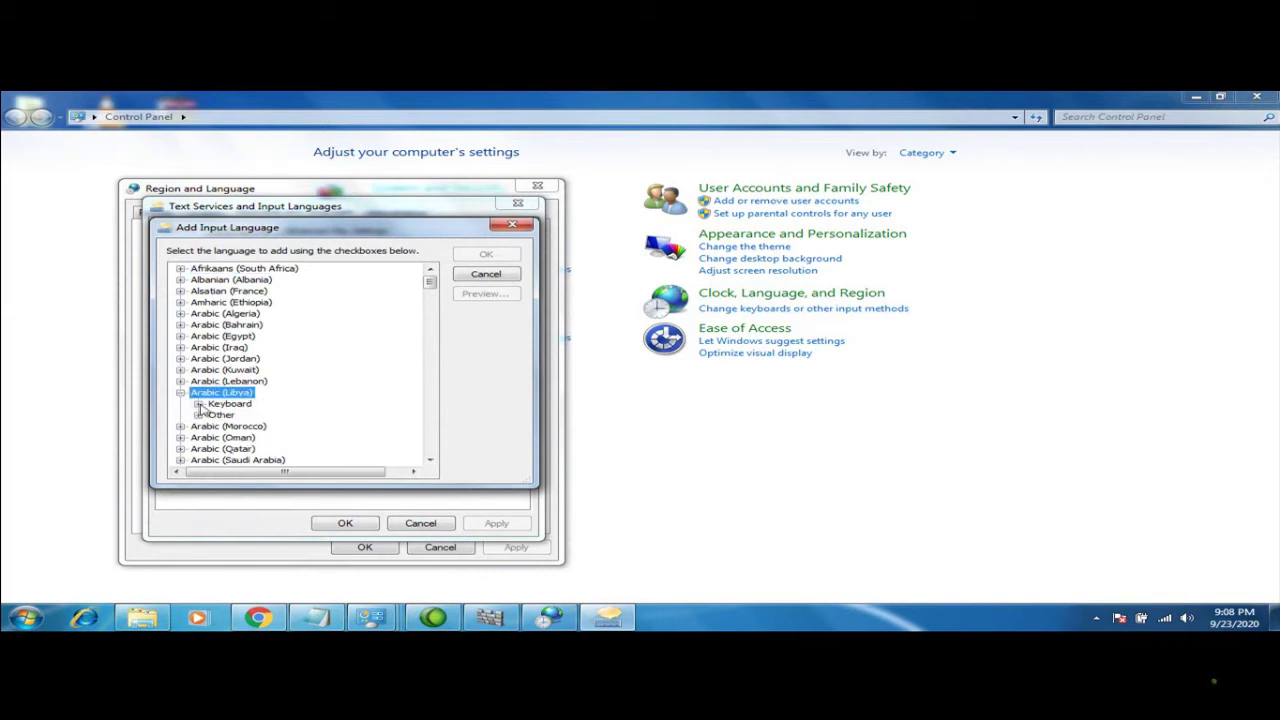
pyautogui.click(198, 404)
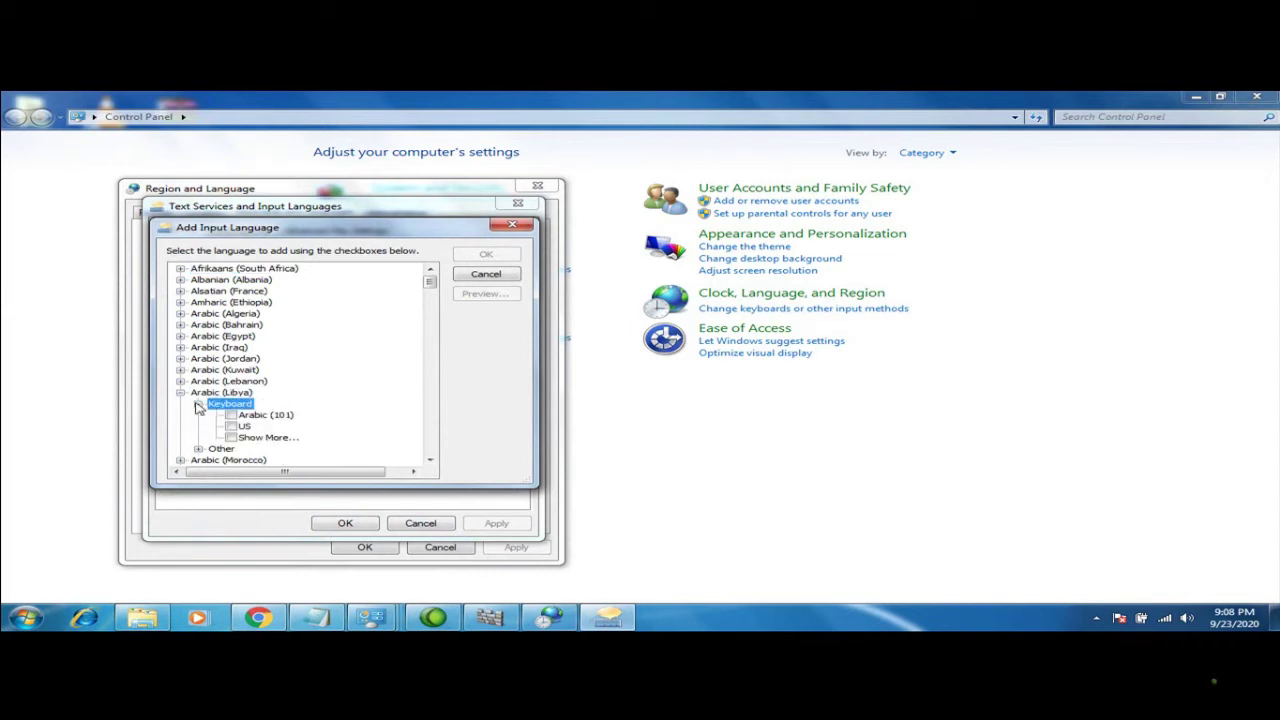
pyautogui.click(231, 415)
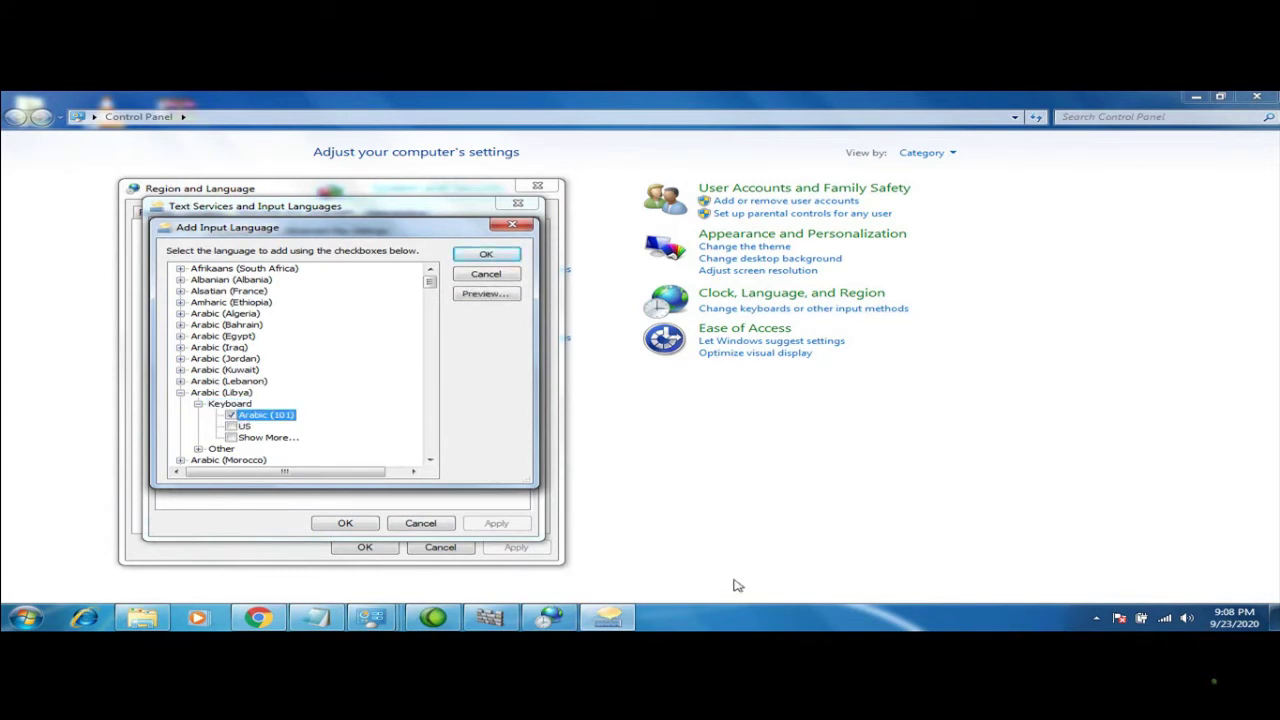
pyautogui.click(484, 255)
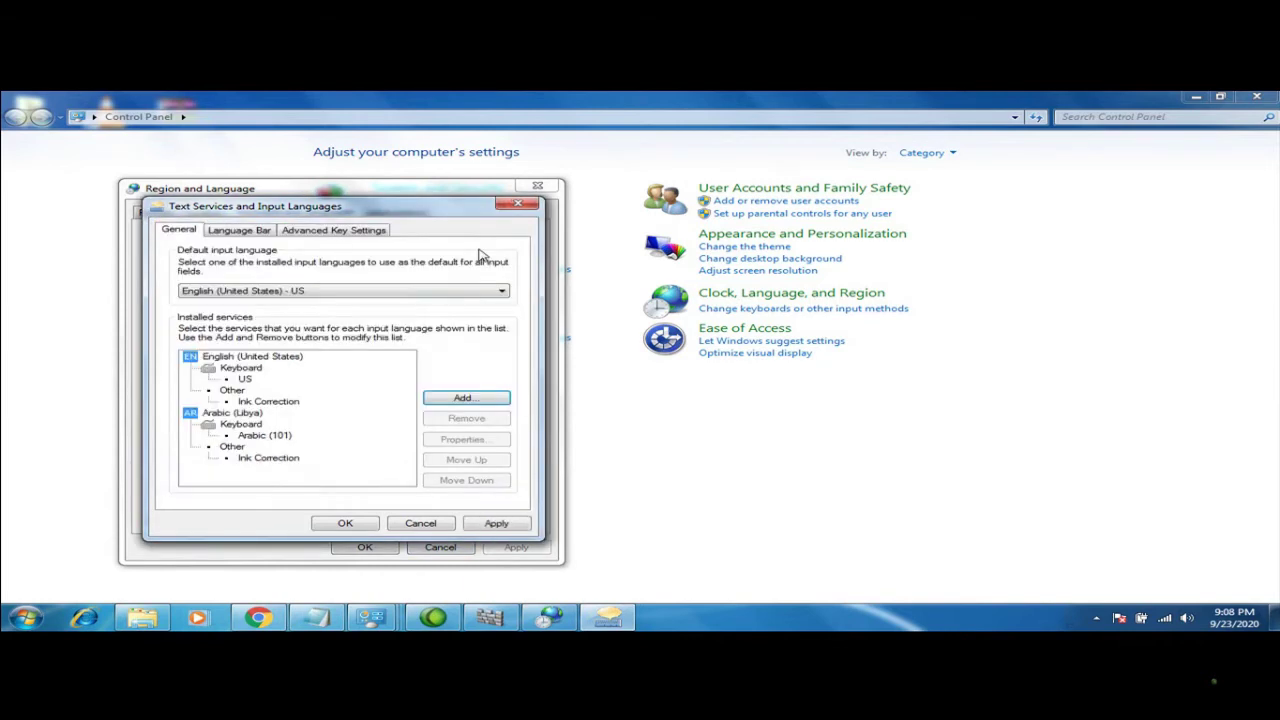
pyautogui.click(340, 524)
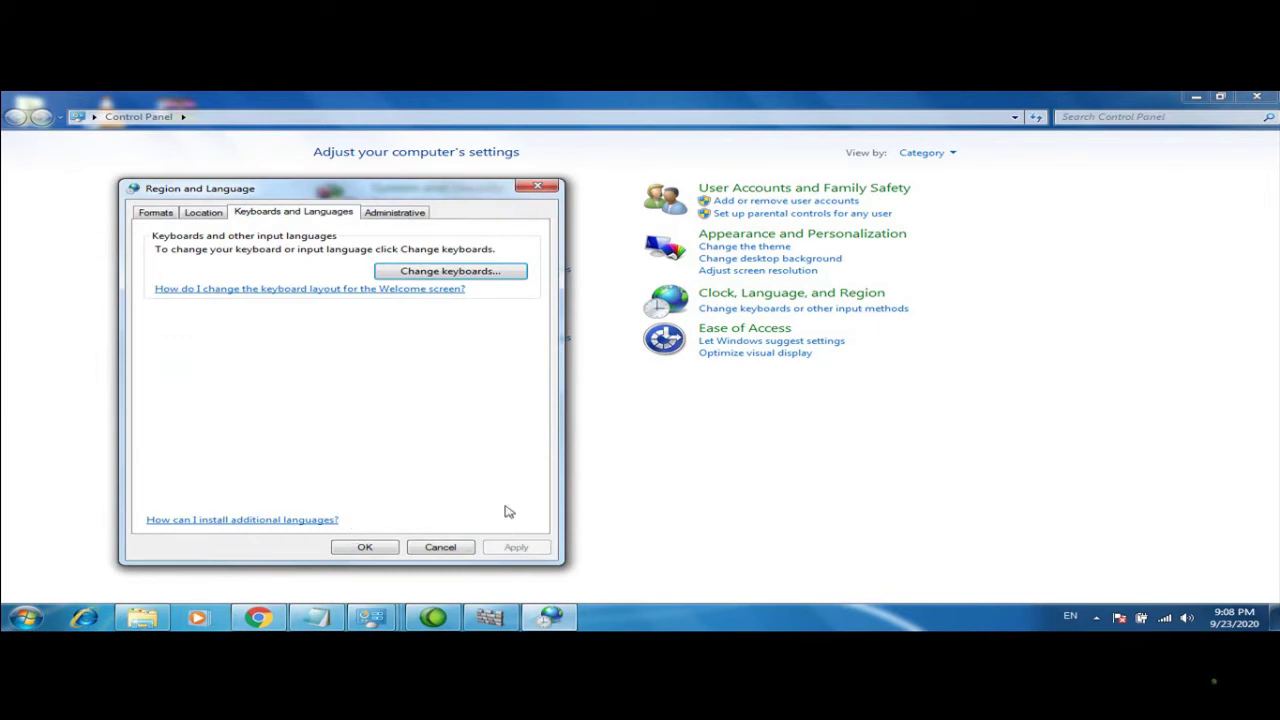
# Switch input to Arabic (Libya), open Start, switch back, and type then clear 'hh'
pyautogui.click(1069, 618)
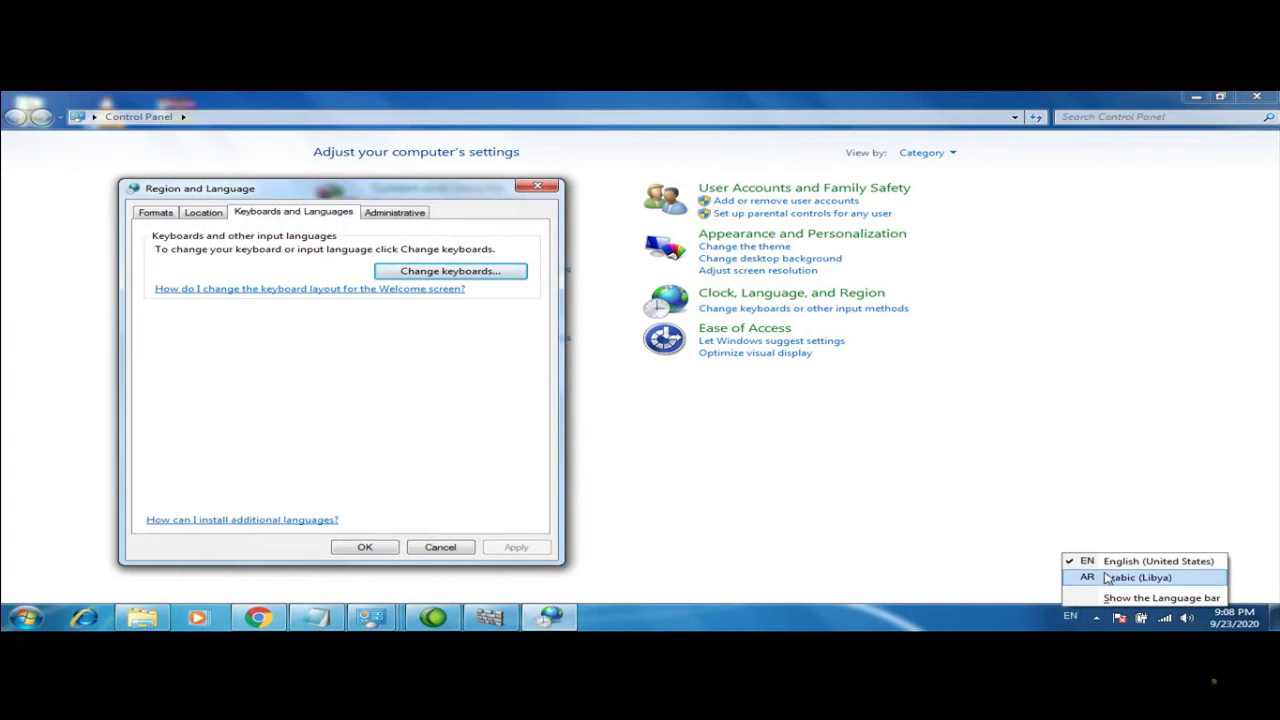
pyautogui.click(1100, 578)
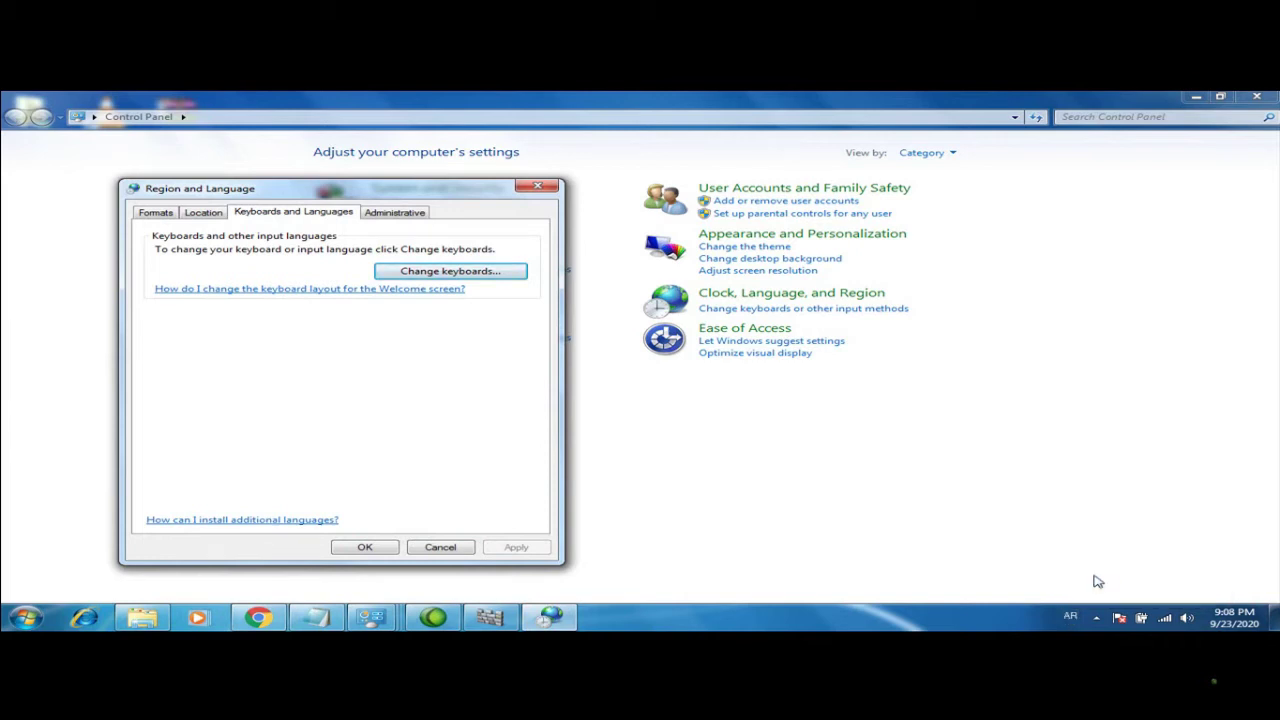
pyautogui.click(25, 617)
pyautogui.hotkey('alt', 'shift')
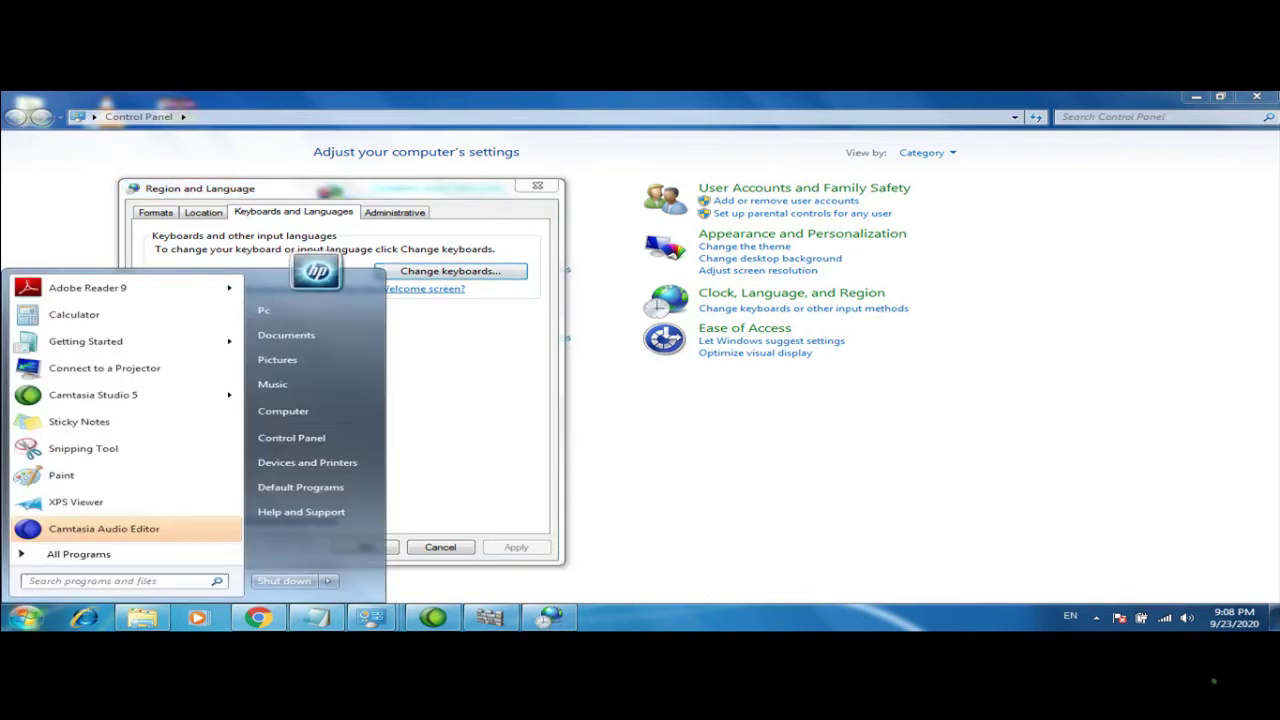
pyautogui.write('hh')
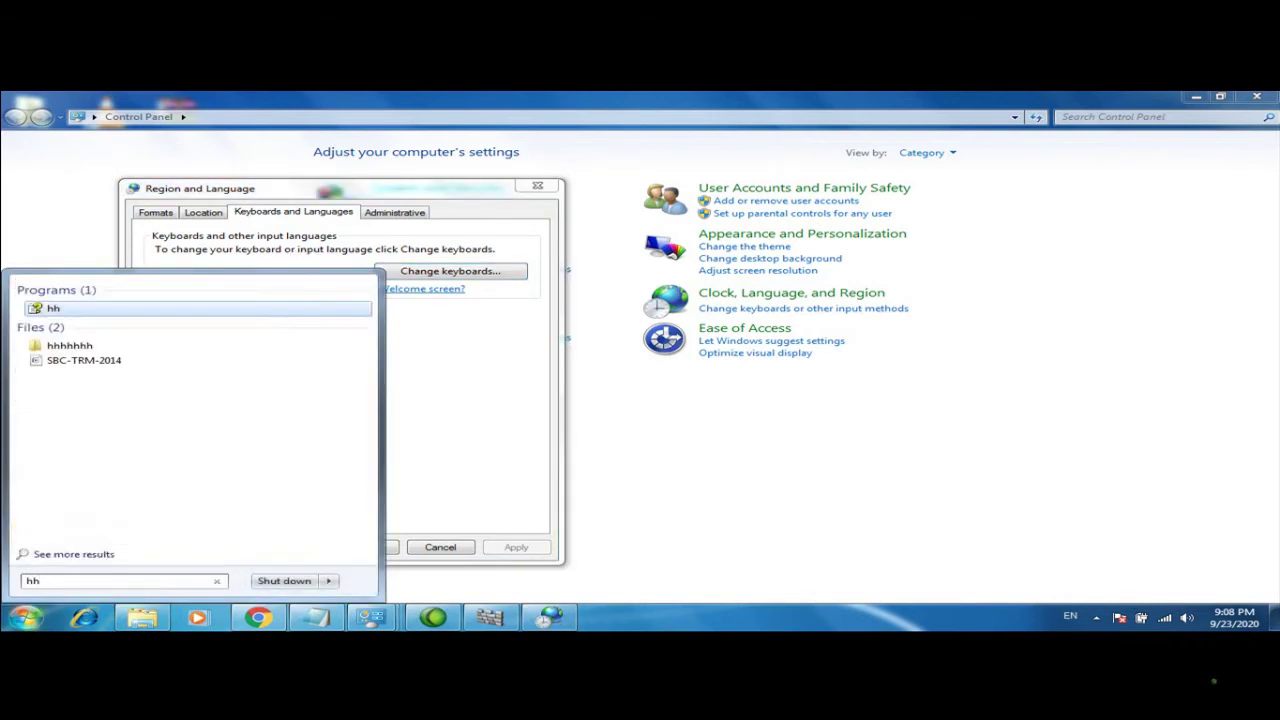
pyautogui.press('BackSpace')
pyautogui.press('BackSpace')
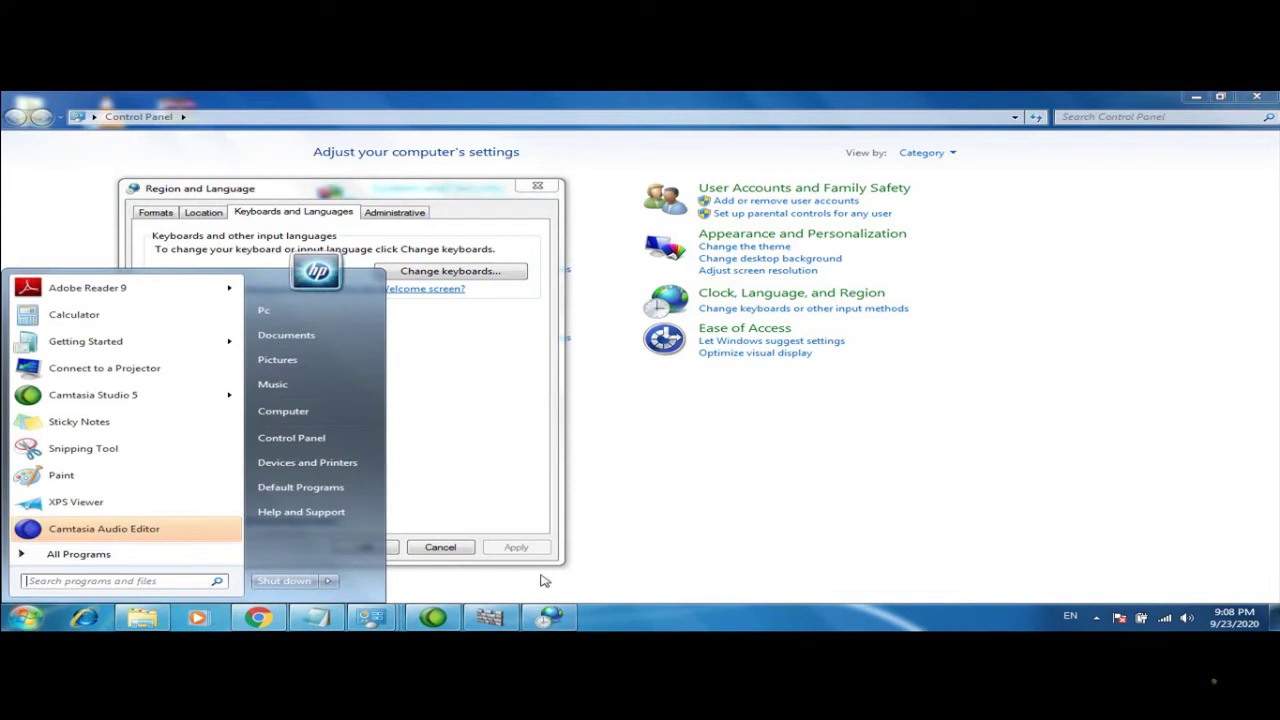
# Switch to Arabic, type 'مرحبا بكم جميعالالالالالا' in Start search, select it, then dismiss
pyautogui.click(1068, 616)
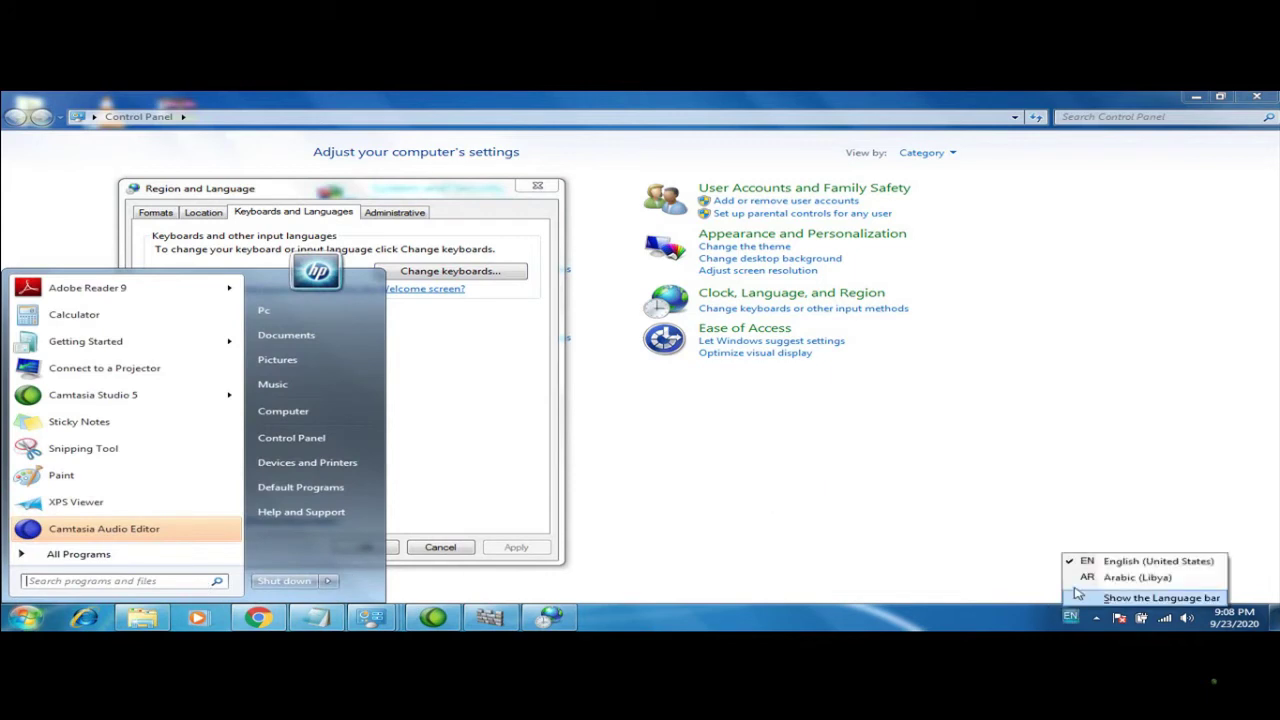
pyautogui.click(1081, 584)
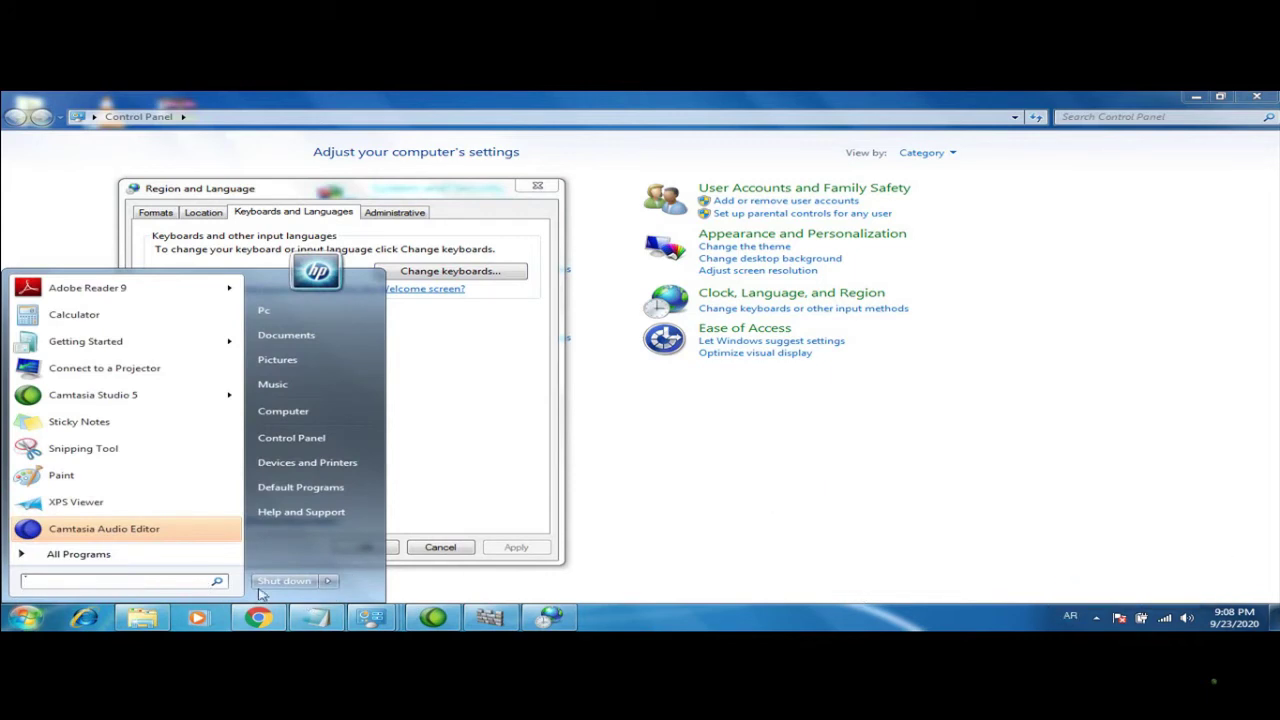
pyautogui.click(169, 582)
pyautogui.write('مرحبا')
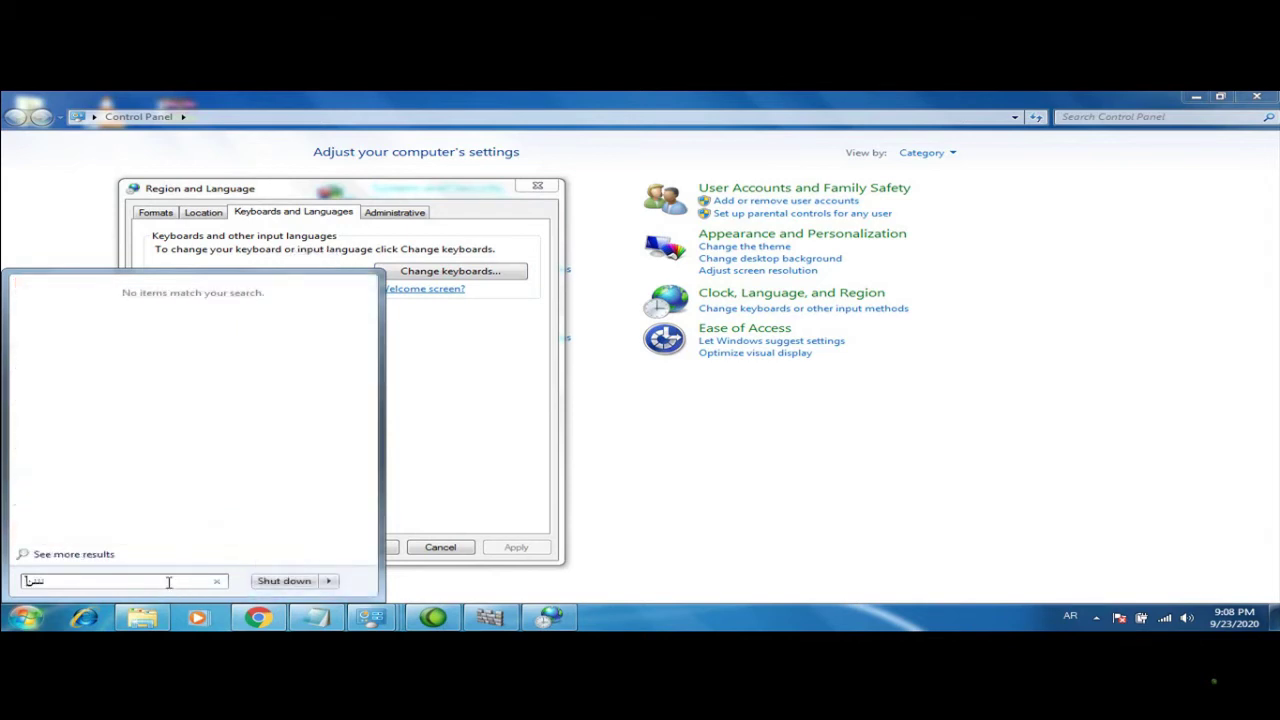
pyautogui.write(' بكم جميعالالالالالا')
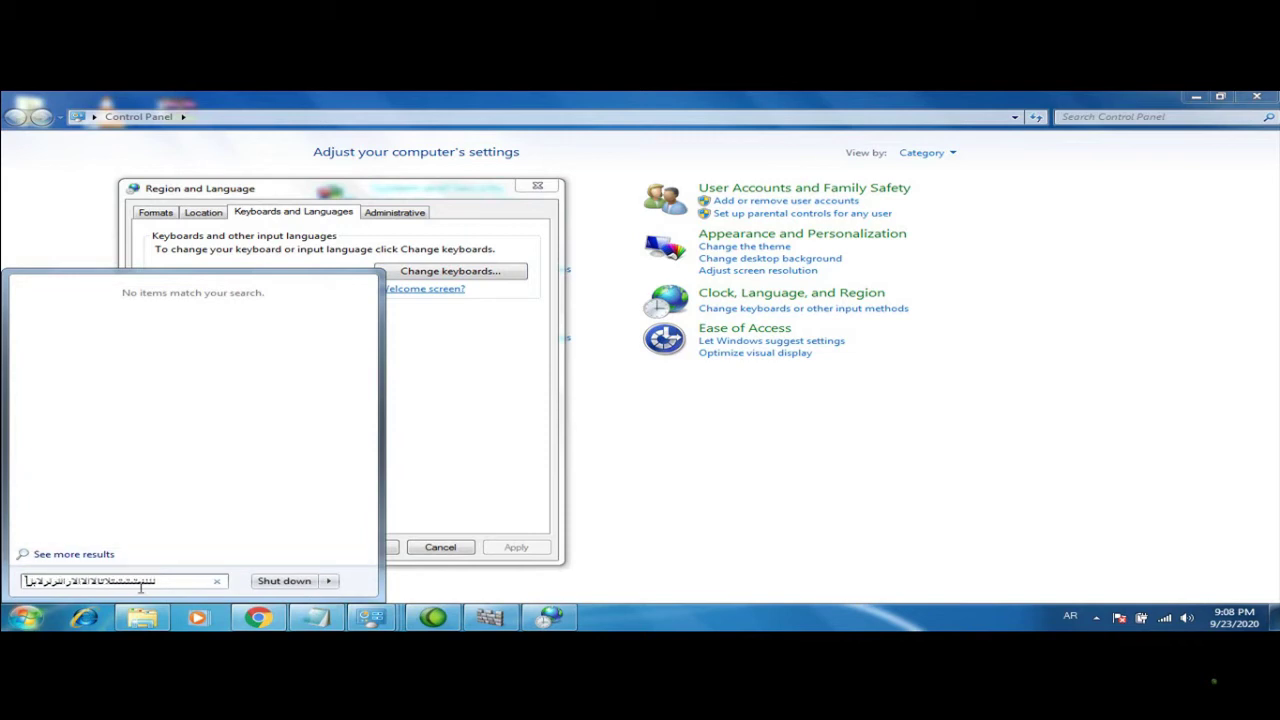
pyautogui.hotkey('ctrl', 'a')
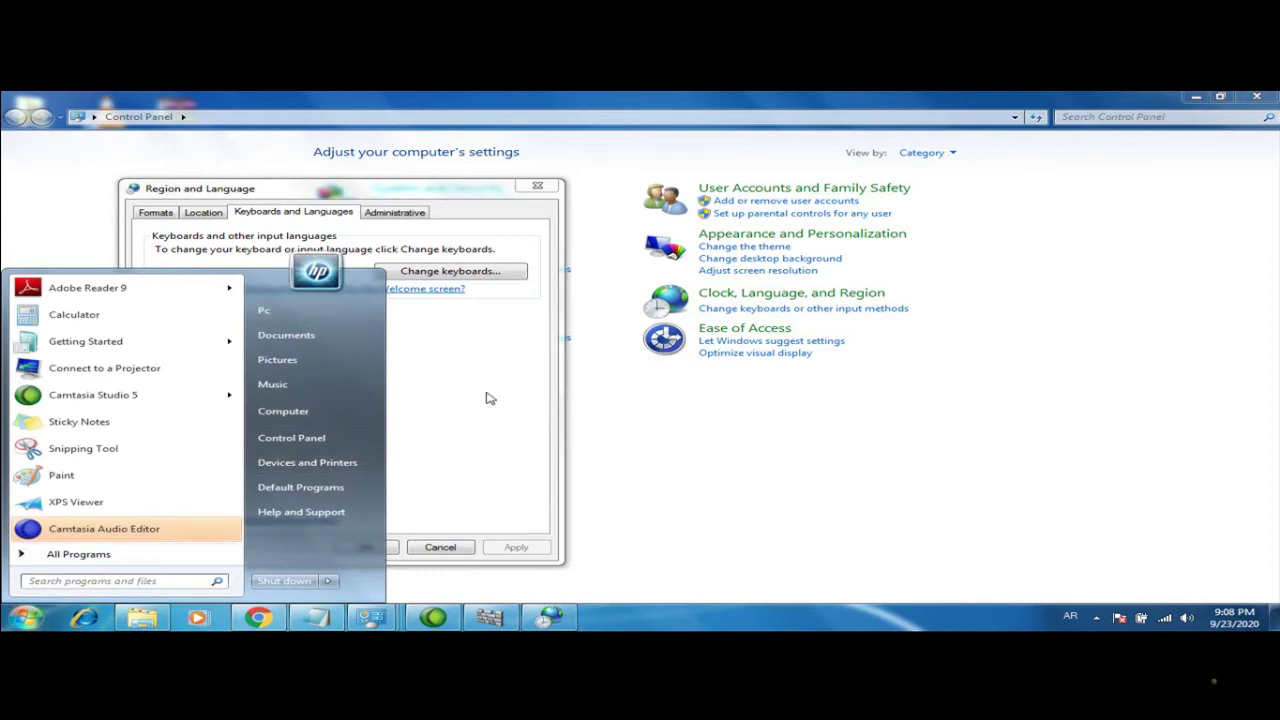
pyautogui.click(762, 407)
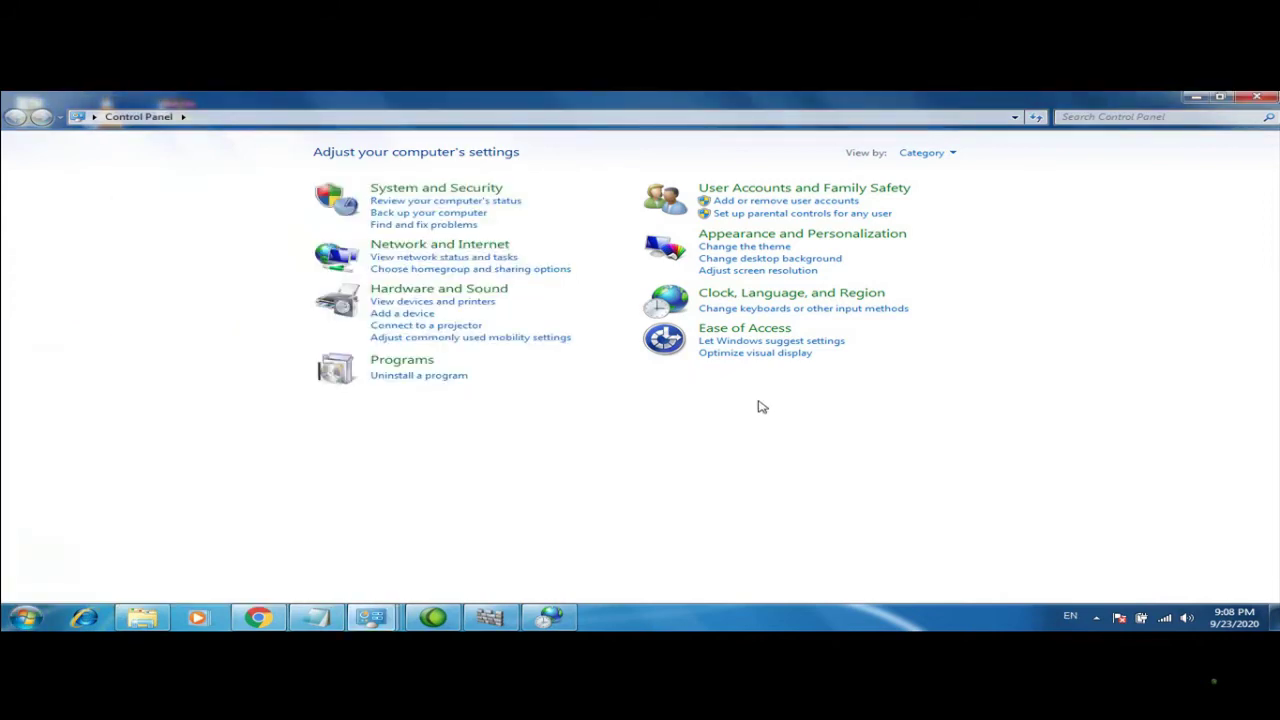
# Close Control Panel and the Region and Language dialog, then reopen Control Panel from the desktop
pyautogui.click(1257, 96)
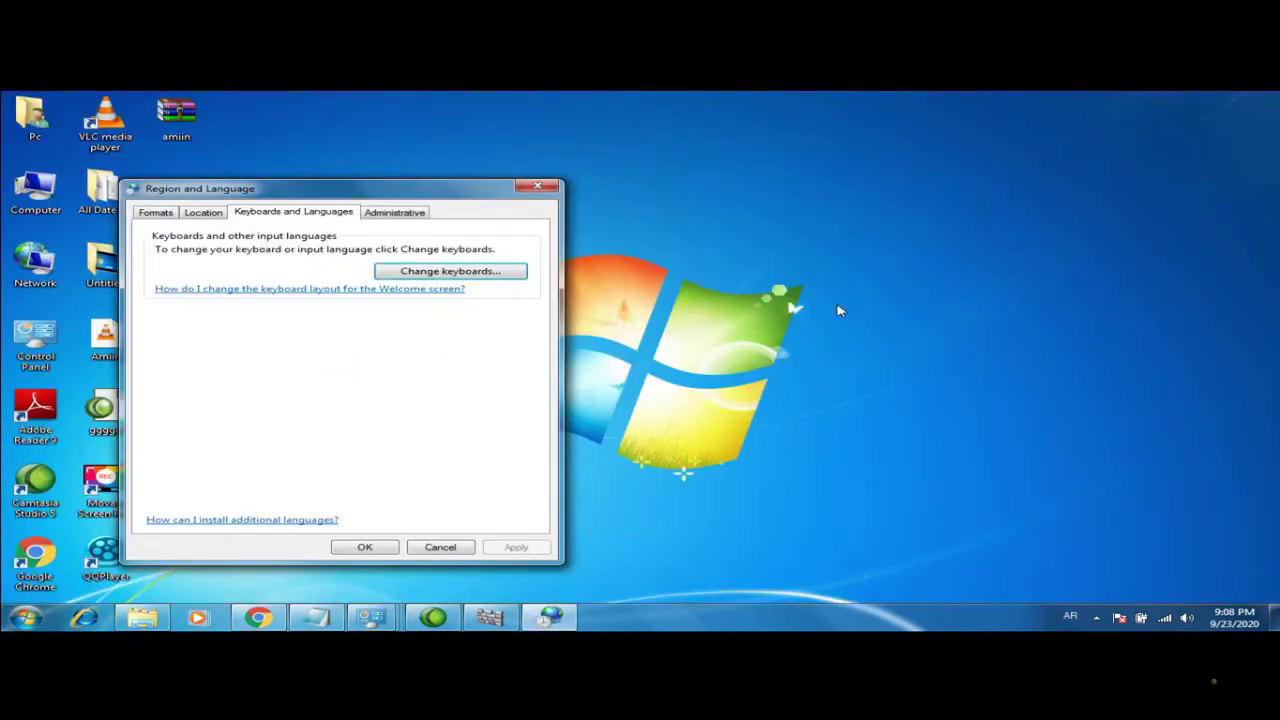
pyautogui.click(550, 190)
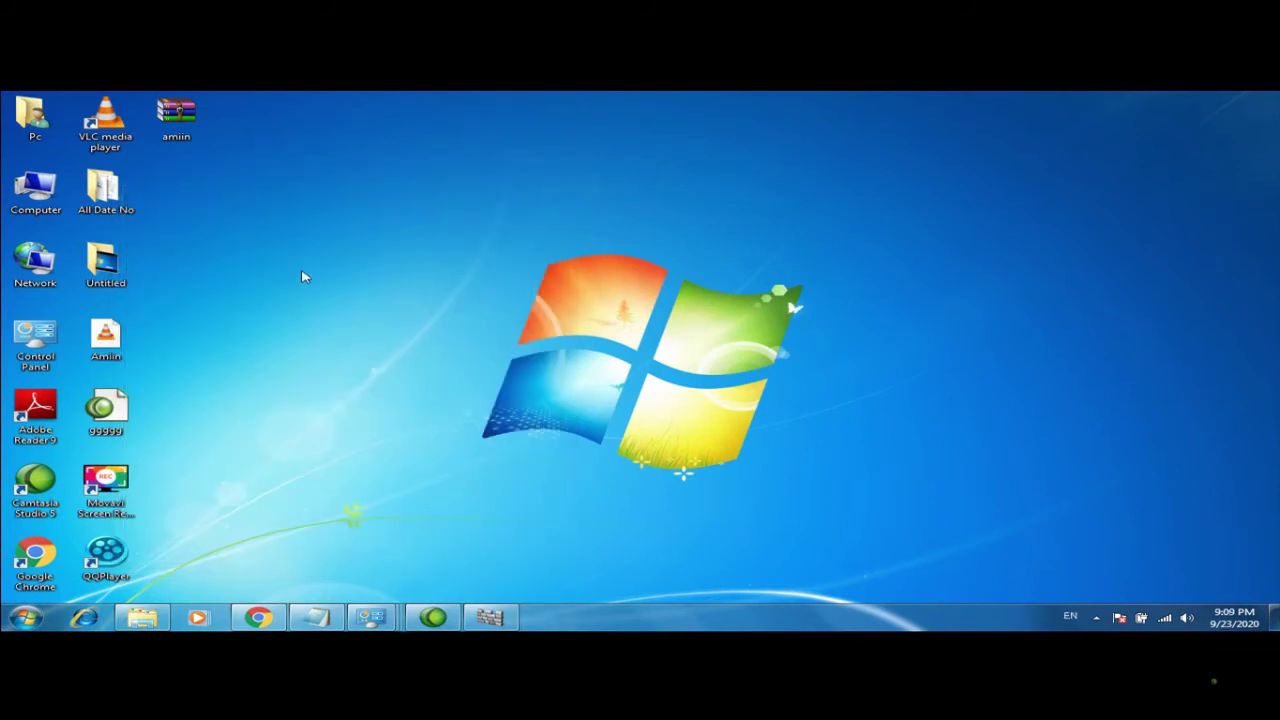
pyautogui.doubleClick(45, 346)
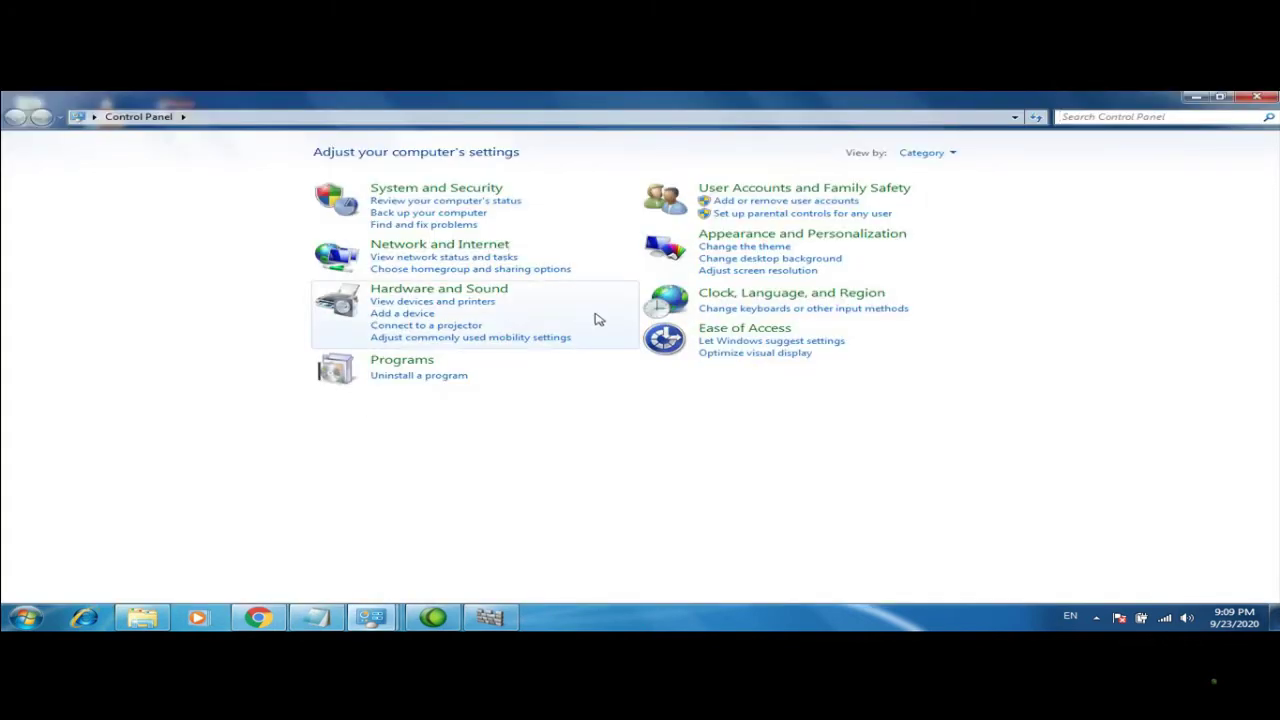
# Add Arabic (Jordan) with the Arabic (101) keyboard as an input language
pyautogui.click(742, 314)
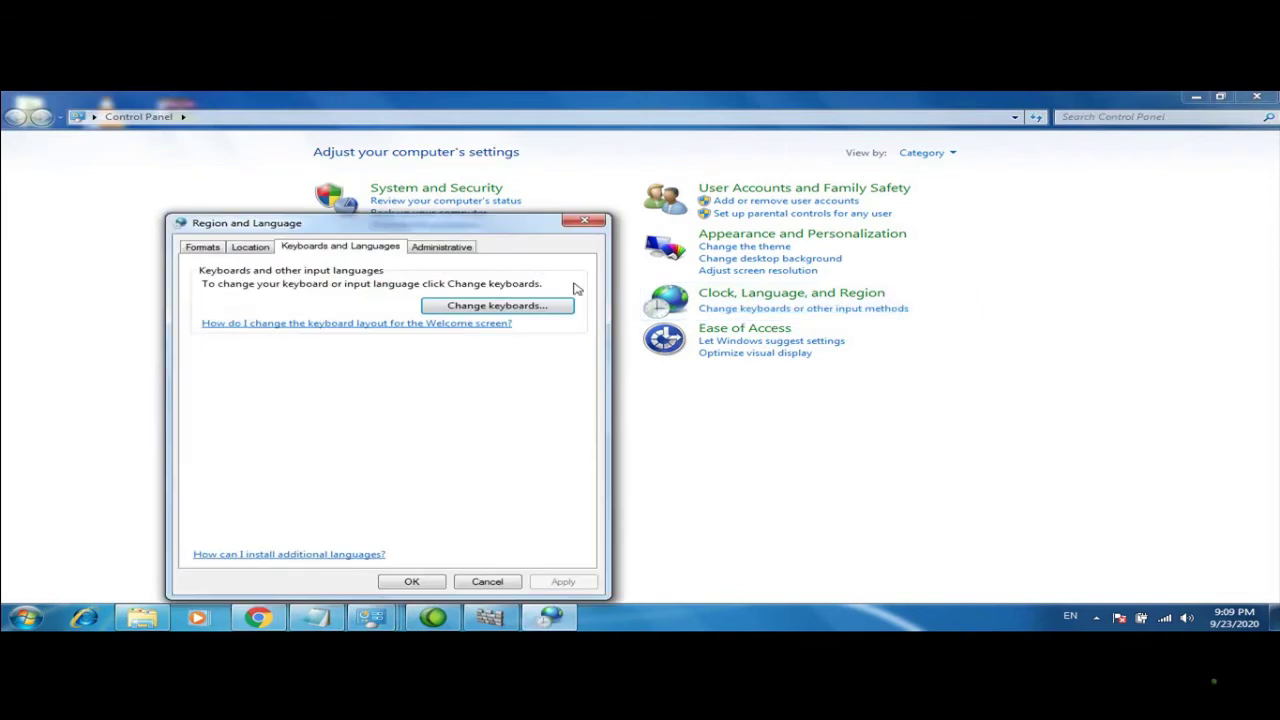
pyautogui.click(511, 308)
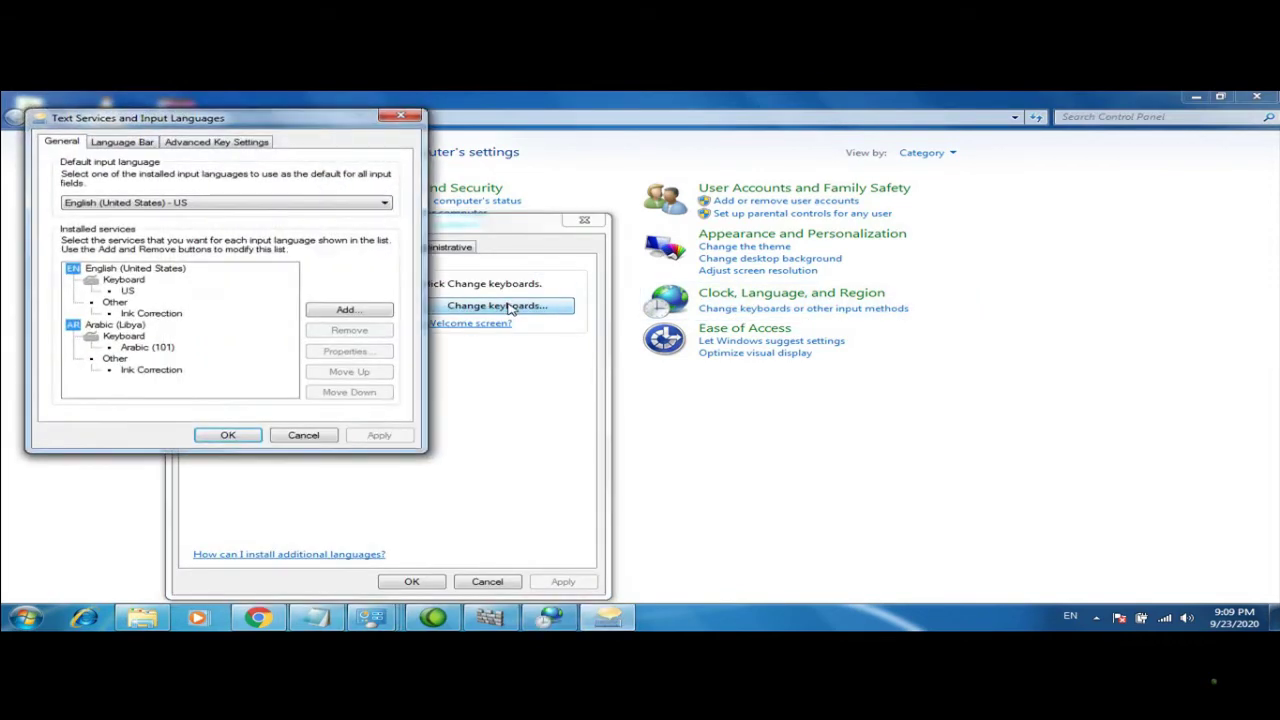
pyautogui.click(340, 313)
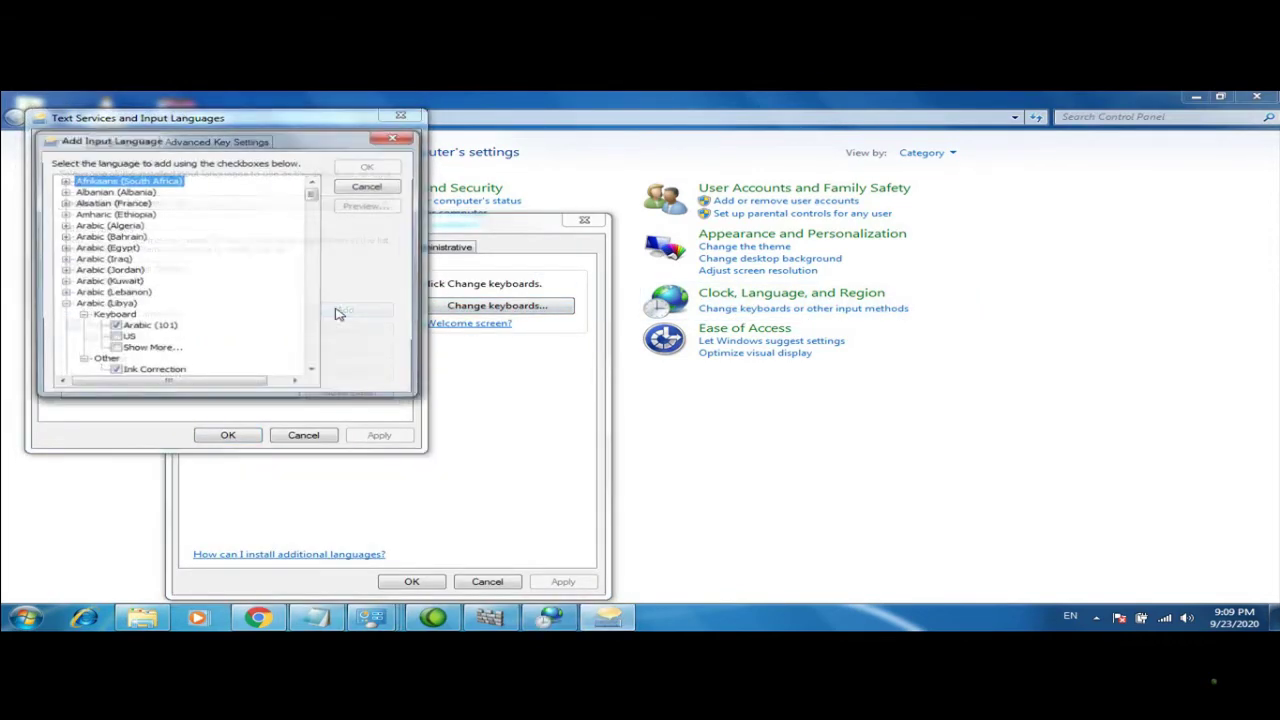
pyautogui.click(63, 271)
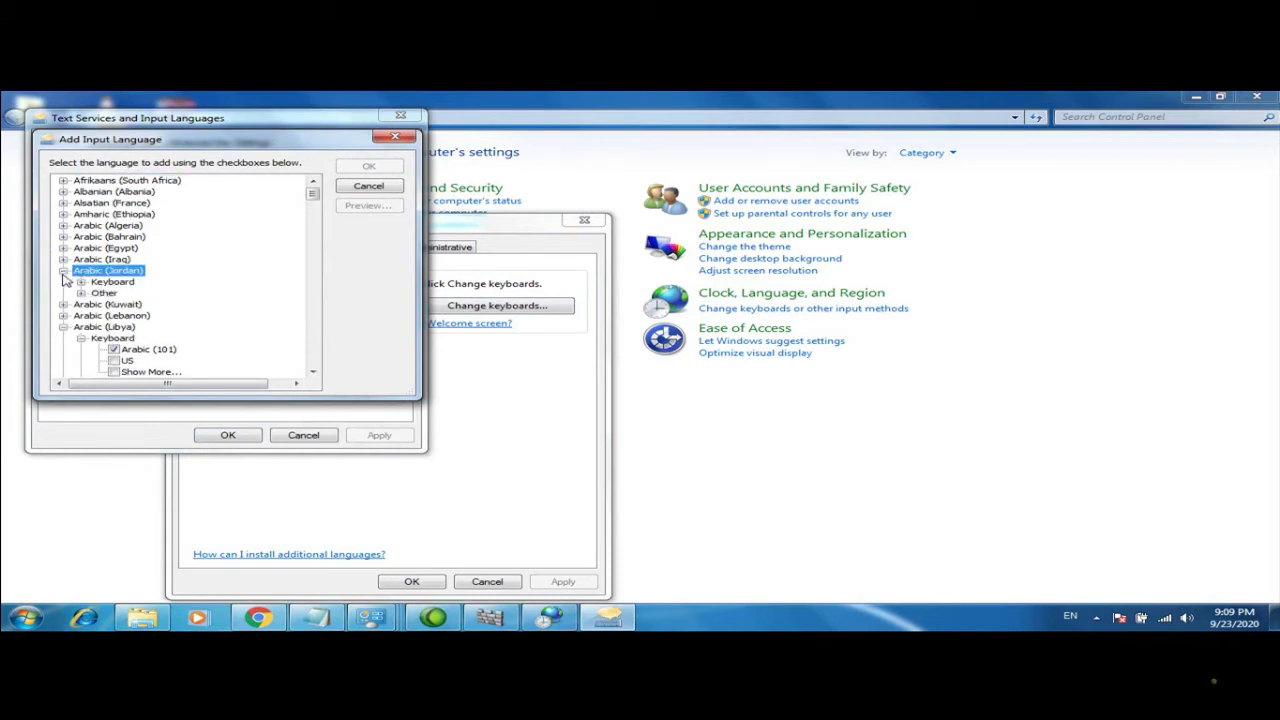
pyautogui.click(82, 283)
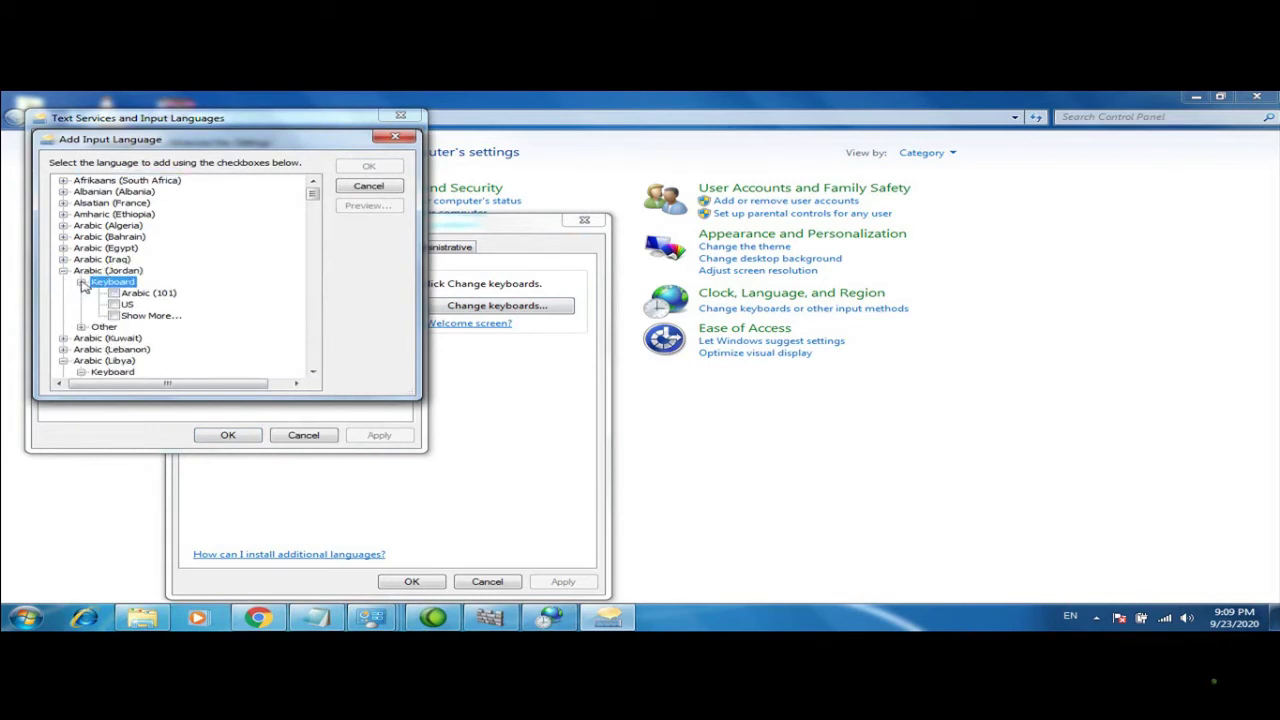
pyautogui.click(114, 293)
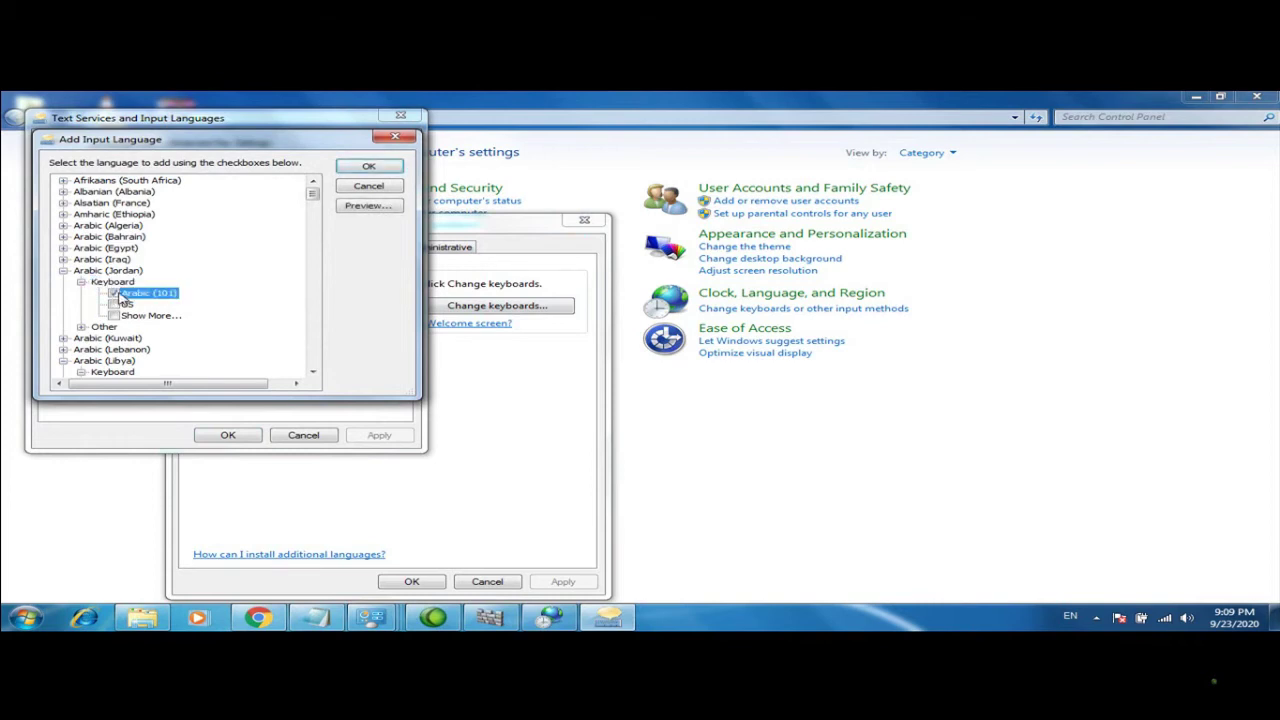
pyautogui.click(368, 166)
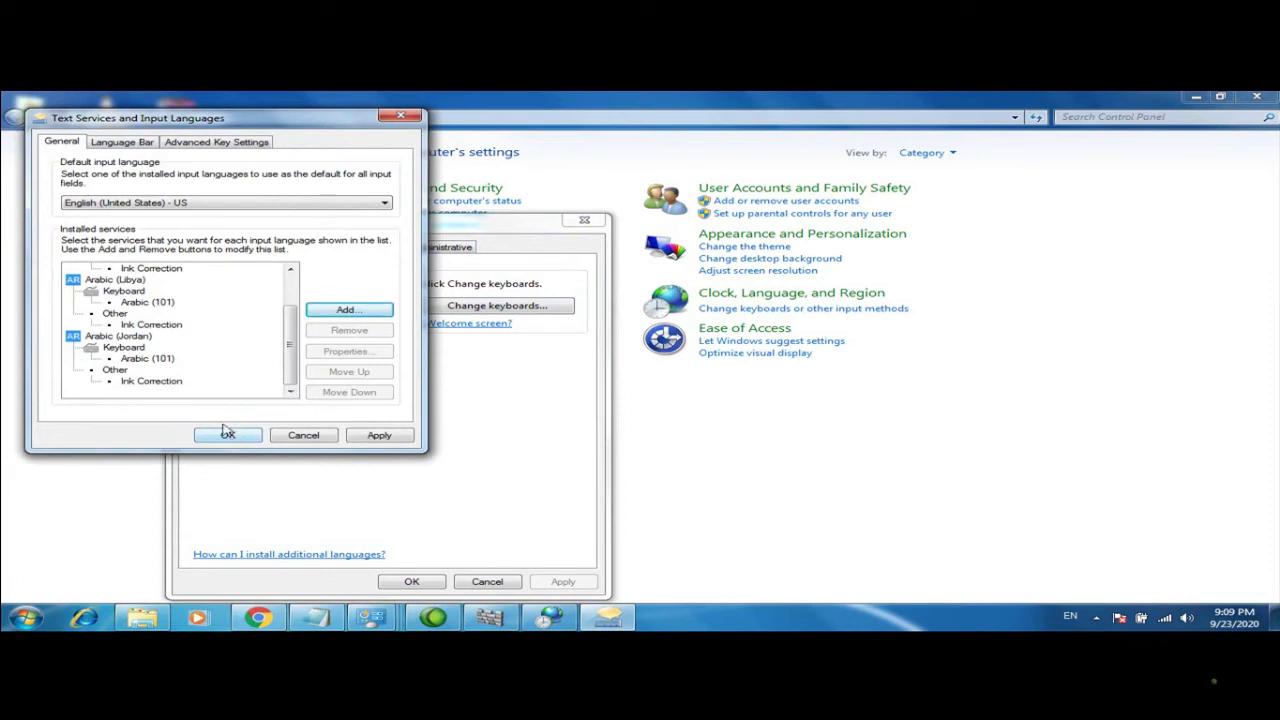
# Add Belarusian (Belarus) with the Belarusian keyboard as an input language
pyautogui.click(345, 310)
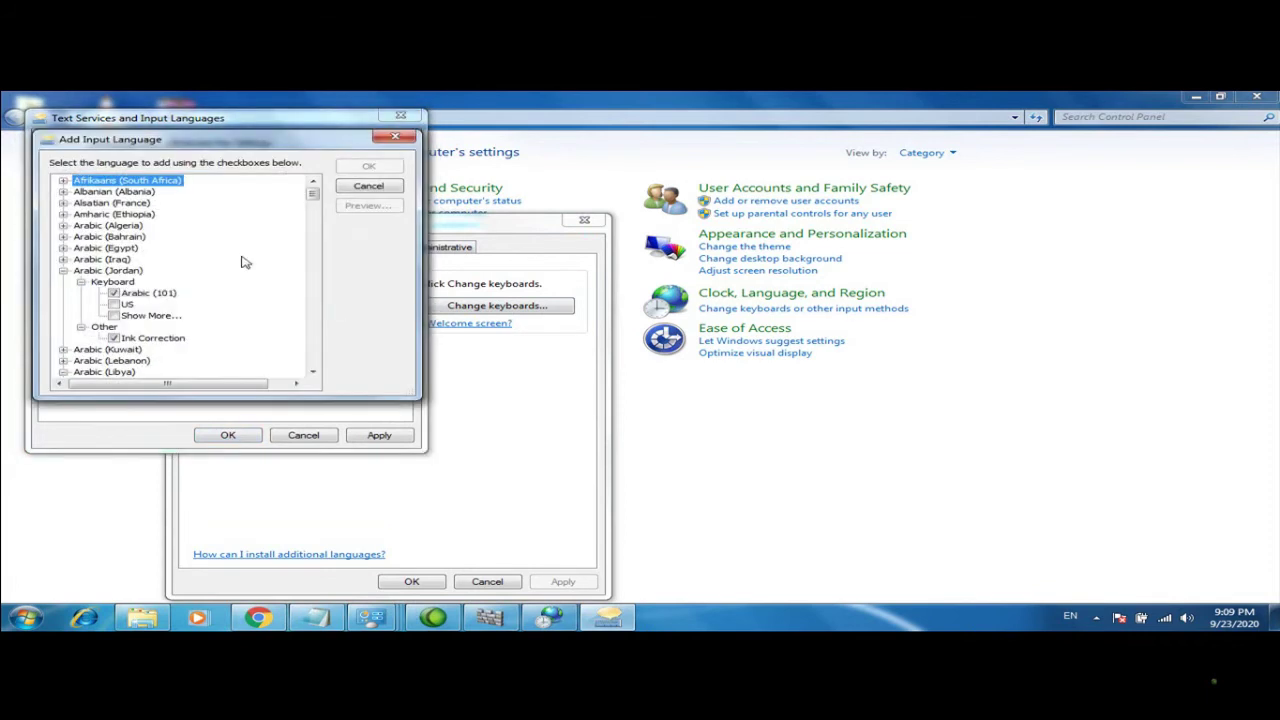
pyautogui.click(63, 271)
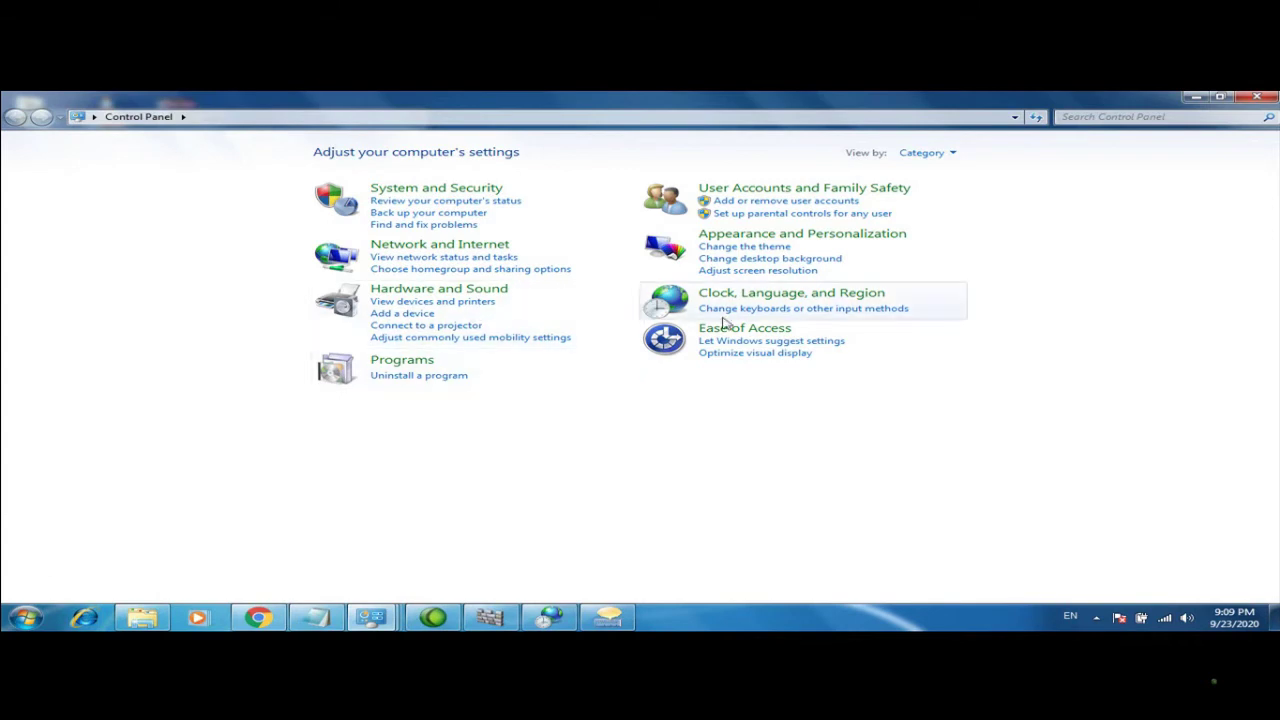
pyautogui.click(729, 309)
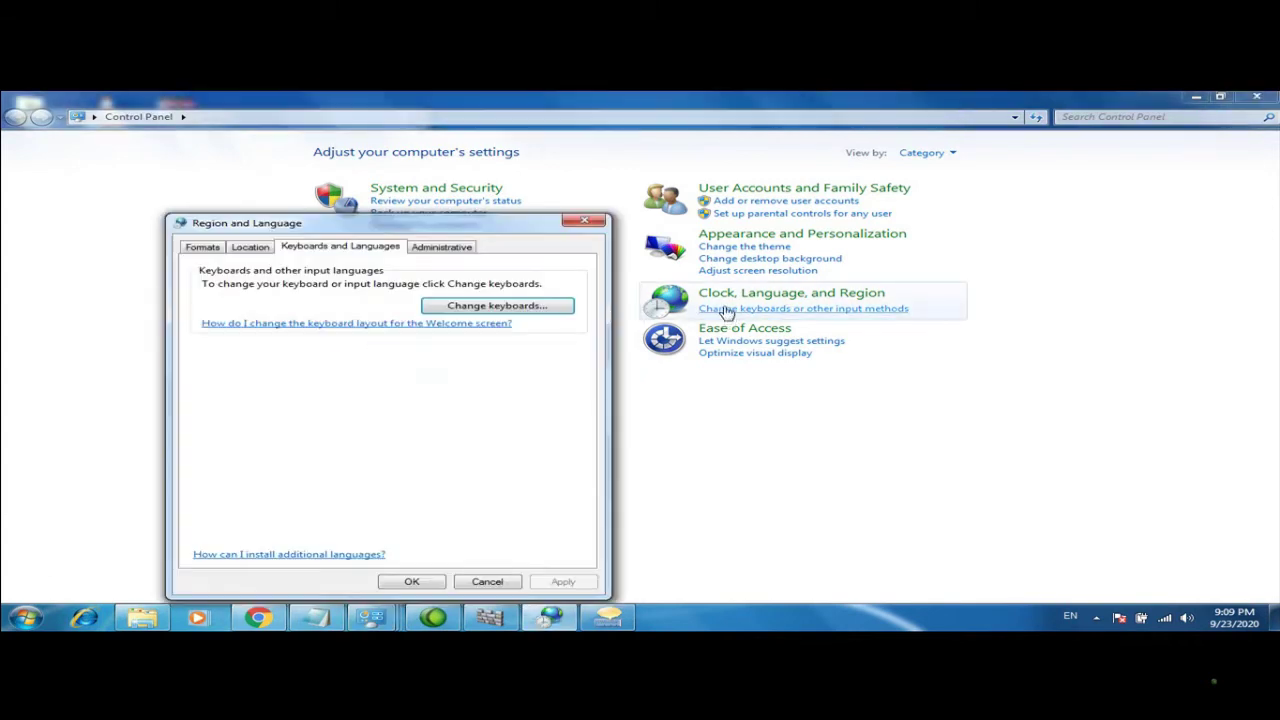
pyautogui.click(566, 308)
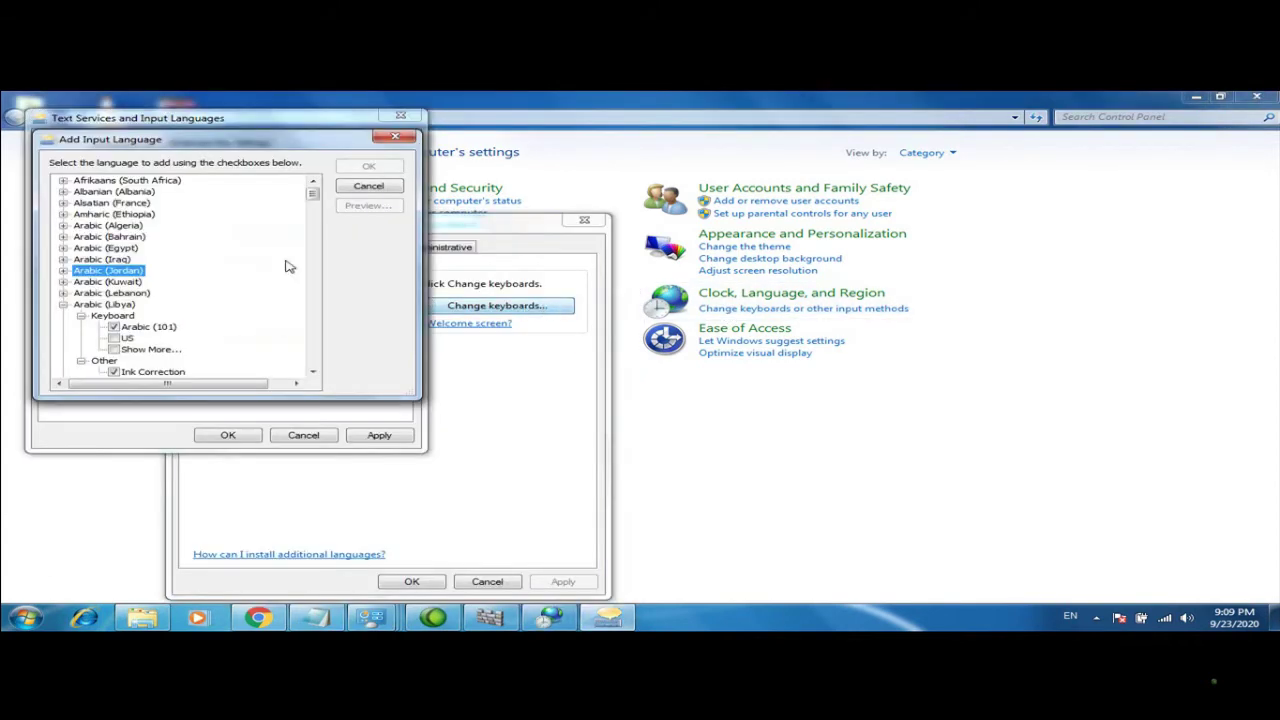
pyautogui.click(314, 342)
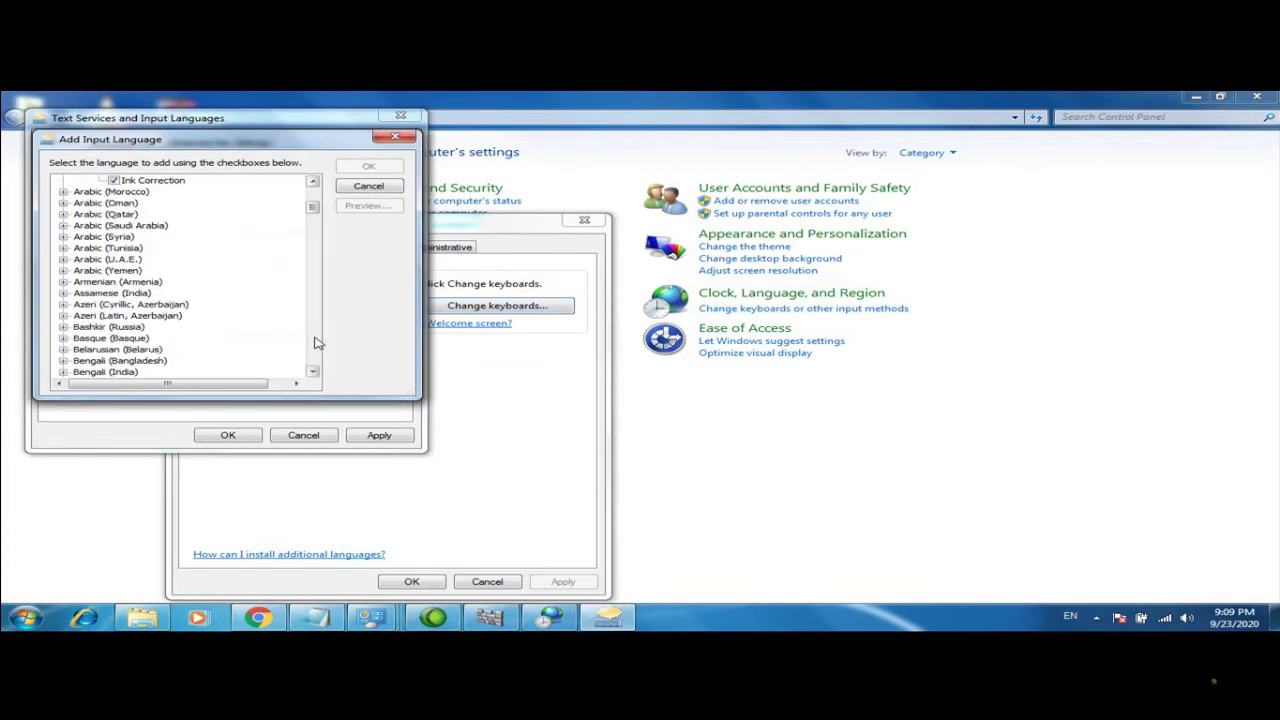
pyautogui.click(63, 350)
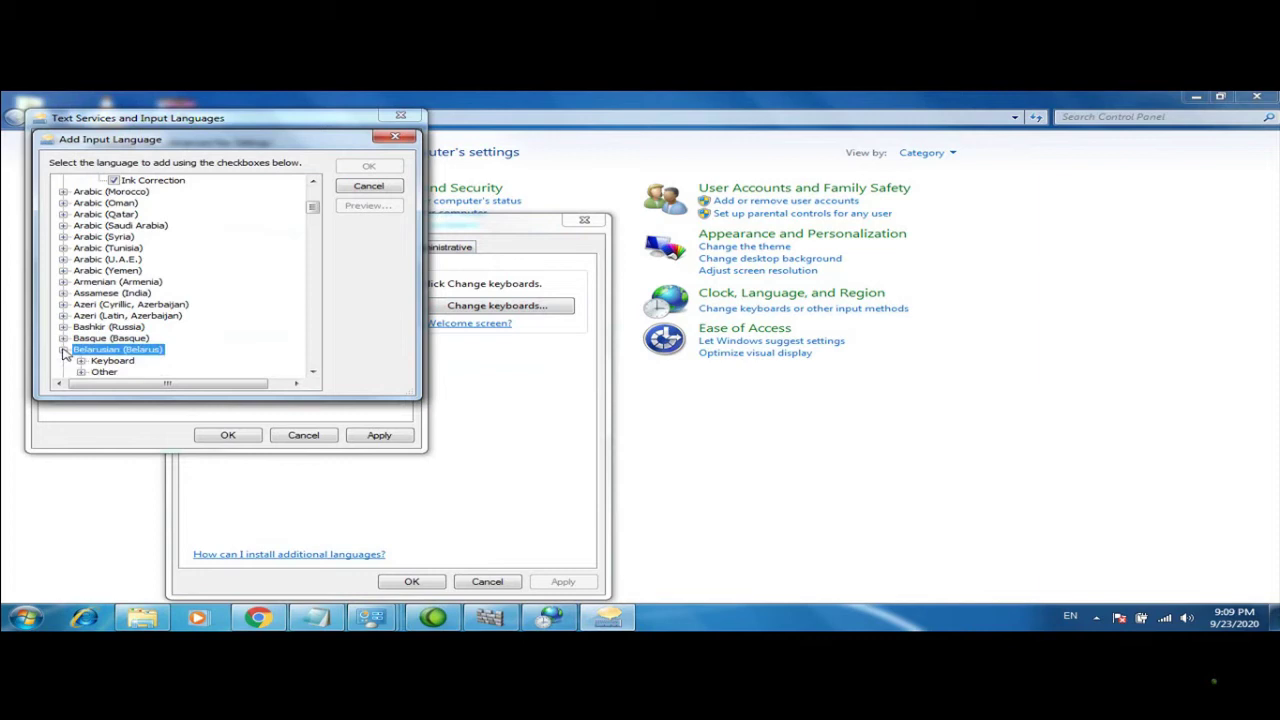
pyautogui.click(81, 361)
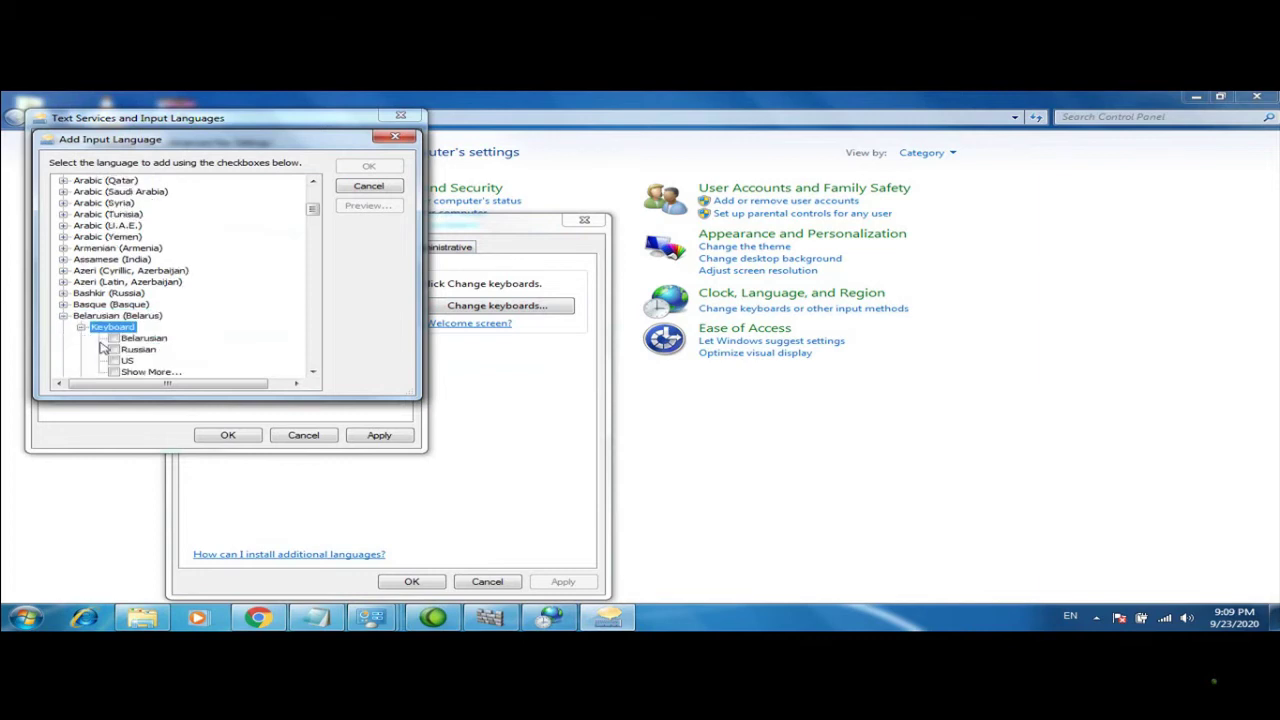
pyautogui.click(115, 339)
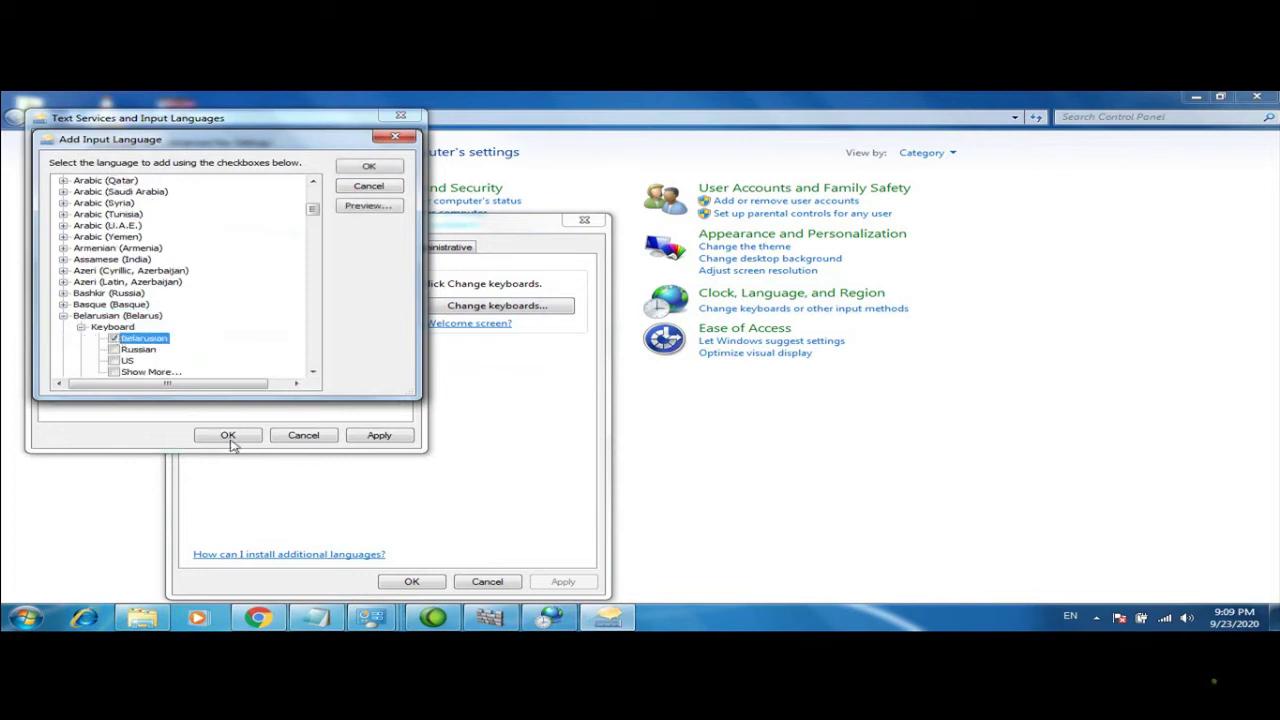
pyautogui.click(366, 165)
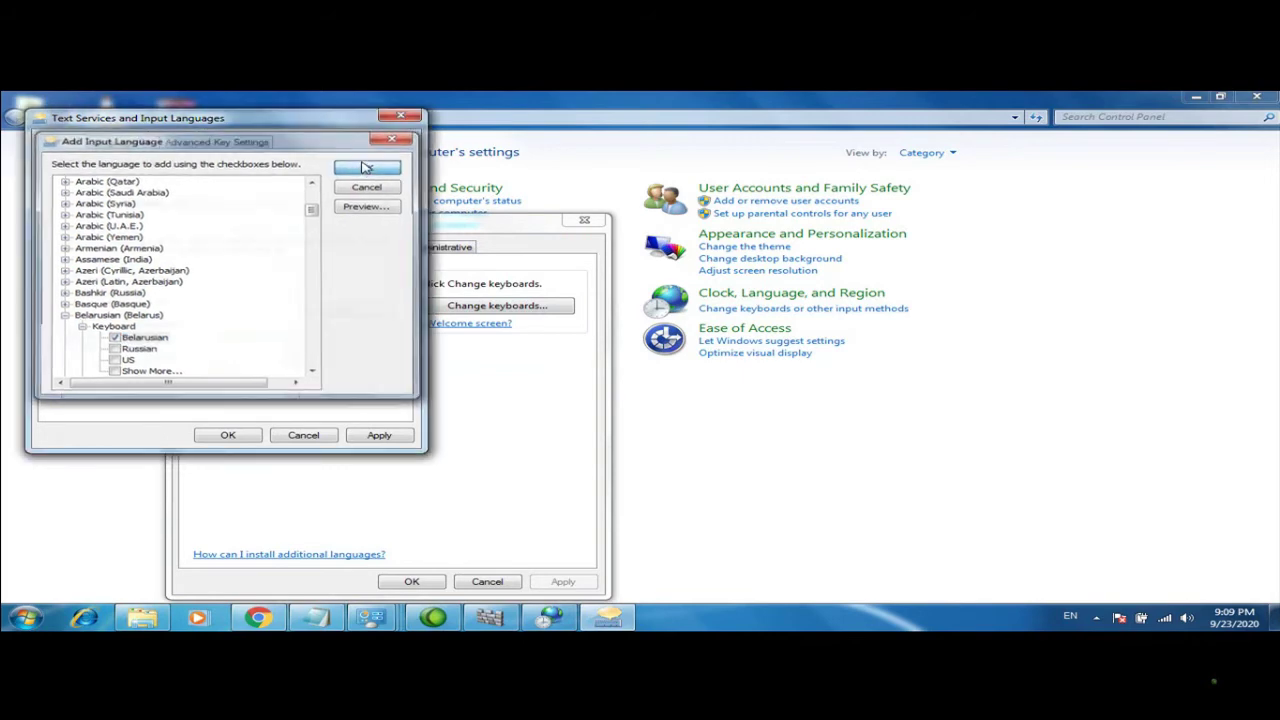
# Save the language changes, close Region and Language, and view the updated input languages
pyautogui.click(228, 435)
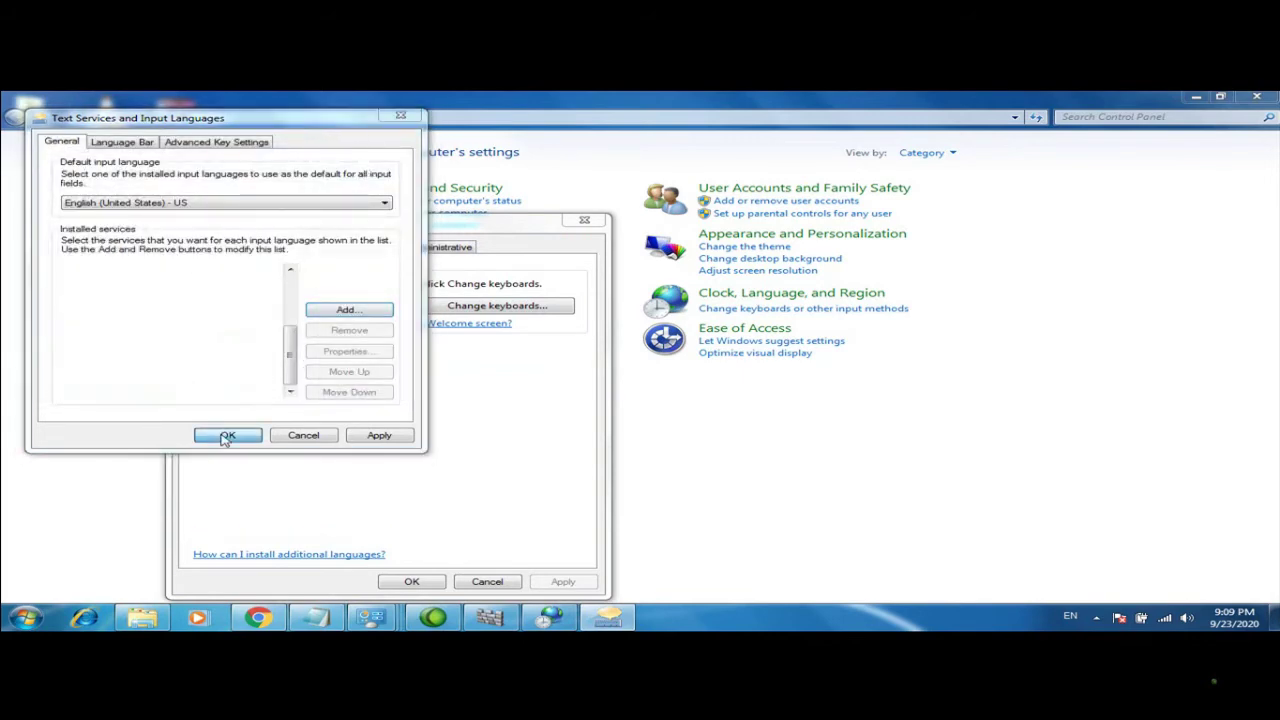
pyautogui.click(410, 581)
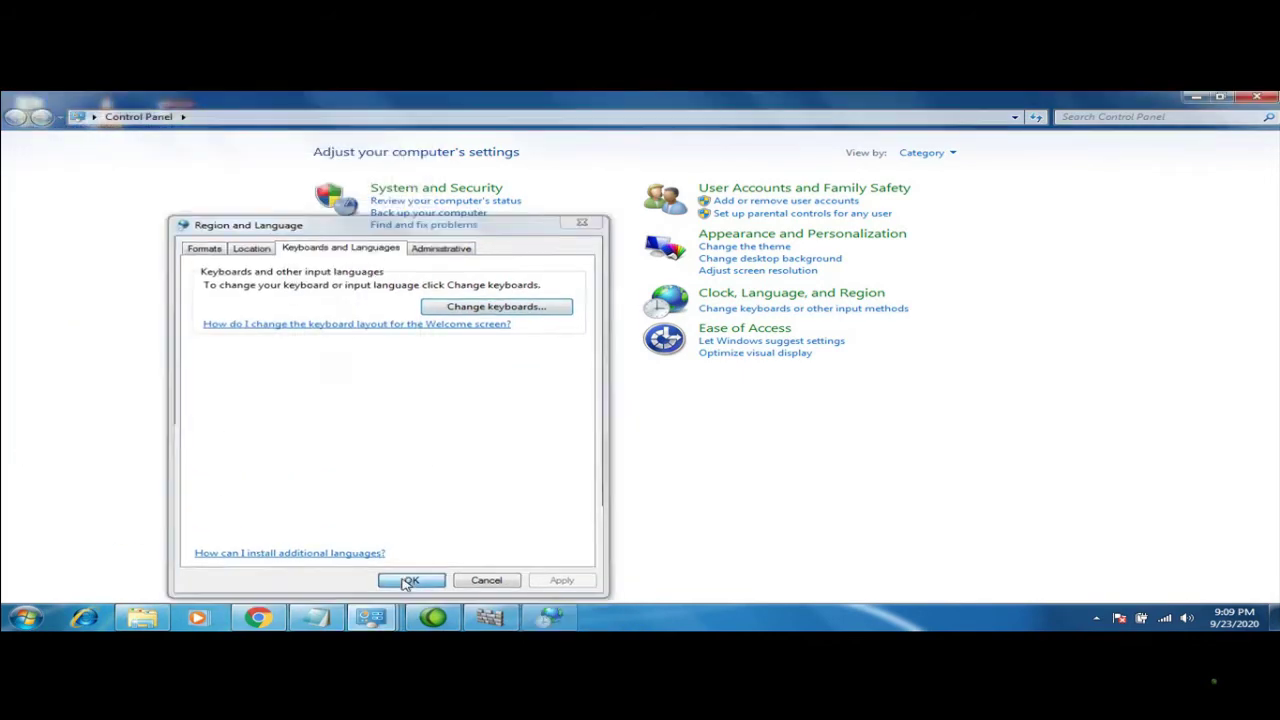
pyautogui.click(1068, 617)
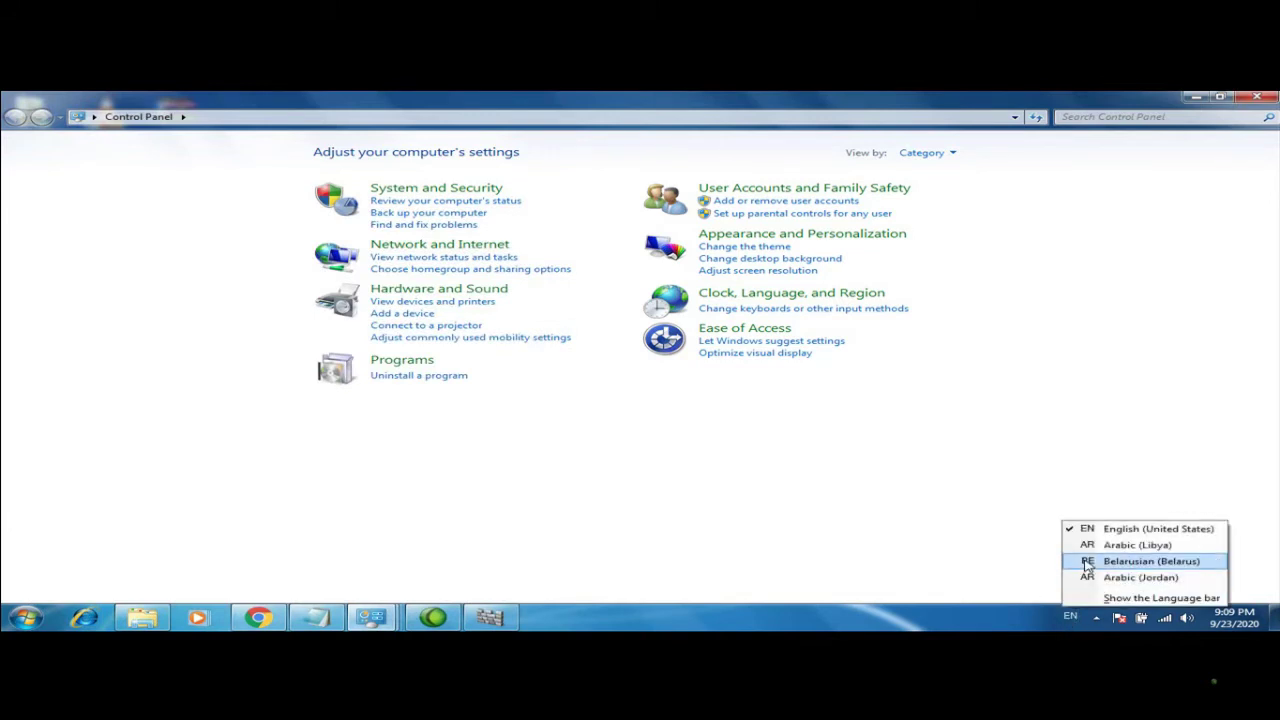
# Switch to Belarusian and test typing in the Start menu search box
pyautogui.click(1088, 566)
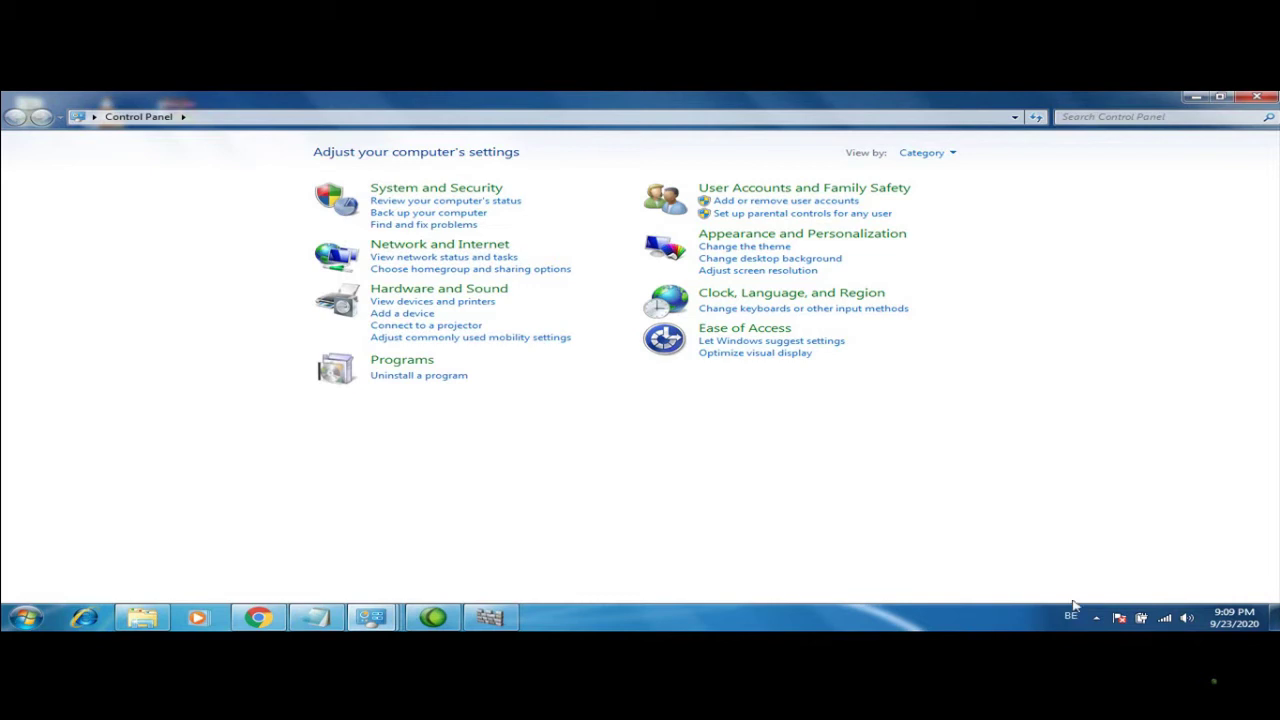
pyautogui.click(22, 615)
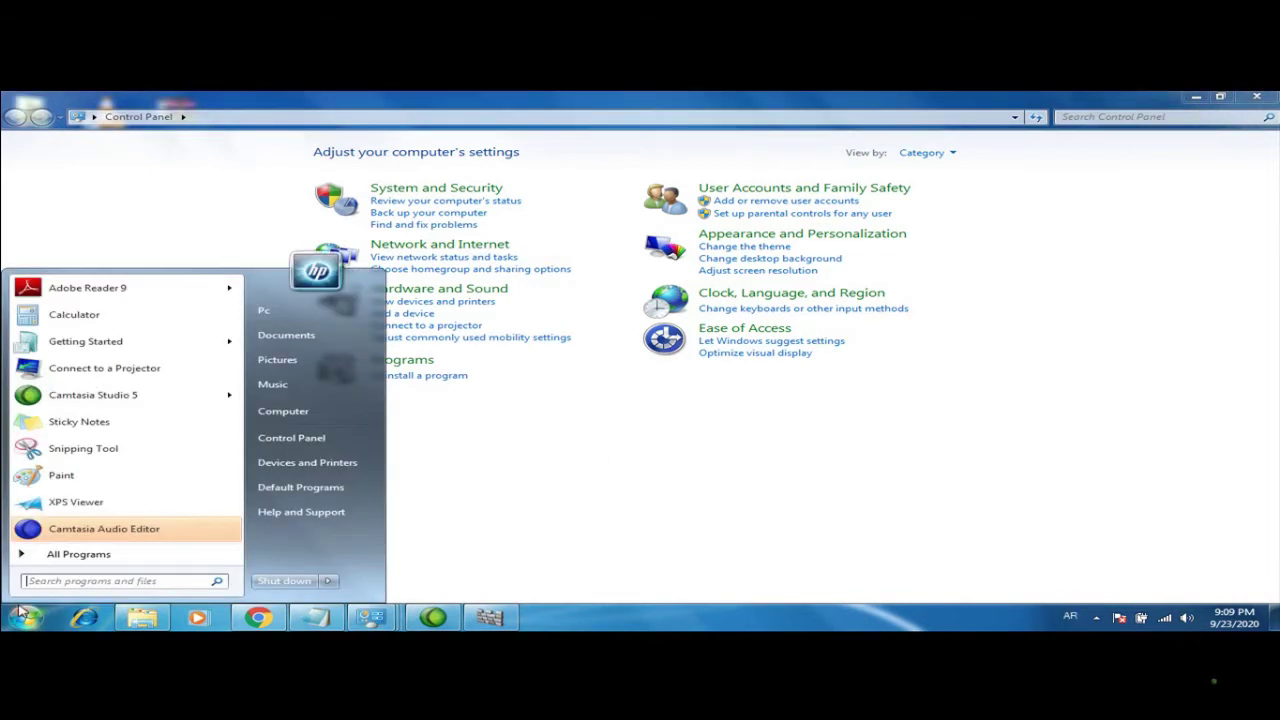
pyautogui.write('ببببب')
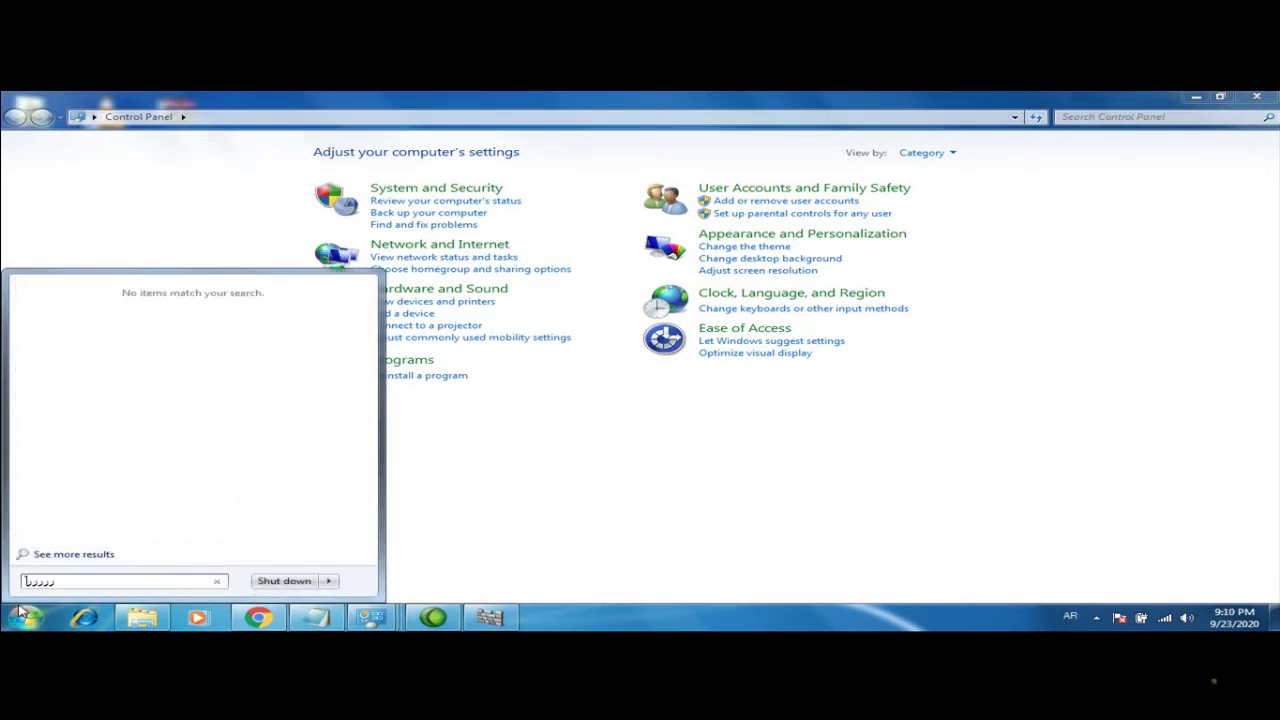
pyautogui.click(1073, 615)
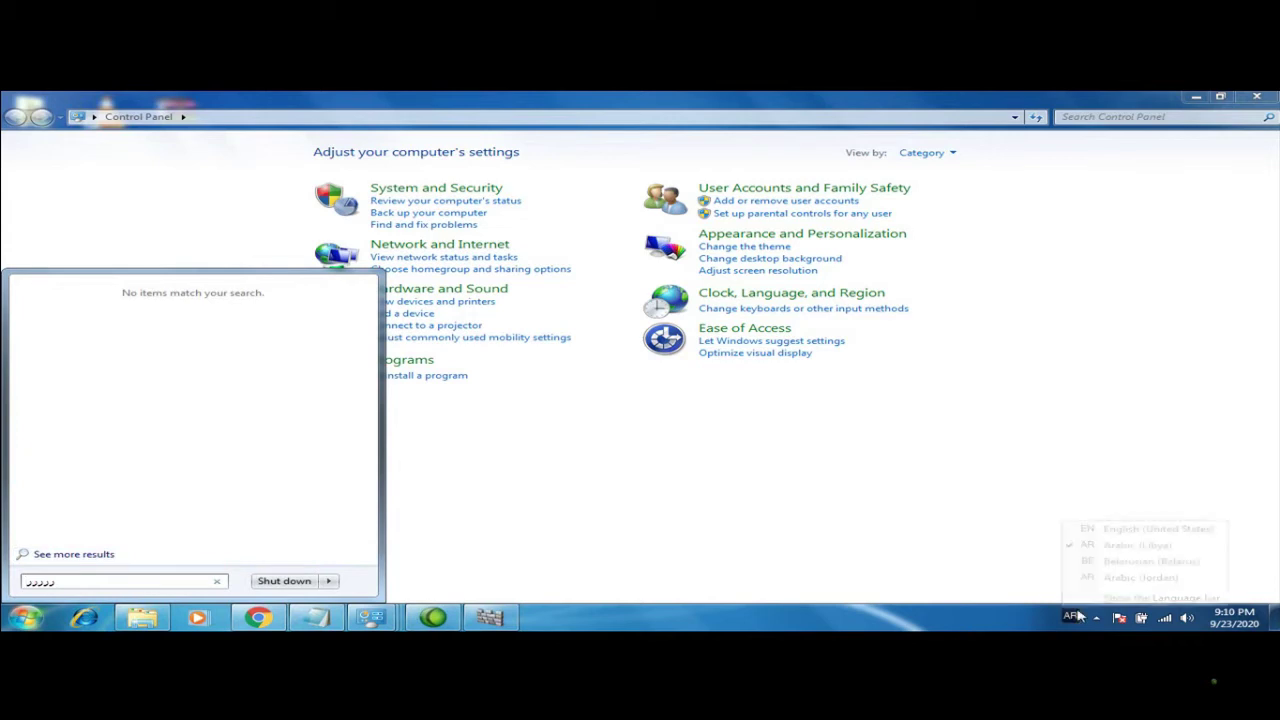
pyautogui.click(1090, 562)
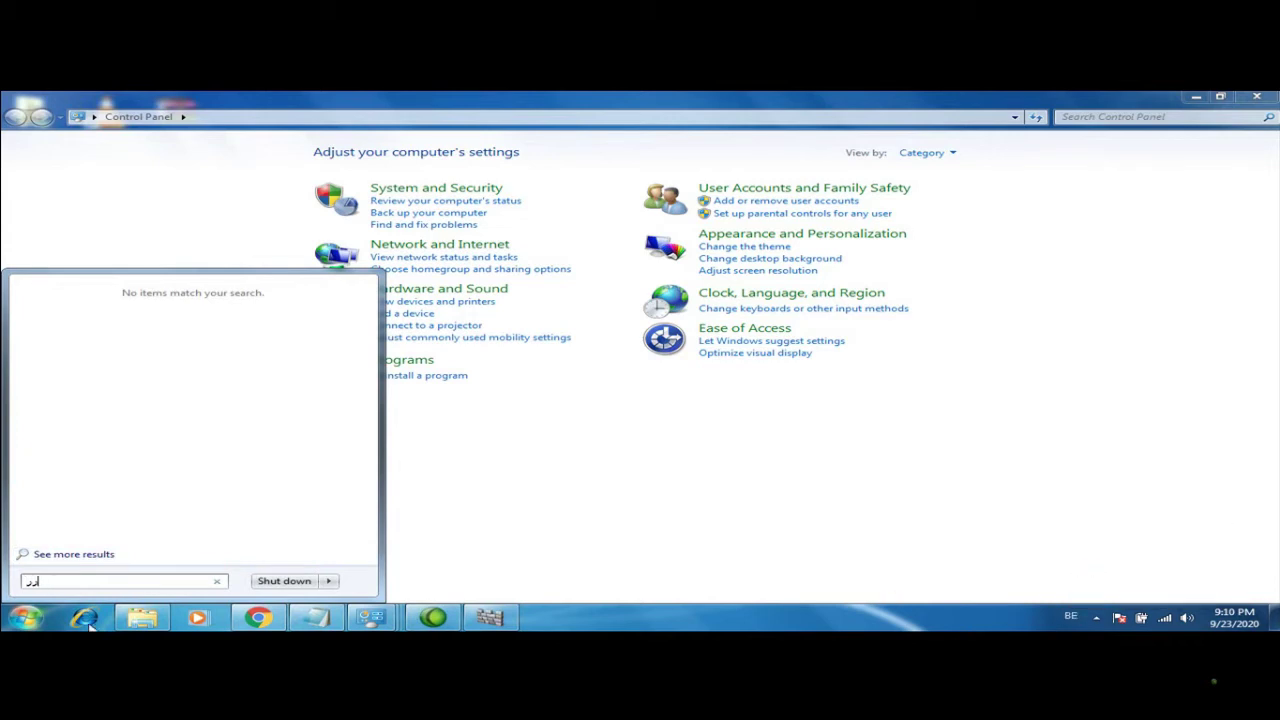
pyautogui.press('BackSpace')
pyautogui.press('BackSpace')
pyautogui.write('ньі')
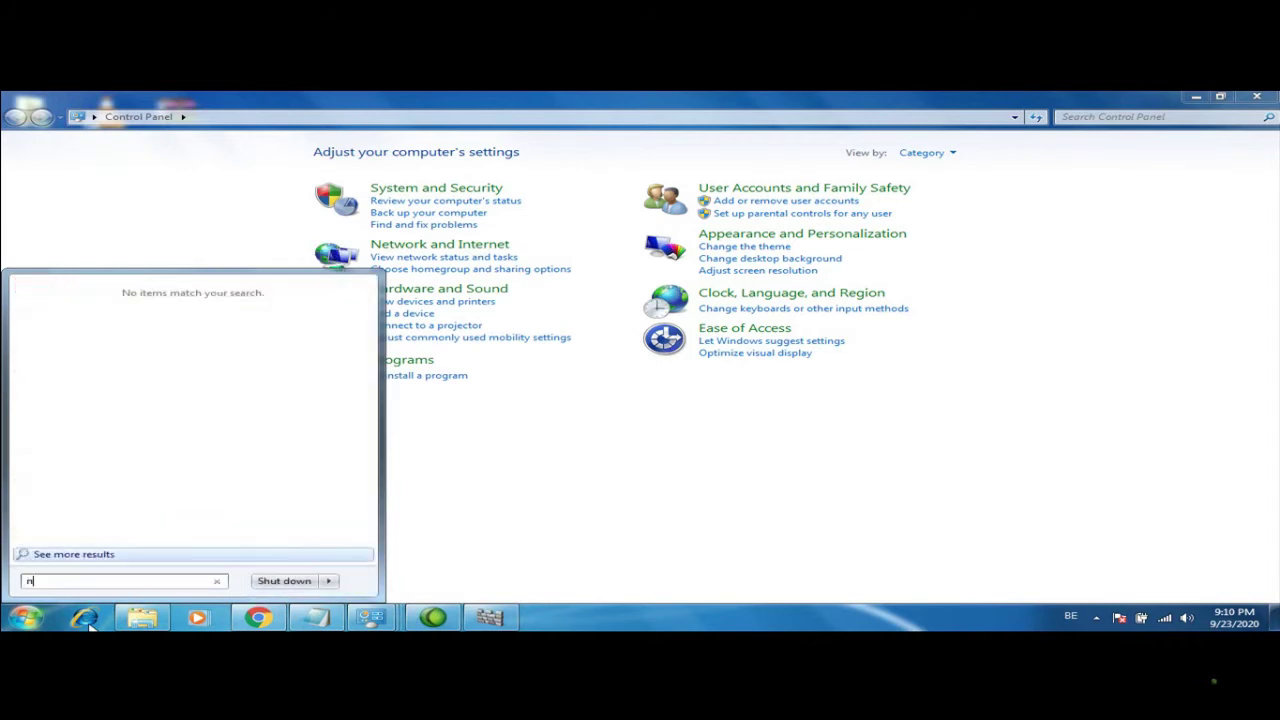
pyautogui.press('Escape')
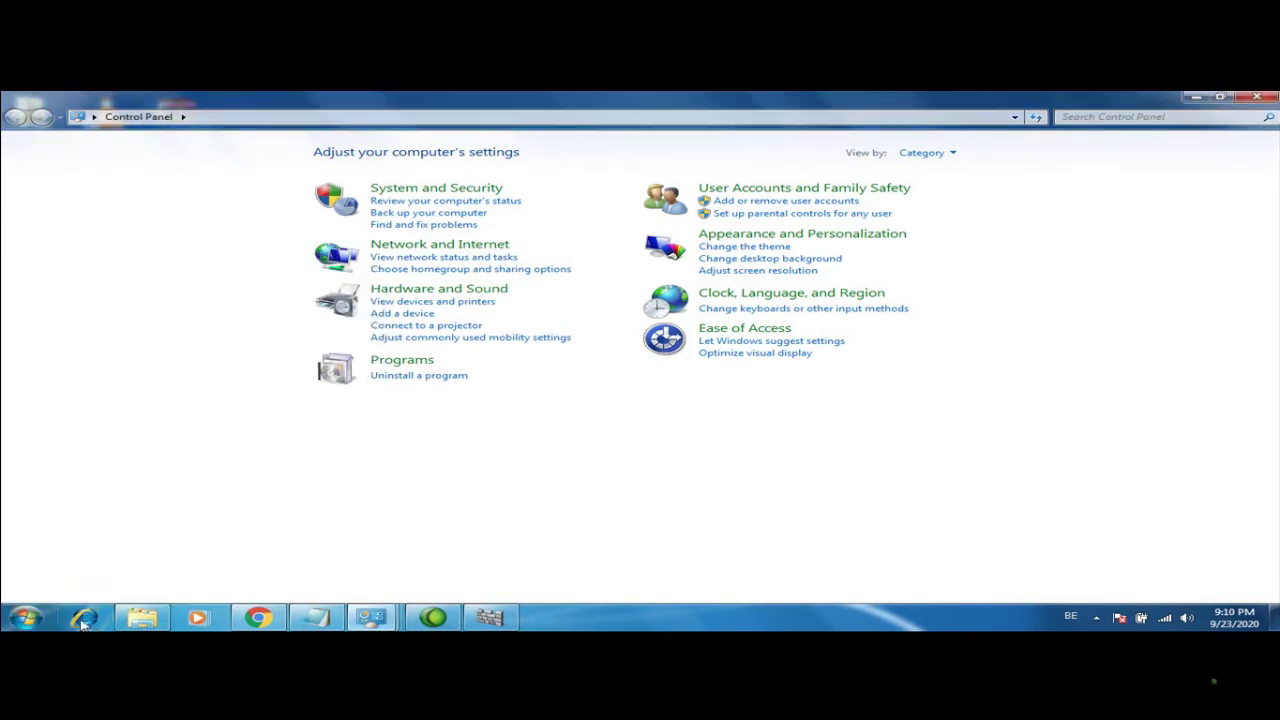
# Type another test string in Start search, then switch the input language to English (United States)
pyautogui.click(24, 617)
pyautogui.press('Escape')
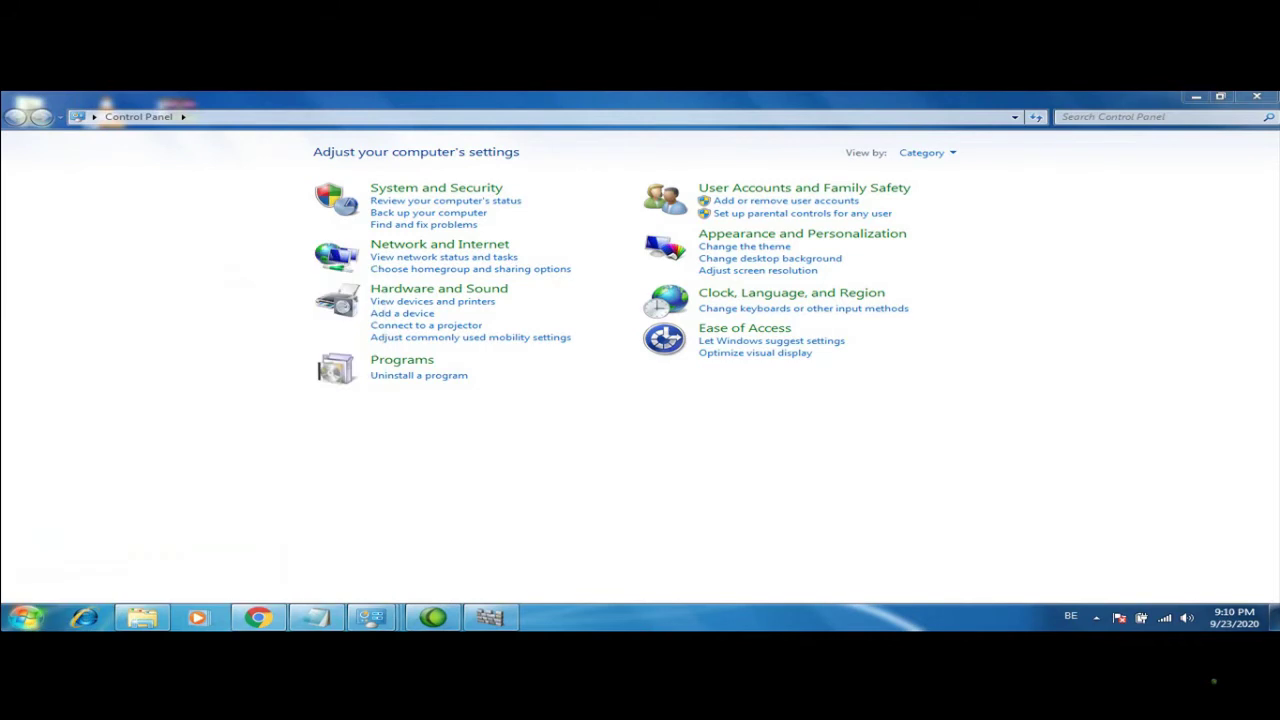
pyautogui.press('super')
pyautogui.write('aaa')
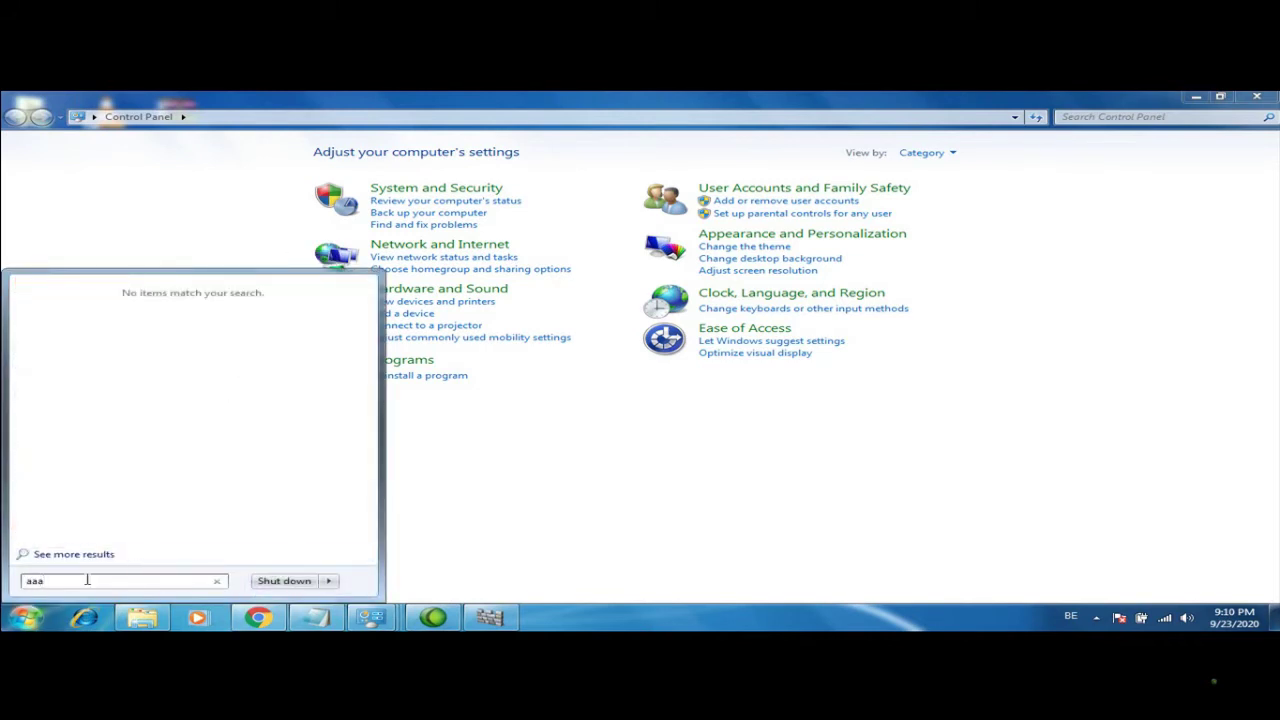
pyautogui.write('ooooooooлоффффффыыыы')
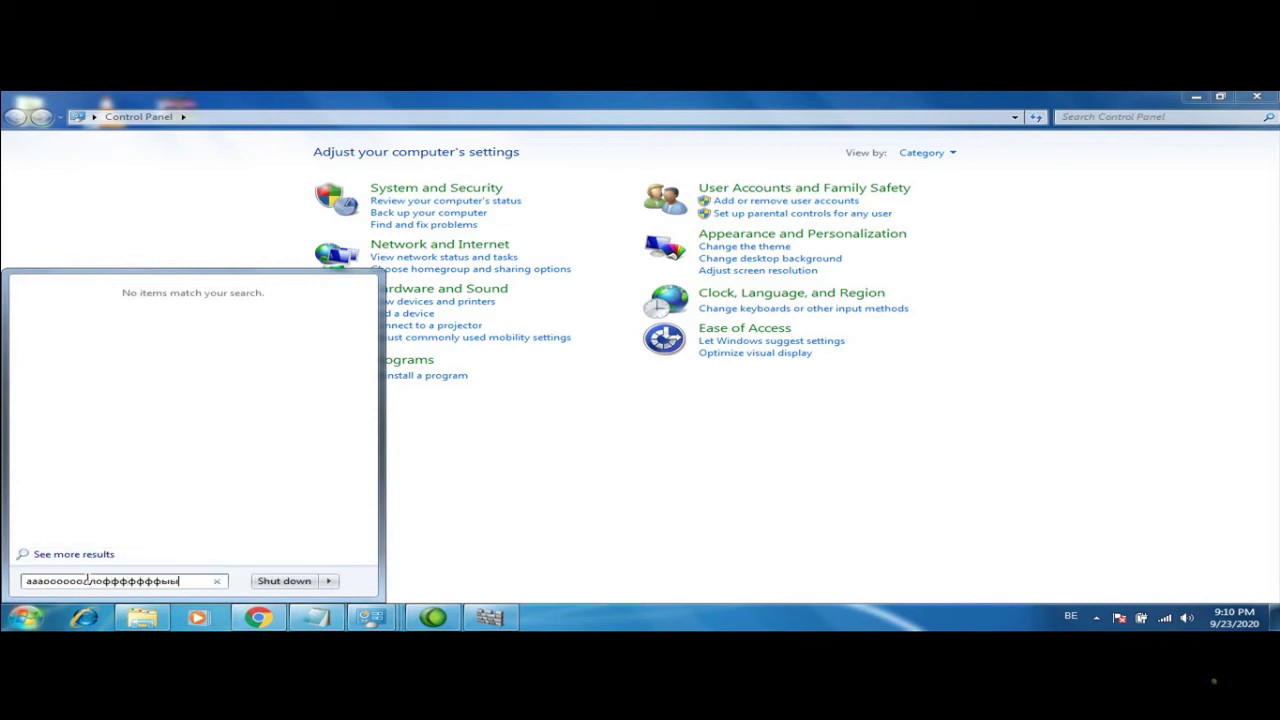
pyautogui.click(578, 526)
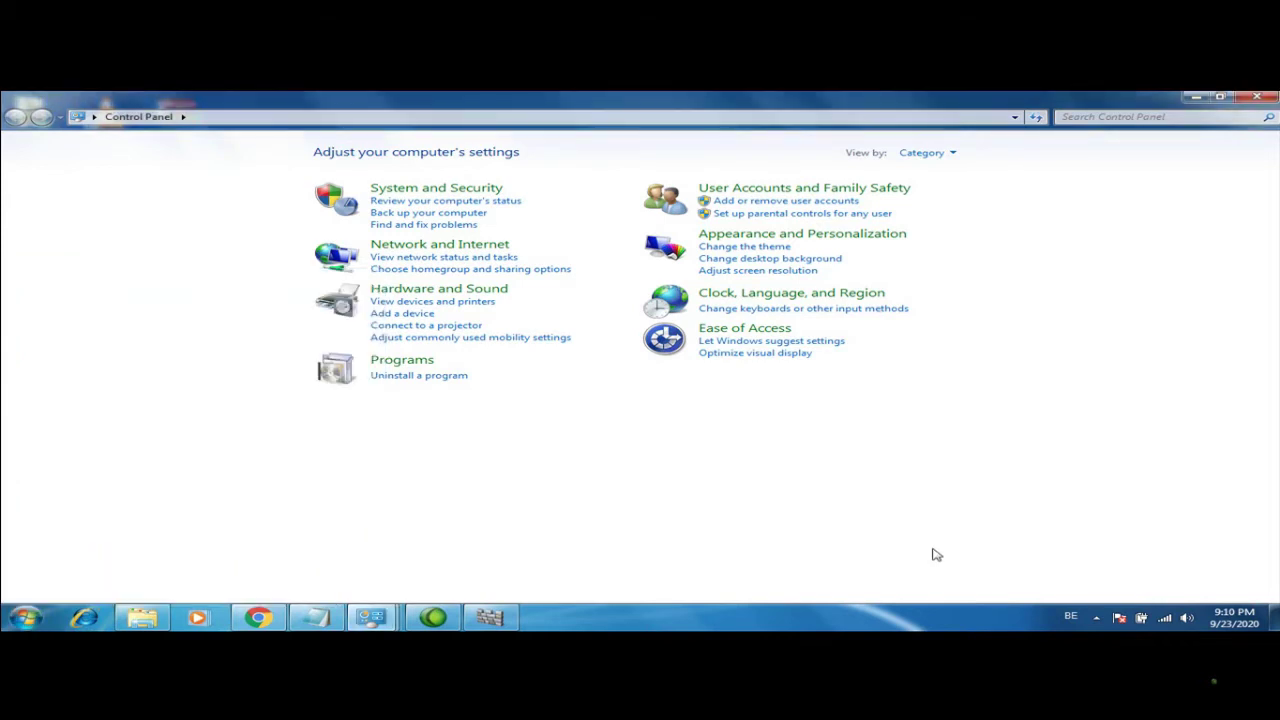
pyautogui.click(1070, 616)
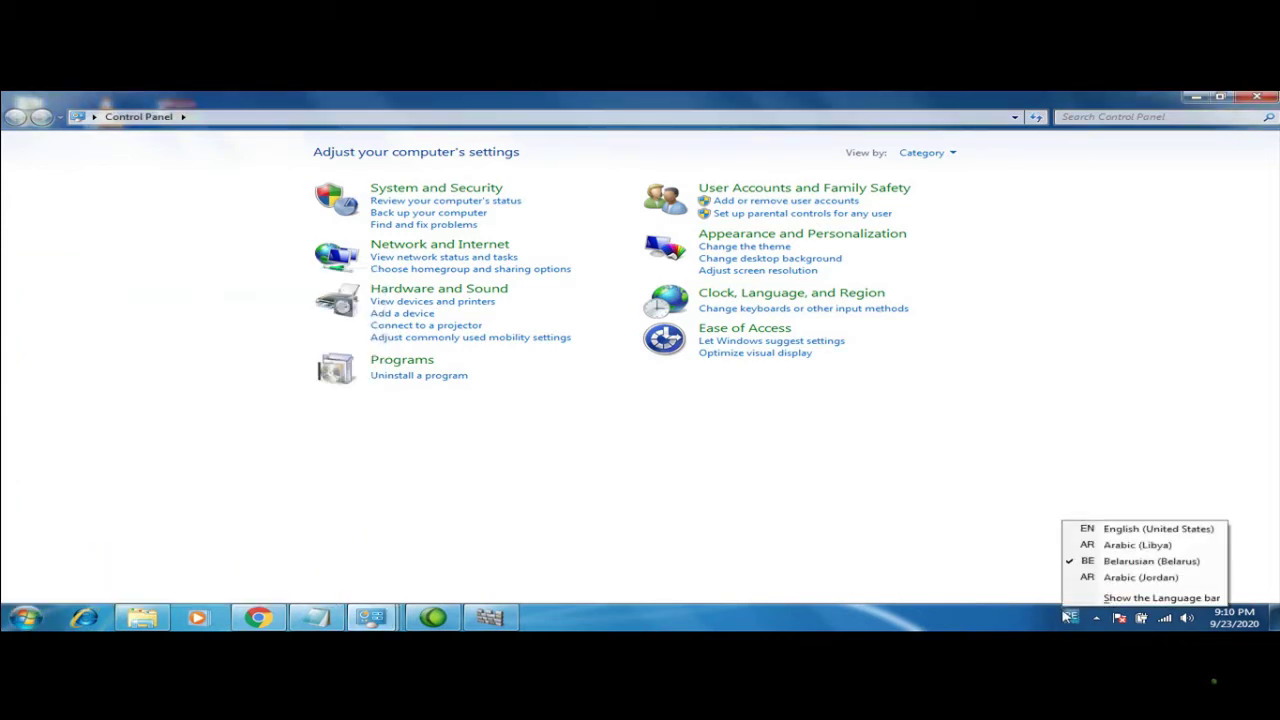
pyautogui.click(1080, 528)
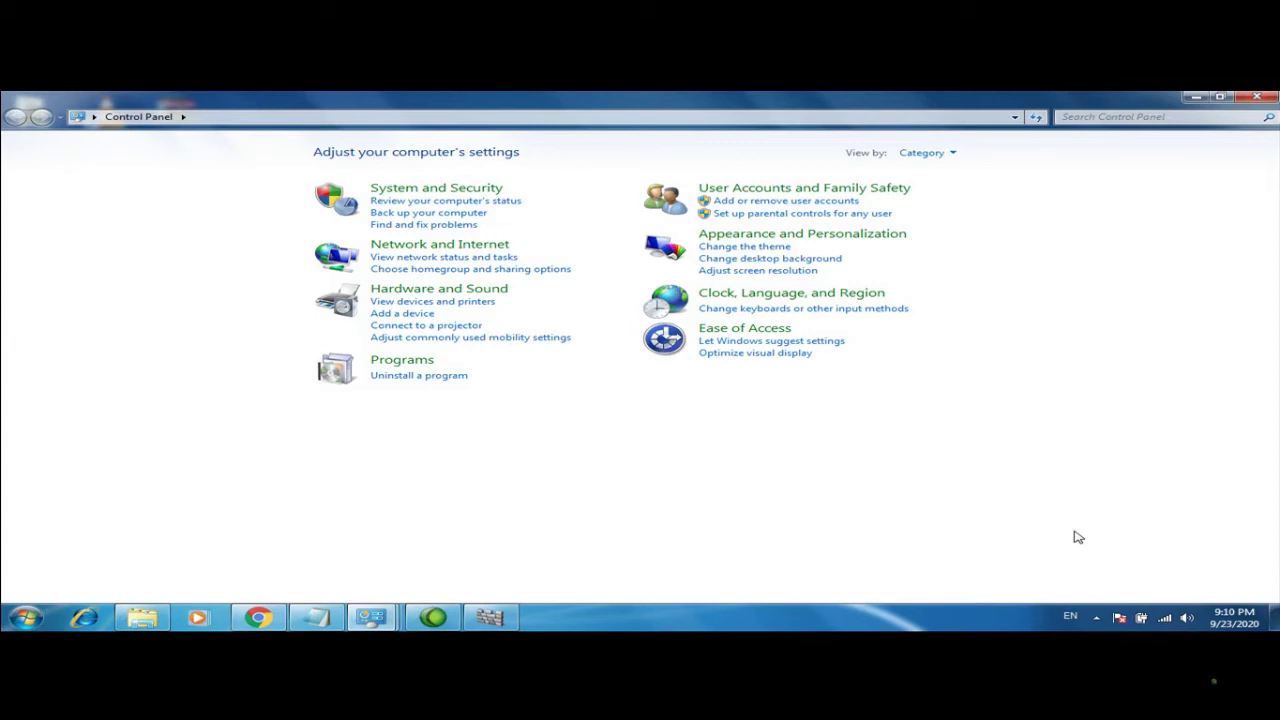
# Open the date and time editor, set the hour to 10, pick a September date, and apply
pyautogui.click(1232, 618)
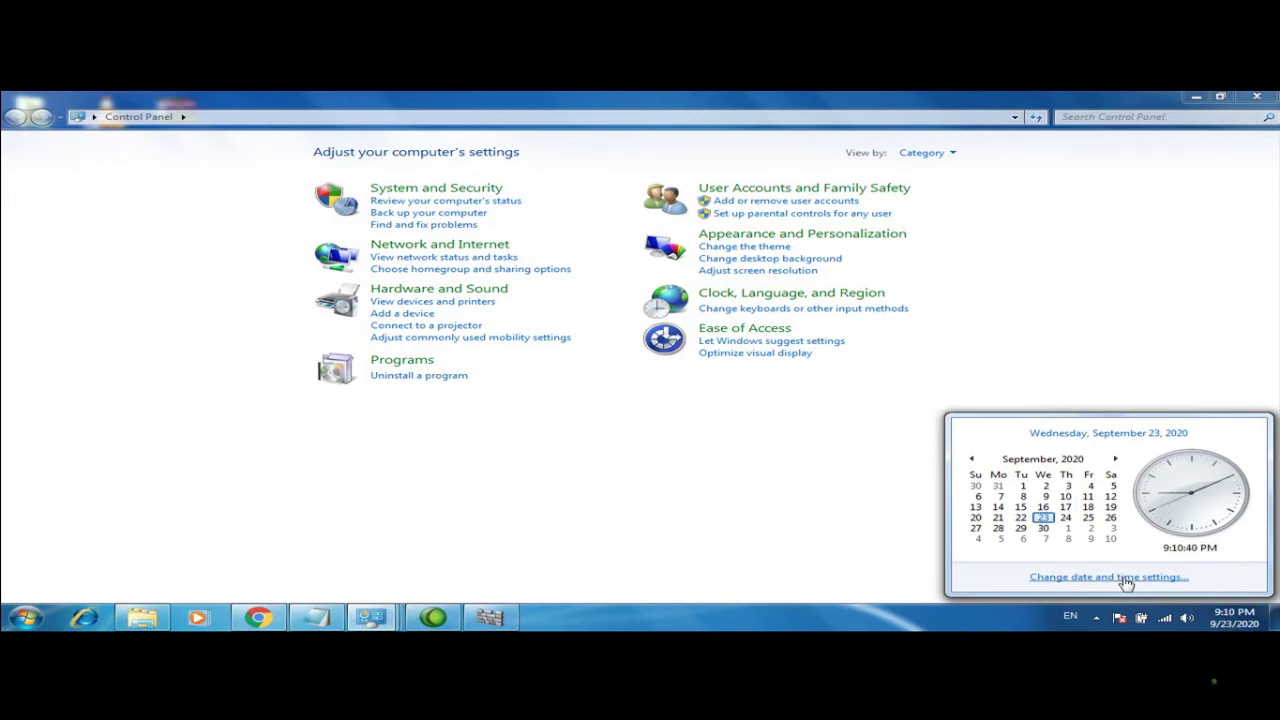
pyautogui.click(1125, 577)
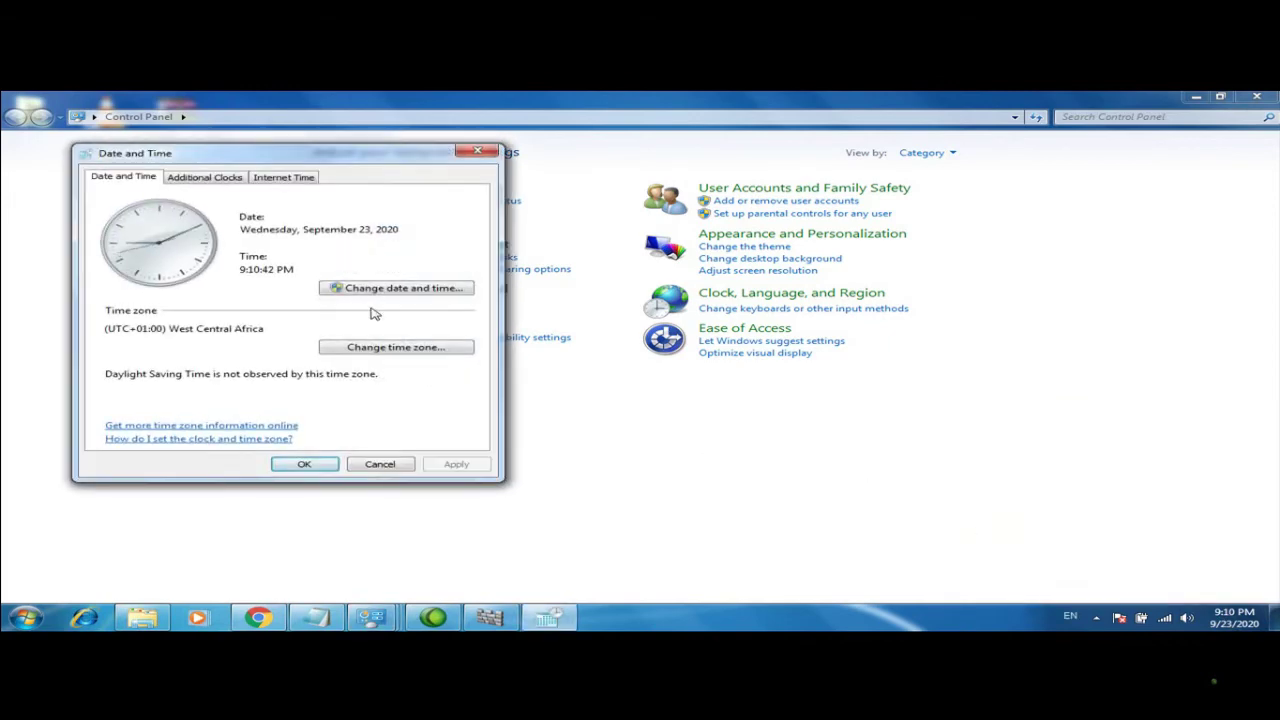
pyautogui.click(377, 291)
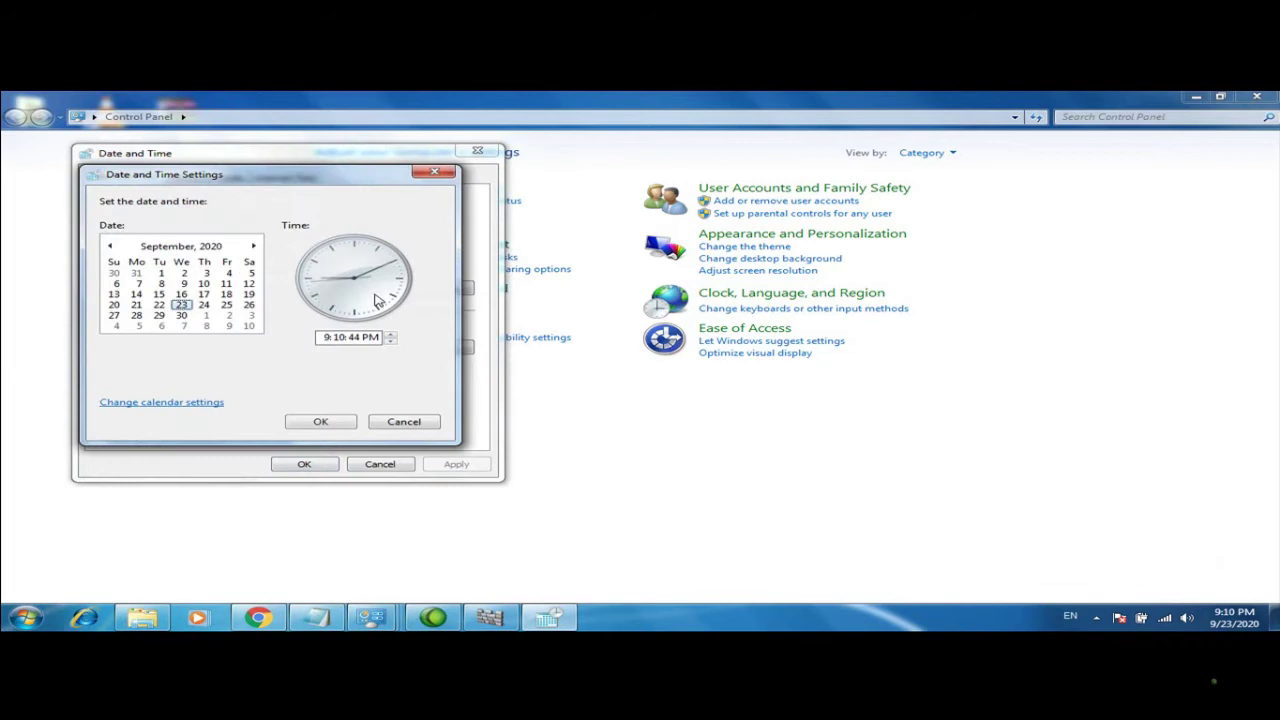
pyautogui.click(328, 338)
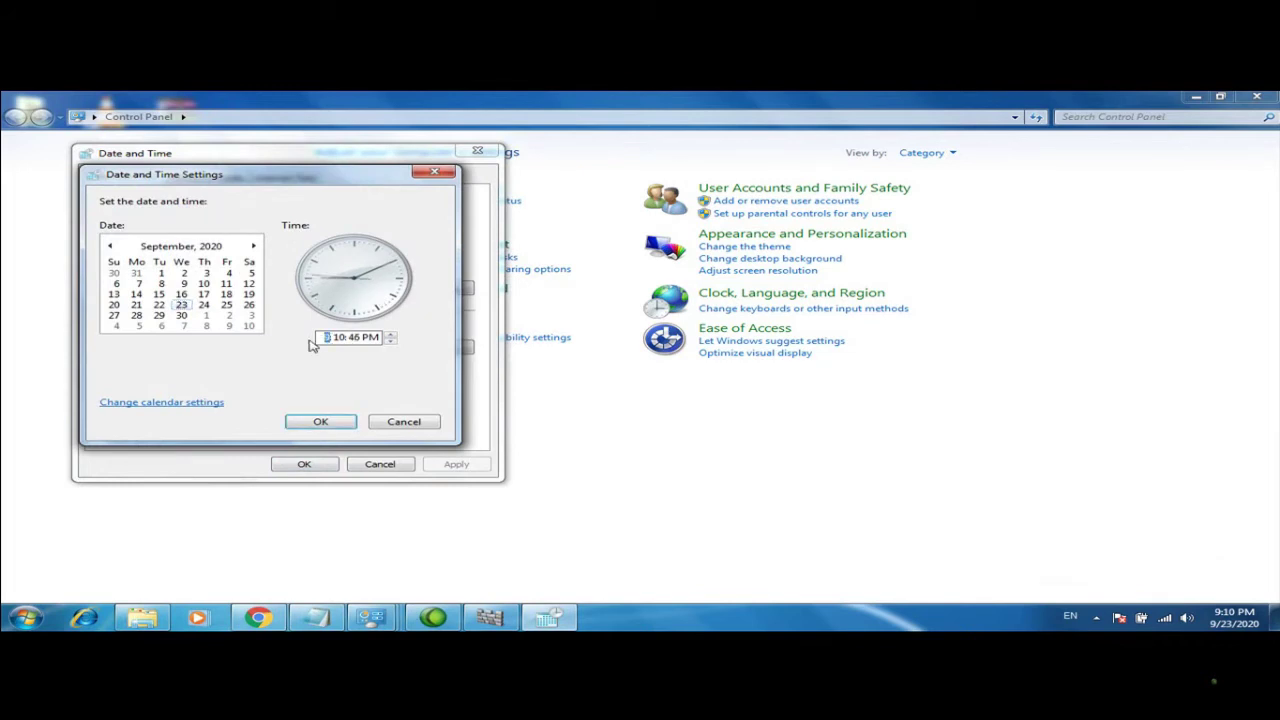
pyautogui.write('10')
pyautogui.click(205, 305)
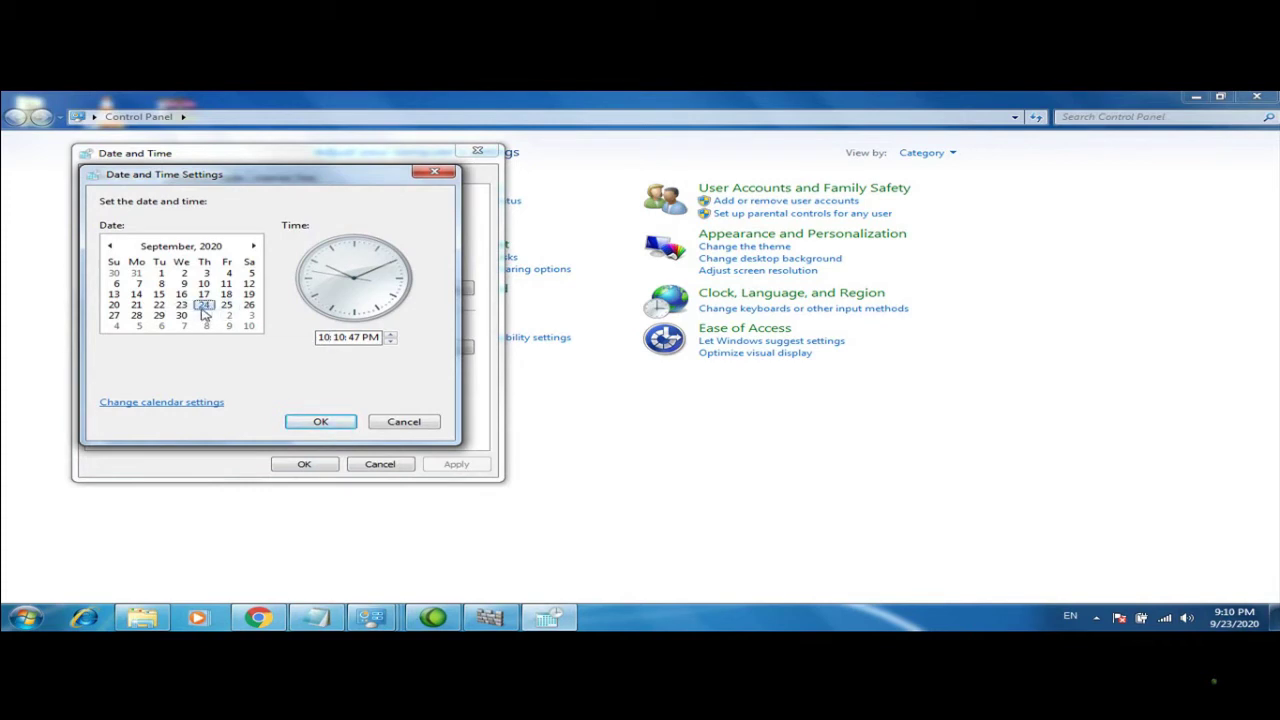
pyautogui.click(181, 294)
pyautogui.click(320, 424)
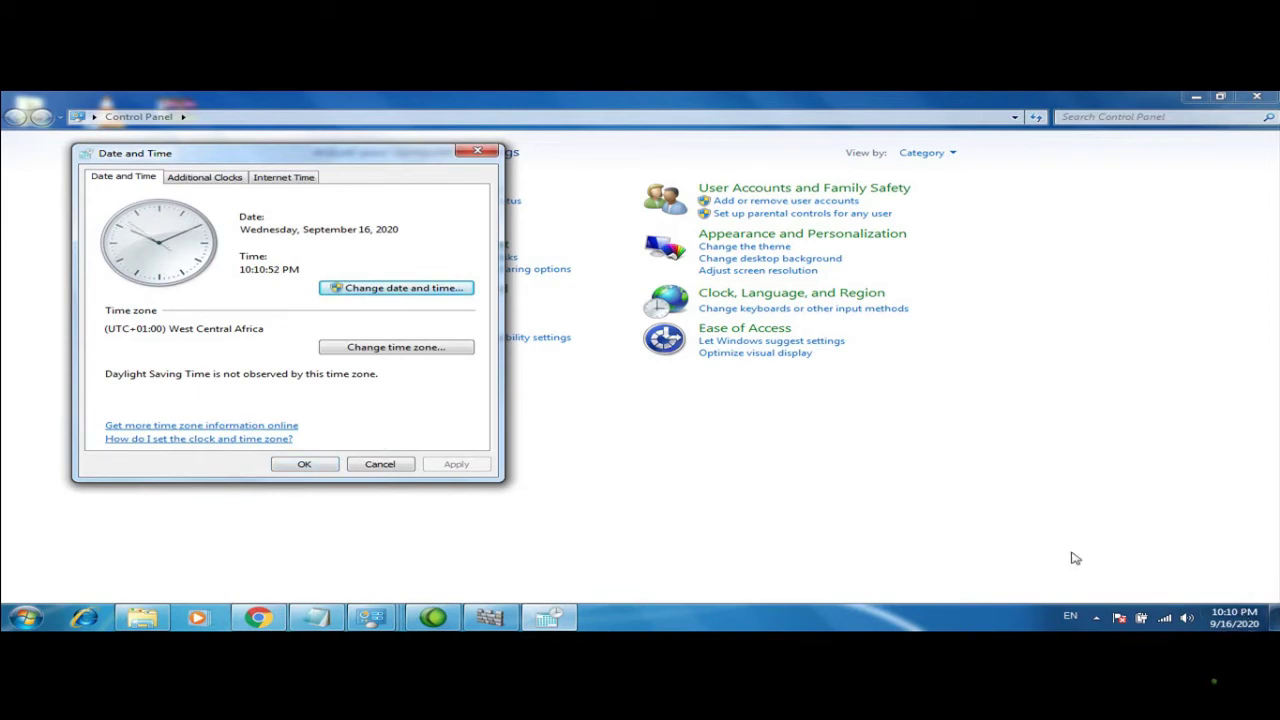
# Correct the clock to 11:11 PM on September 23, 2020 and close the settings
pyautogui.click(401, 291)
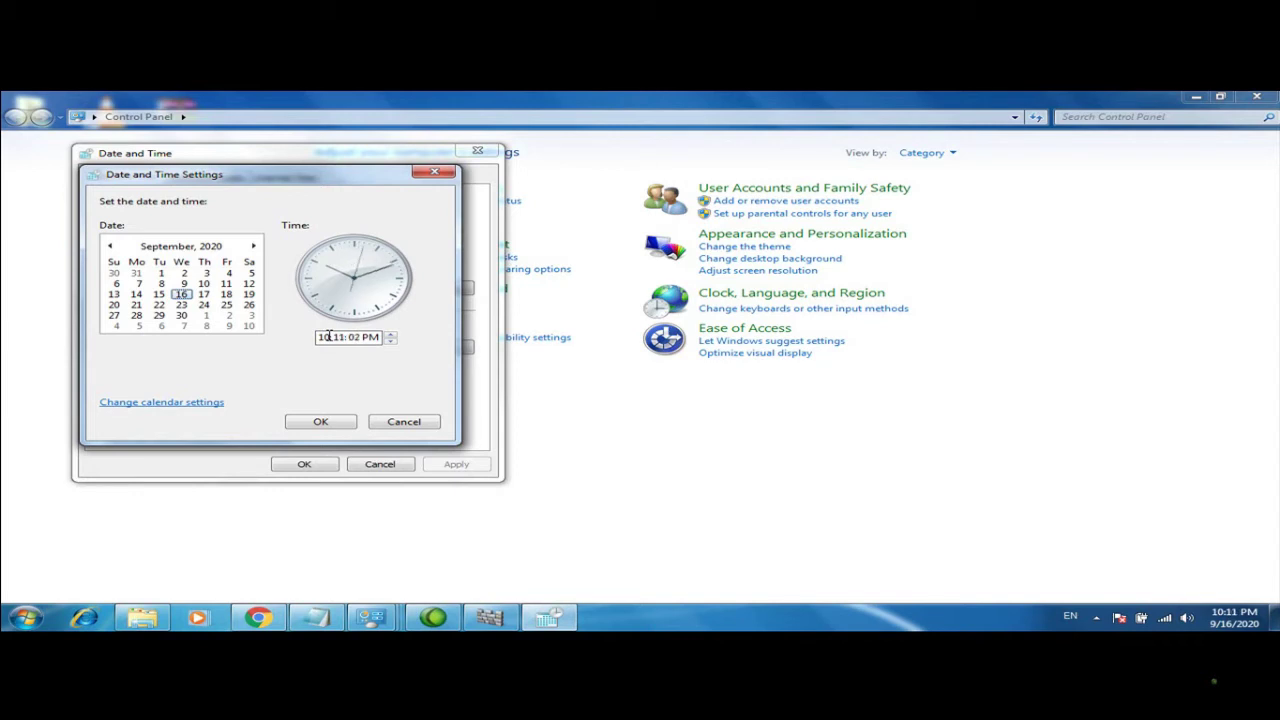
pyautogui.click(329, 336)
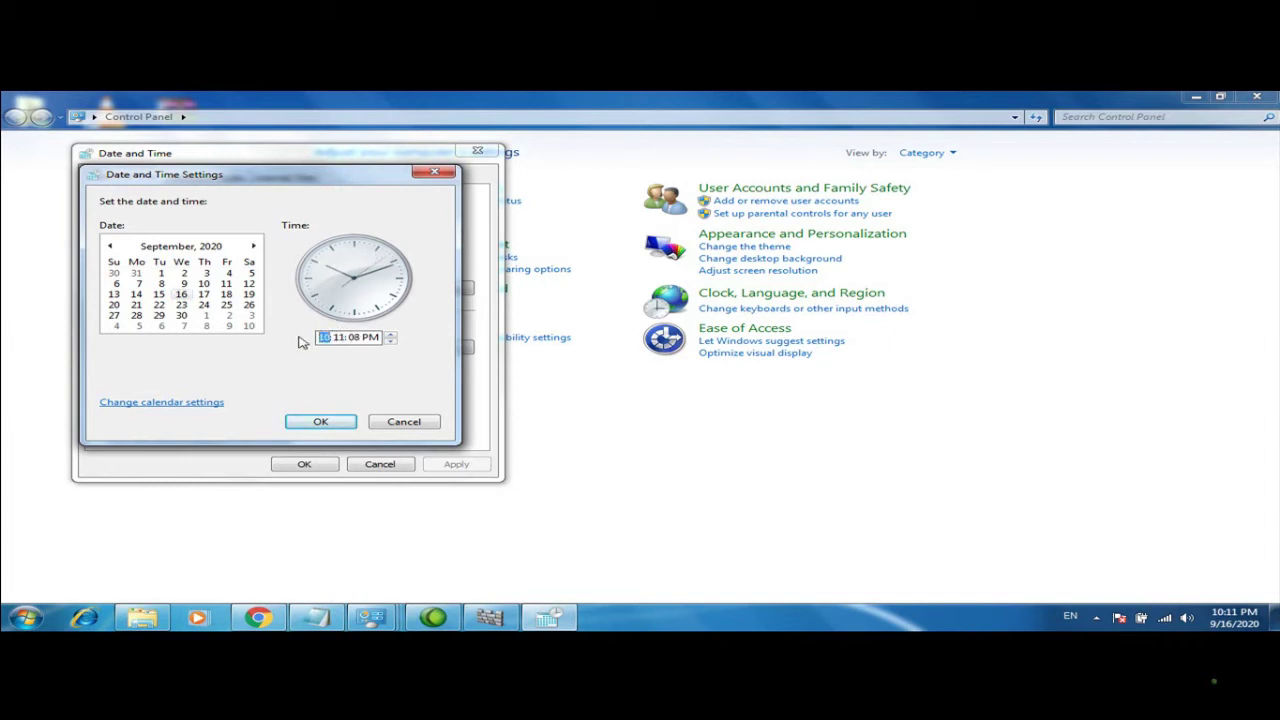
pyautogui.write('11')
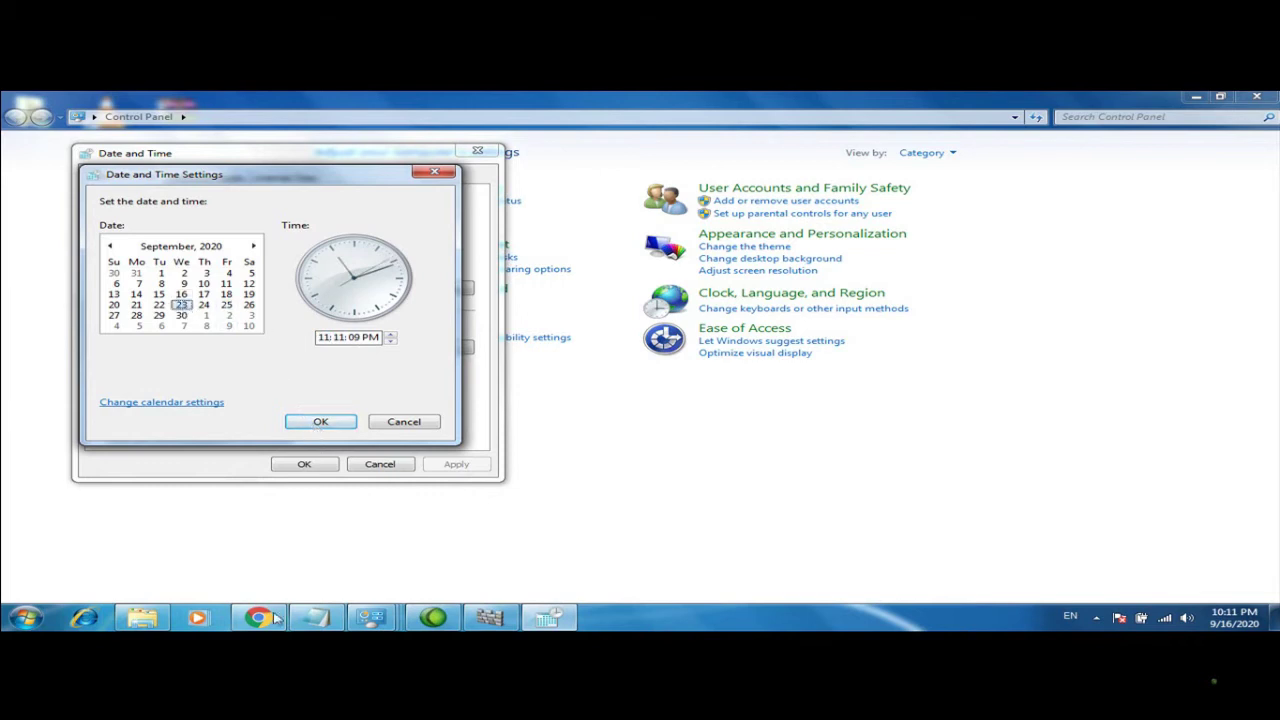
pyautogui.click(318, 429)
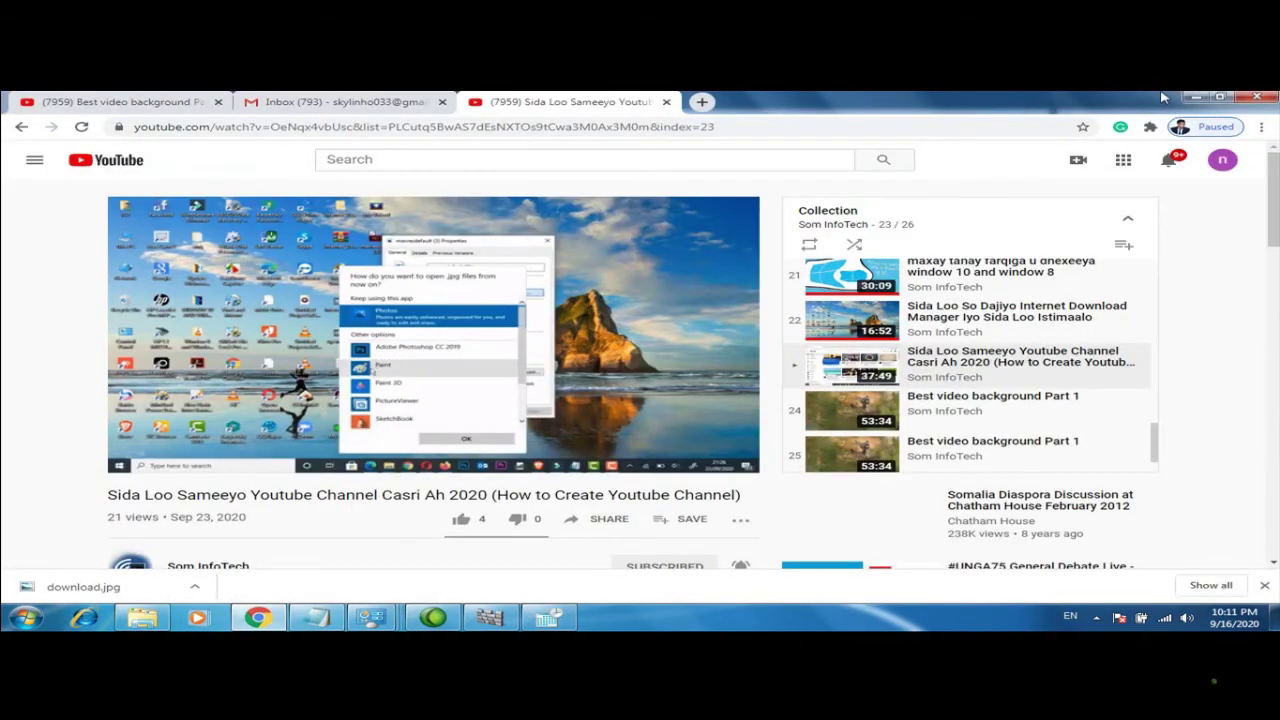
pyautogui.click(1192, 96)
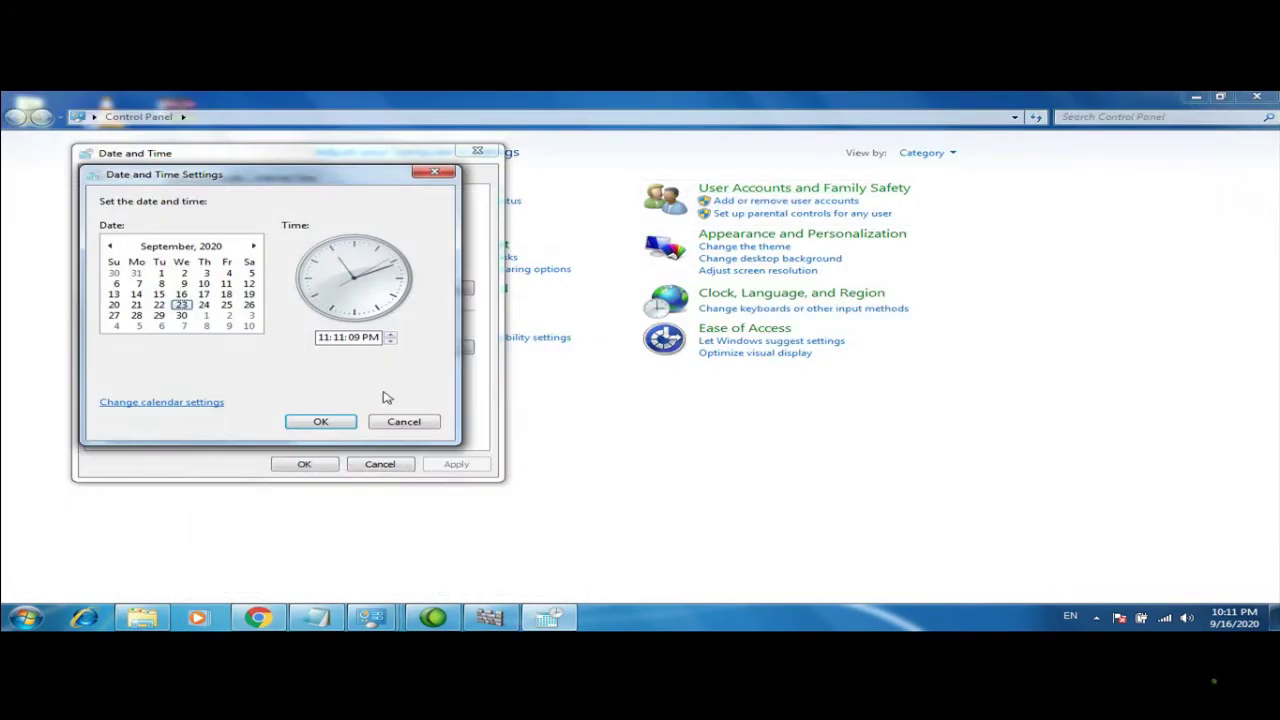
pyautogui.click(320, 422)
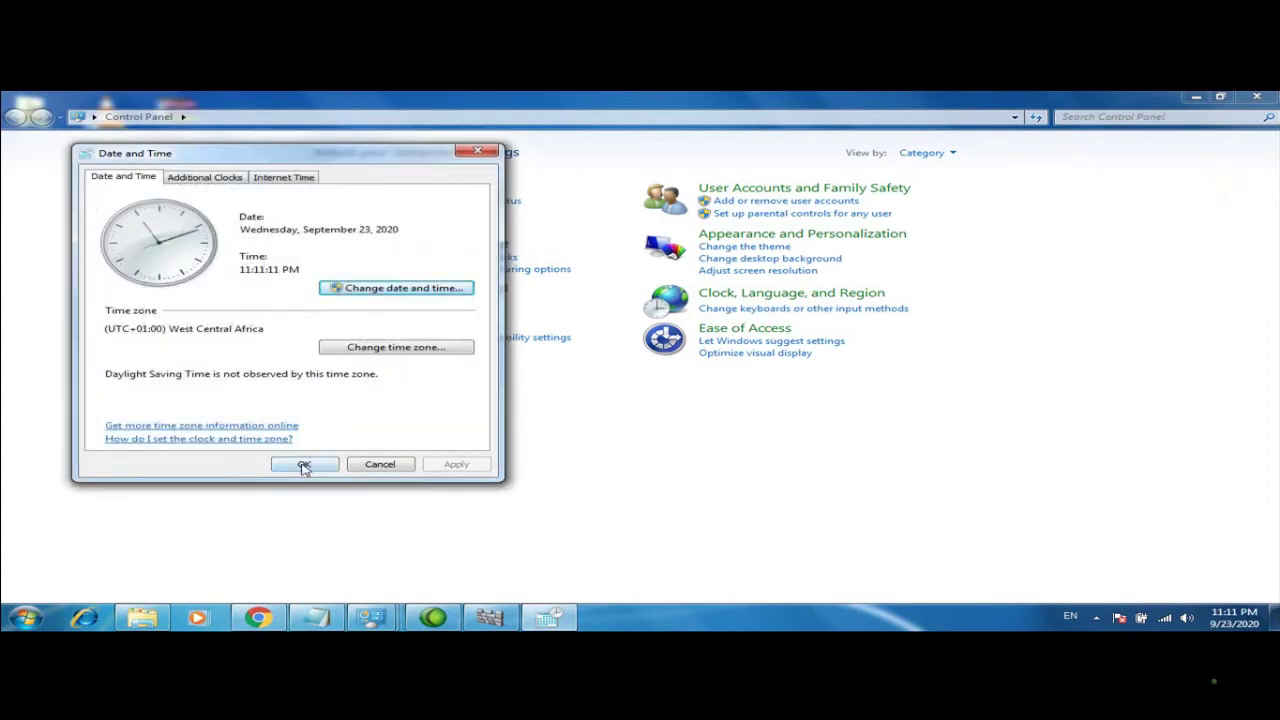
pyautogui.click(304, 466)
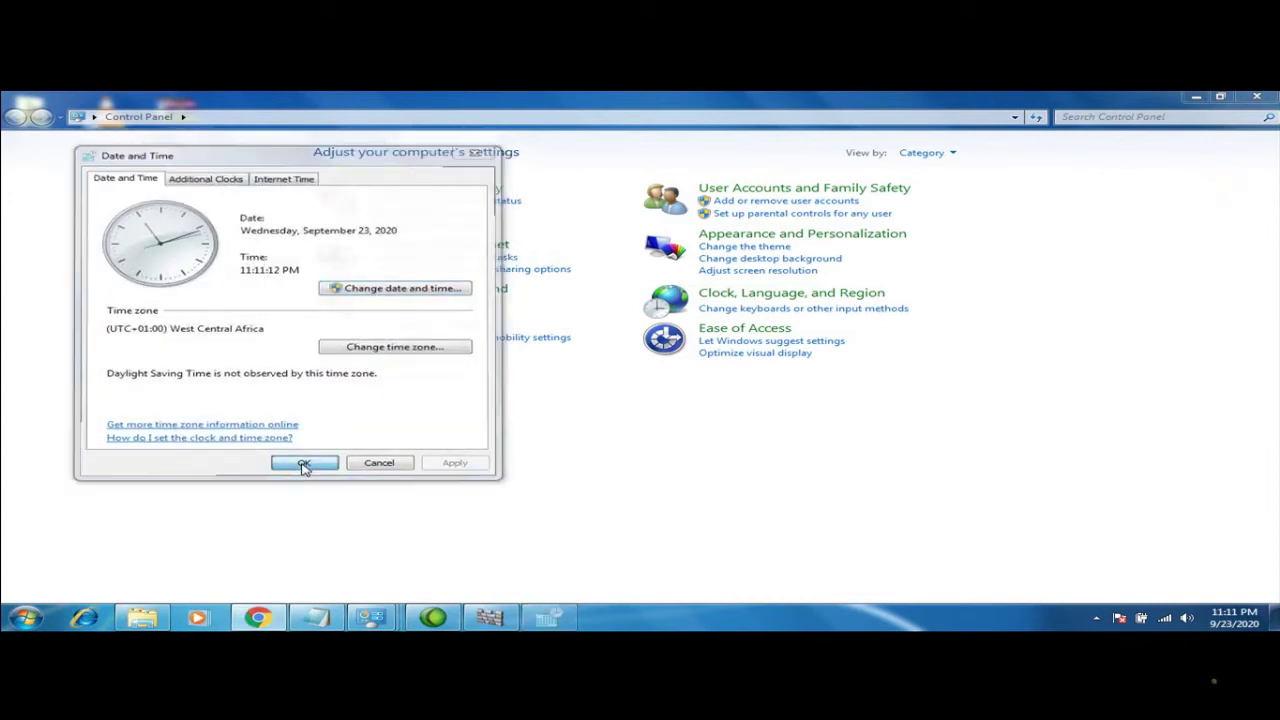
pyautogui.click(765, 294)
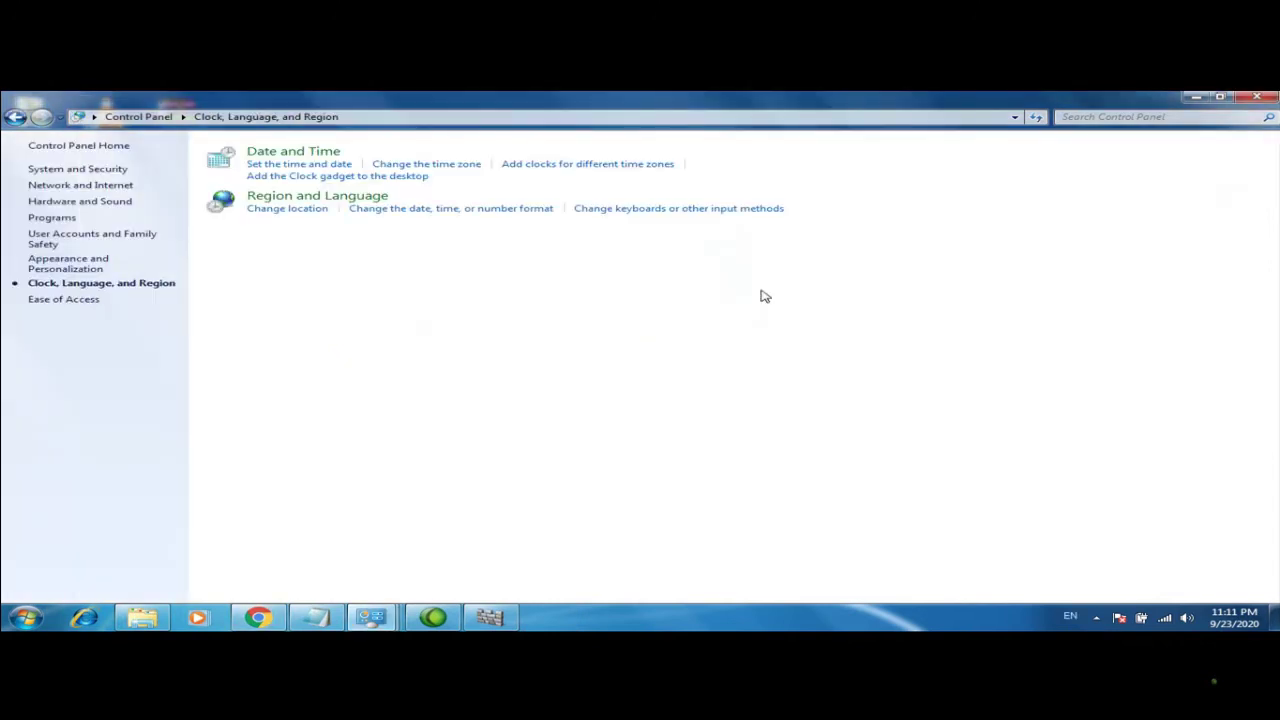
pyautogui.click(252, 165)
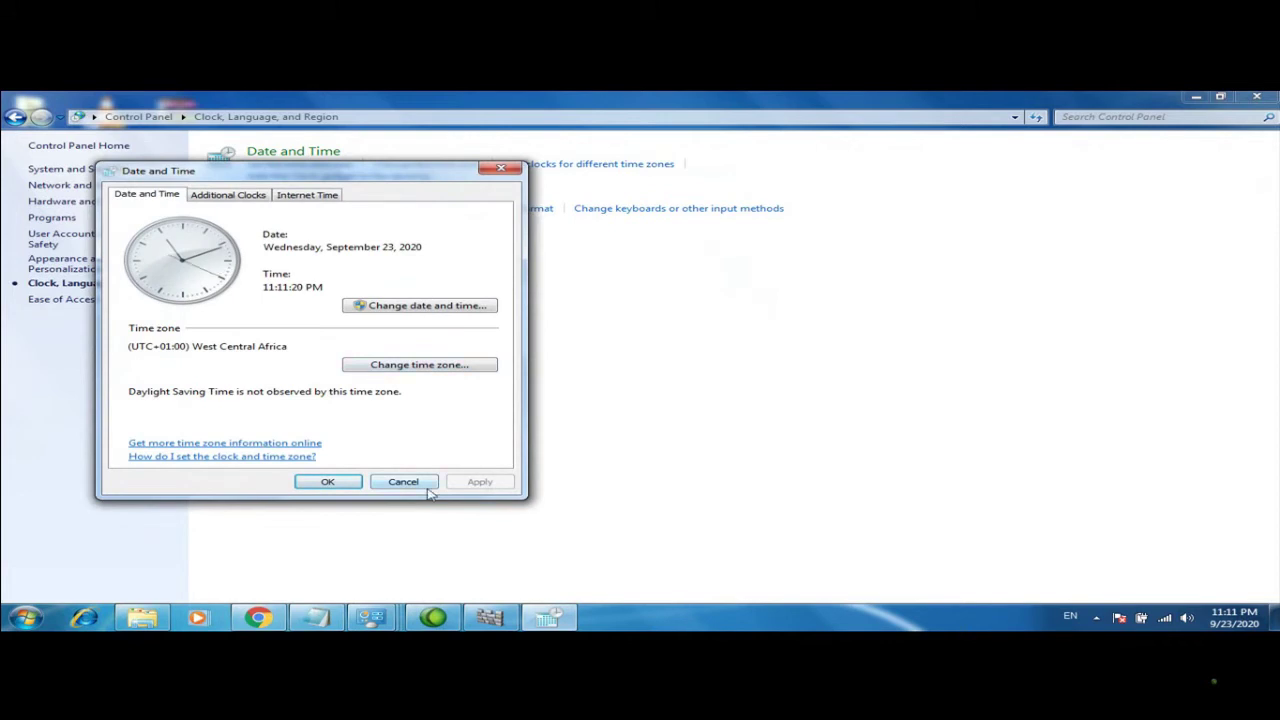
pyautogui.click(500, 168)
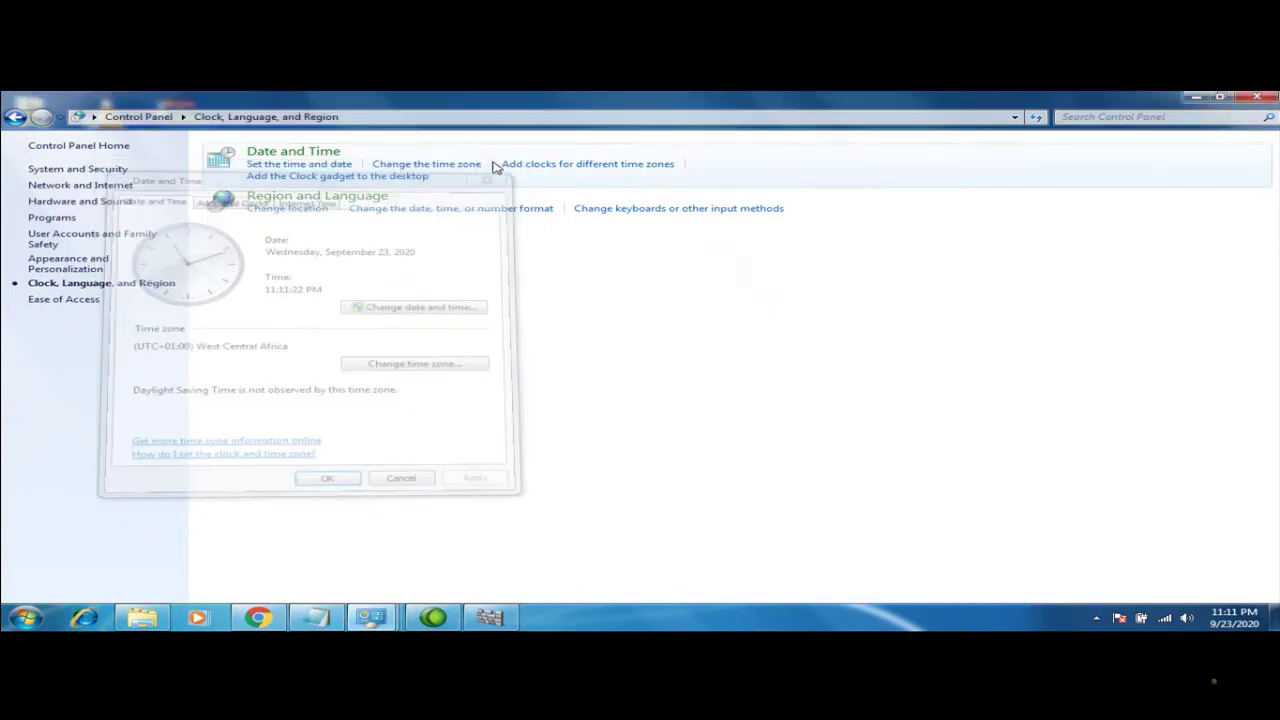
pyautogui.click(15, 116)
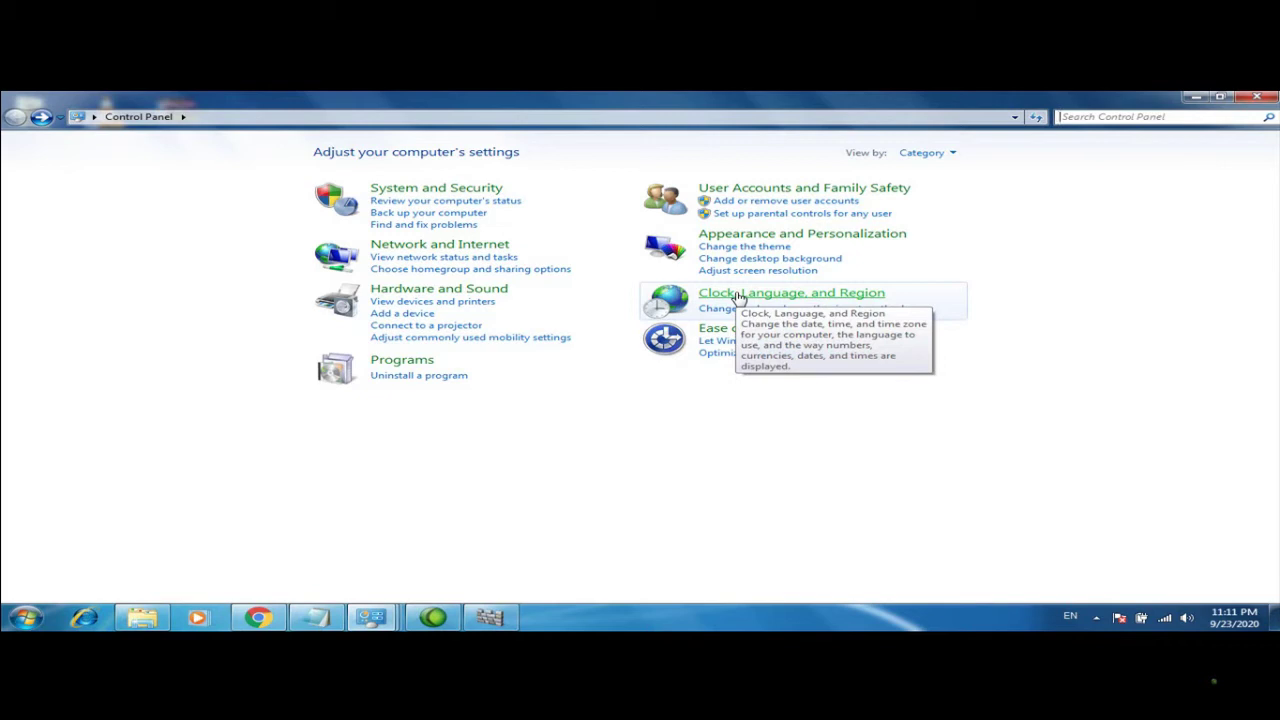
pyautogui.click(737, 295)
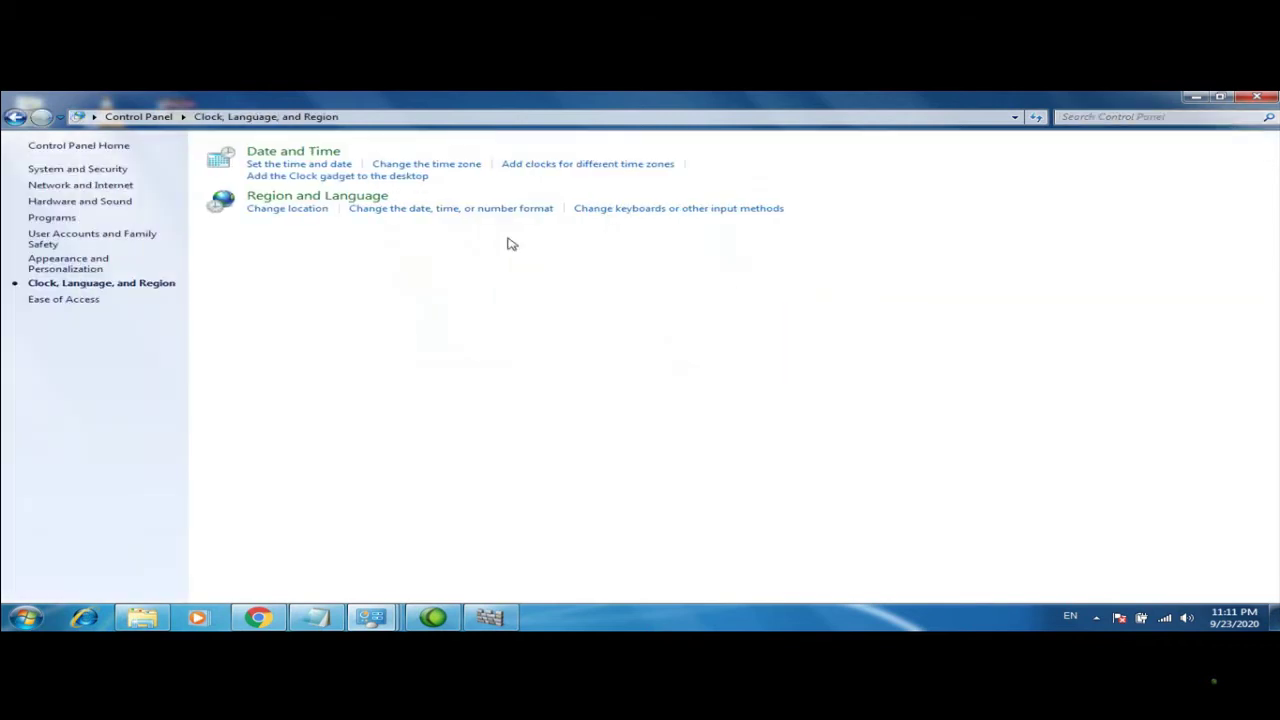
pyautogui.click(284, 165)
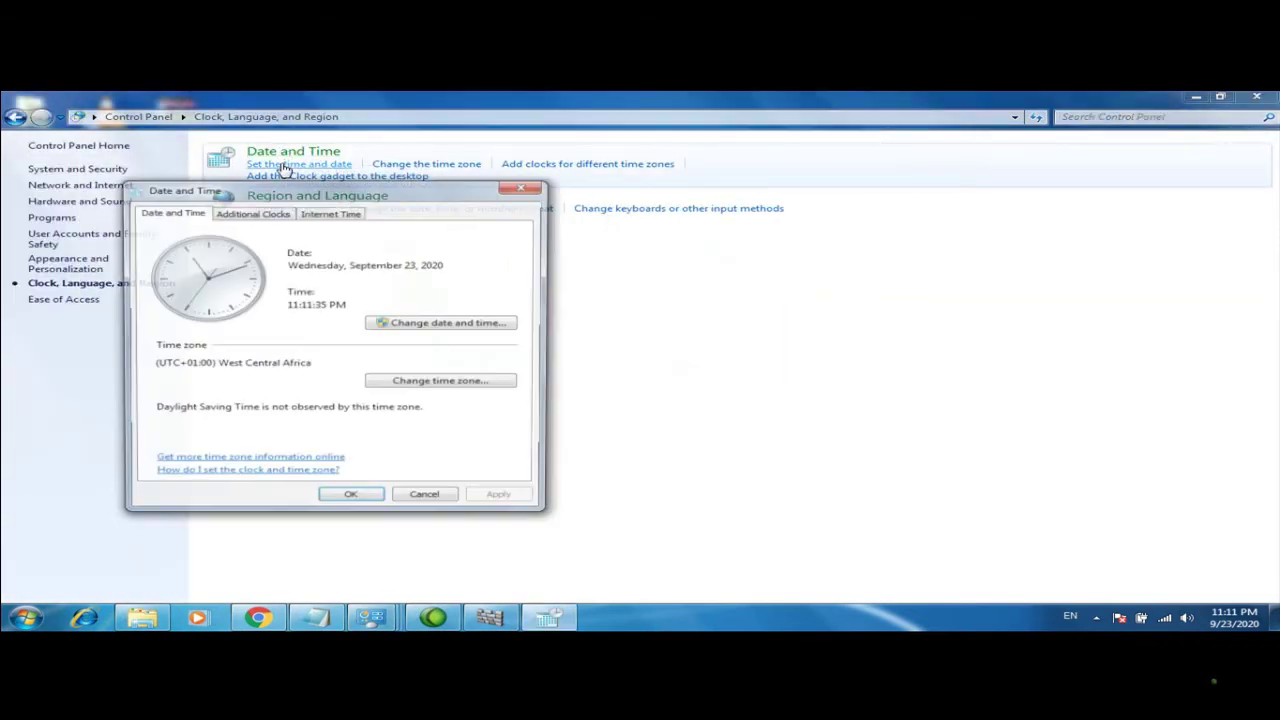
pyautogui.click(525, 186)
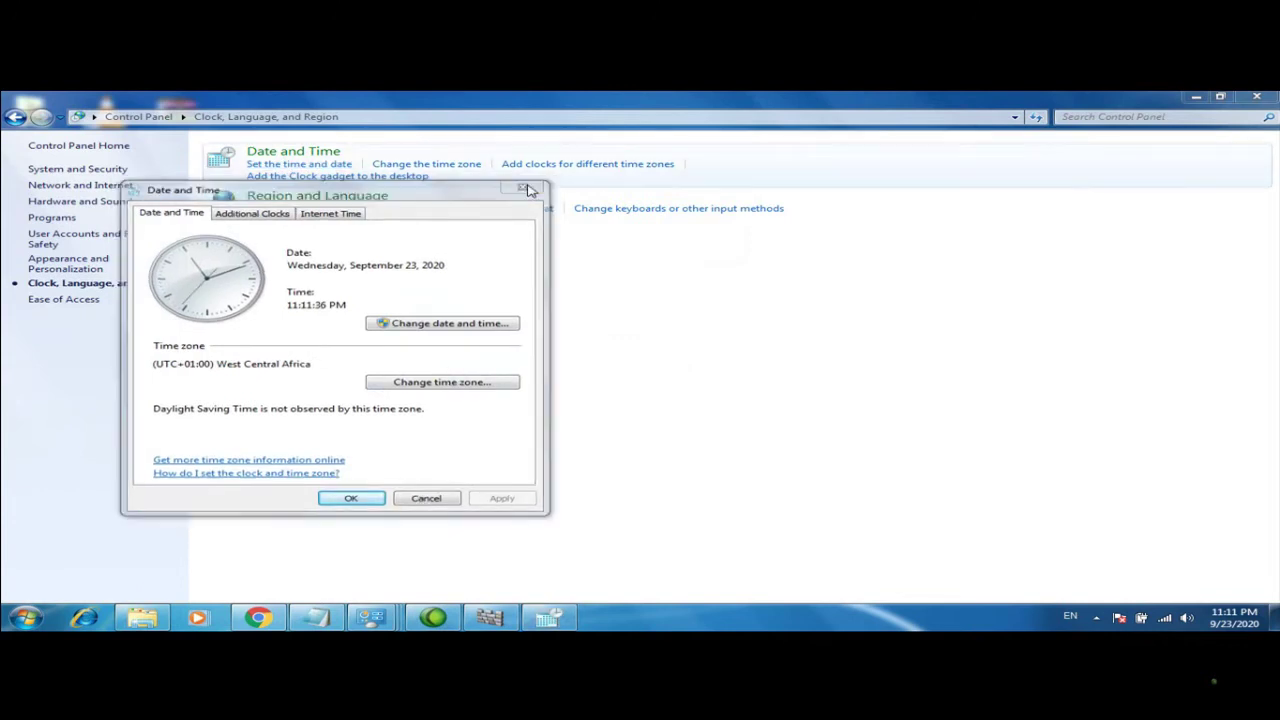
pyautogui.click(15, 117)
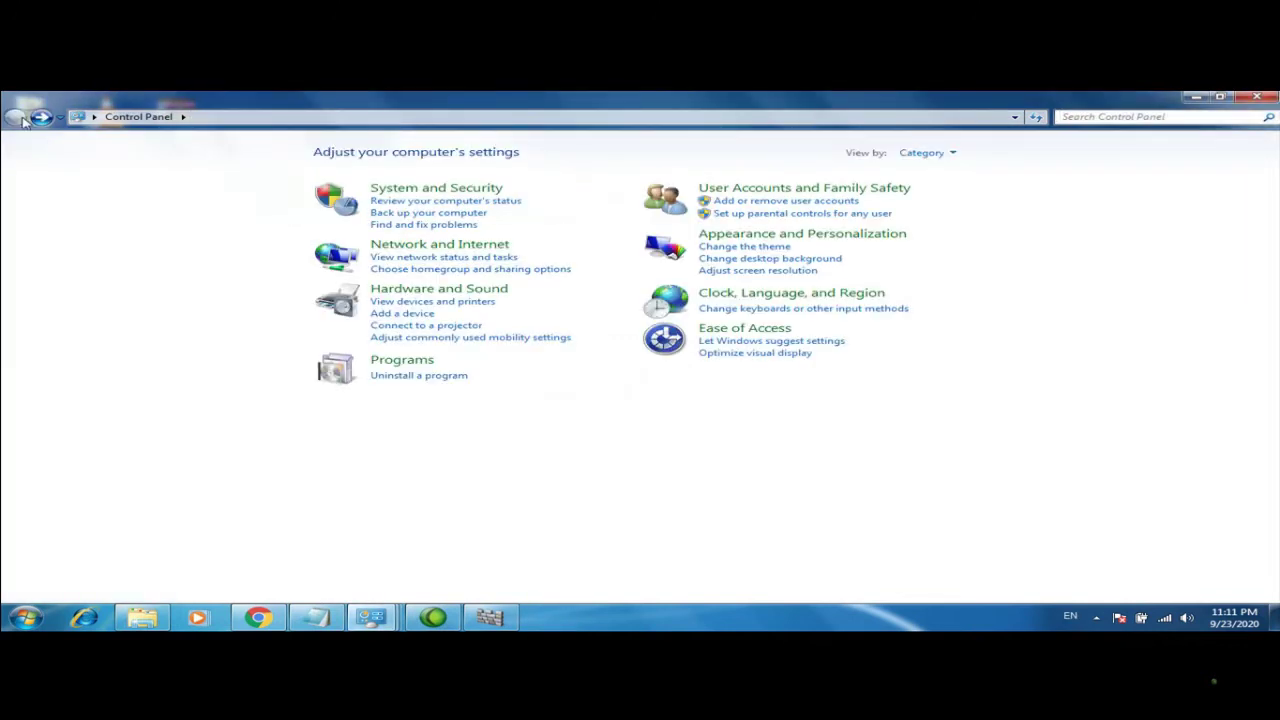
# Return to Control Panel home, browse Hardware and Sound, then open User Accounts and Family Safety
pyautogui.click(712, 248)
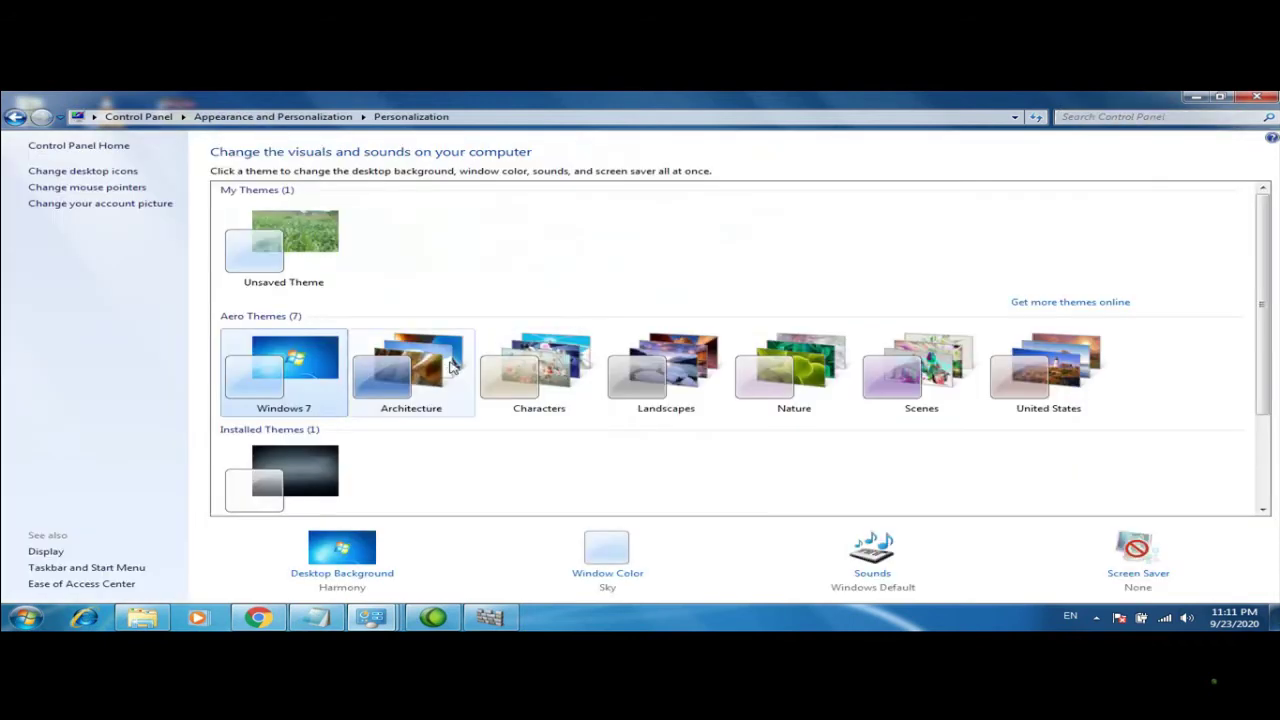
pyautogui.click(15, 117)
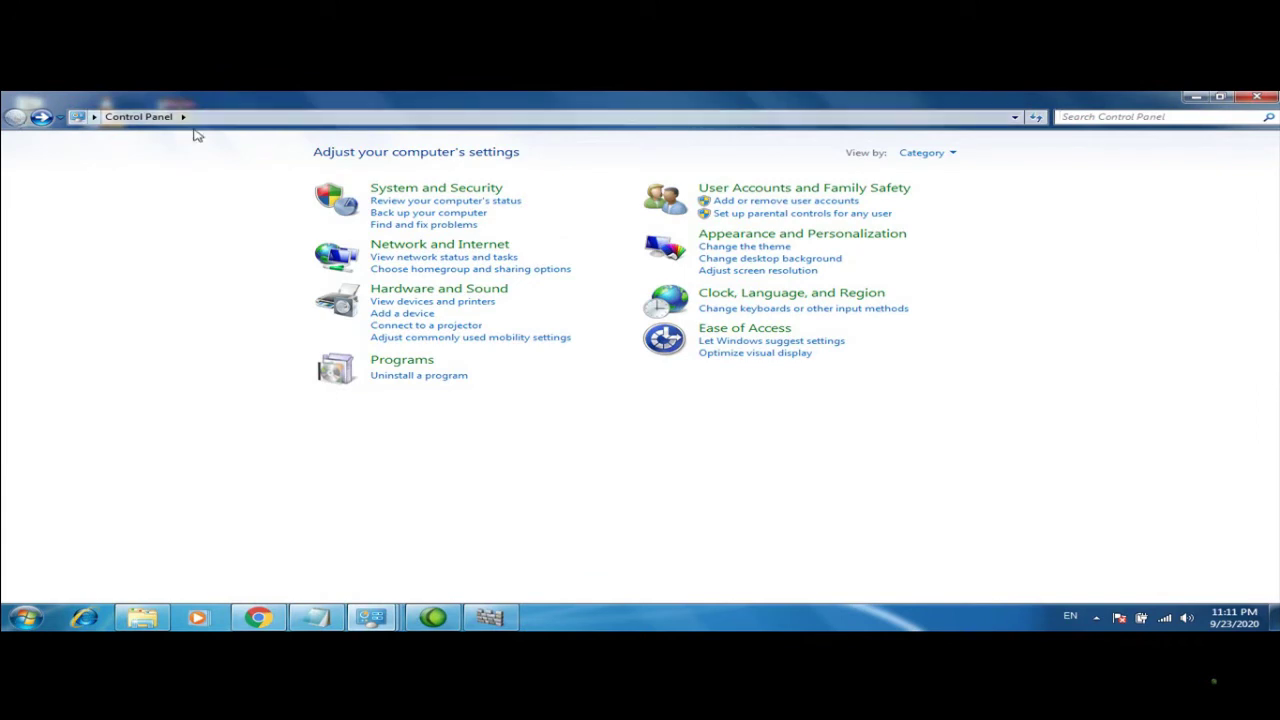
pyautogui.click(431, 290)
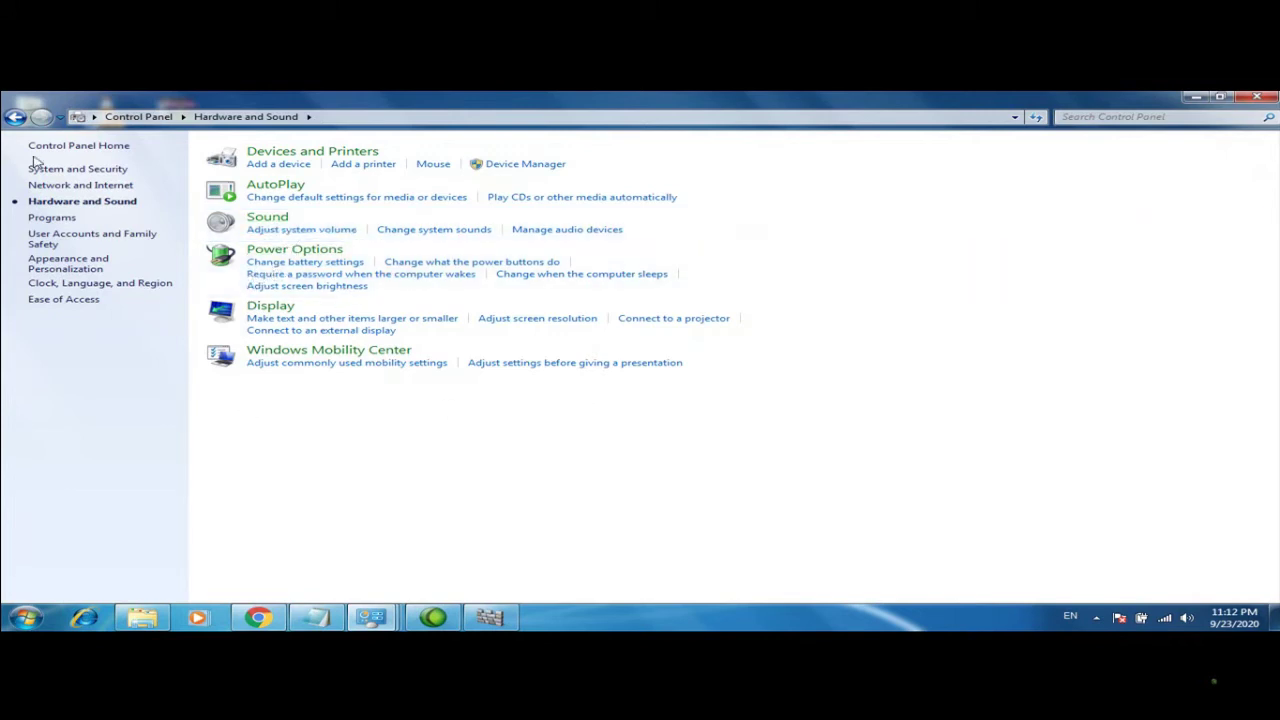
pyautogui.click(14, 117)
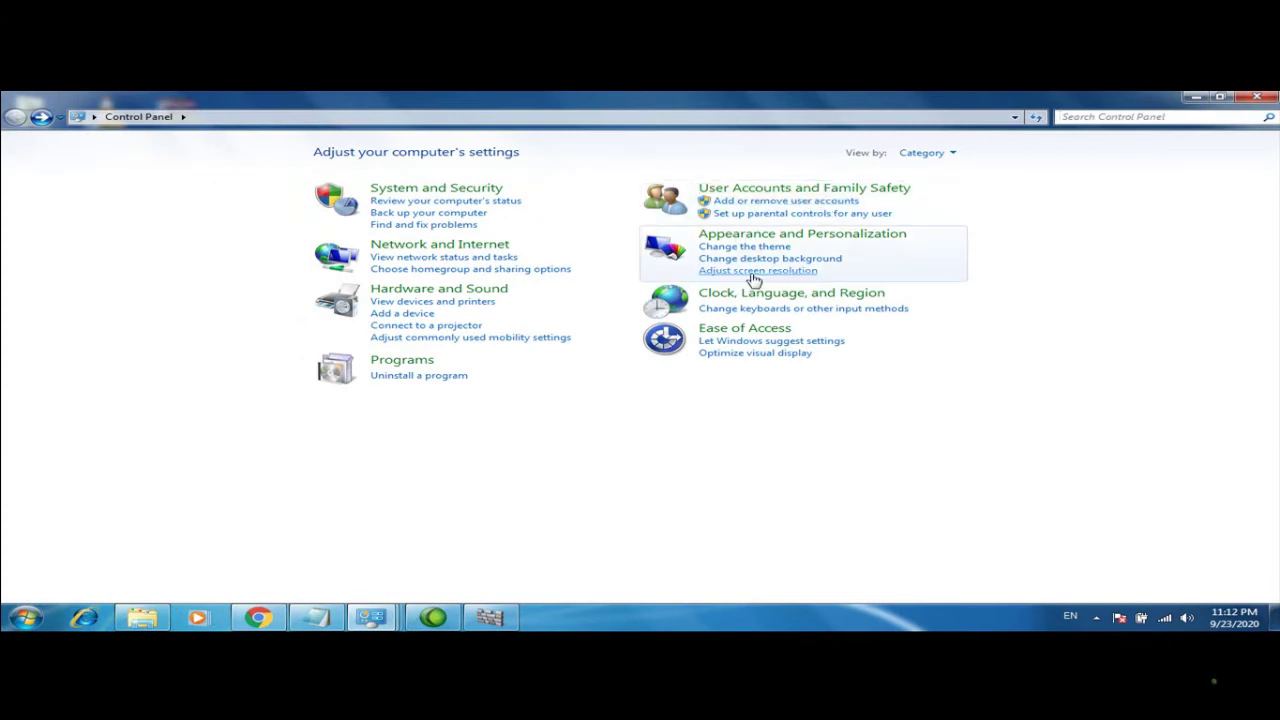
pyautogui.click(785, 189)
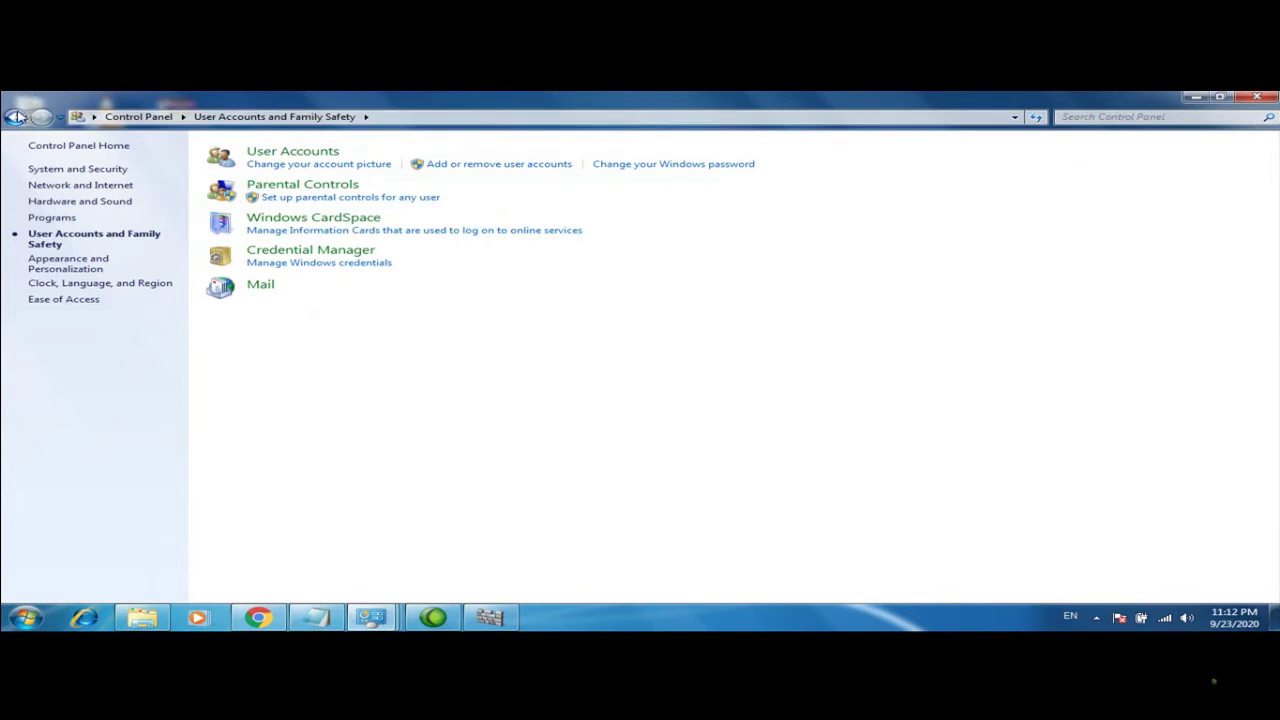
# Navigate back to Control Panel home and reopen the User Accounts page
pyautogui.click(16, 116)
pyautogui.click(766, 189)
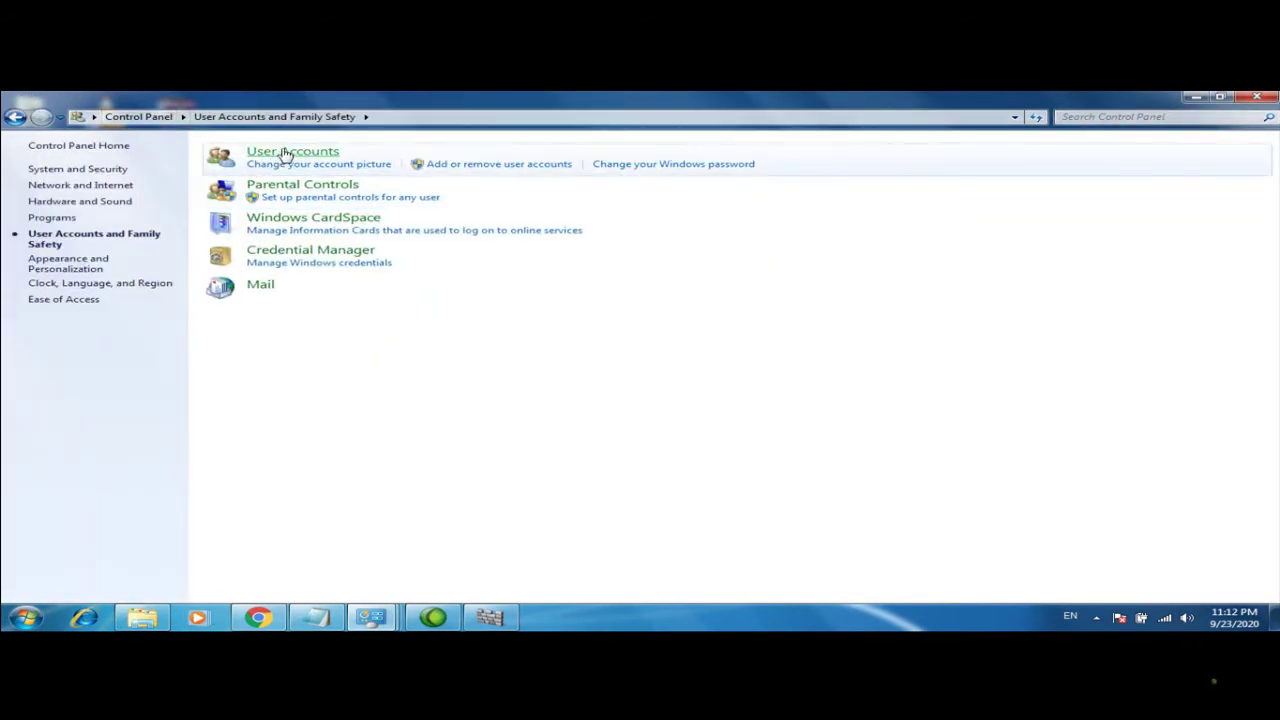
pyautogui.click(285, 152)
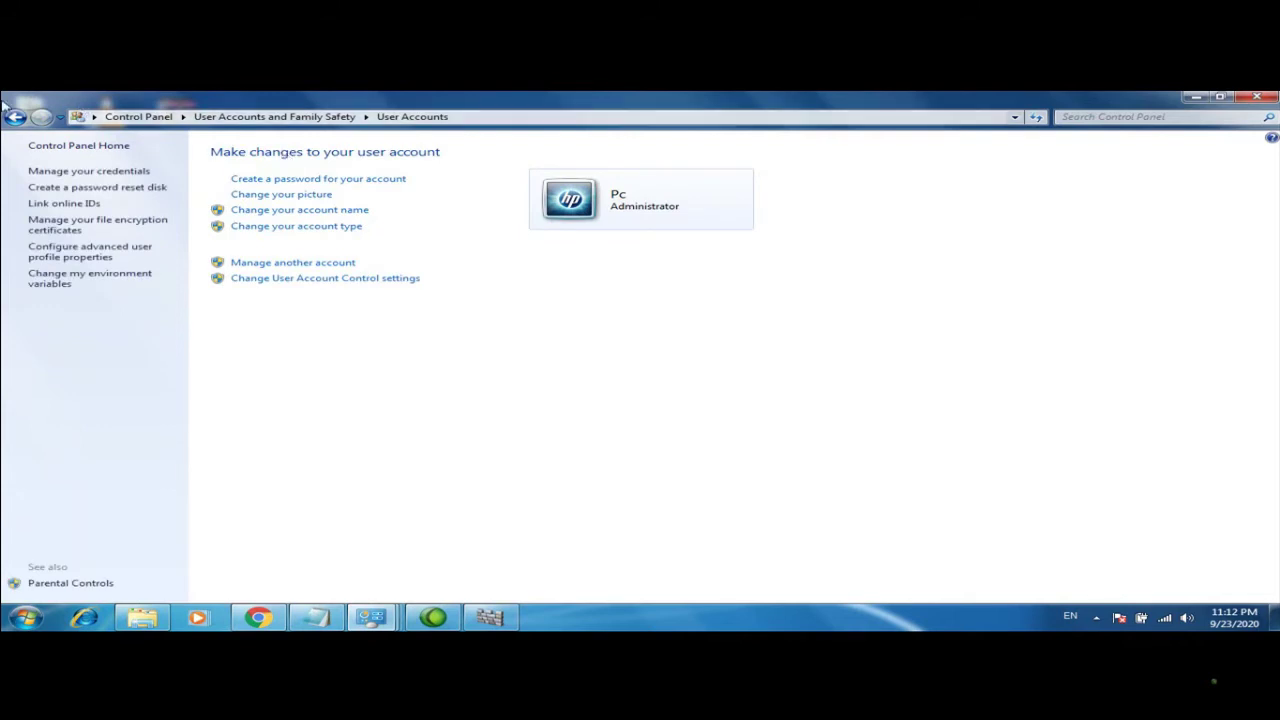
pyautogui.click(16, 116)
pyautogui.click(16, 116)
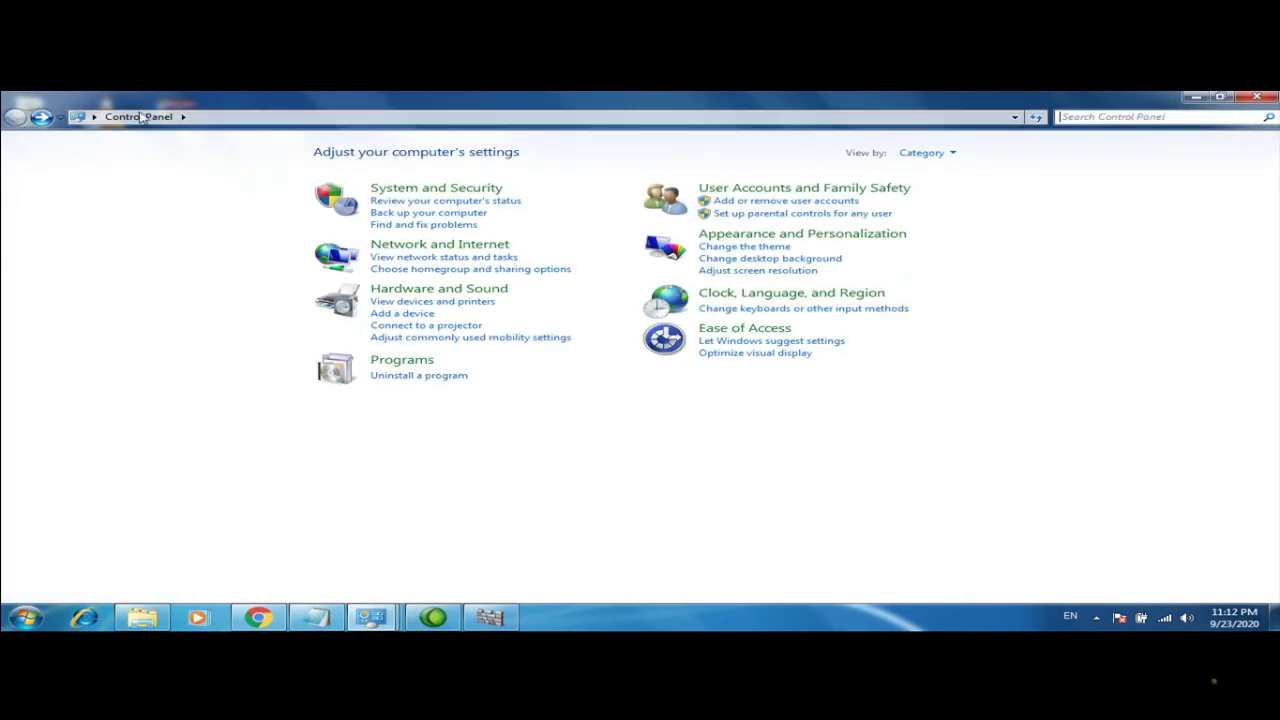
pyautogui.click(780, 189)
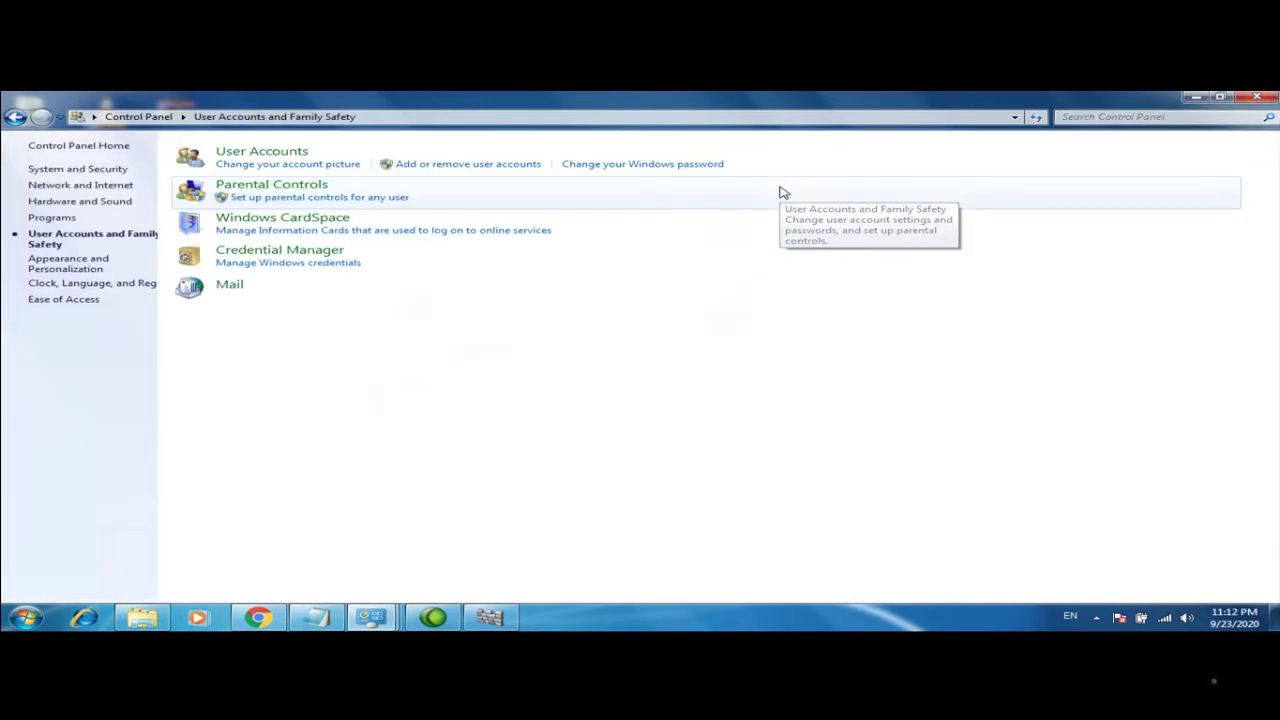
pyautogui.click(331, 152)
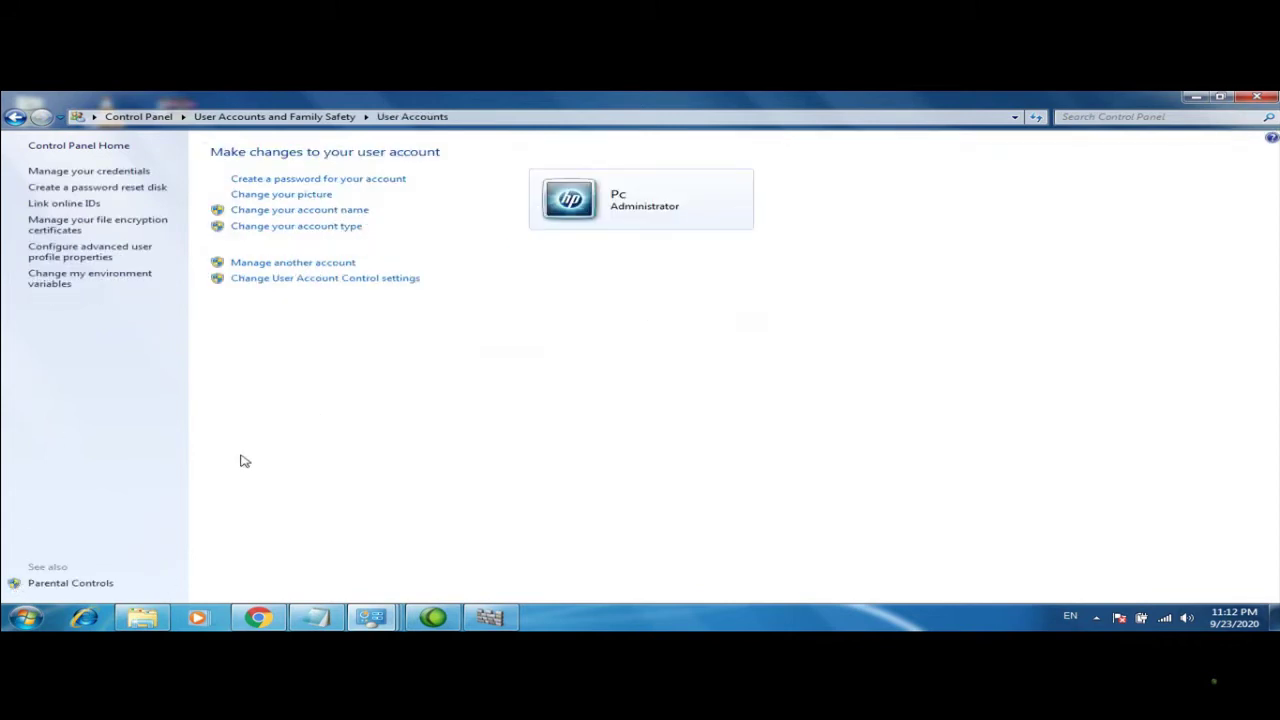
# Close Control Panel, reopen User Accounts from the Start menu account picture, and maximize it
pyautogui.click(24, 617)
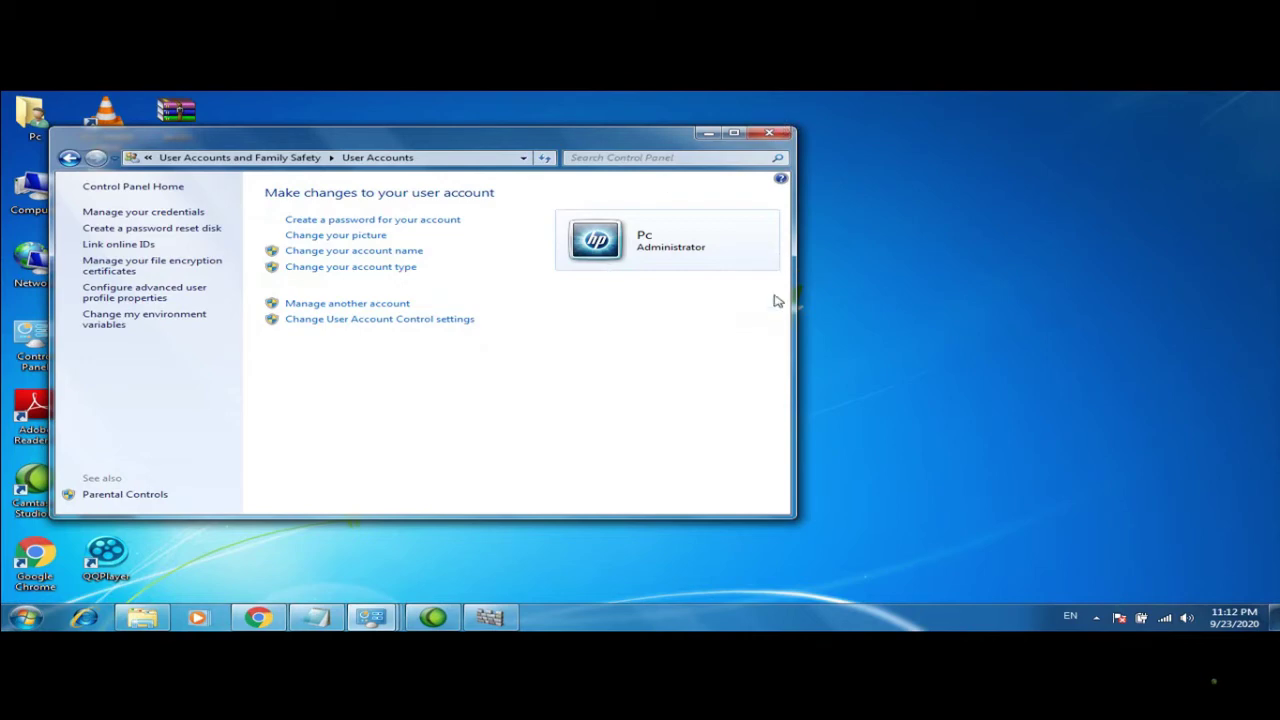
pyautogui.click(778, 133)
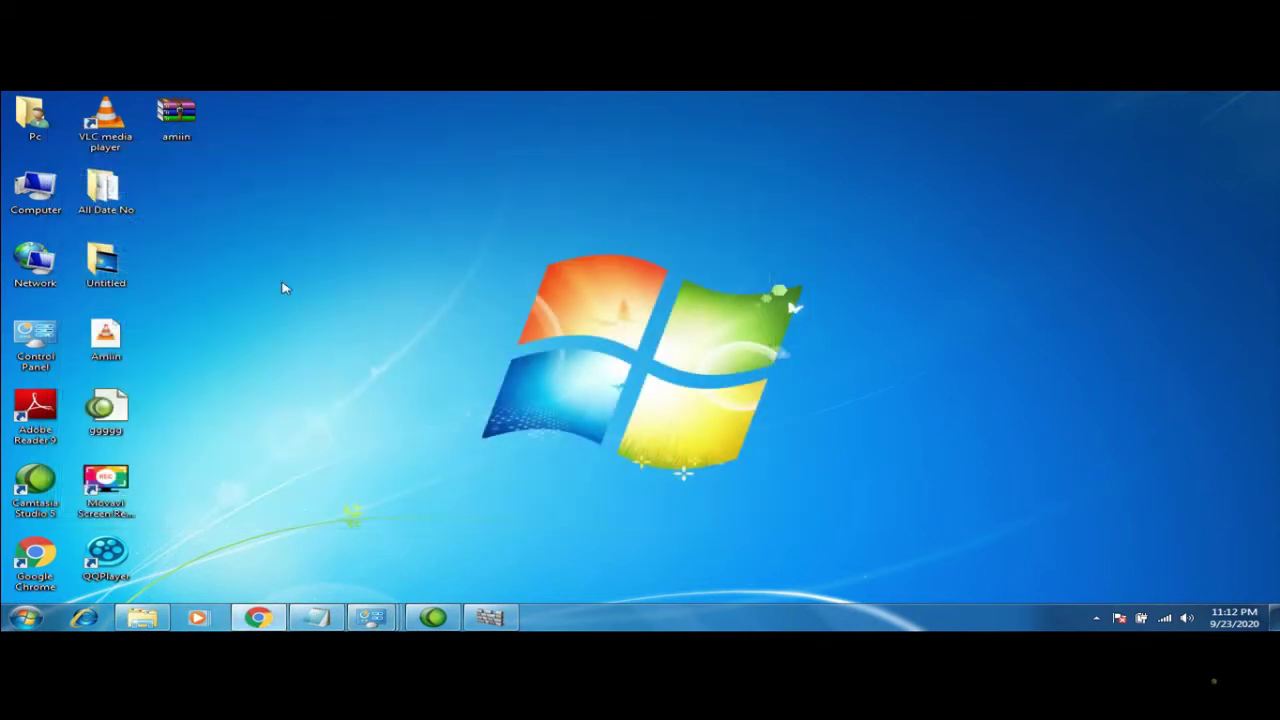
pyautogui.doubleClick(57, 345)
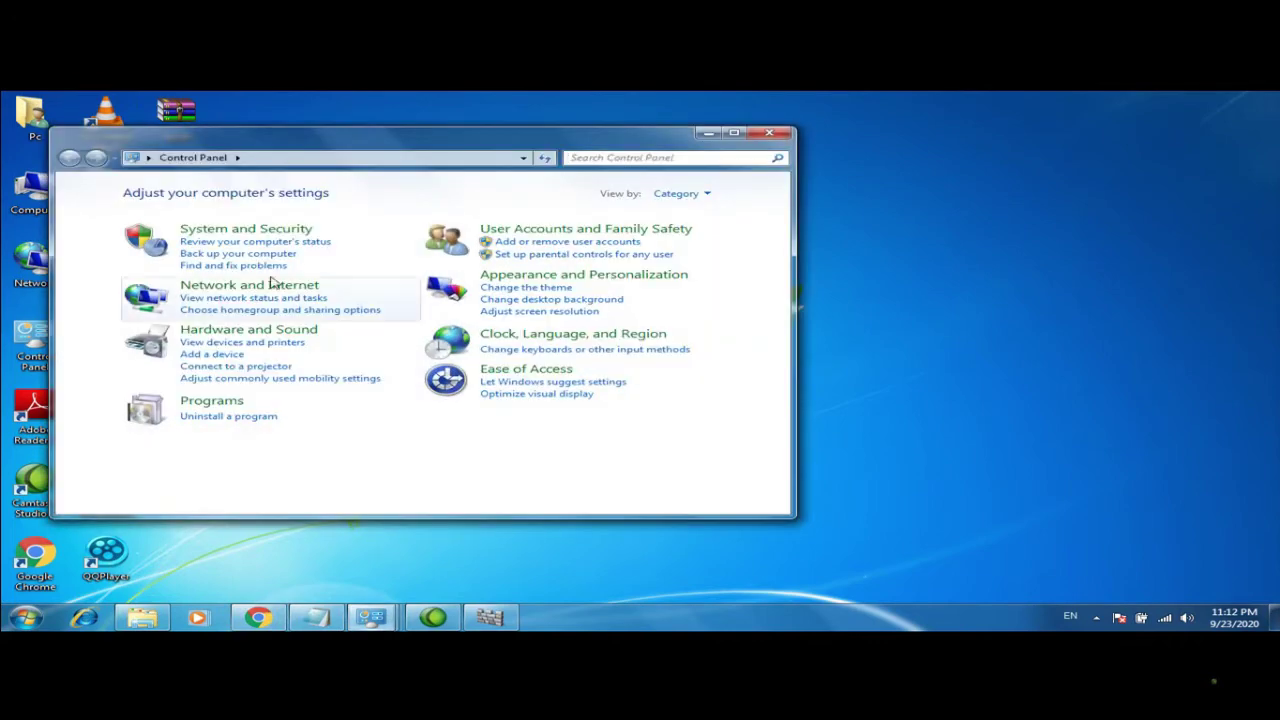
pyautogui.click(778, 133)
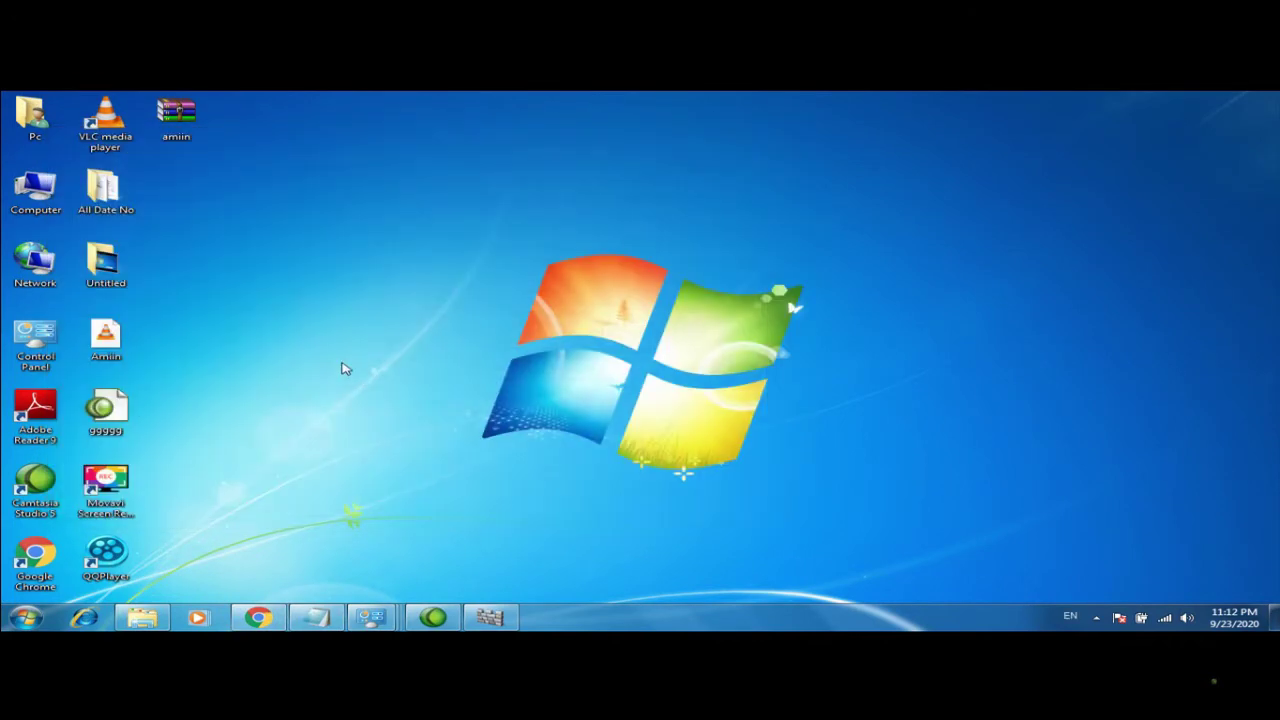
pyautogui.click(24, 617)
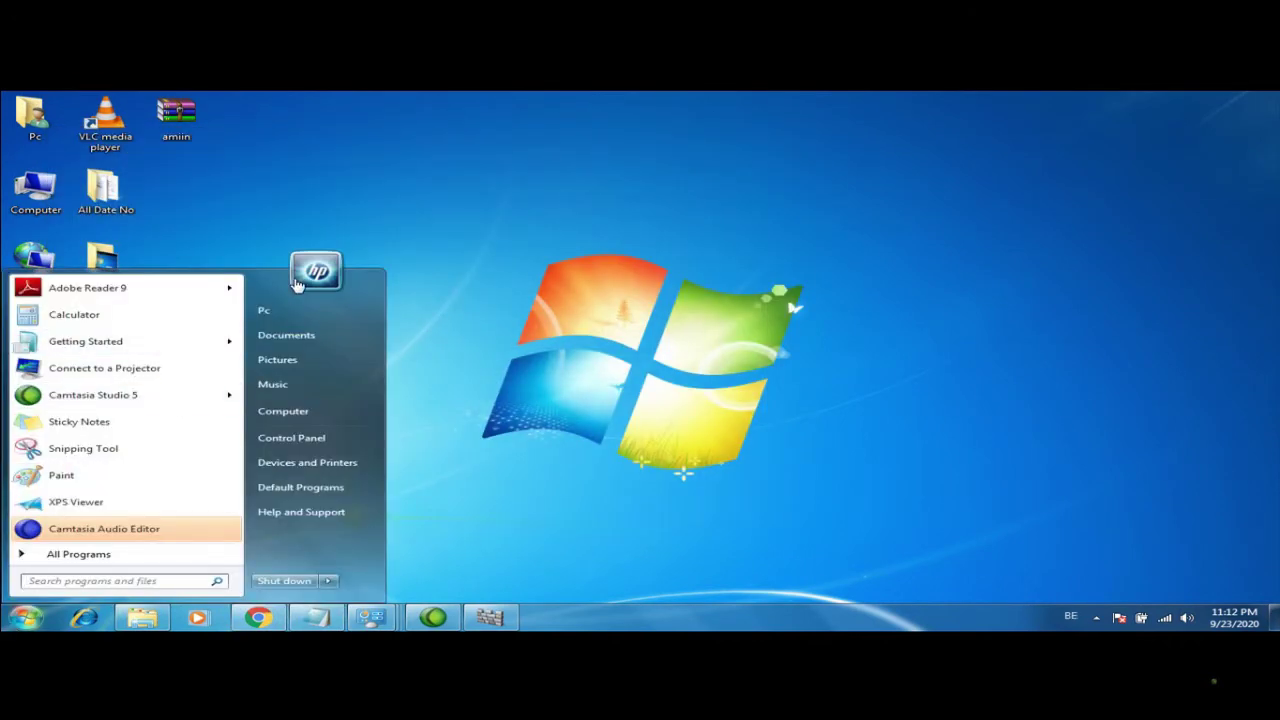
pyautogui.click(330, 272)
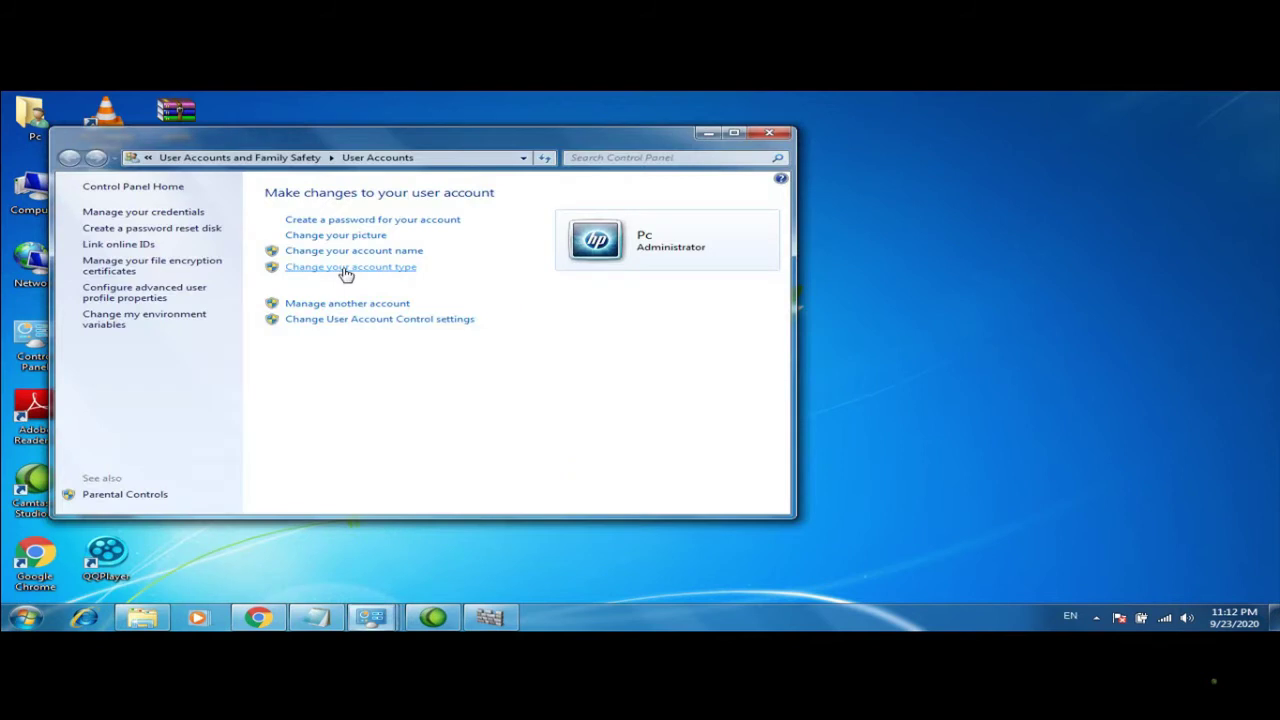
pyautogui.click(734, 133)
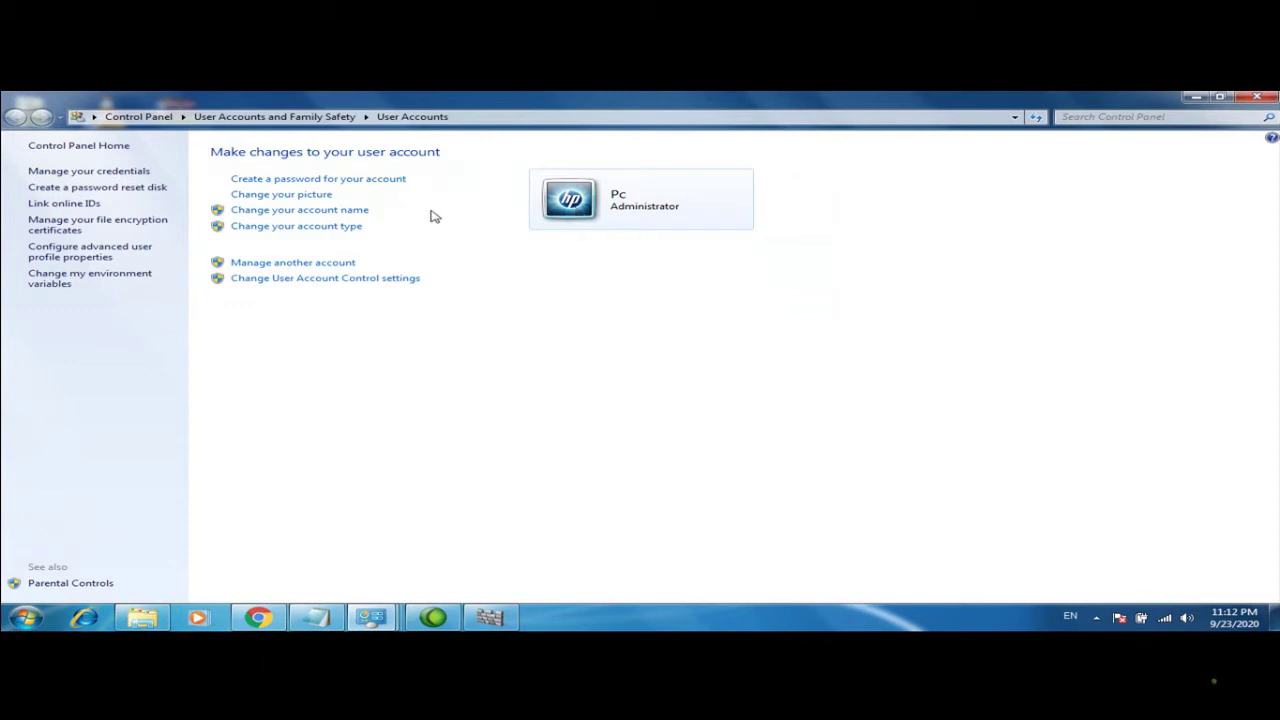
# Create a password for the administrator account with the user's name as the password hint
pyautogui.click(362, 179)
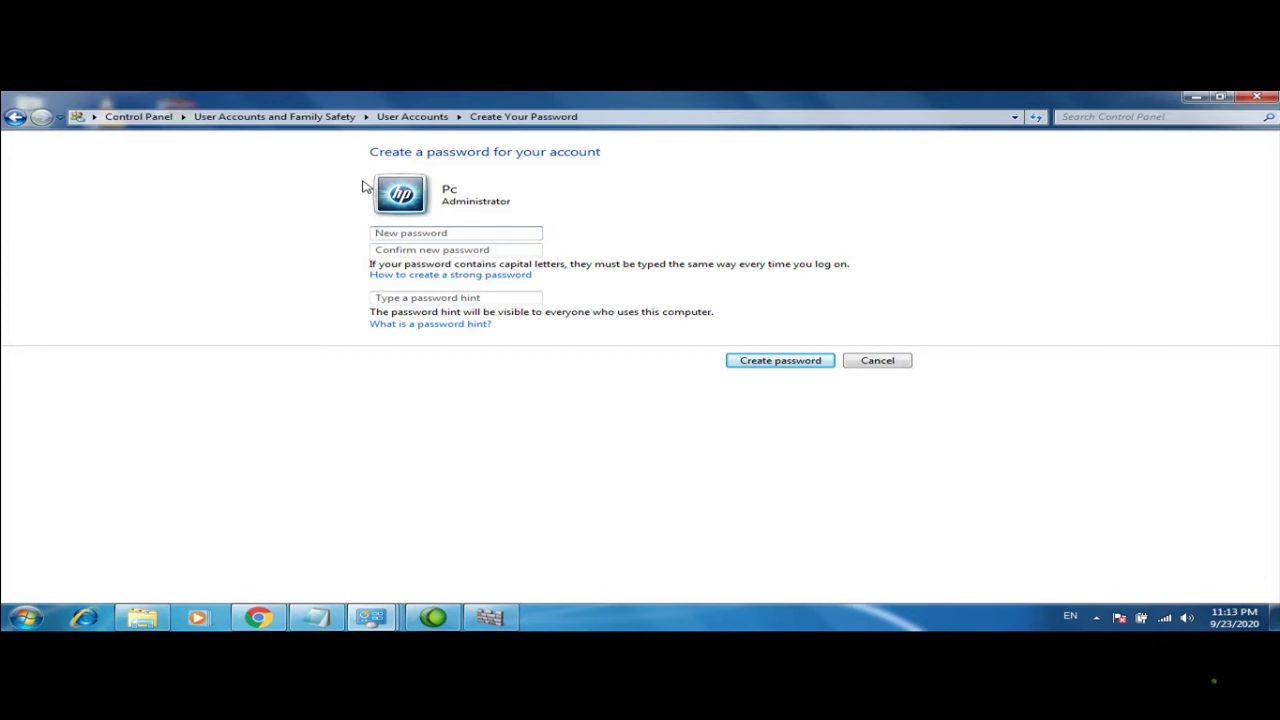
pyautogui.press('capslock')
pyautogui.write('•••••')
pyautogui.click(436, 254)
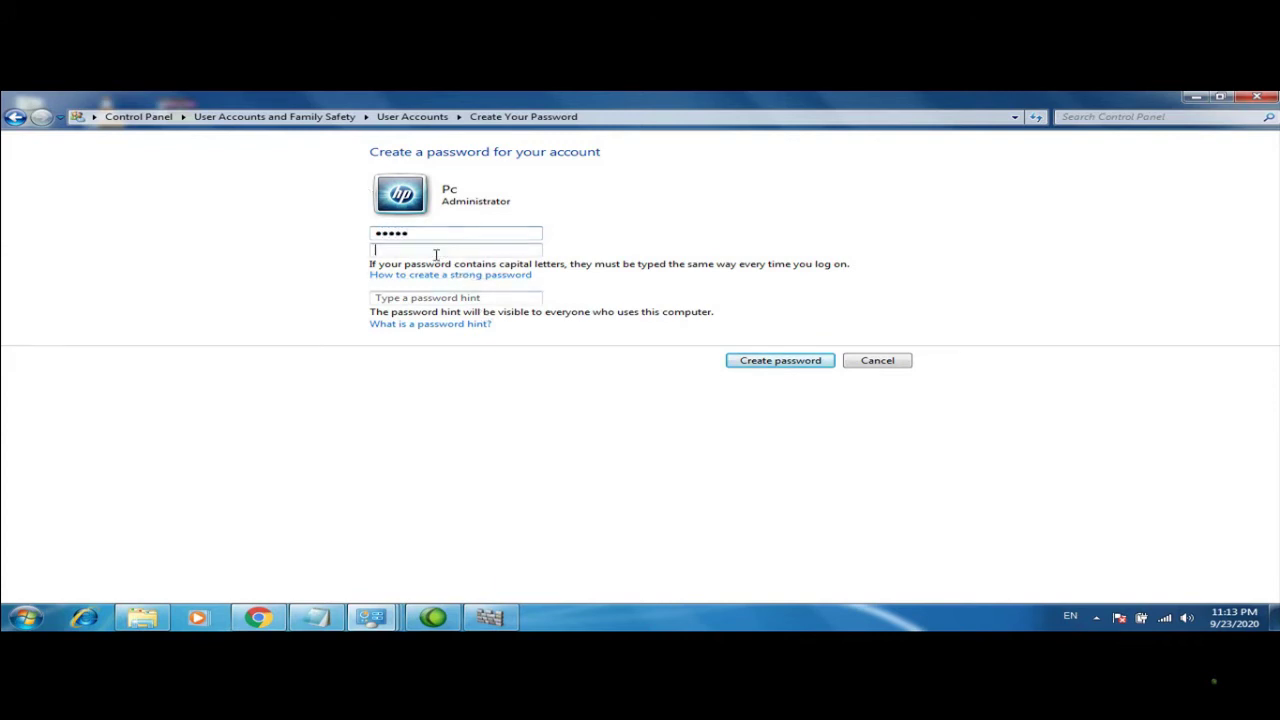
pyautogui.write('•••••')
pyautogui.click(414, 298)
pyautogui.write('A')
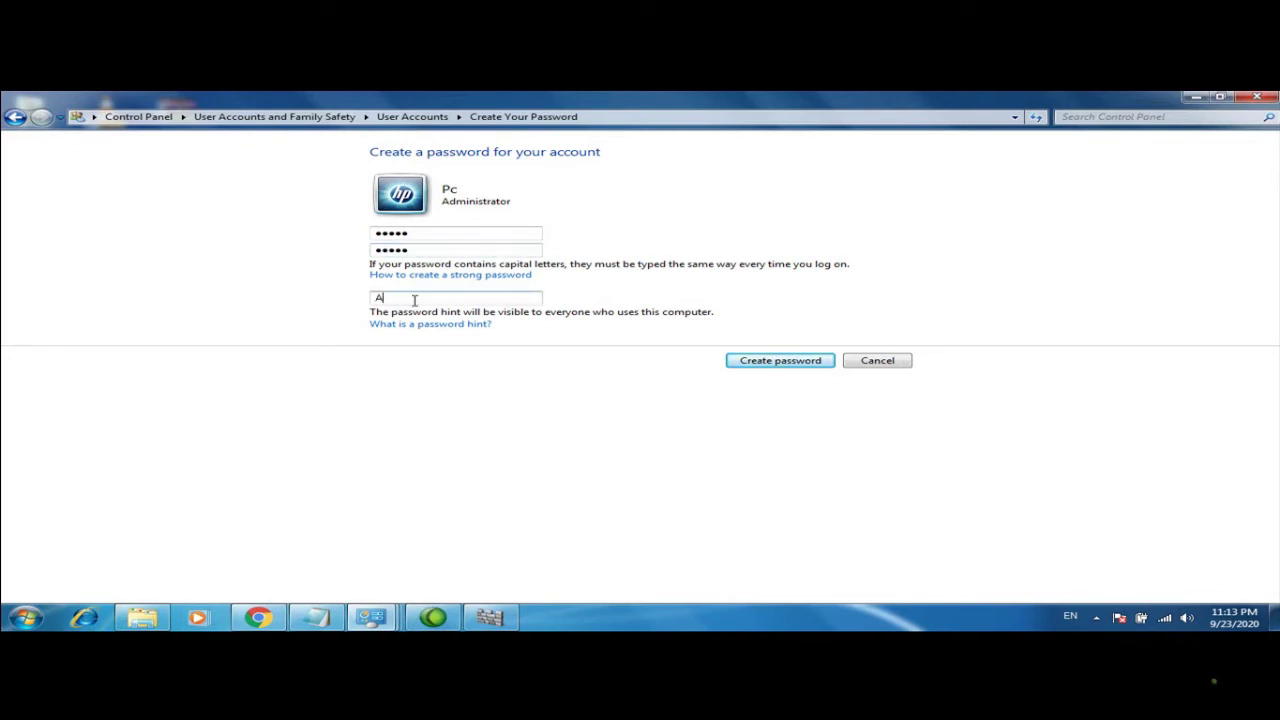
pyautogui.write('miin')
pyautogui.moveTo(412, 298); pyautogui.dragTo(333, 301)
pyautogui.write('Eng Amiin')
pyautogui.click(741, 361)
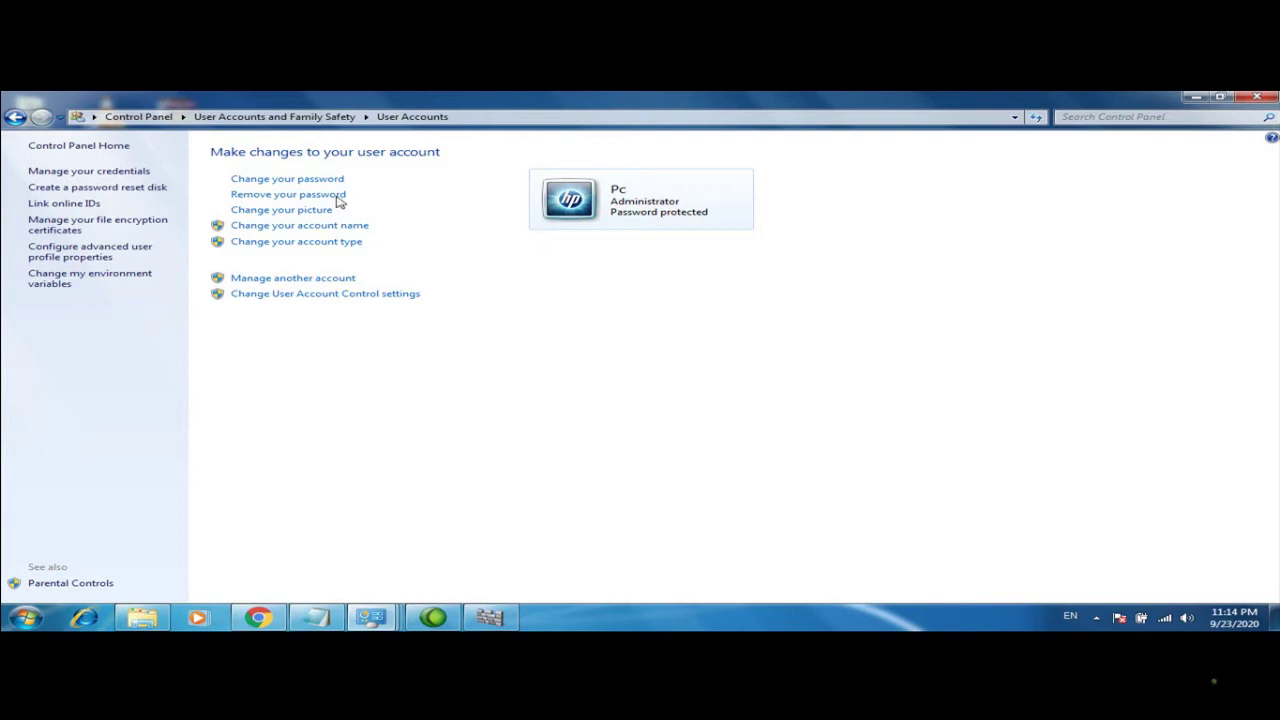
pyautogui.click(287, 179)
pyautogui.click(285, 180)
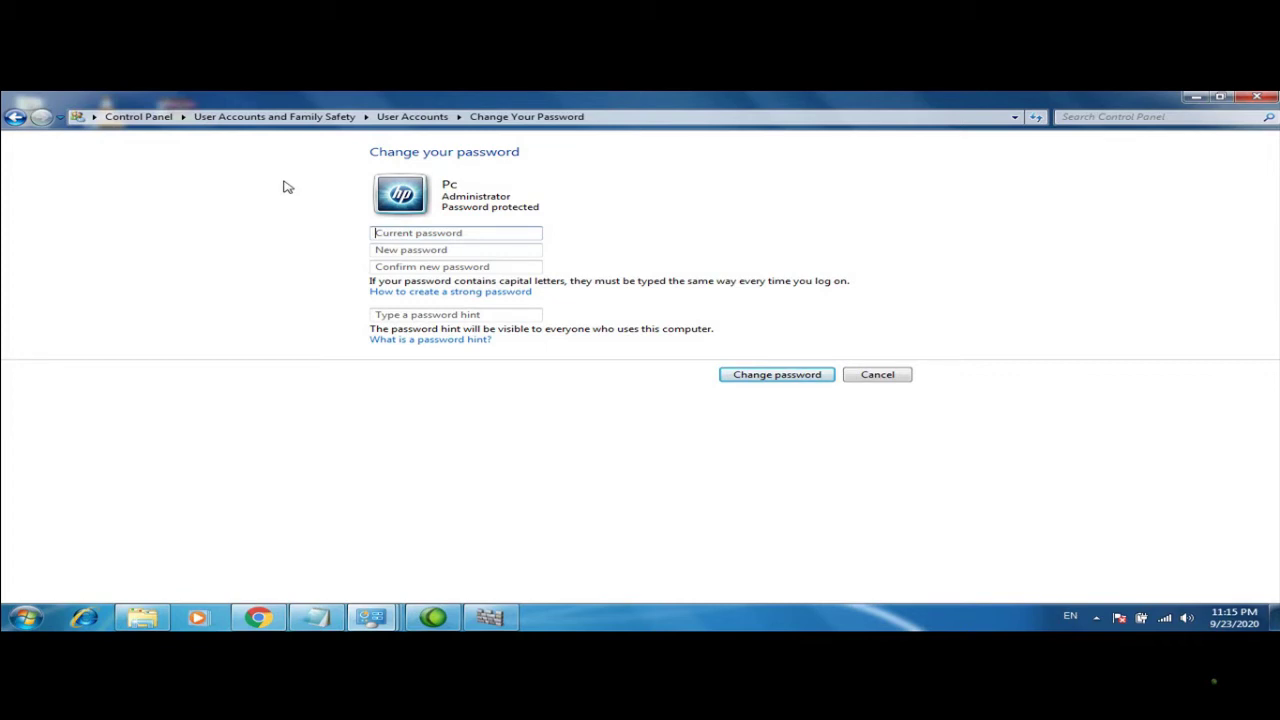
pyautogui.write('12345')
pyautogui.press('Tab')
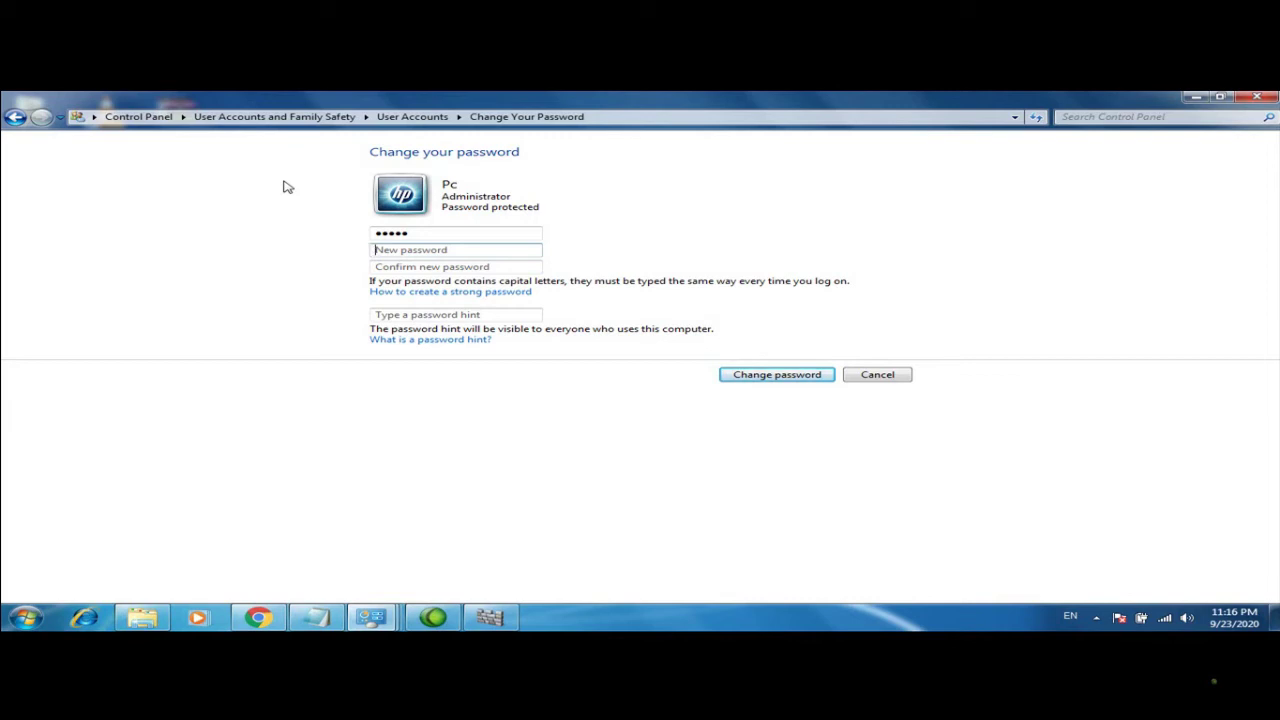
pyautogui.click(15, 116)
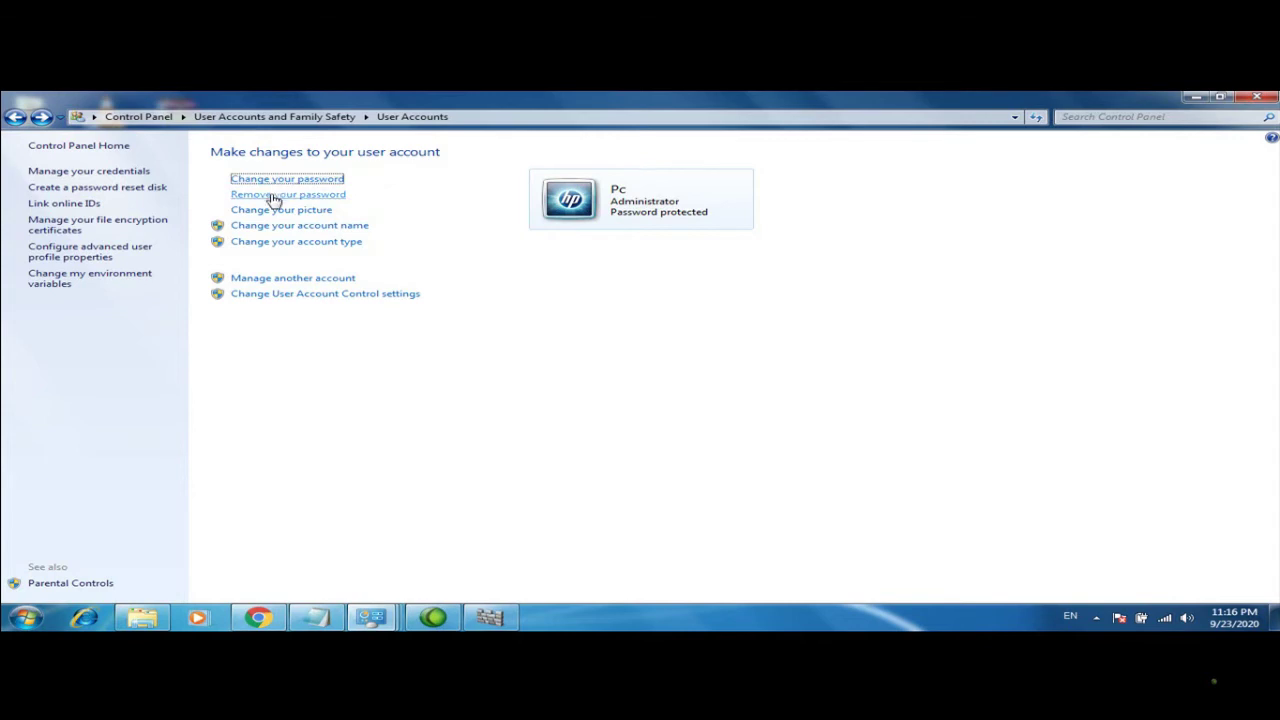
# Enter the current account password and remove it from the administrator account
pyautogui.click(272, 197)
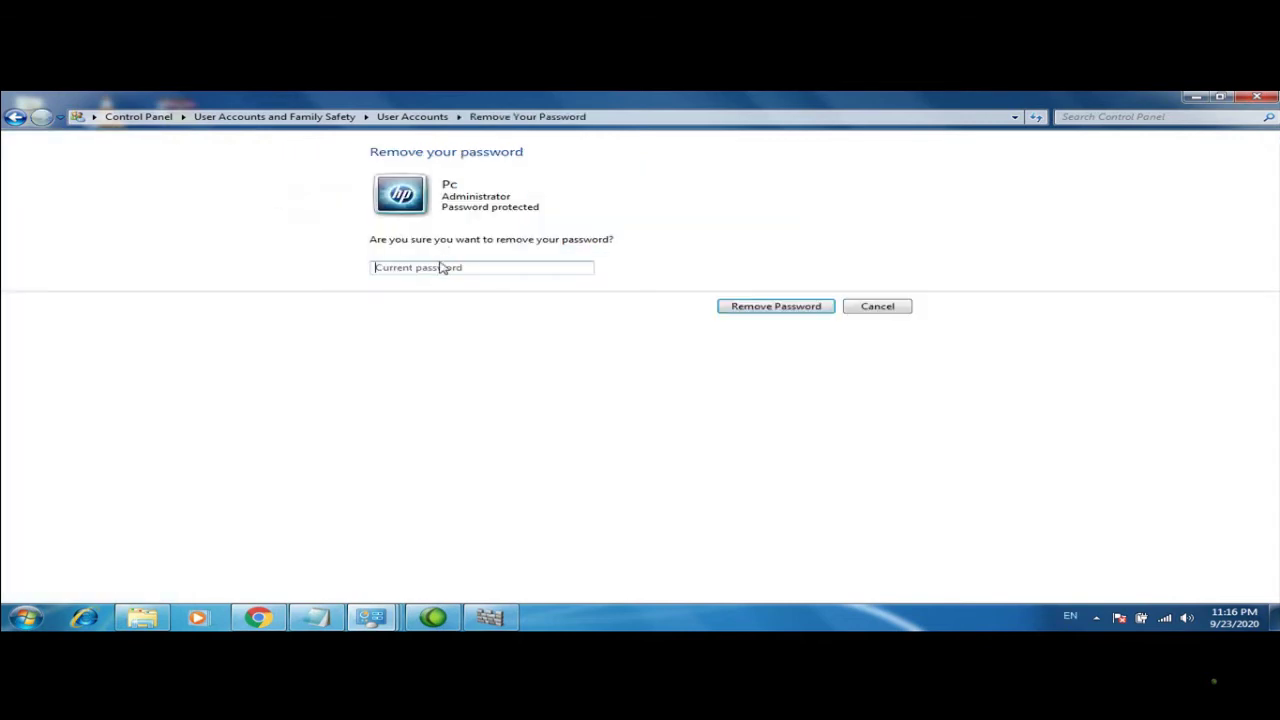
pyautogui.click(436, 268)
pyautogui.write('12345')
pyautogui.click(752, 307)
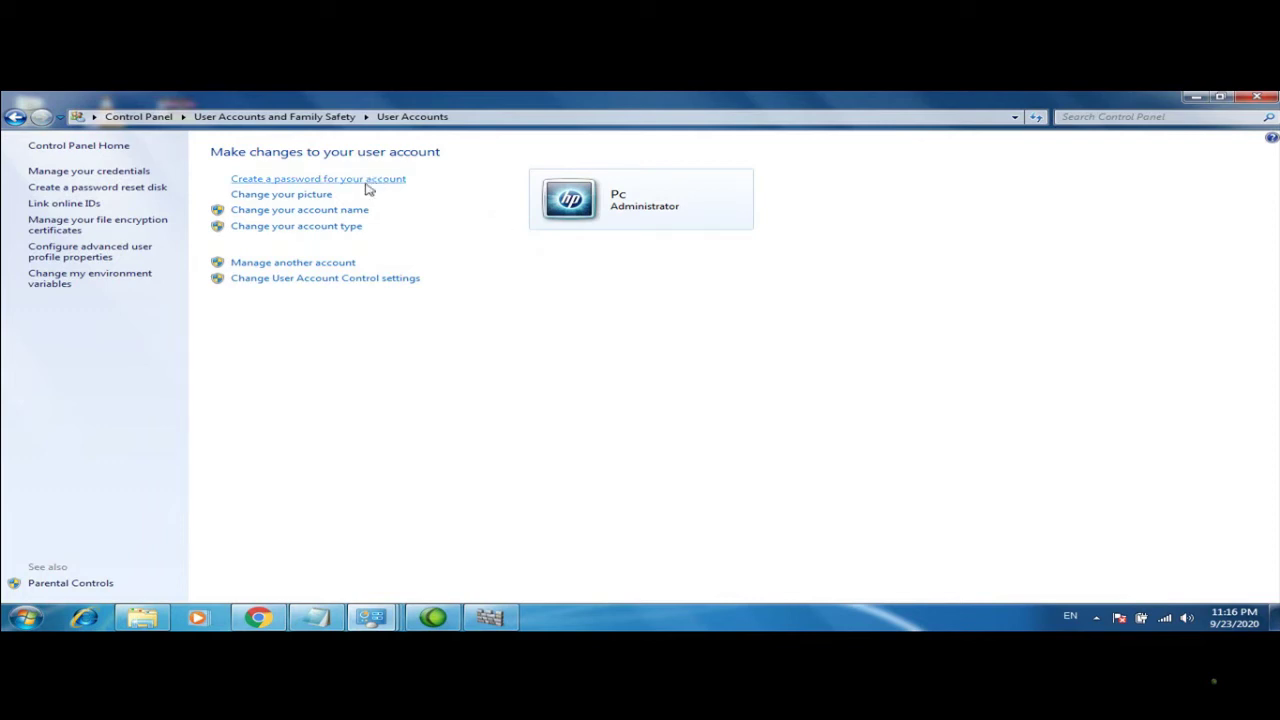
# Browse for the downloaded grass photo and set it as the account picture
pyautogui.click(308, 196)
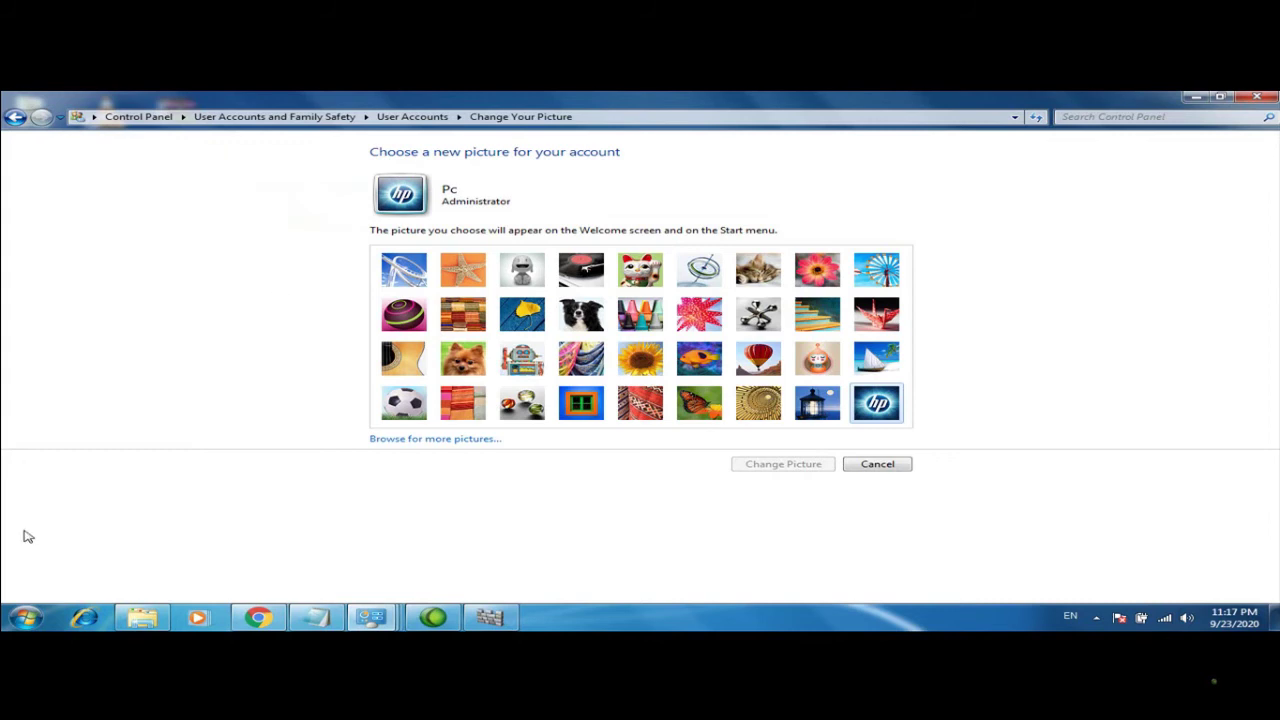
pyautogui.click(27, 614)
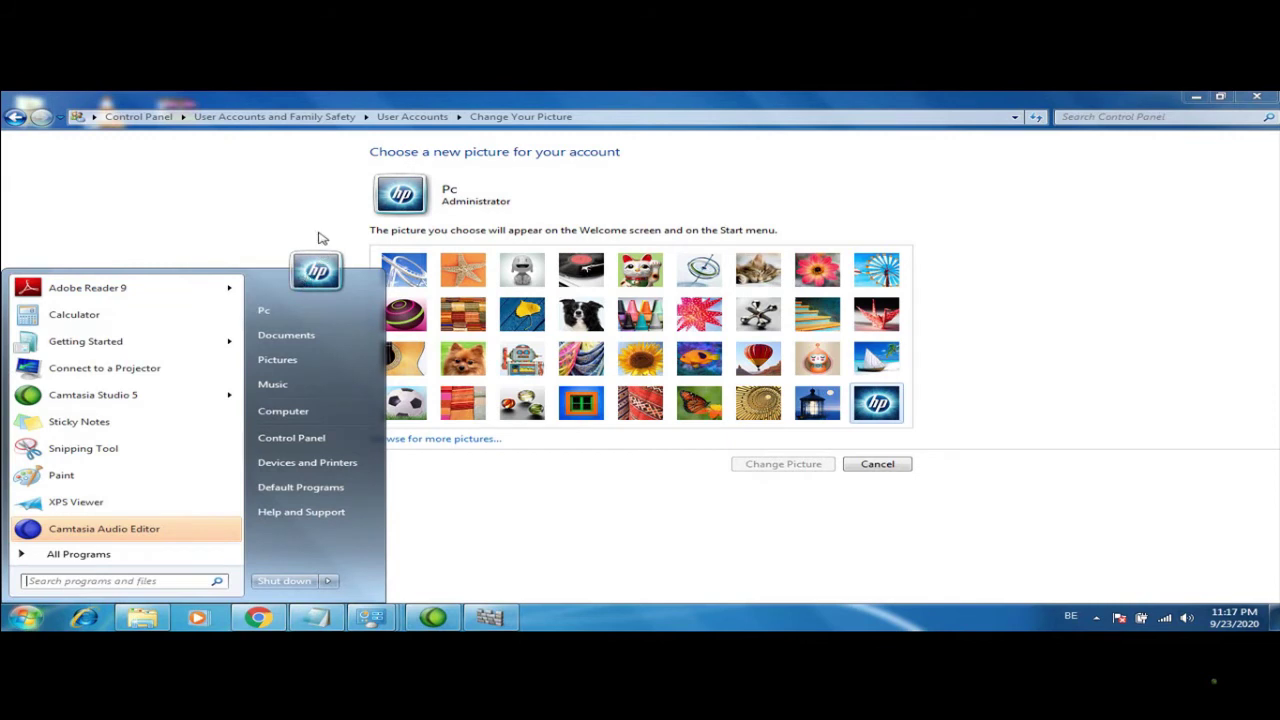
pyautogui.click(303, 237)
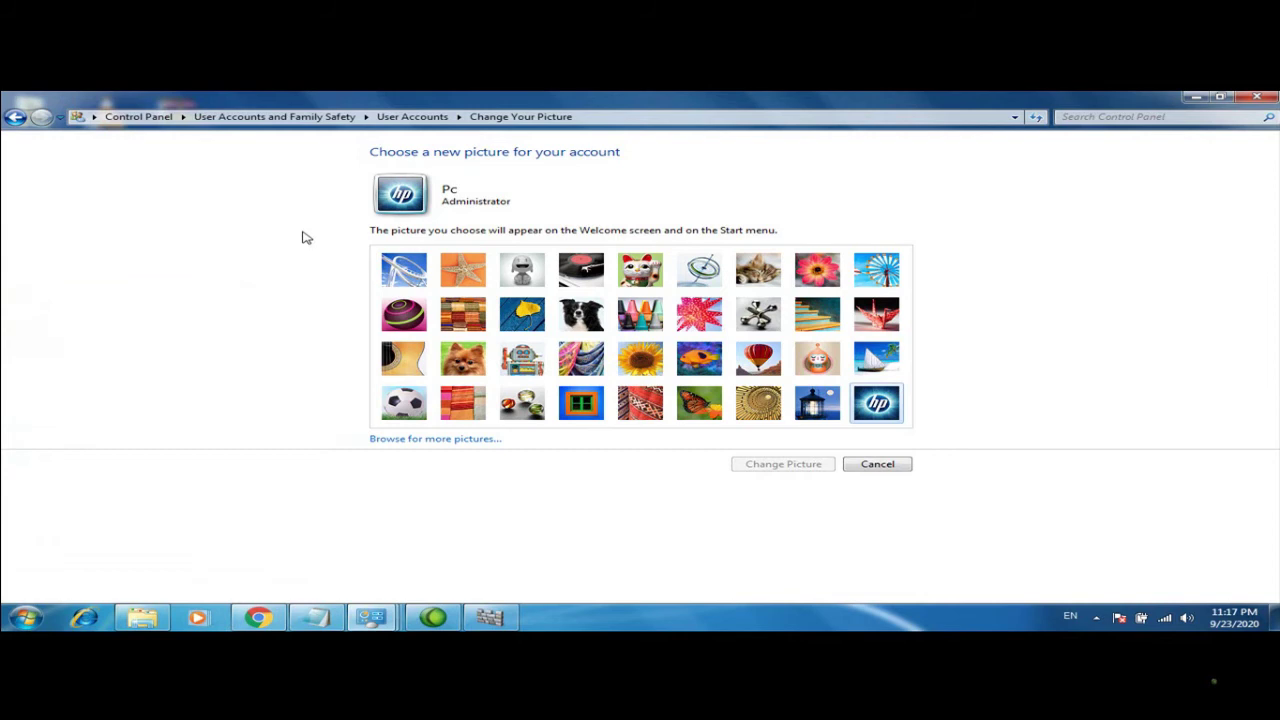
pyautogui.click(433, 439)
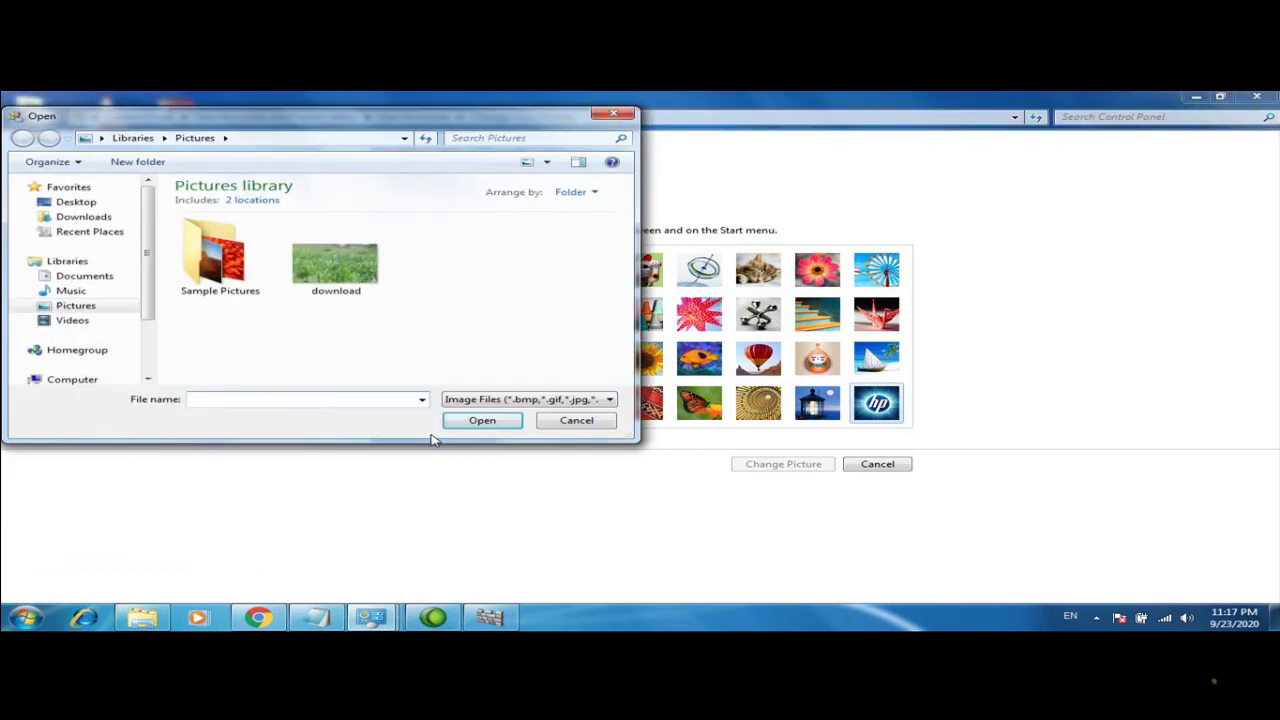
pyautogui.click(355, 283)
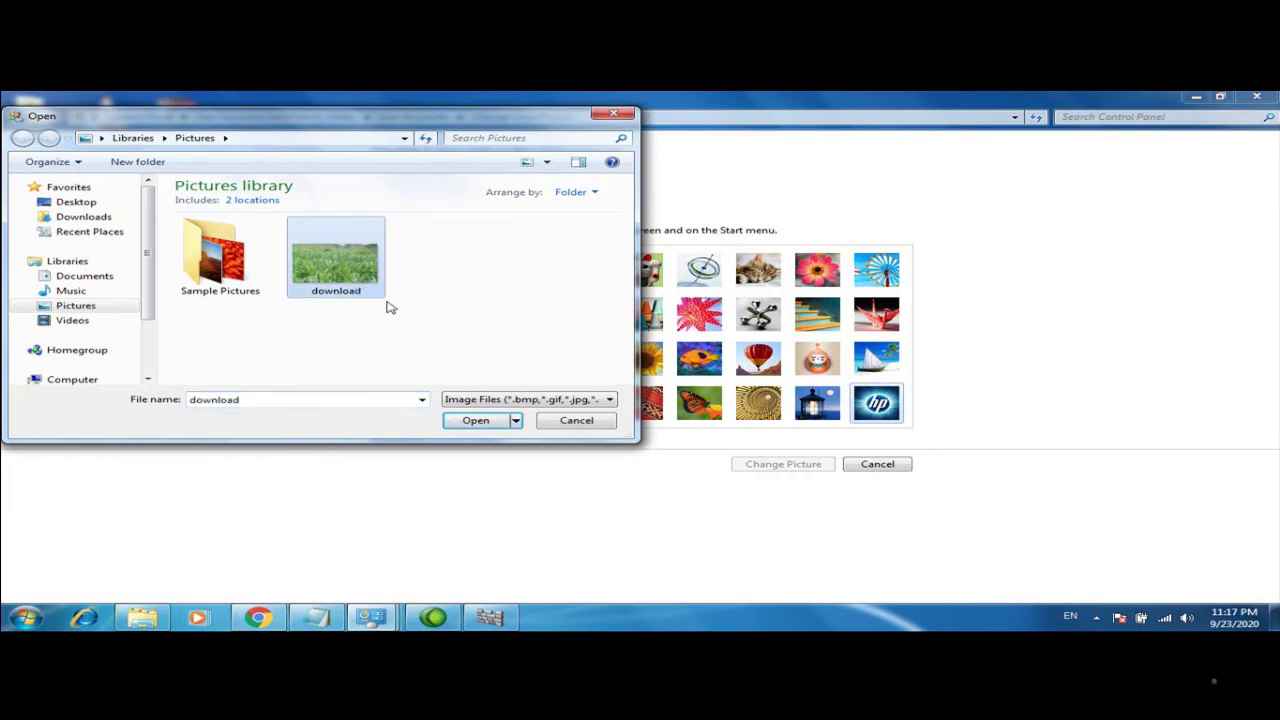
pyautogui.click(470, 421)
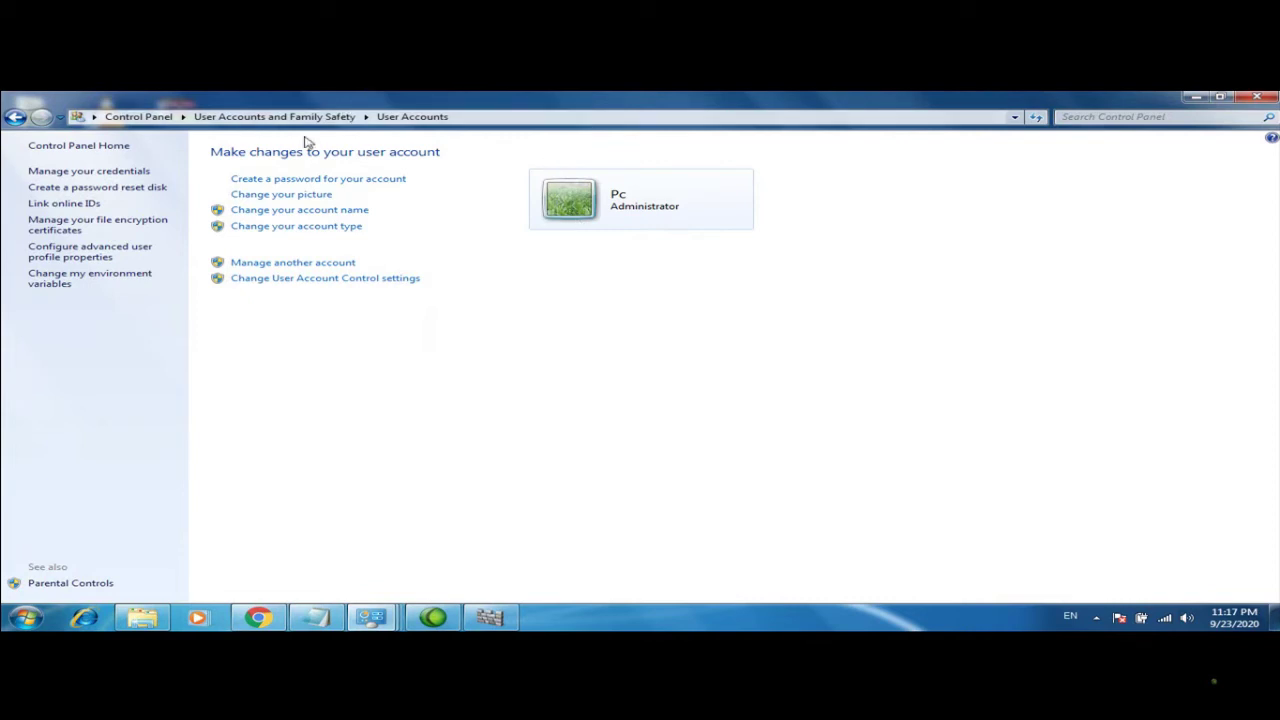
# Replace the account picture with the soccer ball picture
pyautogui.click(297, 197)
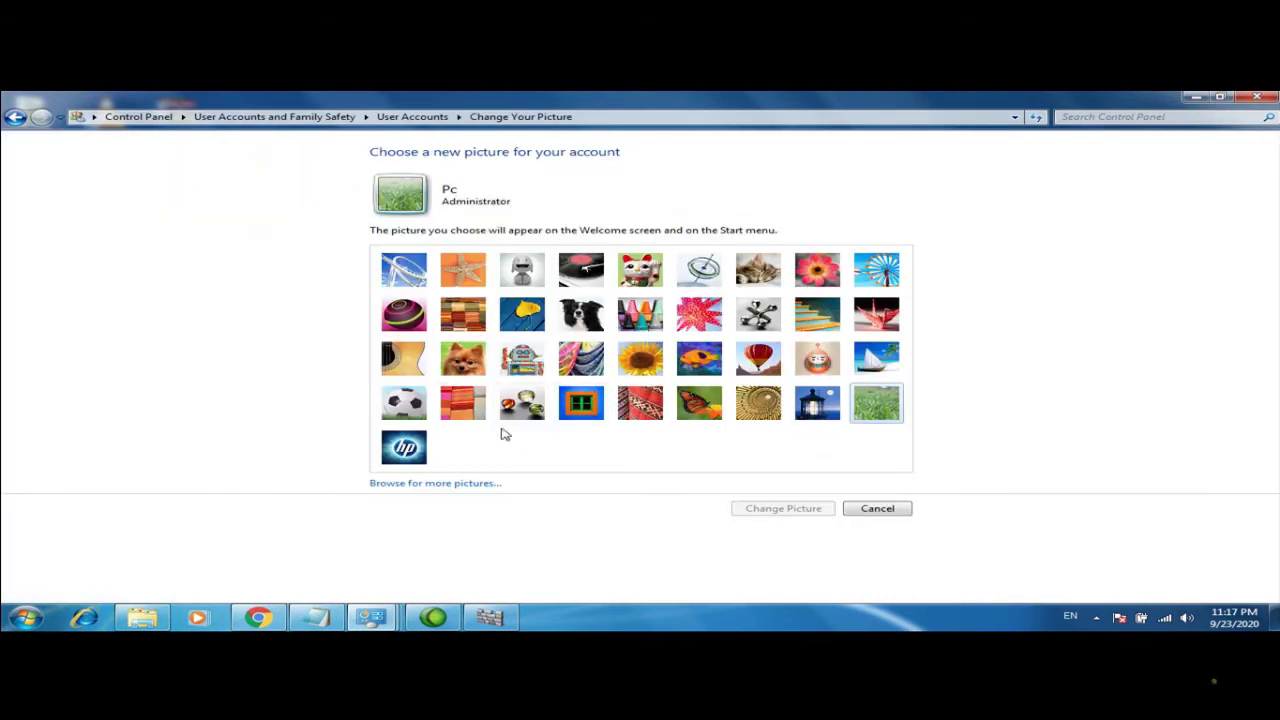
pyautogui.click(392, 403)
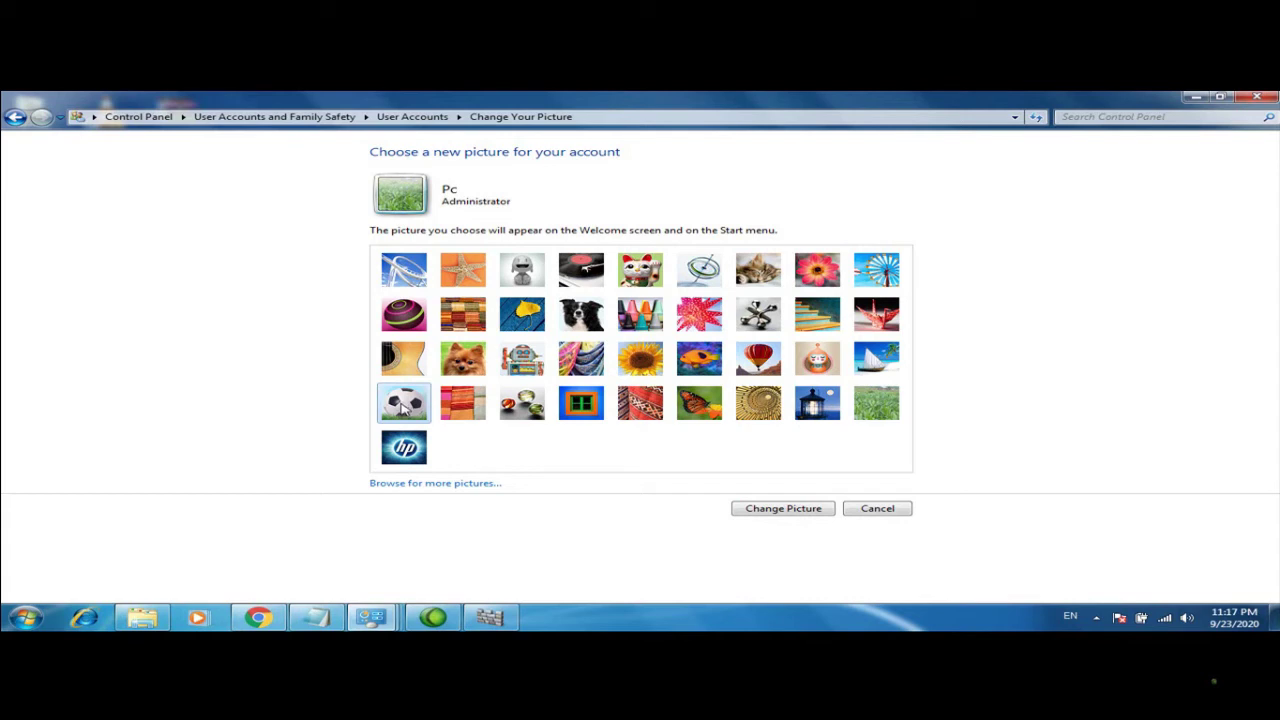
pyautogui.click(745, 509)
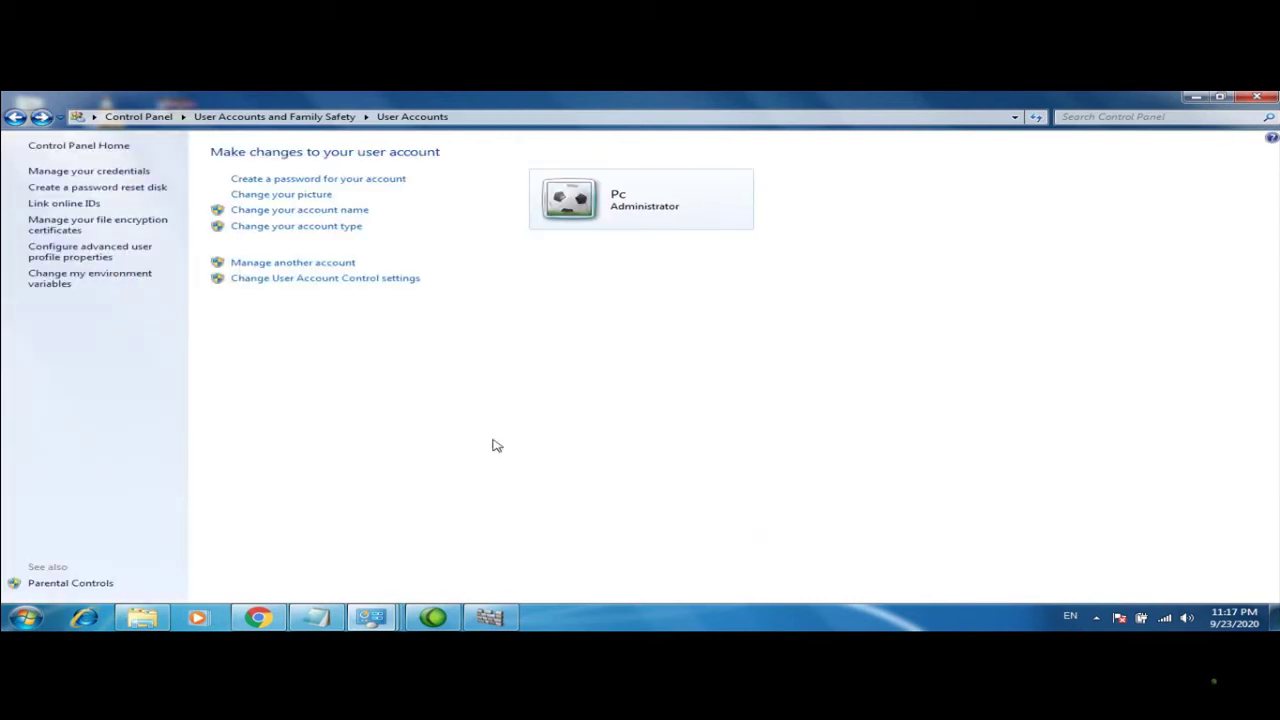
pyautogui.click(337, 210)
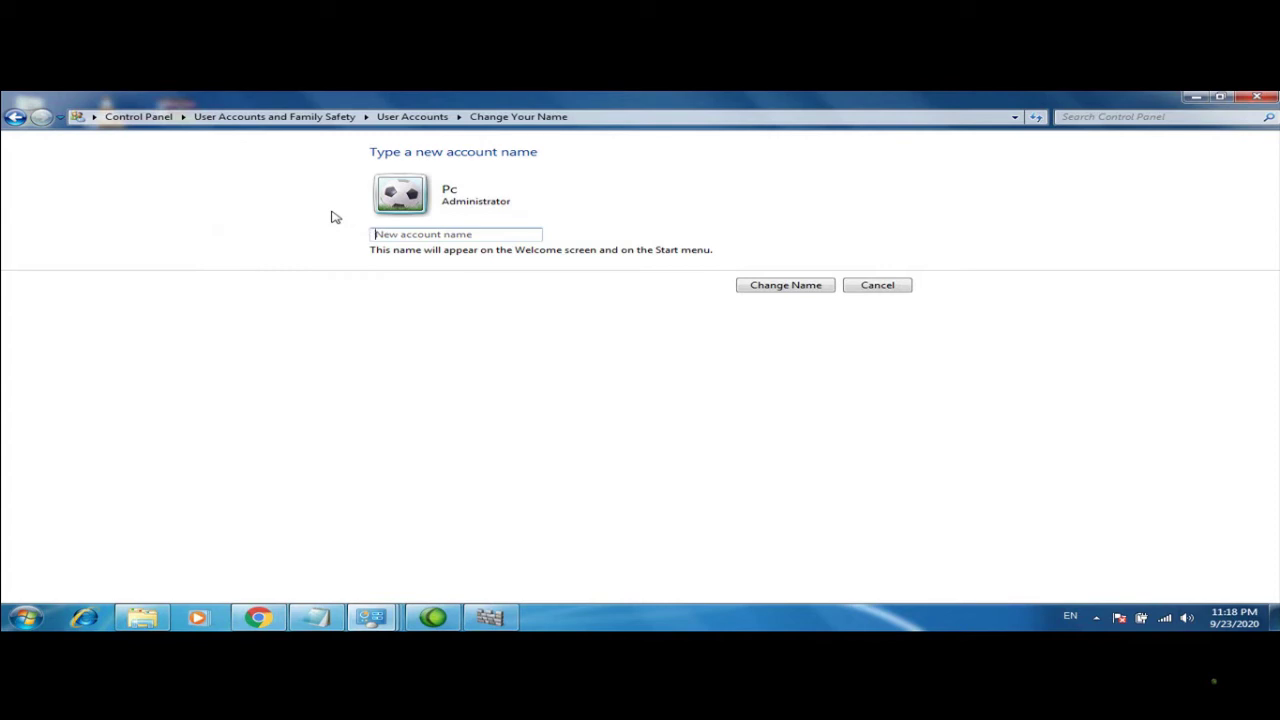
# Enter the owner's full name as the new account name and save it
pyautogui.write('E')
pyautogui.write('nh')
pyautogui.press('BackSpace')
pyautogui.write('g Amiin')
pyautogui.click(789, 290)
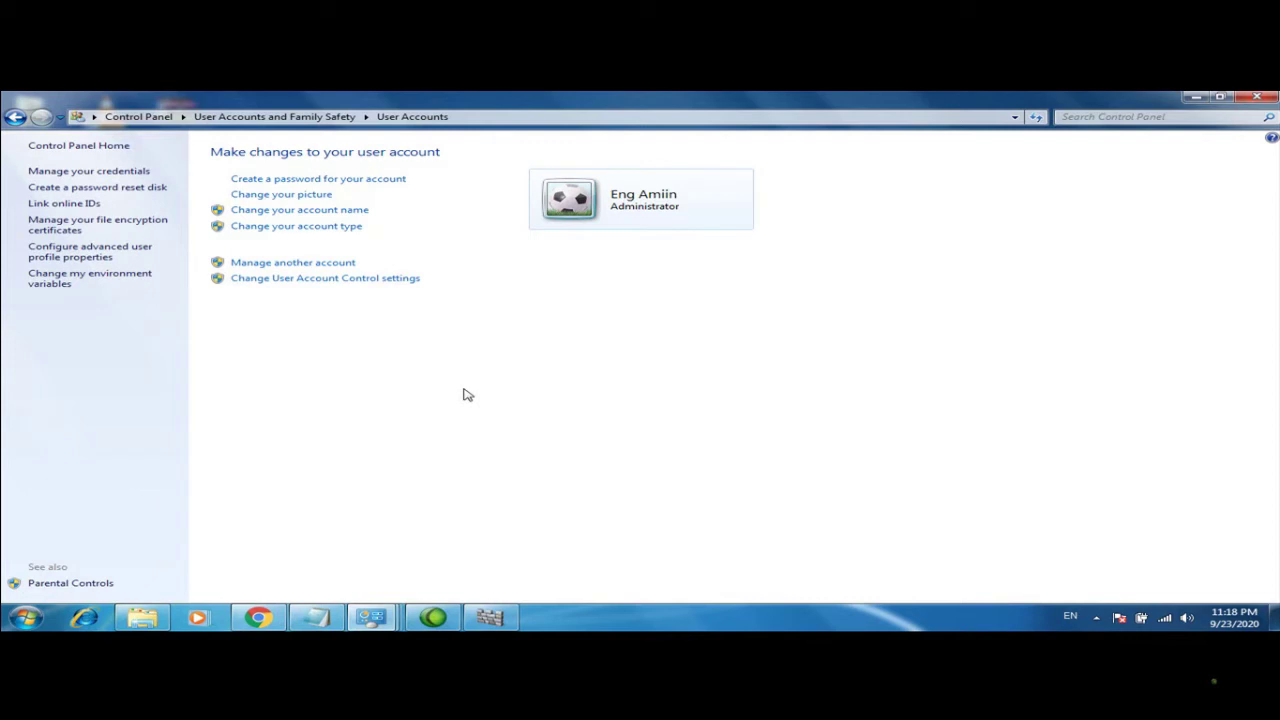
# Rename the account to PC, then bring up the Change your account type page
pyautogui.click(312, 210)
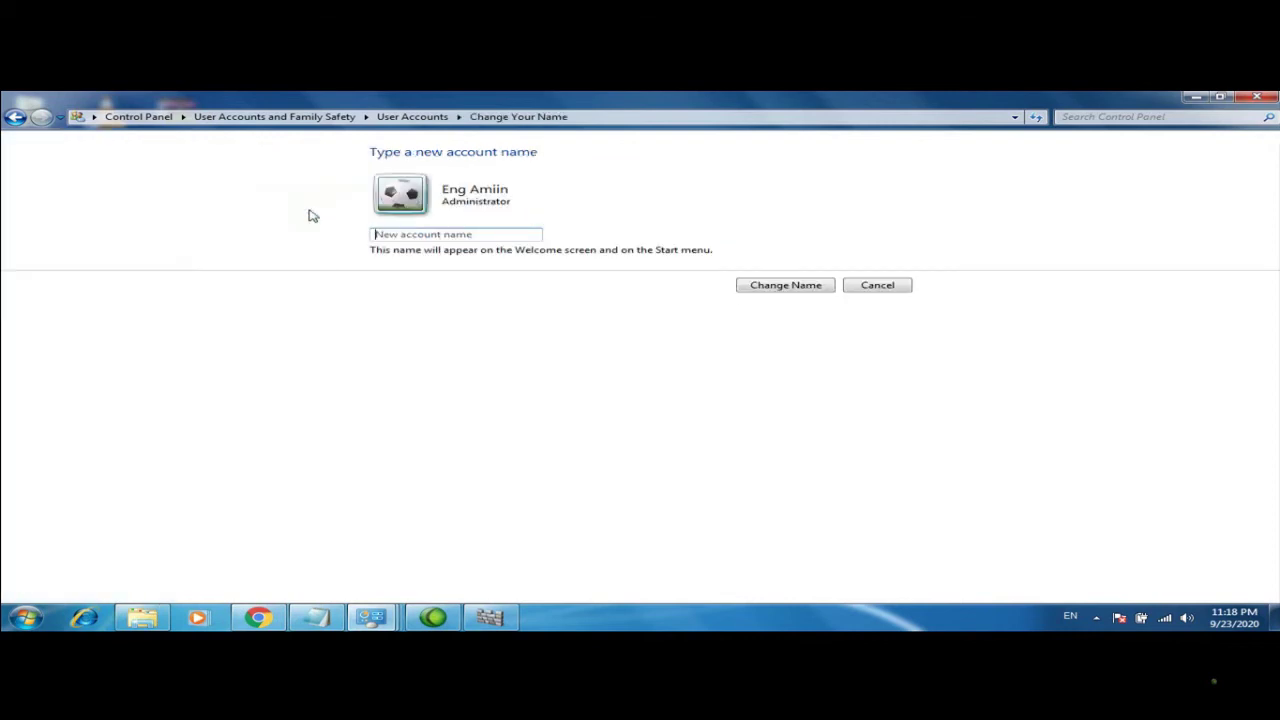
pyautogui.write('PC')
pyautogui.click(790, 286)
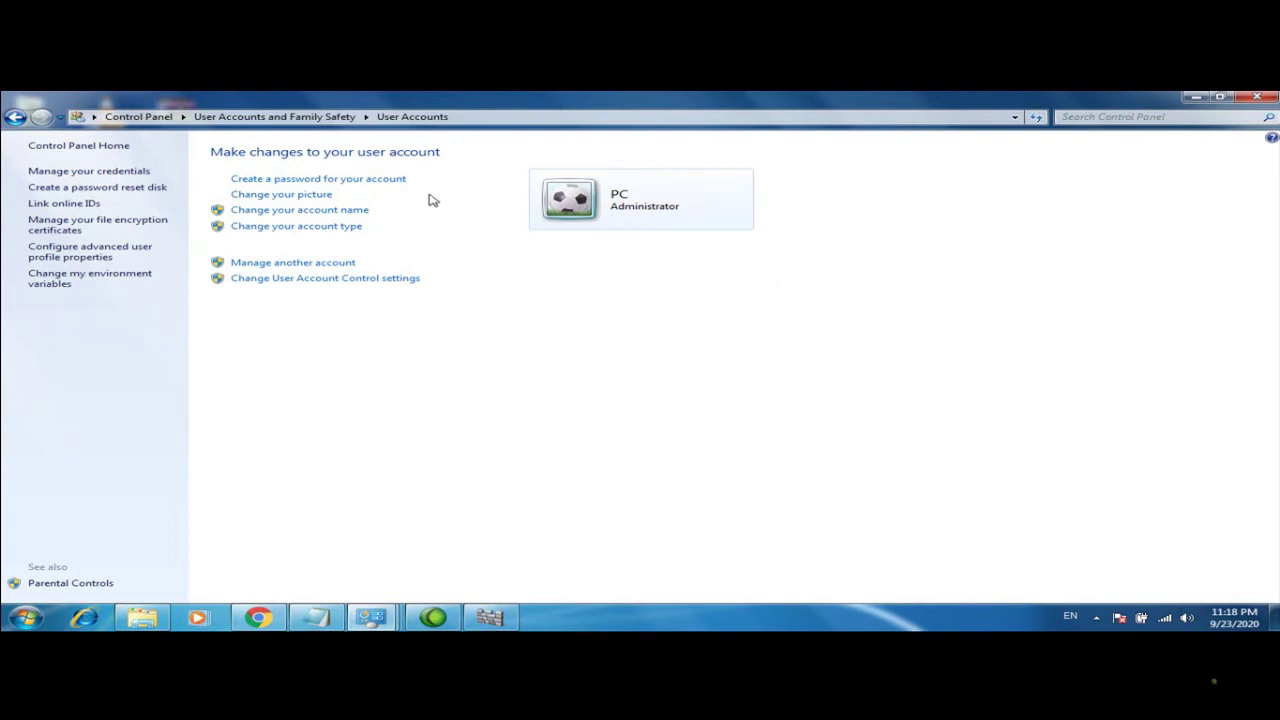
pyautogui.click(333, 228)
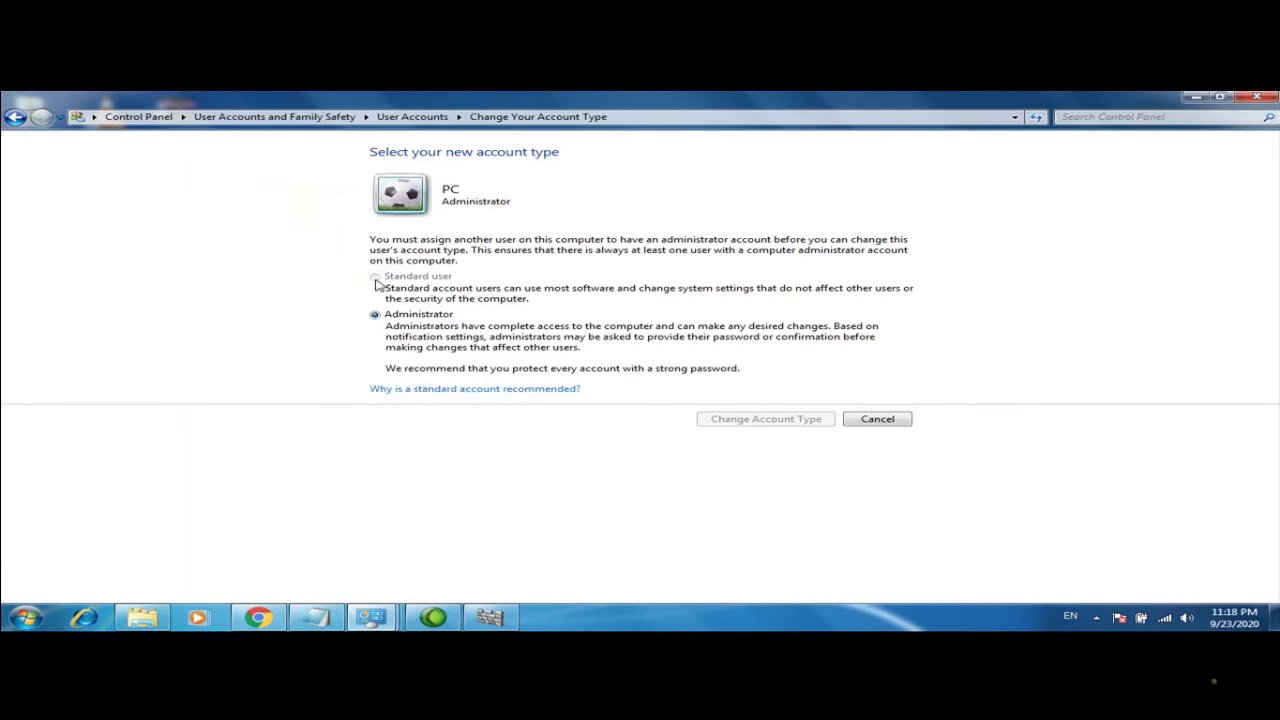
# Read the help topic on why a standard account is recommended, then go back to User Accounts
pyautogui.click(415, 396)
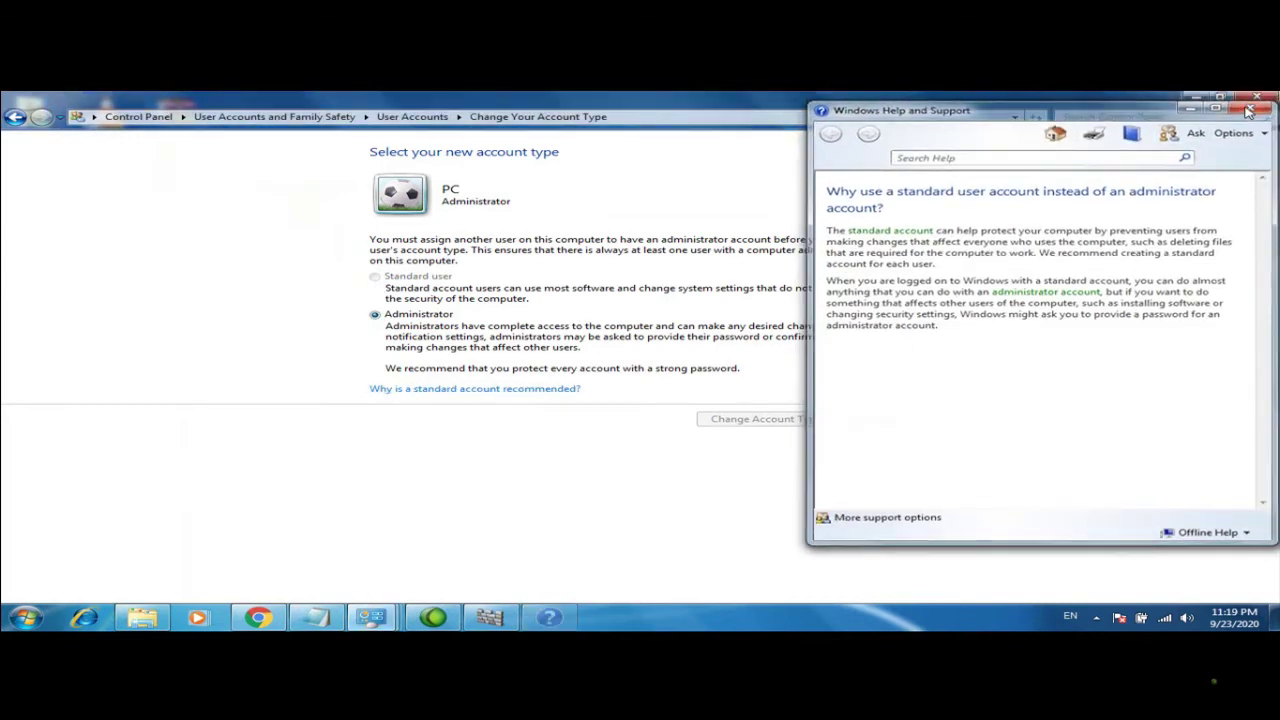
pyautogui.click(1252, 106)
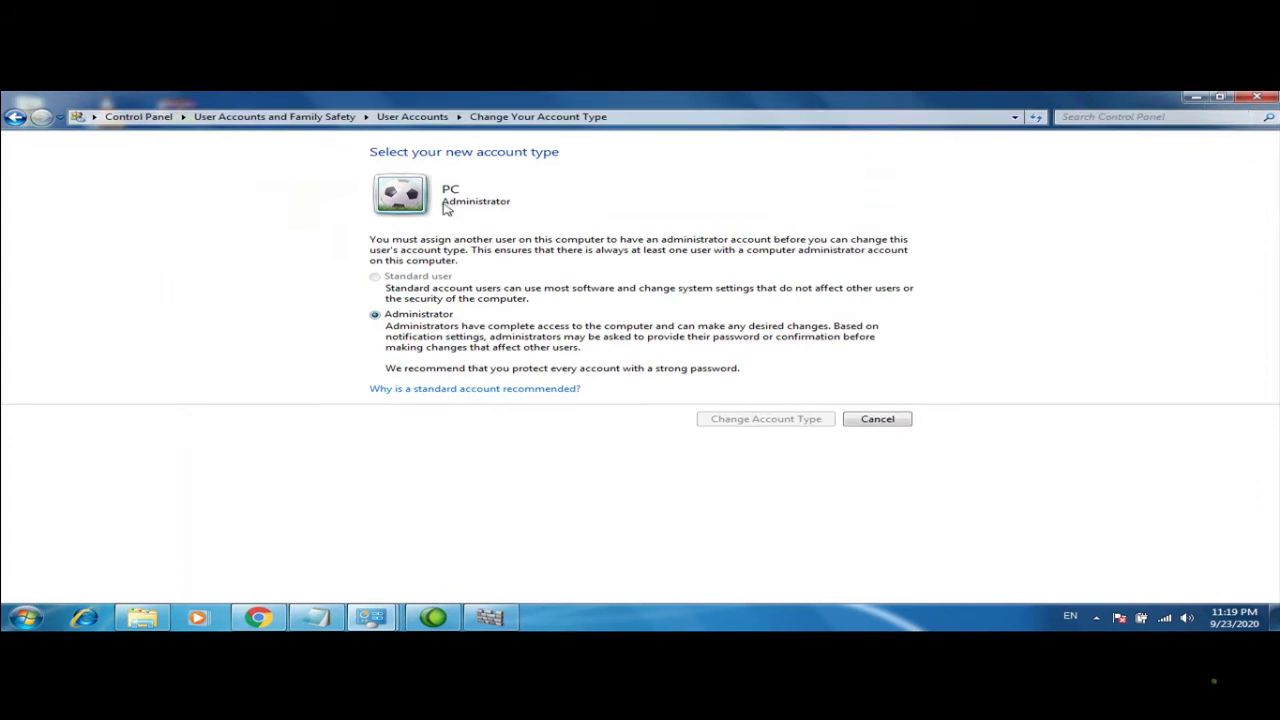
pyautogui.click(15, 117)
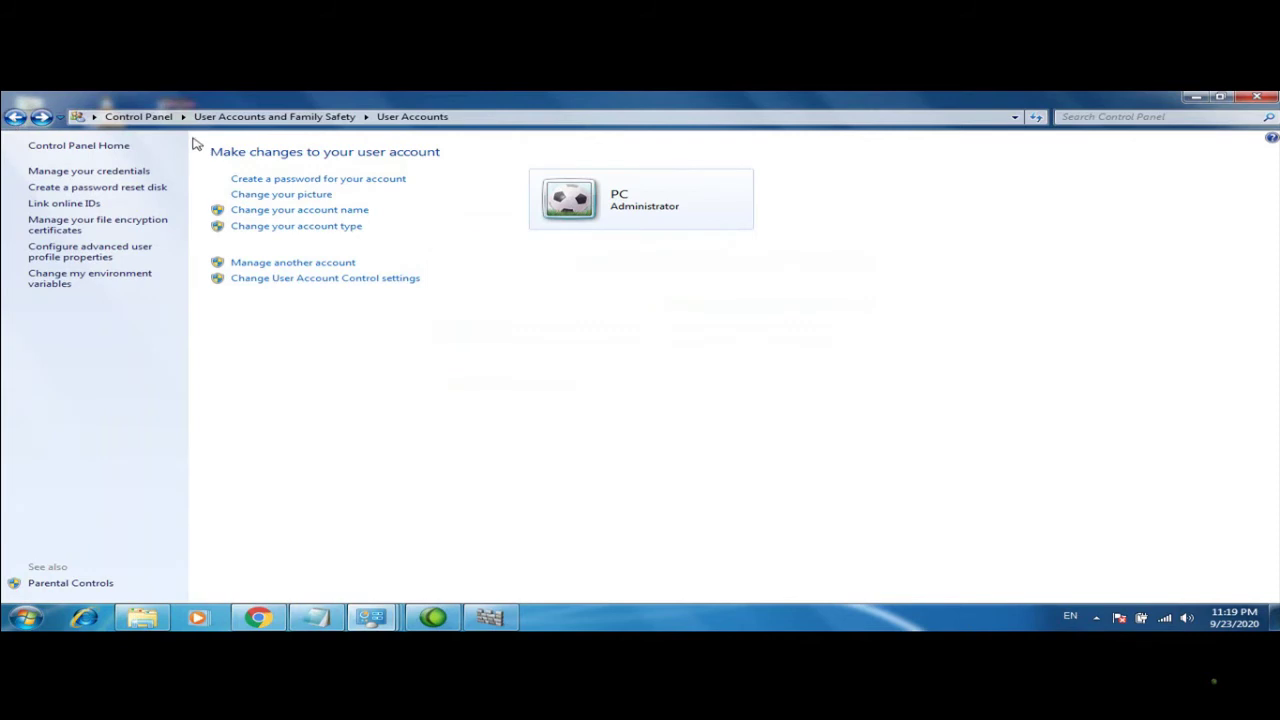
# Open the list of all accounts on the computer and start a new account
pyautogui.click(300, 266)
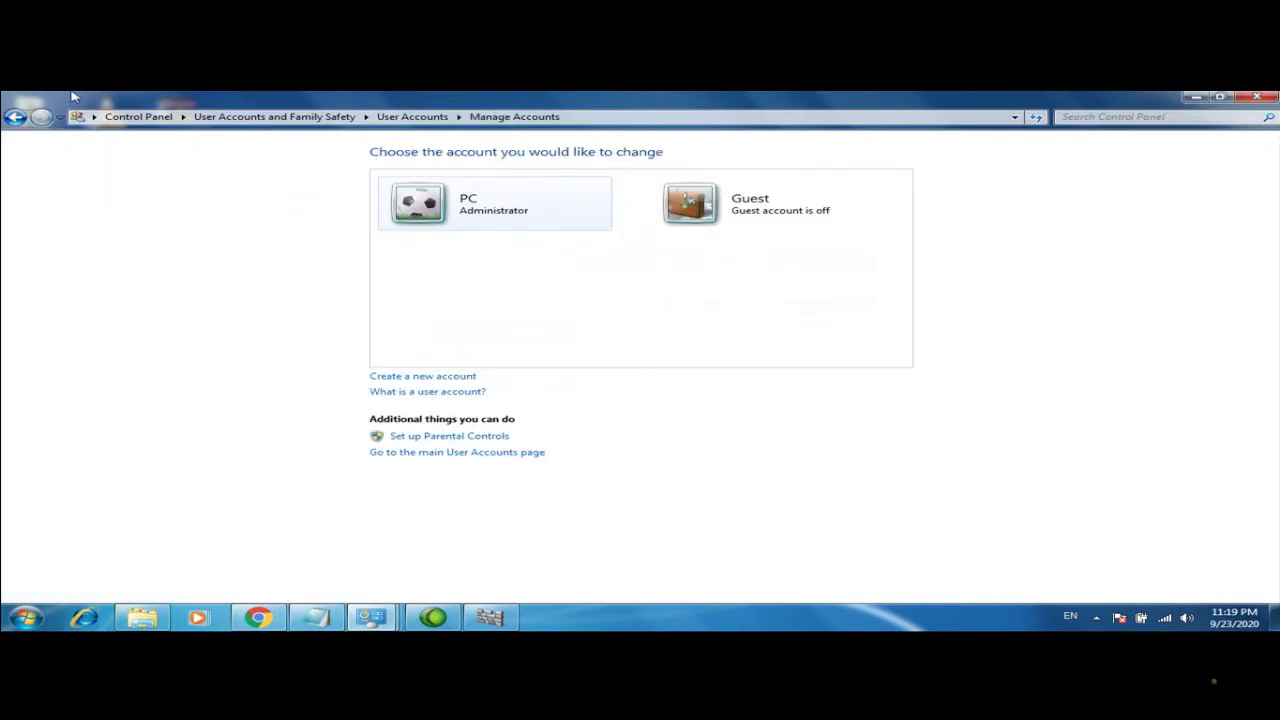
pyautogui.click(13, 117)
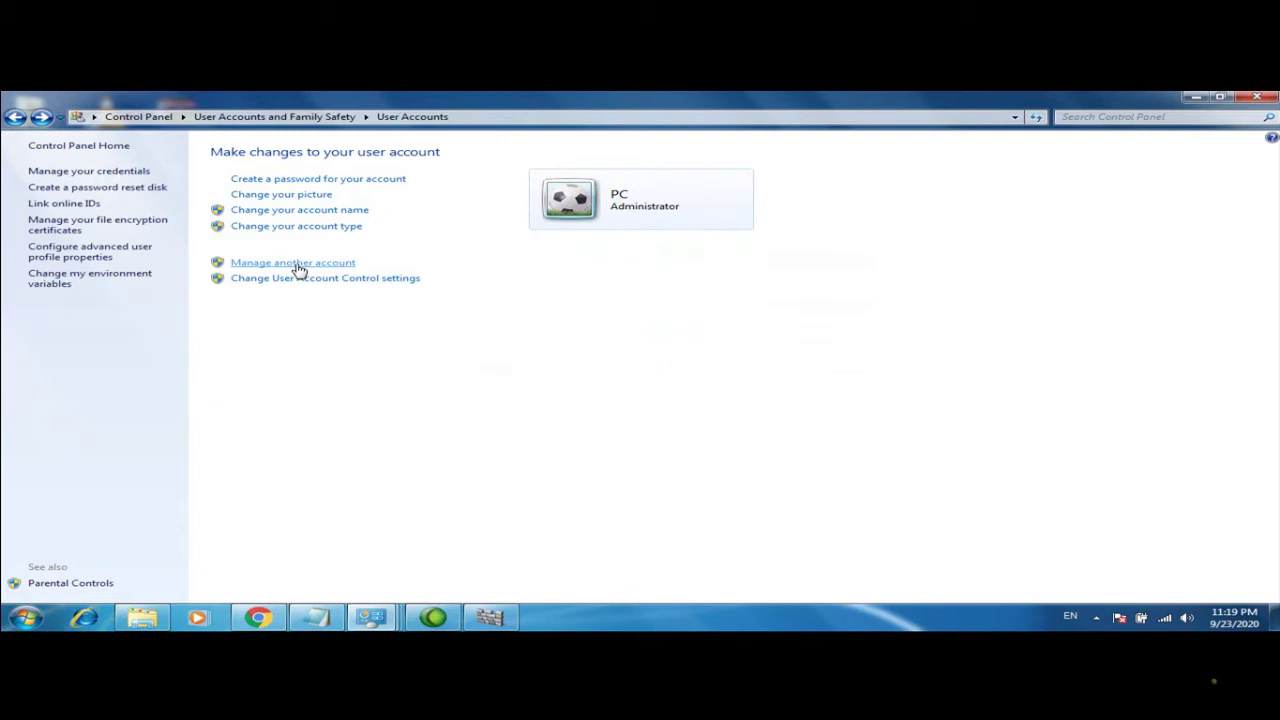
pyautogui.click(296, 263)
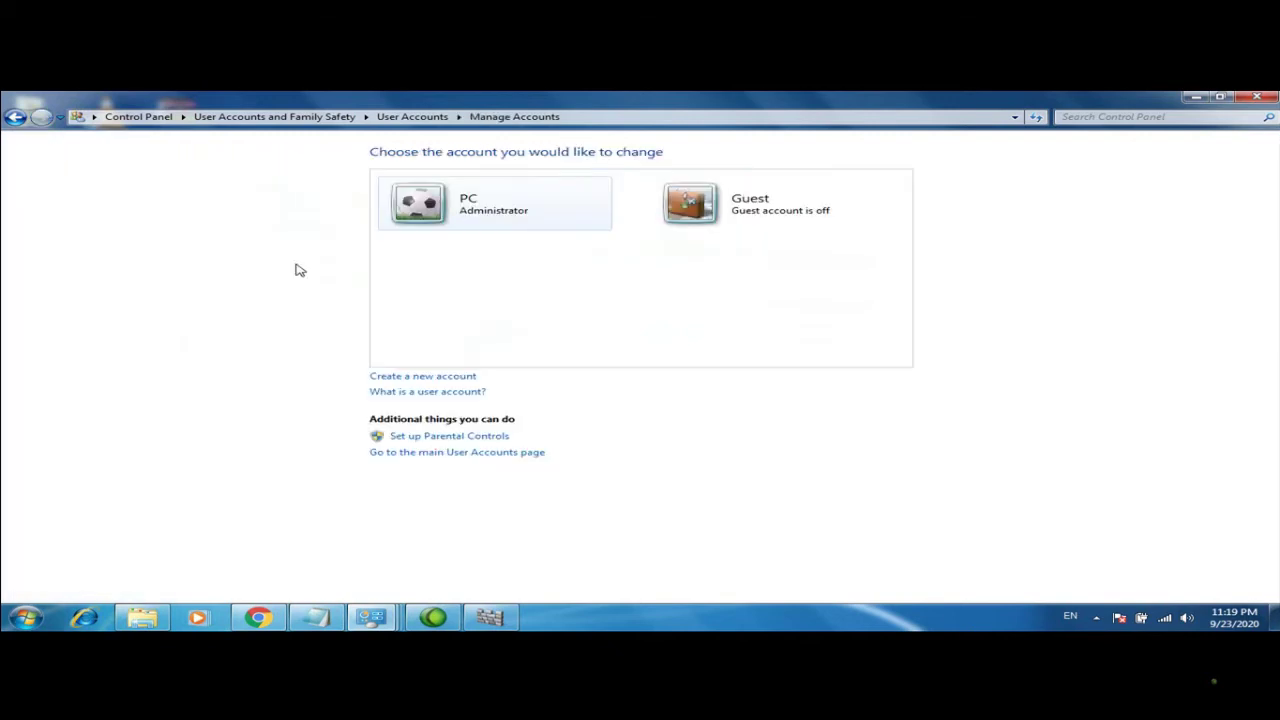
pyautogui.click(449, 376)
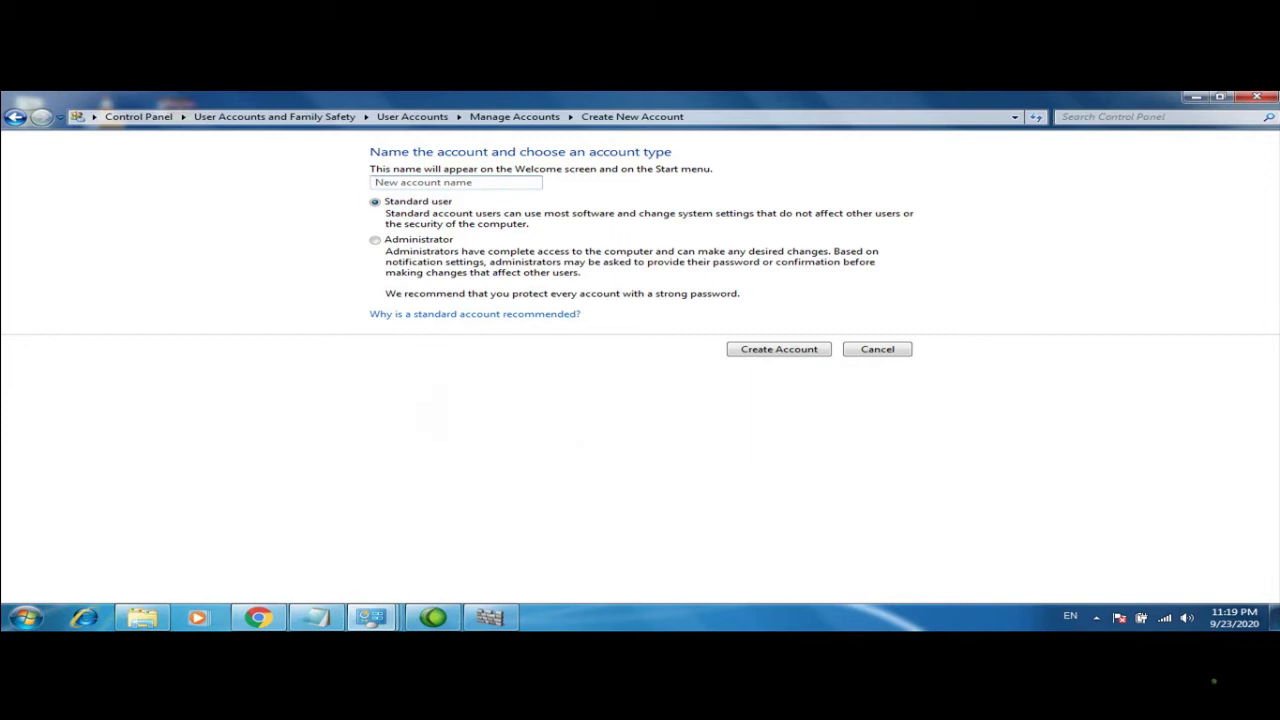
# Create a Standard user account with the owner's name, then start another new account
pyautogui.write('Eng')
pyautogui.hotkey('alt', 'shift')
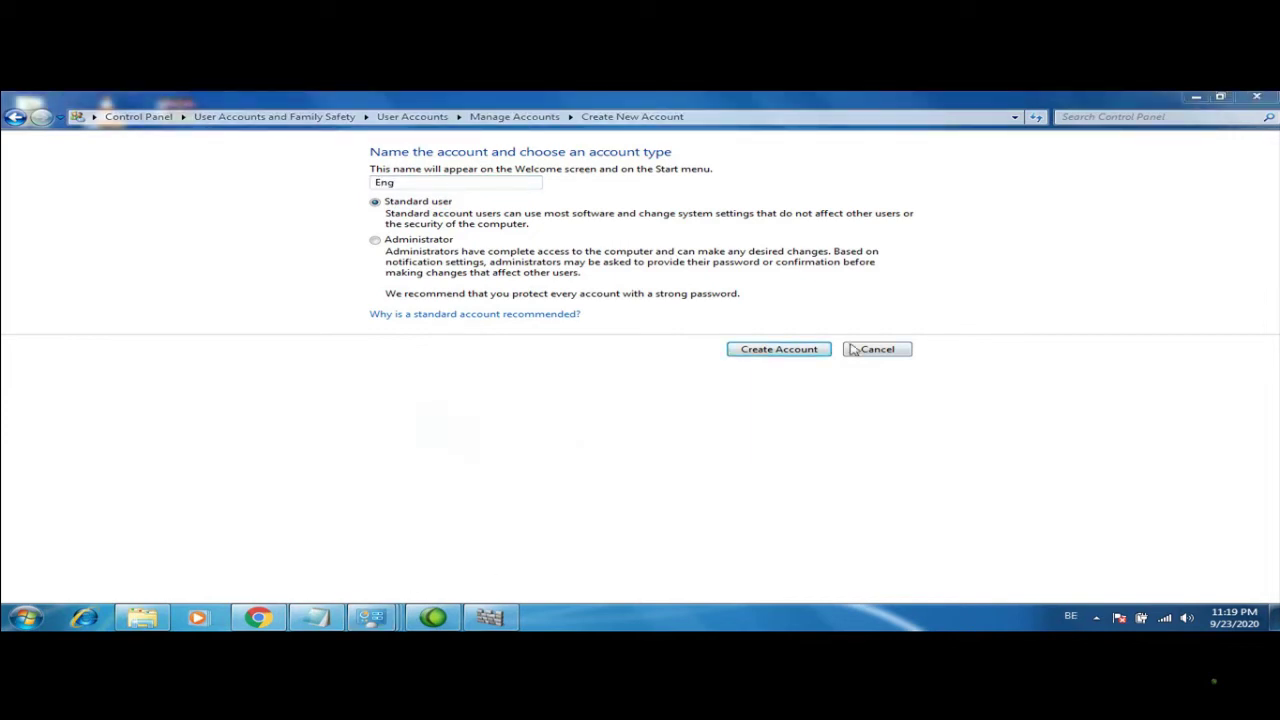
pyautogui.hotkey('alt', 'shift')
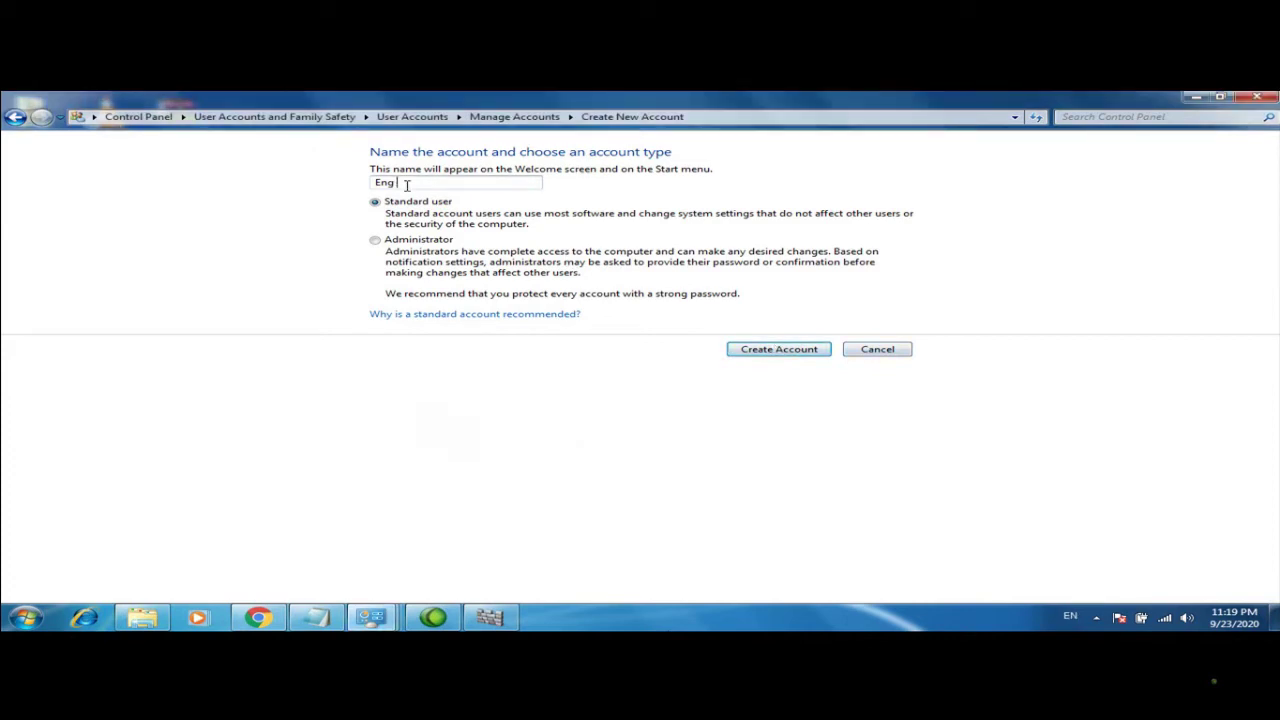
pyautogui.write('Amin')
pyautogui.click(774, 352)
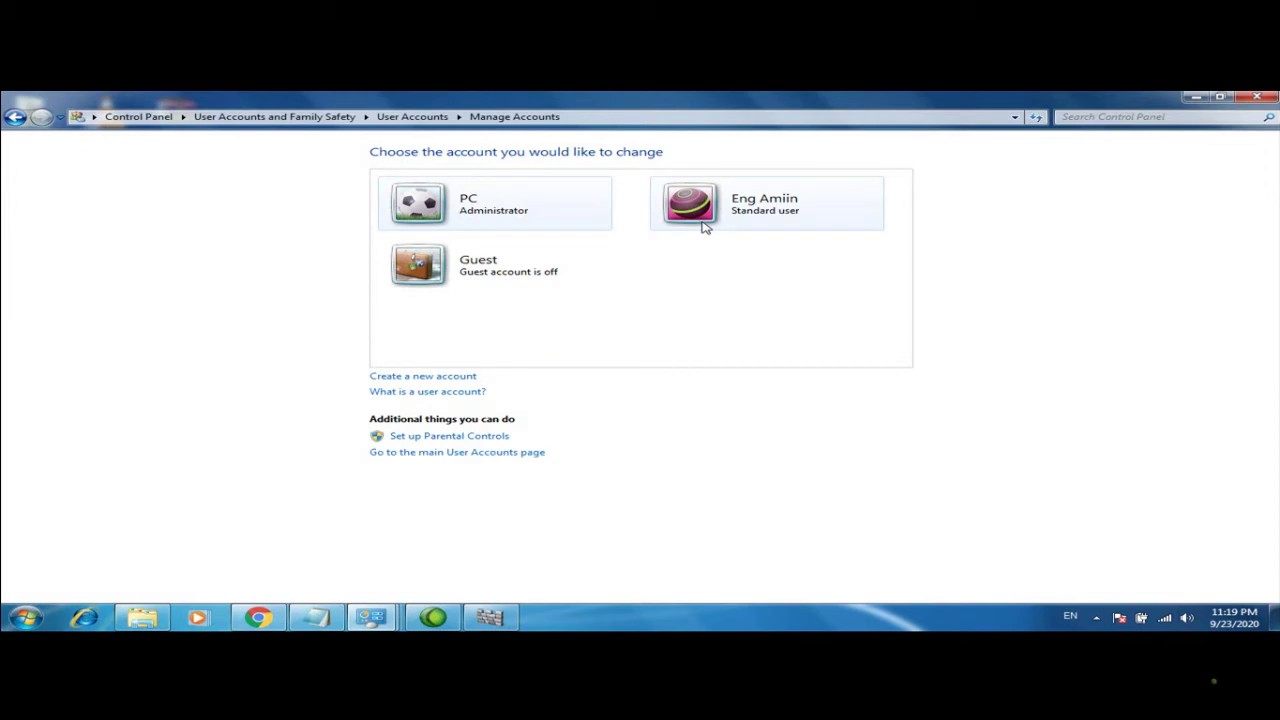
pyautogui.click(403, 378)
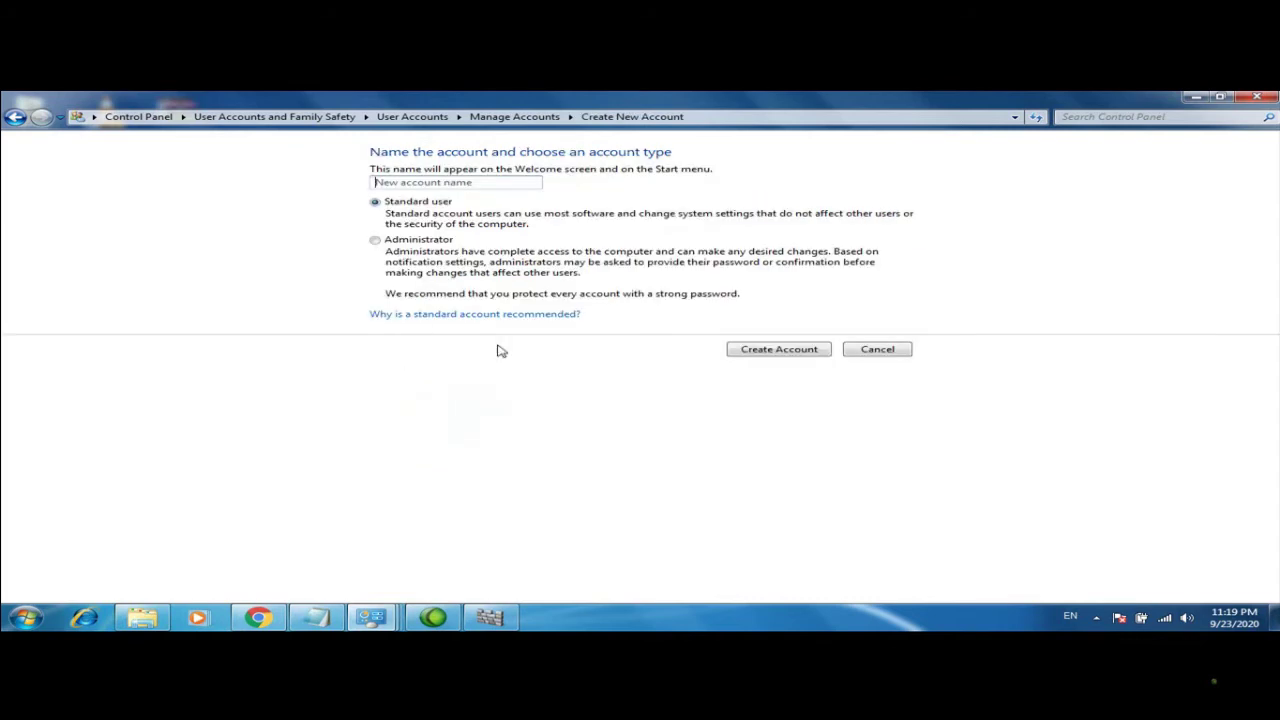
# Leave the second account form and open the new standard user's Change an Account page
pyautogui.click(15, 116)
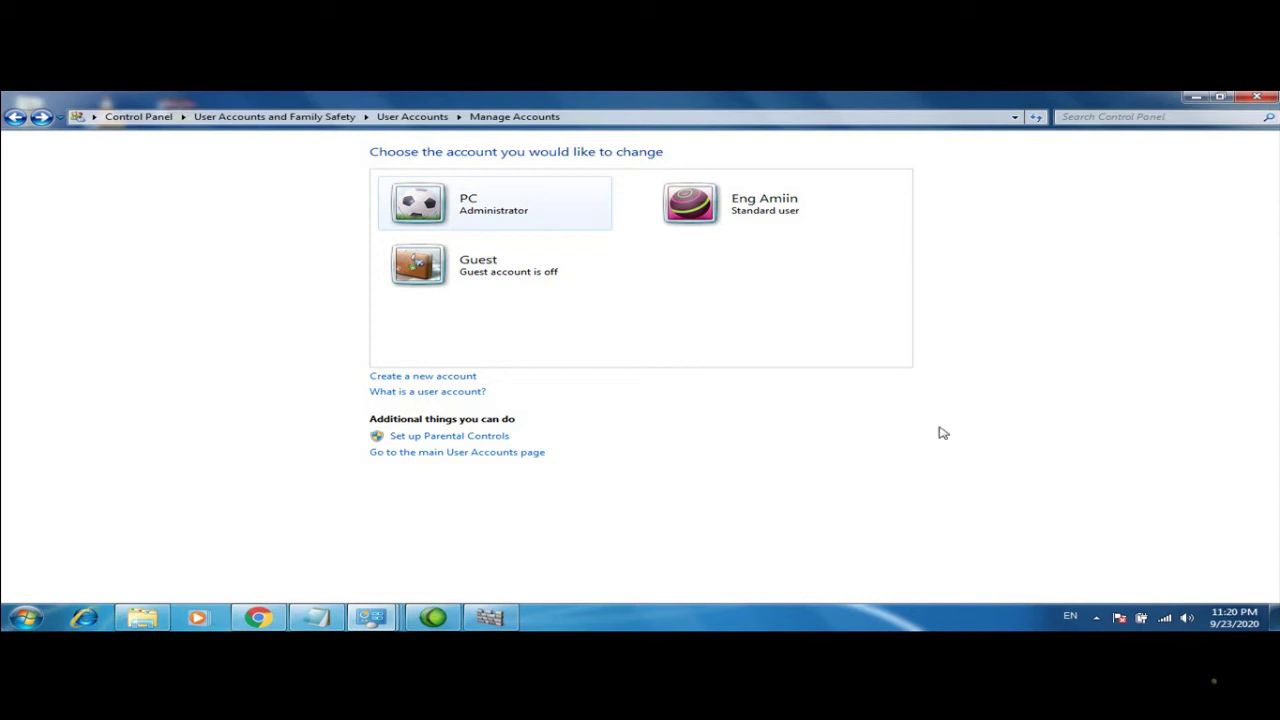
pyautogui.click(704, 194)
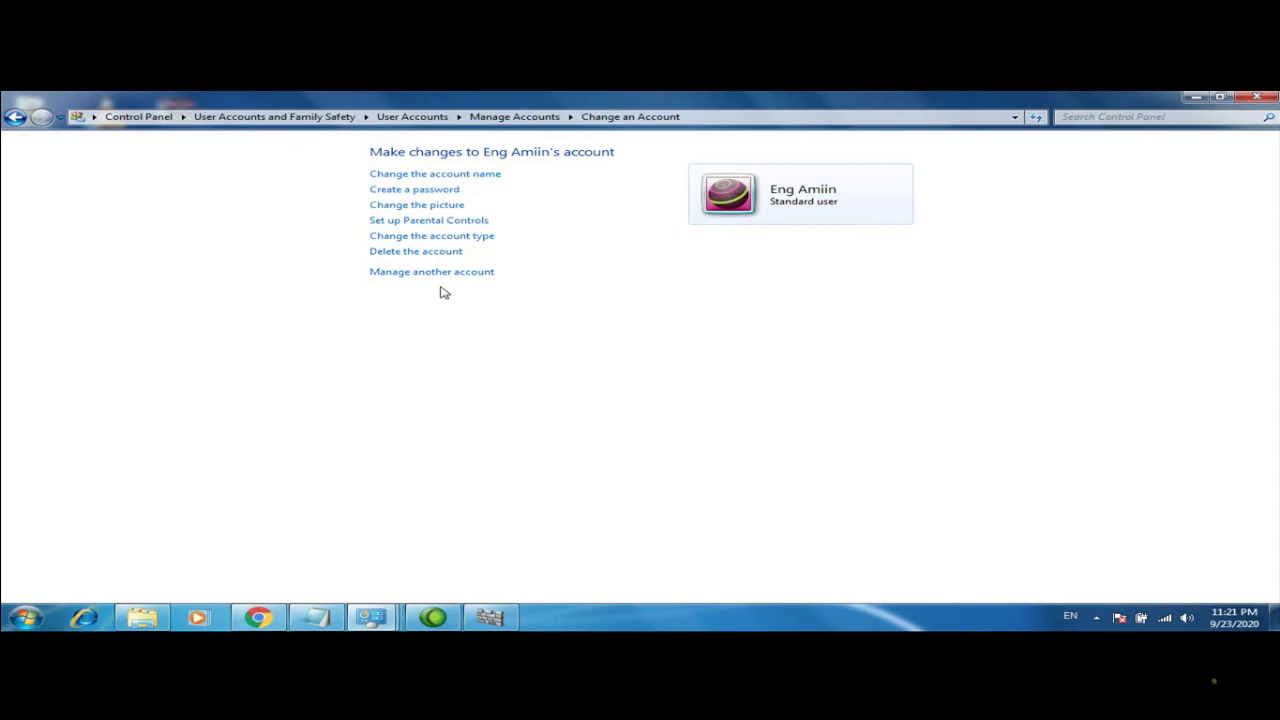
# Delete the new standard user account together with its files
pyautogui.click(428, 252)
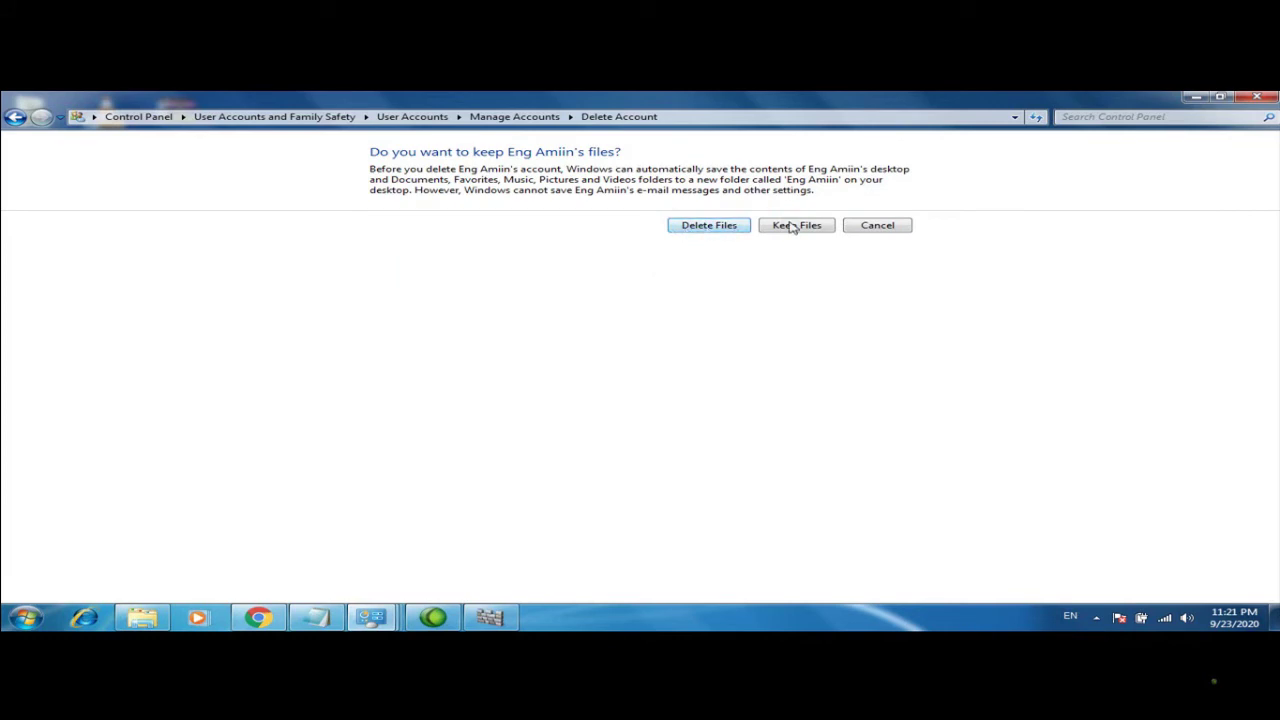
pyautogui.click(690, 228)
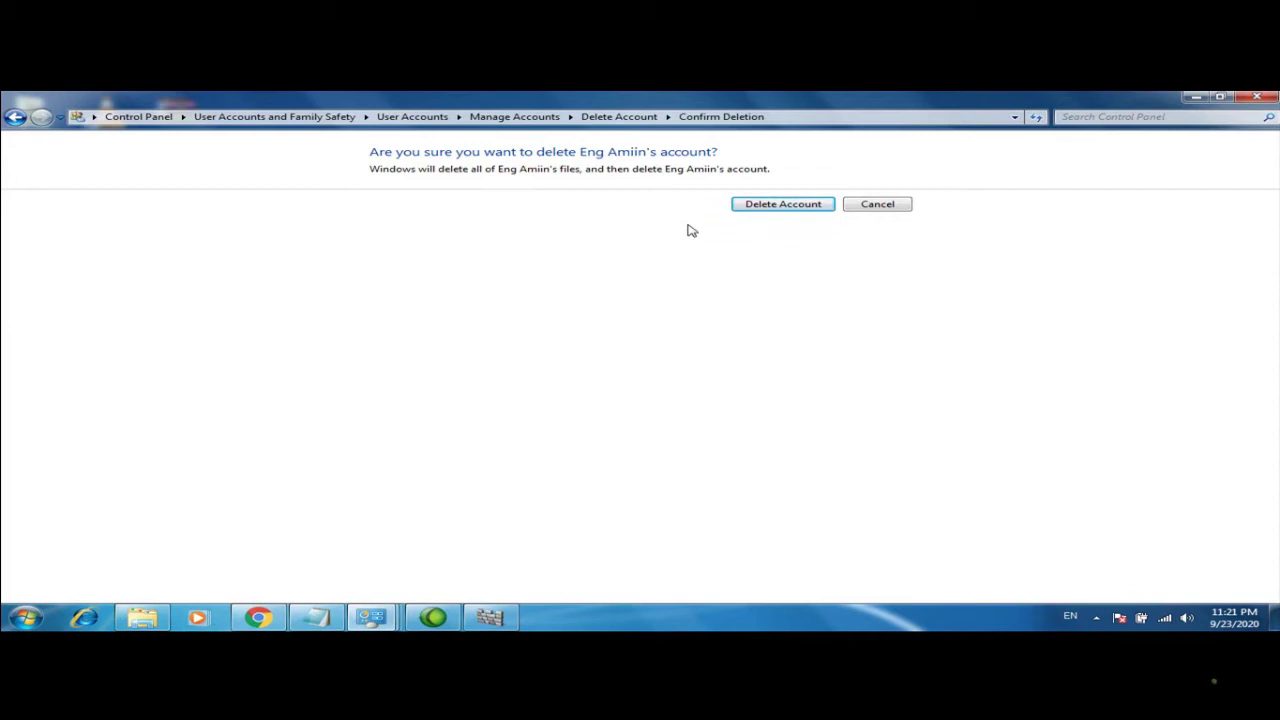
pyautogui.click(797, 207)
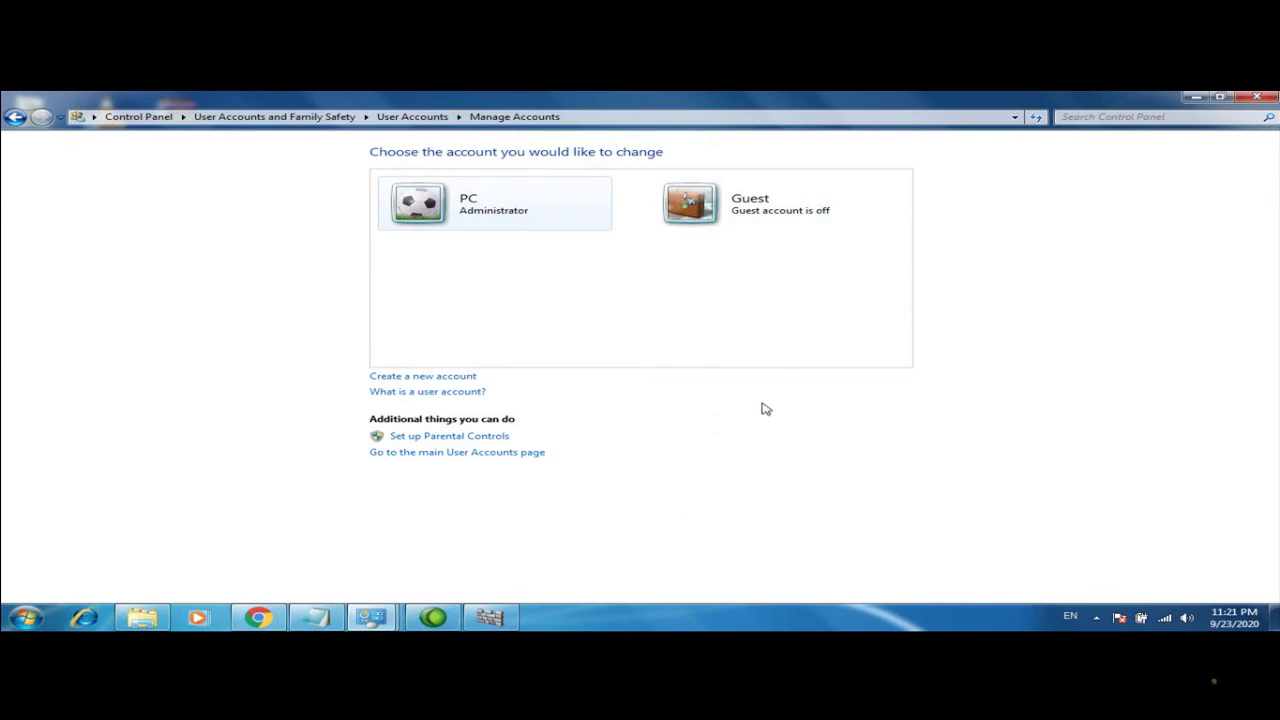
# Return to the accounts list showing only PC and Guest, and close Control Panel
pyautogui.click(14, 117)
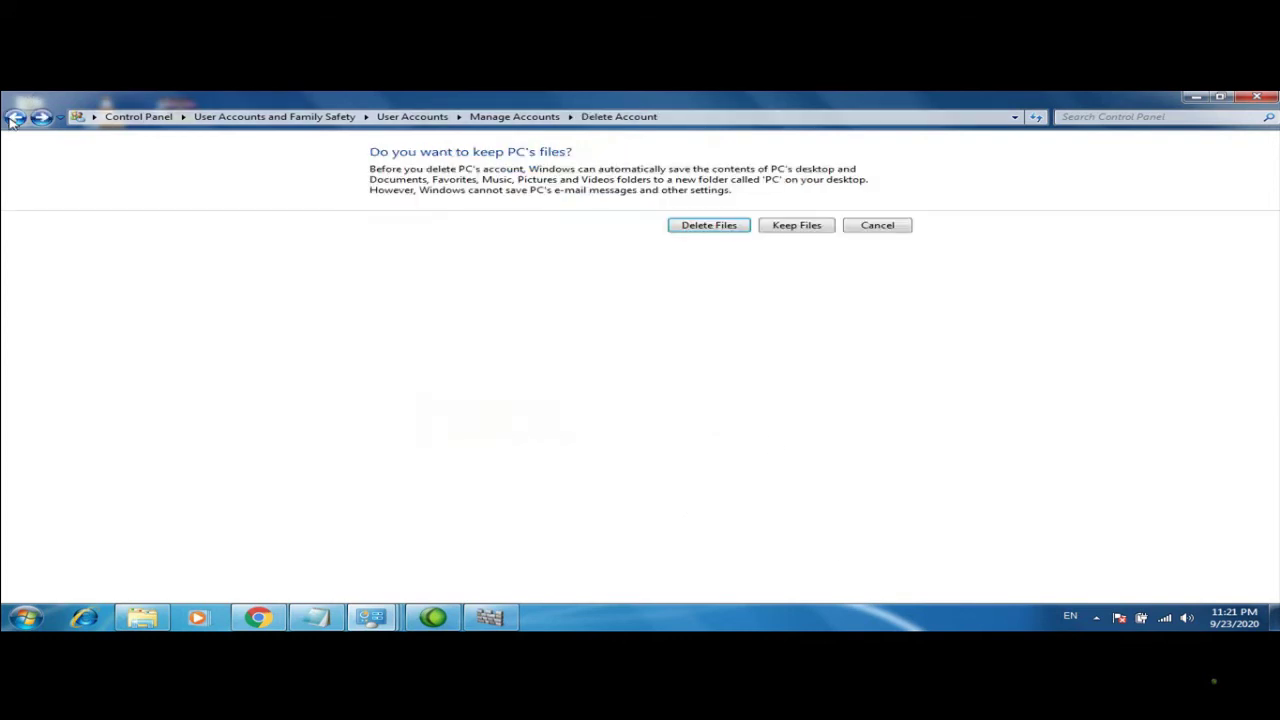
pyautogui.click(14, 117)
pyautogui.click(14, 117)
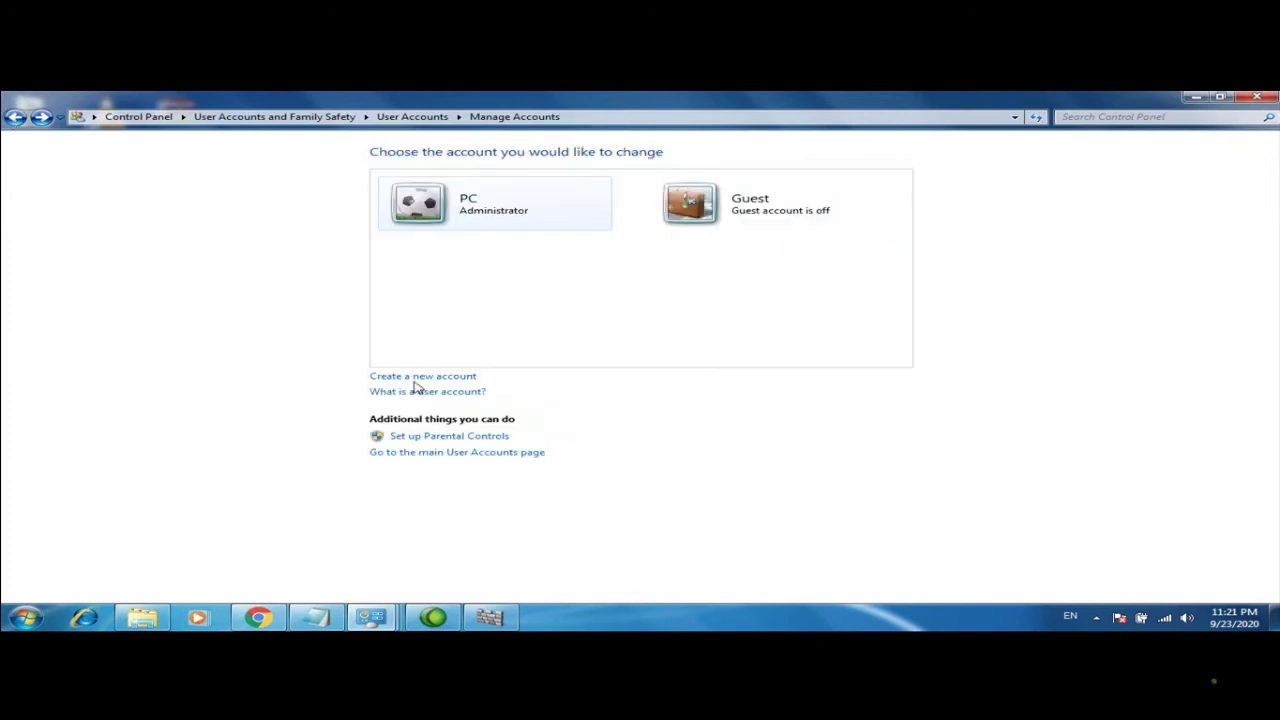
pyautogui.click(1257, 97)
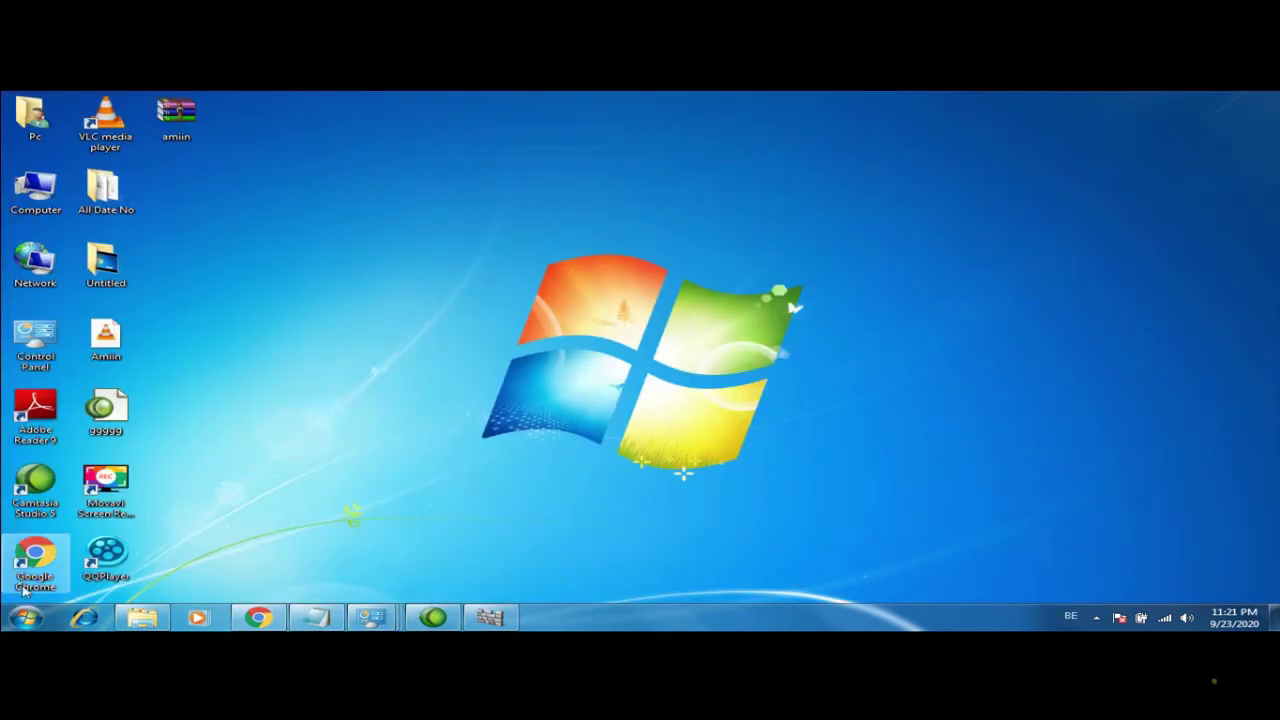
# Reopen User Accounts from the Start menu, view all accounts, then close the window
pyautogui.click(25, 617)
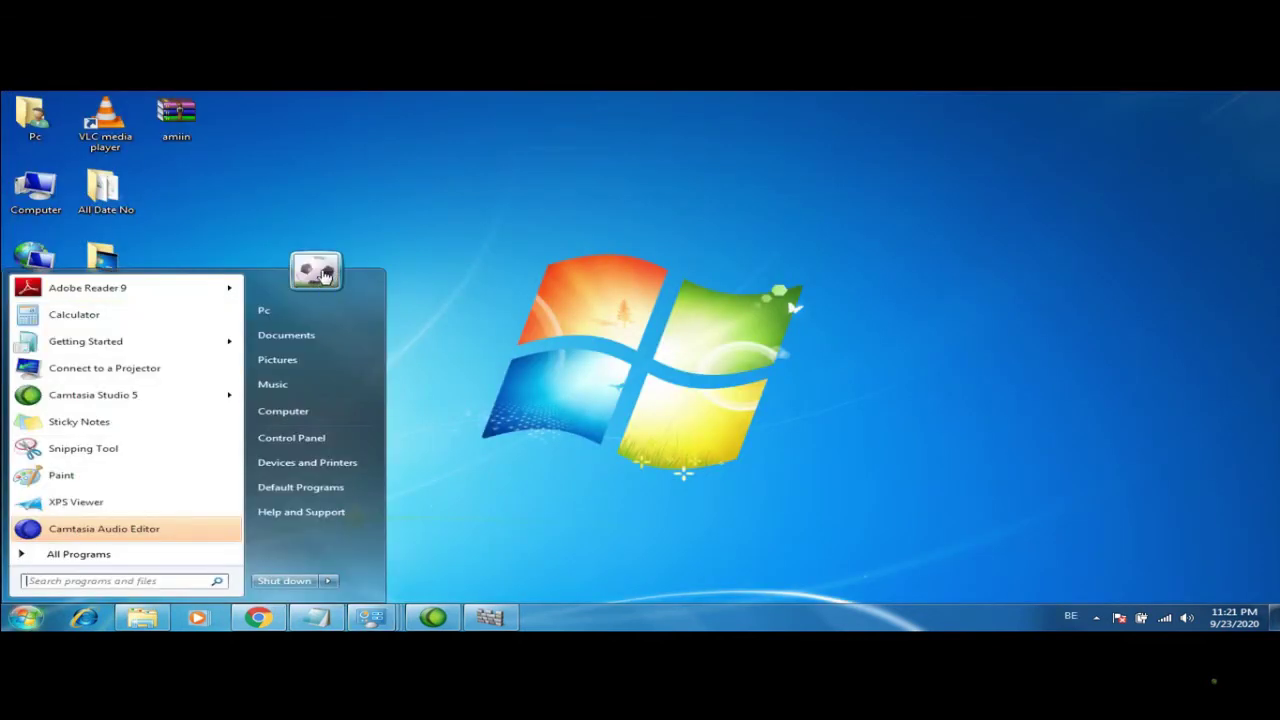
pyautogui.click(318, 274)
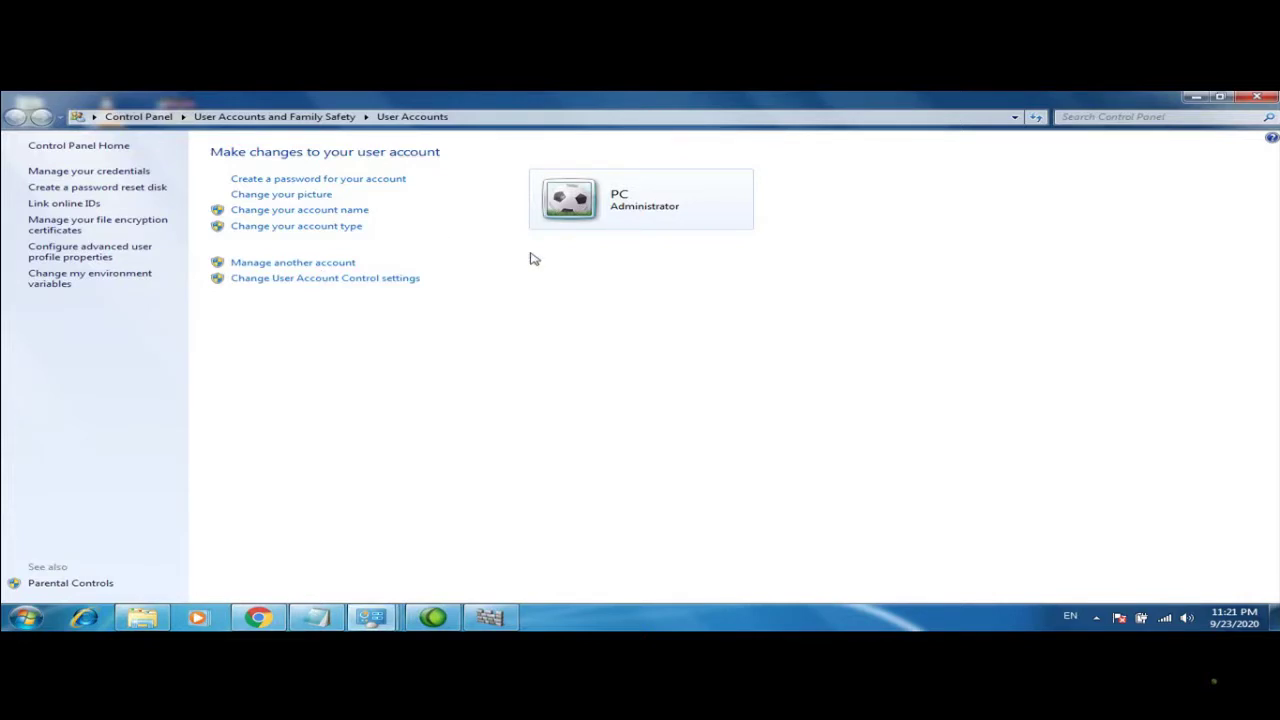
pyautogui.click(293, 263)
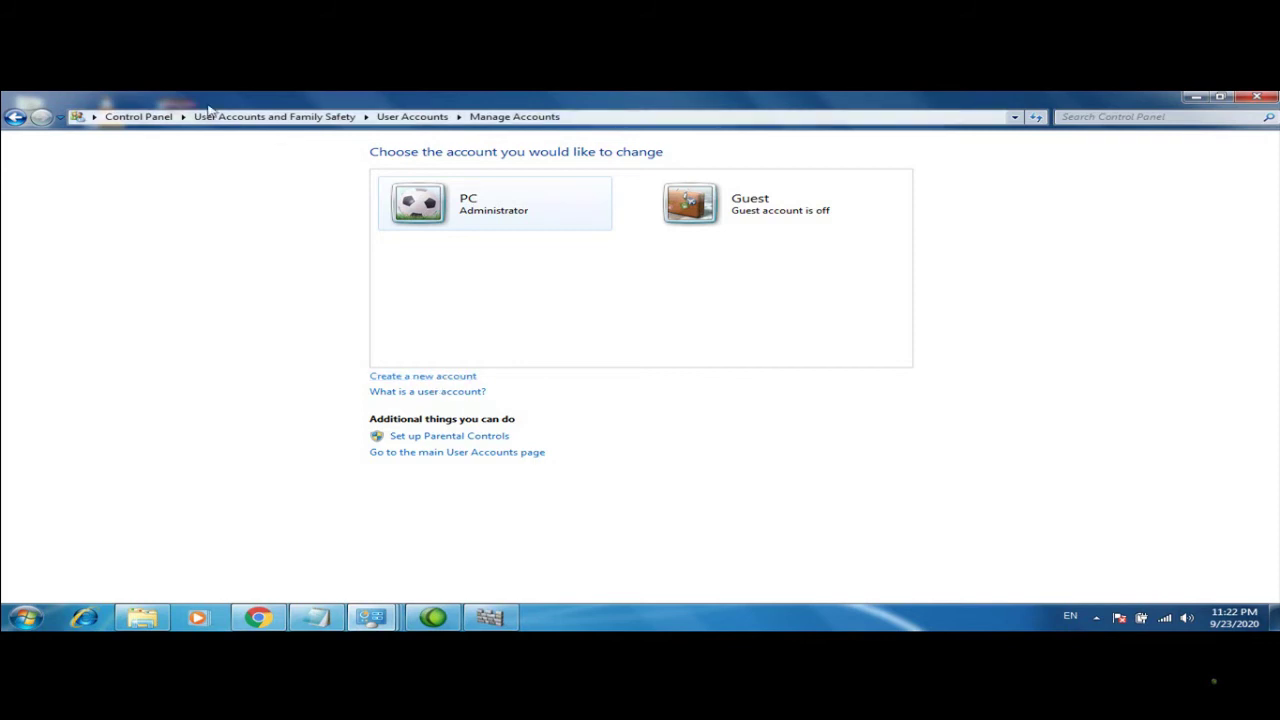
pyautogui.click(12, 117)
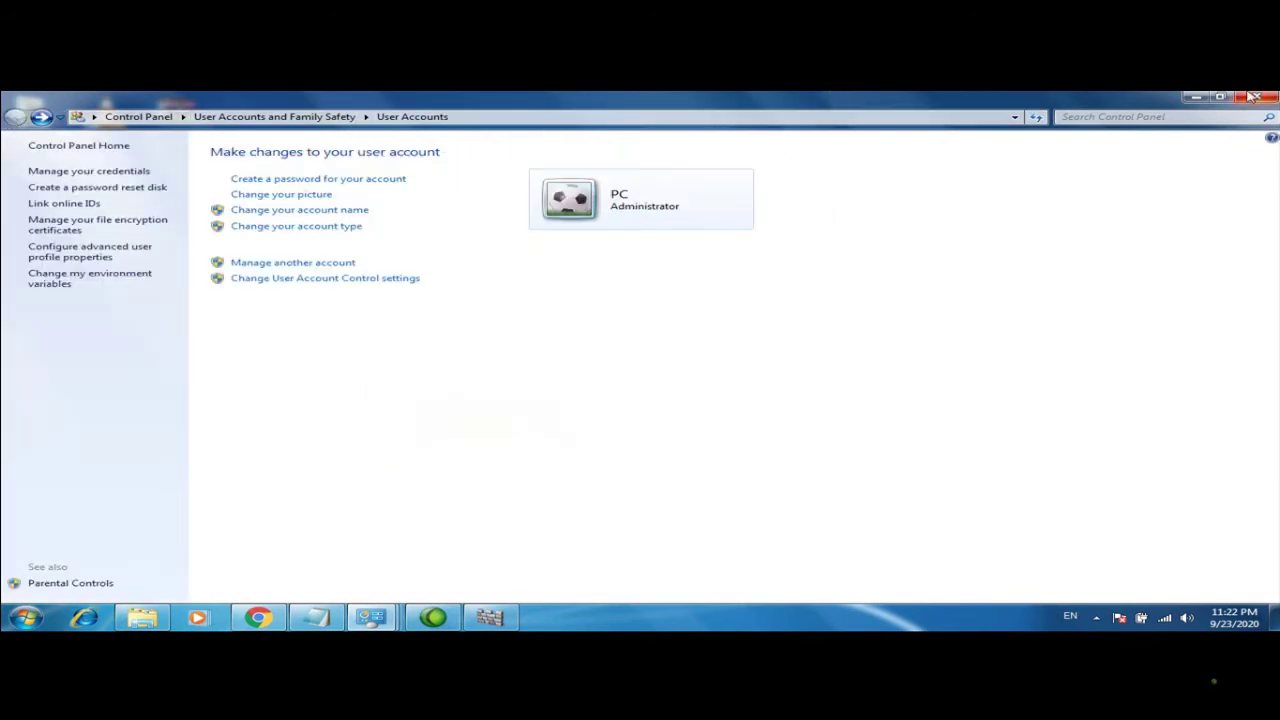
pyautogui.click(1252, 96)
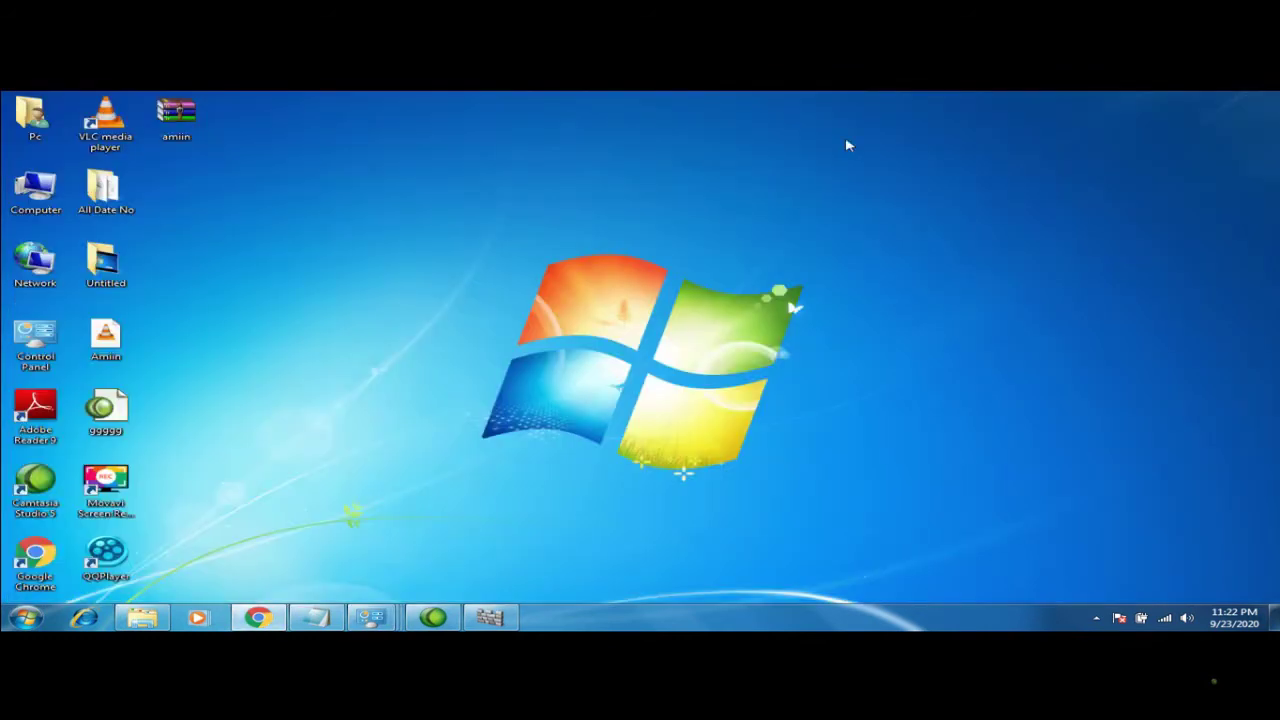
# Reopen Control Panel from the desktop and try Large icons, Small icons, then Category view
pyautogui.doubleClick(45, 320)
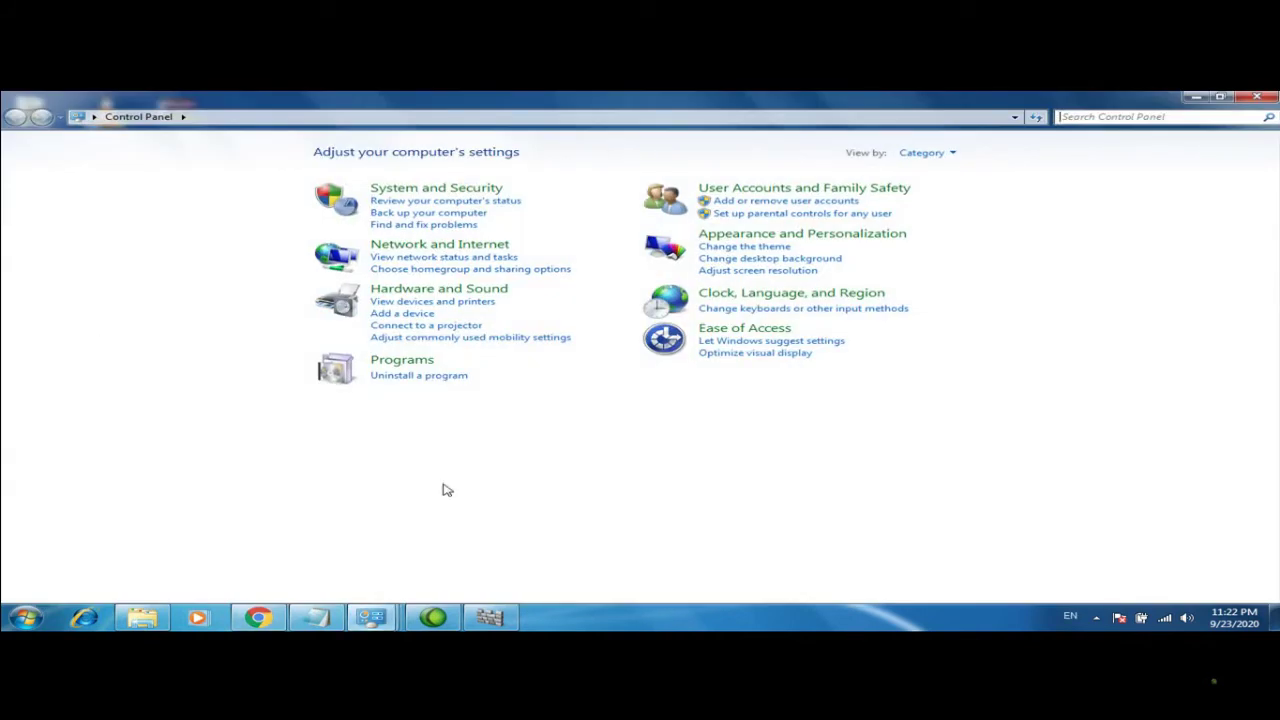
pyautogui.click(956, 158)
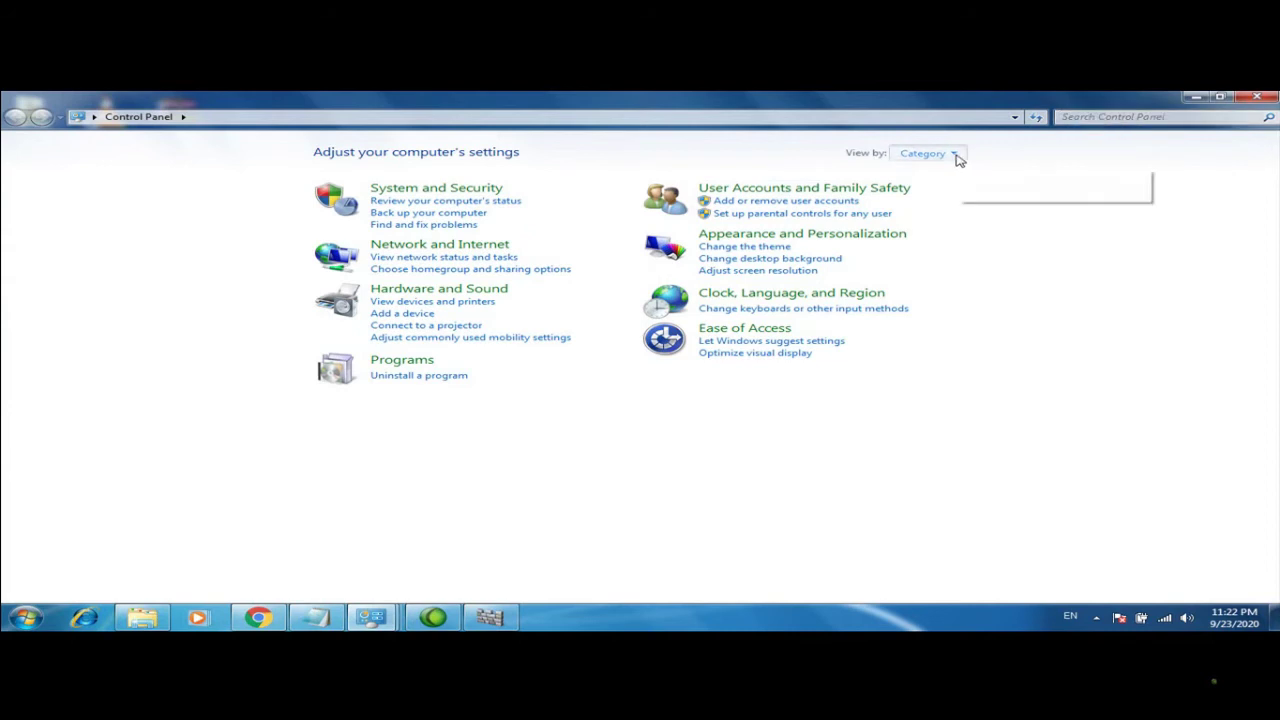
pyautogui.click(939, 194)
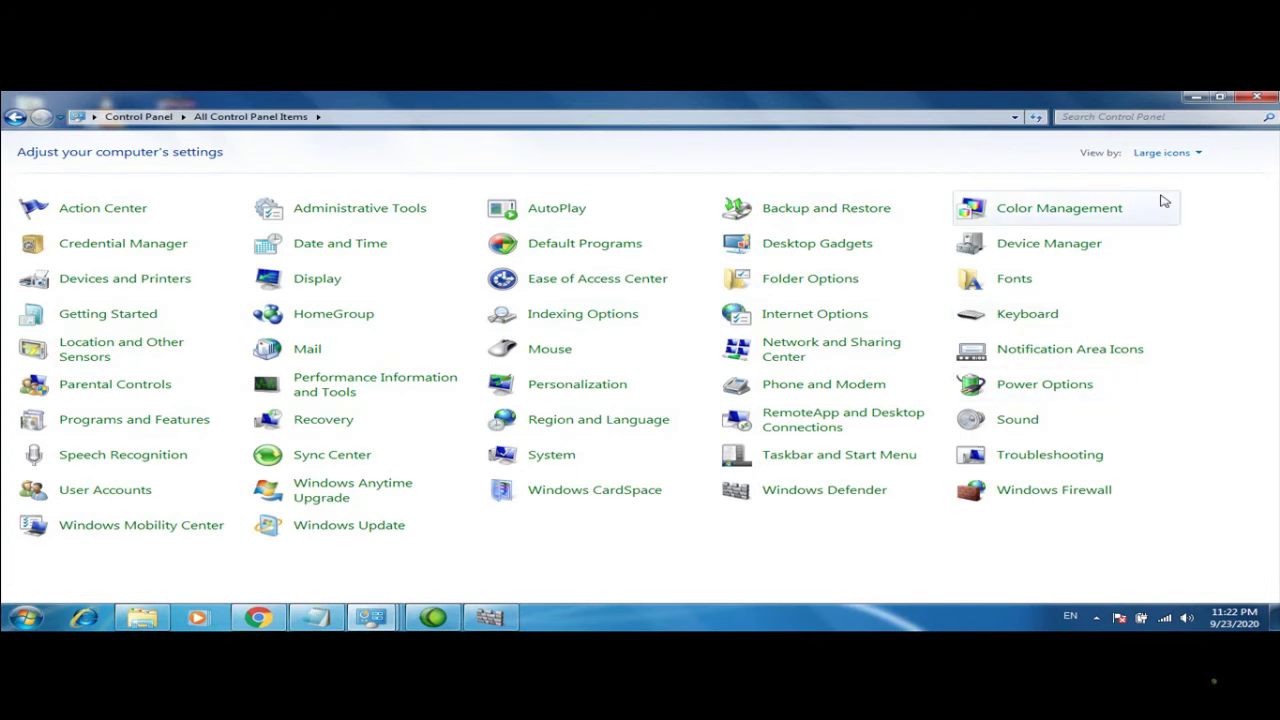
pyautogui.click(1199, 156)
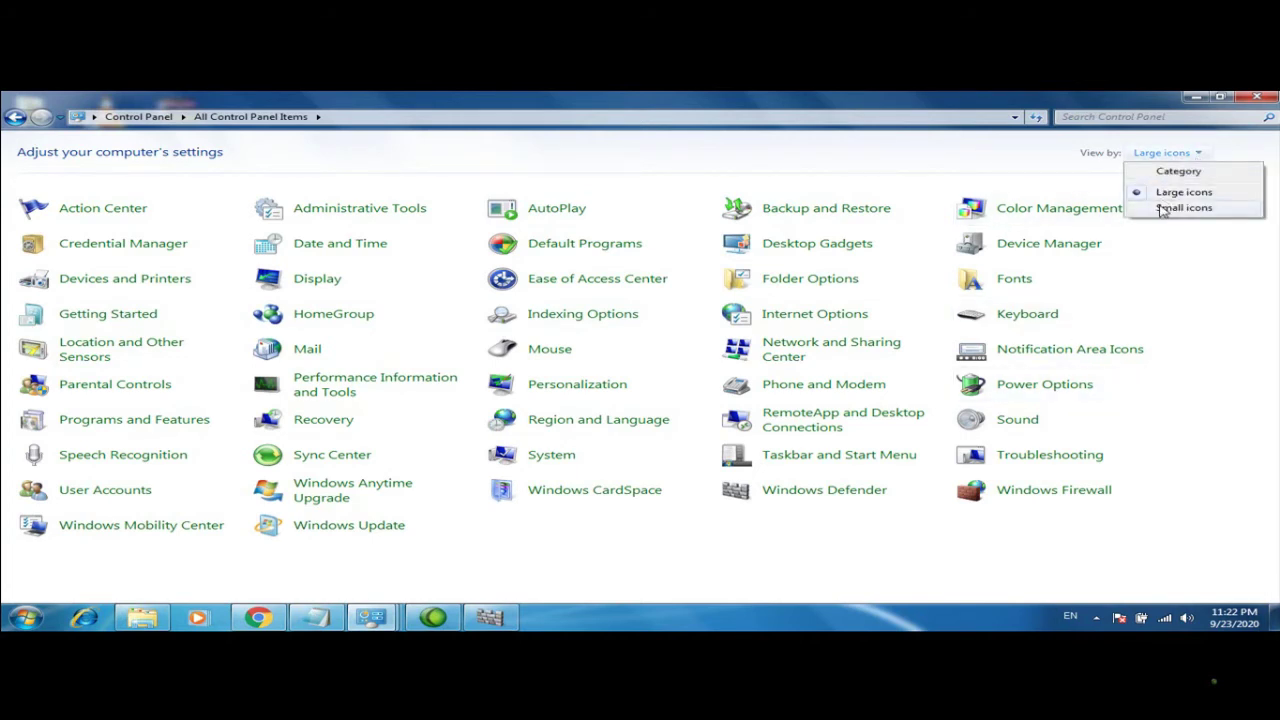
pyautogui.click(1160, 208)
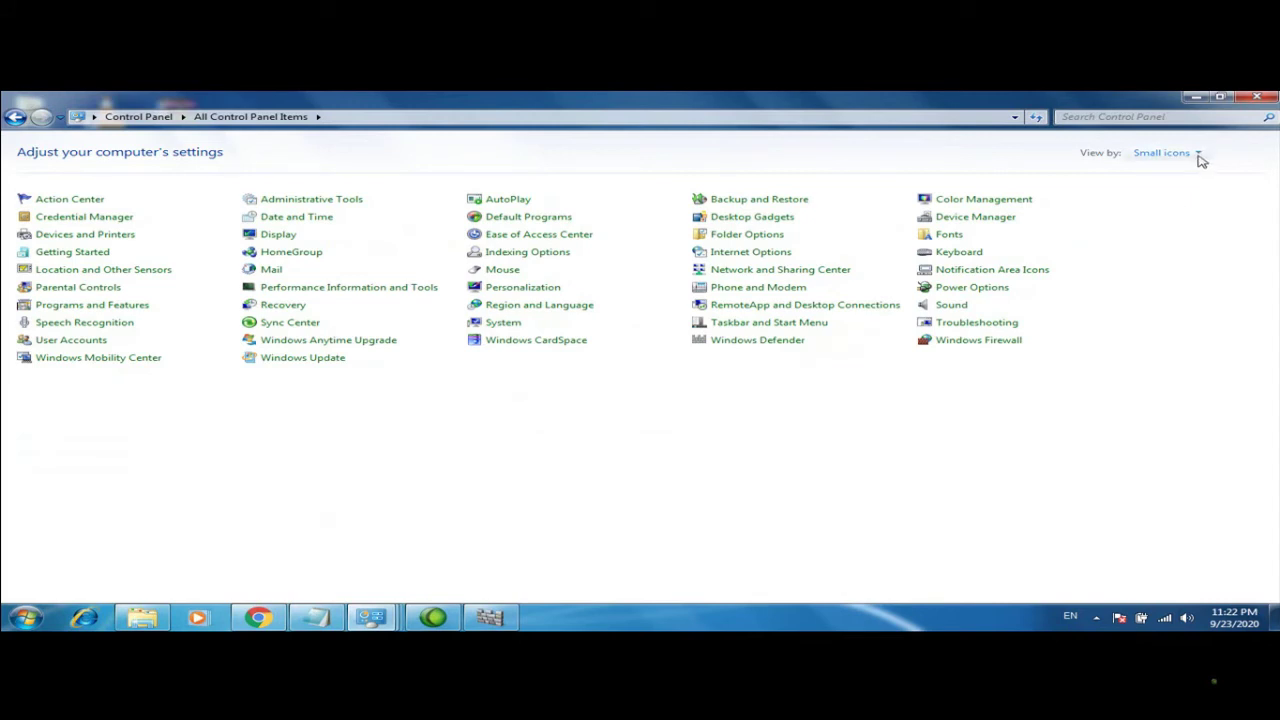
pyautogui.click(1199, 154)
pyautogui.click(1160, 175)
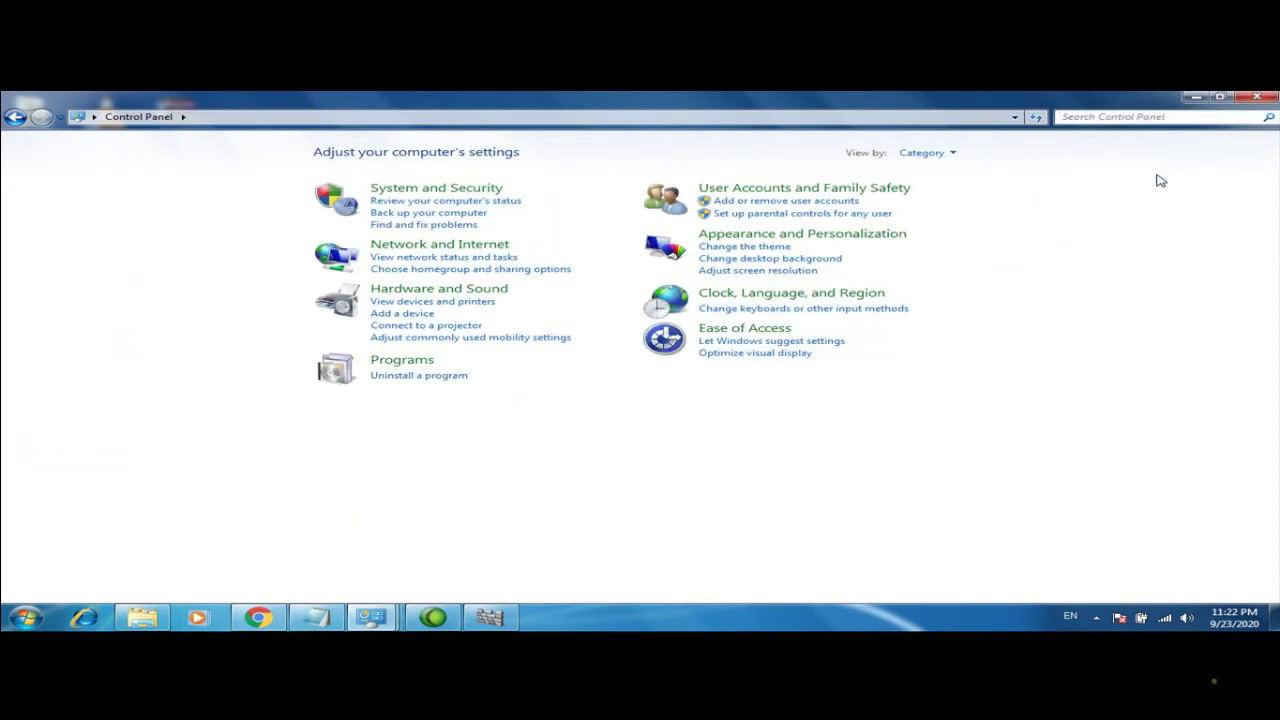
# Switch between Large icons and Category view twice more, then open System and Security
pyautogui.click(952, 158)
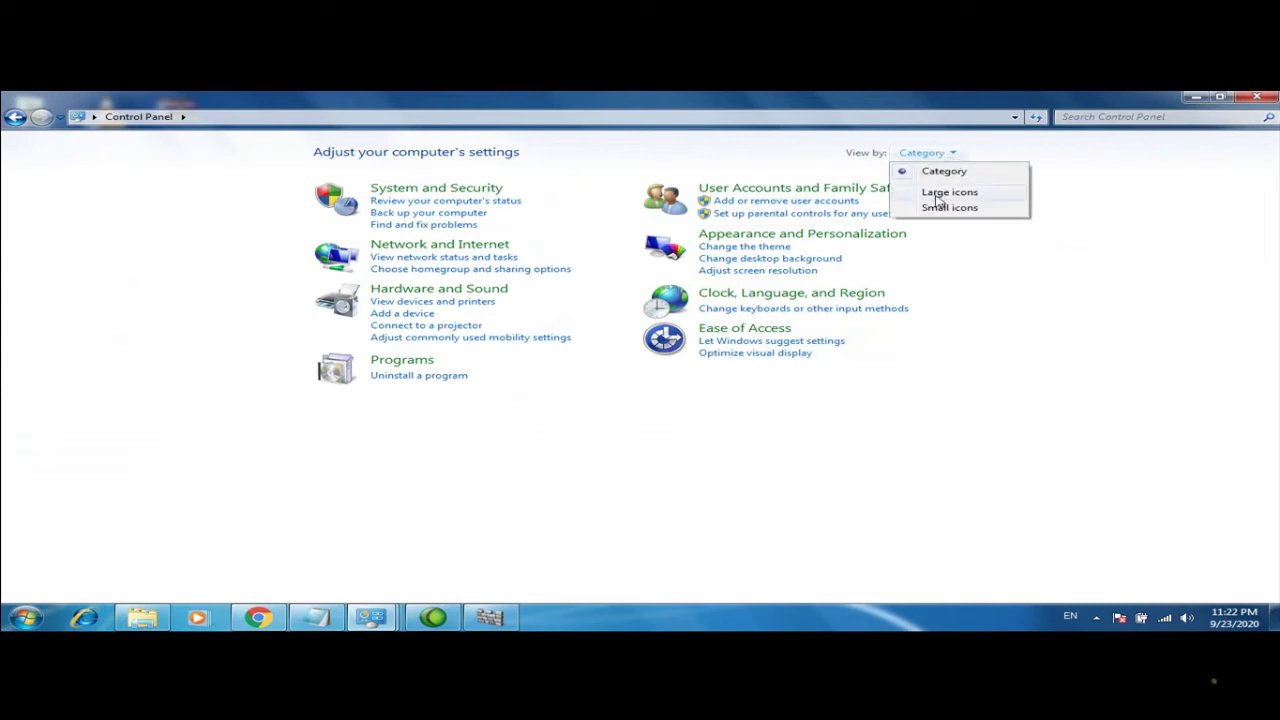
pyautogui.click(934, 192)
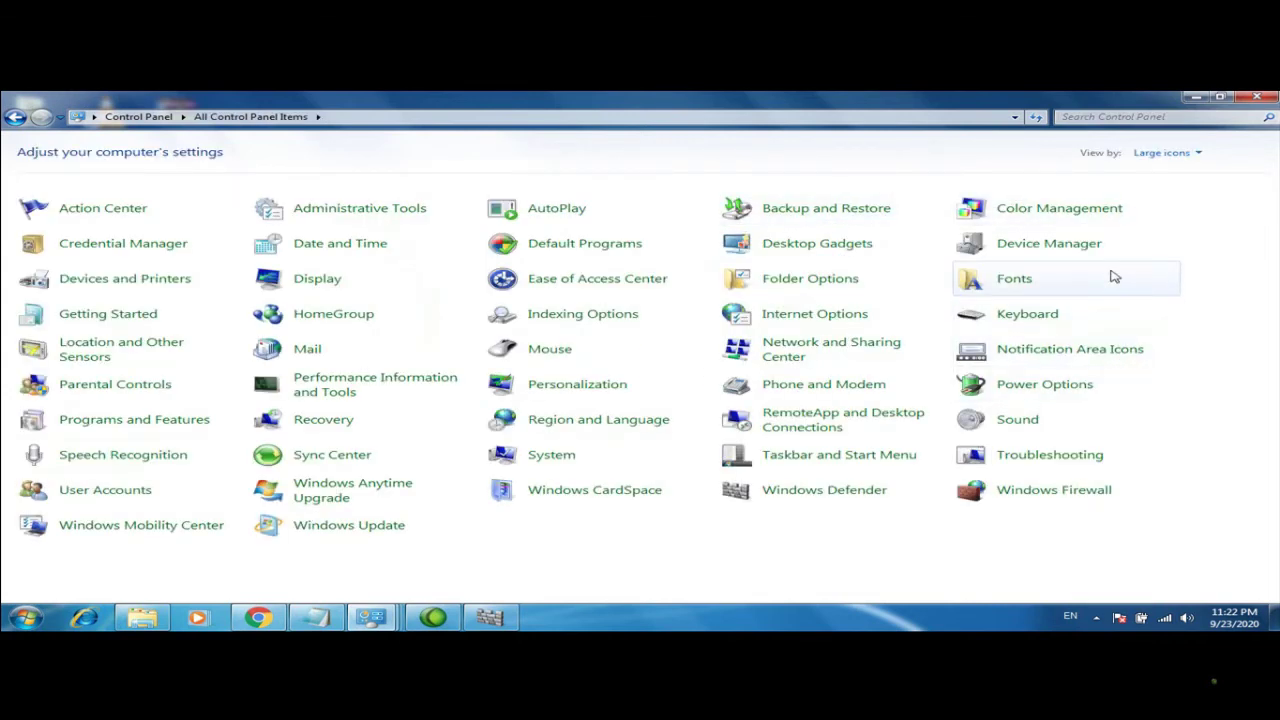
pyautogui.click(1196, 153)
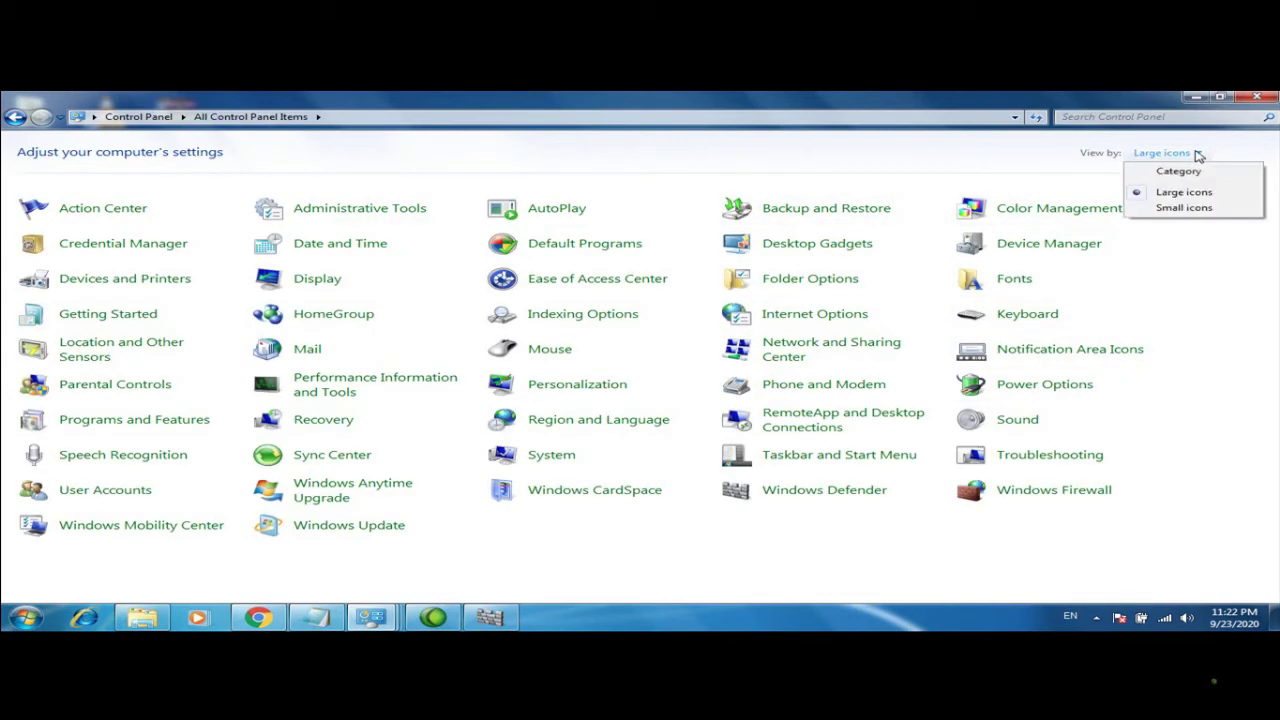
pyautogui.click(1177, 172)
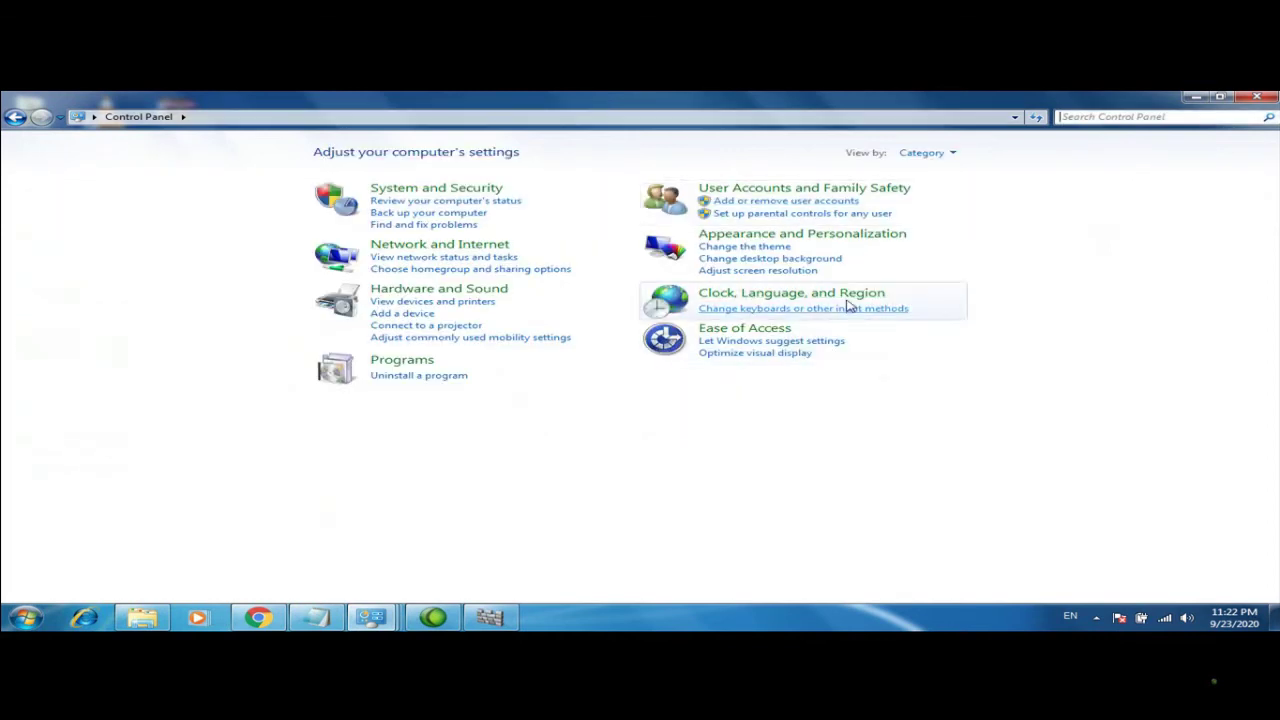
pyautogui.click(954, 153)
pyautogui.click(946, 198)
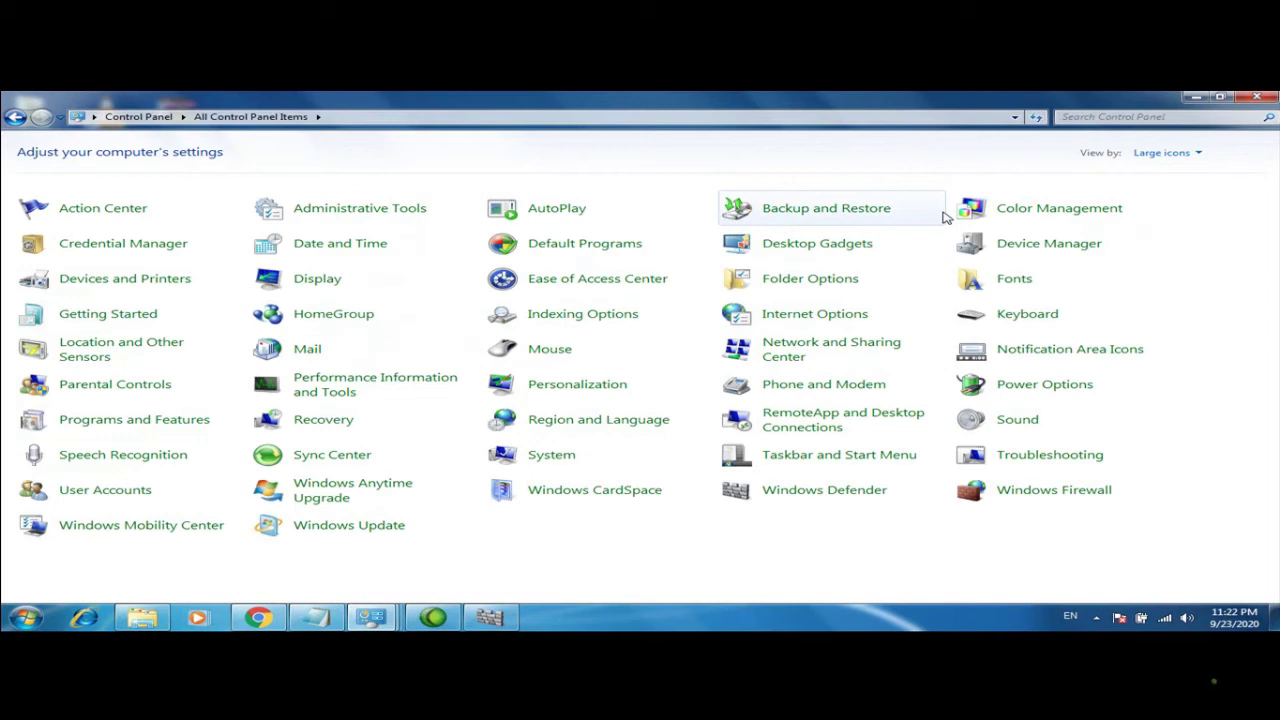
pyautogui.click(1196, 154)
pyautogui.click(1168, 172)
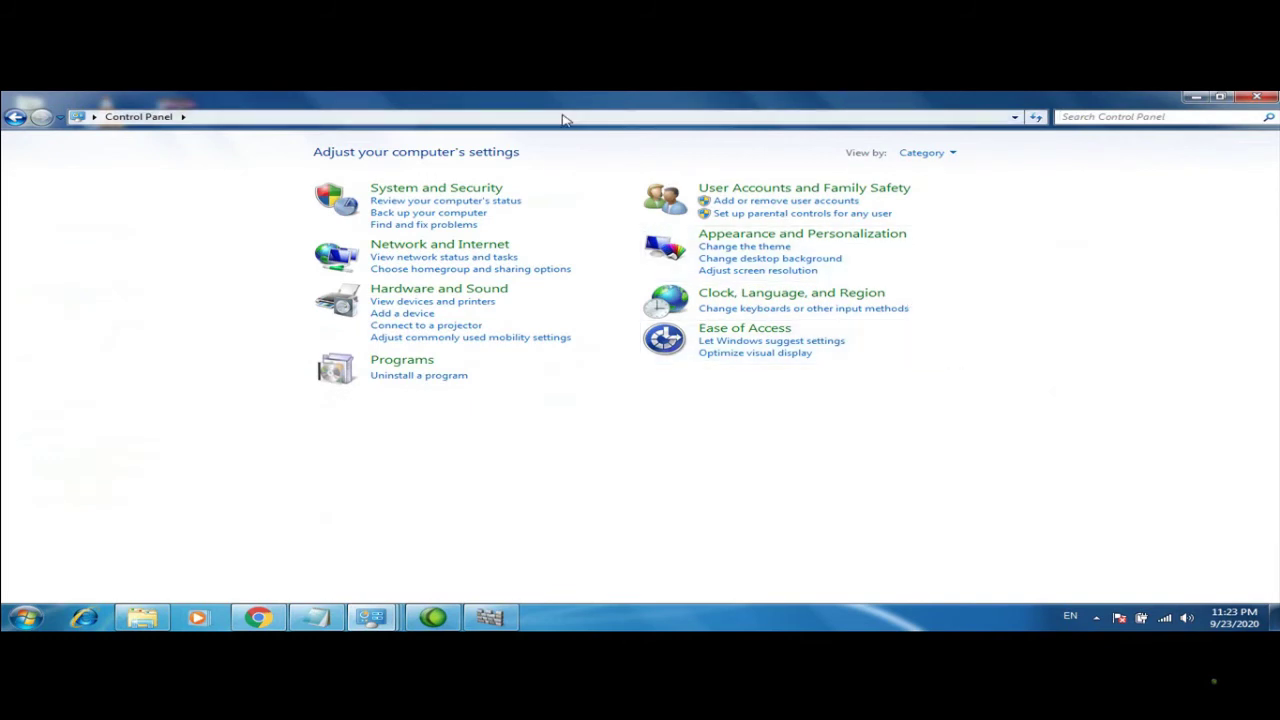
pyautogui.click(486, 189)
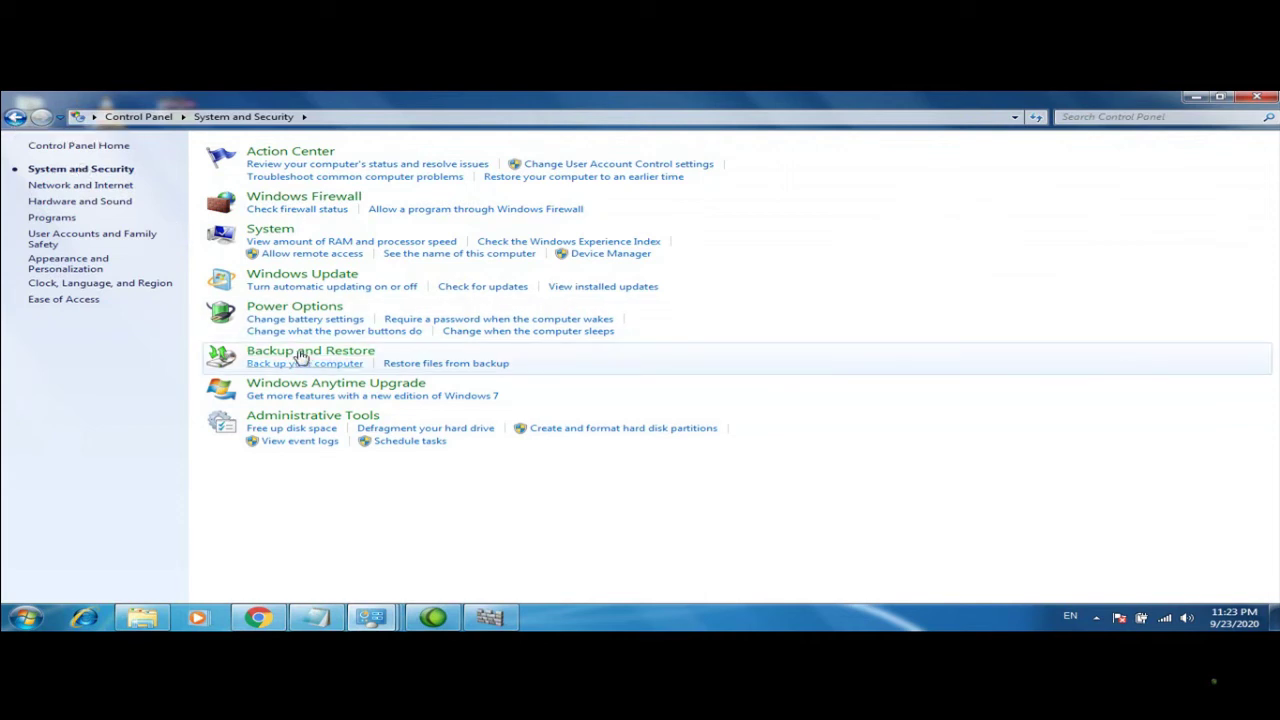
# Return to the Control Panel categories, check Action Center messages, and open Uninstall a program
pyautogui.click(12, 117)
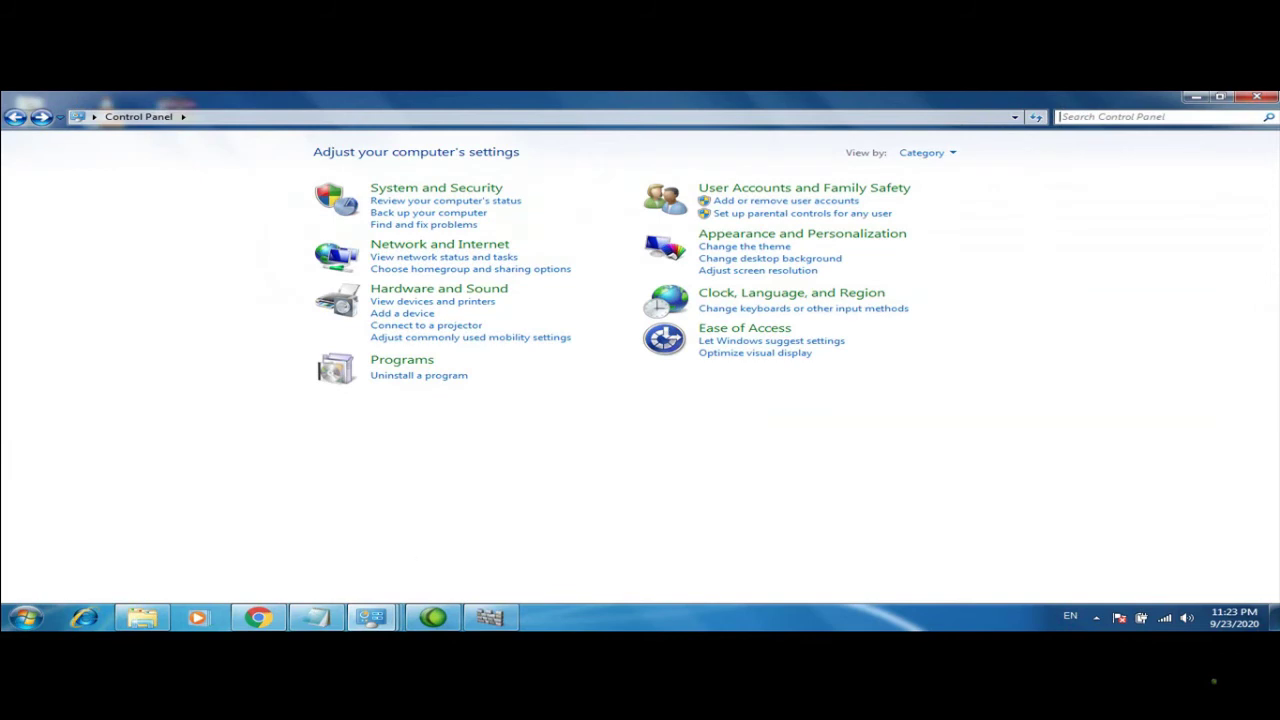
pyautogui.click(1119, 618)
pyautogui.click(1119, 618)
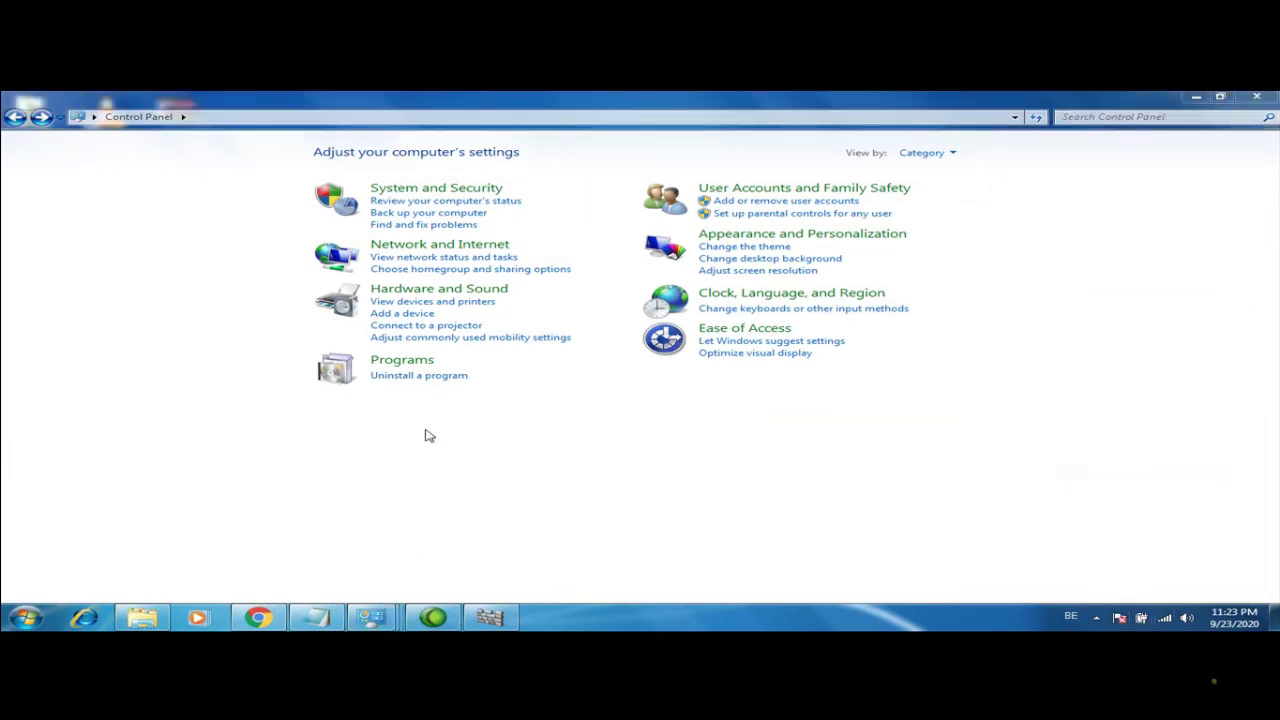
pyautogui.click(407, 377)
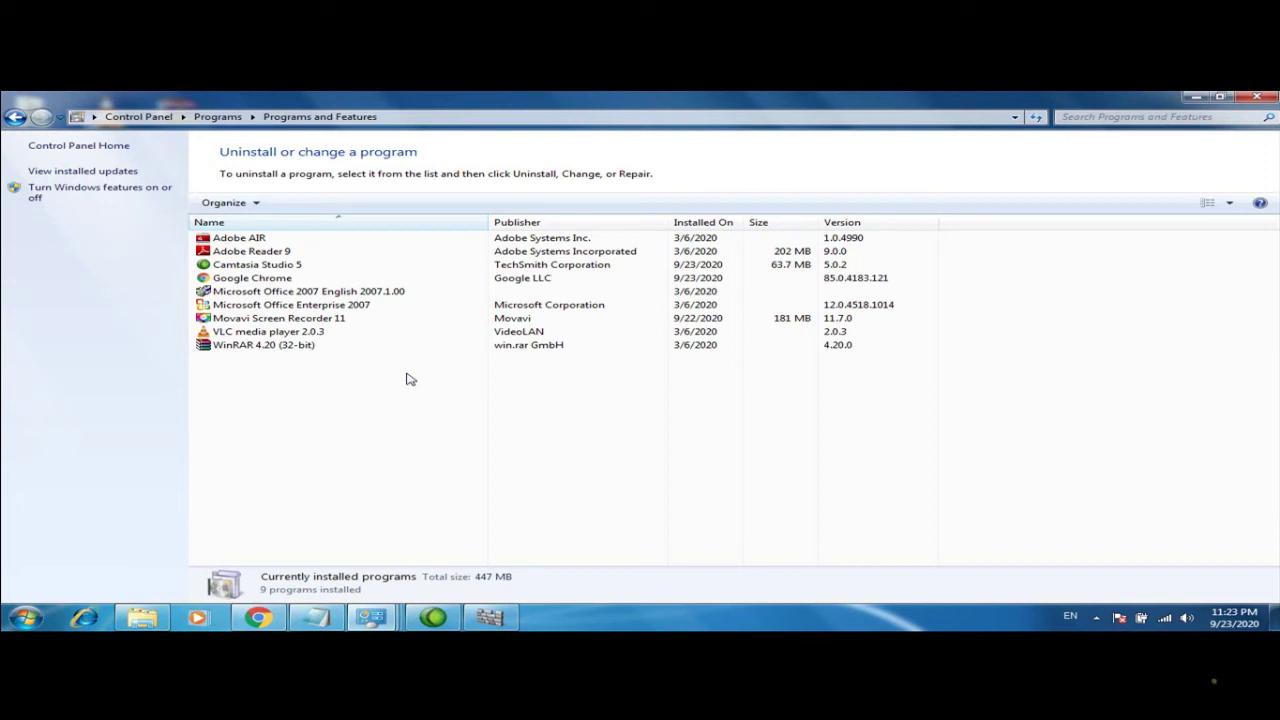
# Inspect Movavi Screen Recorder 11's actions without uninstalling, then close Programs and Features
pyautogui.click(316, 320)
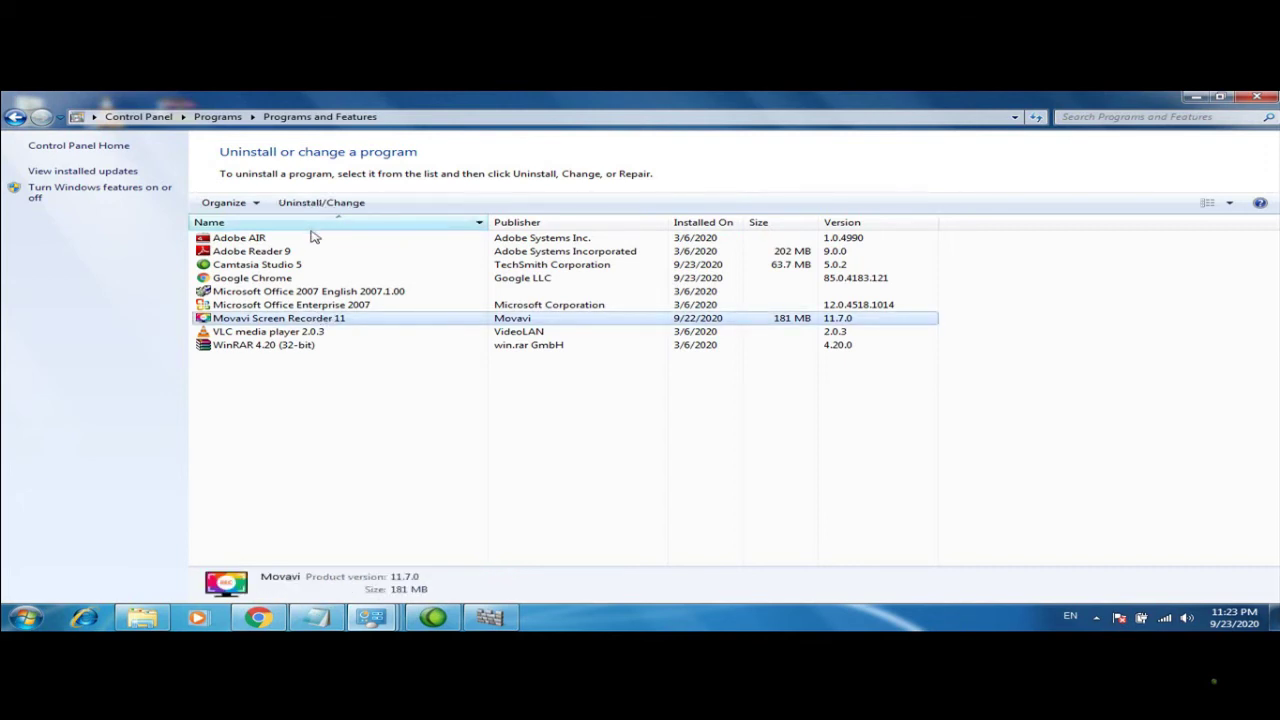
pyautogui.rightClick(311, 325)
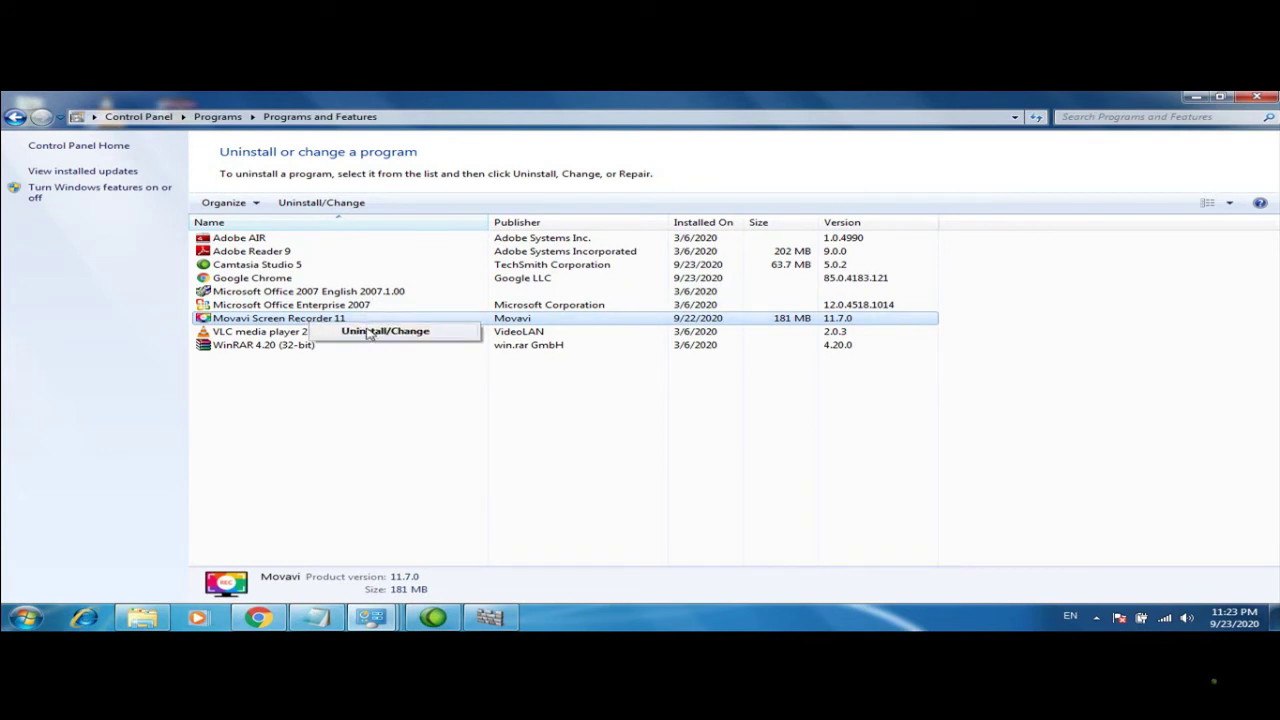
pyautogui.click(340, 349)
pyautogui.click(289, 321)
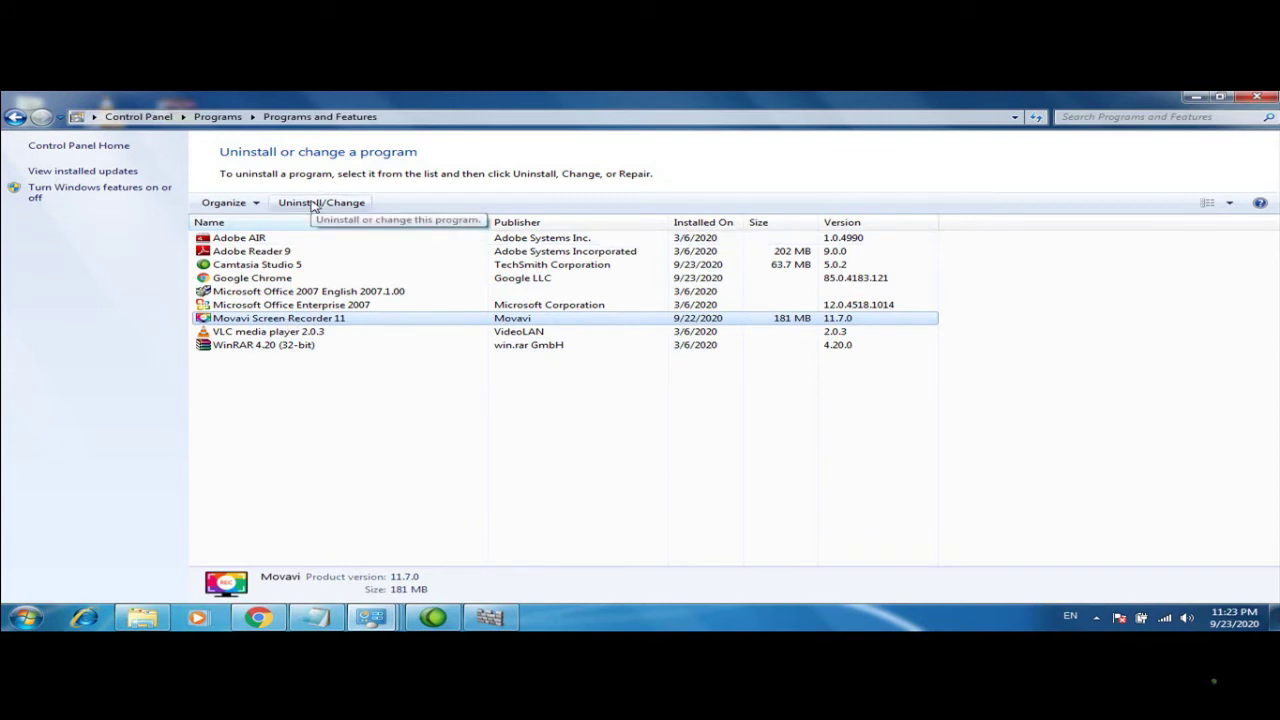
pyautogui.click(365, 437)
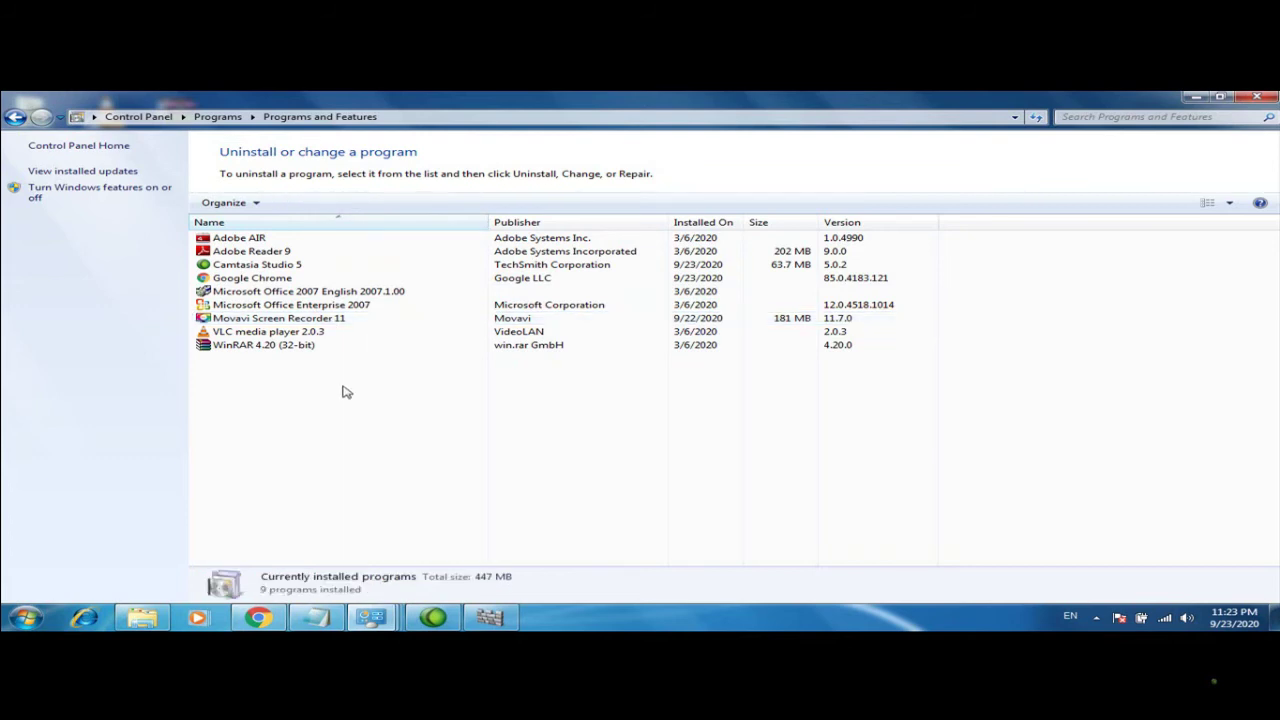
pyautogui.click(295, 319)
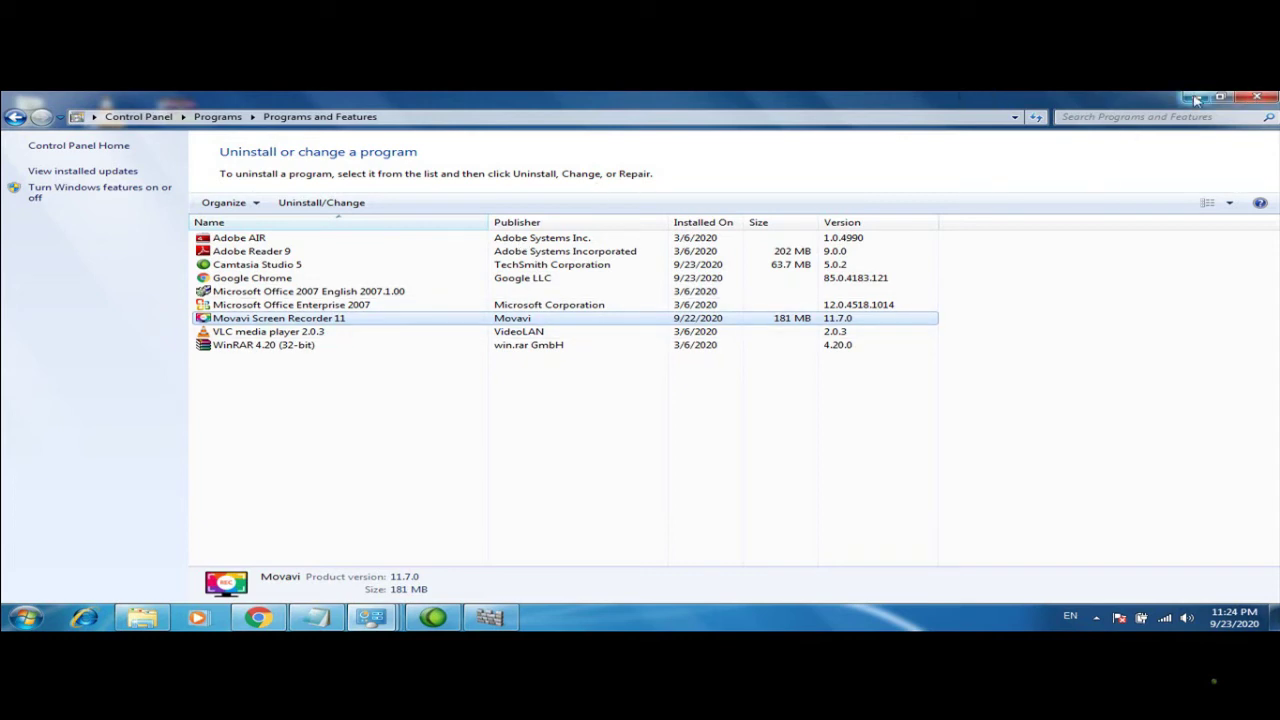
pyautogui.click(1255, 96)
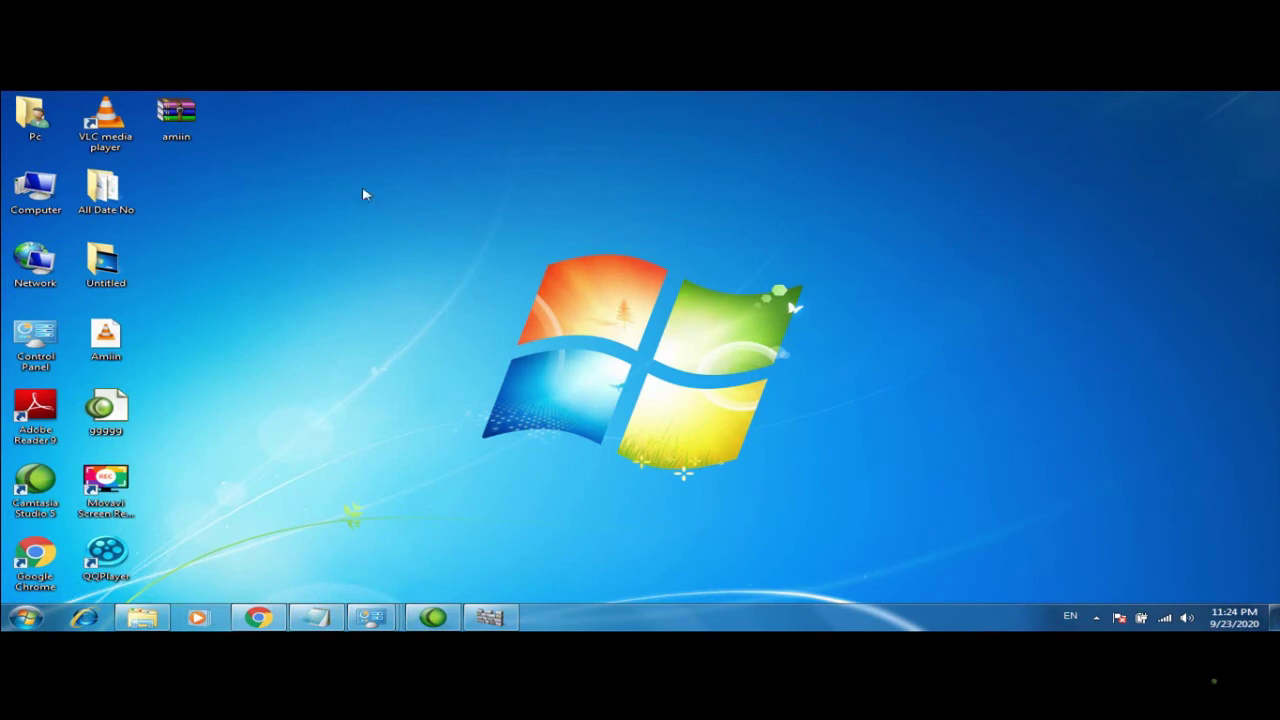
# Delete the amiin archive from the desktop to the Recycle Bin
pyautogui.rightClick(182, 112)
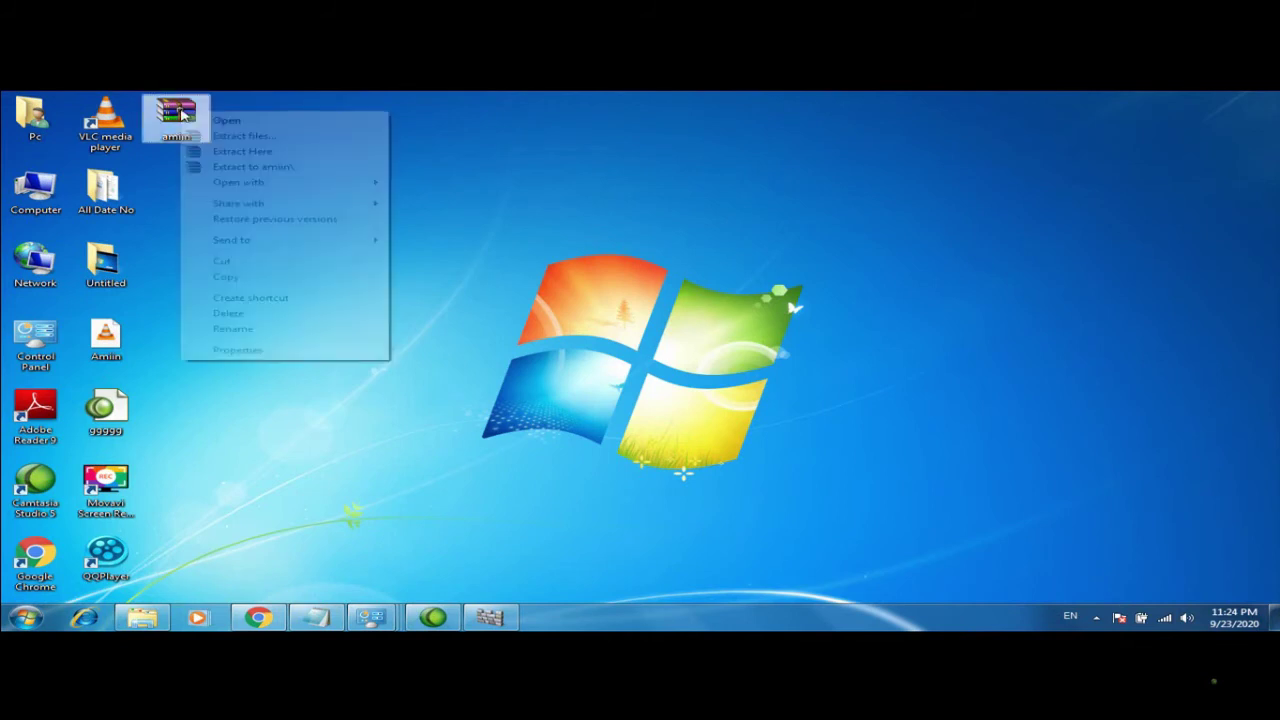
pyautogui.click(235, 313)
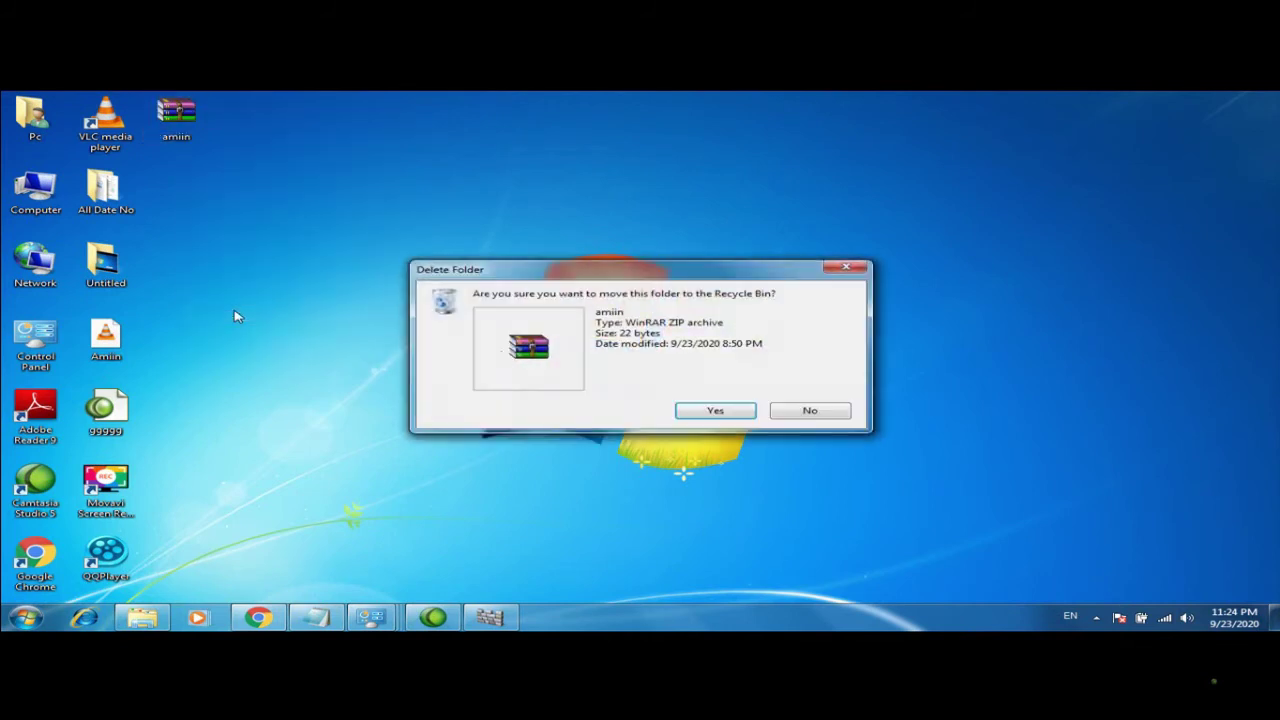
pyautogui.click(718, 411)
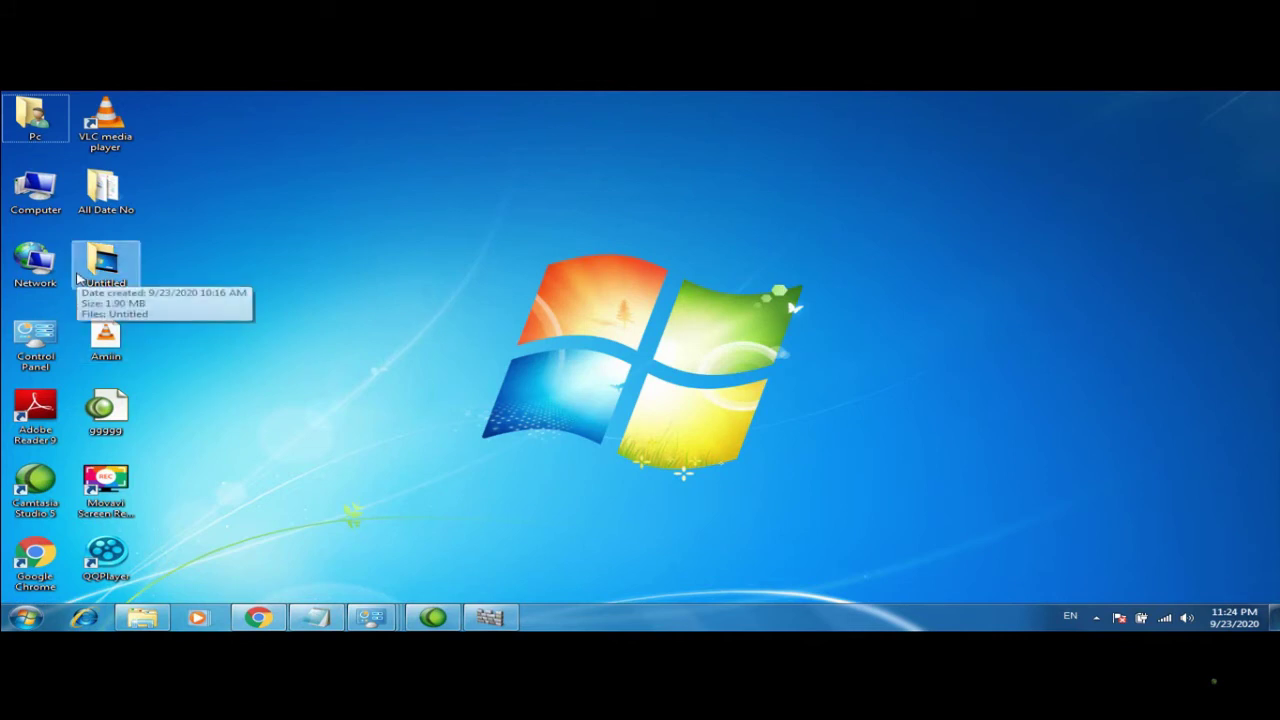
# Bring up the desktop context menu, dismissing it twice before using it for personalization
pyautogui.rightClick(424, 300)
pyautogui.click(350, 322)
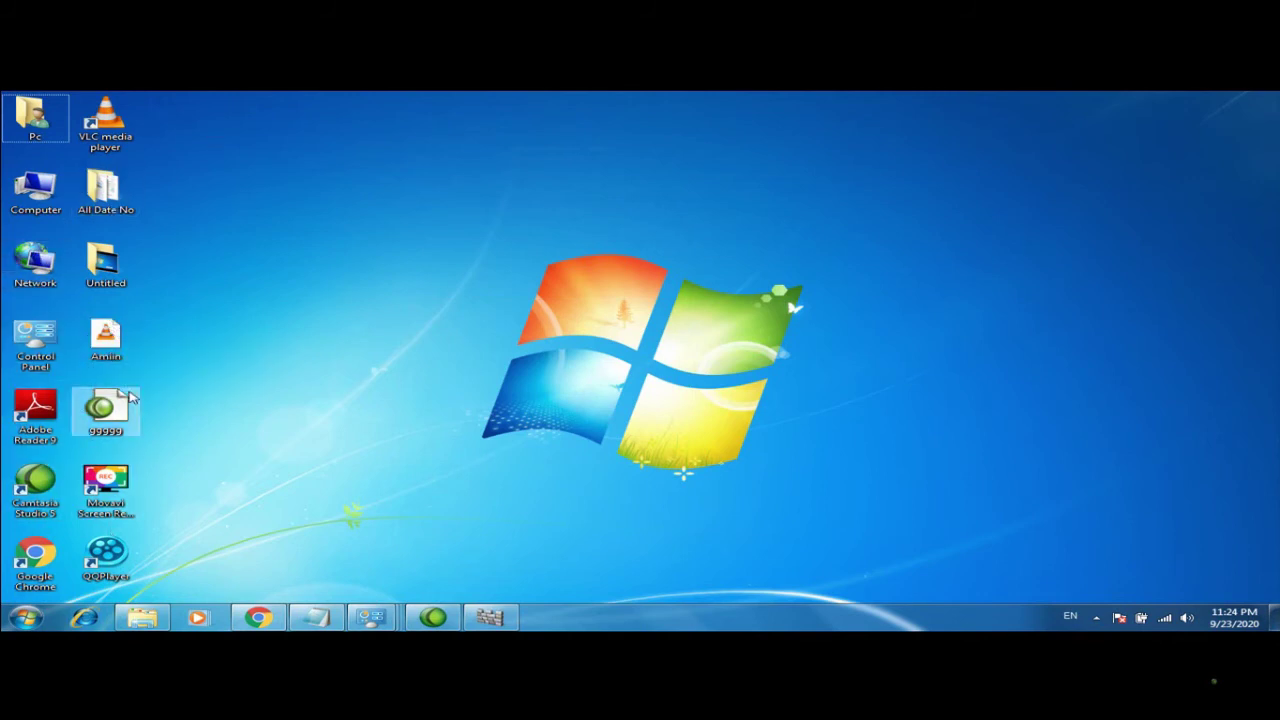
pyautogui.rightClick(374, 207)
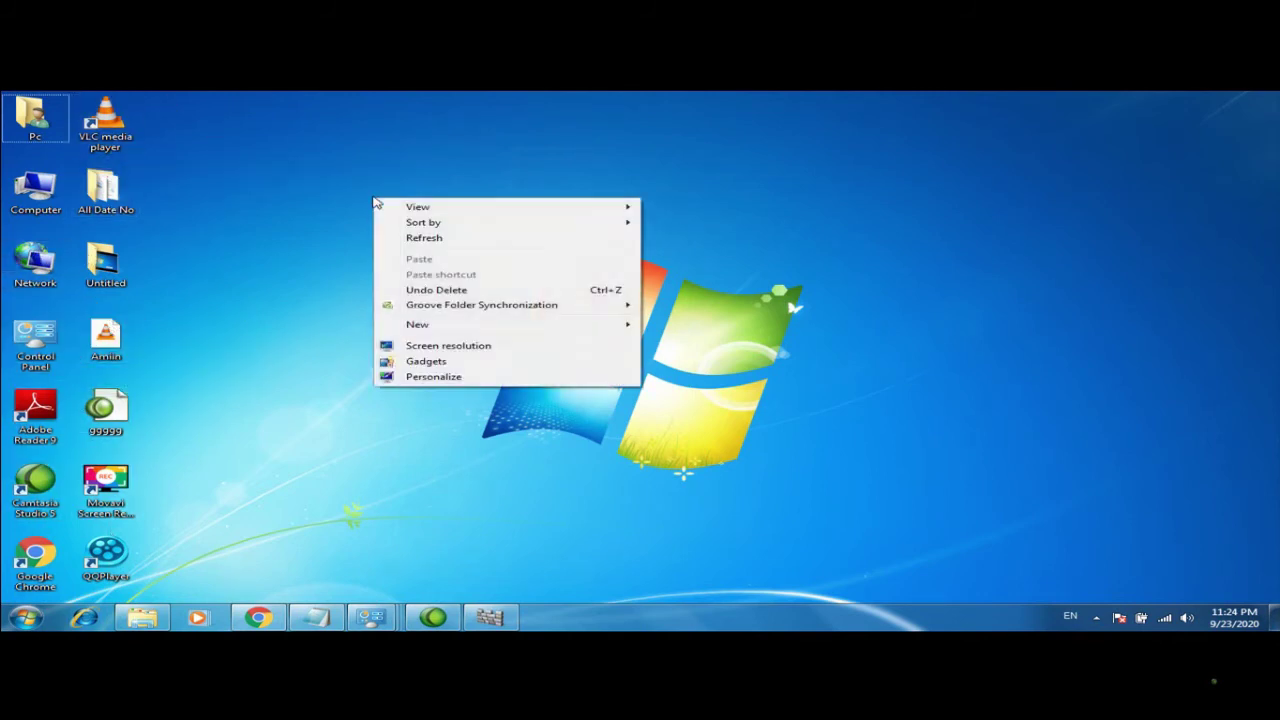
pyautogui.click(354, 368)
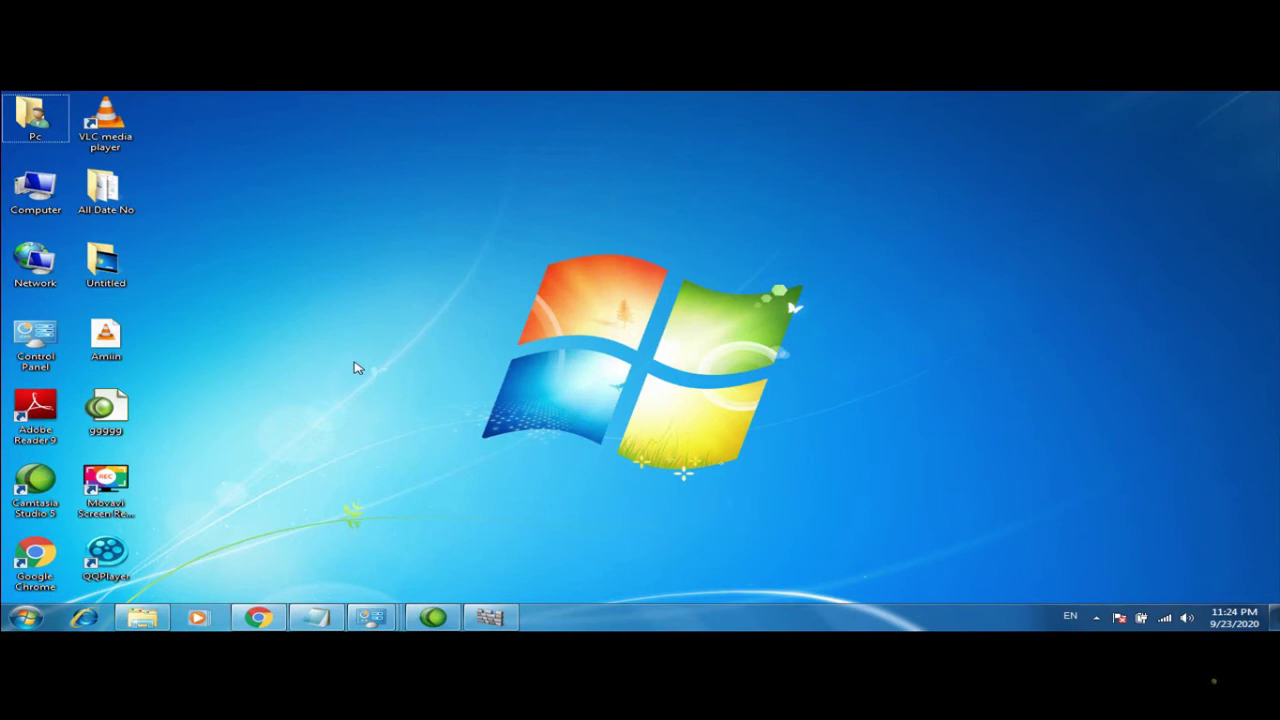
pyautogui.rightClick(492, 190)
# Check Recycle Bin in Desktop Icon Settings, apply it, and close Personalization
pyautogui.click(548, 364)
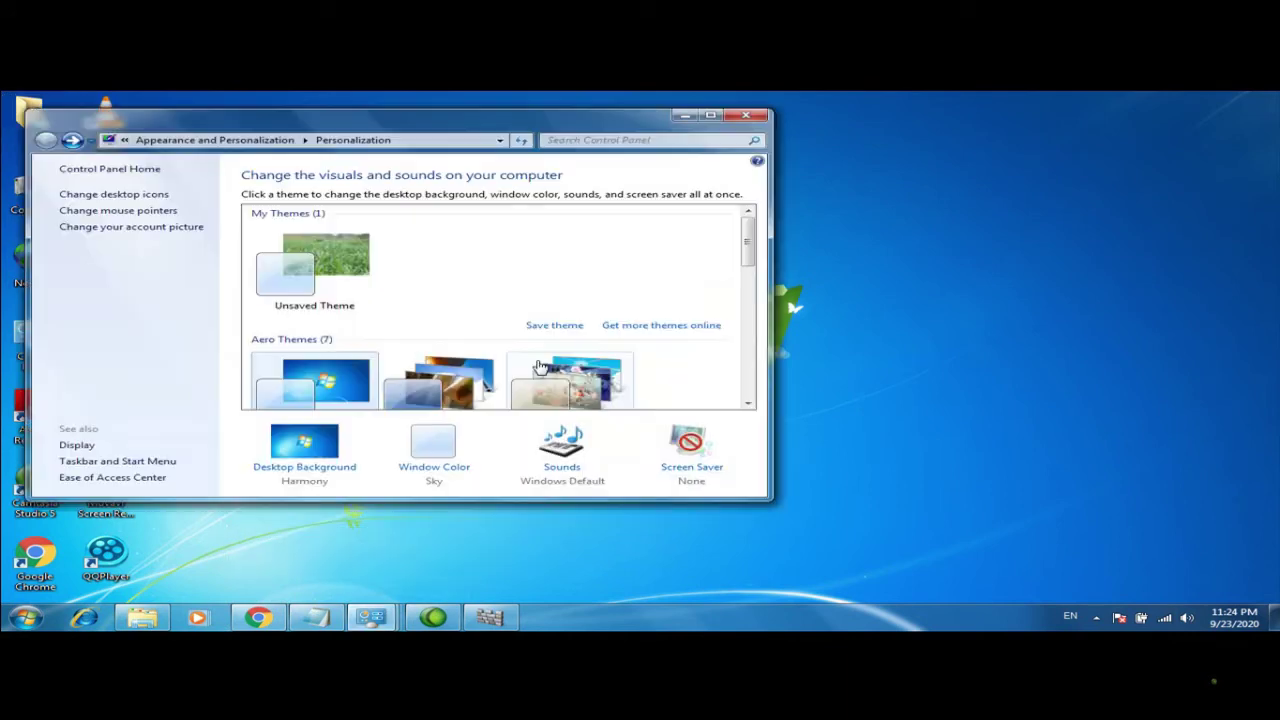
pyautogui.click(112, 194)
pyautogui.click(310, 245)
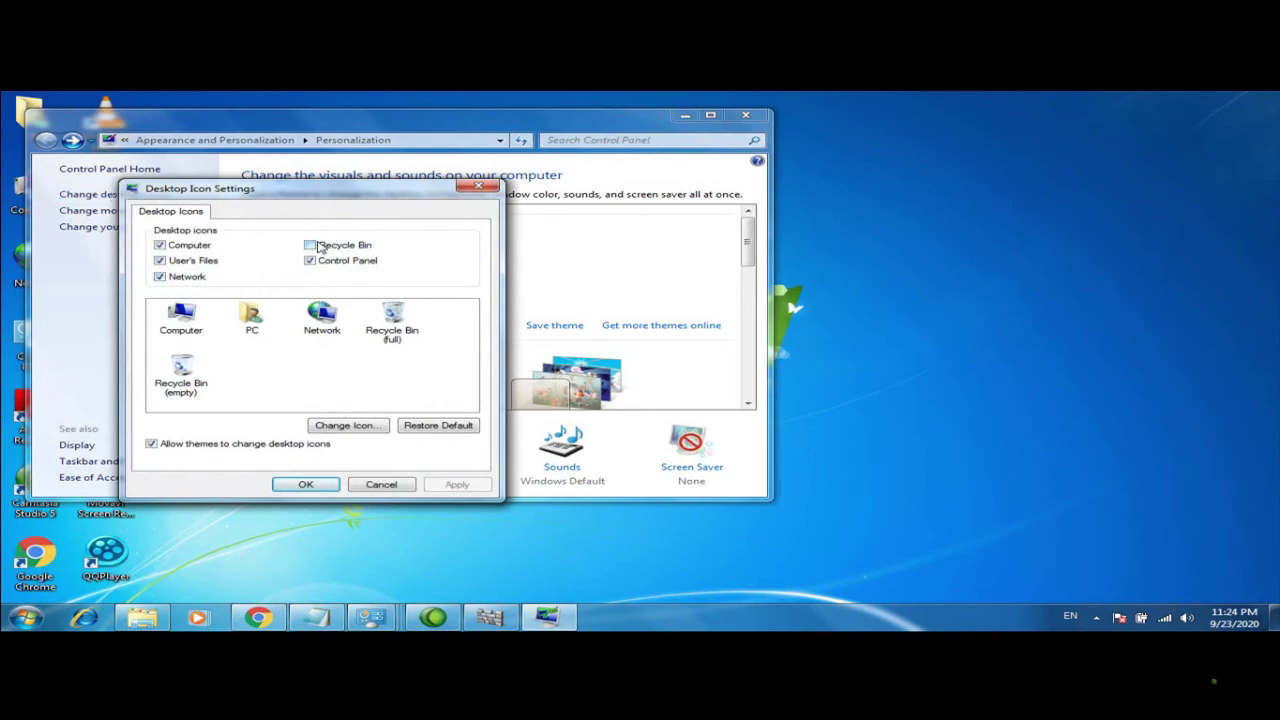
pyautogui.click(299, 488)
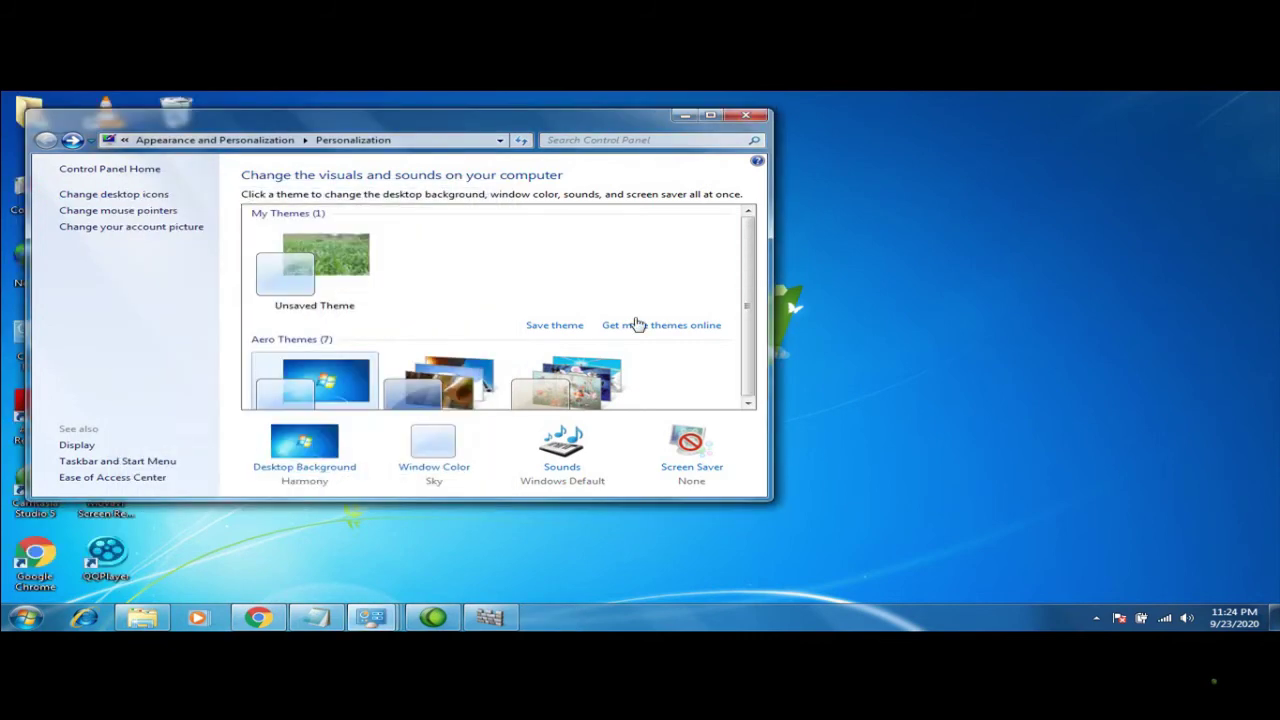
pyautogui.click(757, 117)
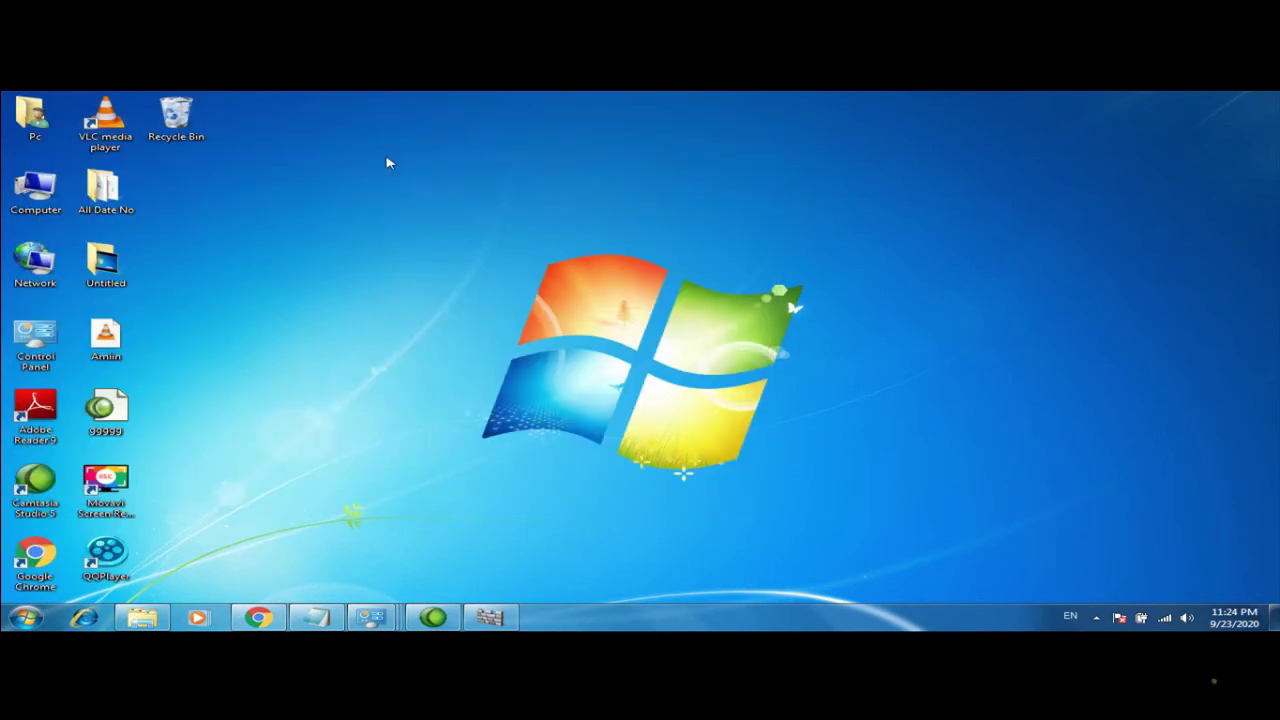
pyautogui.rightClick(393, 251)
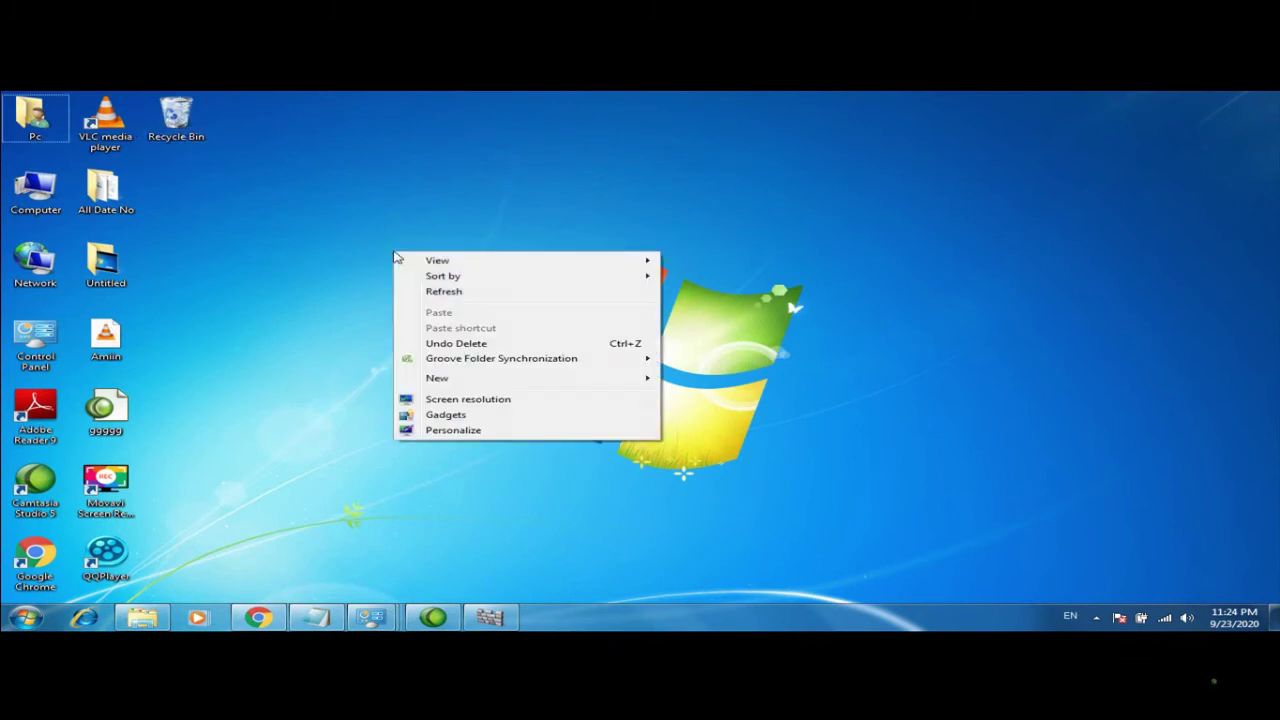
pyautogui.click(170, 110)
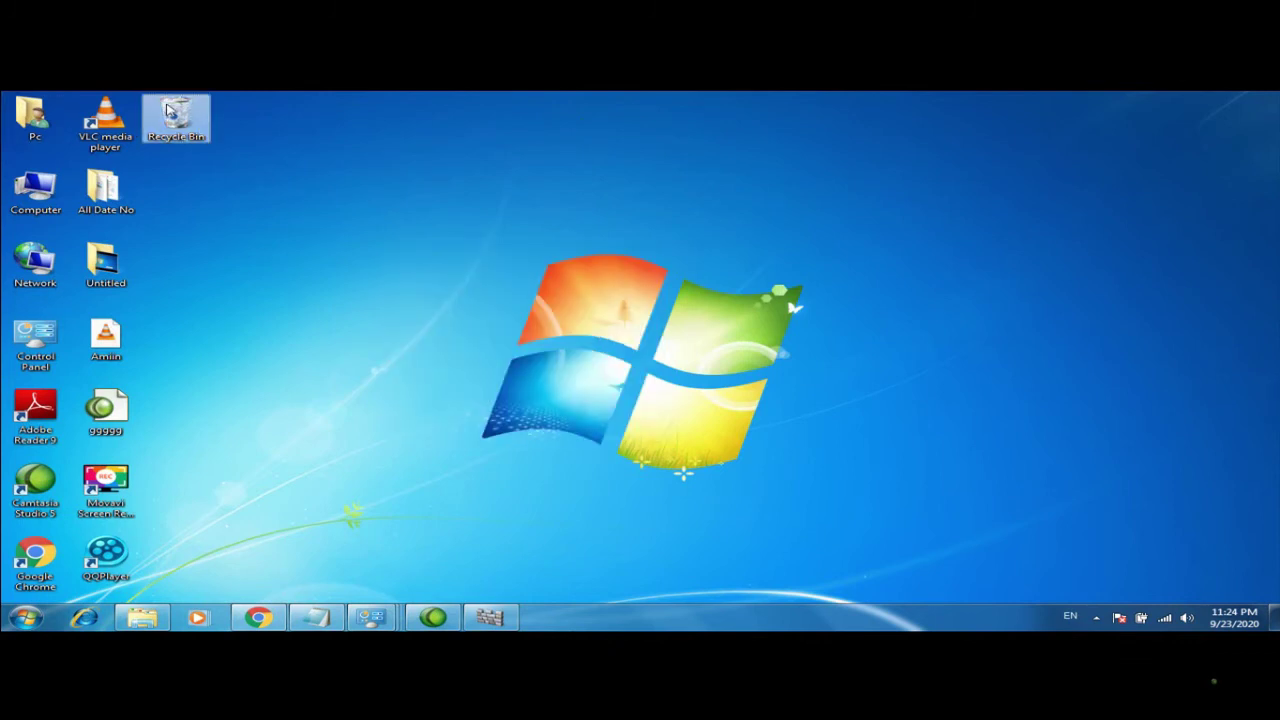
# Open the Recycle Bin and drag the amiin archive back onto the desktop
pyautogui.doubleClick(170, 110)
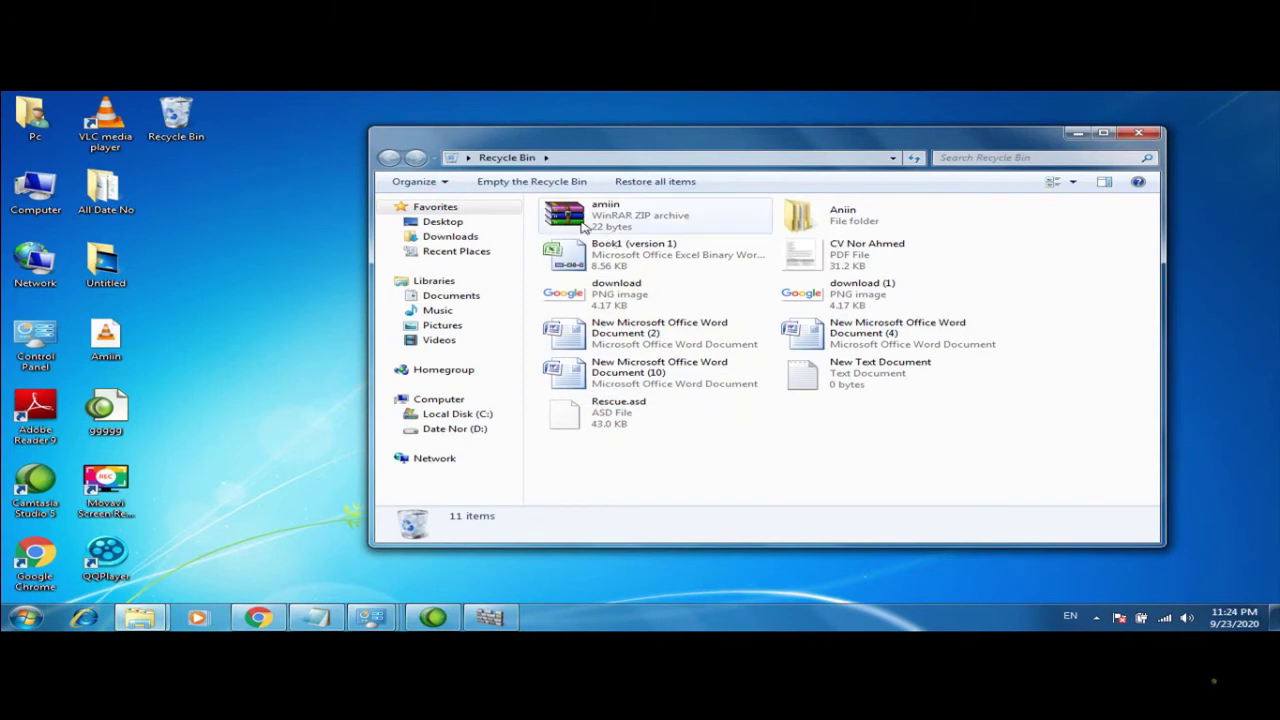
pyautogui.click(585, 228)
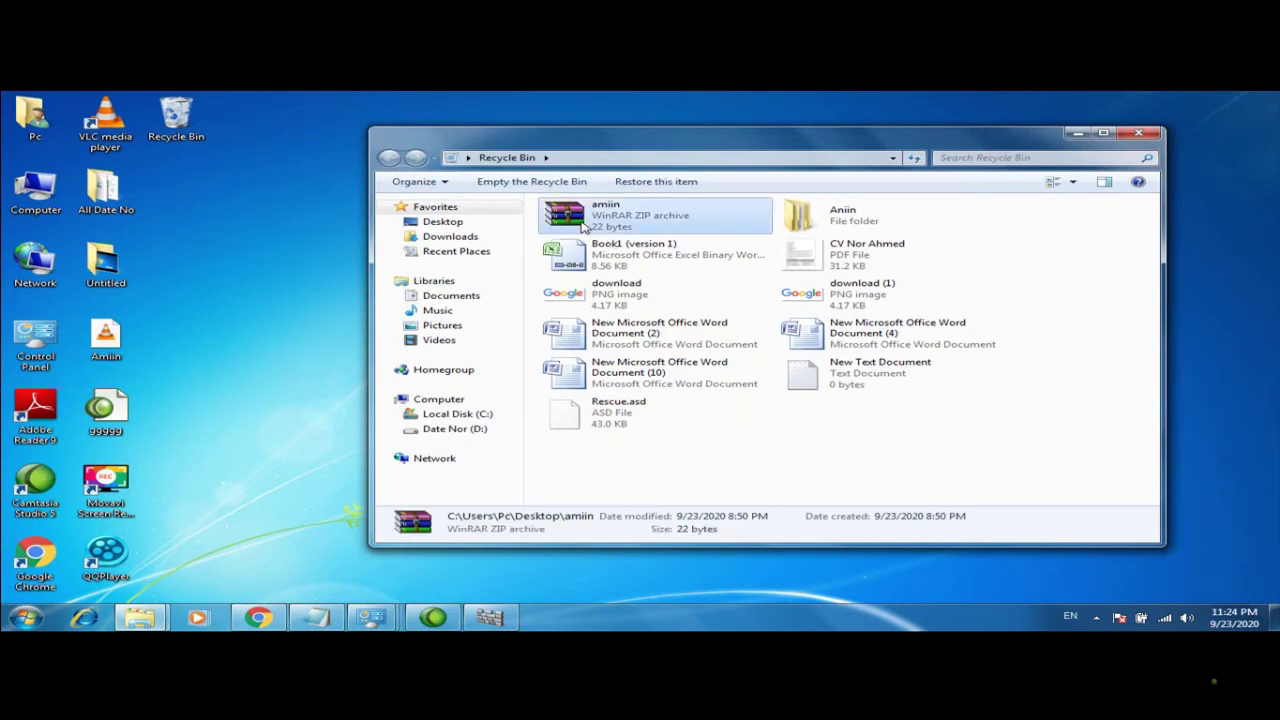
pyautogui.click(1103, 132)
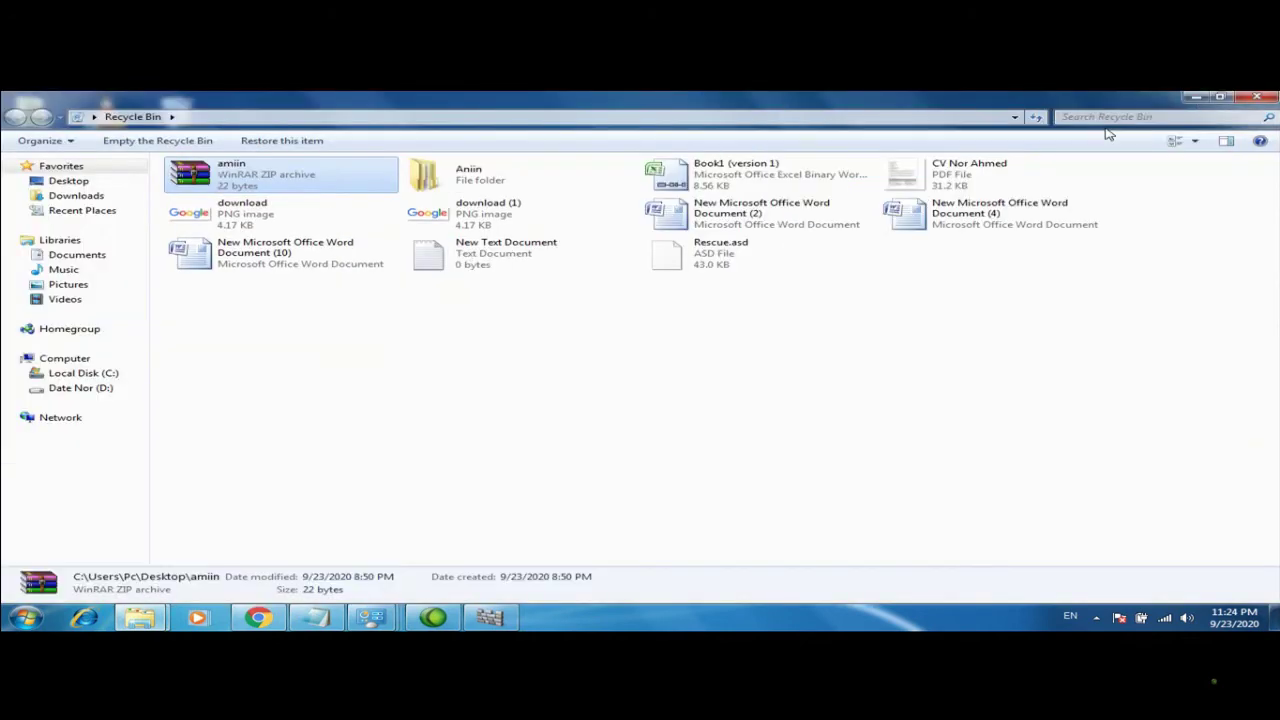
pyautogui.click(1219, 97)
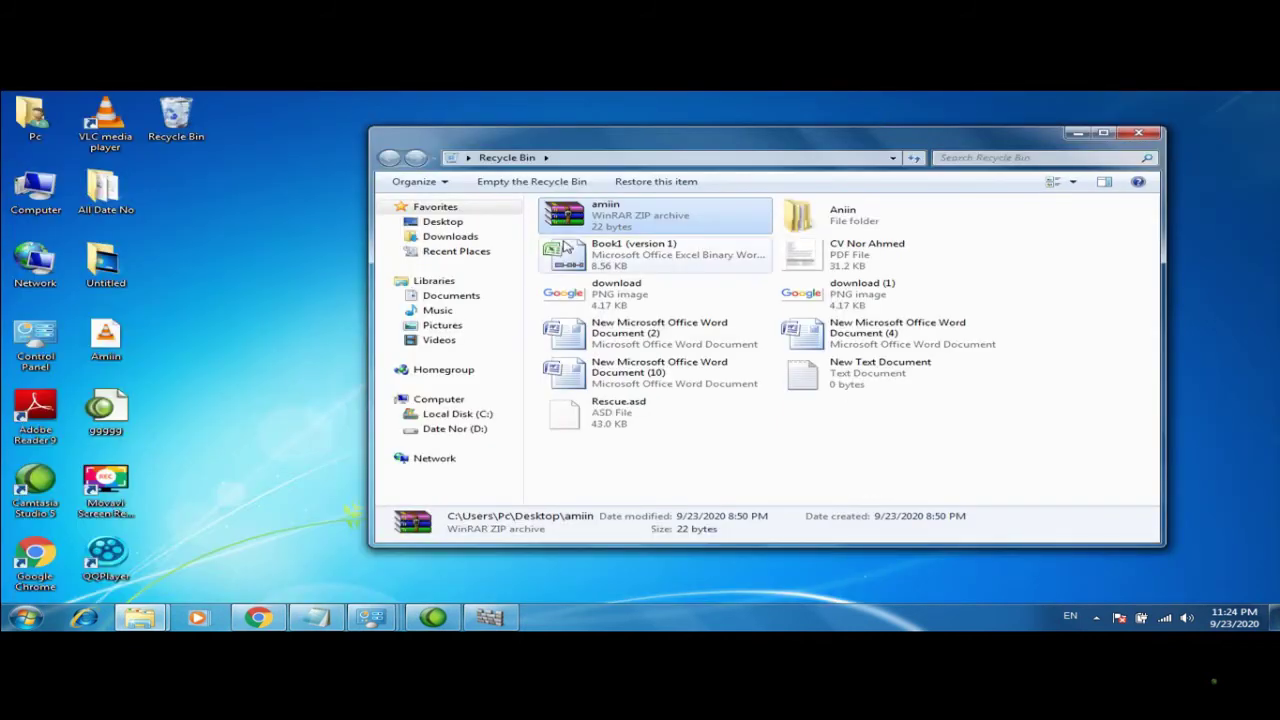
pyautogui.moveTo(562, 221); pyautogui.dragTo(246, 214)
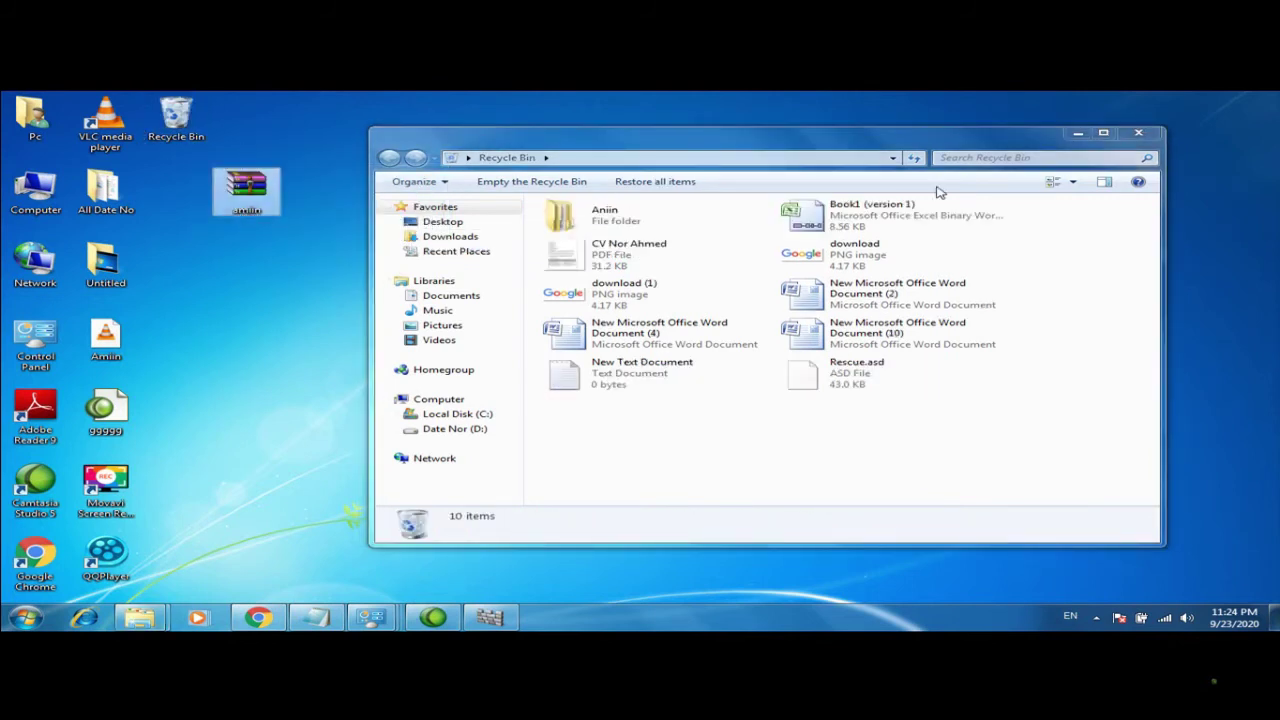
# Maximize the Recycle Bin, cut the Aniin folder, and close the window
pyautogui.click(1103, 133)
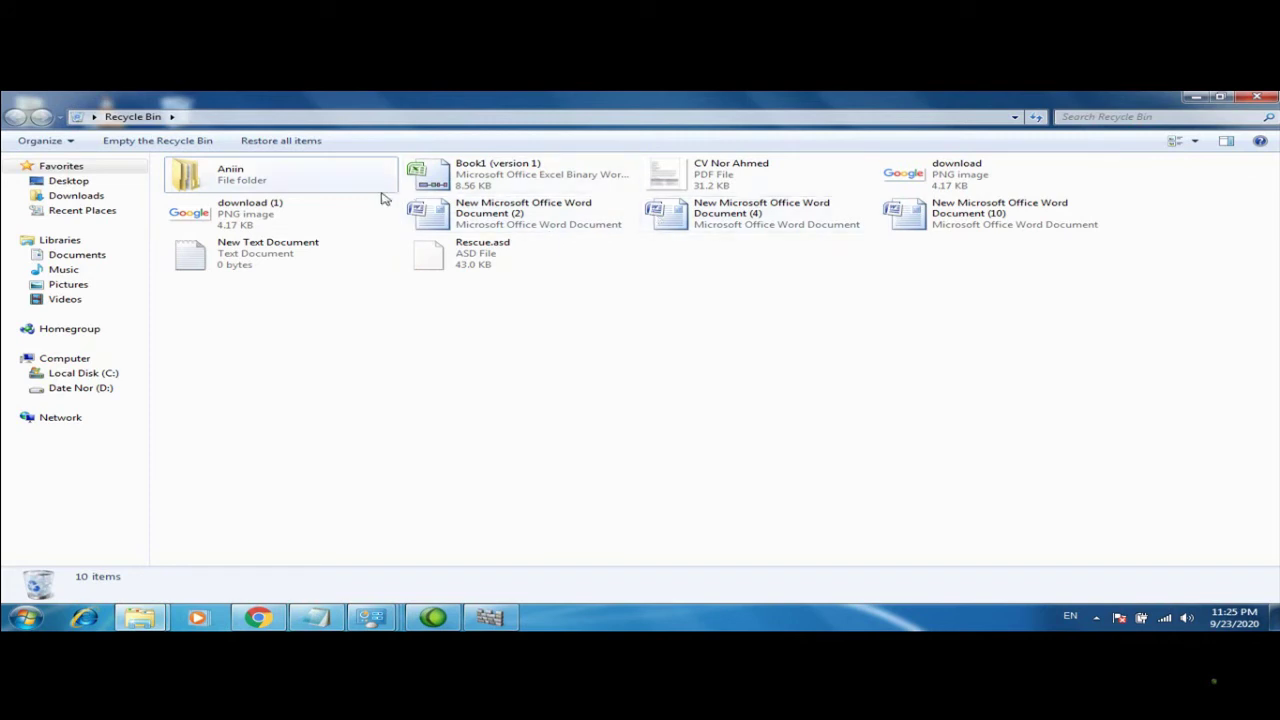
pyautogui.click(286, 171)
pyautogui.rightClick(282, 165)
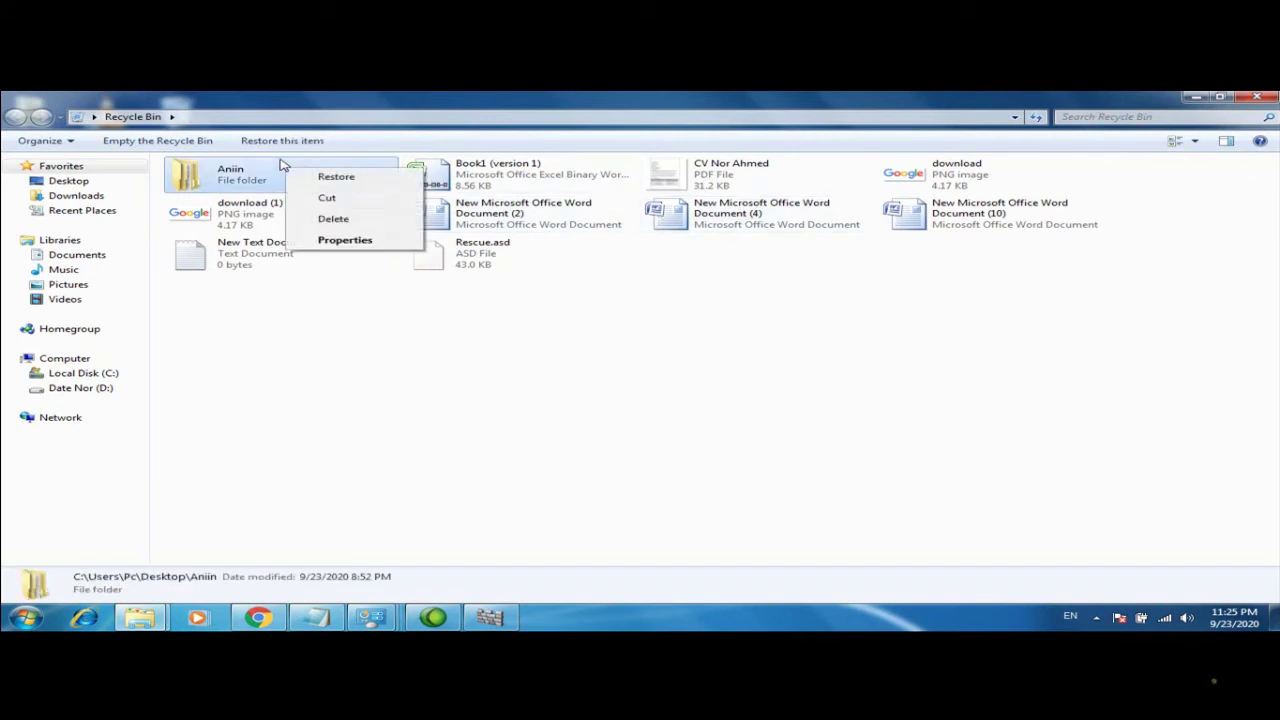
pyautogui.click(327, 197)
pyautogui.click(1262, 96)
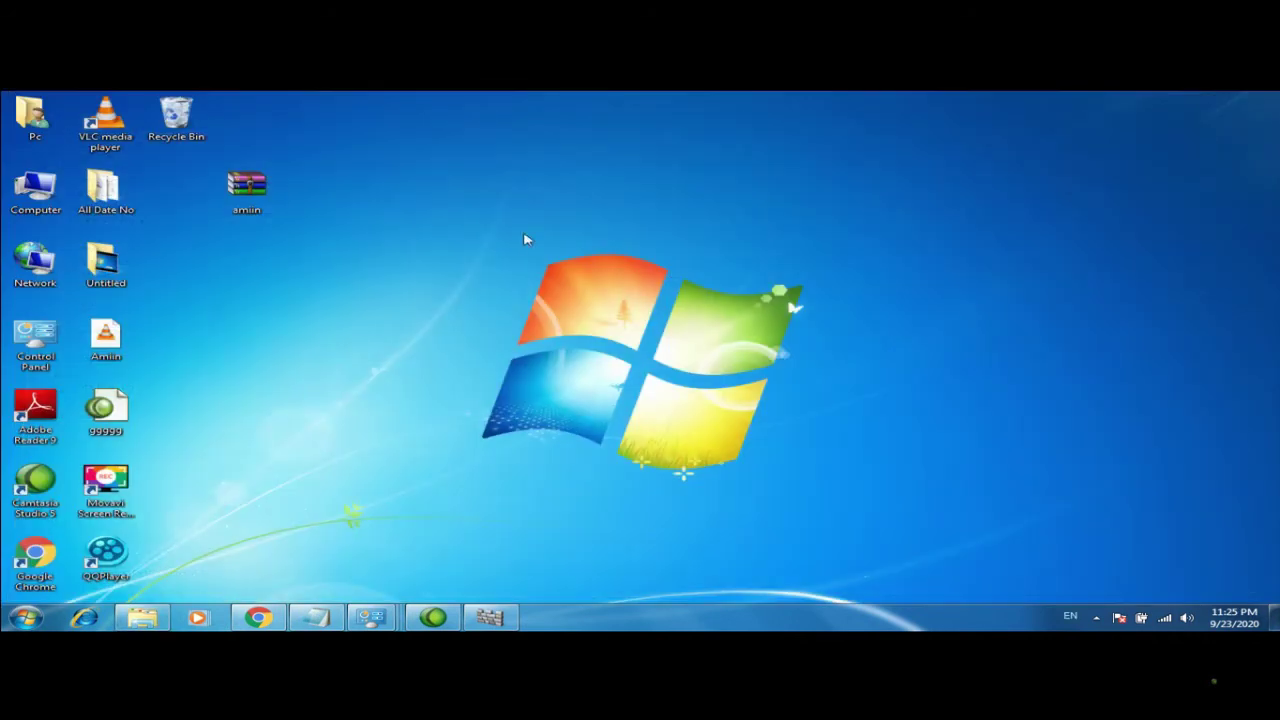
# Paste the Aniin folder onto the desktop and select it together with the amiin archive
pyautogui.rightClick(524, 235)
pyautogui.click(566, 296)
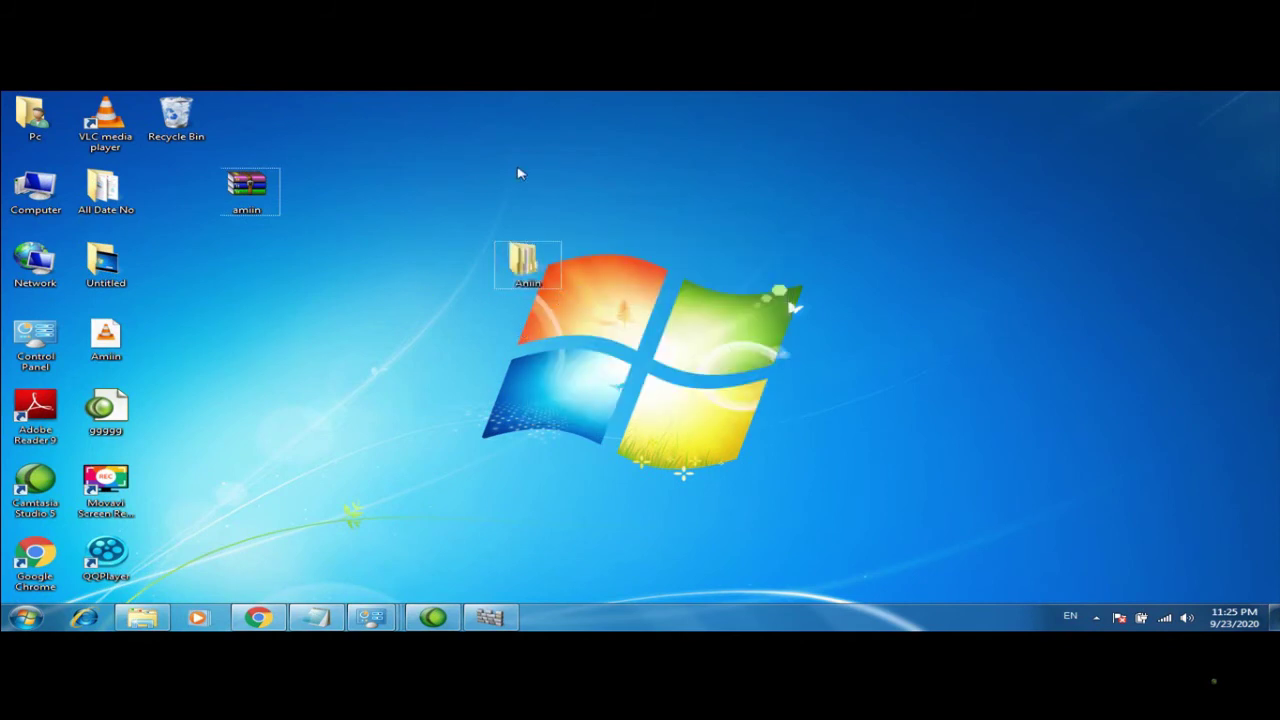
pyautogui.click(230, 193)
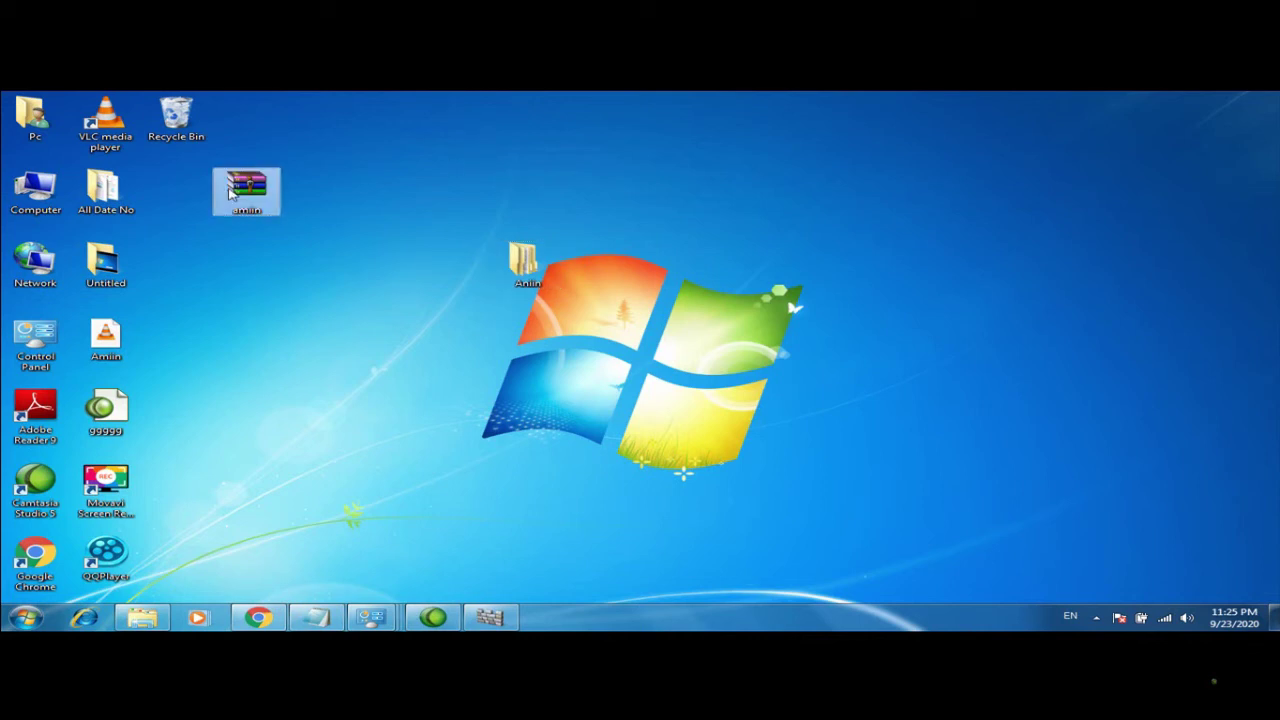
pyautogui.click(377, 347)
pyautogui.moveTo(598, 414); pyautogui.dragTo(188, 180)
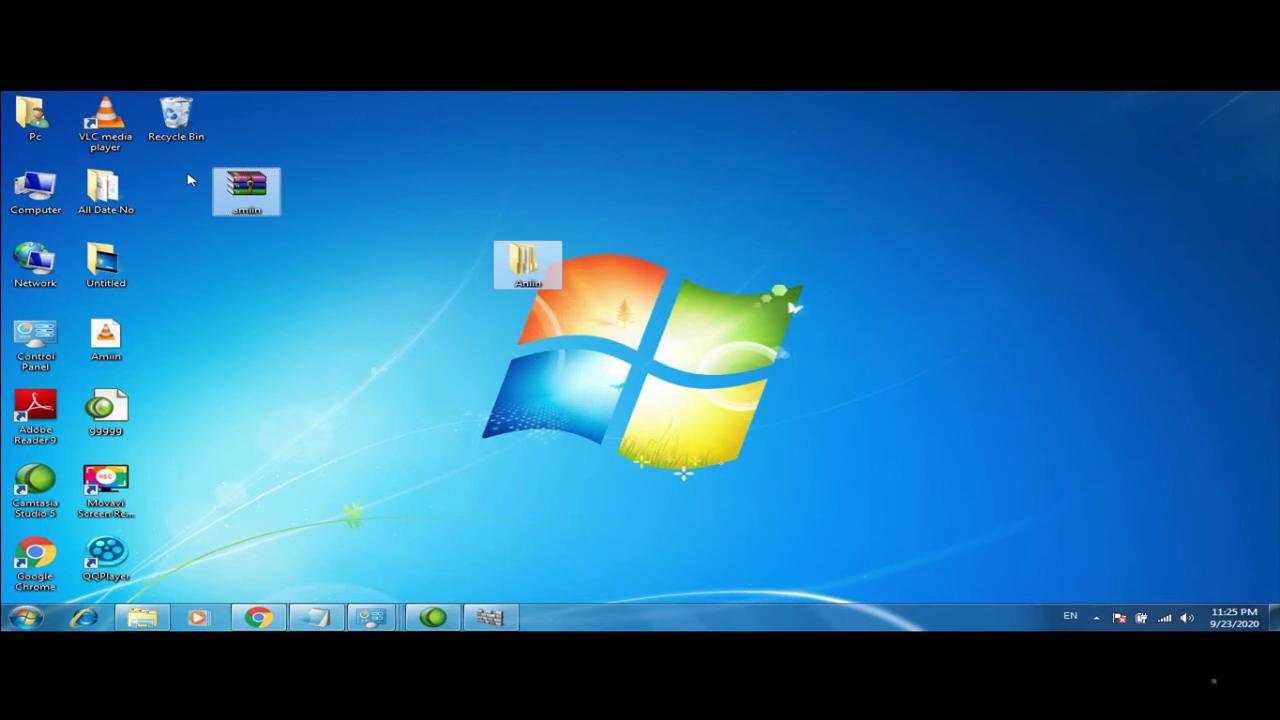
# Permanently delete both items with Shift+Delete, then confirm the Recycle Bin still holds 9 items
pyautogui.hotkey('shift', 'Delete')
pyautogui.press('Return')
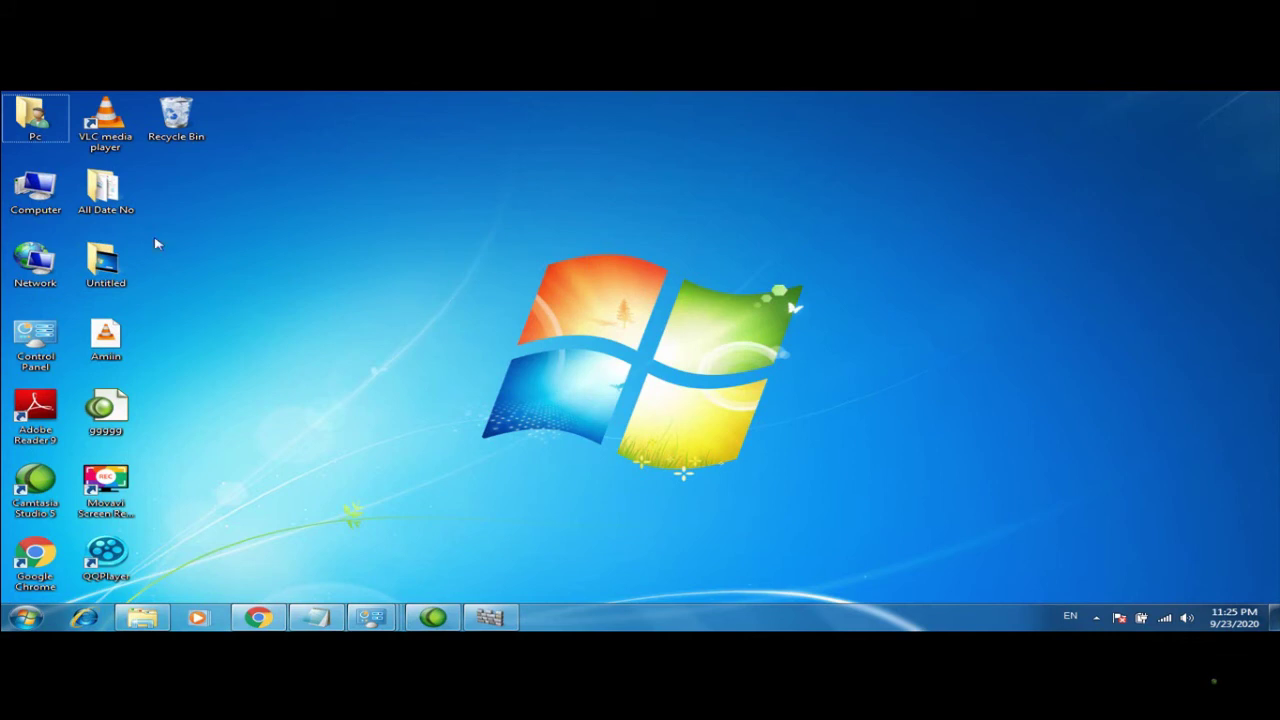
pyautogui.doubleClick(195, 139)
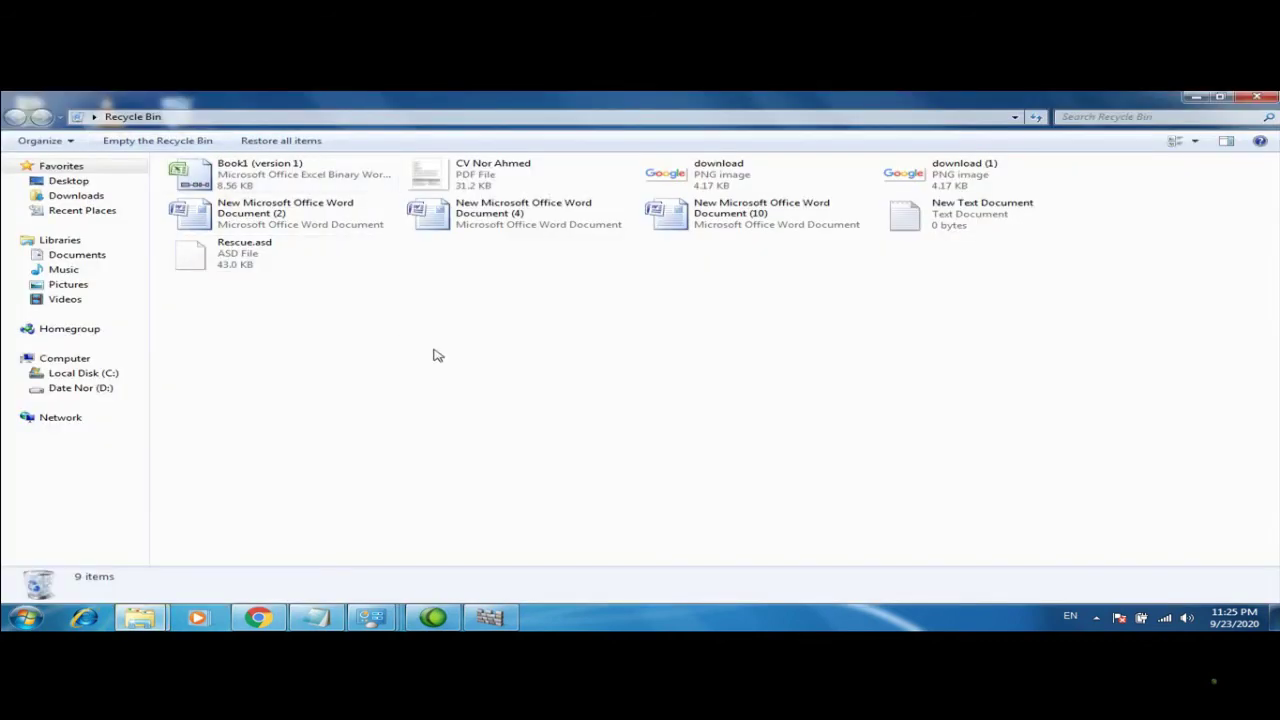
pyautogui.click(1252, 97)
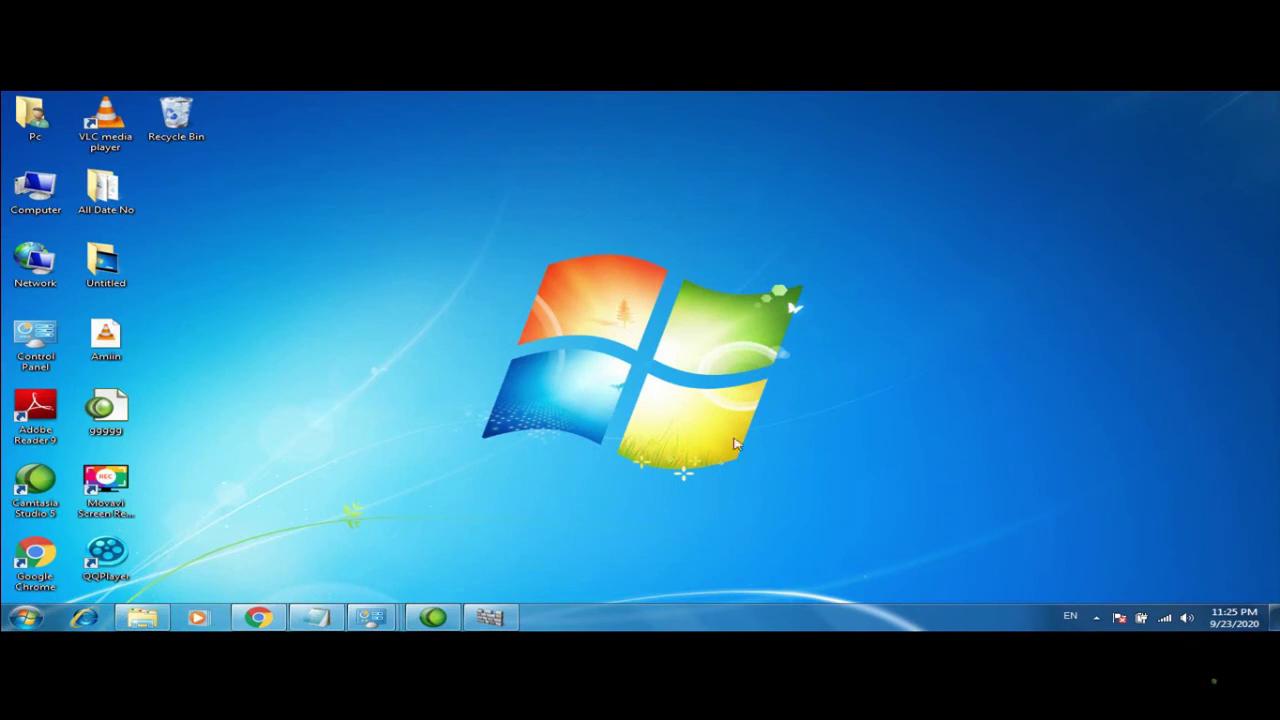
pyautogui.moveTo(433, 617)
pyautogui.doubleClick(36, 342)
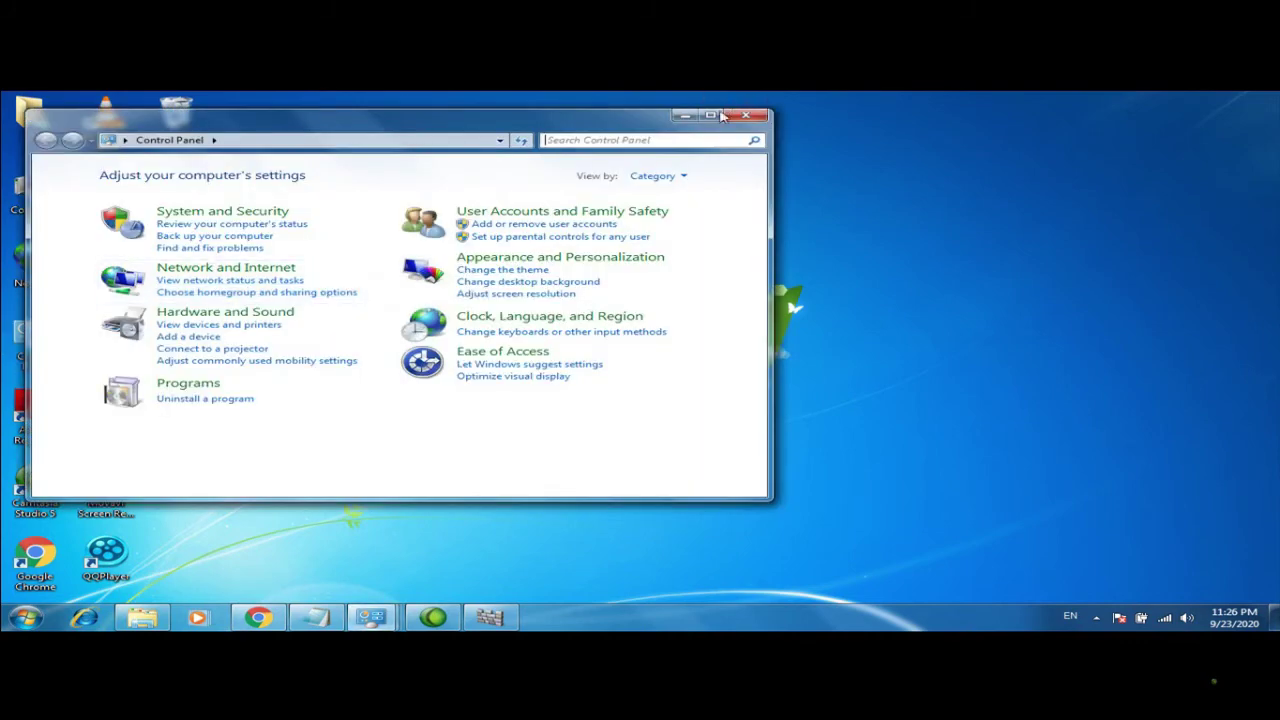
pyautogui.click(710, 115)
pyautogui.click(440, 378)
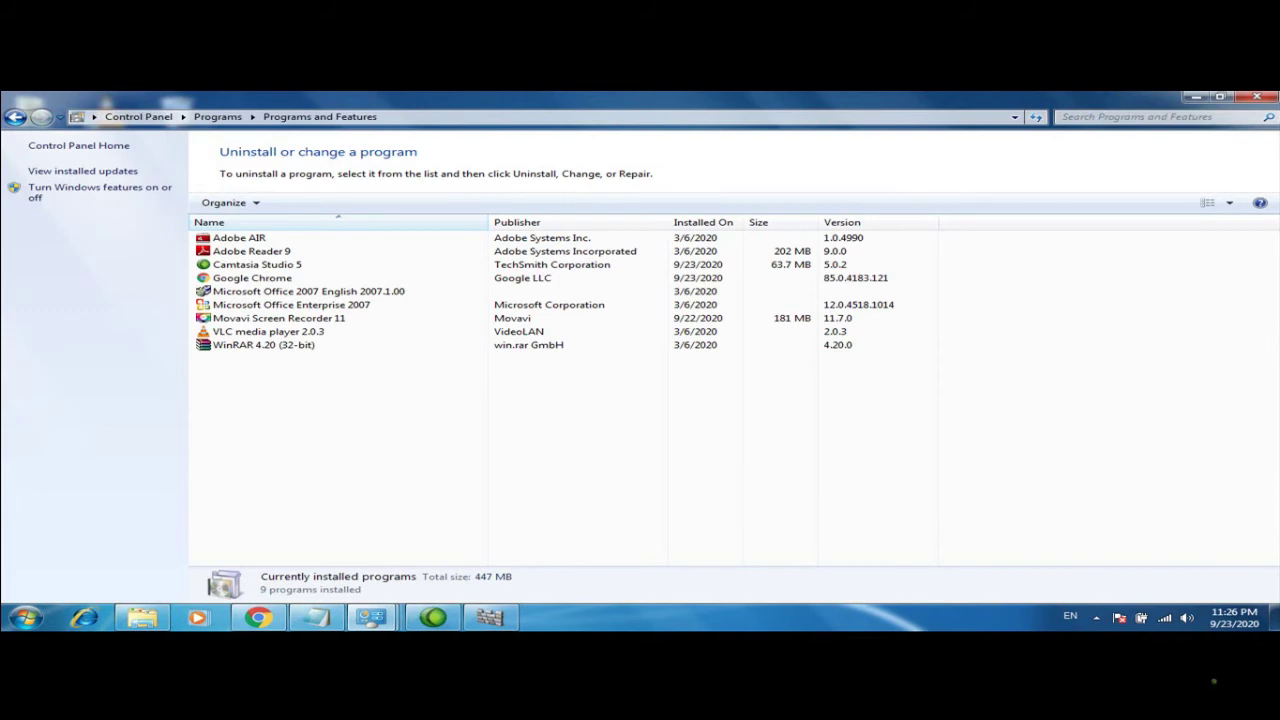
pyautogui.click(1260, 99)
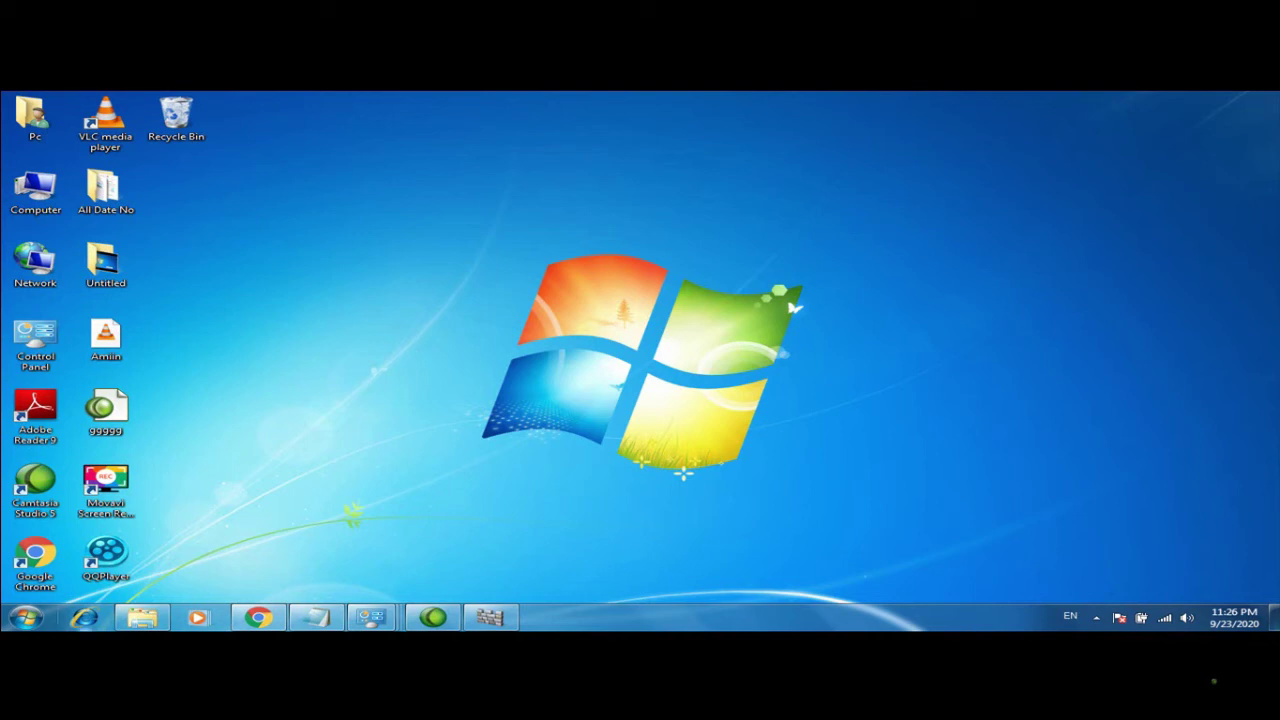
# Switch the keyboard input language to English from the Start menu
pyautogui.click(6, 624)
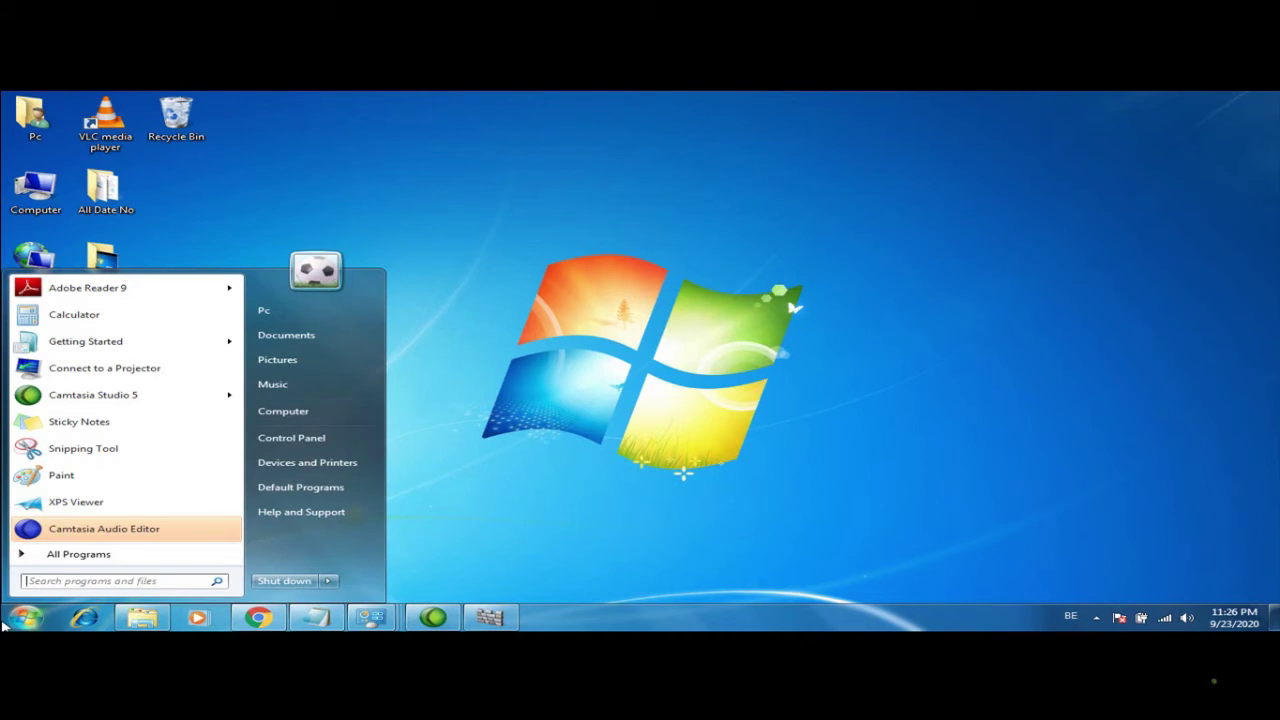
pyautogui.write('ц')
pyautogui.press('BackSpace')
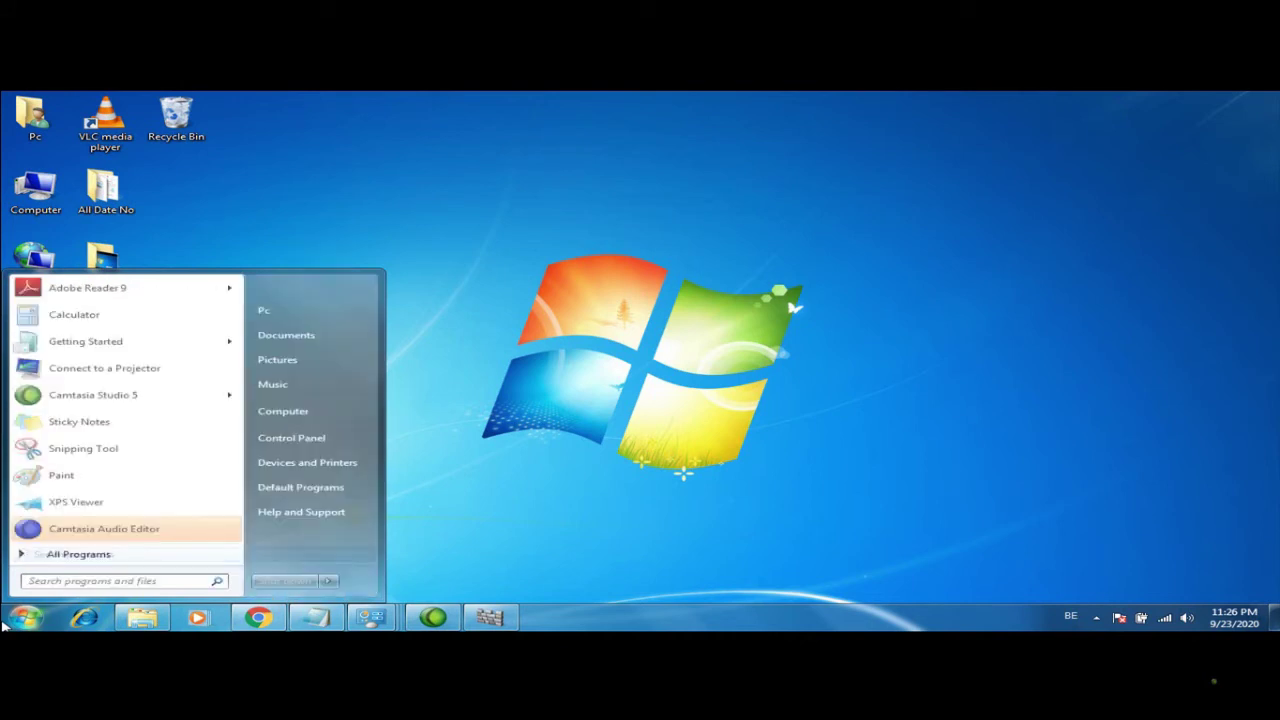
pyautogui.click(1080, 618)
pyautogui.click(1078, 538)
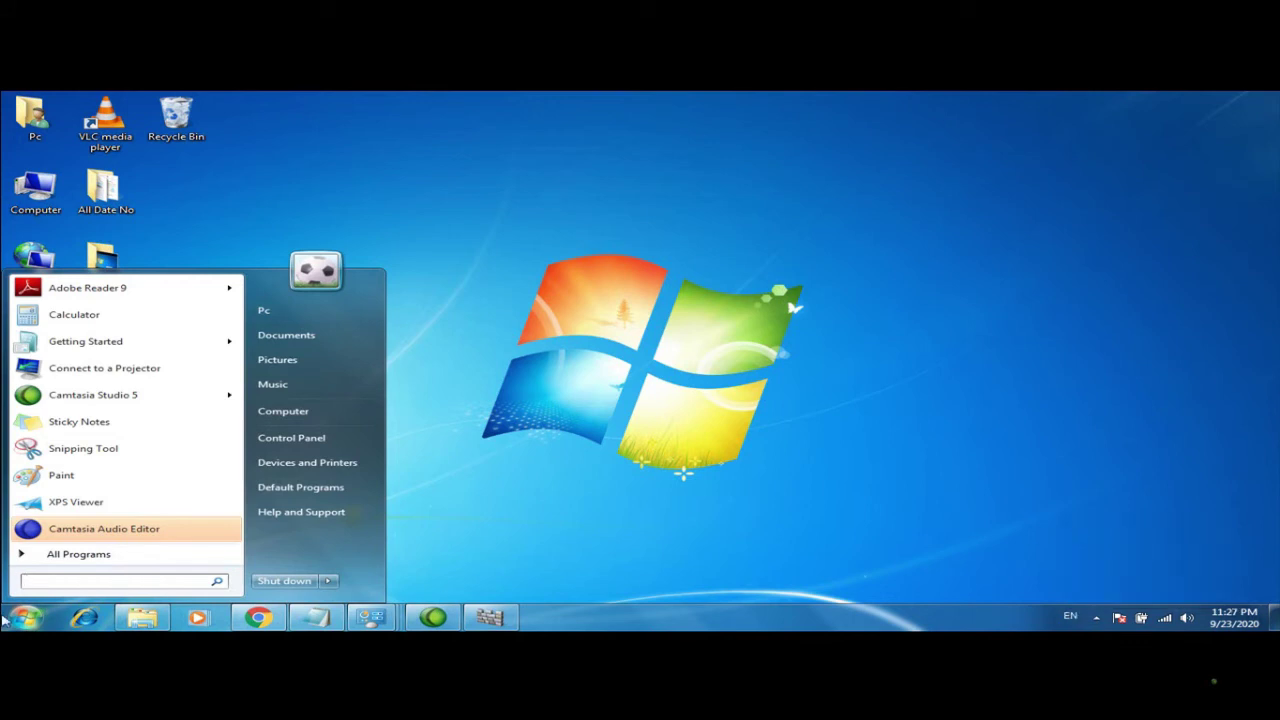
# Launch Microsoft Office Word 2007 from All Programs > Microsoft Office
pyautogui.write('wor')
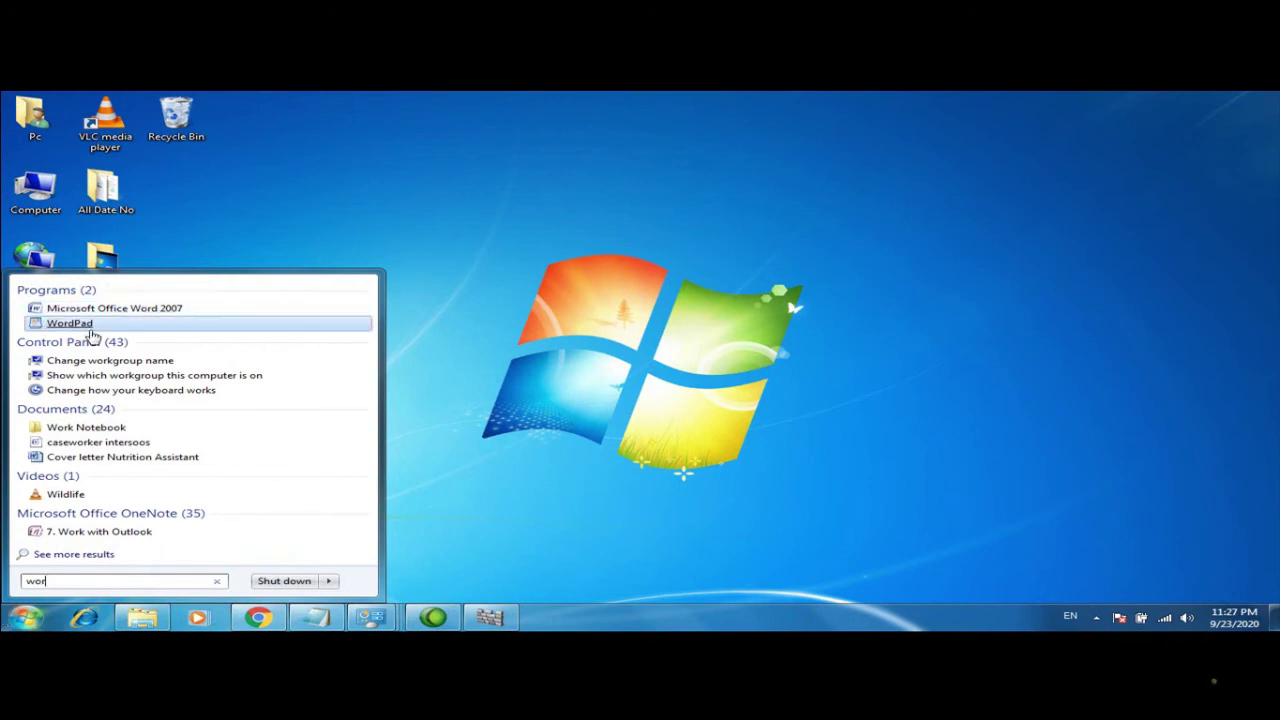
pyautogui.click(180, 309)
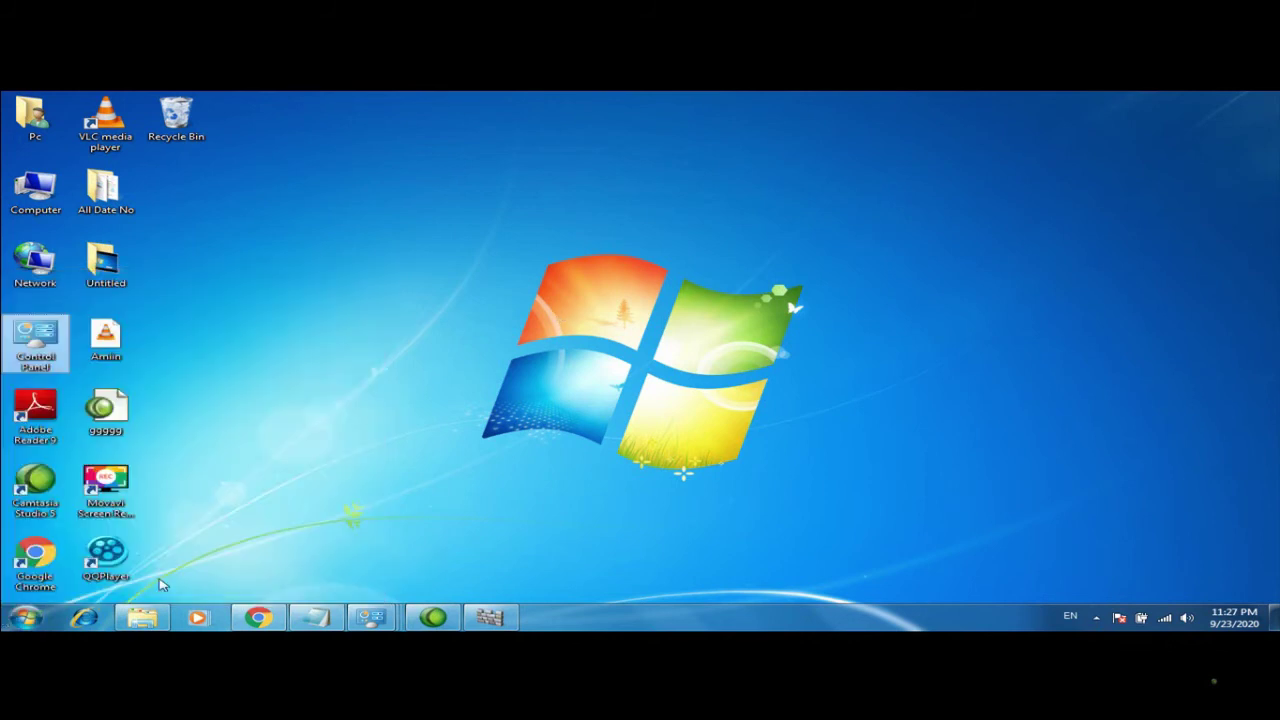
pyautogui.click(14, 622)
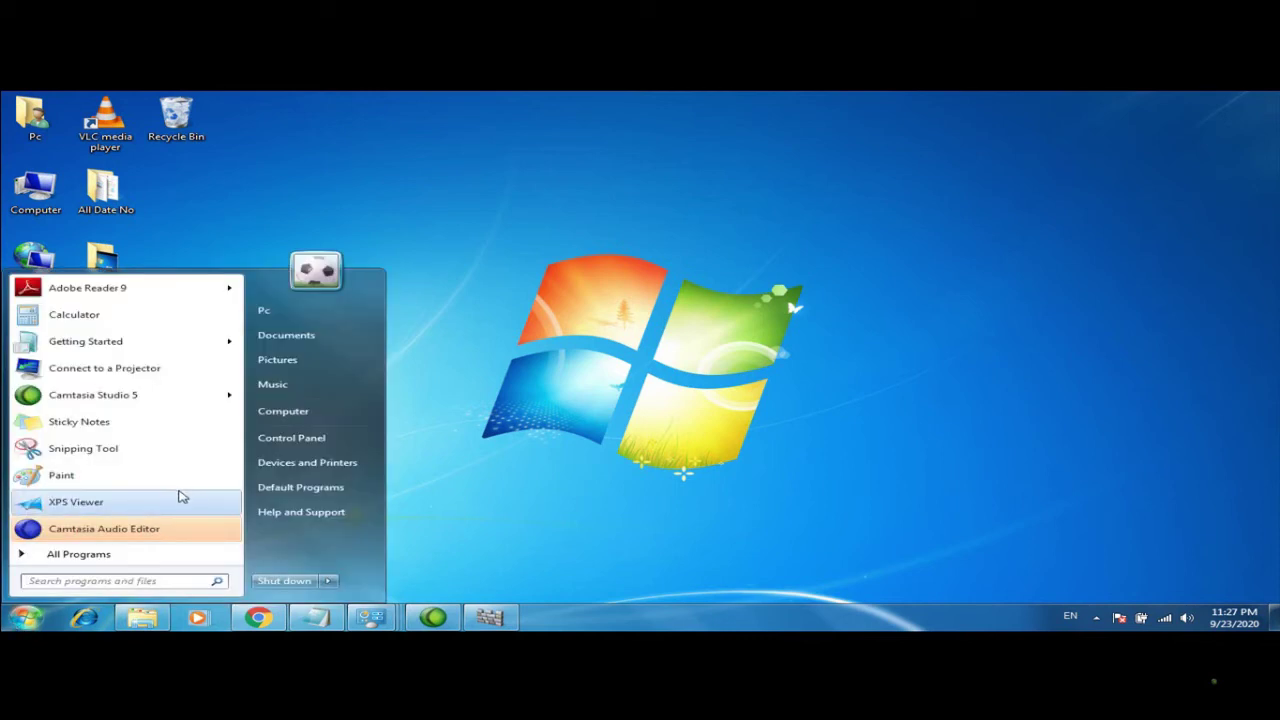
pyautogui.click(95, 558)
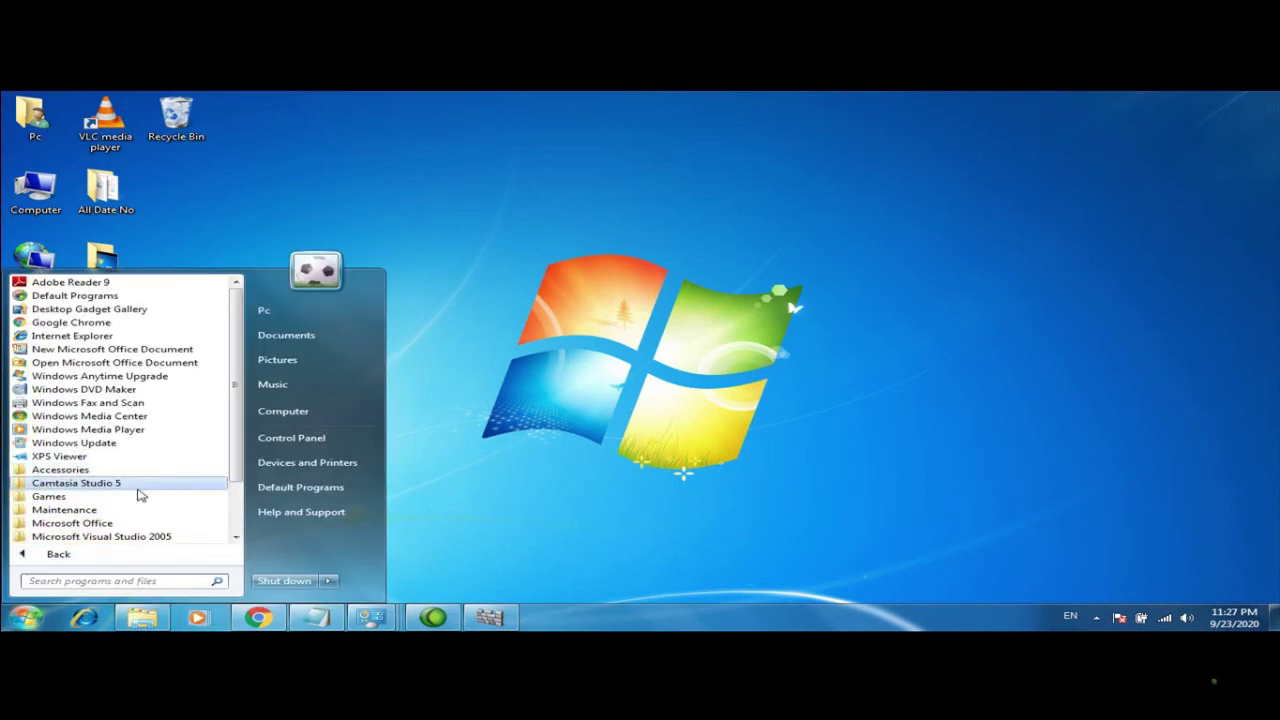
pyautogui.click(95, 524)
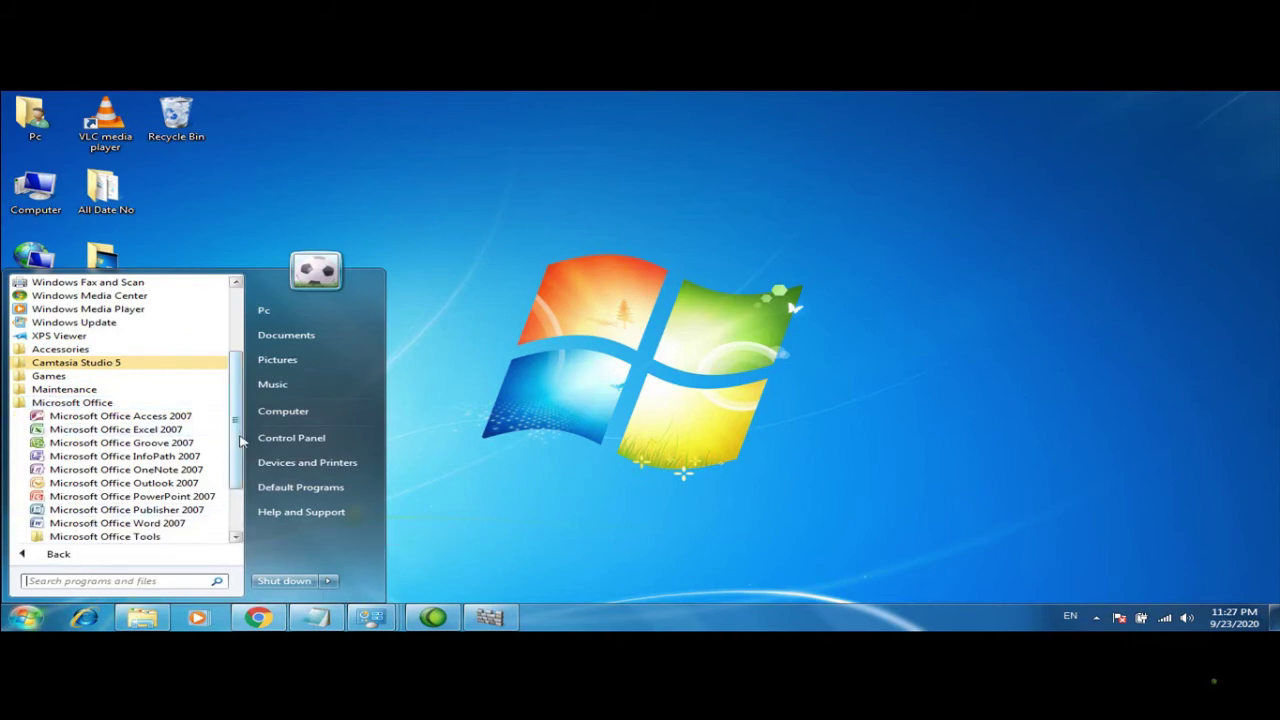
pyautogui.click(84, 525)
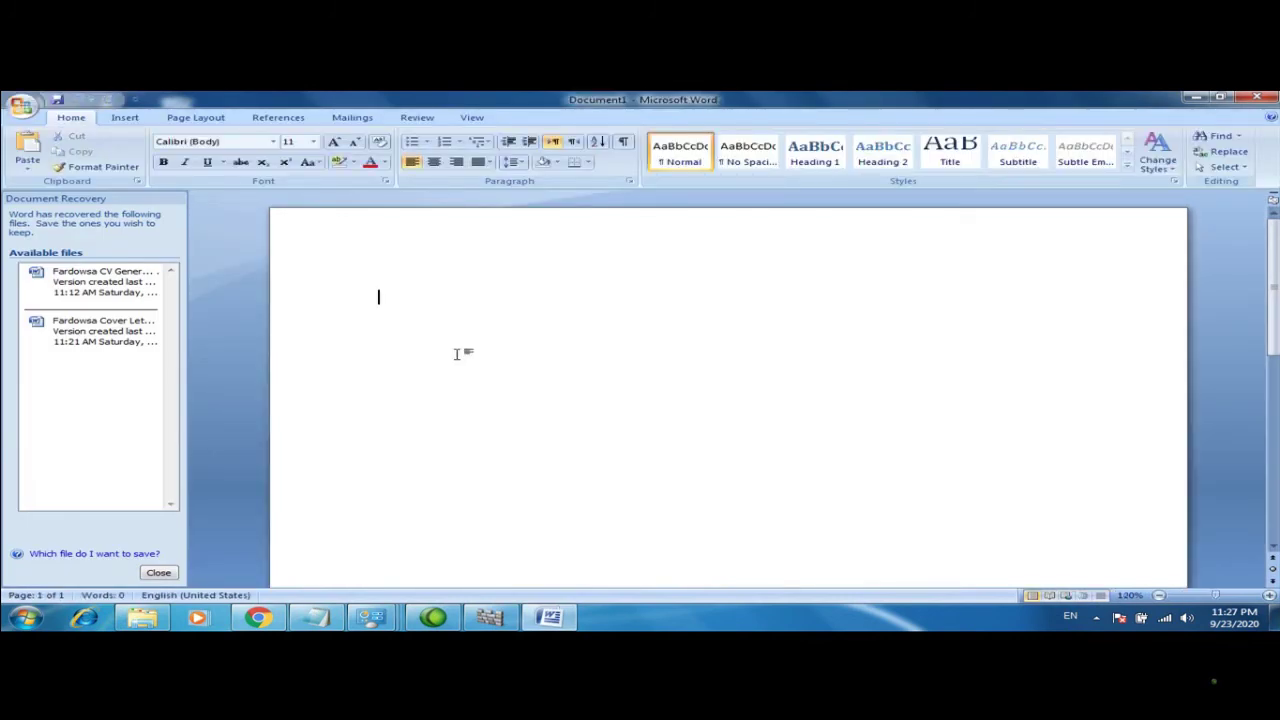
# Close Document Recovery and insert the 'download' cornfield picture from the Pictures library
pyautogui.click(159, 573)
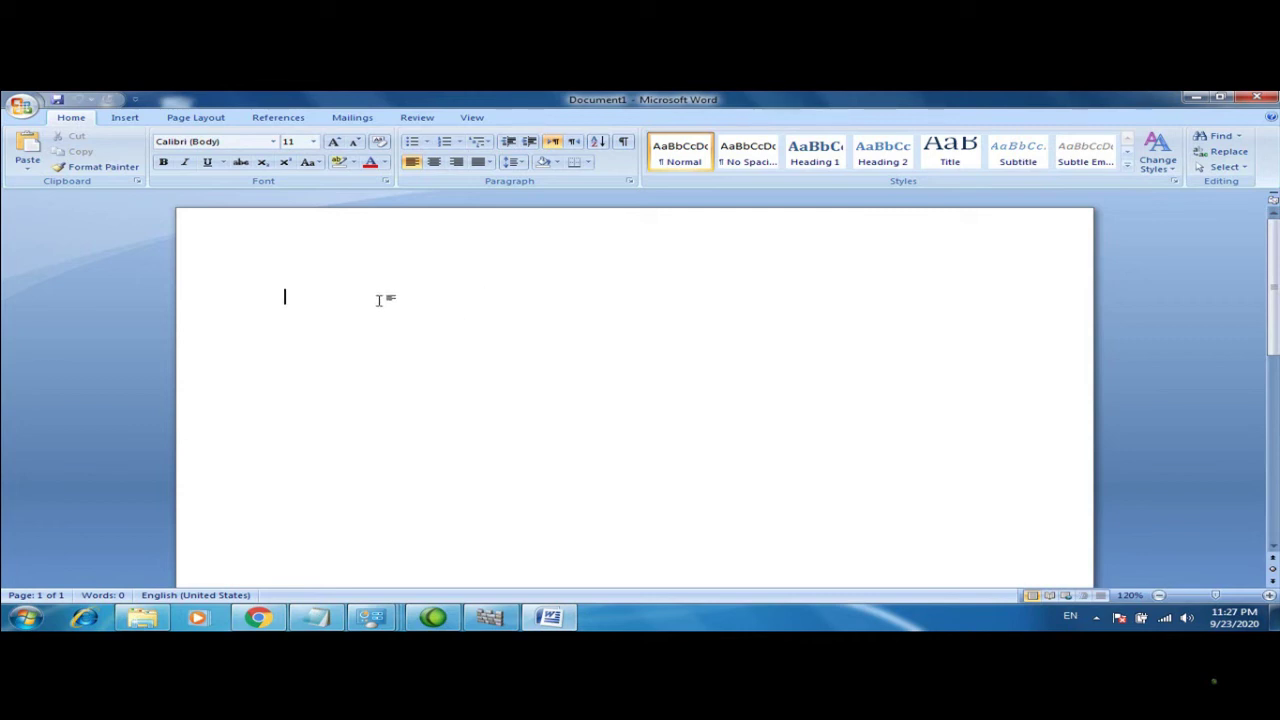
pyautogui.click(127, 118)
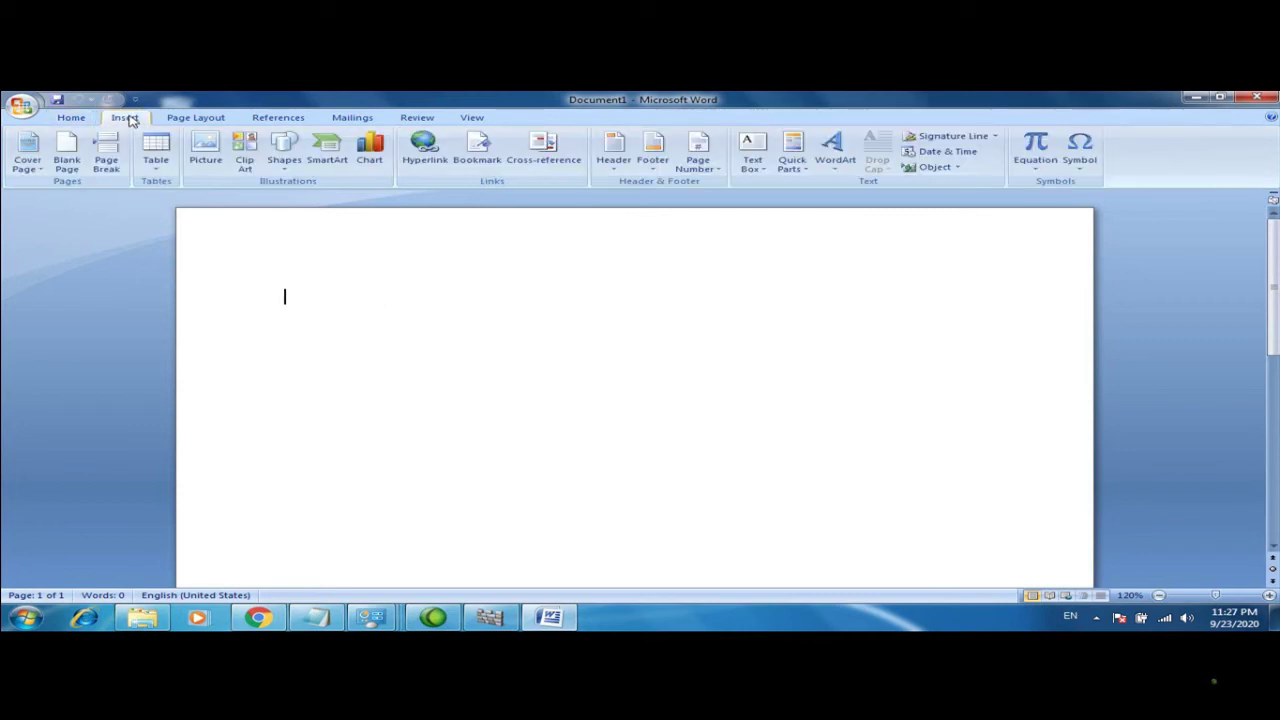
pyautogui.click(207, 150)
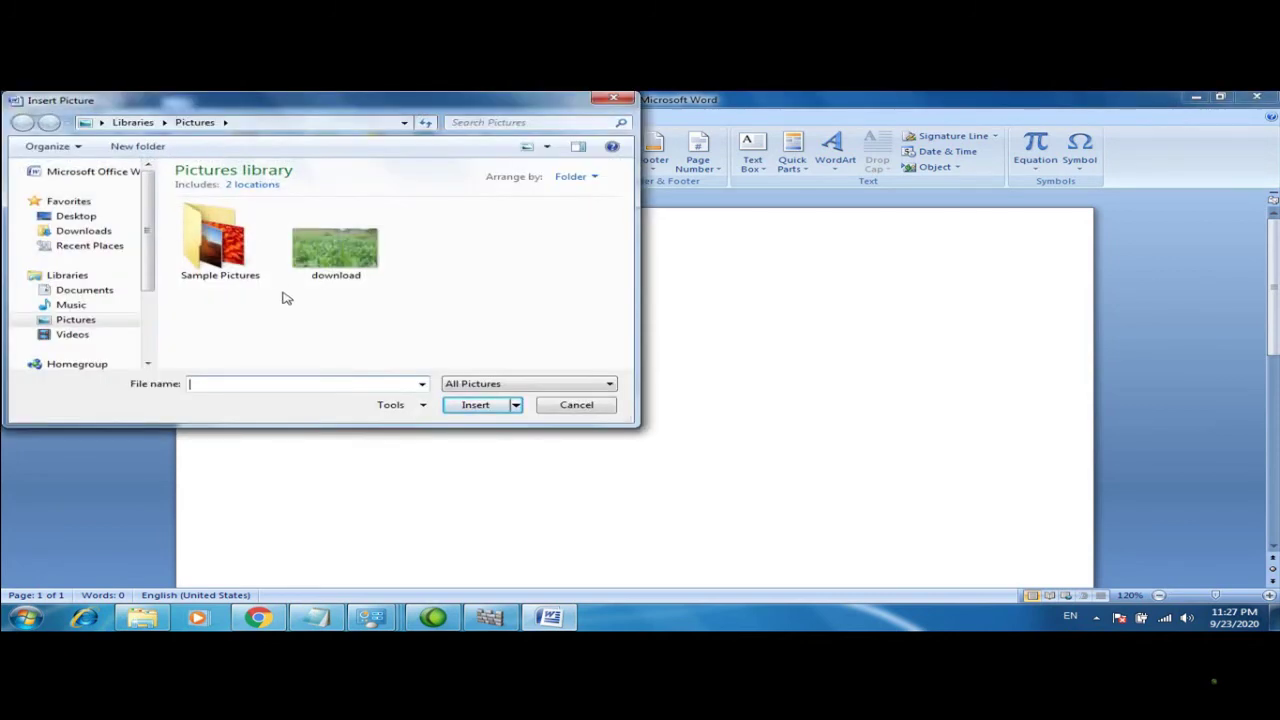
pyautogui.click(323, 257)
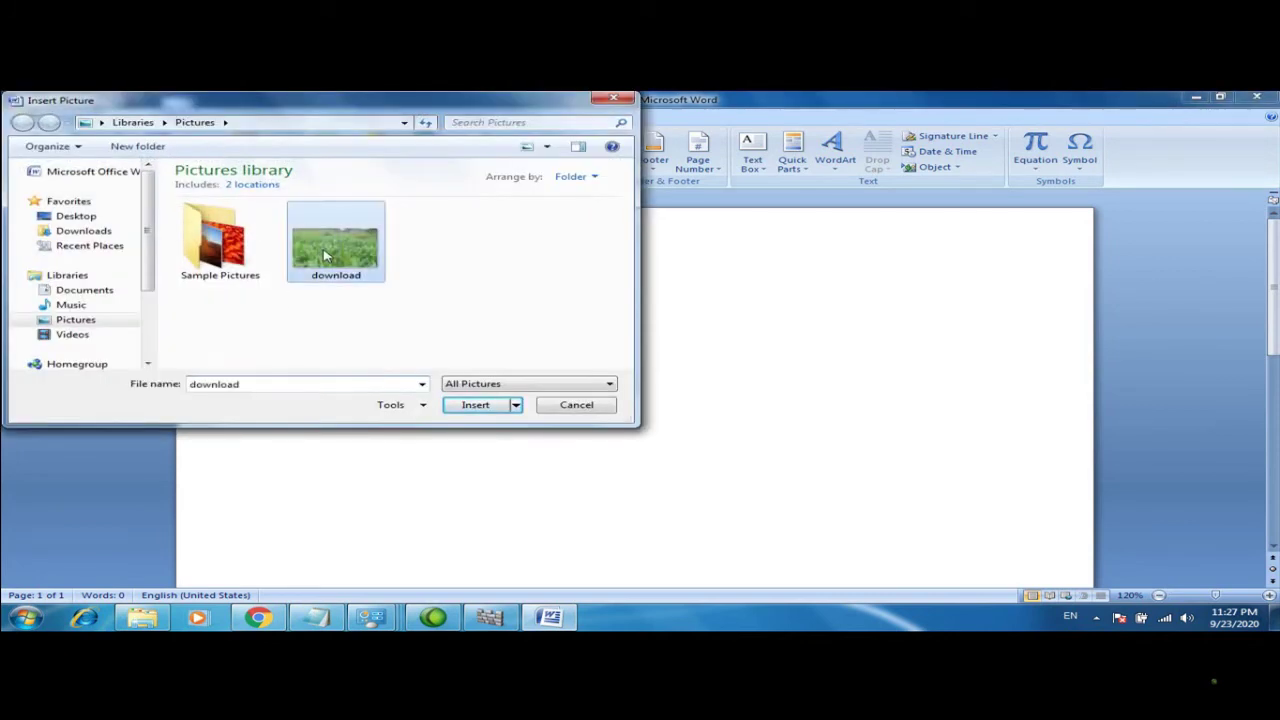
pyautogui.click(465, 408)
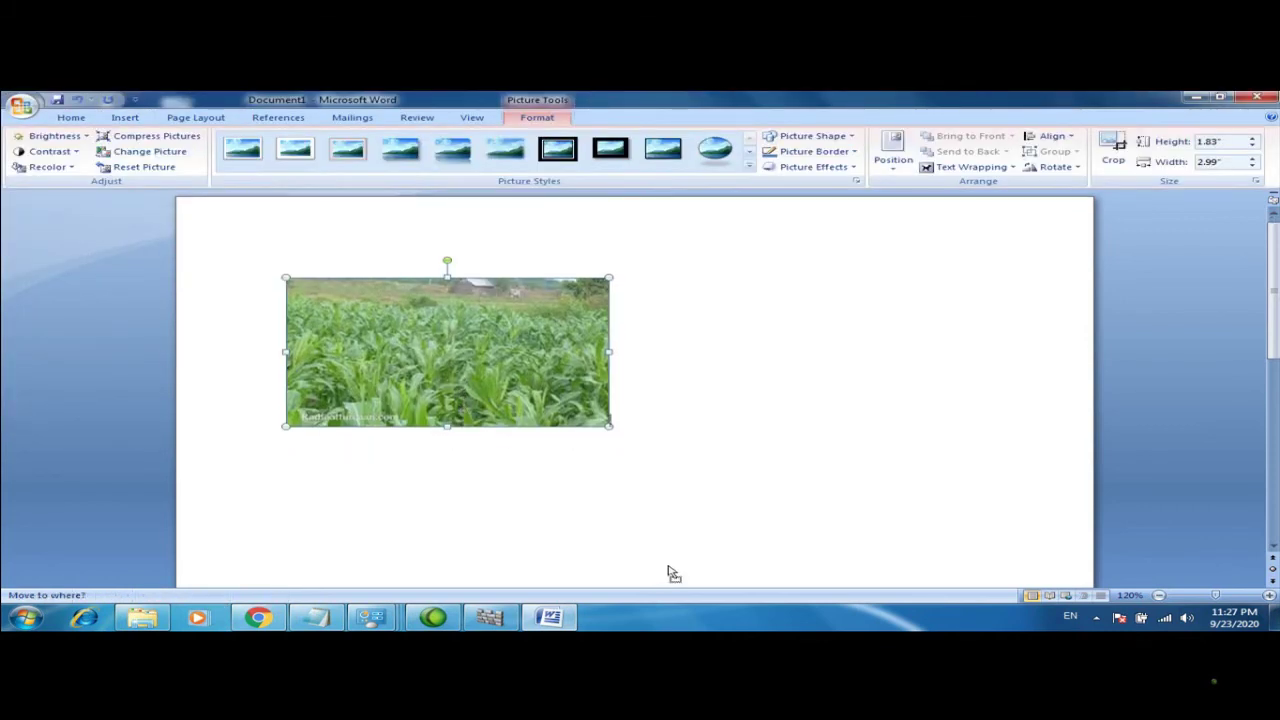
pyautogui.click(497, 463)
pyautogui.click(497, 362)
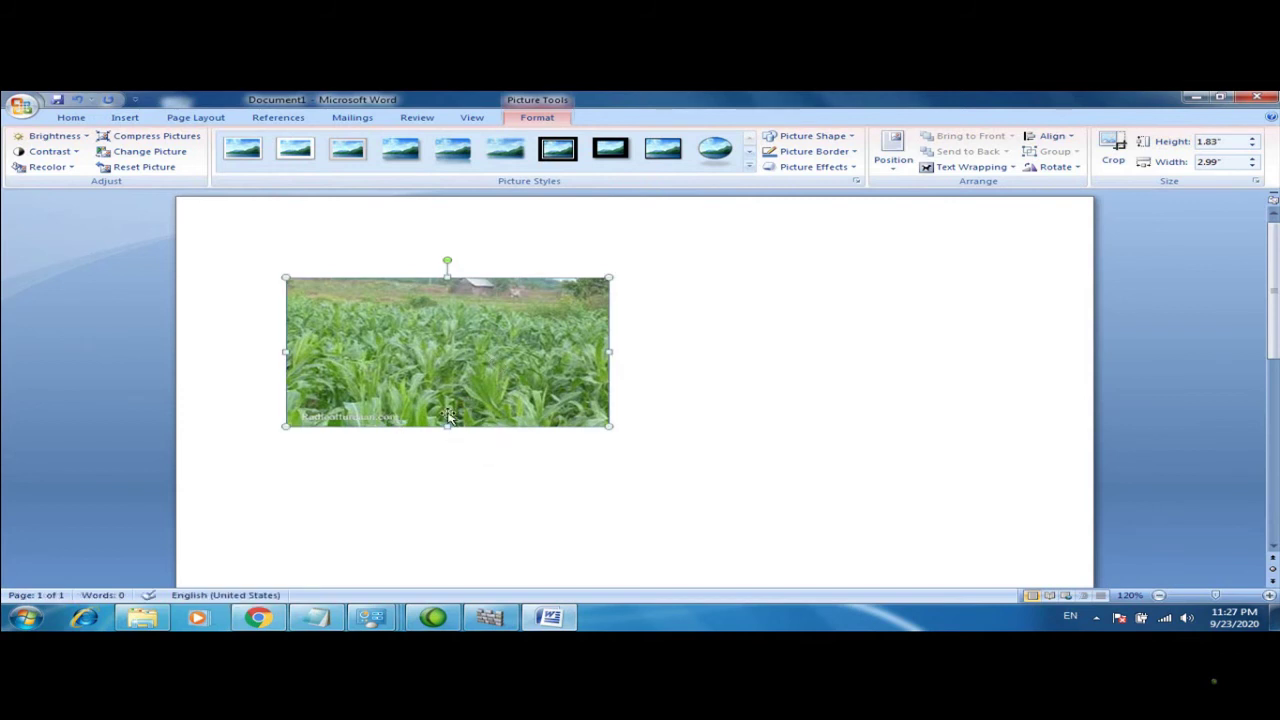
# Set the picture's wrapping to In Front of Text, then shrink and reposition it
pyautogui.rightClick(427, 362)
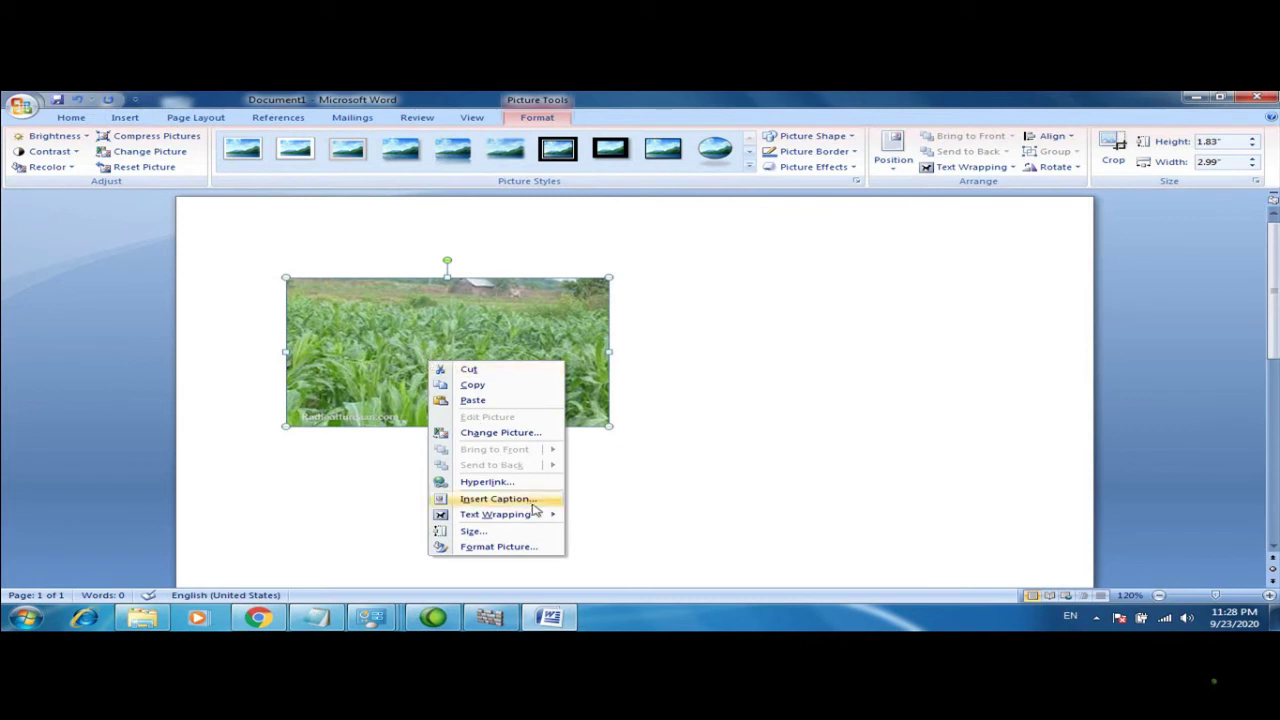
pyautogui.moveTo(530, 515)
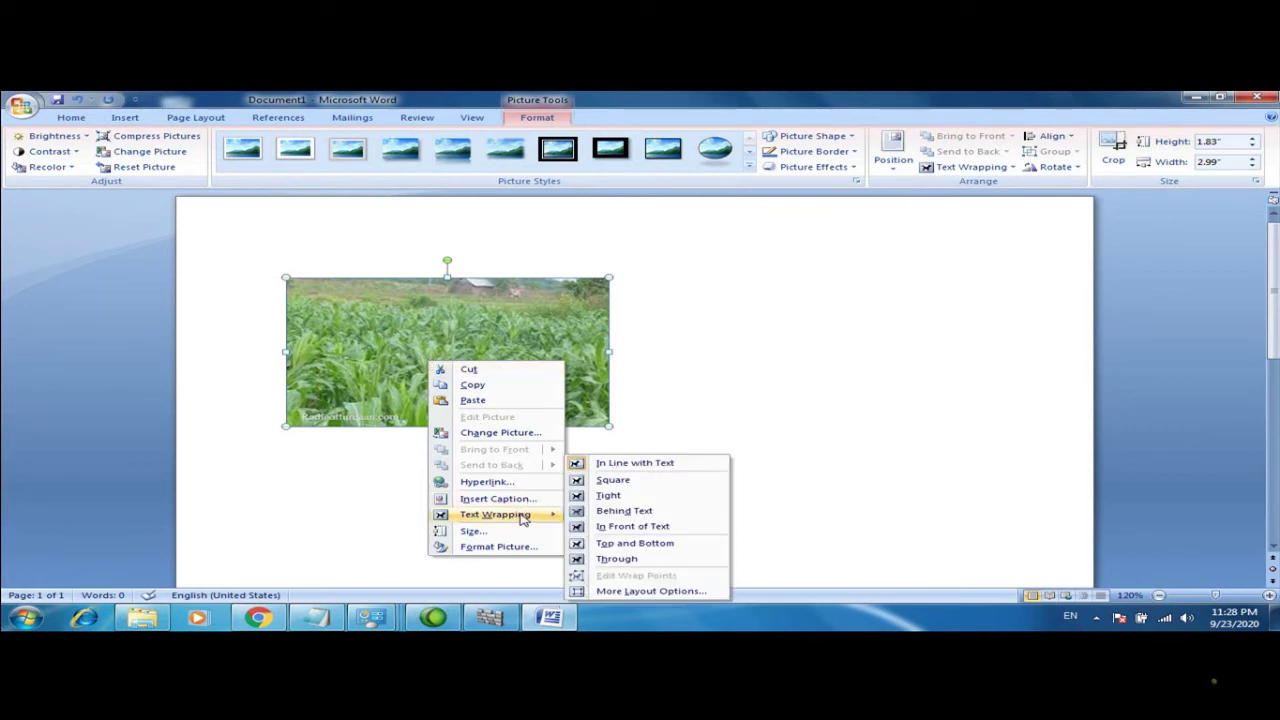
pyautogui.click(600, 527)
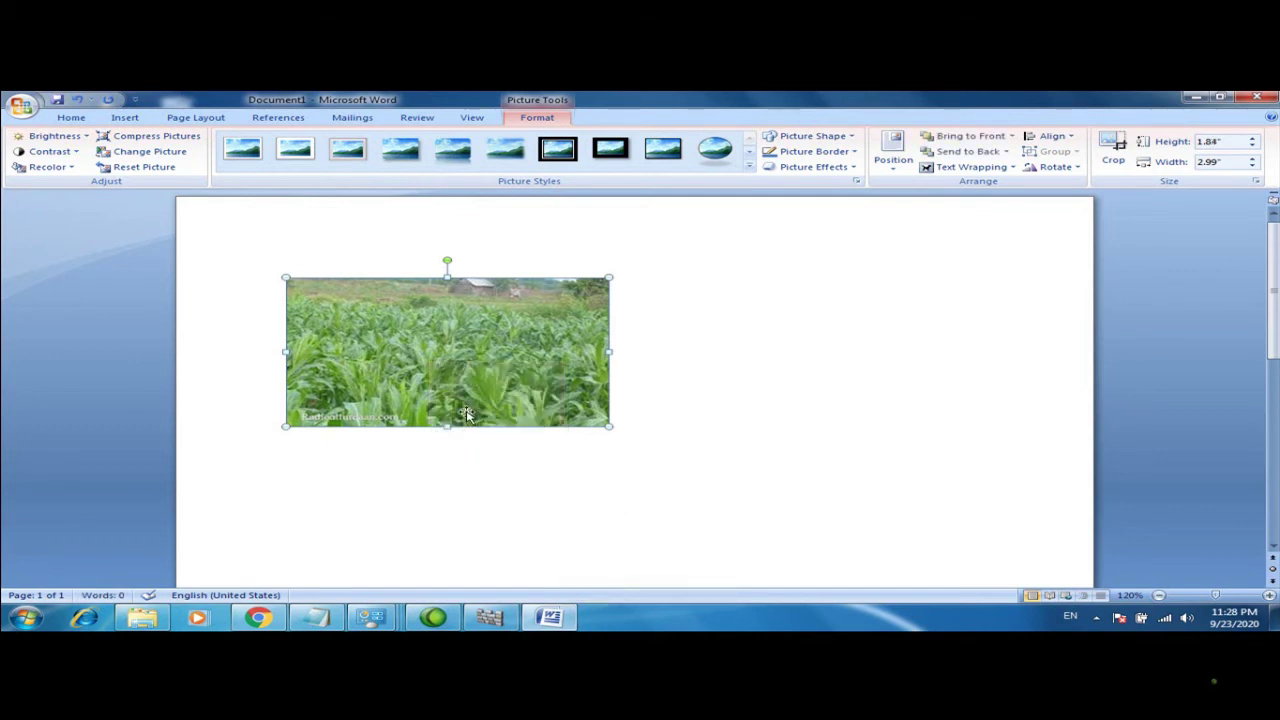
pyautogui.moveTo(446, 384); pyautogui.dragTo(609, 410)
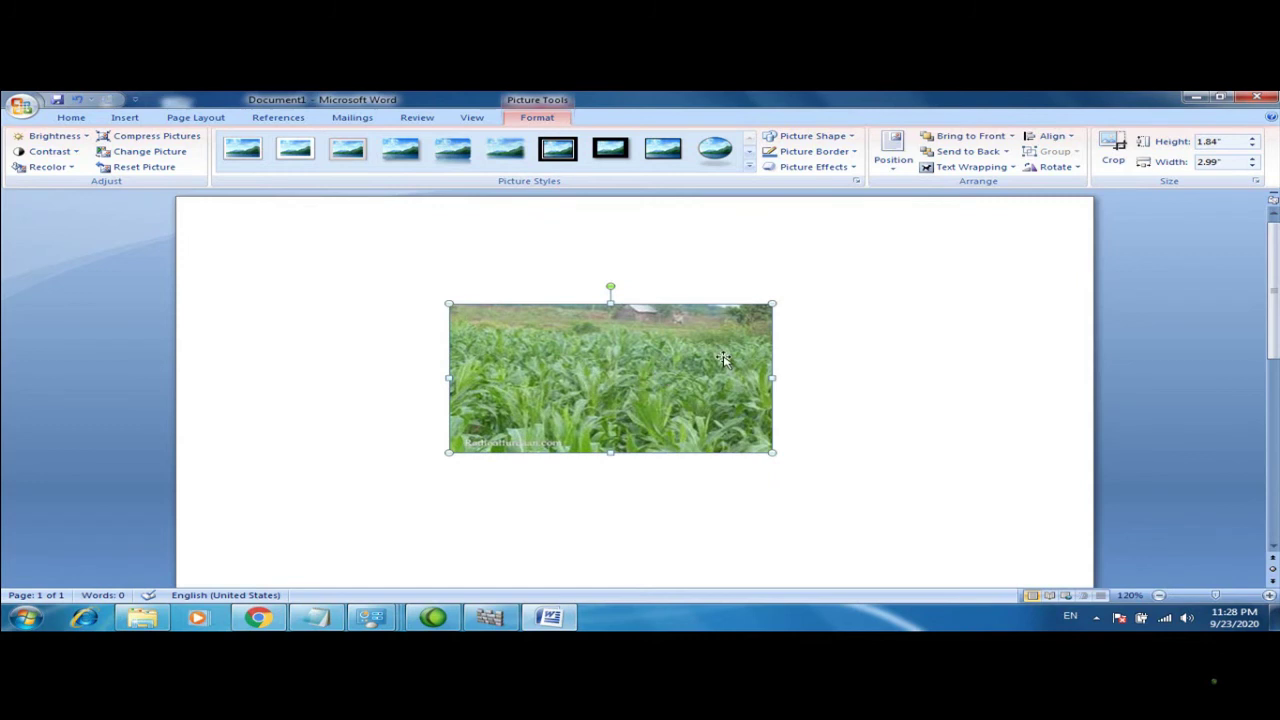
pyautogui.moveTo(455, 308); pyautogui.dragTo(563, 355)
pyautogui.moveTo(673, 410); pyautogui.dragTo(550, 258)
pyautogui.click(485, 243)
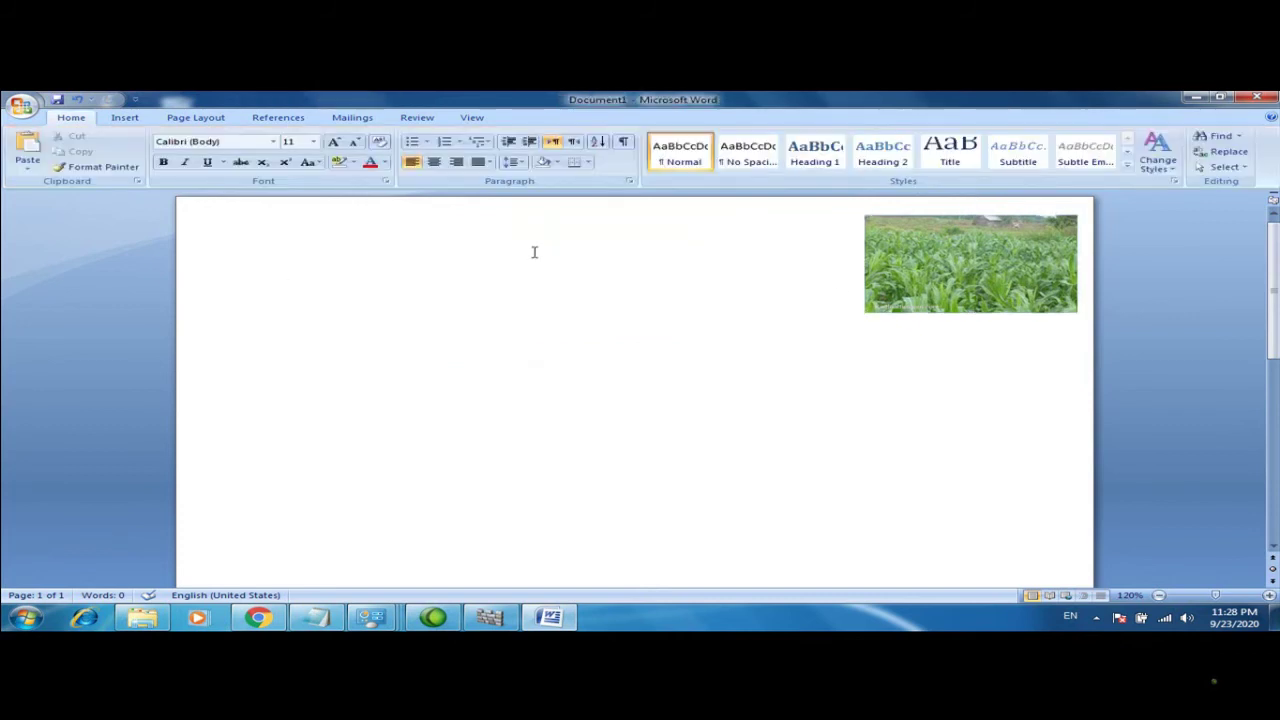
pyautogui.moveTo(988, 290); pyautogui.dragTo(749, 290)
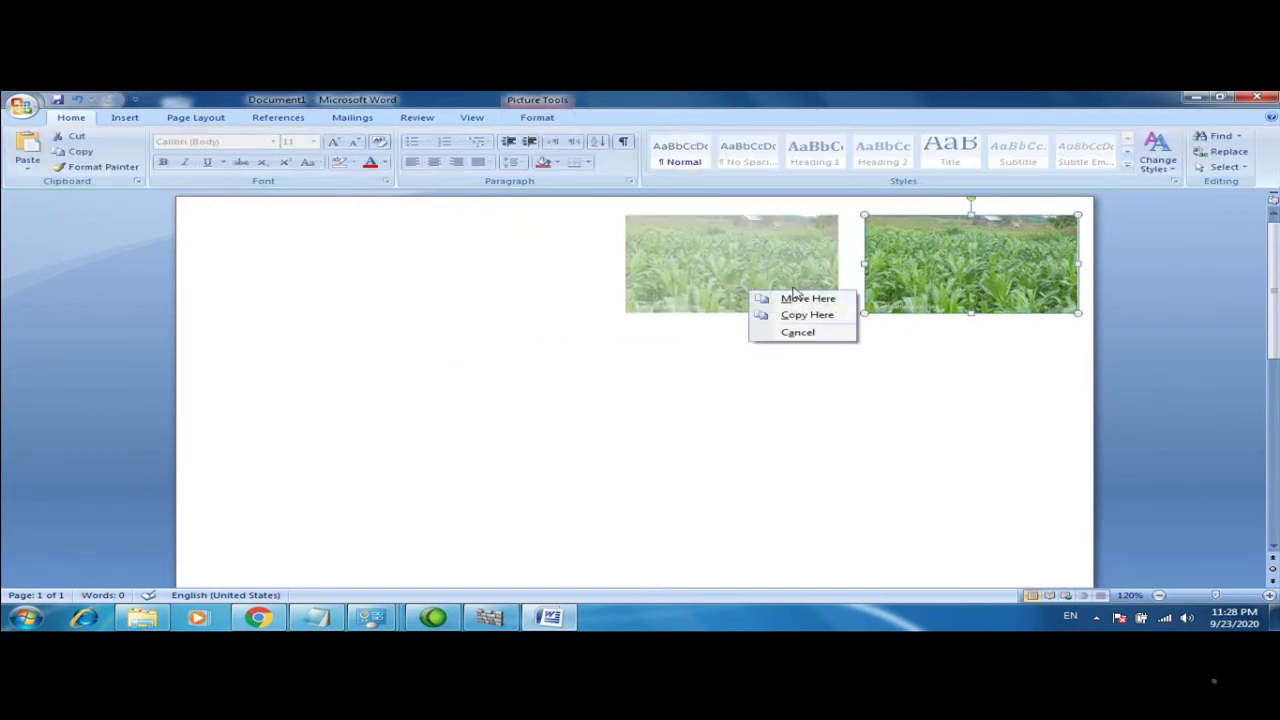
pyautogui.click(738, 284)
pyautogui.moveTo(950, 265); pyautogui.dragTo(799, 309)
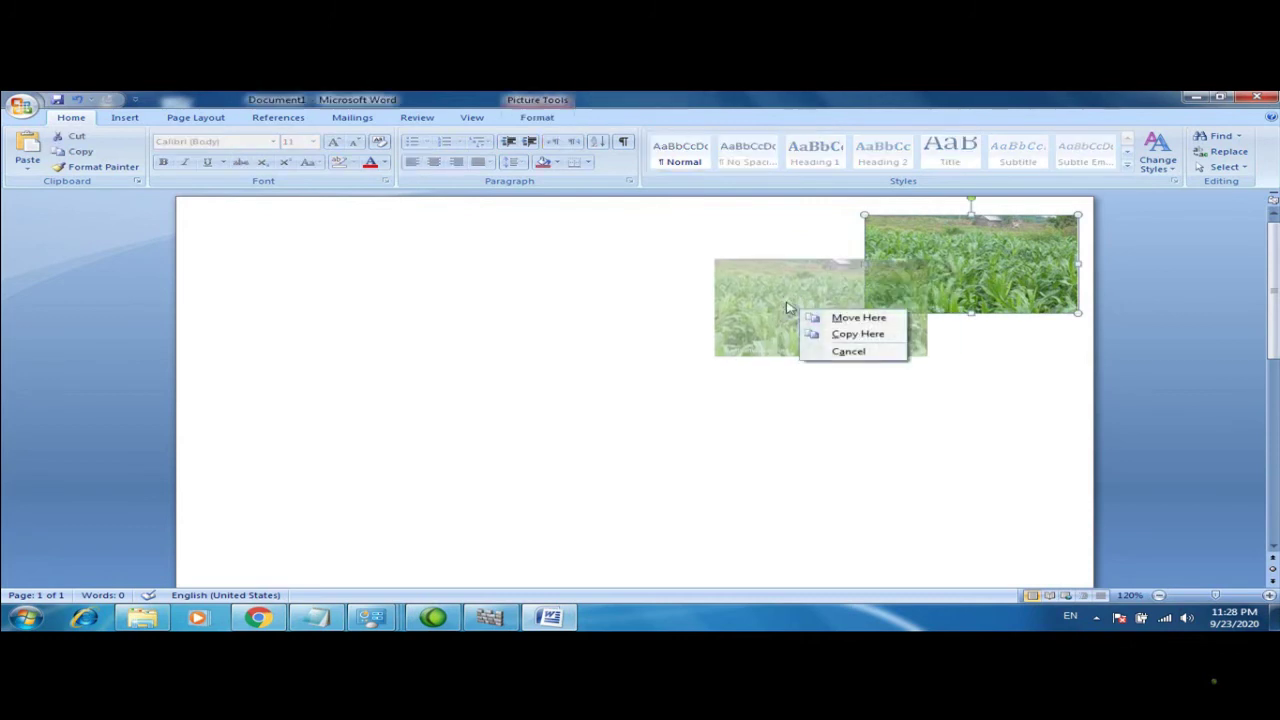
pyautogui.click(538, 340)
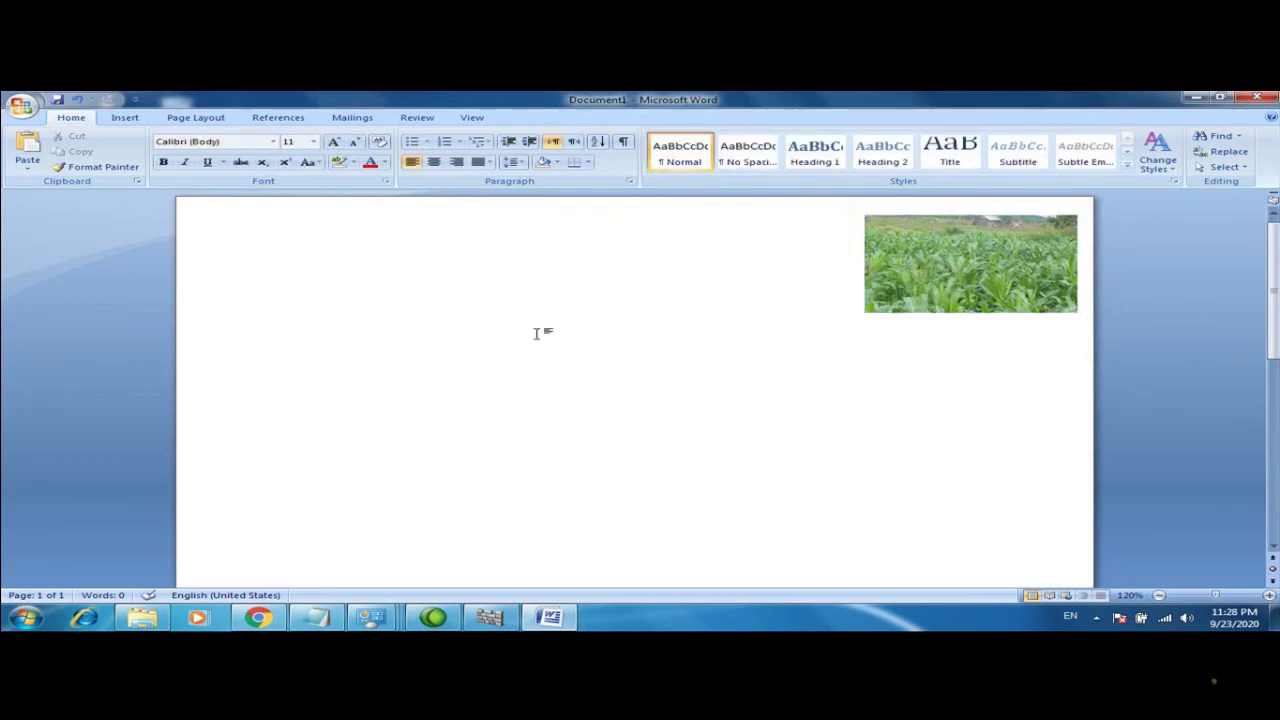
pyautogui.click(900, 260)
# Switch the picture to Behind Text and slide it toward the page centre
pyautogui.rightClick(900, 260)
pyautogui.moveTo(1010, 412)
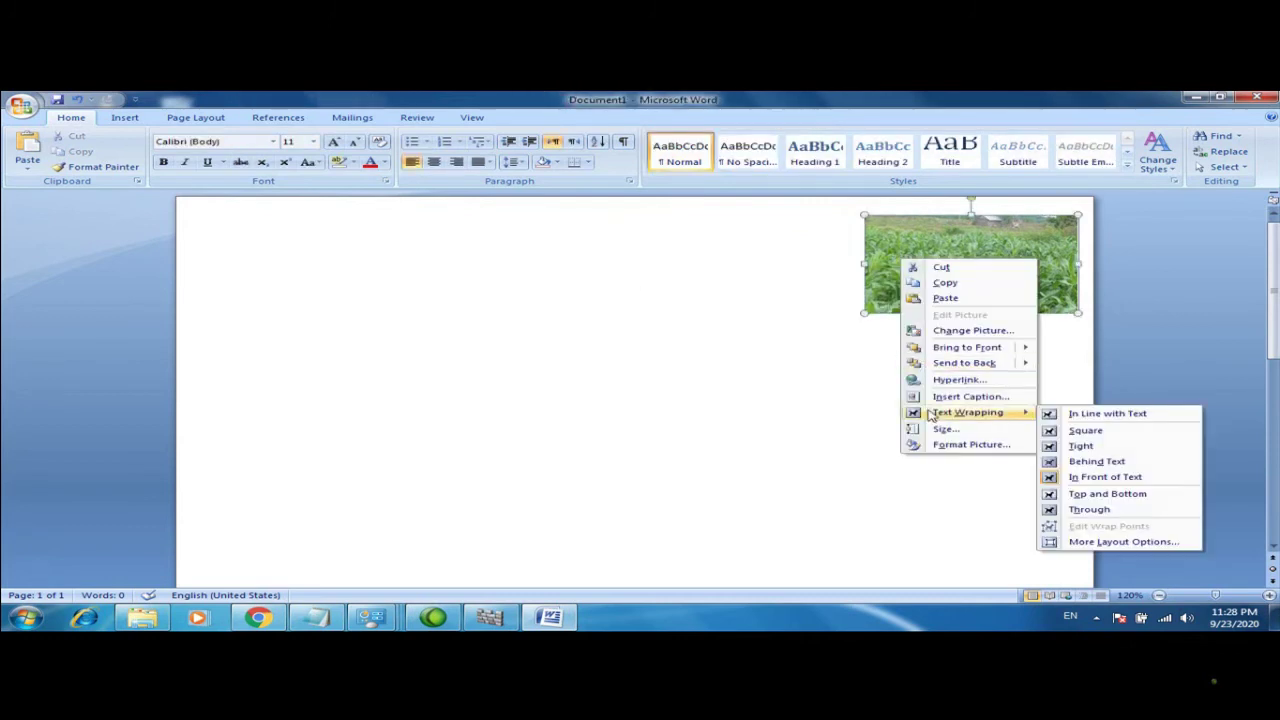
pyautogui.click(1100, 463)
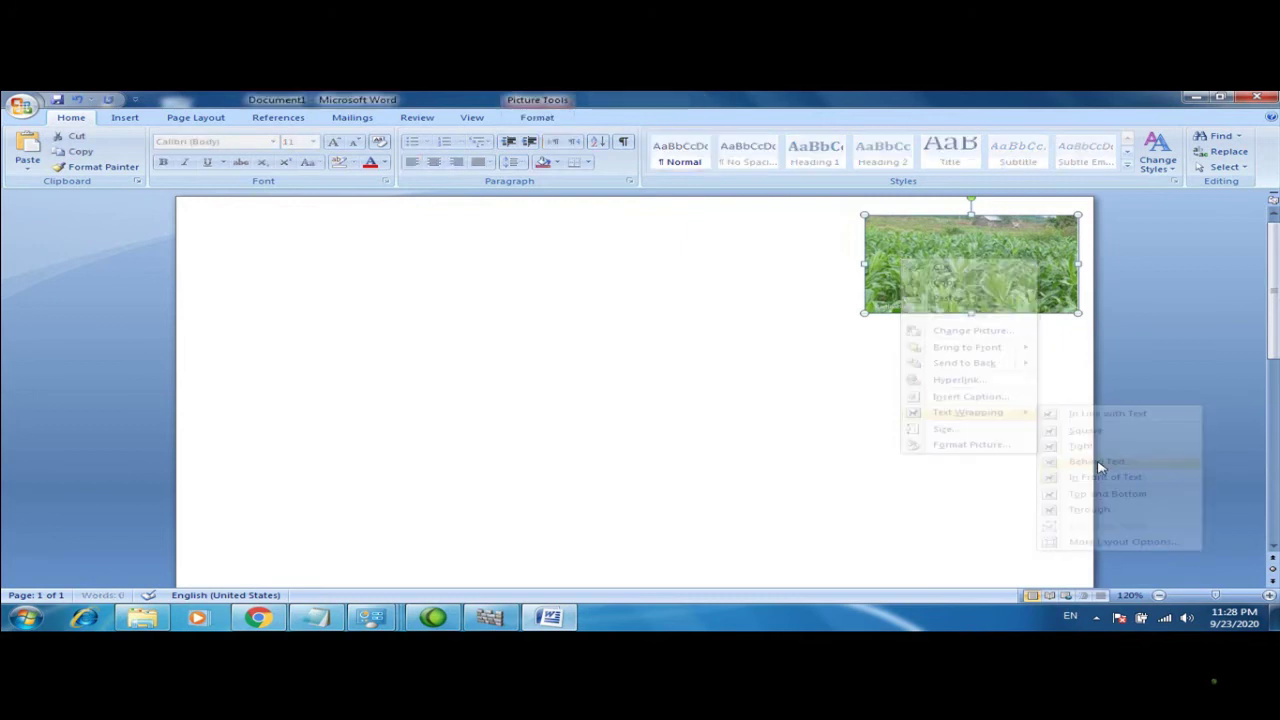
pyautogui.moveTo(966, 270); pyautogui.dragTo(729, 276)
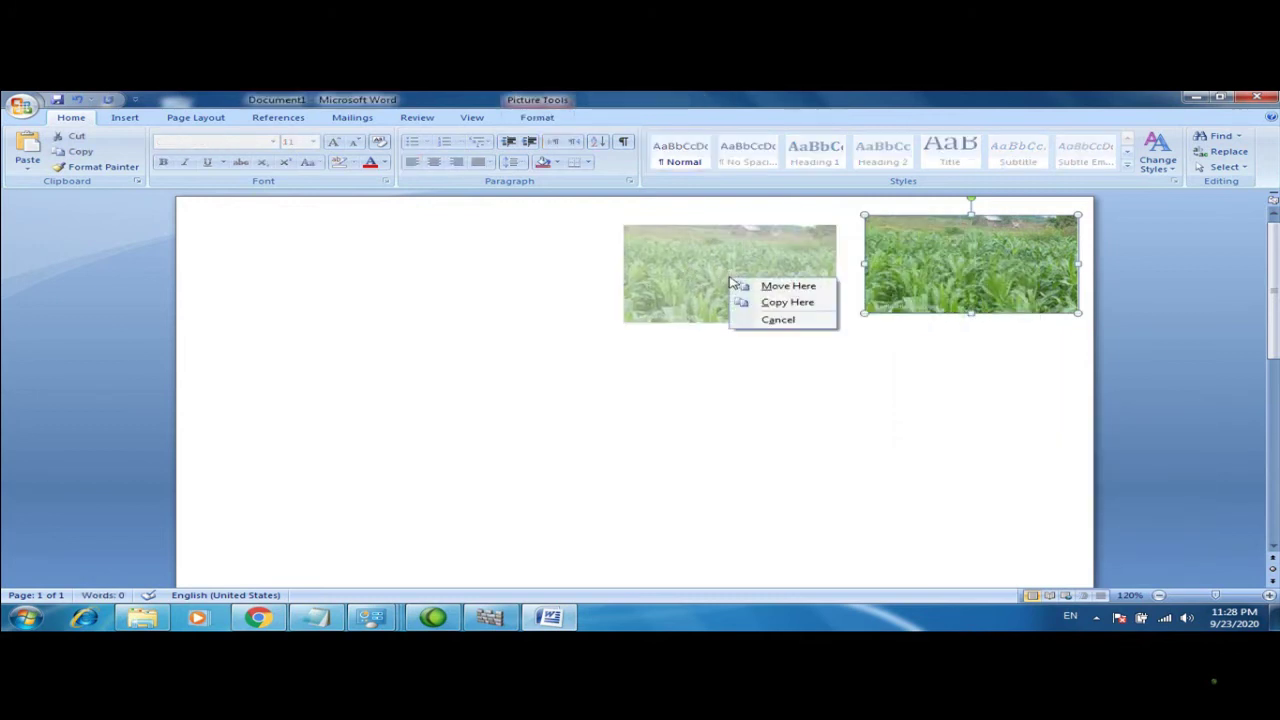
pyautogui.click(486, 334)
pyautogui.moveTo(978, 263); pyautogui.dragTo(797, 386)
pyautogui.click(614, 394)
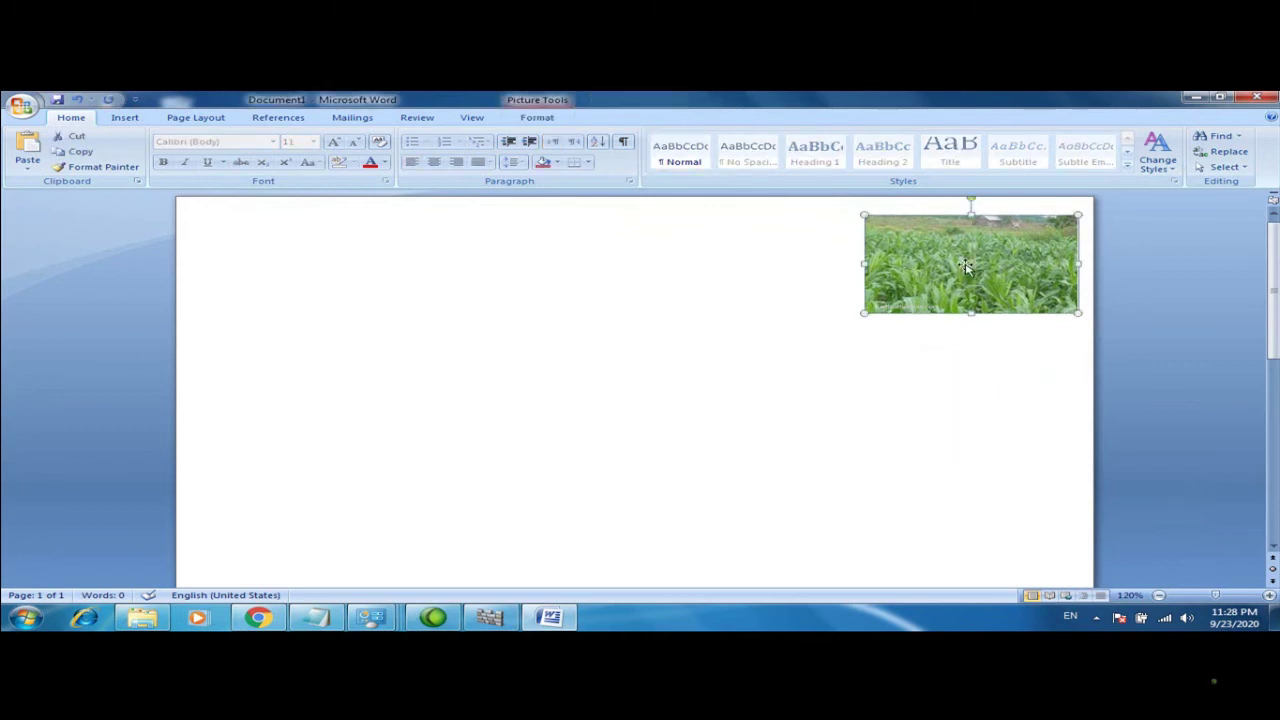
pyautogui.moveTo(961, 261); pyautogui.dragTo(636, 282)
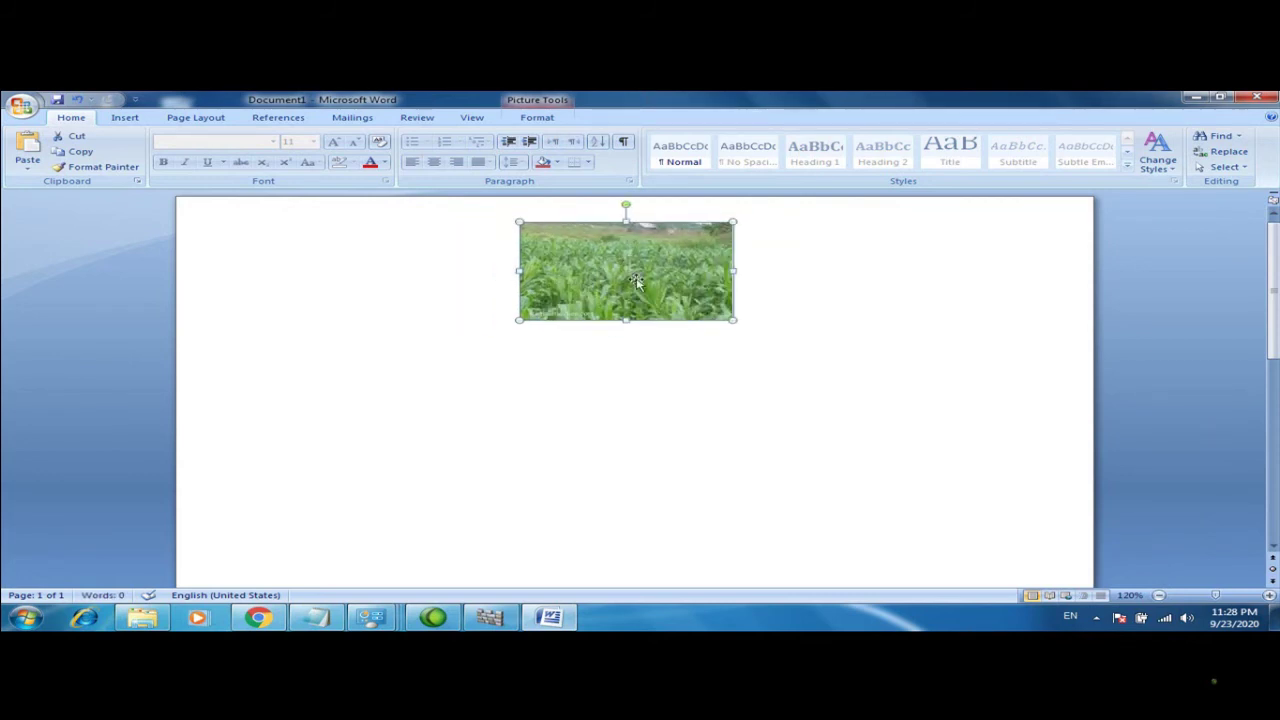
pyautogui.click(738, 326)
# Add two empty lines and move the picture back up to the top centre
pyautogui.press('Return')
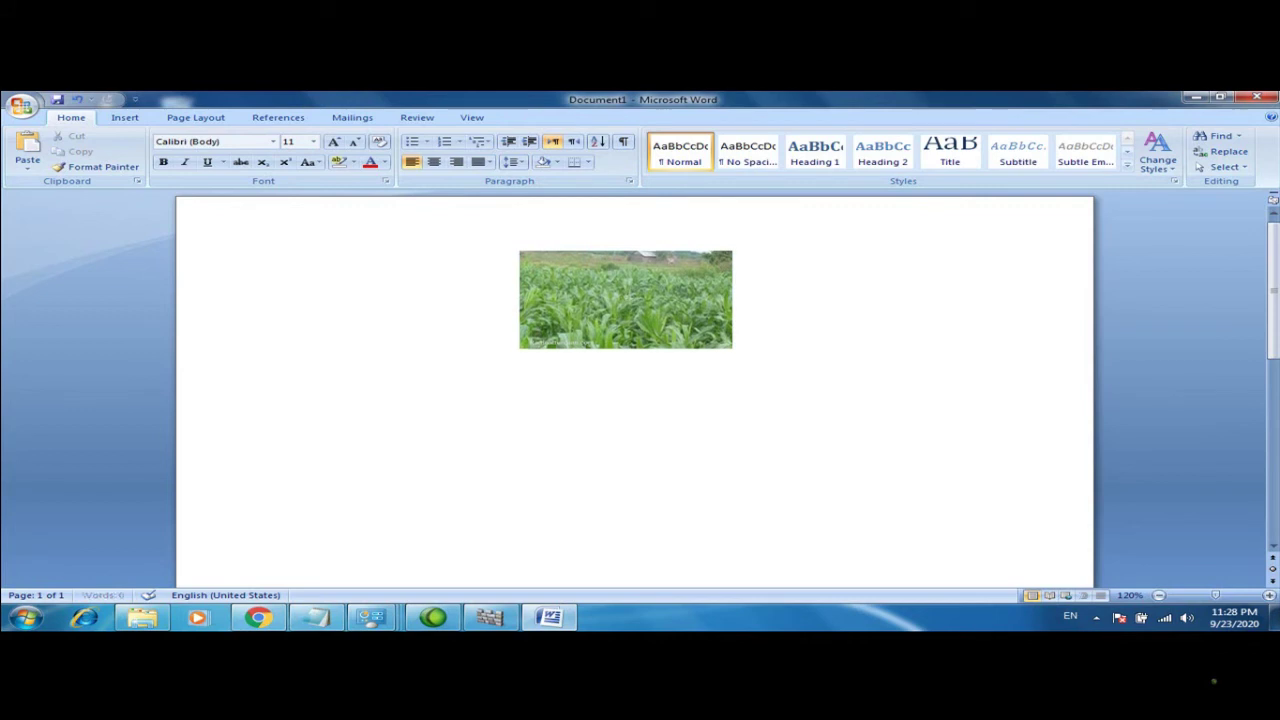
pyautogui.press('Return')
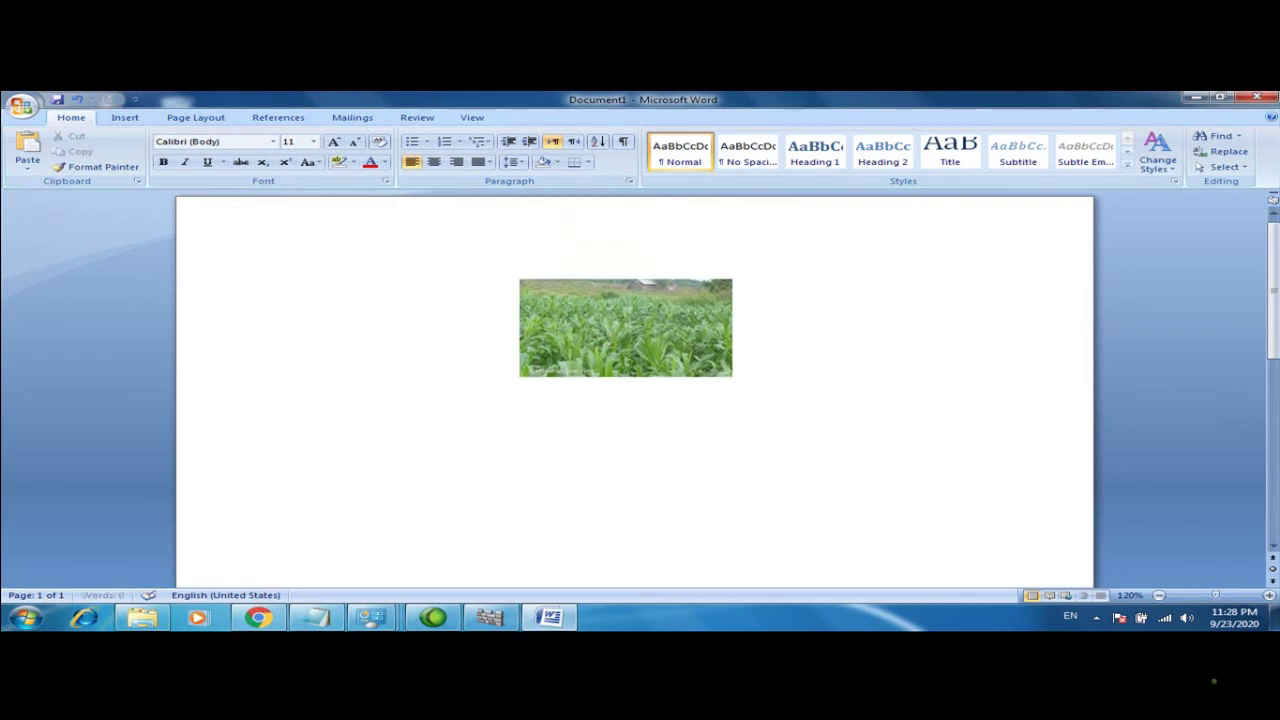
pyautogui.moveTo(608, 323); pyautogui.dragTo(603, 245)
pyautogui.click(760, 290)
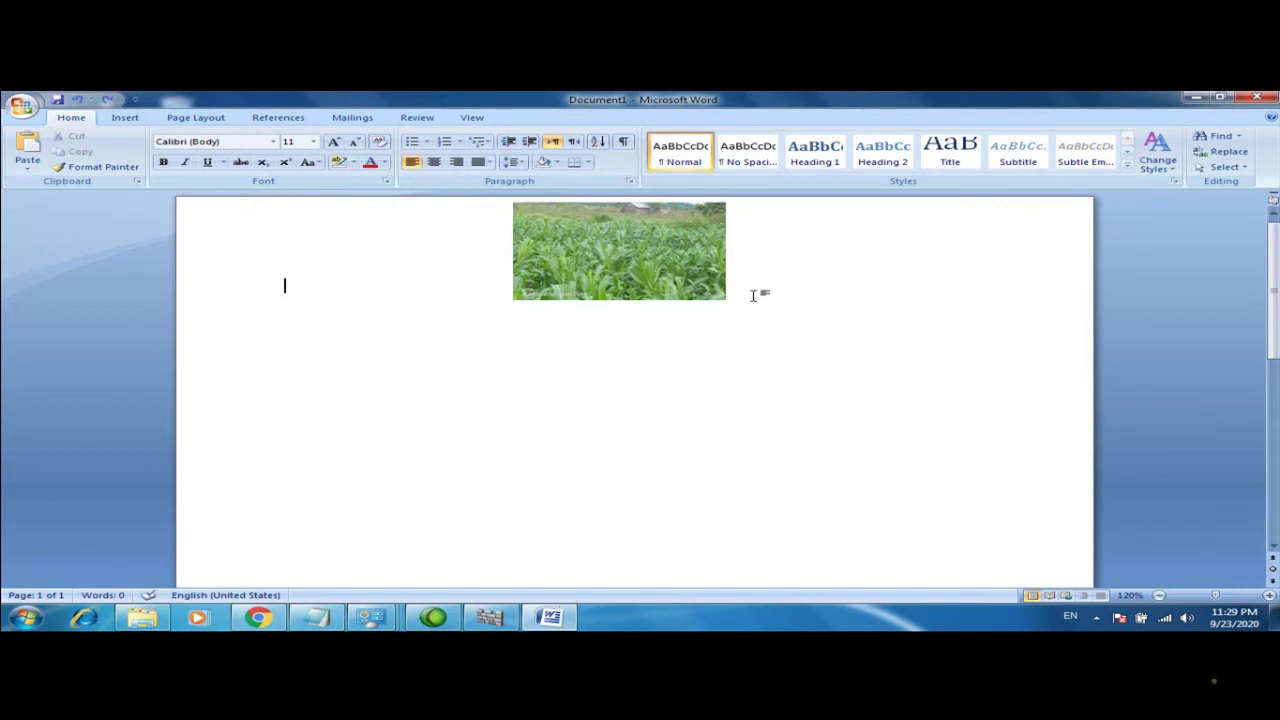
# Add a line beside the picture, then exit header editing back to the document body
pyautogui.click(754, 293)
pyautogui.press('Return')
pyautogui.click(386, 291)
pyautogui.press('Down')
pyautogui.click(476, 271)
pyautogui.doubleClick(476, 271)
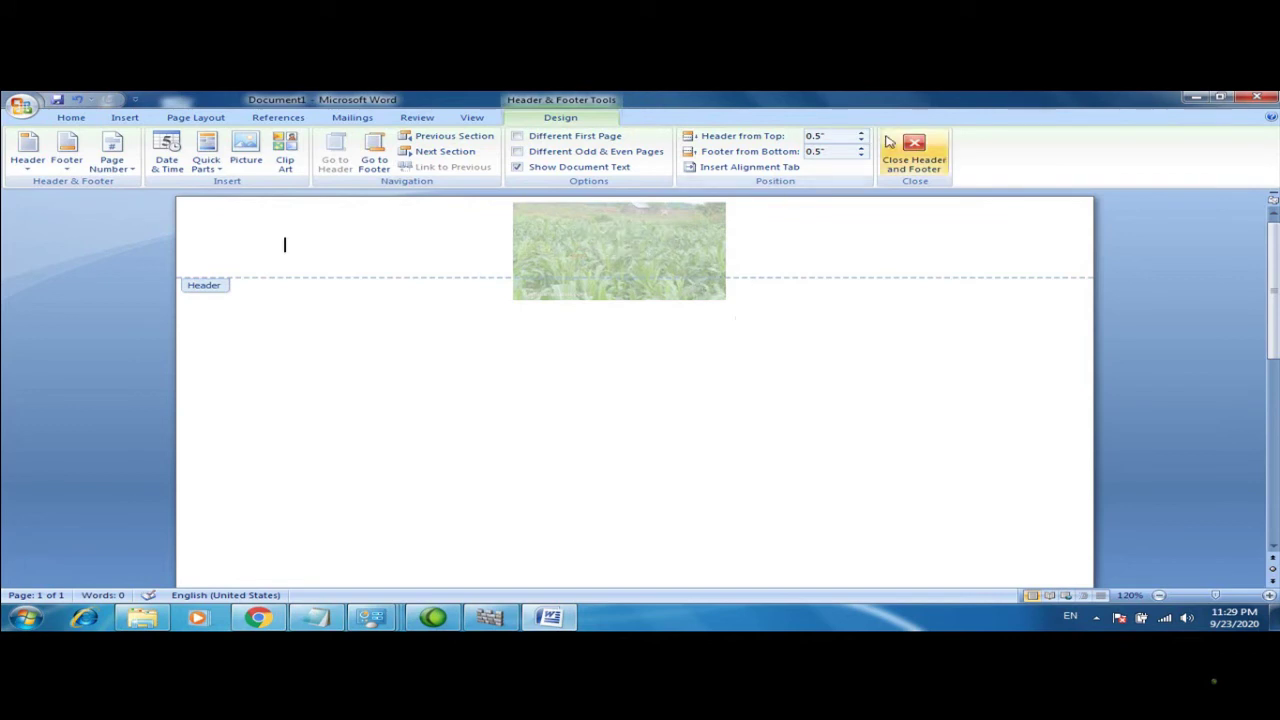
pyautogui.click(913, 152)
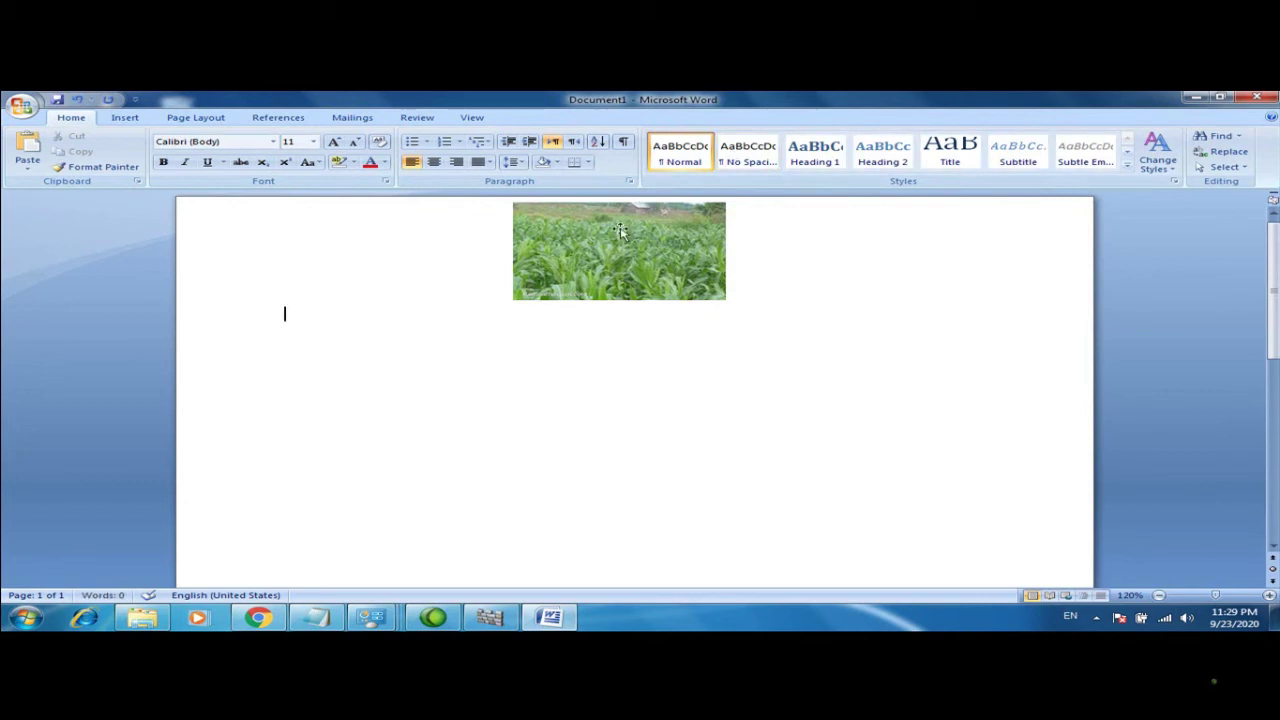
pyautogui.click(128, 119)
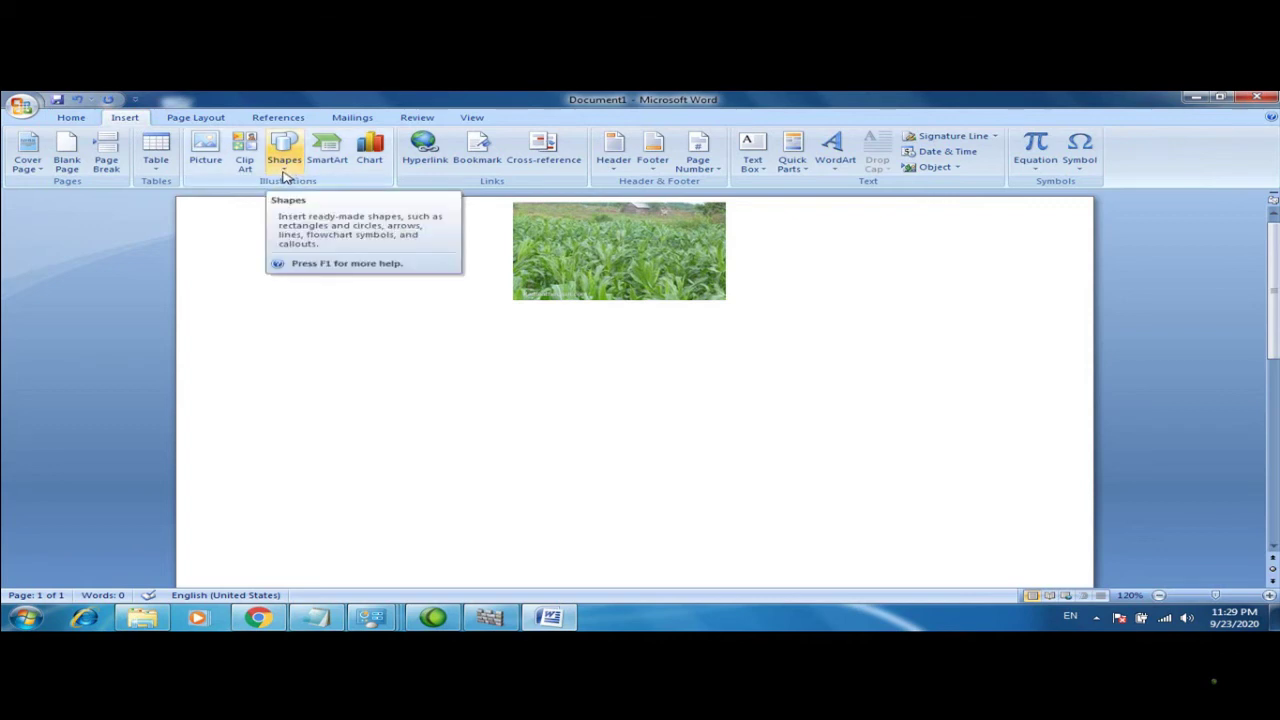
# Draw a rounded rectangle below the picture and fill it green
pyautogui.click(285, 175)
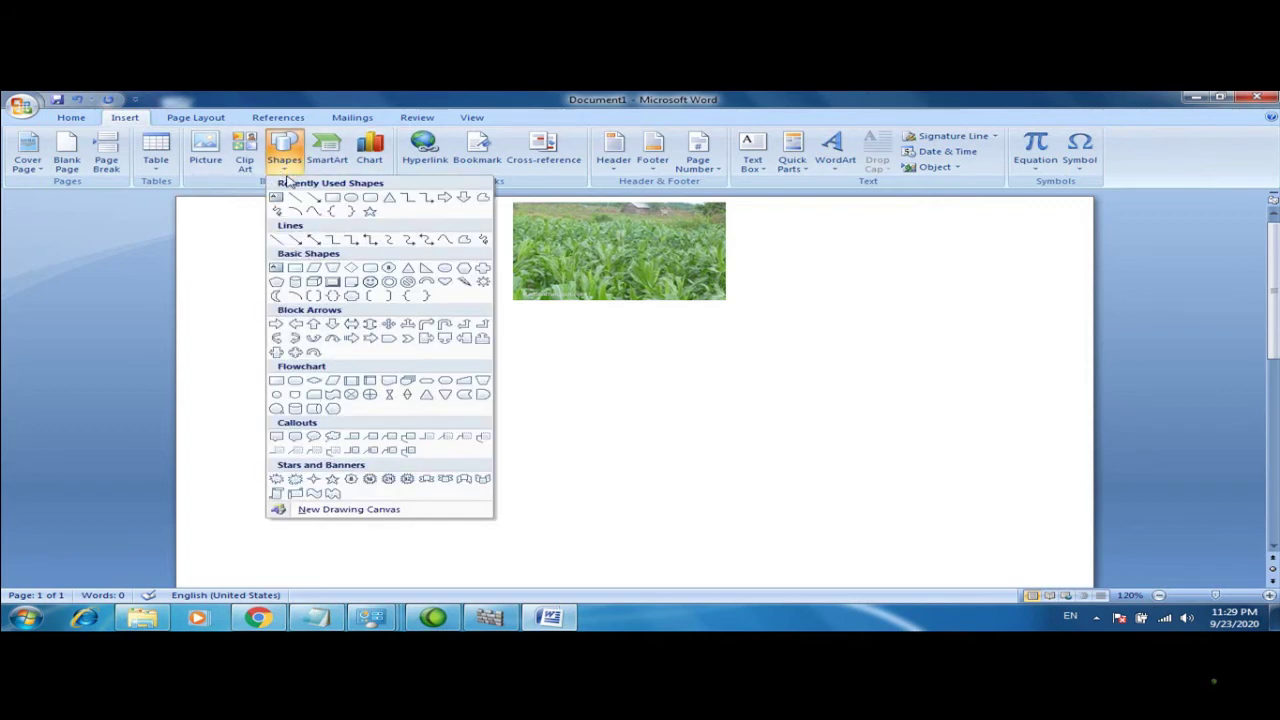
pyautogui.click(369, 200)
pyautogui.moveTo(305, 356)
pyautogui.mouseDown()
pyautogui.moveTo(418, 365)
pyautogui.moveTo(623, 437)
pyautogui.moveTo(680, 486)
pyautogui.moveTo(786, 466)
pyautogui.moveTo(755, 470)
pyautogui.mouseUp()
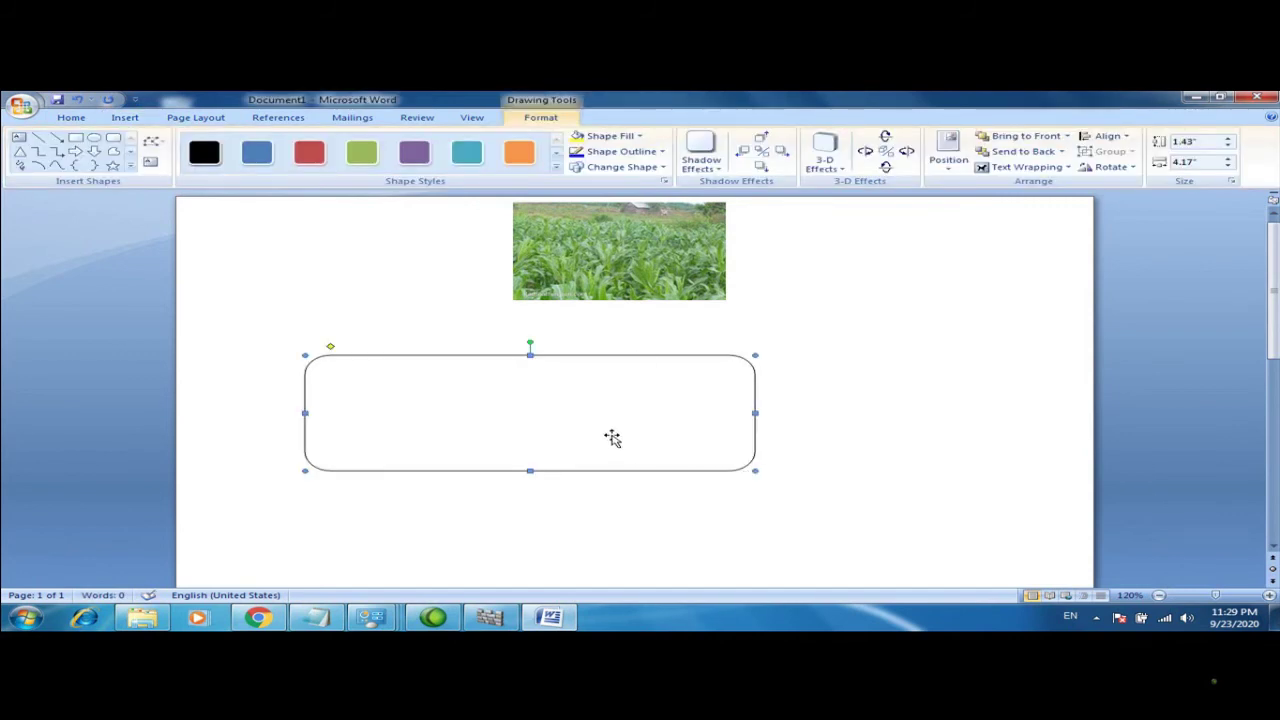
pyautogui.click(640, 137)
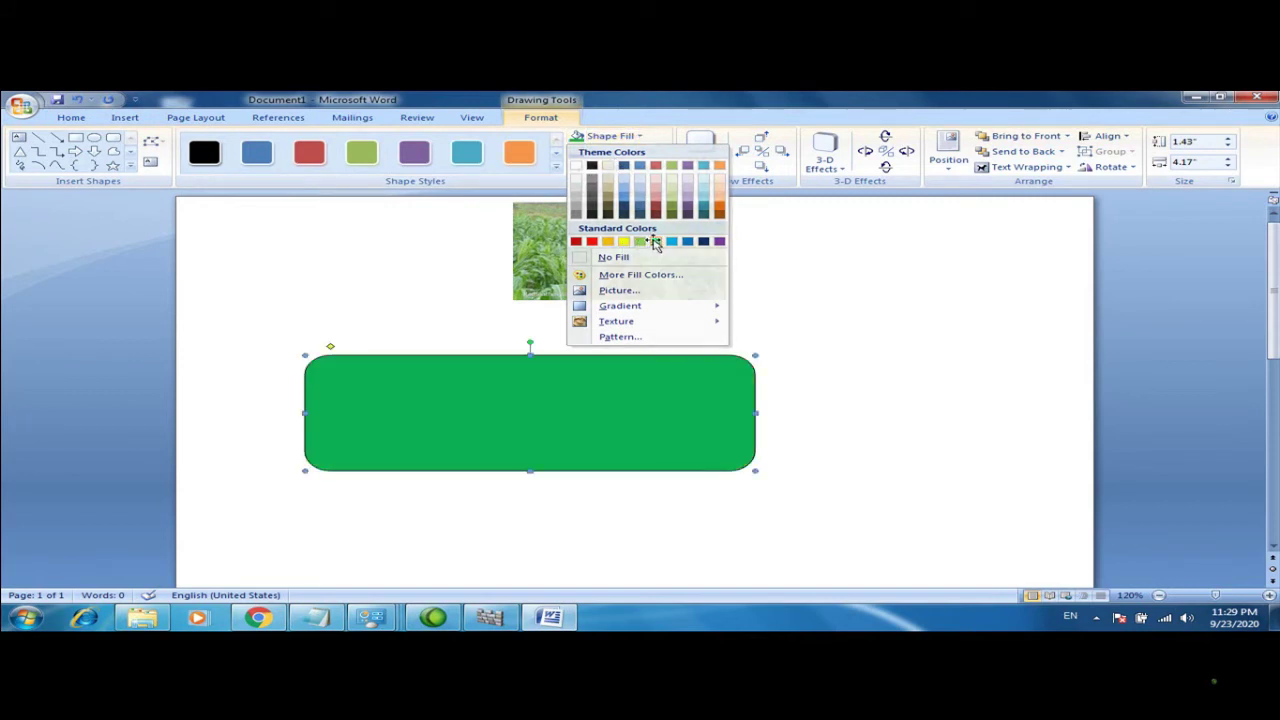
pyautogui.click(653, 241)
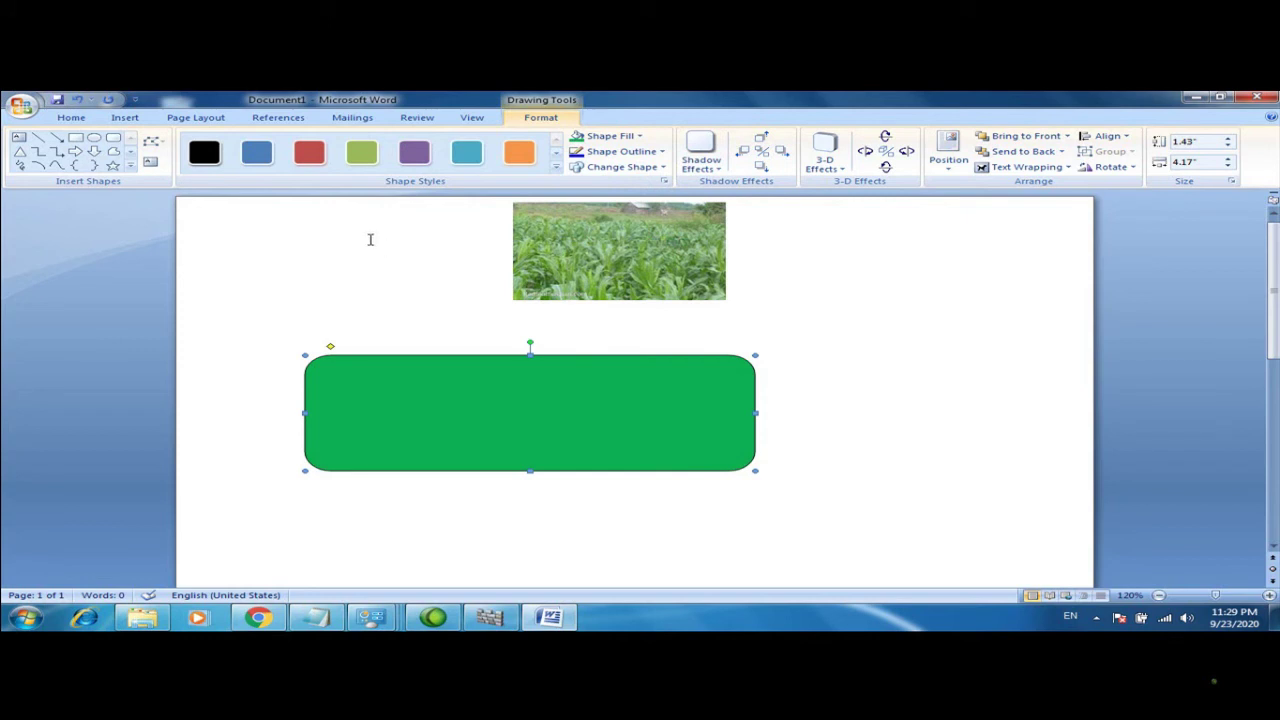
# Draw a white right arrow at the green box's left edge and shorten it
pyautogui.click(78, 151)
pyautogui.moveTo(460, 410); pyautogui.dragTo(474, 431)
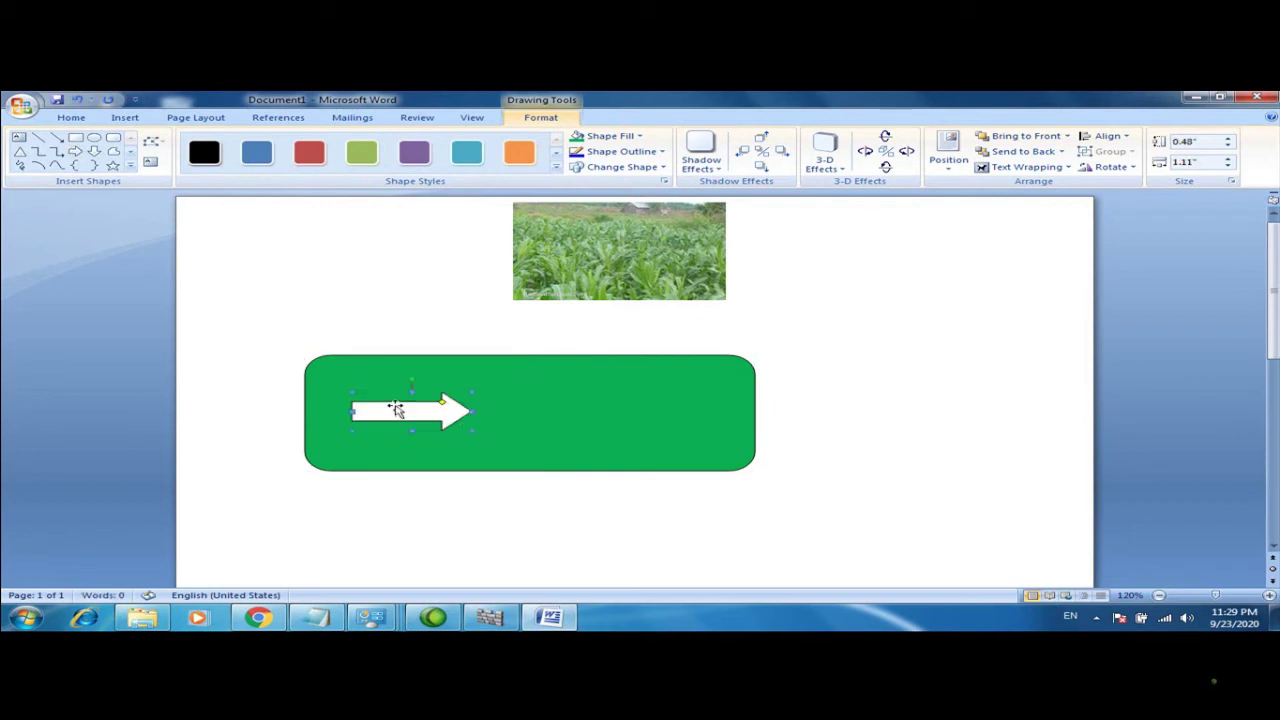
pyautogui.moveTo(360, 410); pyautogui.dragTo(314, 405)
pyautogui.moveTo(257, 617)
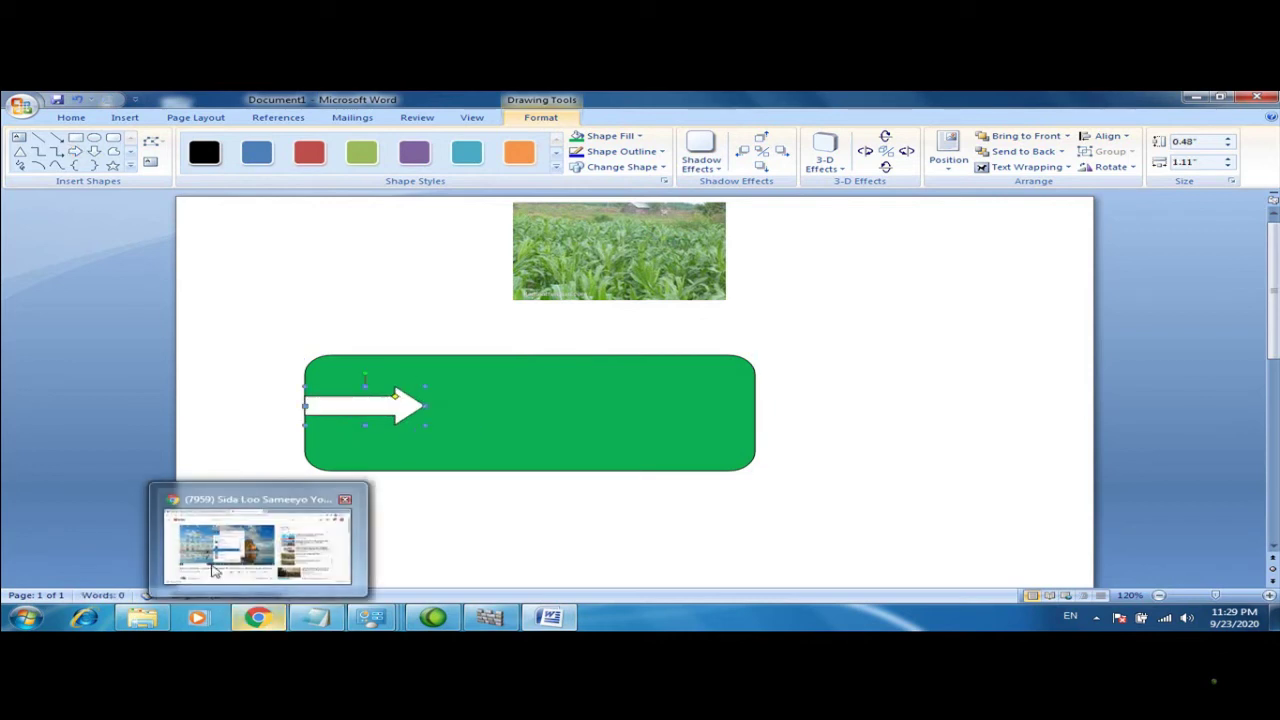
pyautogui.moveTo(272, 540)
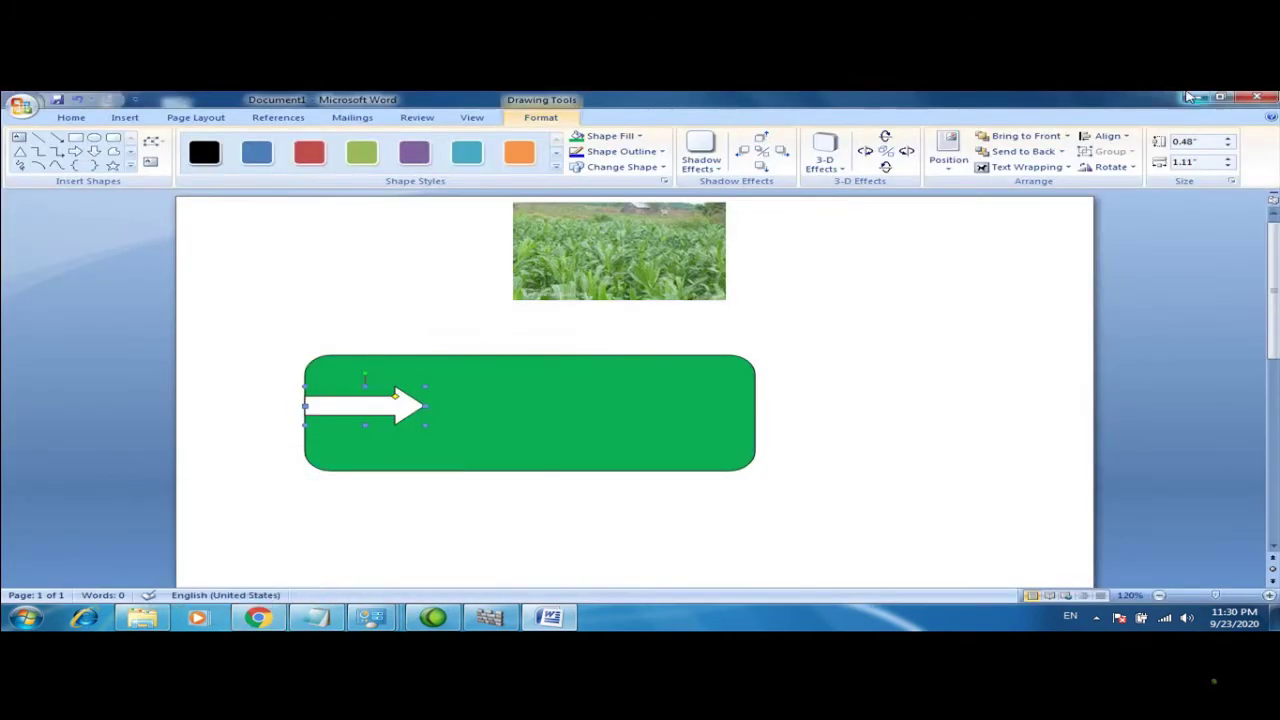
pyautogui.click(1195, 97)
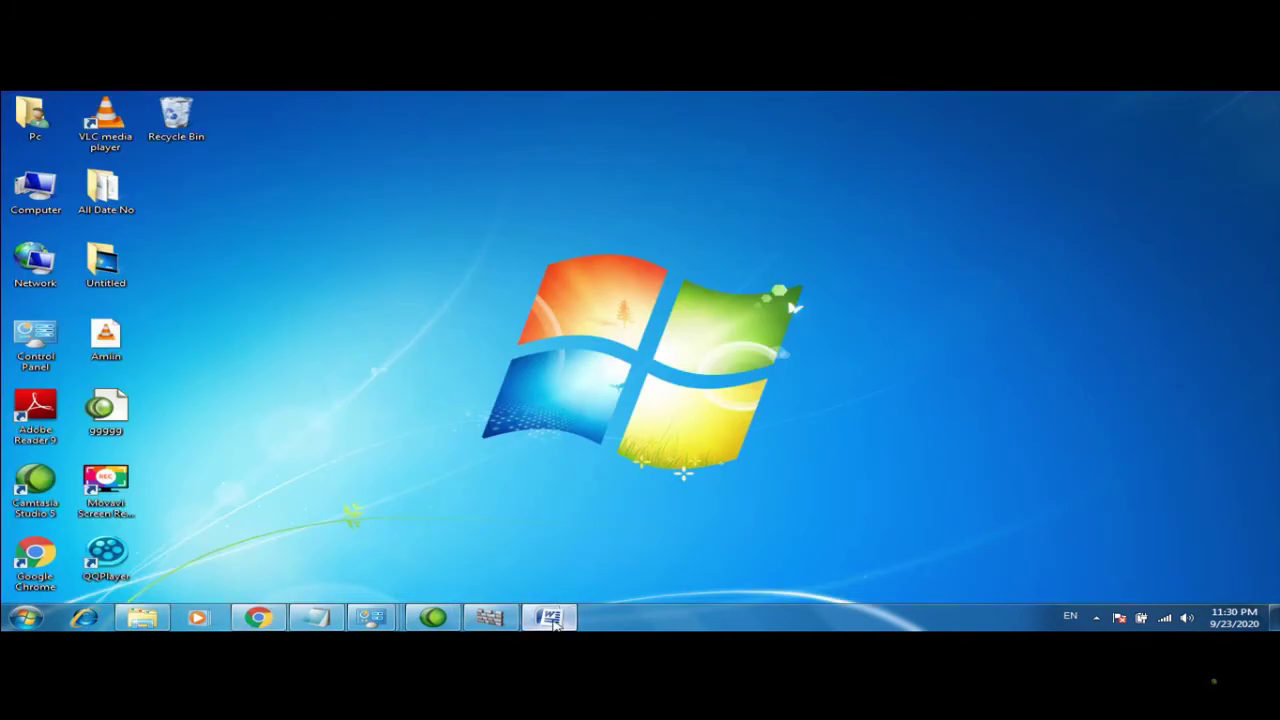
pyautogui.click(549, 617)
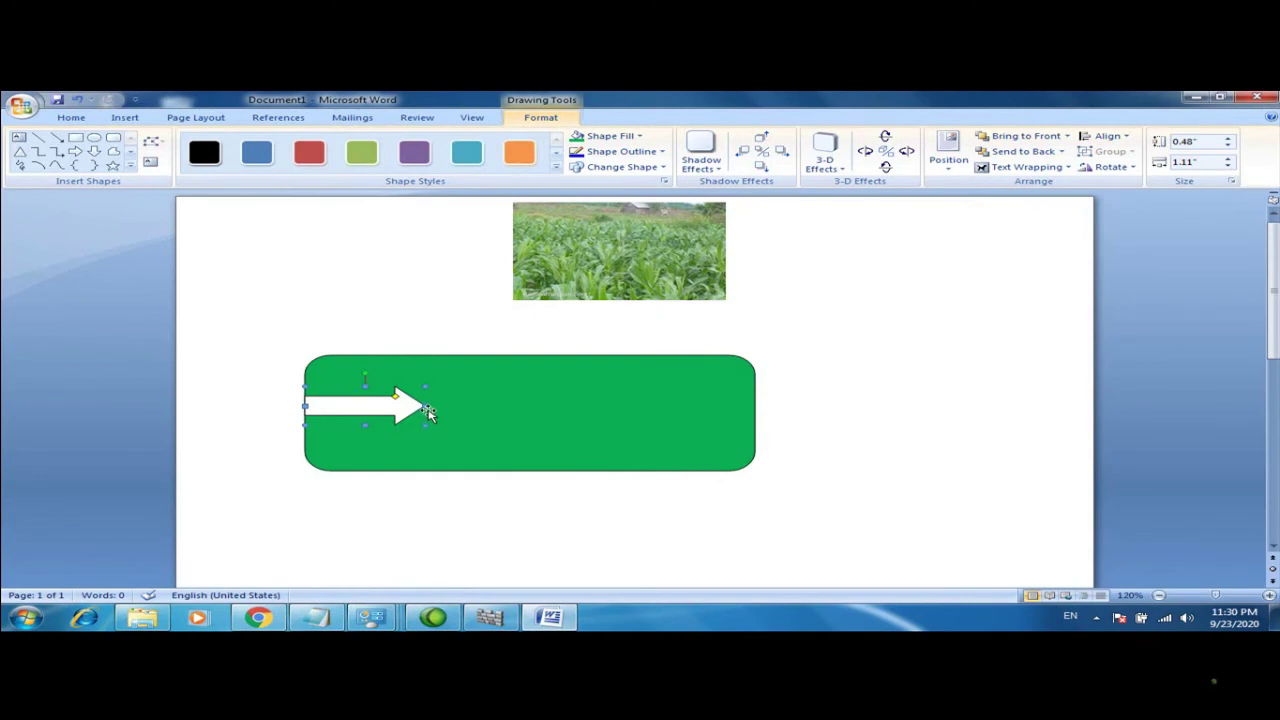
pyautogui.moveTo(385, 405); pyautogui.dragTo(391, 400)
pyautogui.click(400, 418)
pyautogui.click(45, 352)
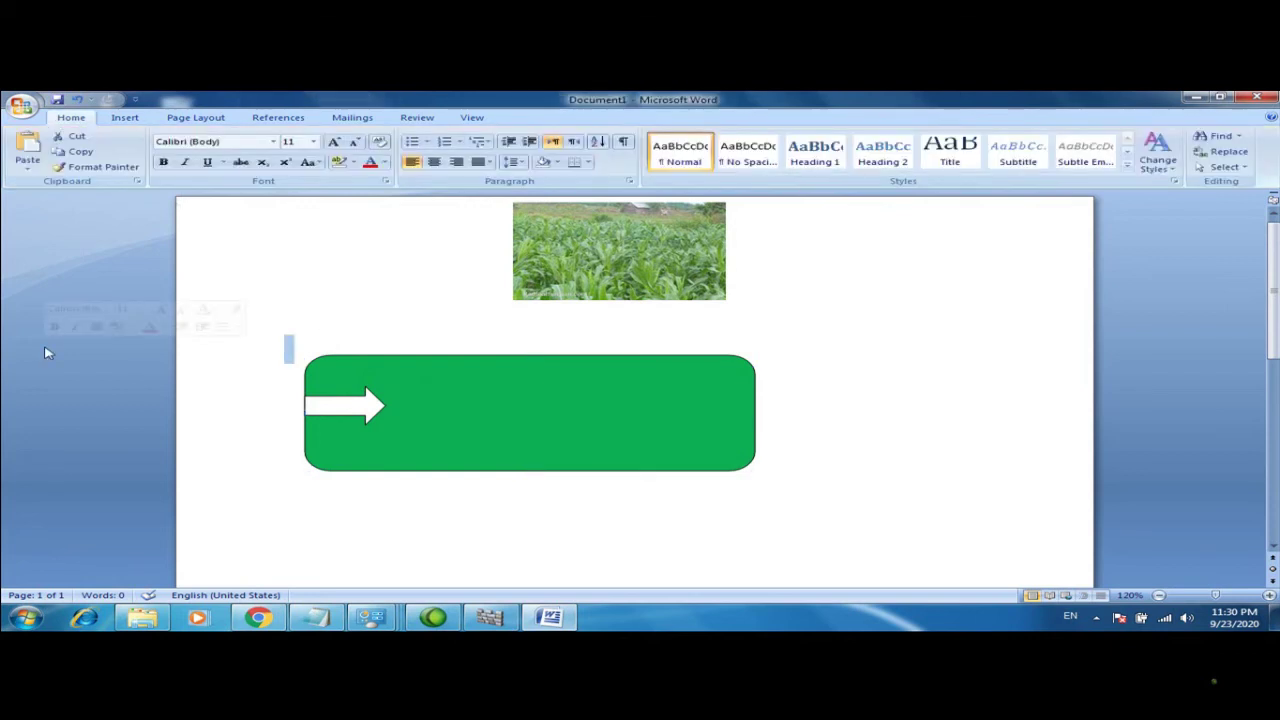
pyautogui.click(424, 360)
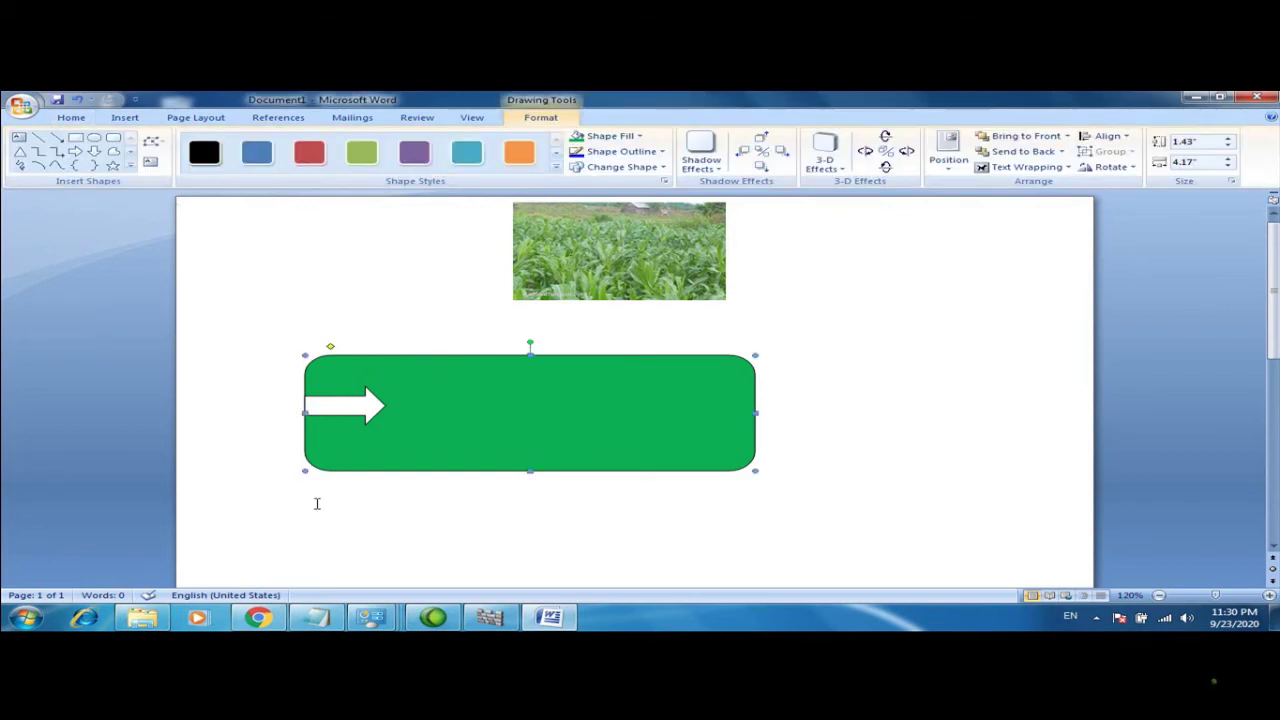
pyautogui.click(286, 540)
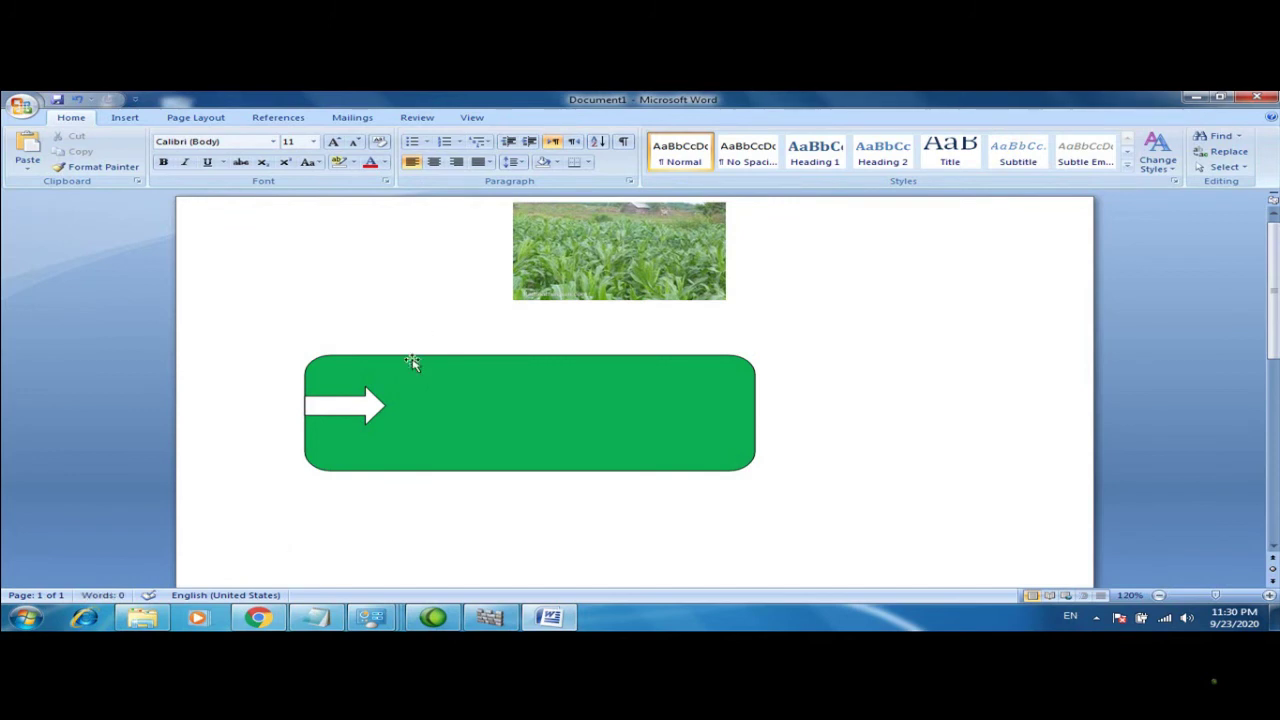
pyautogui.click(412, 360)
# Type the person's name as a label inside the green rounded rectangle
pyautogui.rightClick(392, 366)
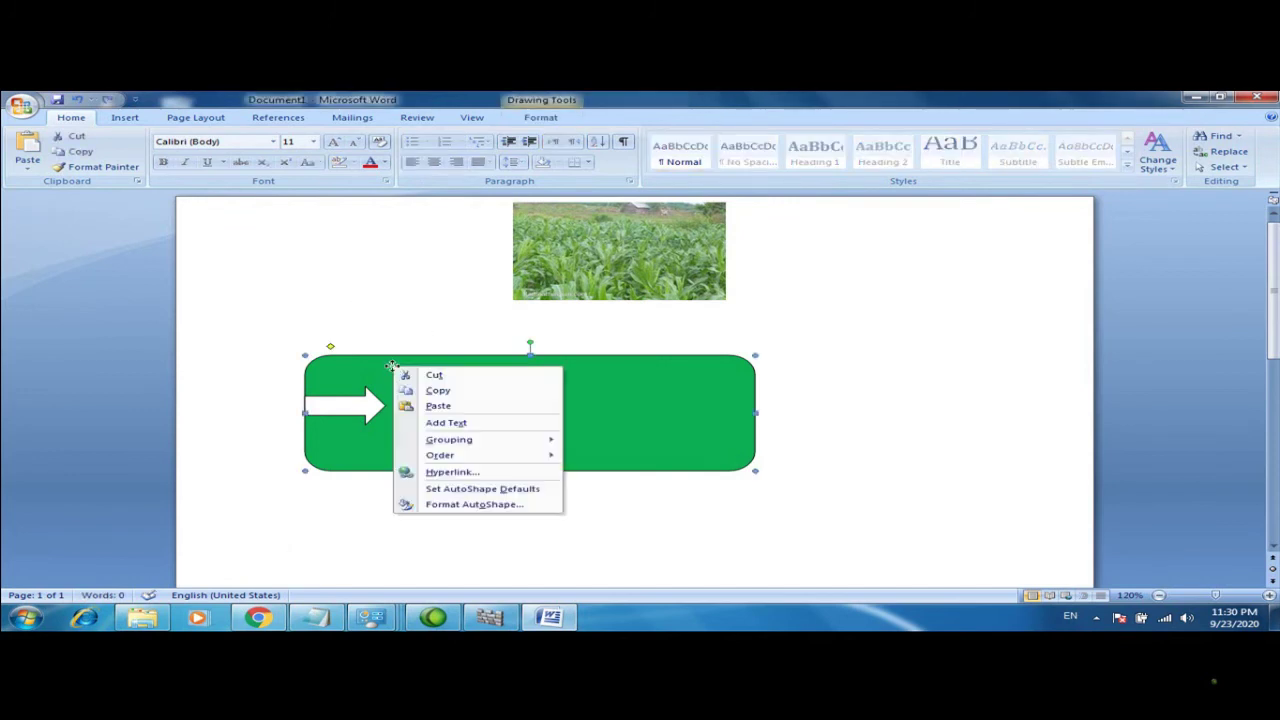
pyautogui.click(376, 361)
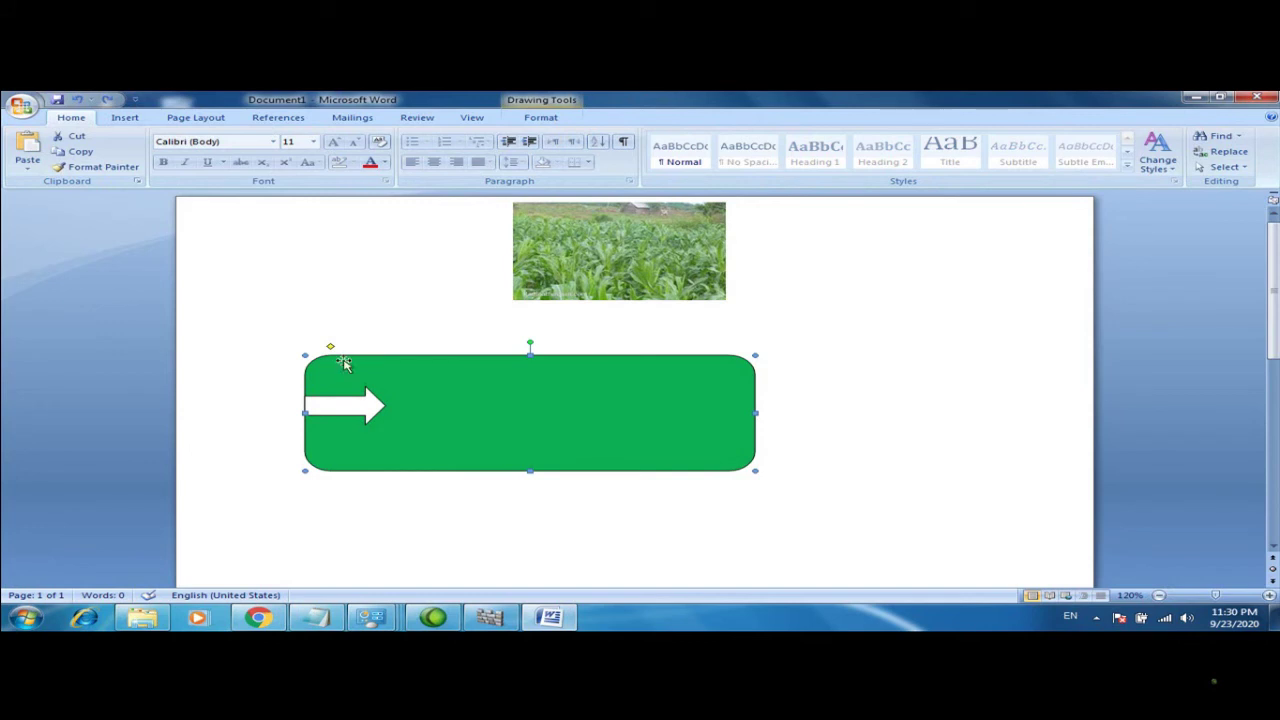
pyautogui.doubleClick(350, 403)
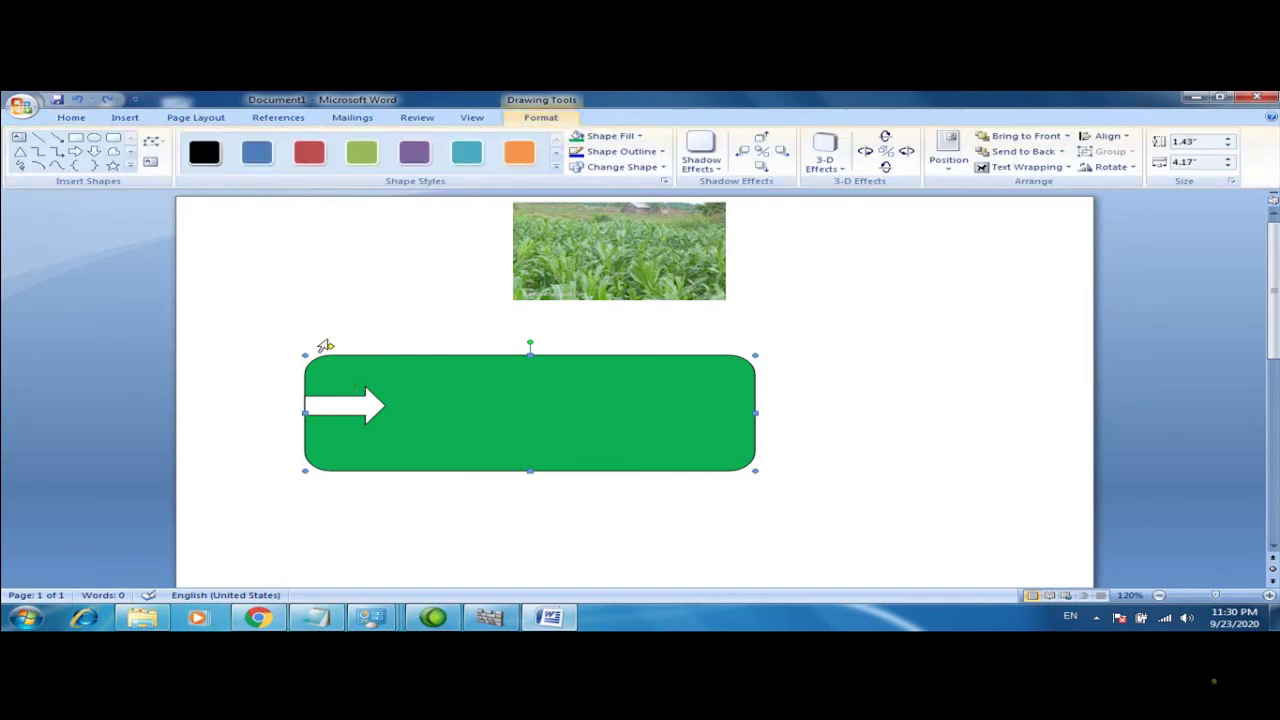
pyautogui.click(92, 301)
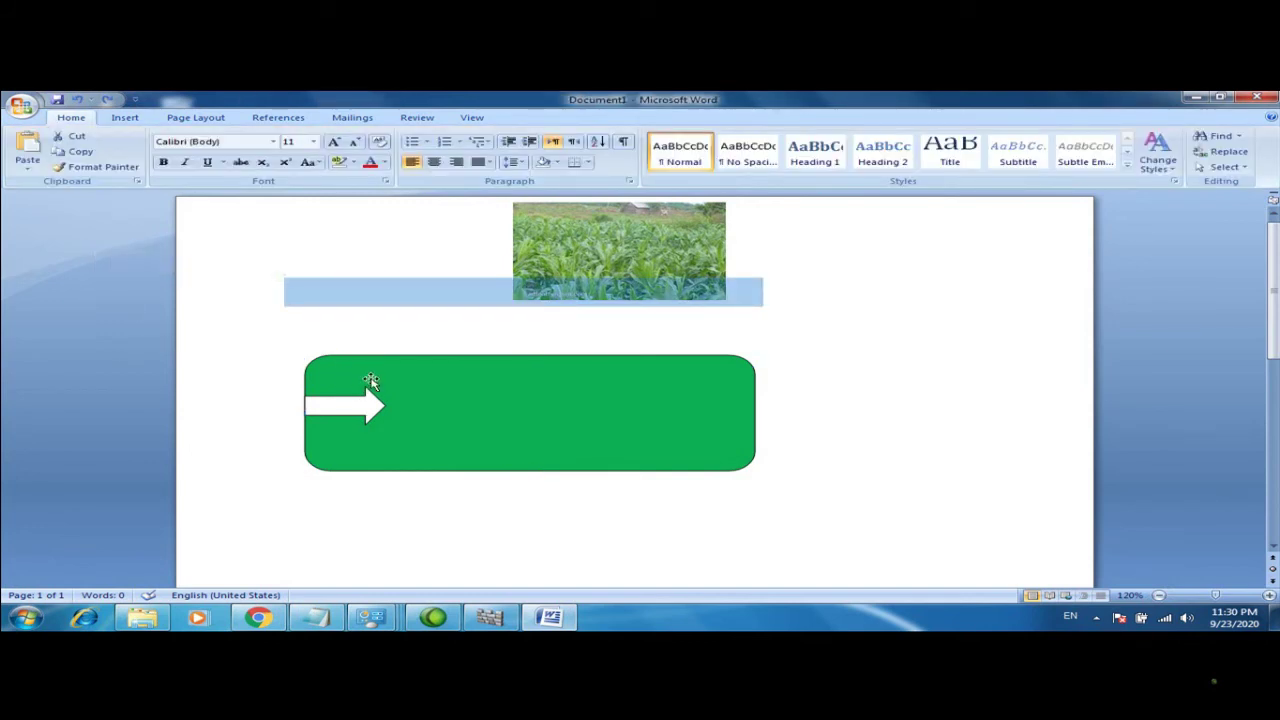
pyautogui.click(426, 392)
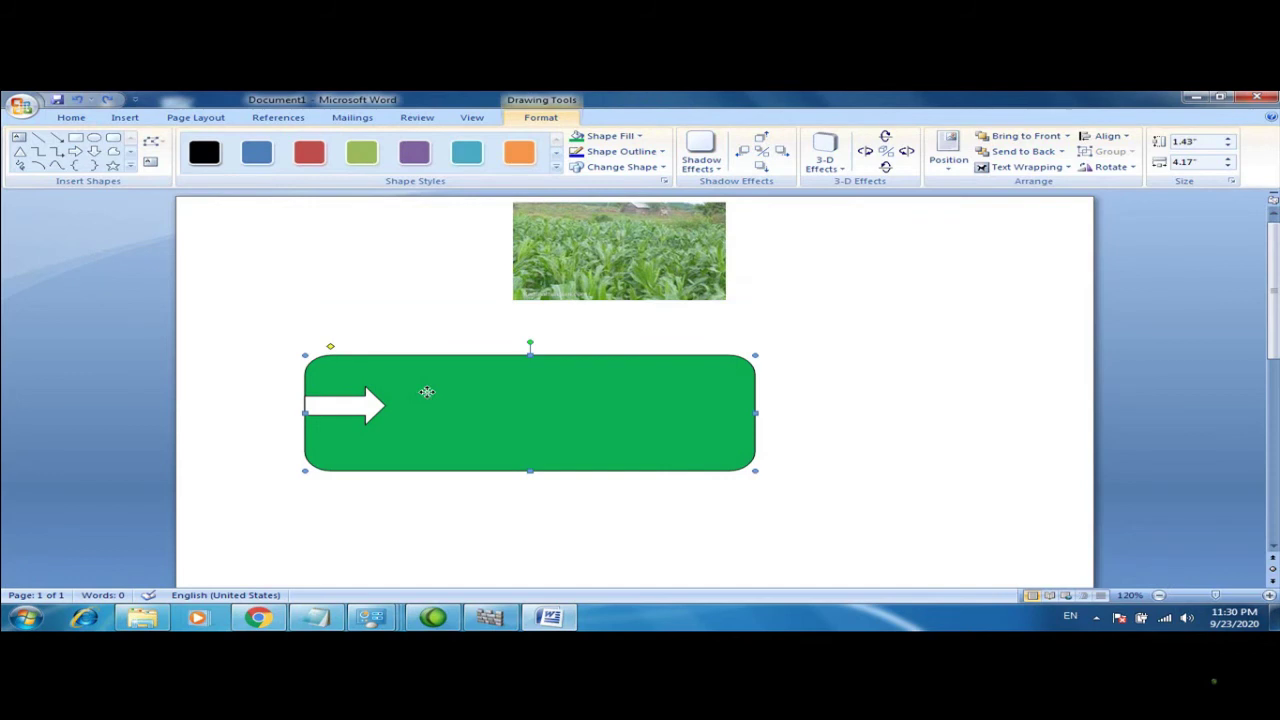
pyautogui.click(148, 165)
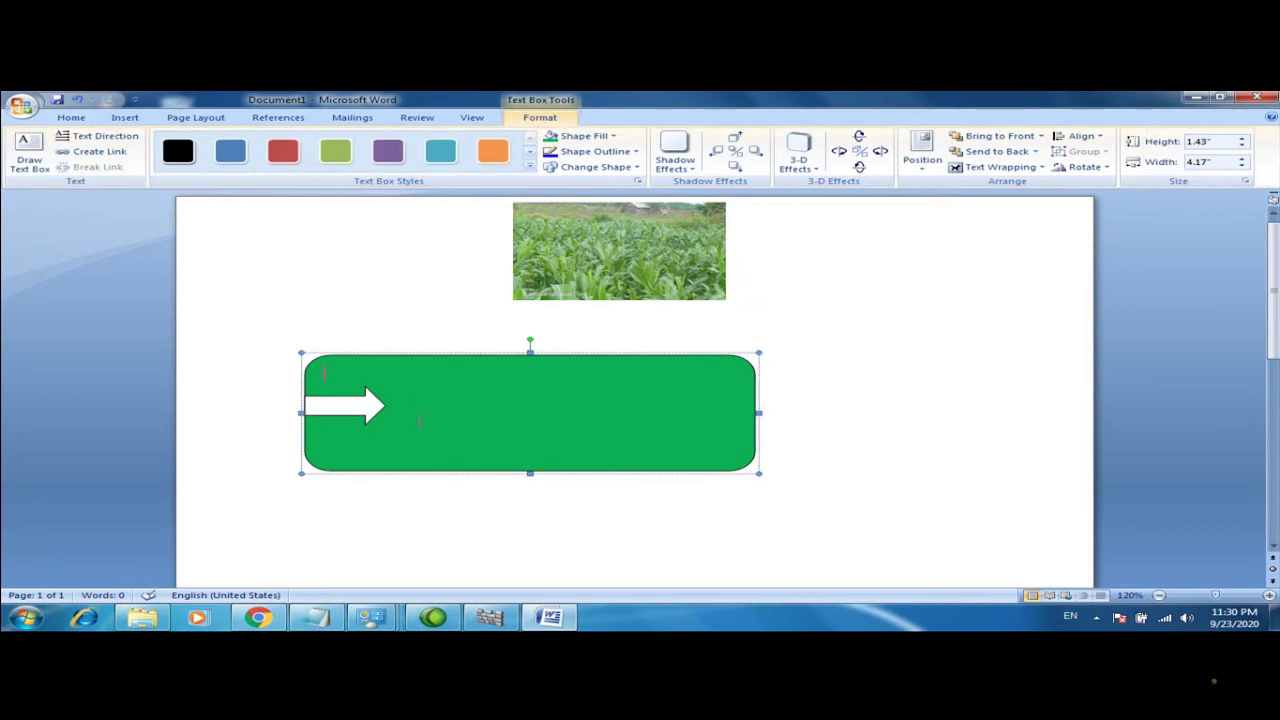
pyautogui.write('EN')
pyautogui.press('BackSpace')
pyautogui.write('ng Amiin')
pyautogui.click(754, 417)
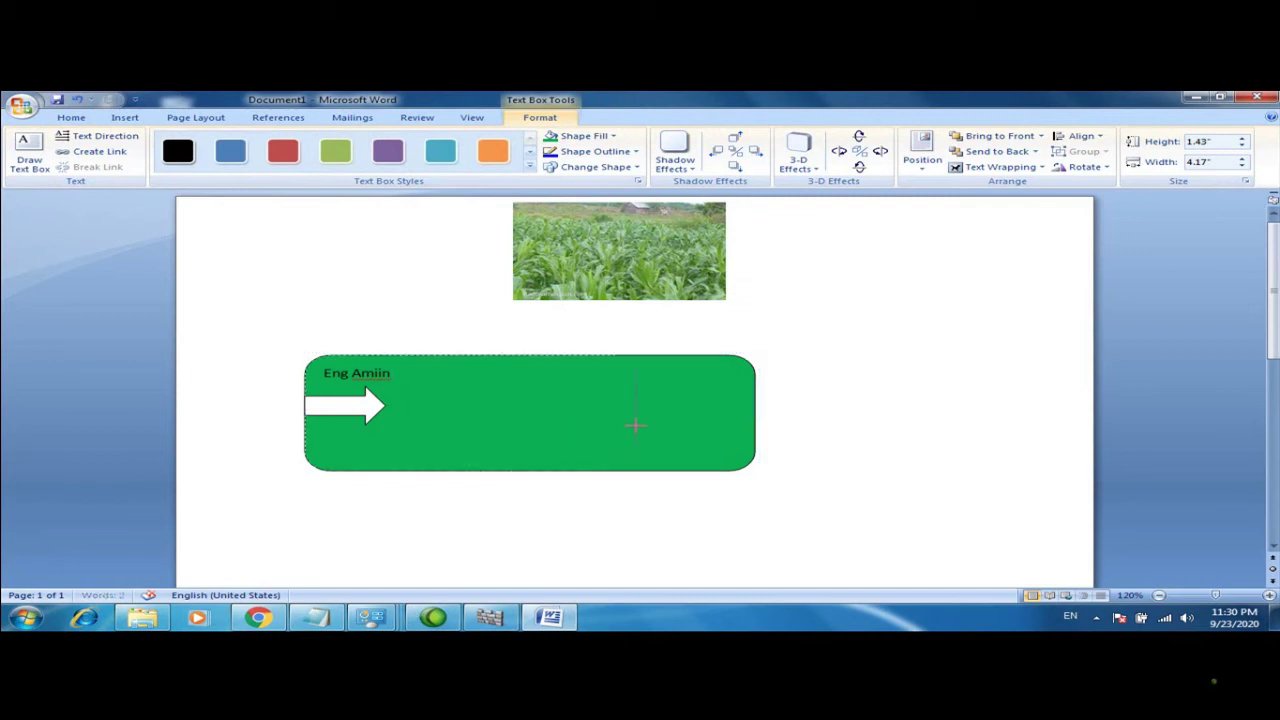
# Narrow the green box to 2.01" wide
pyautogui.moveTo(577, 407); pyautogui.dragTo(521, 410)
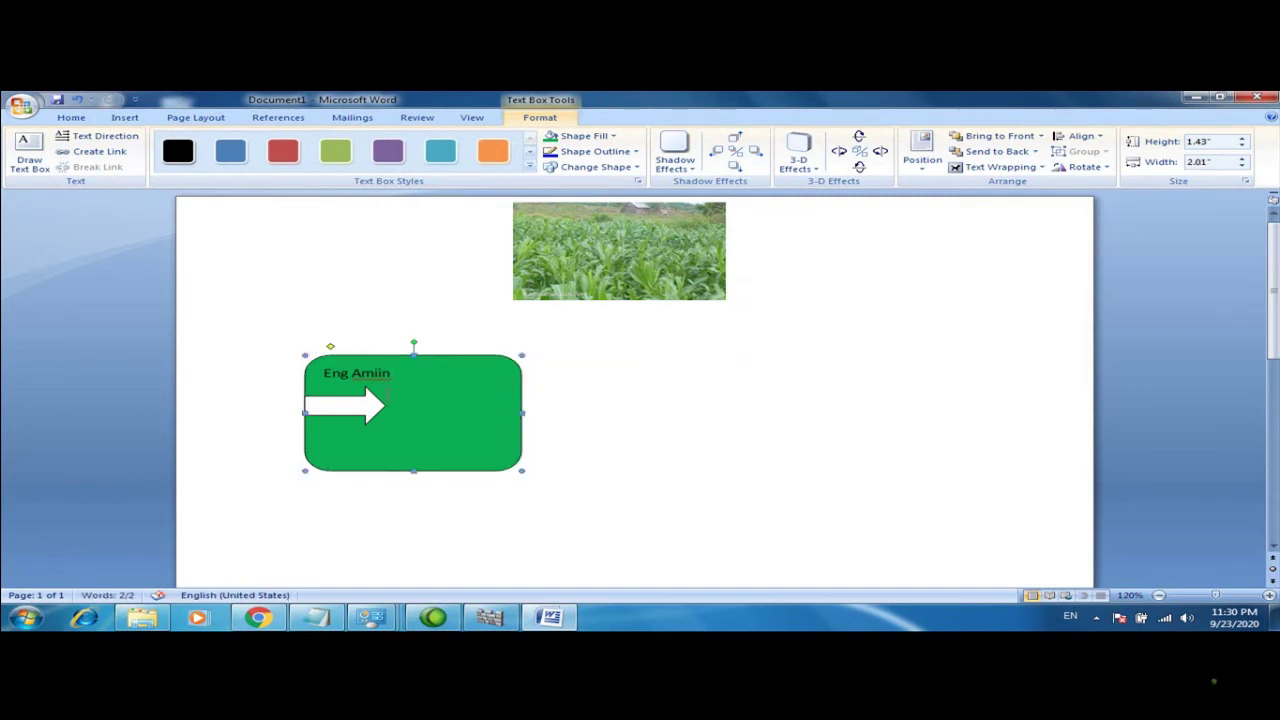
pyautogui.click(71, 117)
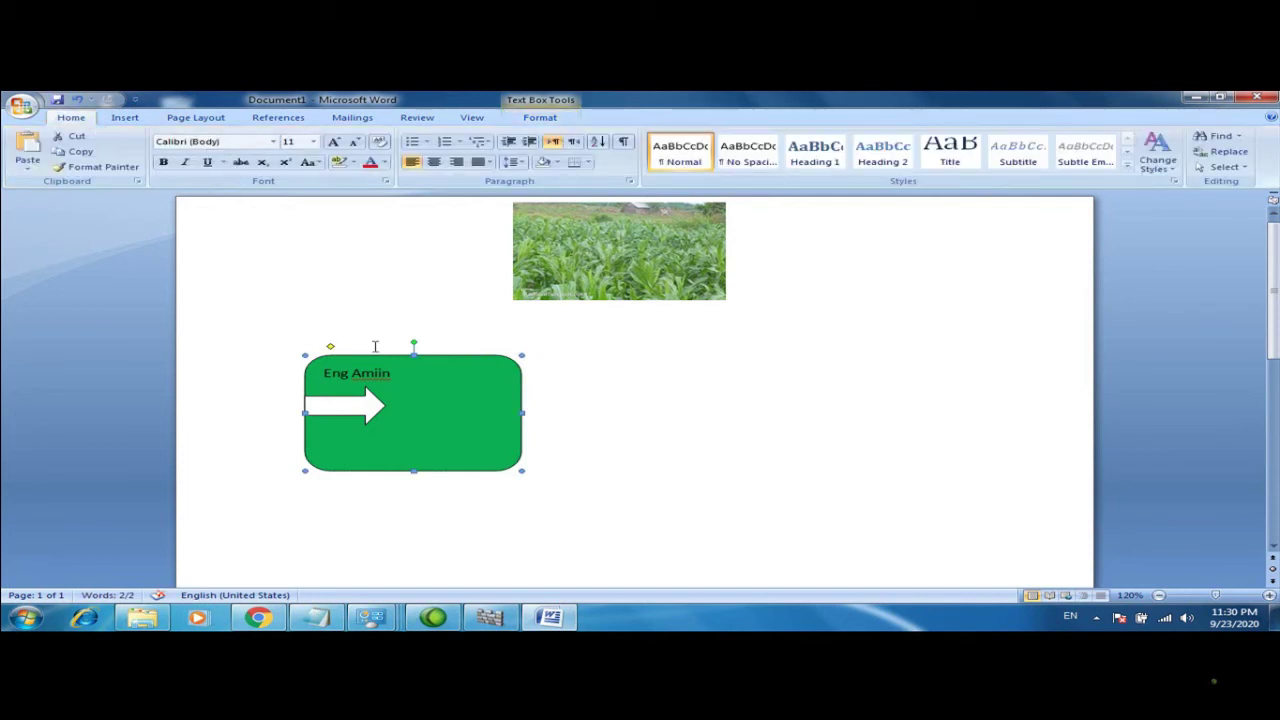
pyautogui.click(125, 117)
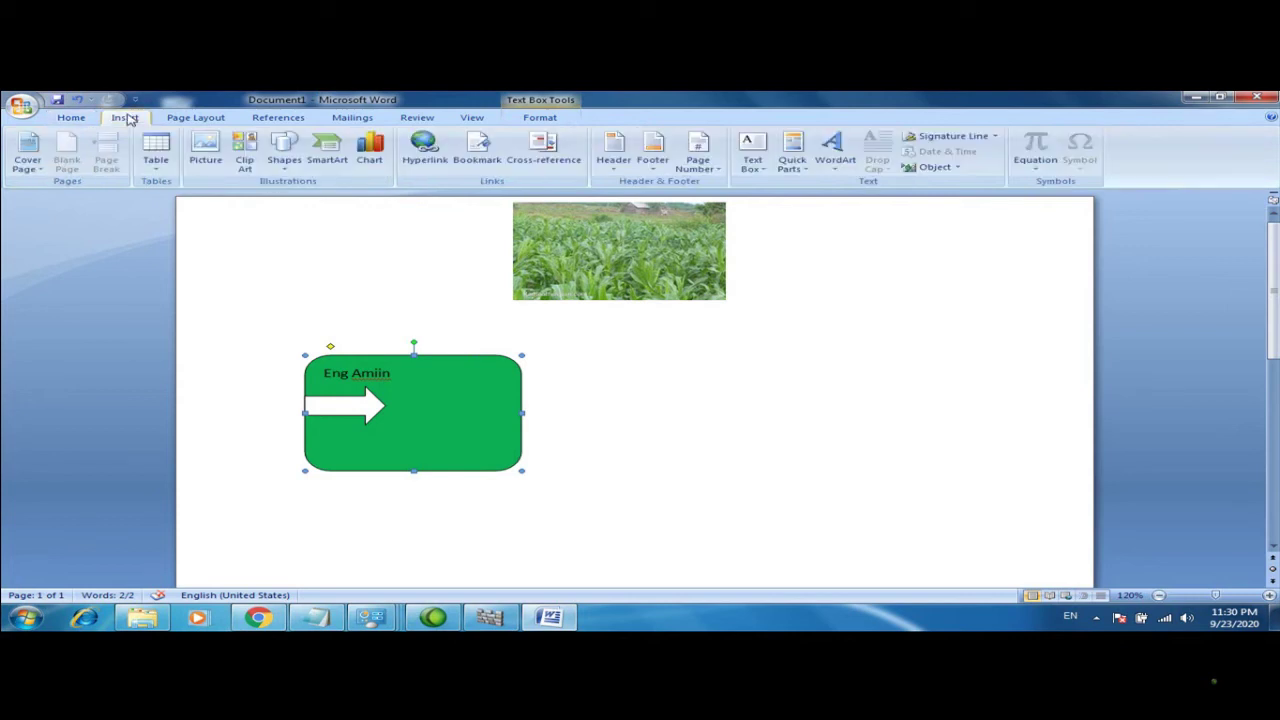
# Draw a wave banner right of the green box, just below the picture
pyautogui.click(285, 168)
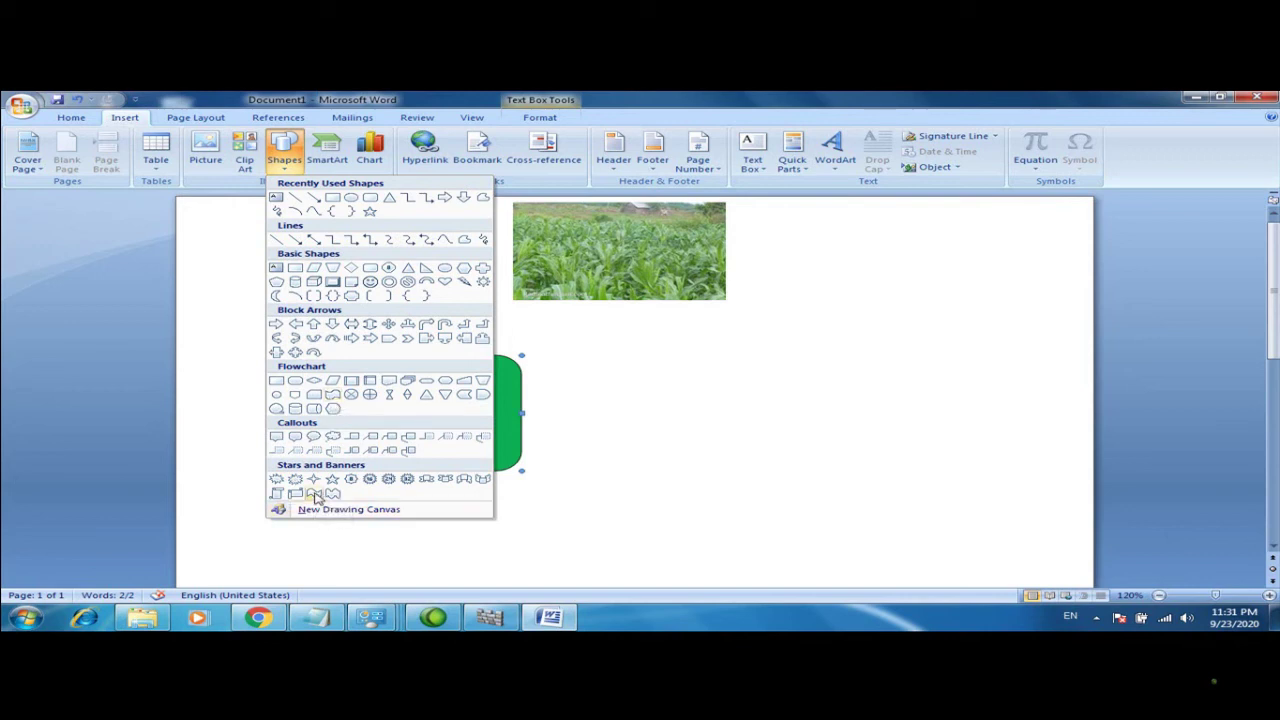
pyautogui.click(316, 494)
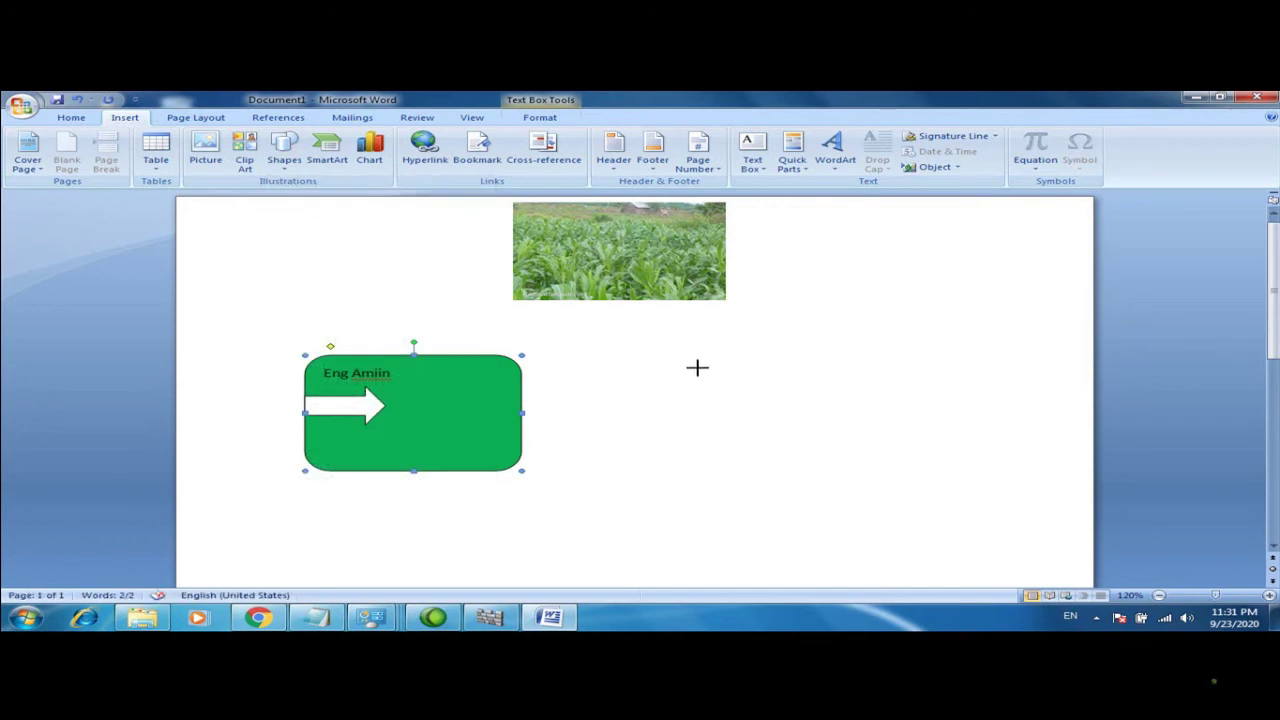
pyautogui.moveTo(805, 371)
pyautogui.mouseDown()
pyautogui.moveTo(657, 478)
pyautogui.moveTo(599, 543)
pyautogui.mouseUp()
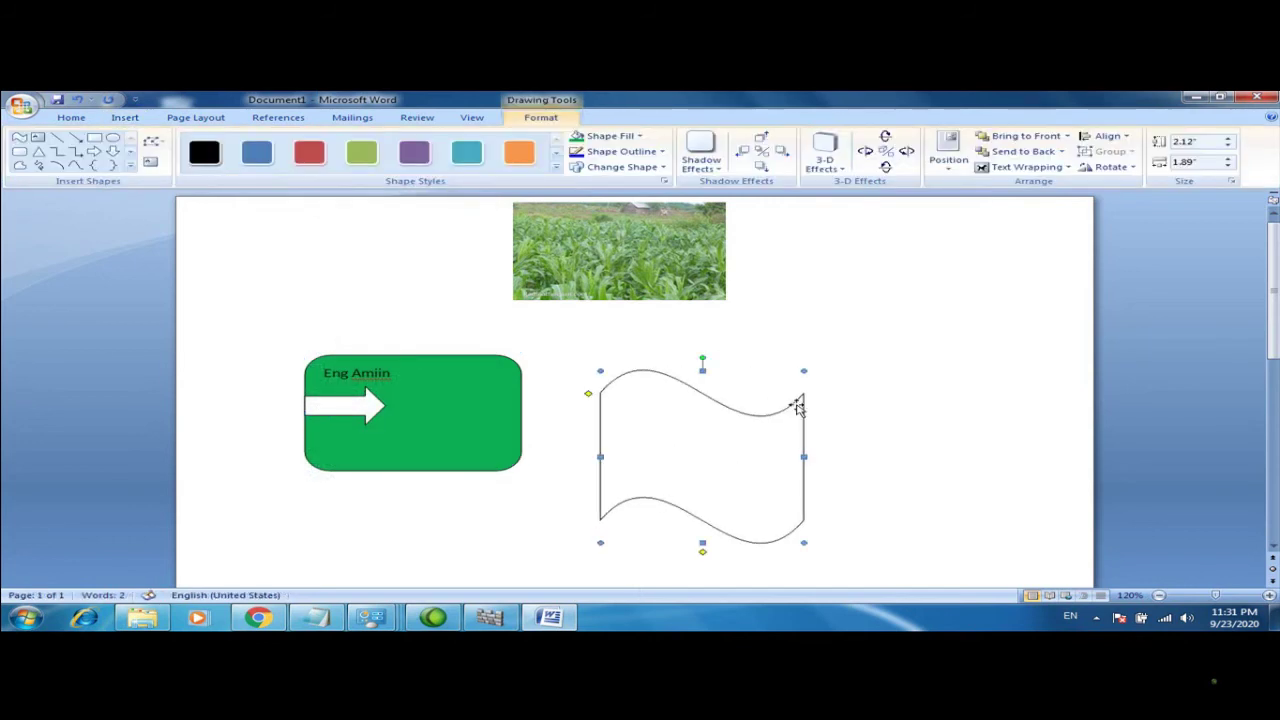
pyautogui.click(650, 384)
pyautogui.moveTo(654, 357); pyautogui.dragTo(659, 305)
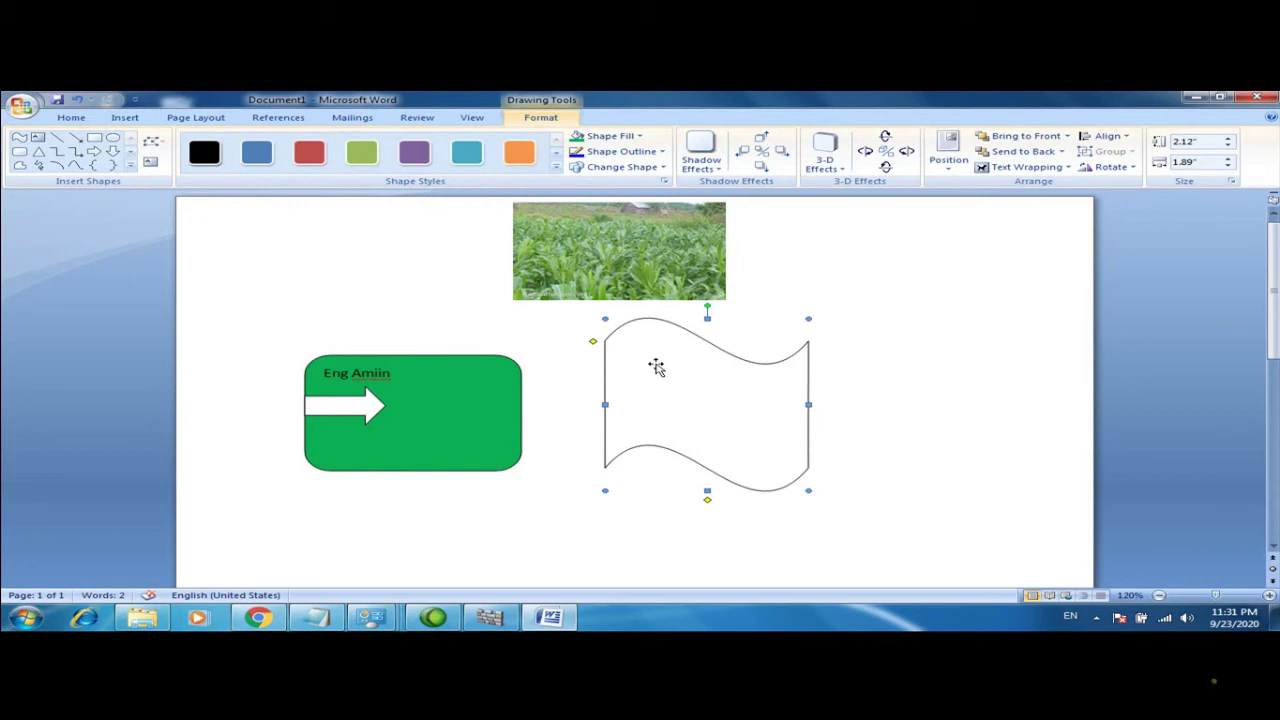
# Give the wave a light blue outline and blue fill, enlarging it to 2.33" by 1.97"
pyautogui.click(625, 151)
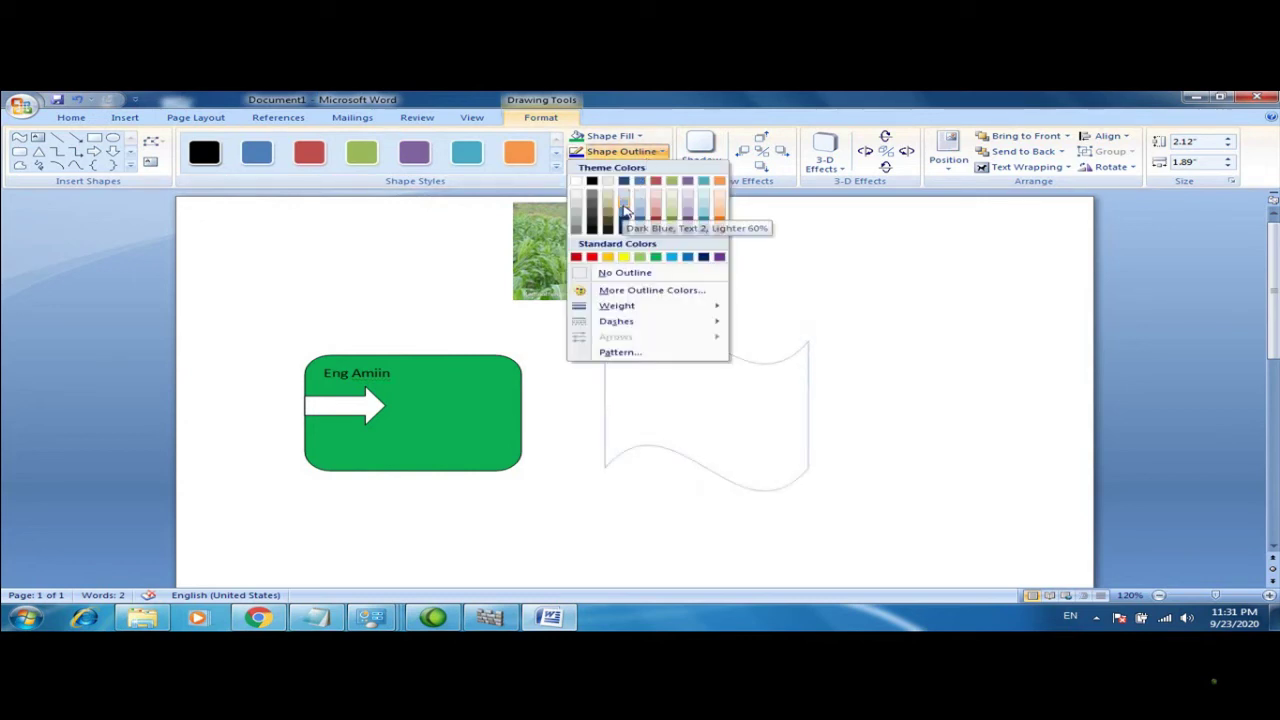
pyautogui.click(625, 210)
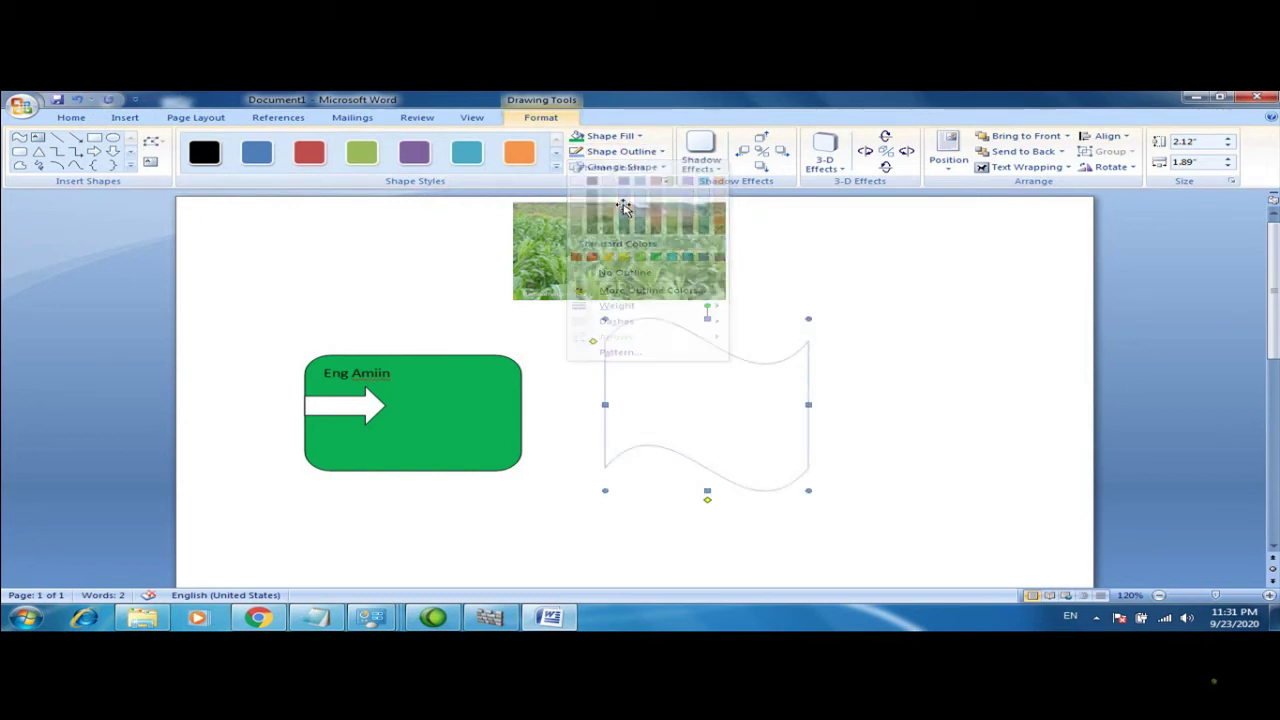
pyautogui.click(640, 137)
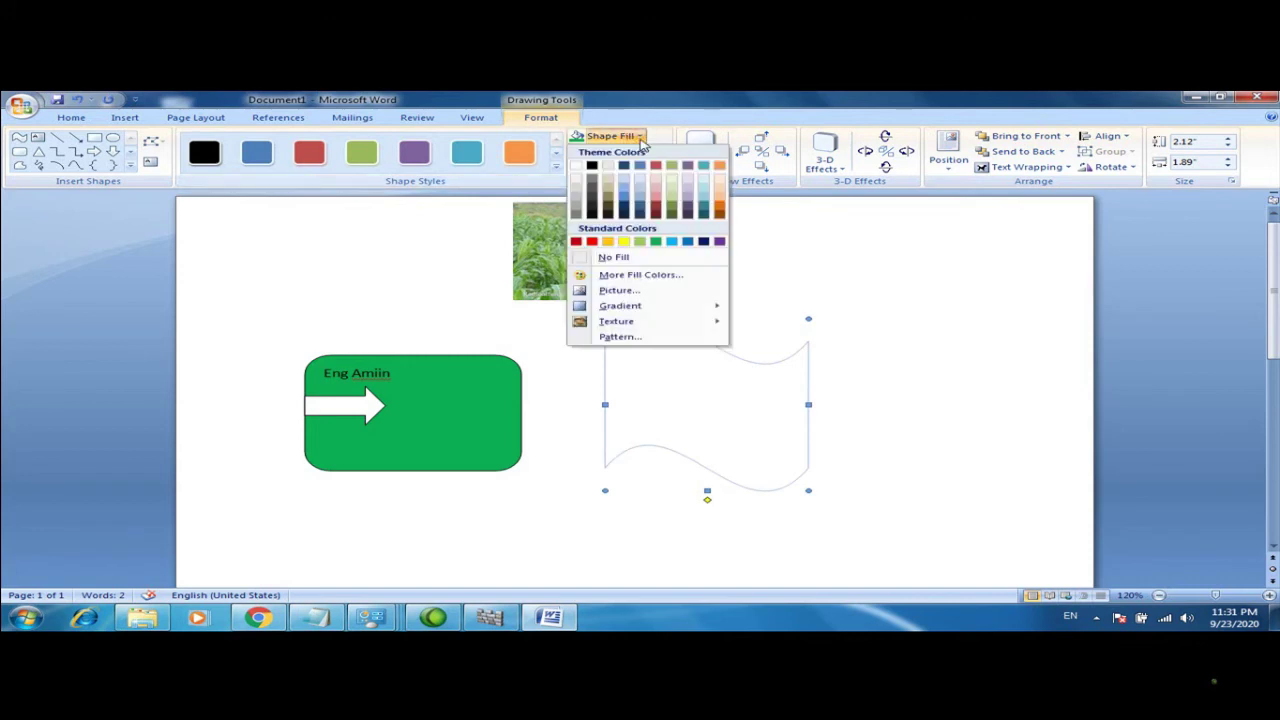
pyautogui.click(627, 198)
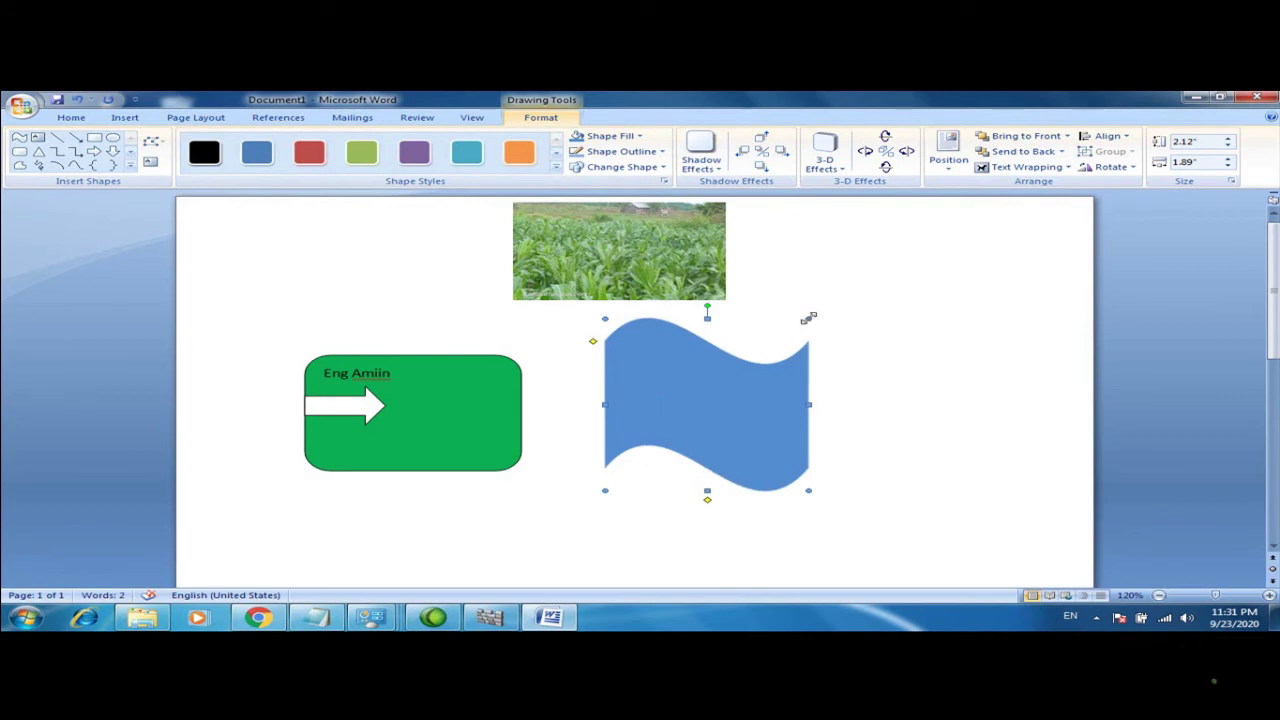
pyautogui.moveTo(808, 320); pyautogui.dragTo(817, 301)
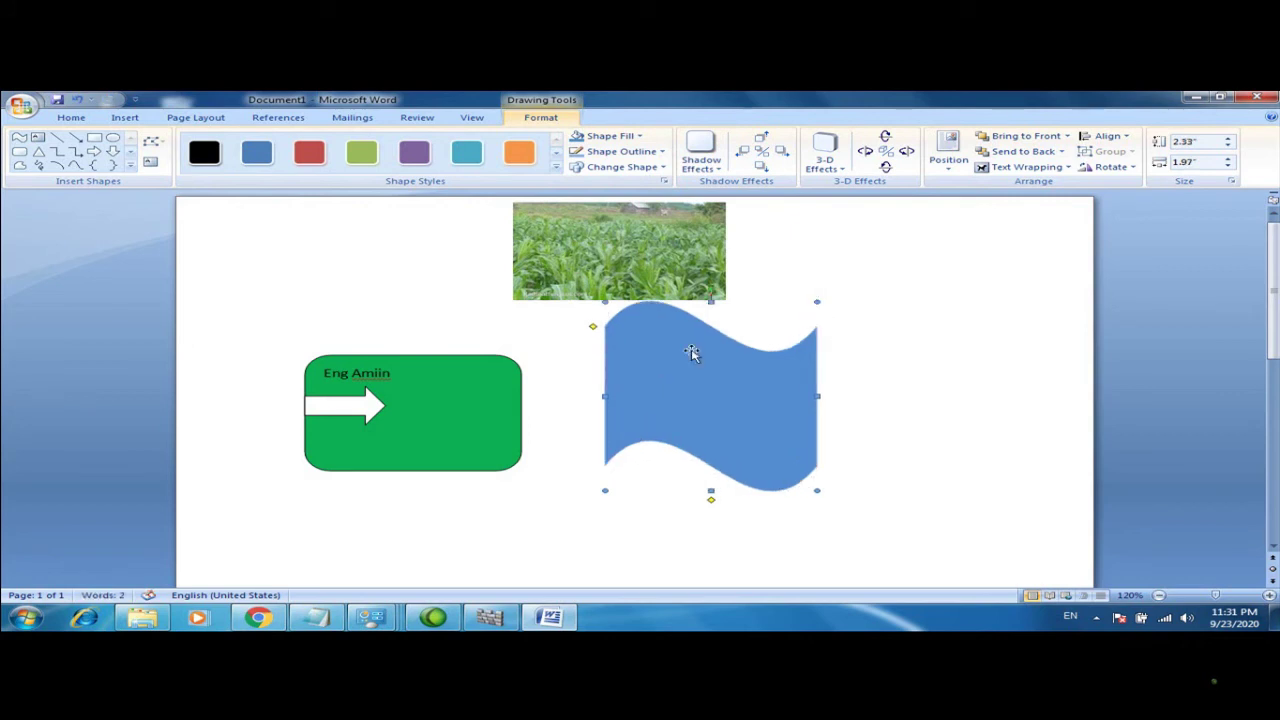
pyautogui.click(57, 137)
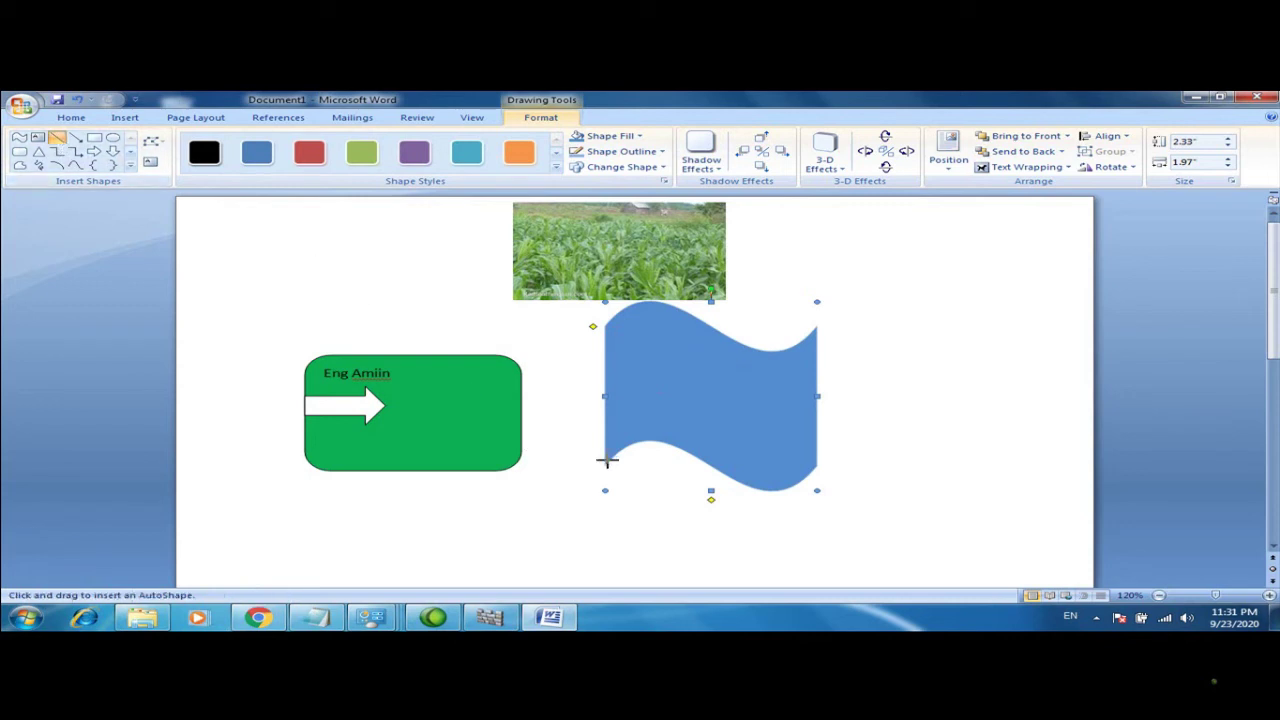
# Draw a vertical flagpole line down from the blue wave's lower-left corner
pyautogui.moveTo(605, 490); pyautogui.dragTo(604, 618)
pyautogui.moveTo(600, 616); pyautogui.dragTo(605, 616)
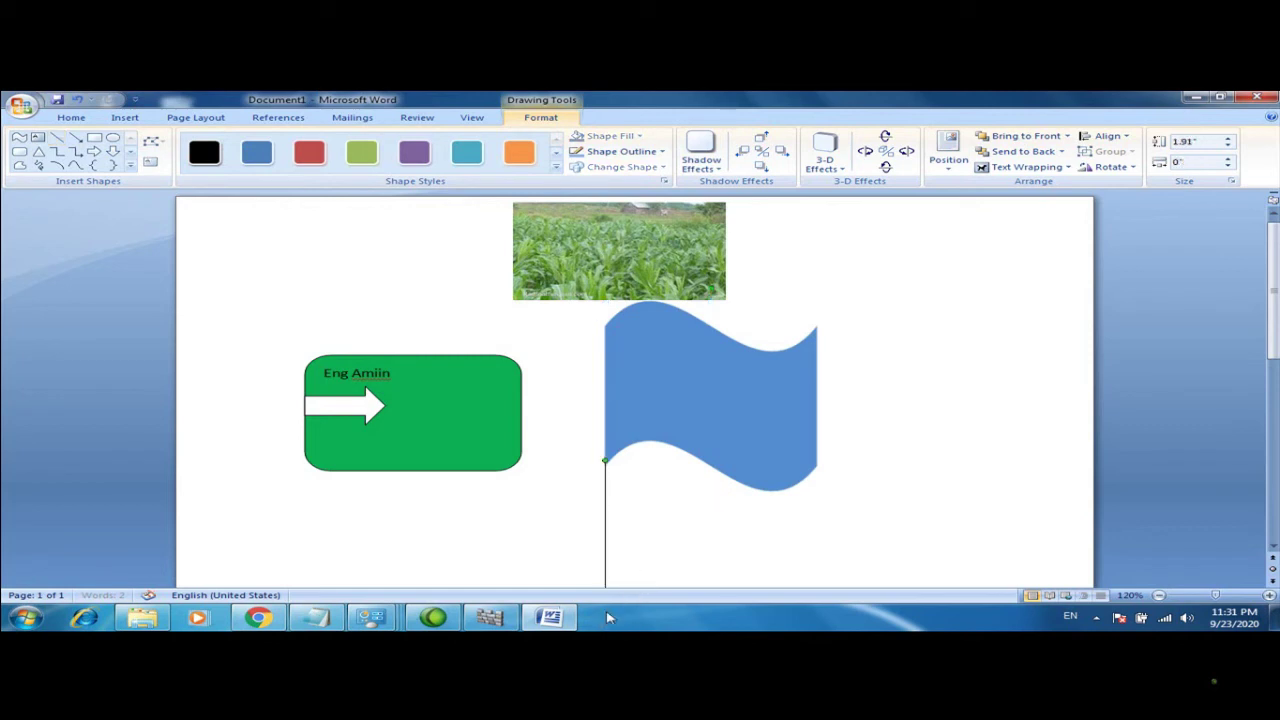
pyautogui.click(1263, 314)
pyautogui.scroll(-5, 1273, 428)
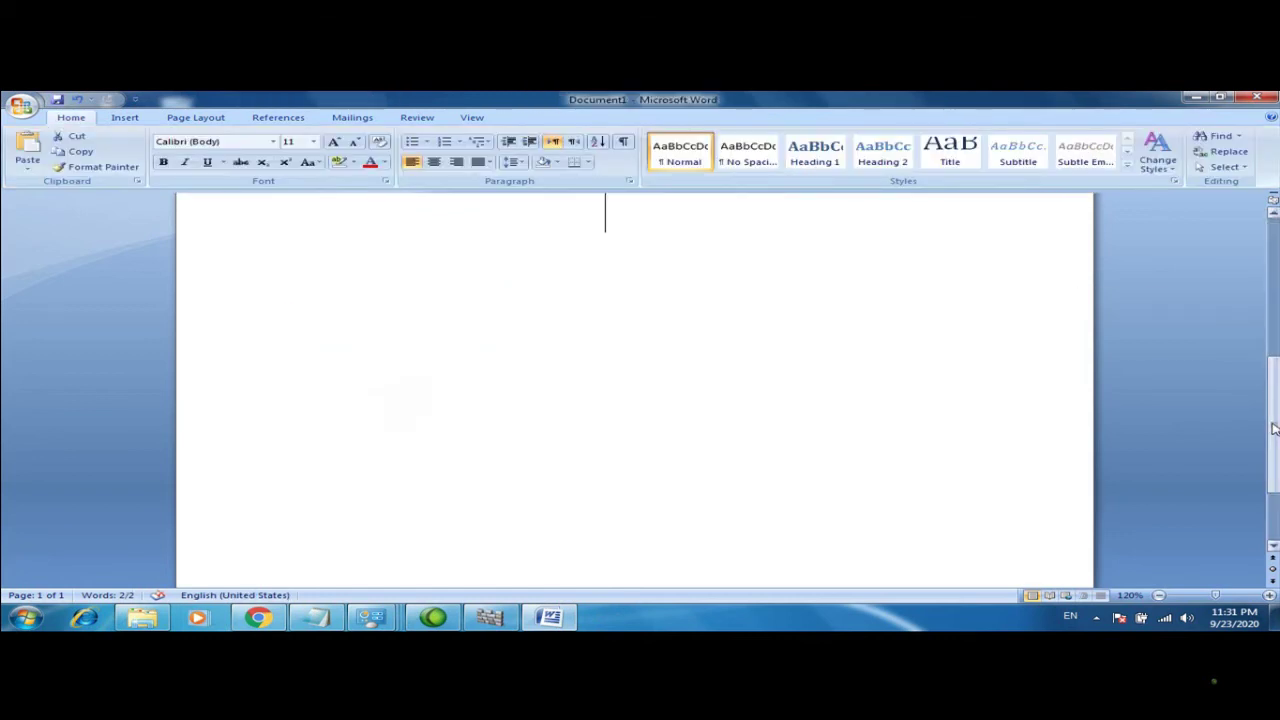
pyautogui.scroll(5, 1177, 361)
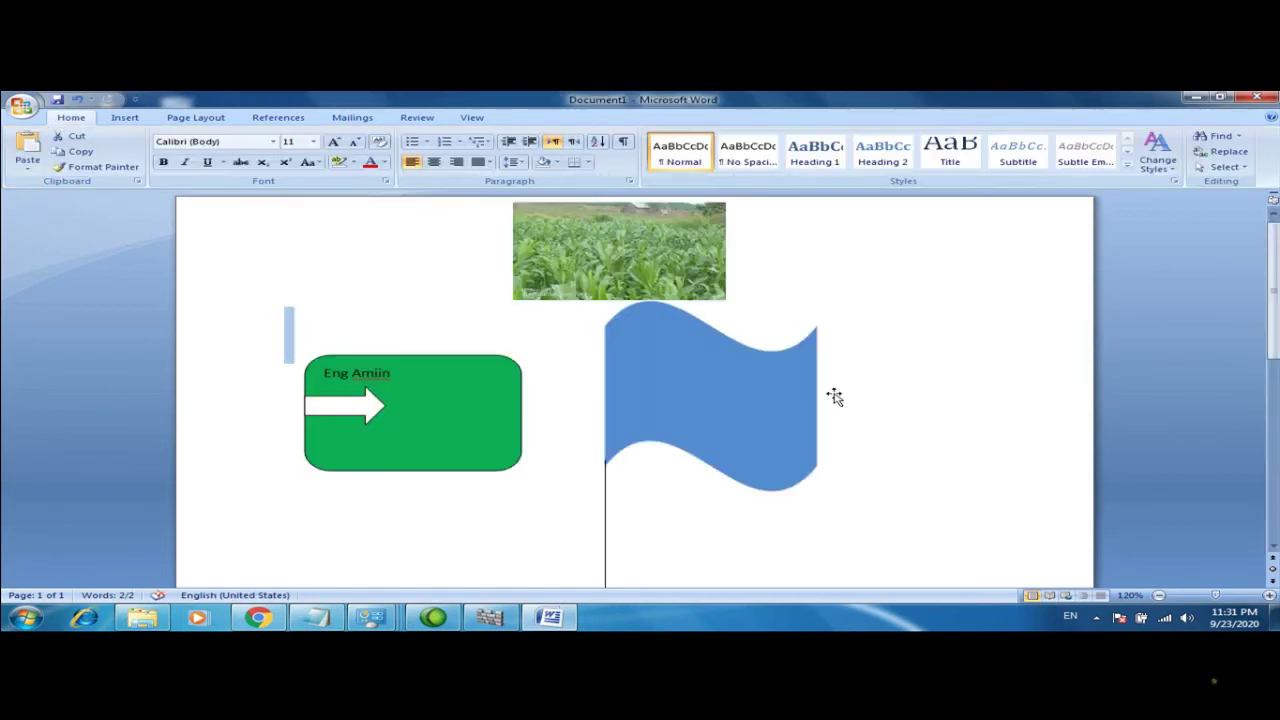
pyautogui.click(670, 411)
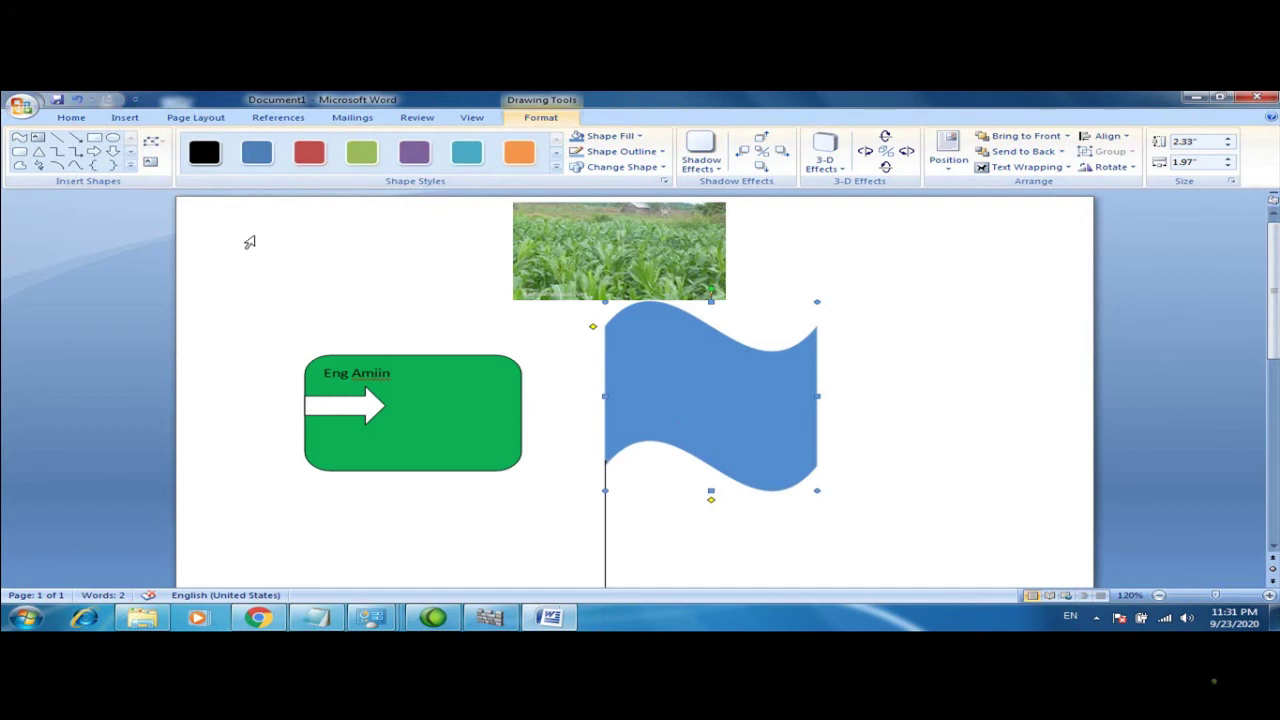
pyautogui.click(195, 118)
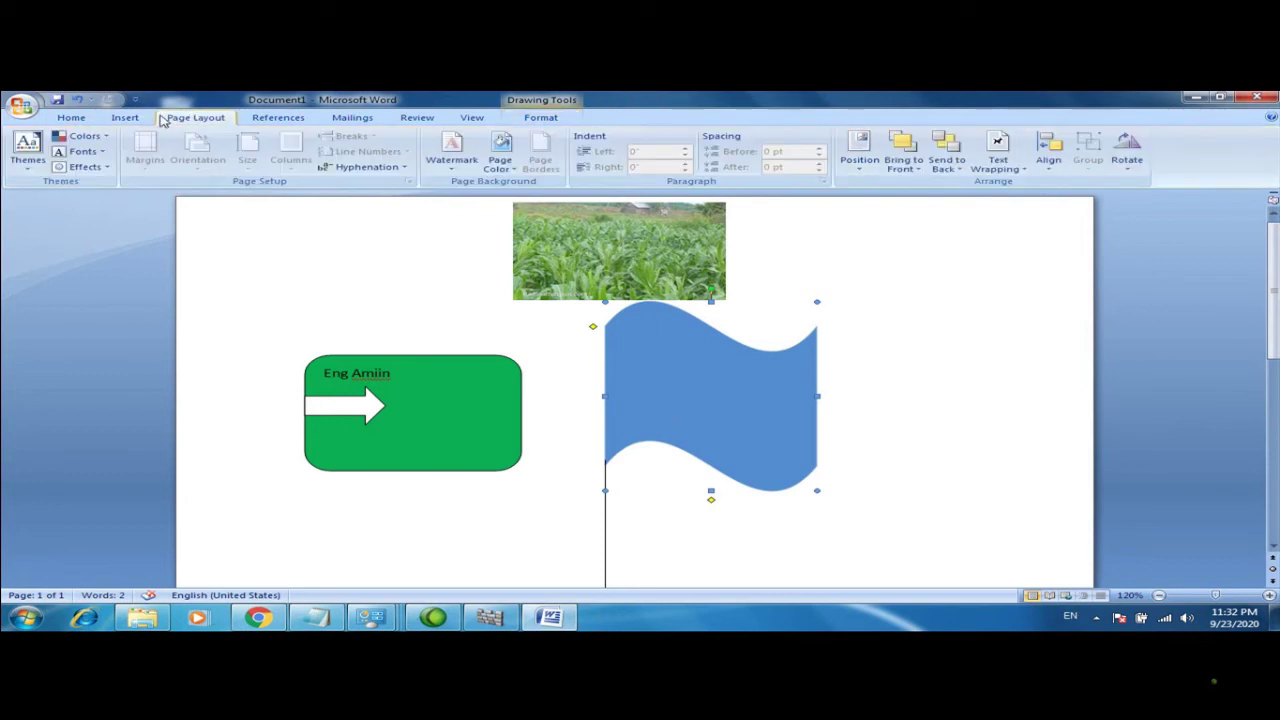
pyautogui.click(137, 119)
pyautogui.click(285, 160)
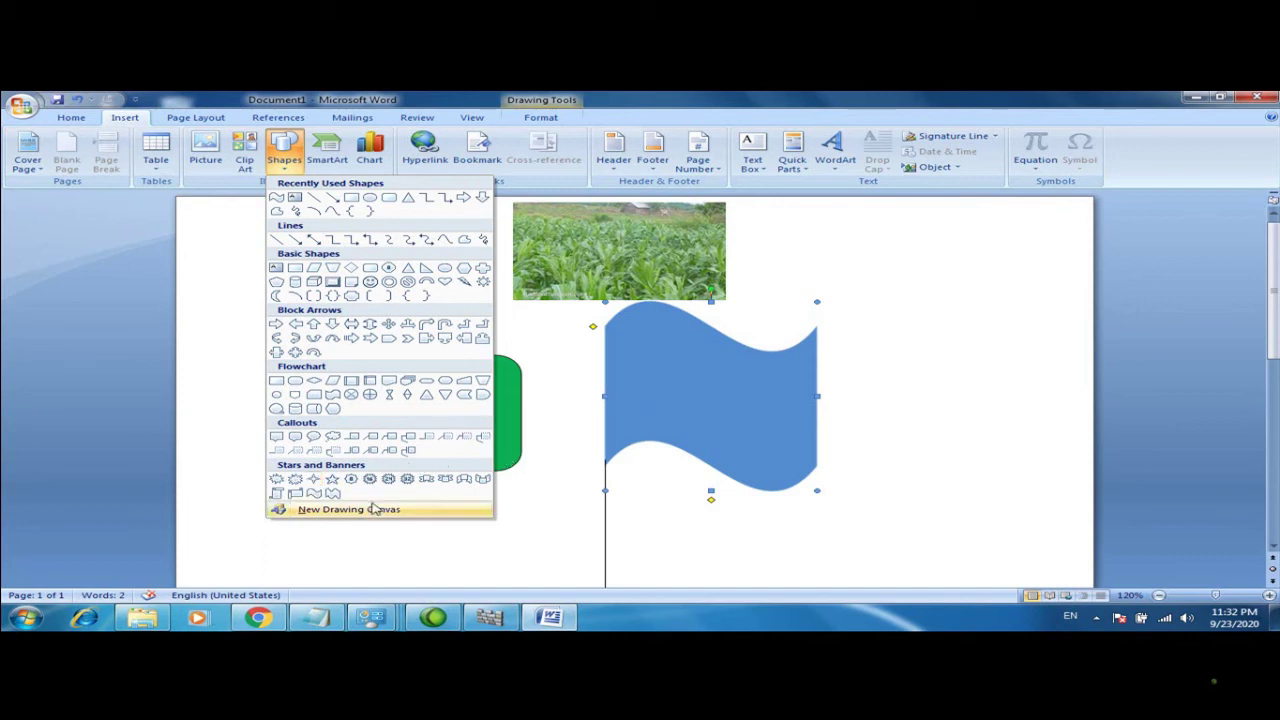
# Draw a white five-point star on the blue flag and nudge it up three times
pyautogui.click(313, 479)
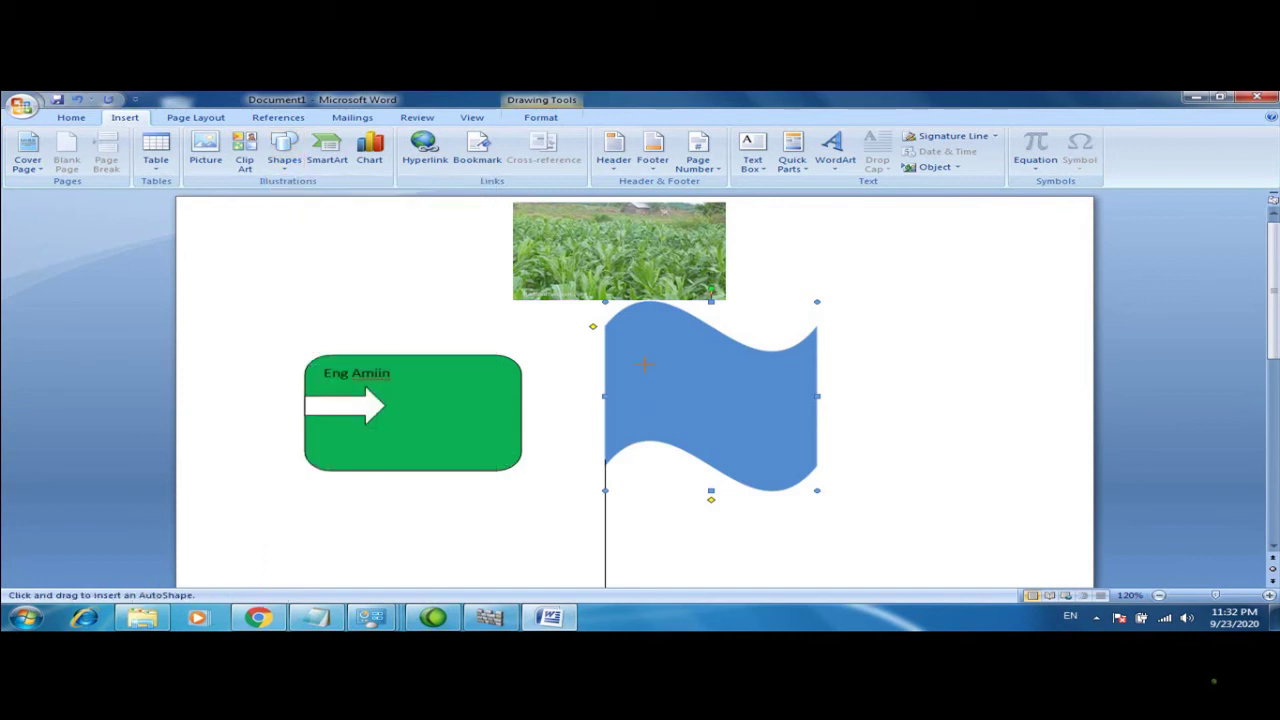
pyautogui.moveTo(676, 342); pyautogui.dragTo(686, 372)
pyautogui.click(649, 375)
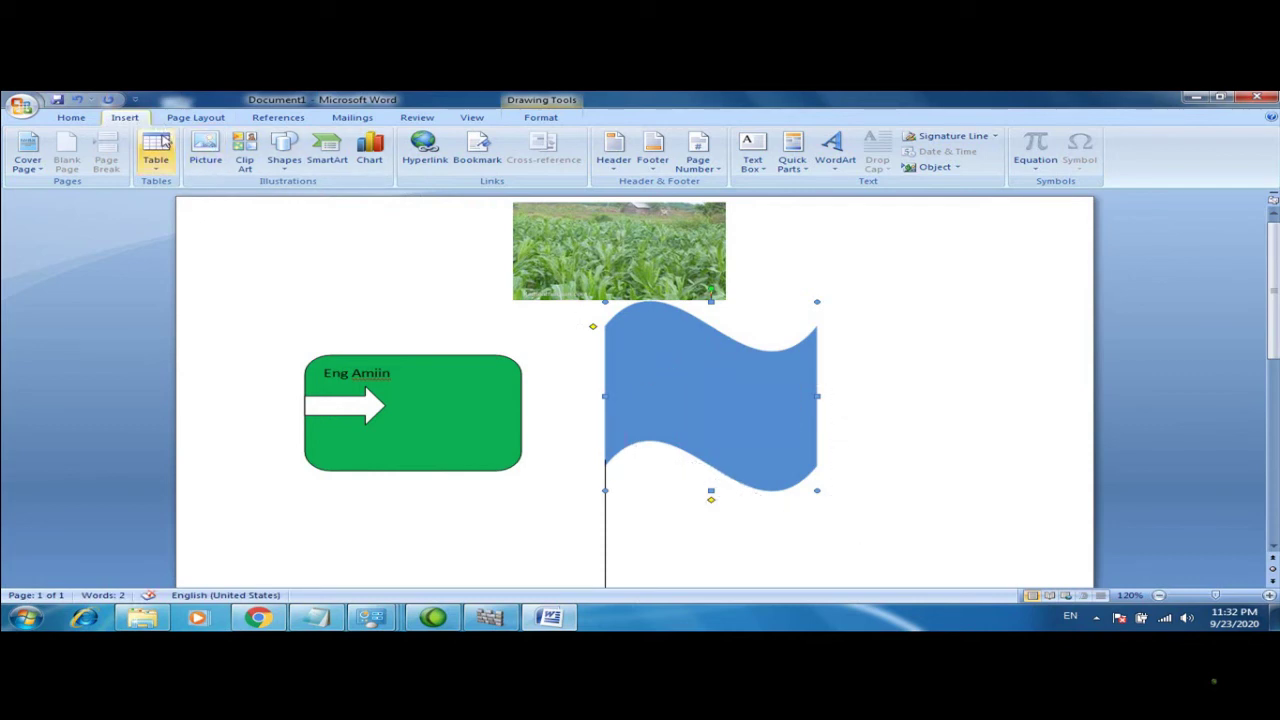
pyautogui.click(284, 152)
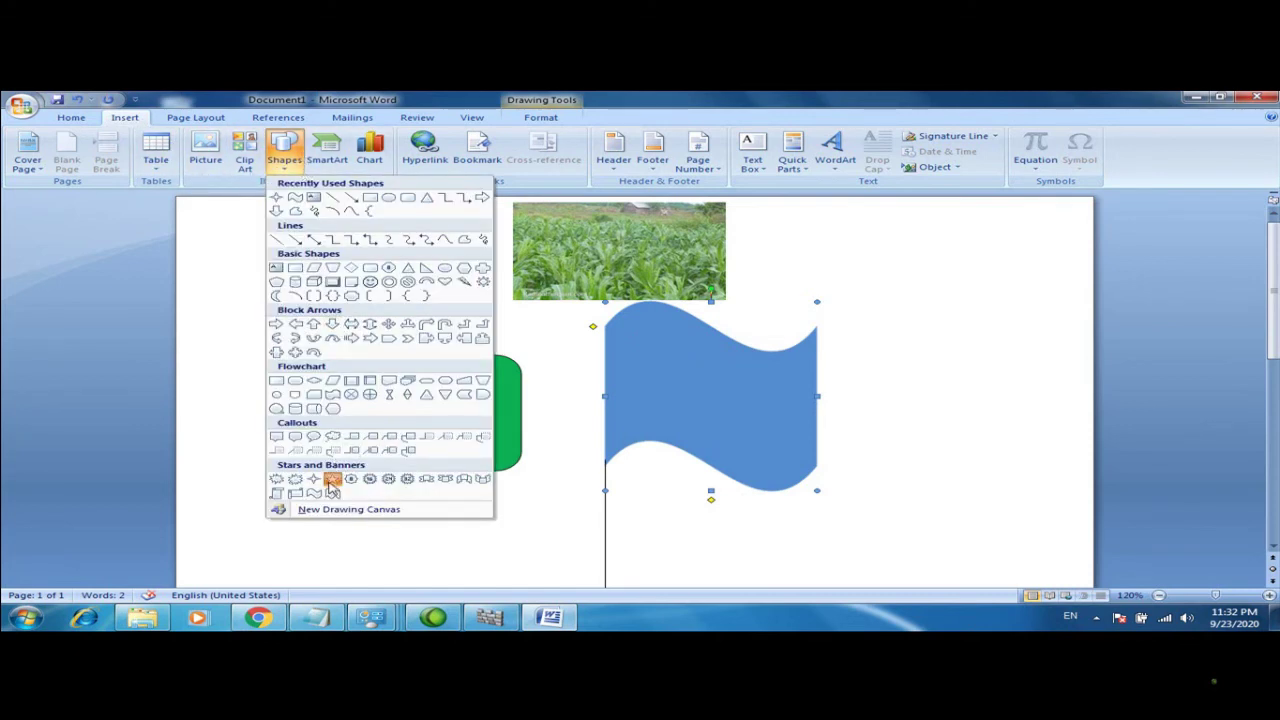
pyautogui.click(332, 479)
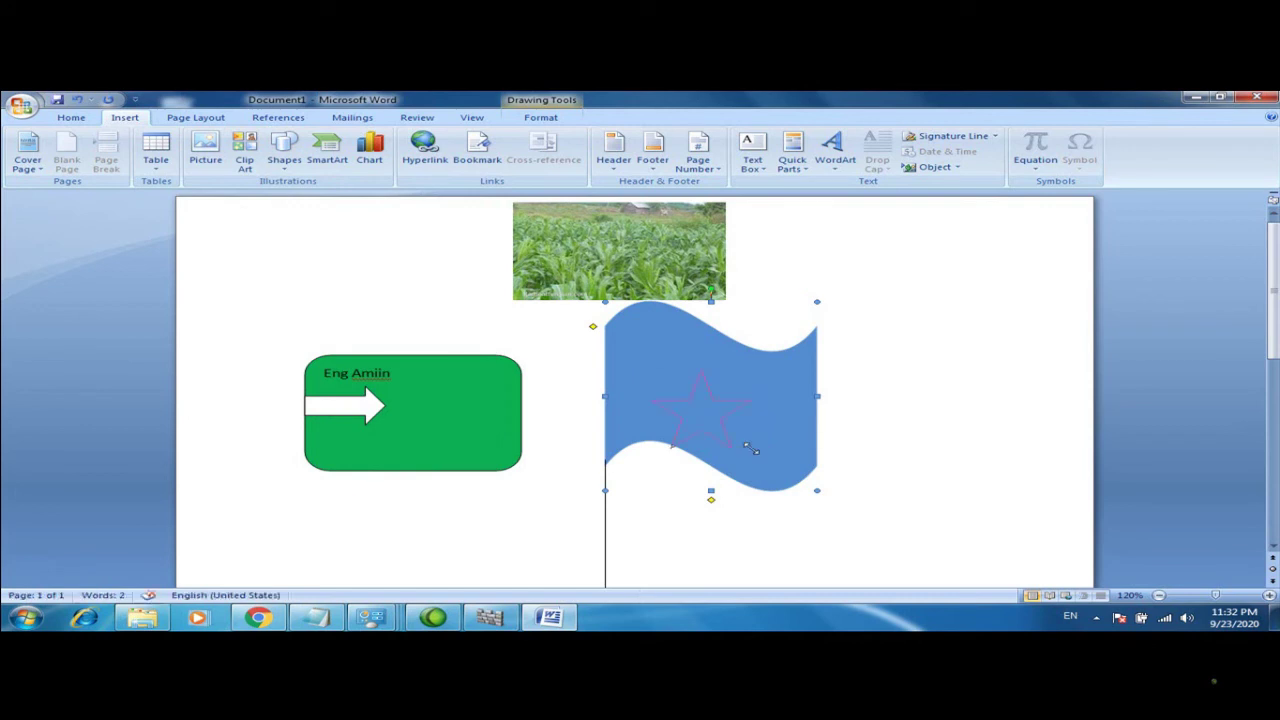
pyautogui.moveTo(752, 450); pyautogui.dragTo(752, 450)
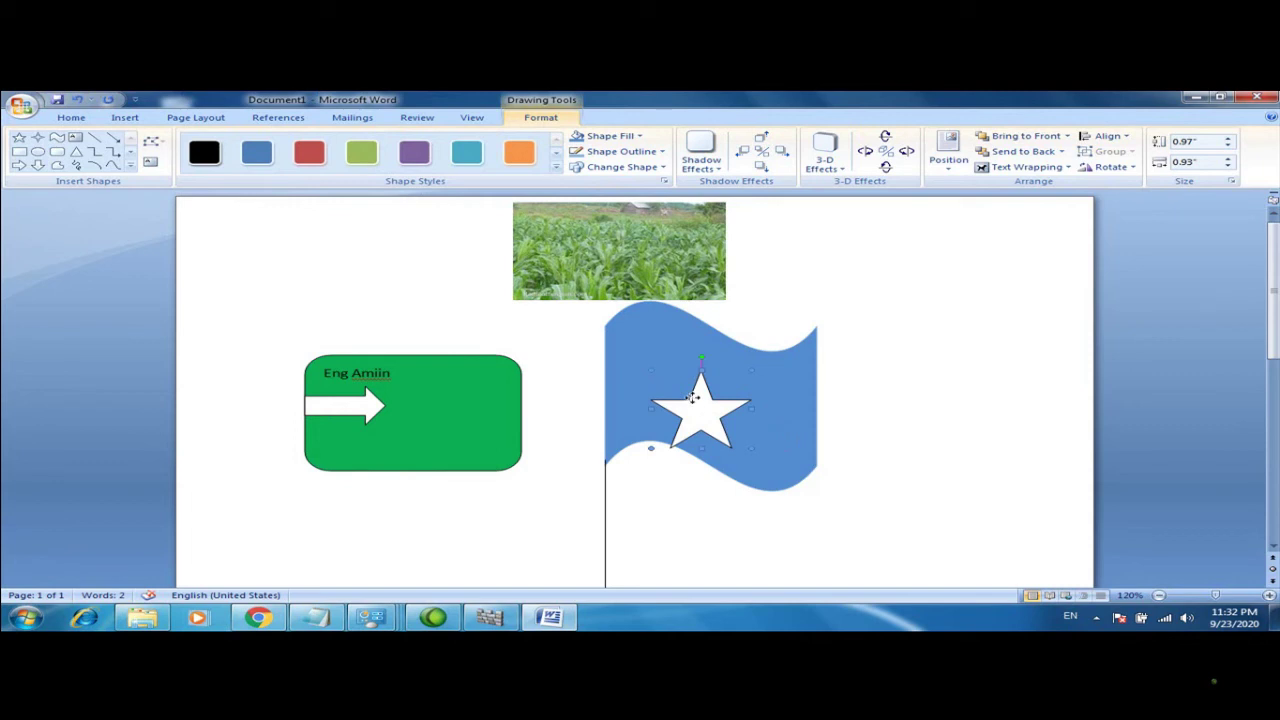
pyautogui.press('Up')
pyautogui.press('Up')
pyautogui.press('Up')
pyautogui.press('Up')
pyautogui.press('Up')
pyautogui.press('Up')
pyautogui.press('Up')
pyautogui.press('Up')
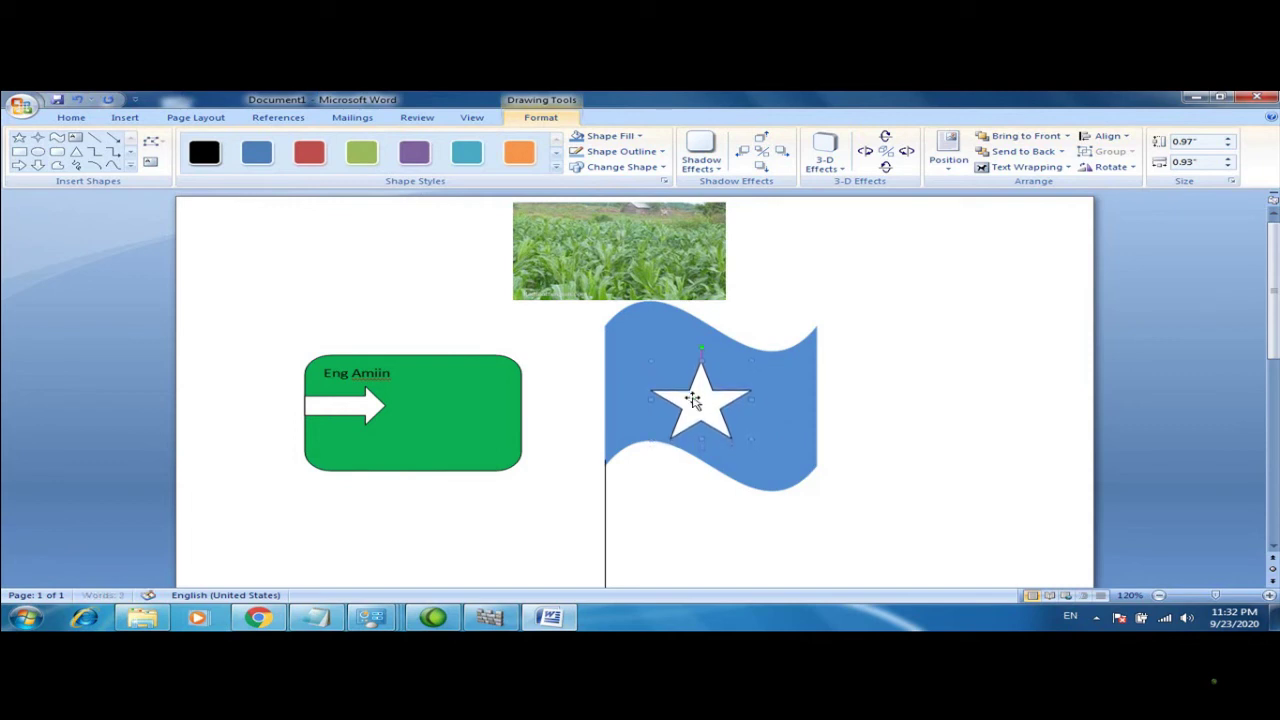
pyautogui.press('Up')
pyautogui.press('Up')
pyautogui.press('Up')
pyautogui.press('Up')
pyautogui.press('Up')
pyautogui.press('Up')
pyautogui.press('Up')
pyautogui.press('Up')
pyautogui.press('Up')
pyautogui.press('Up')
pyautogui.press('Up')
pyautogui.press('Up')
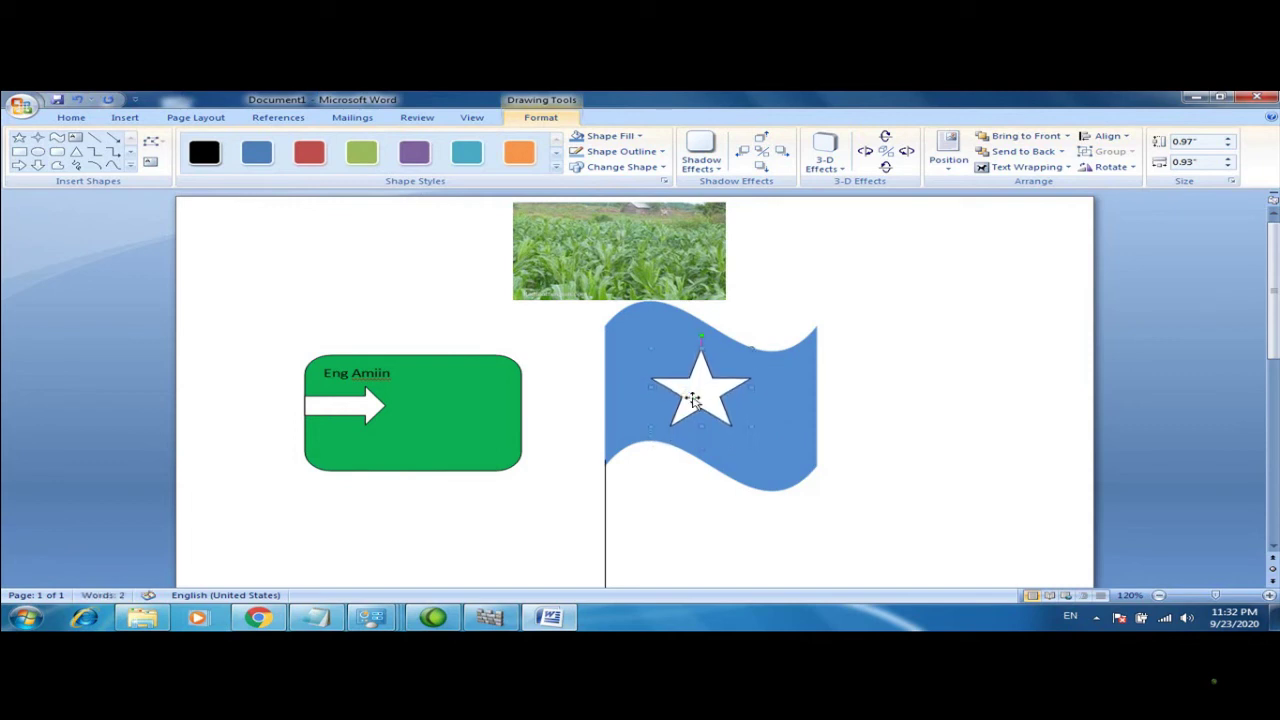
pyautogui.press('Up')
pyautogui.press('Up')
pyautogui.press('Up')
pyautogui.press('Up')
pyautogui.press('Up')
pyautogui.press('Up')
pyautogui.press('Up')
pyautogui.press('Up')
pyautogui.press('Up')
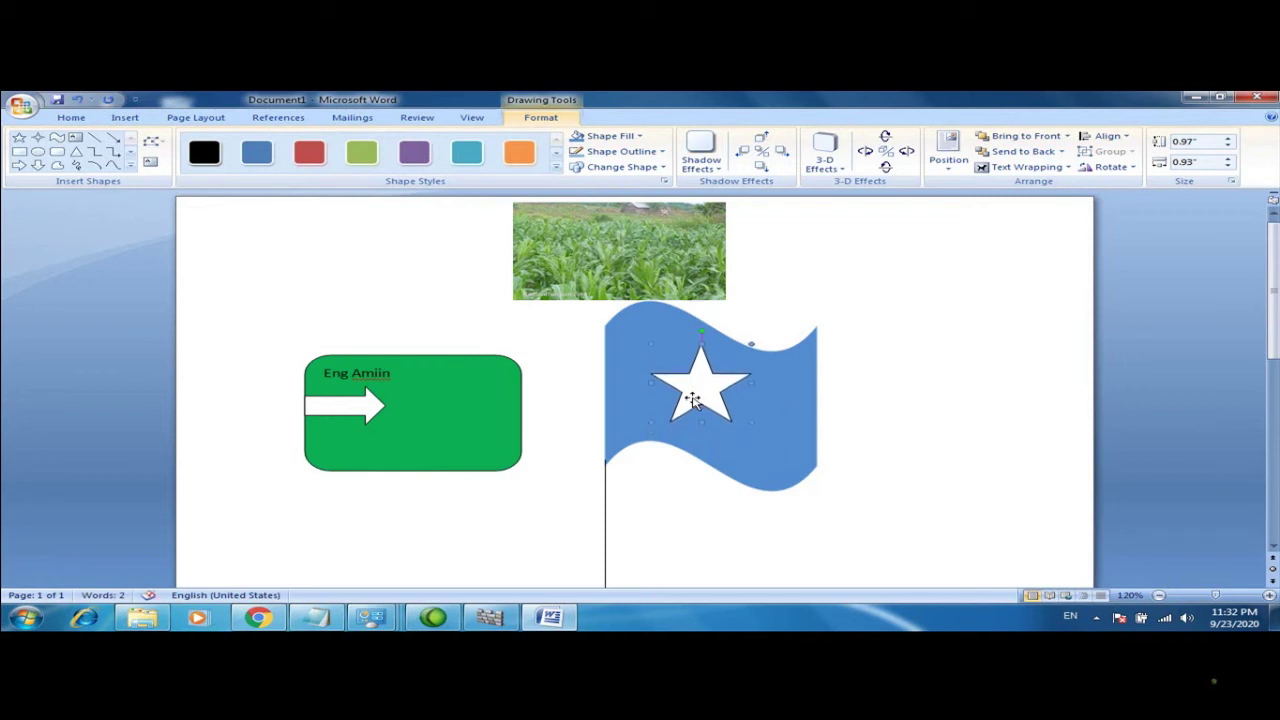
pyautogui.click(914, 440)
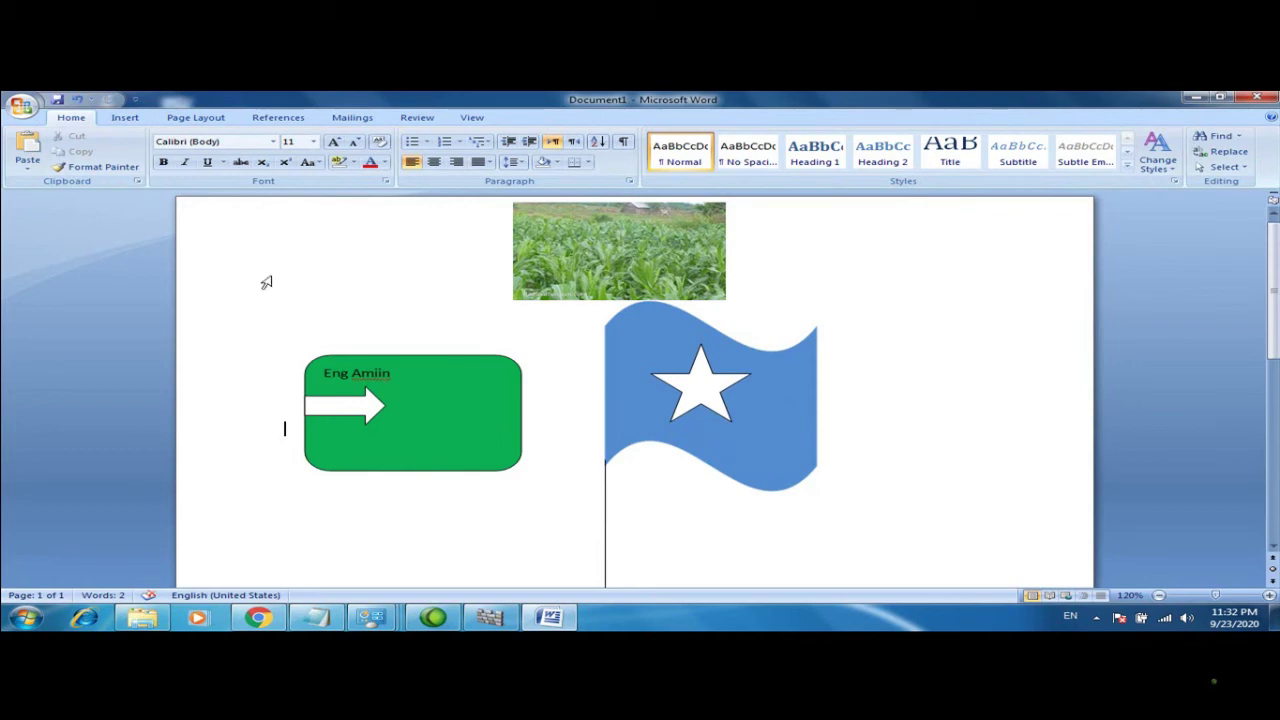
pyautogui.click(127, 118)
pyautogui.click(205, 152)
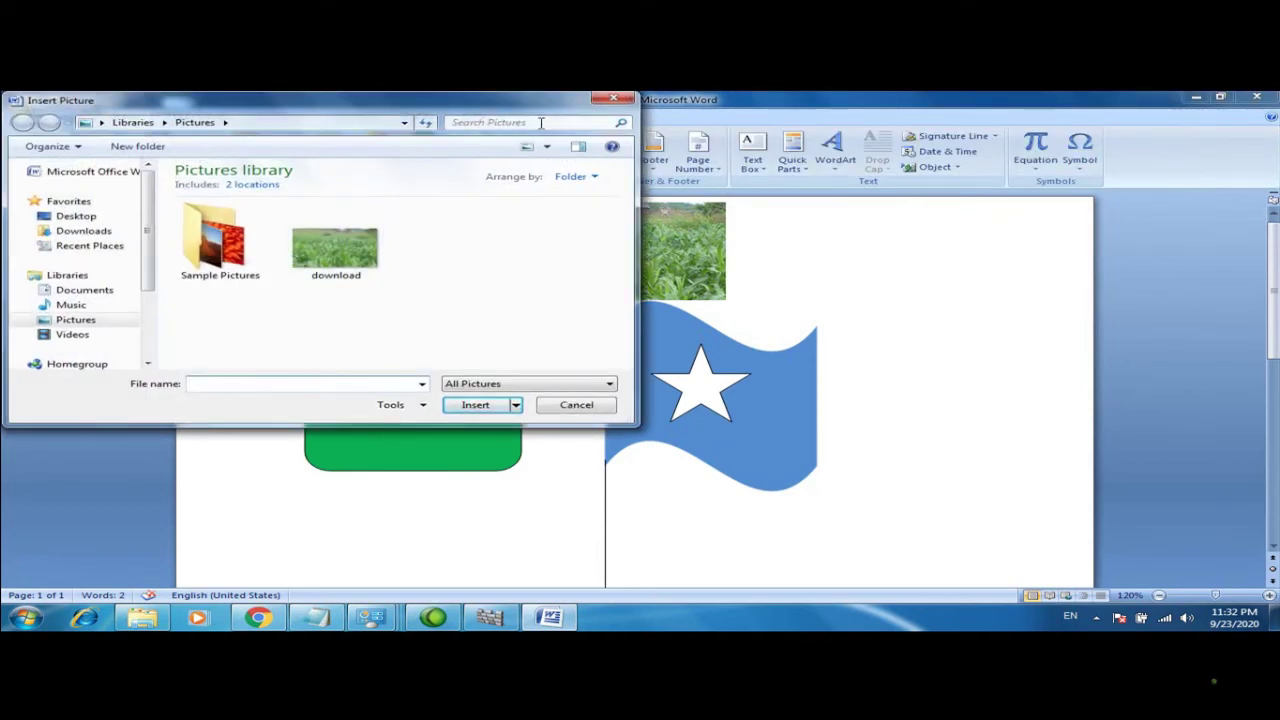
# Cancel the Insert Picture and WordArt choices and scroll down below the flag
pyautogui.click(609, 102)
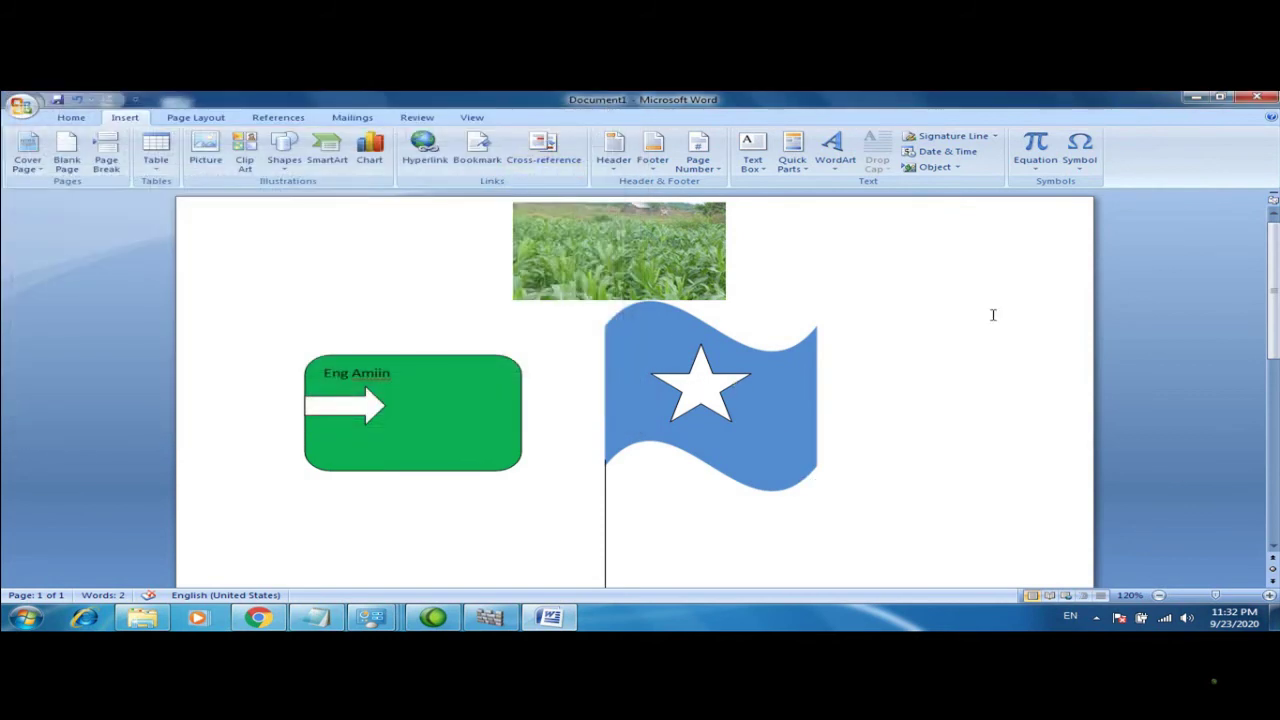
pyautogui.click(820, 147)
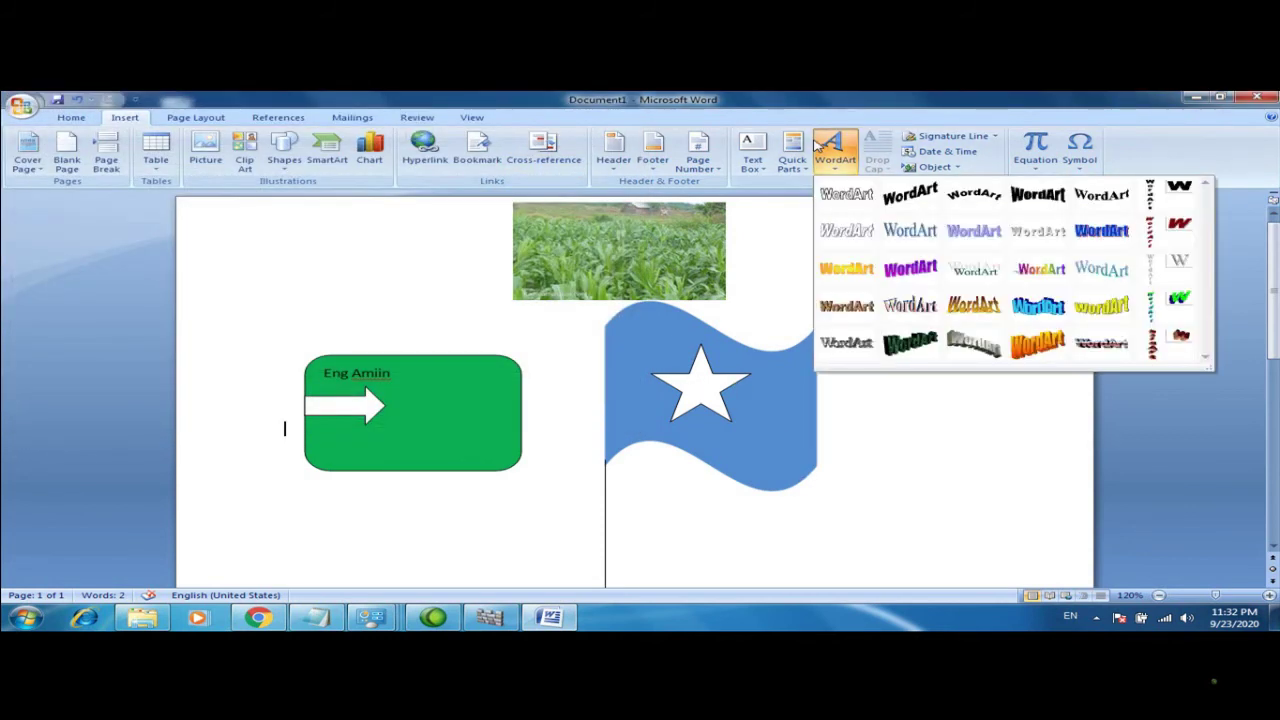
pyautogui.click(480, 226)
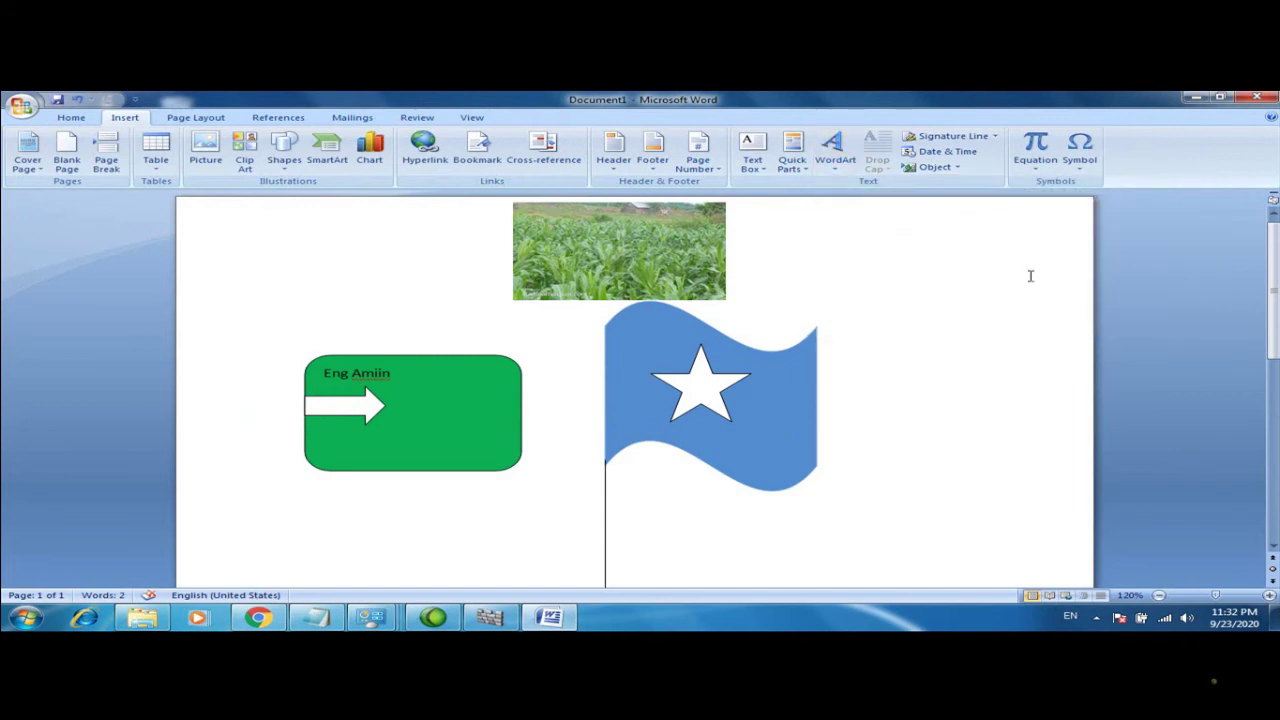
pyautogui.click(1275, 502)
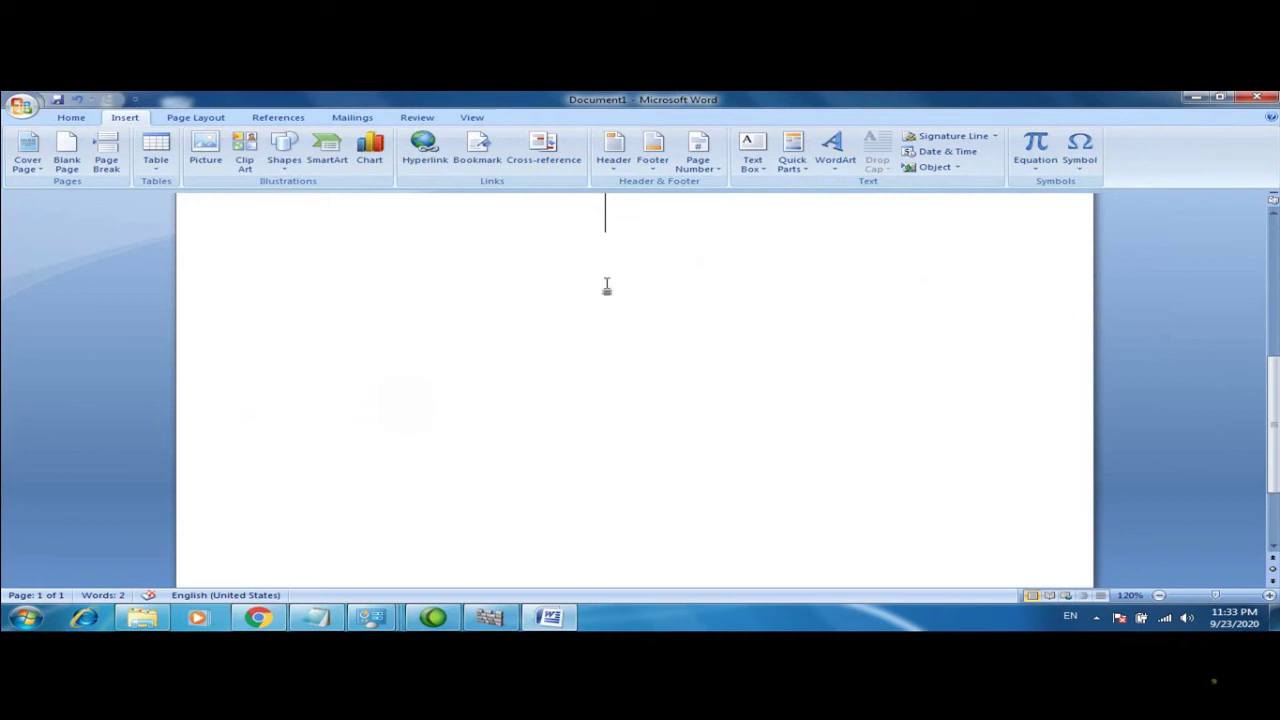
pyautogui.click(78, 118)
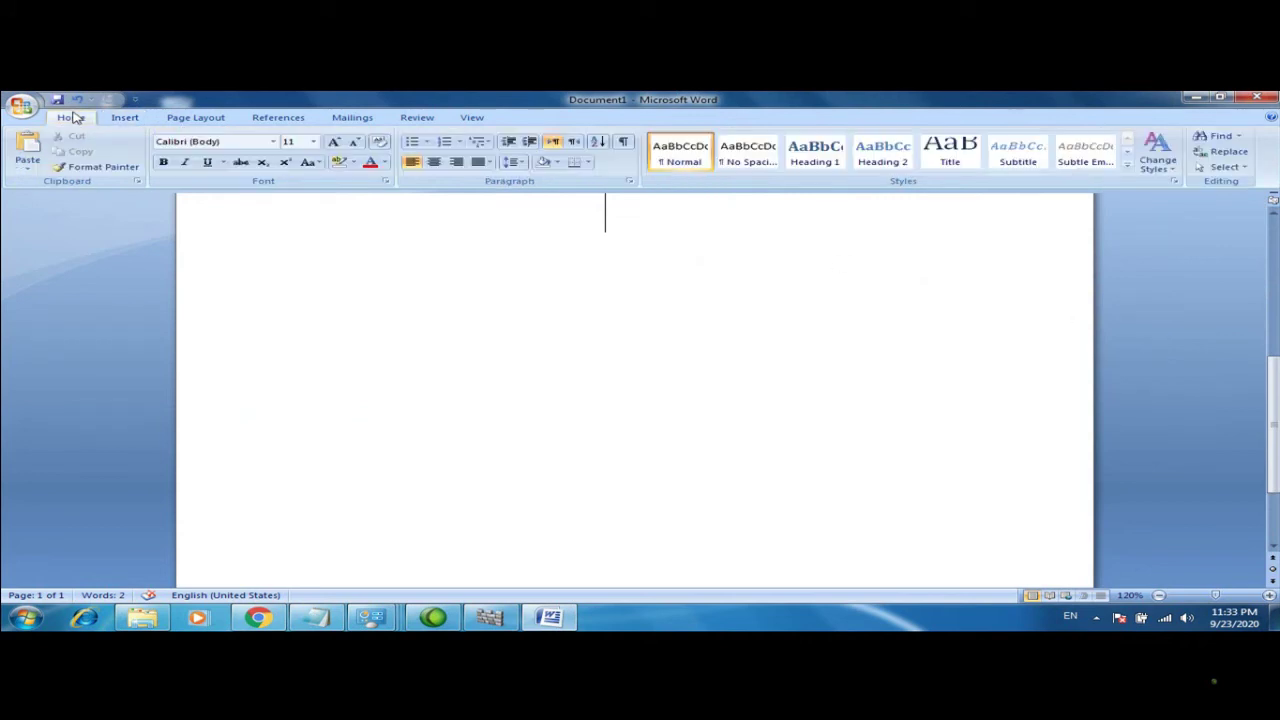
pyautogui.click(125, 118)
# Insert colourful-style WordArt reading 'EVC PLUS' in Arial Black at size 28
pyautogui.click(833, 152)
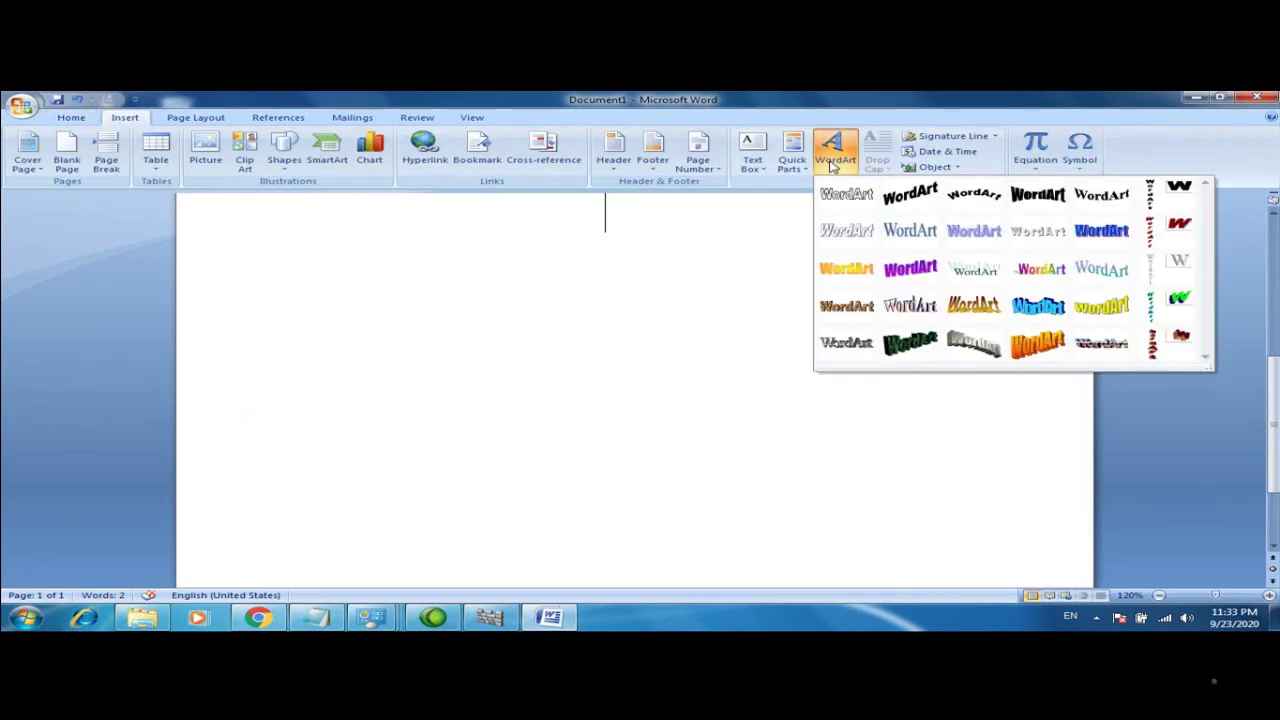
pyautogui.click(1034, 276)
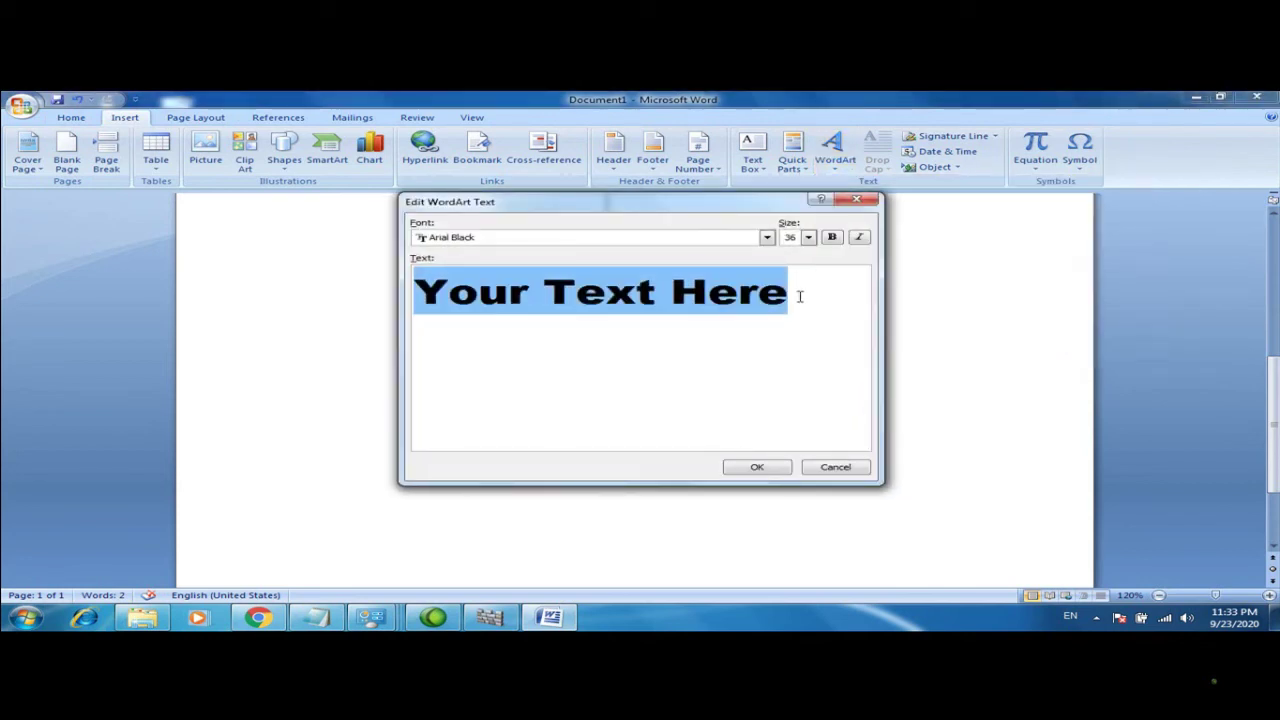
pyautogui.moveTo(800, 296); pyautogui.dragTo(410, 305)
pyautogui.write('E')
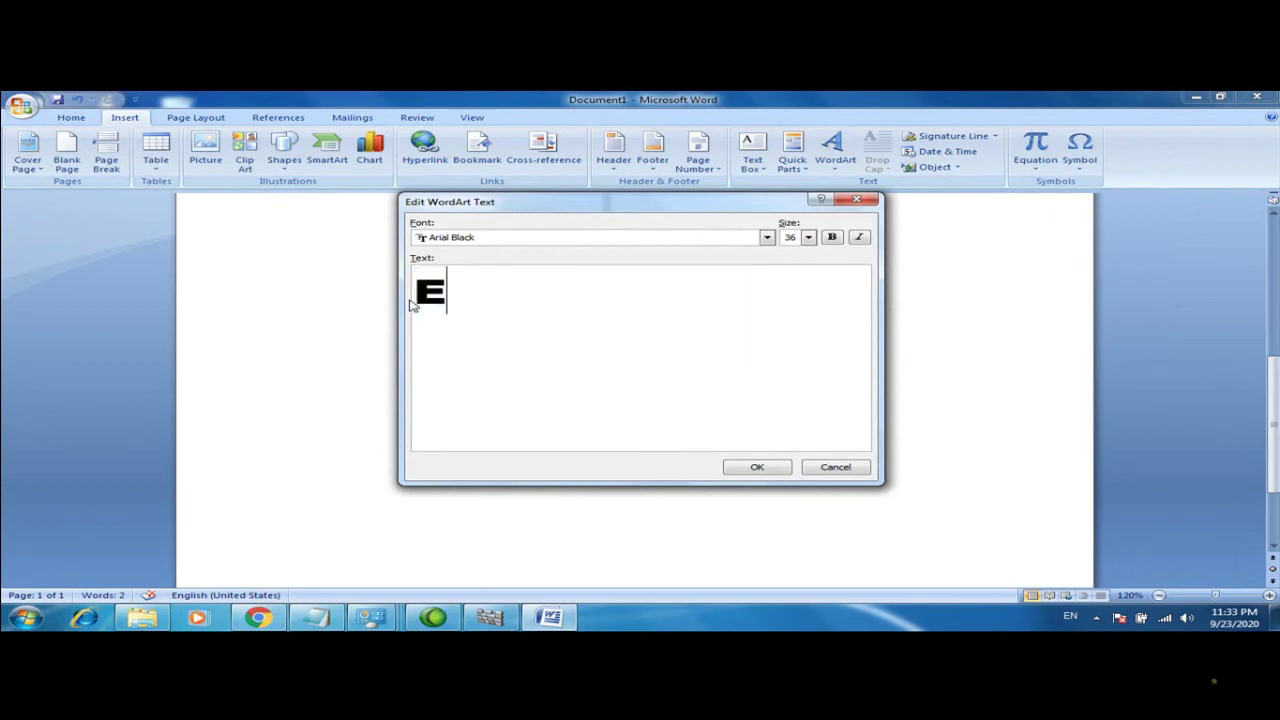
pyautogui.write('VC [')
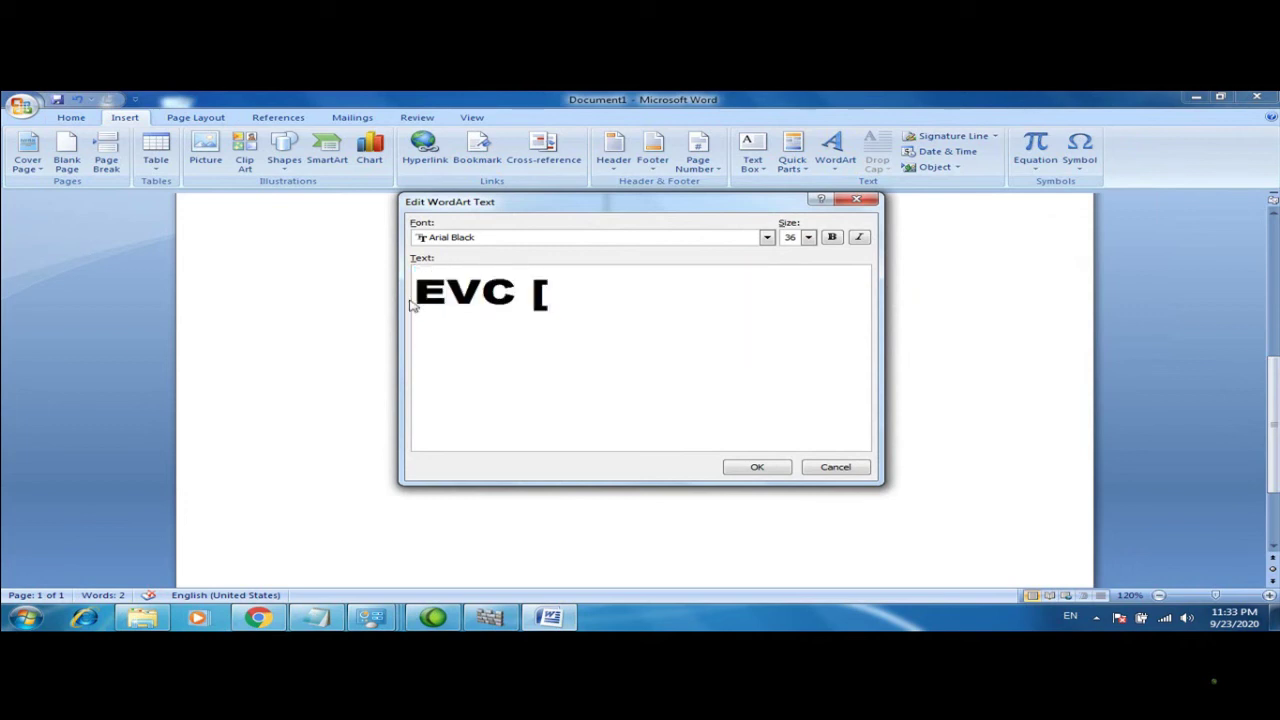
pyautogui.write('L')
pyautogui.press('BackSpace')
pyautogui.press('BackSpace')
pyautogui.write("P'")
pyautogui.press('BackSpace')
pyautogui.write('L')
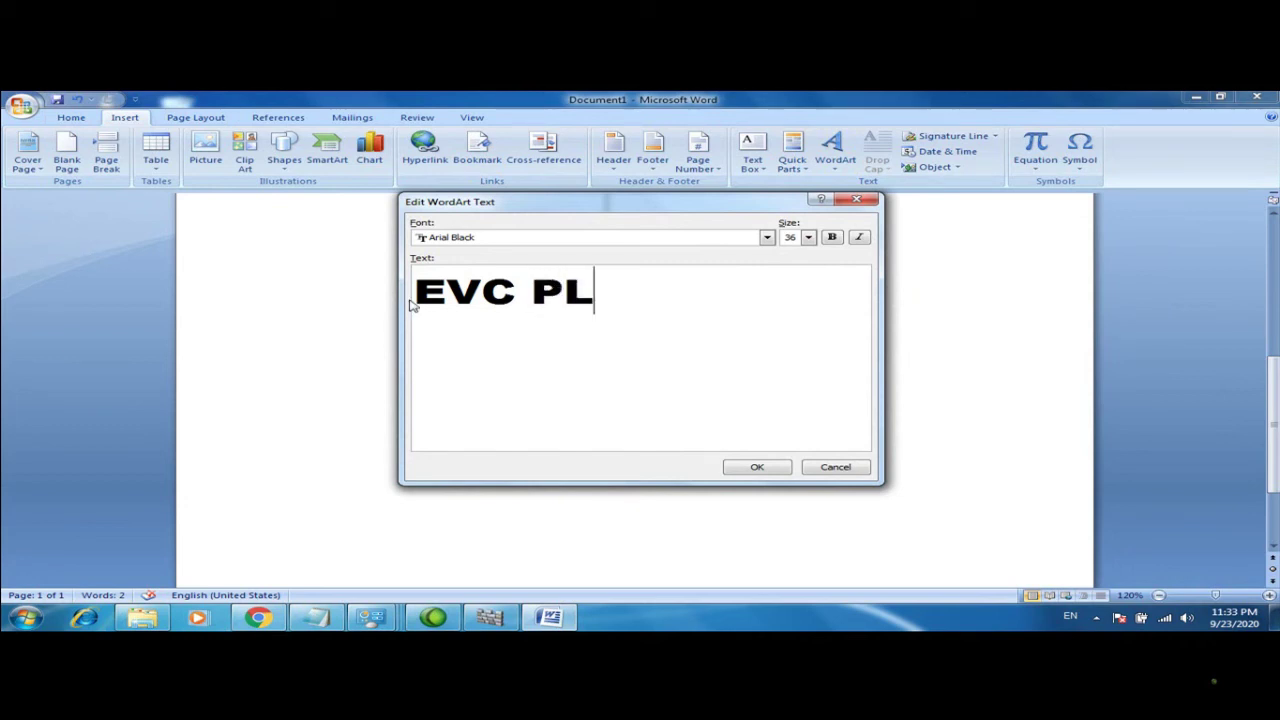
pyautogui.write('US')
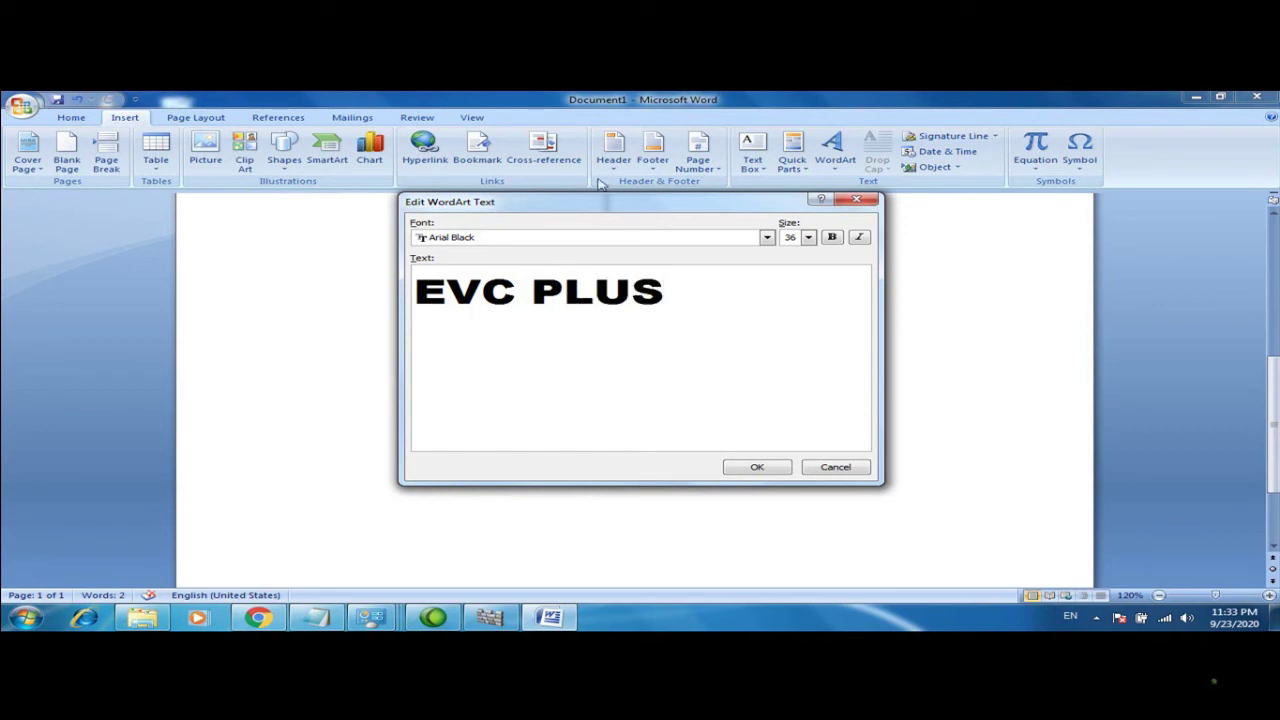
pyautogui.click(808, 237)
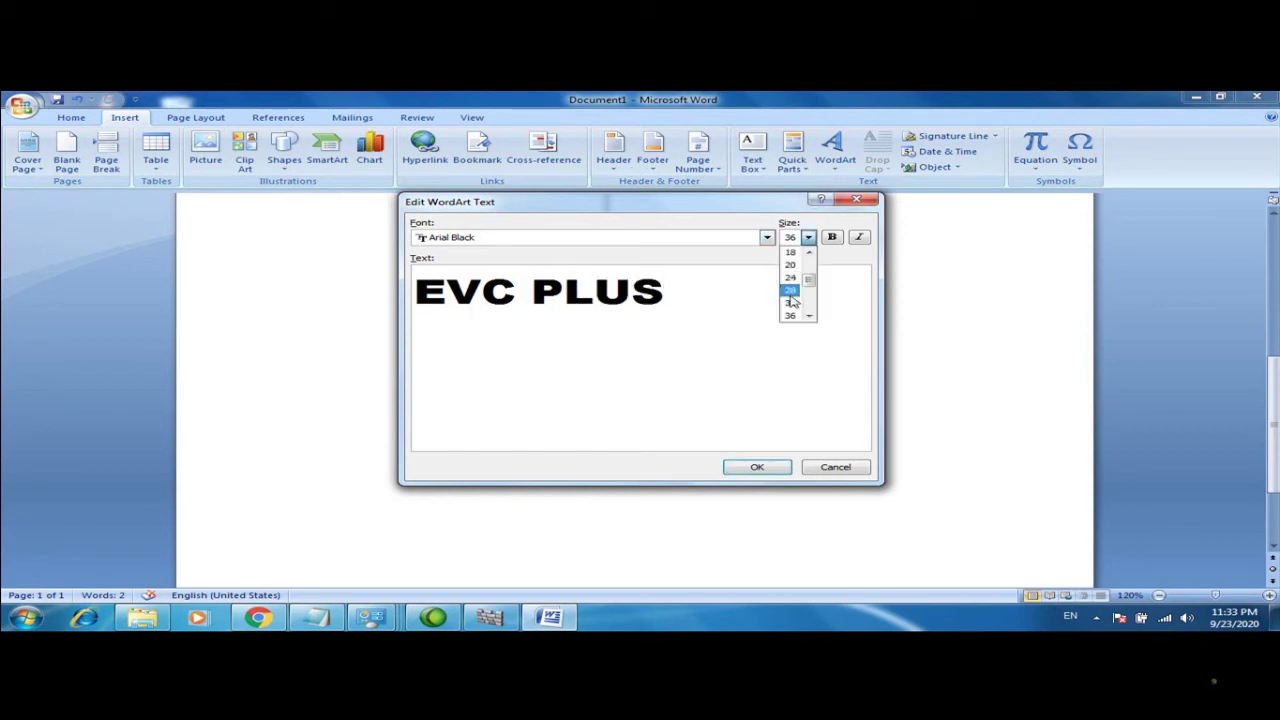
pyautogui.click(791, 292)
pyautogui.click(757, 468)
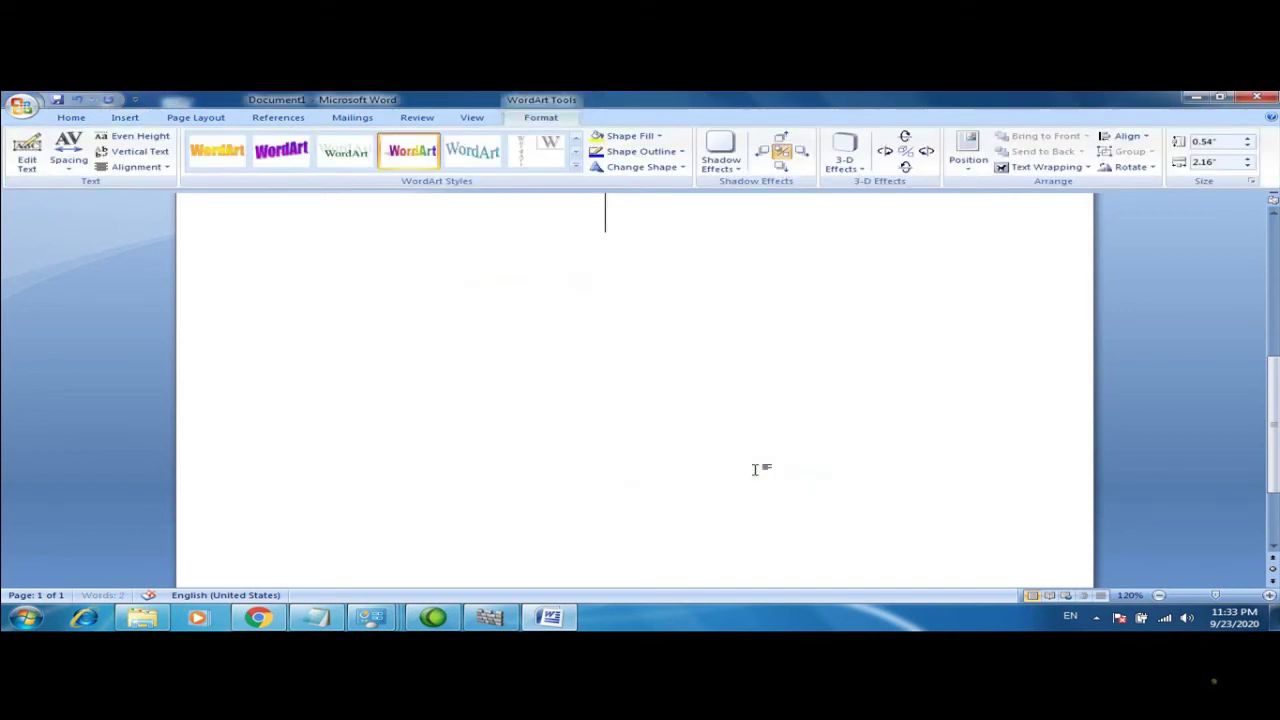
# Drag the Eng Amiin text up and out of the green text box
pyautogui.click(1273, 306)
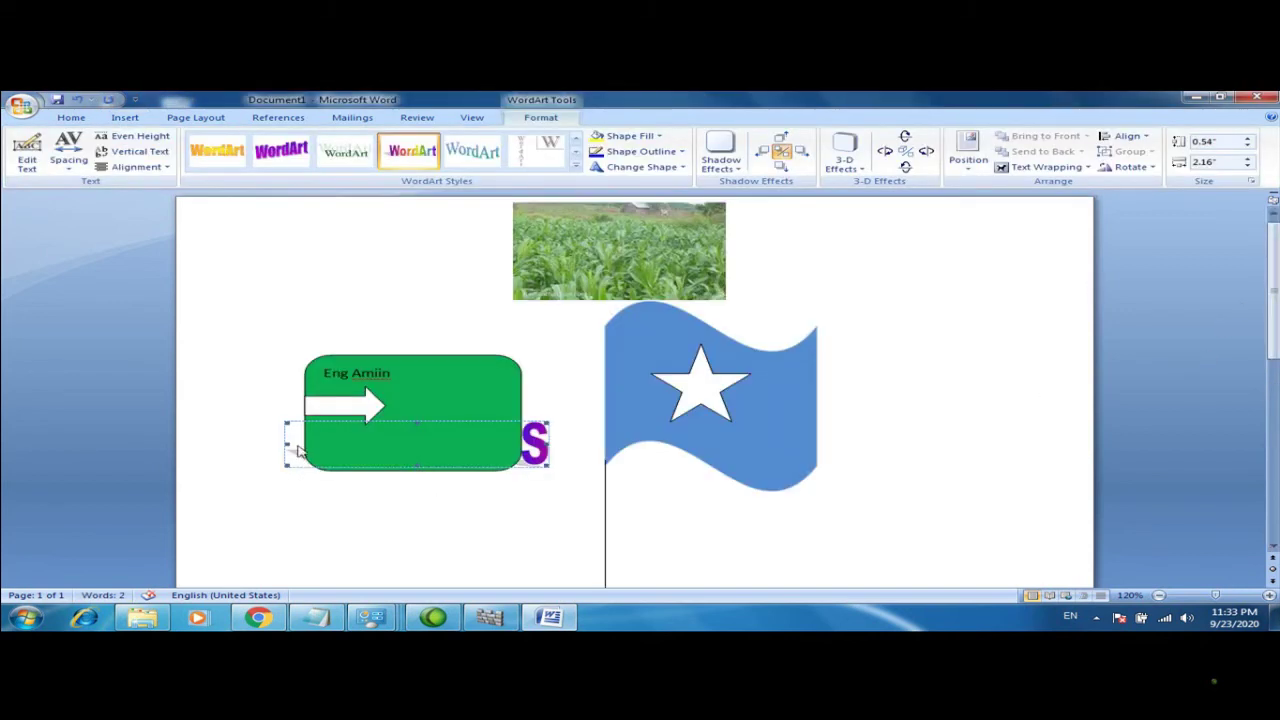
pyautogui.click(357, 374)
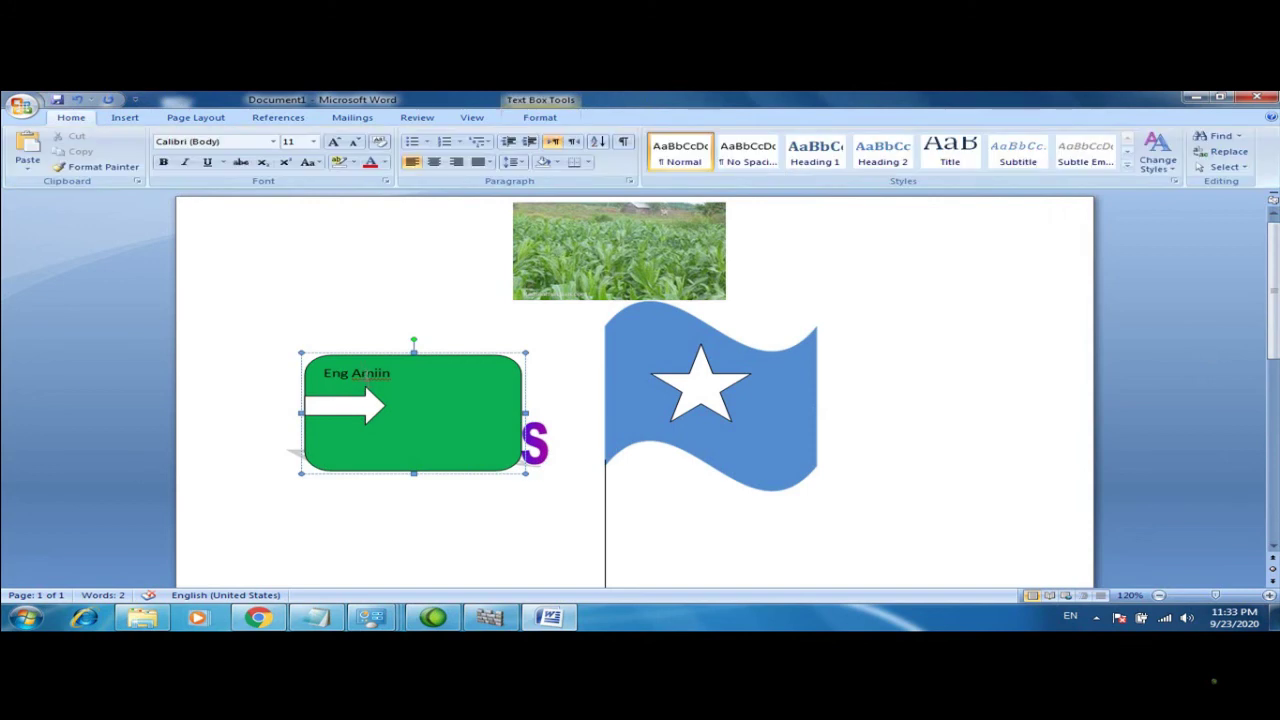
pyautogui.moveTo(313, 372); pyautogui.dragTo(300, 292)
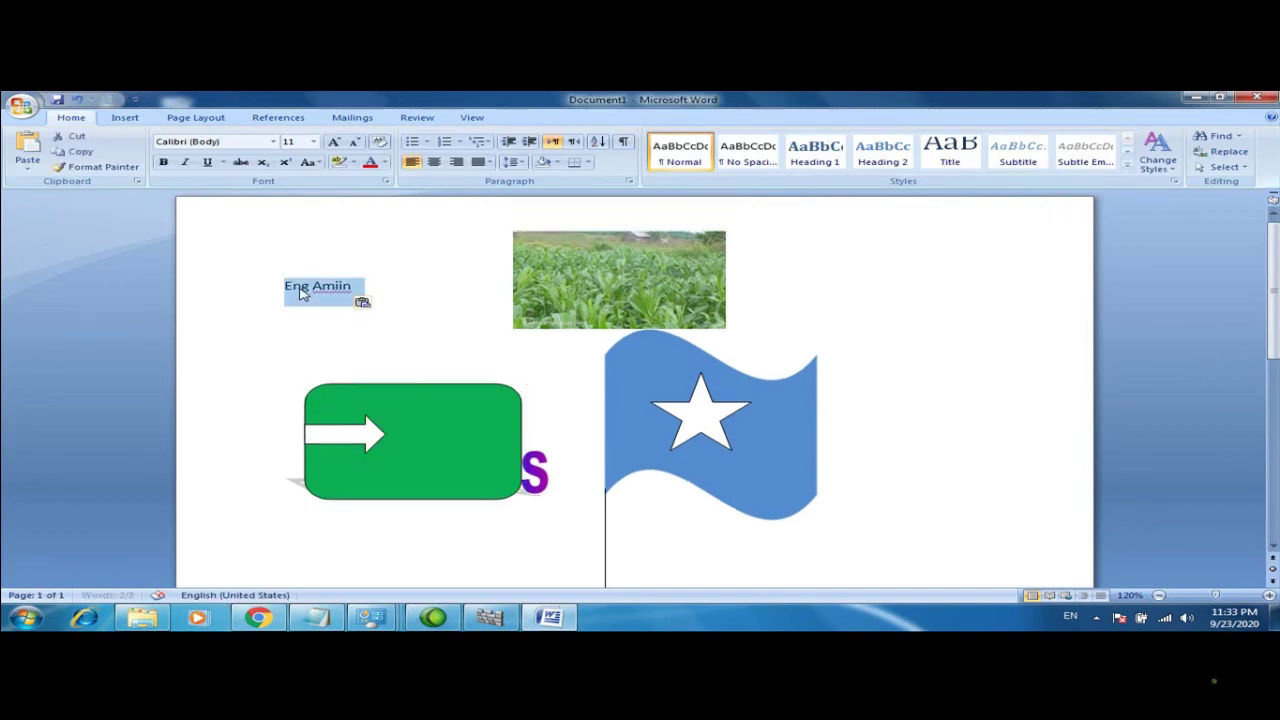
# Move the green box lower on the page to uncover the WordArt
pyautogui.click(390, 394)
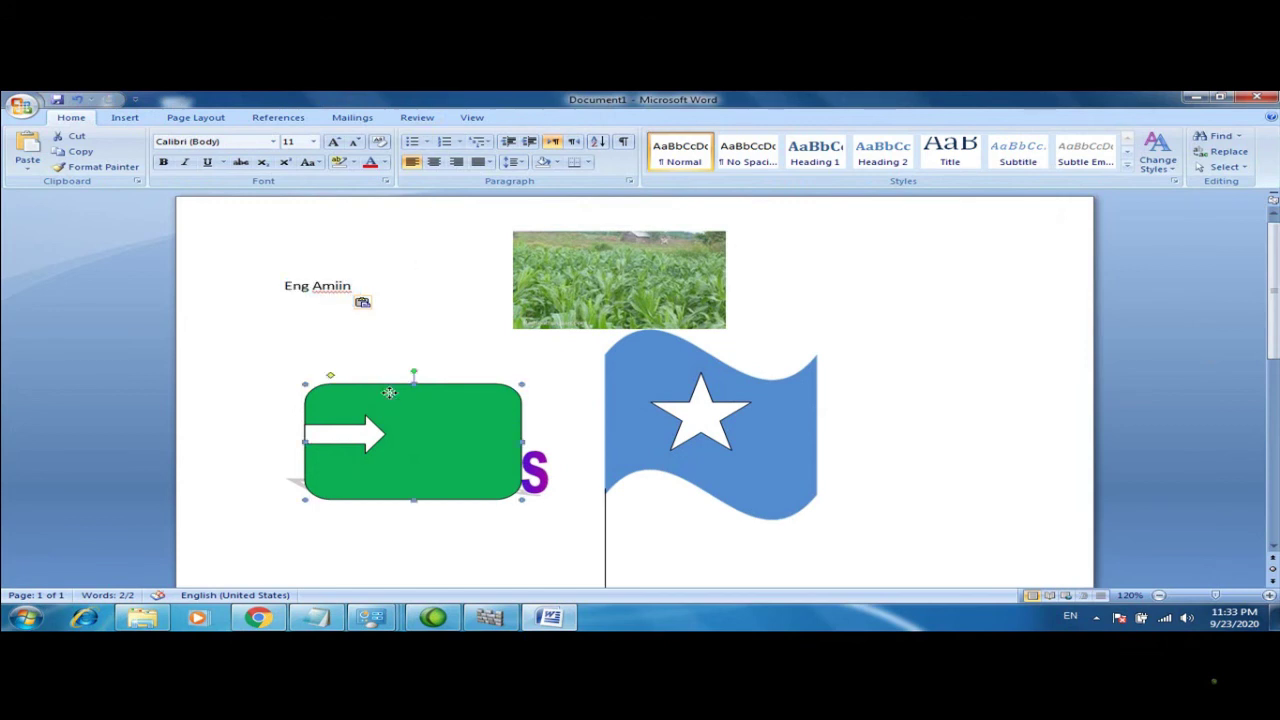
pyautogui.click(394, 398)
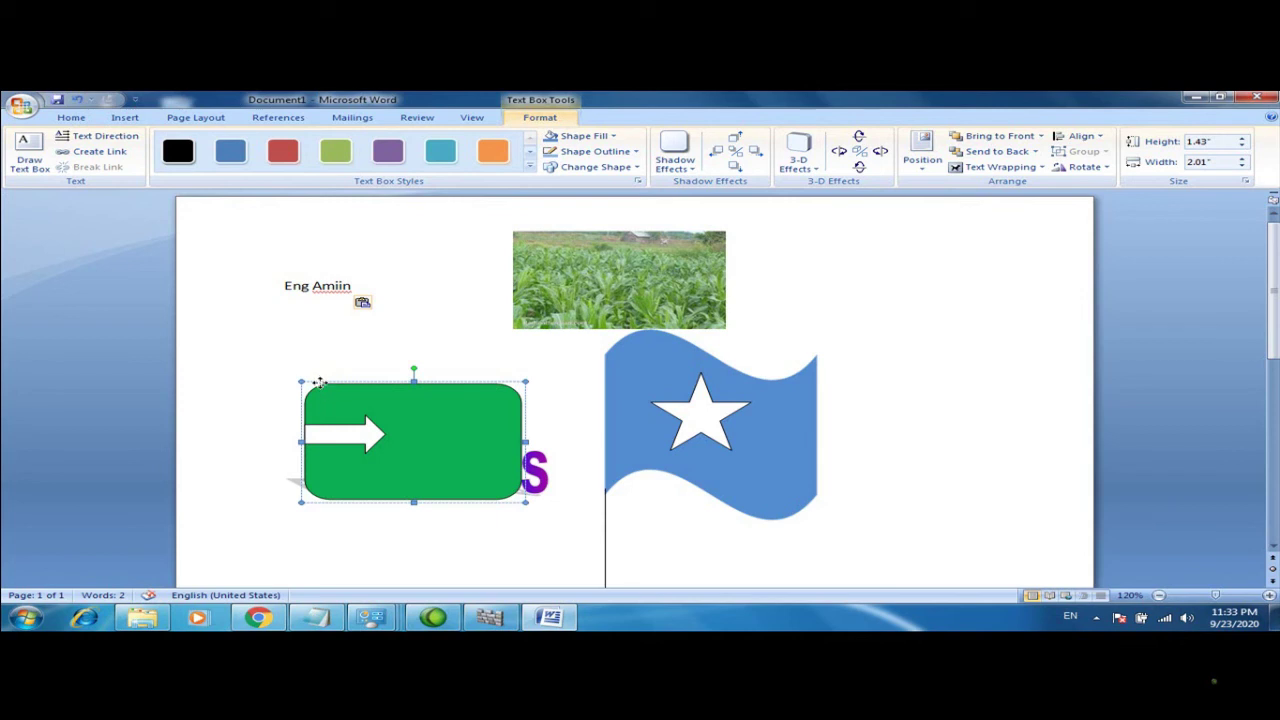
pyautogui.moveTo(322, 382); pyautogui.dragTo(358, 552)
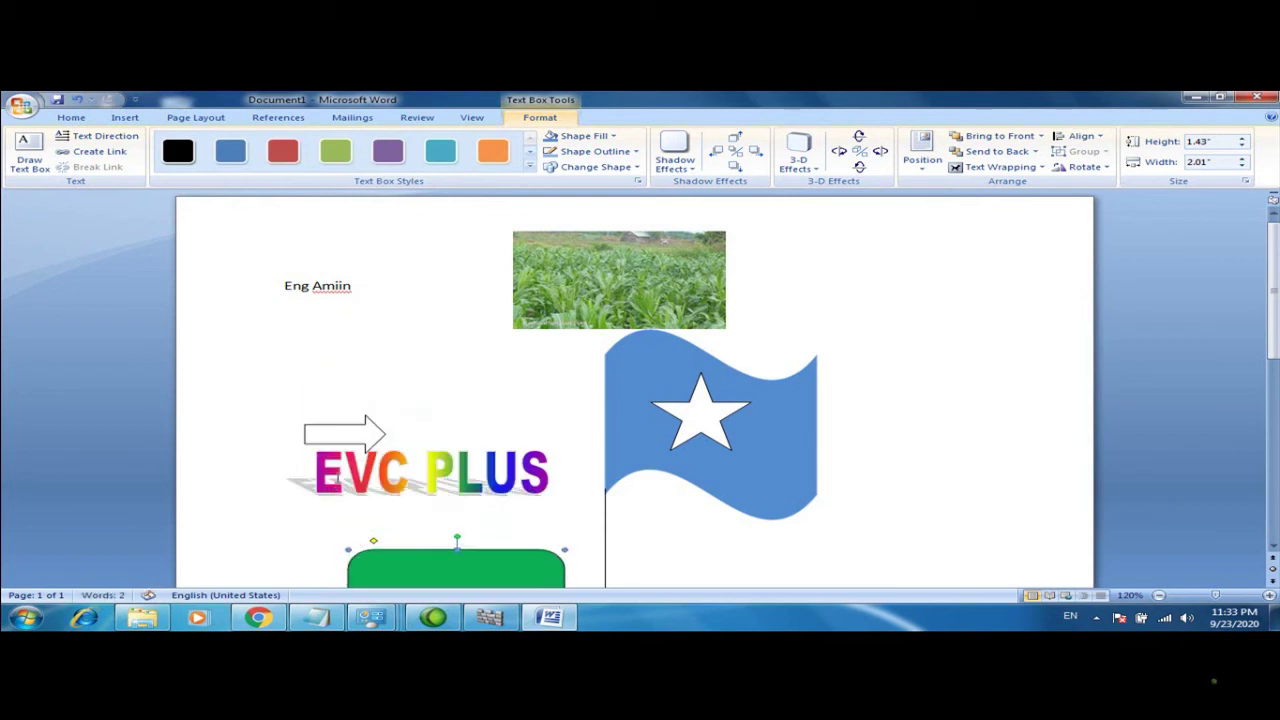
# Select and delete the EVC PLUS WordArt
pyautogui.click(345, 408)
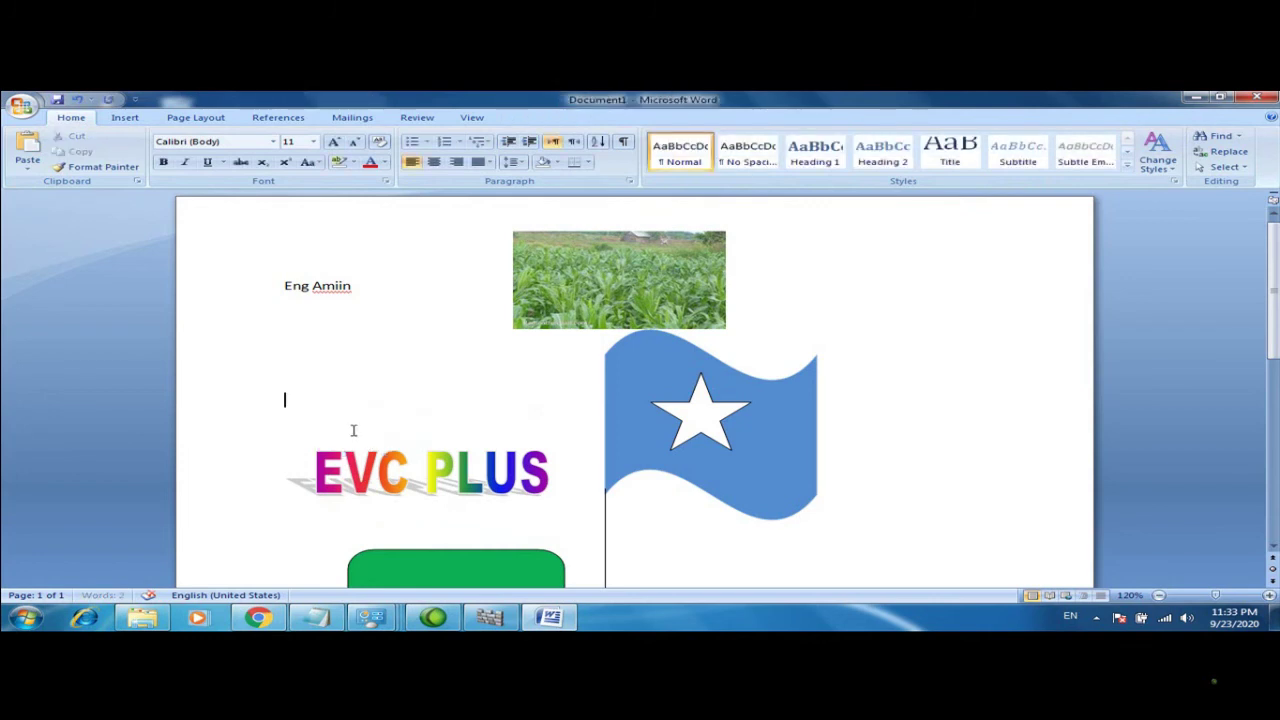
pyautogui.moveTo(376, 458)
pyautogui.mouseDown()
pyautogui.moveTo(367, 424)
pyautogui.moveTo(370, 436)
pyautogui.mouseUp()
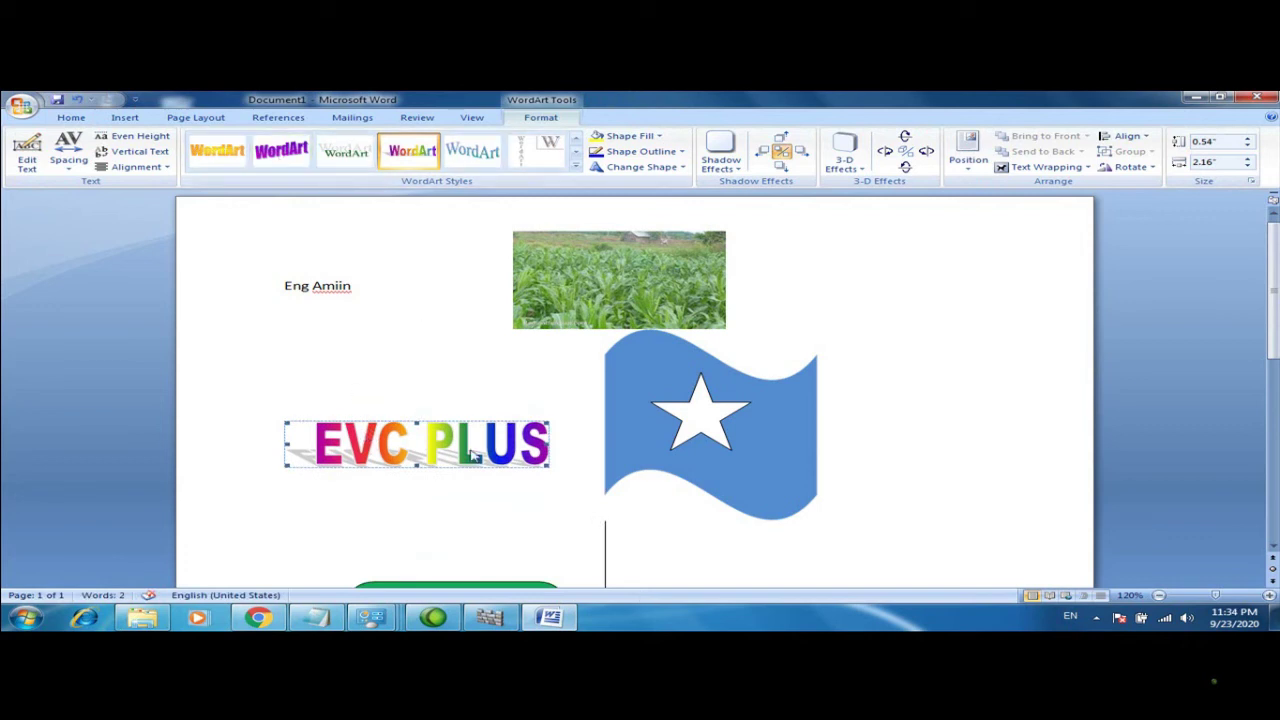
pyautogui.press('Delete')
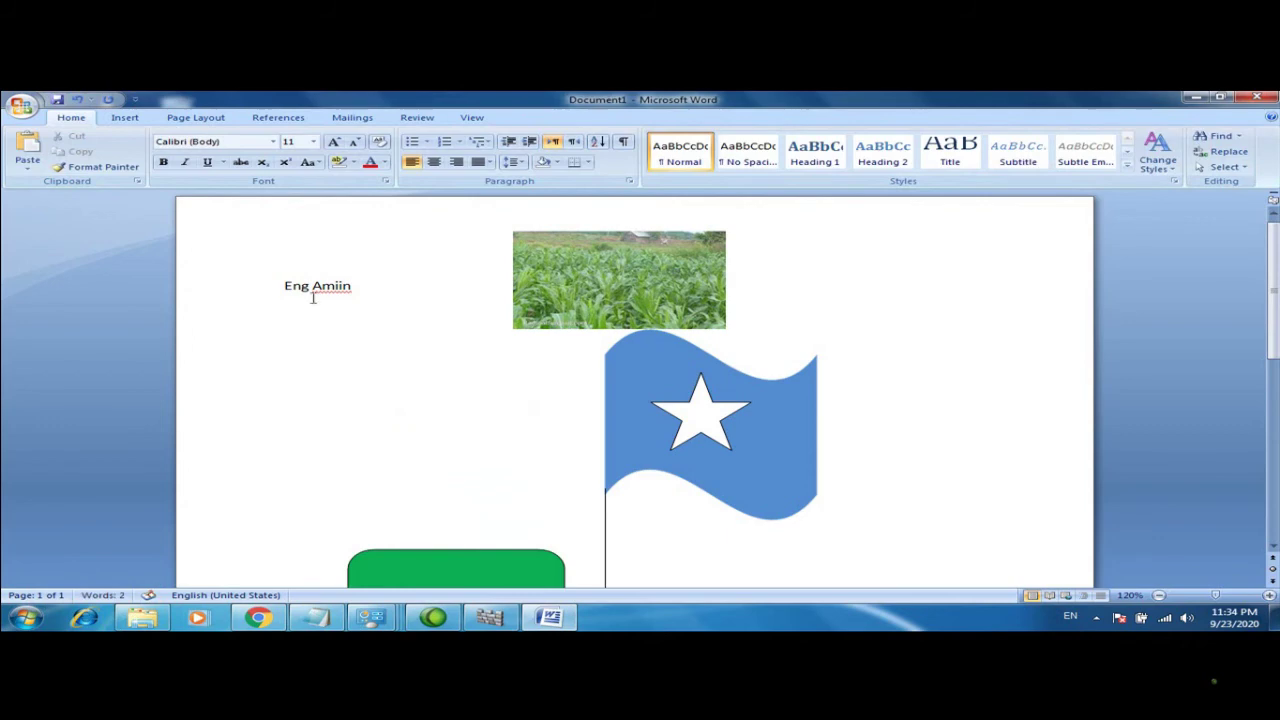
# Insert WordArt reading 'EVC-PLUS' with a phone number on a second line
pyautogui.click(125, 118)
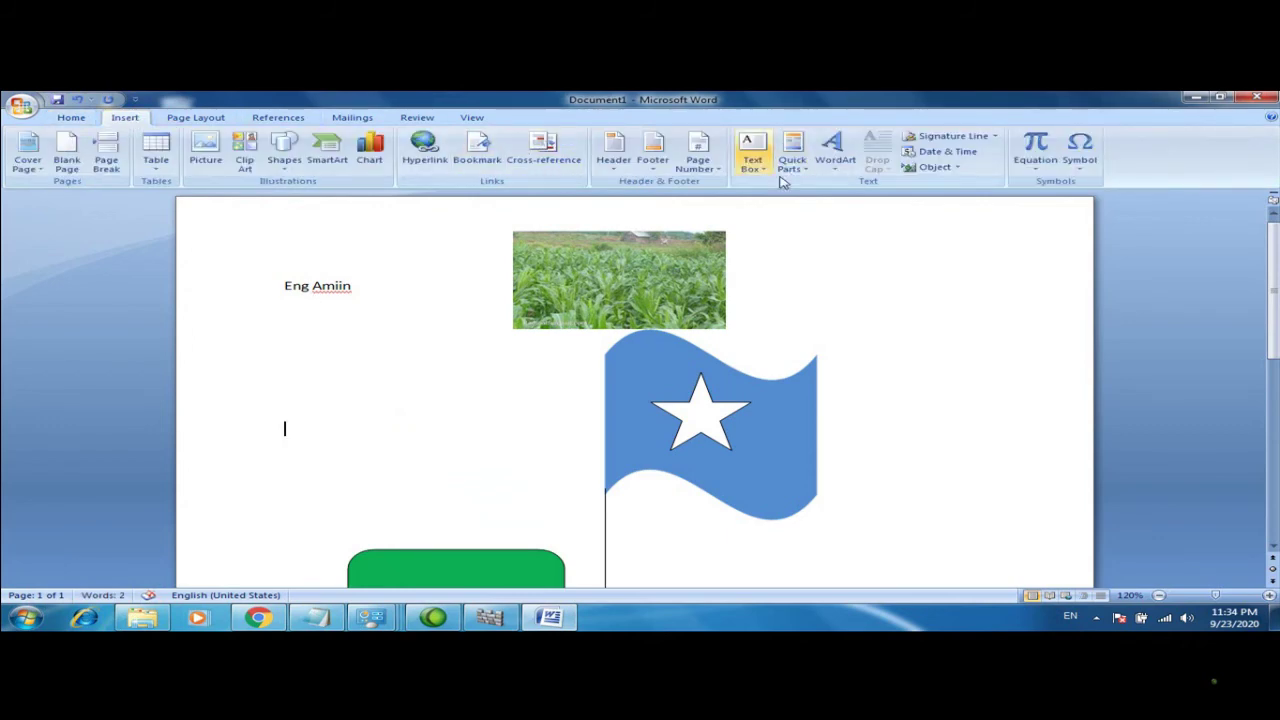
pyautogui.click(829, 148)
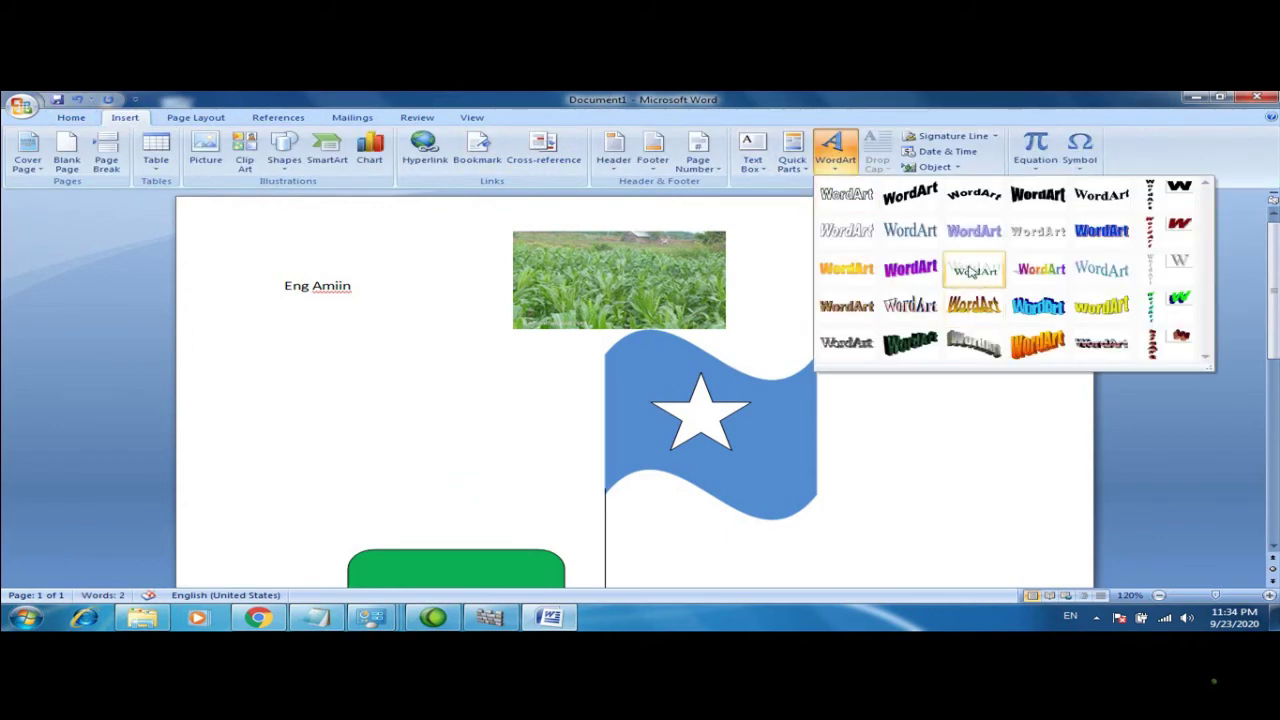
pyautogui.click(972, 272)
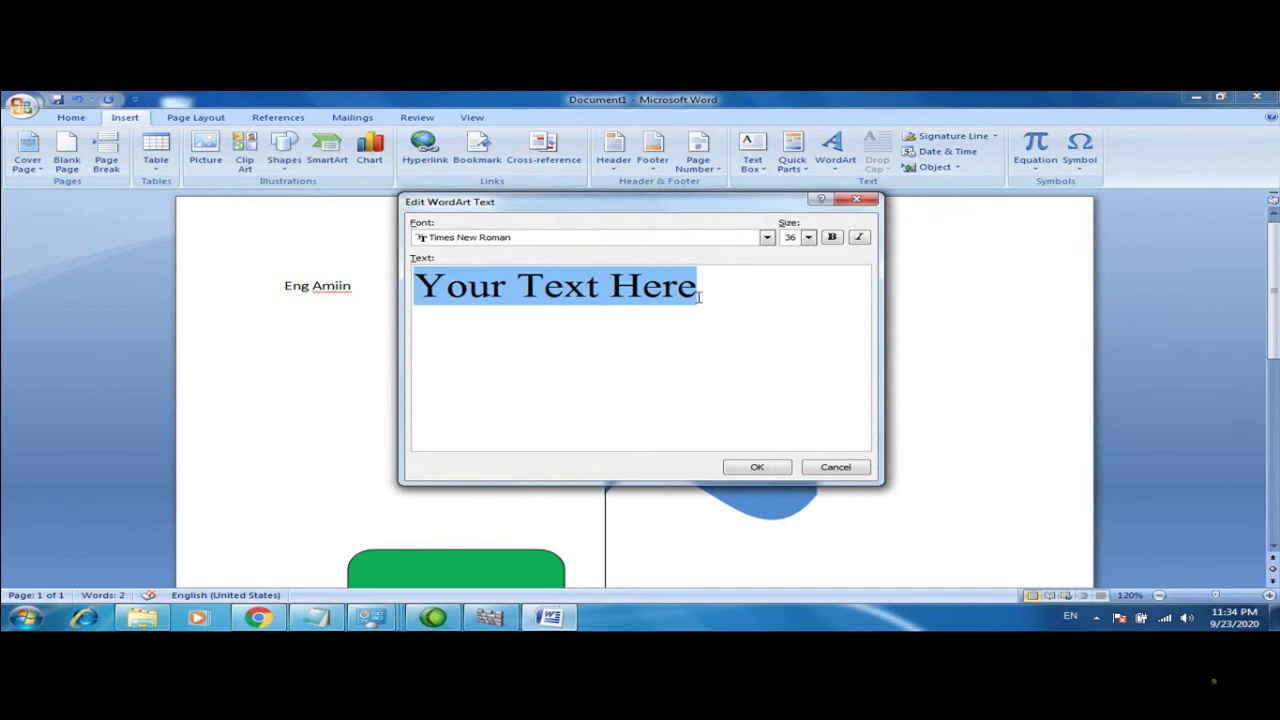
pyautogui.write('EV')
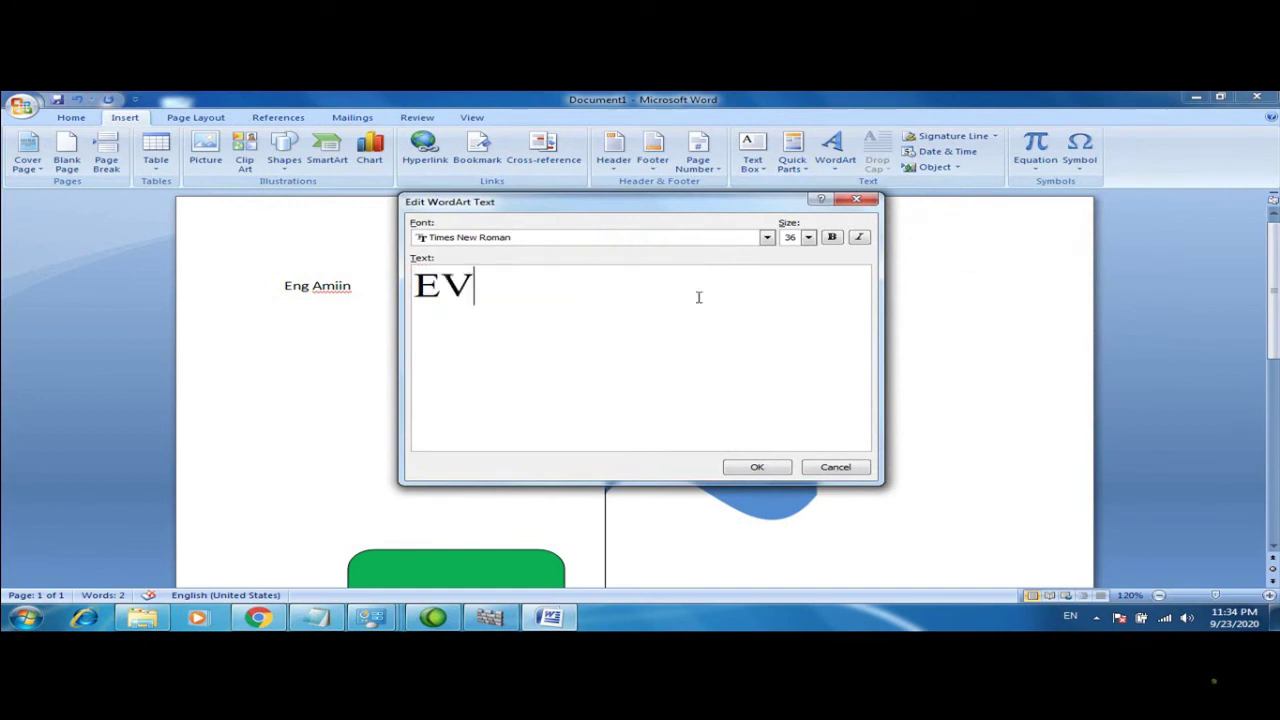
pyautogui.write('X')
pyautogui.press('BackSpace')
pyautogui.write('C-PLU')
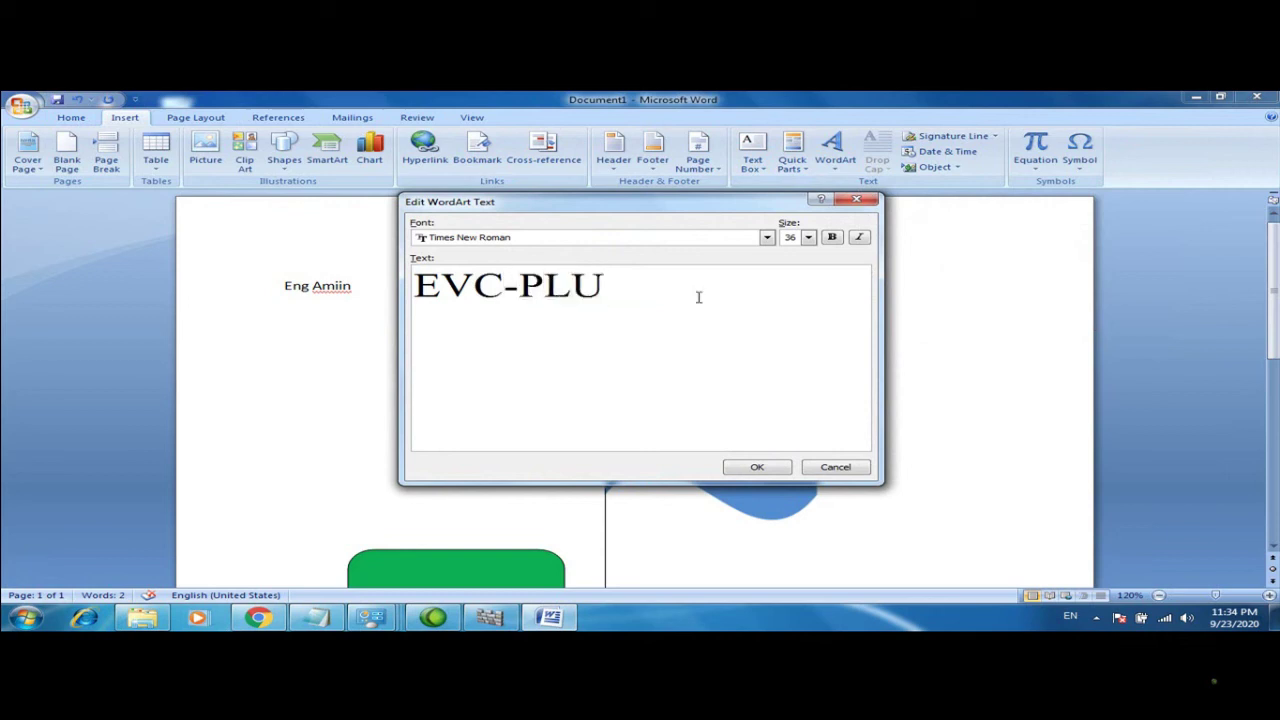
pyautogui.write('S')
pyautogui.press('Return')
pyautogui.press('Return')
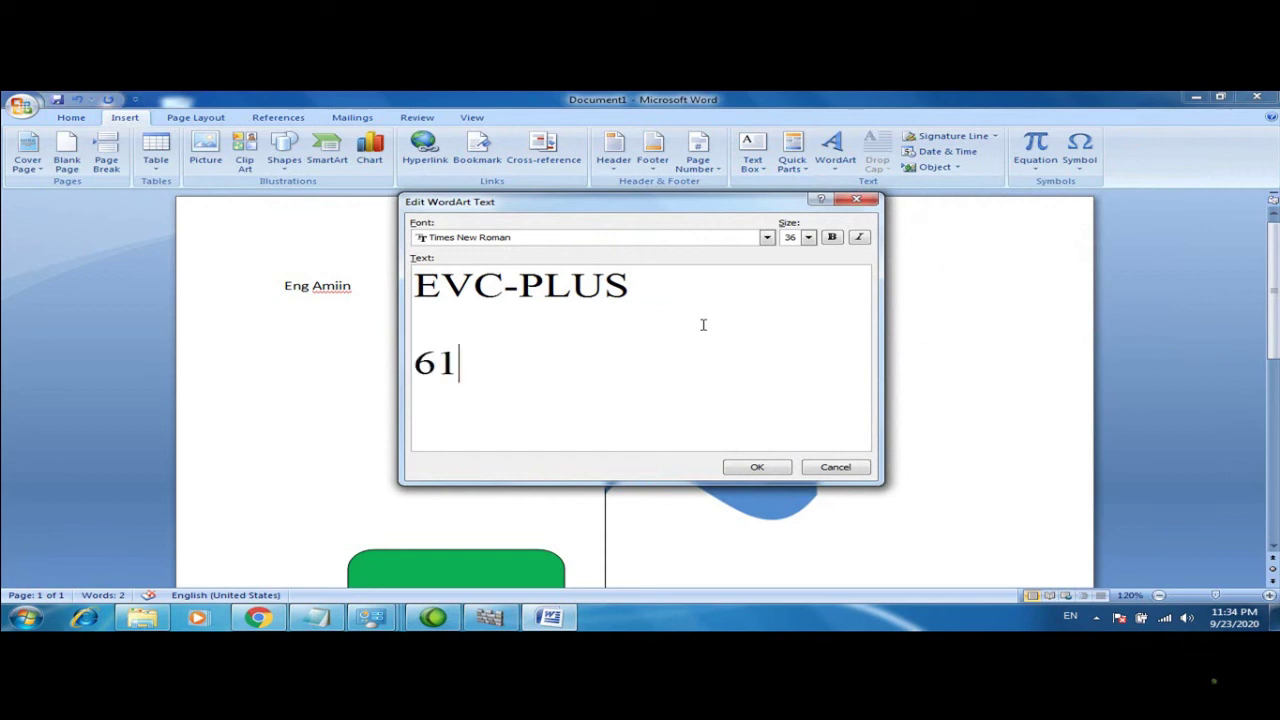
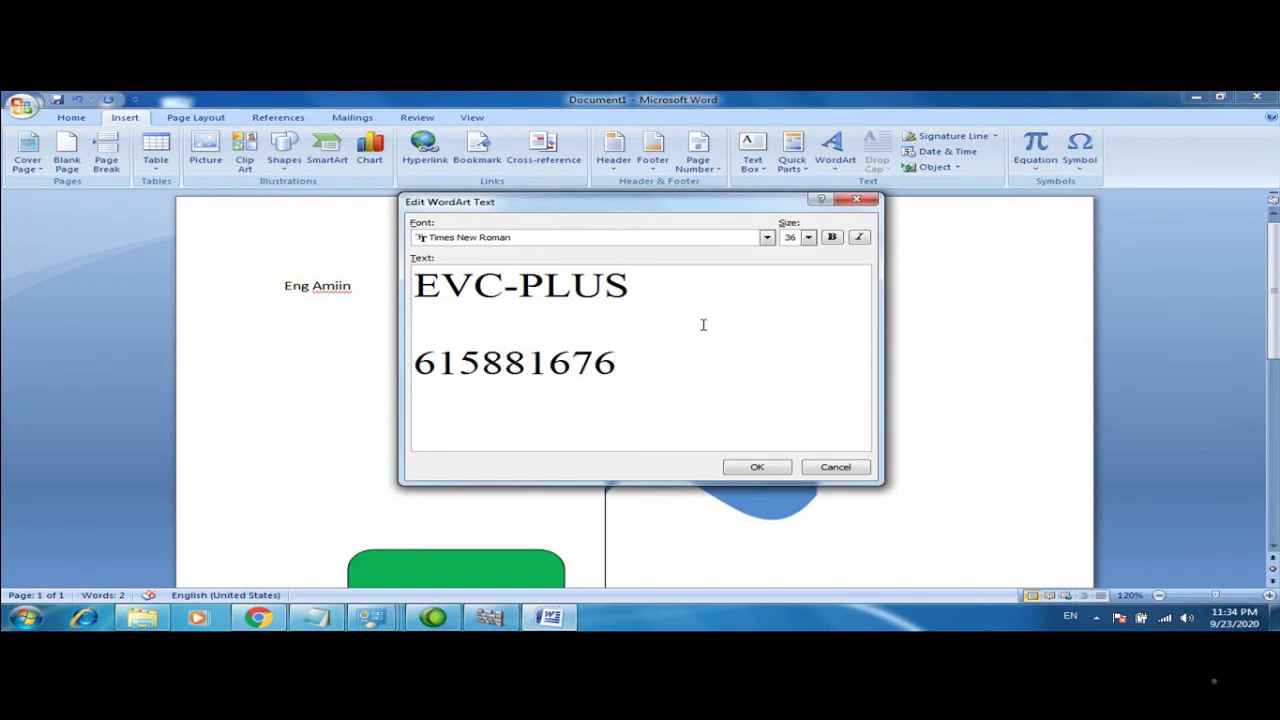
pyautogui.click(757, 467)
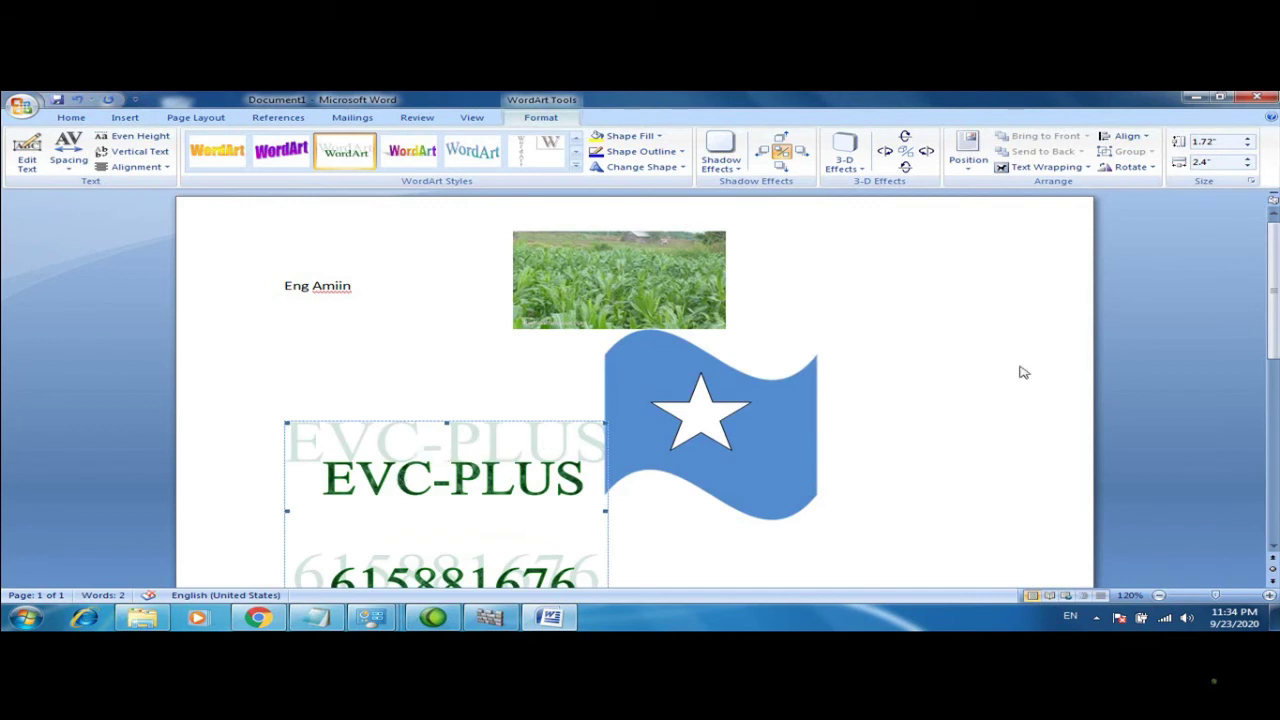
# Try orange, green and rainbow WordArt styles, settling on the wavy teal serif style
pyautogui.click(220, 155)
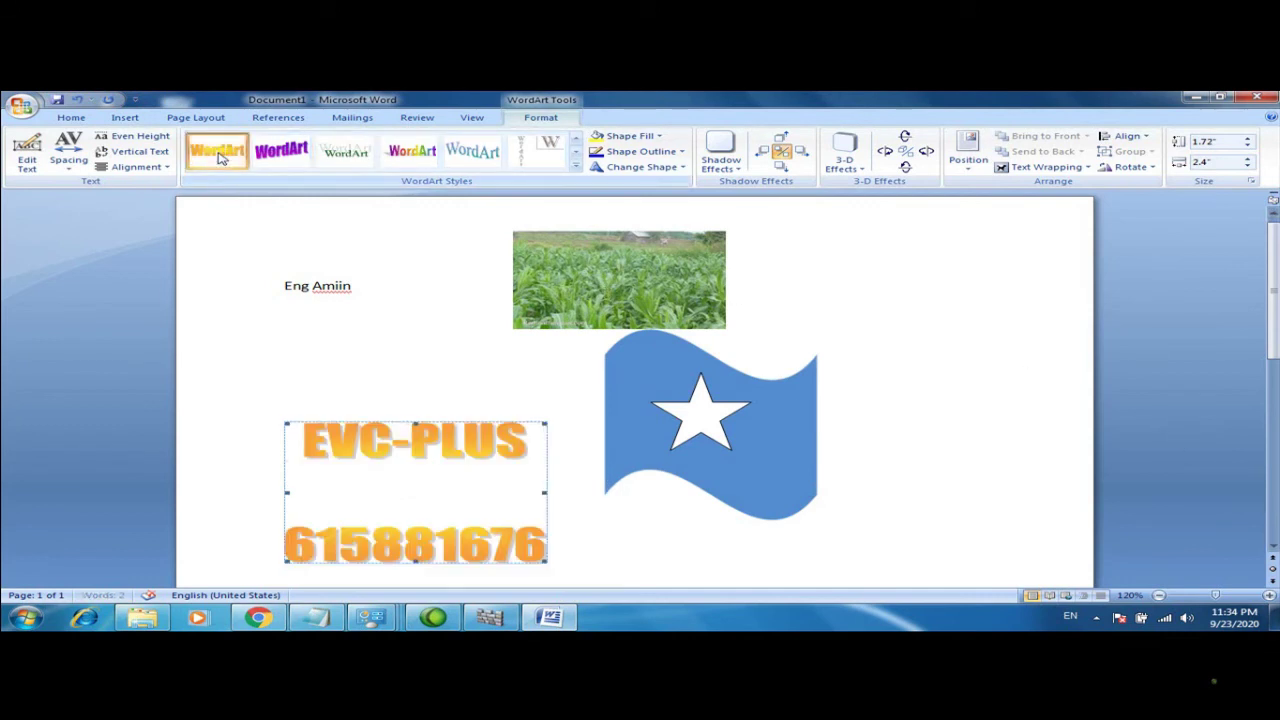
pyautogui.click(345, 152)
pyautogui.click(412, 151)
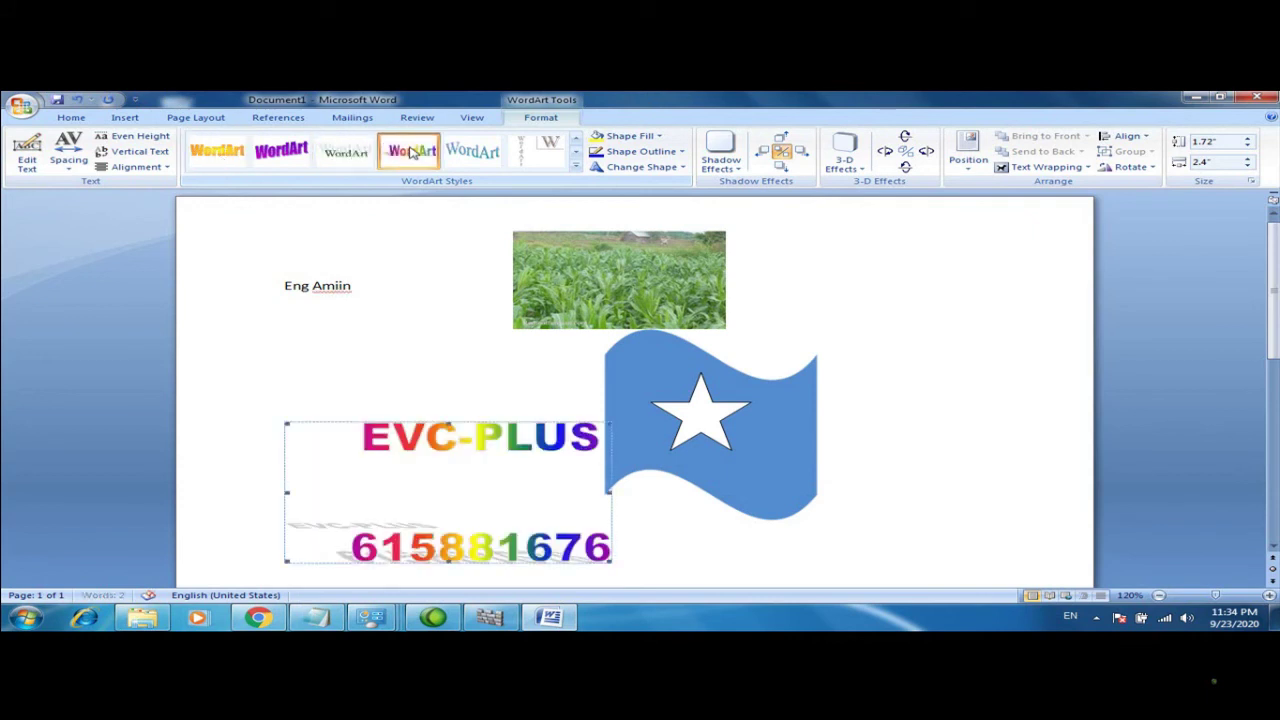
pyautogui.click(455, 150)
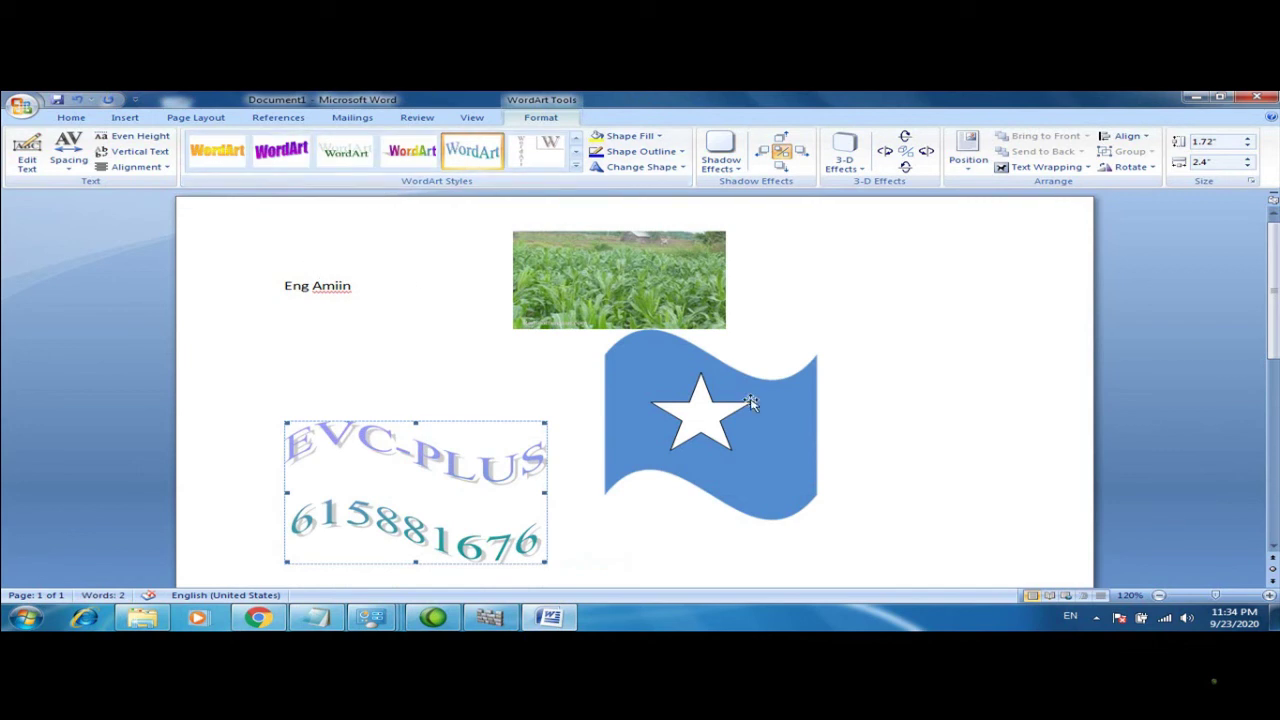
pyautogui.click(855, 505)
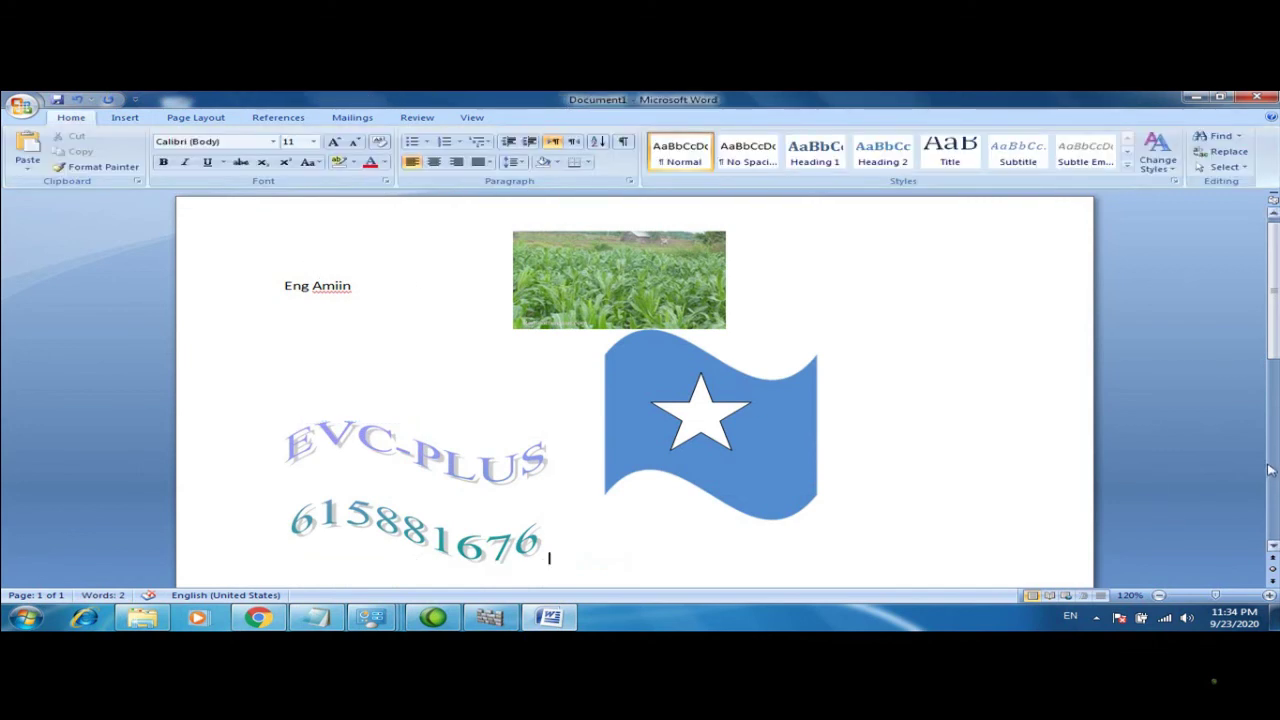
pyautogui.click(1270, 470)
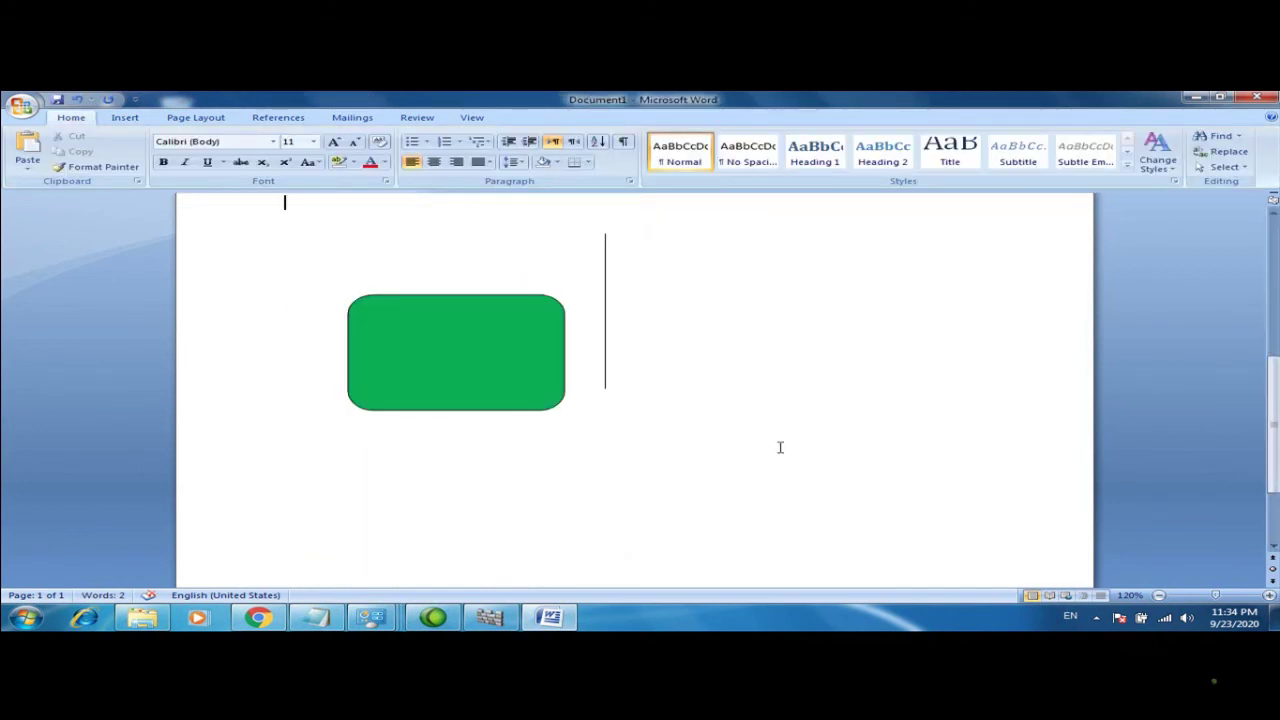
# Set the word Amiin to 24 pt Times New Roman
pyautogui.scroll(3, 780, 447)
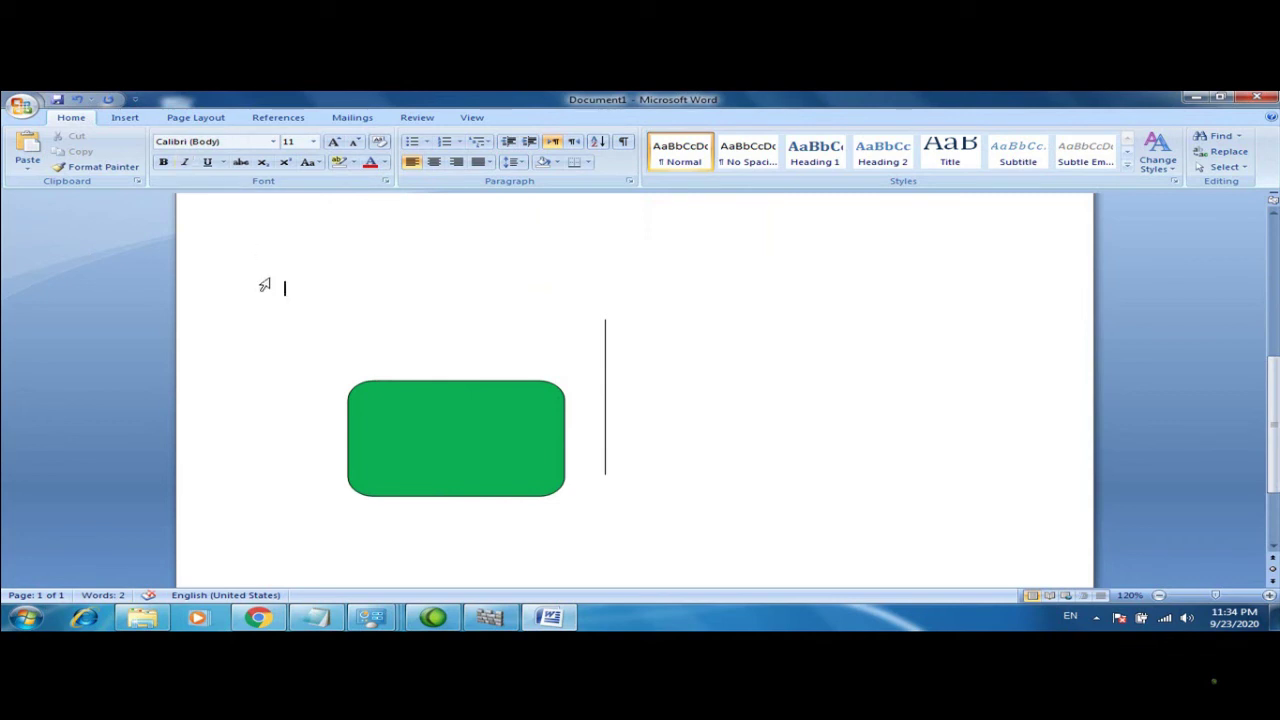
pyautogui.write('Amiin')
pyautogui.click(249, 297)
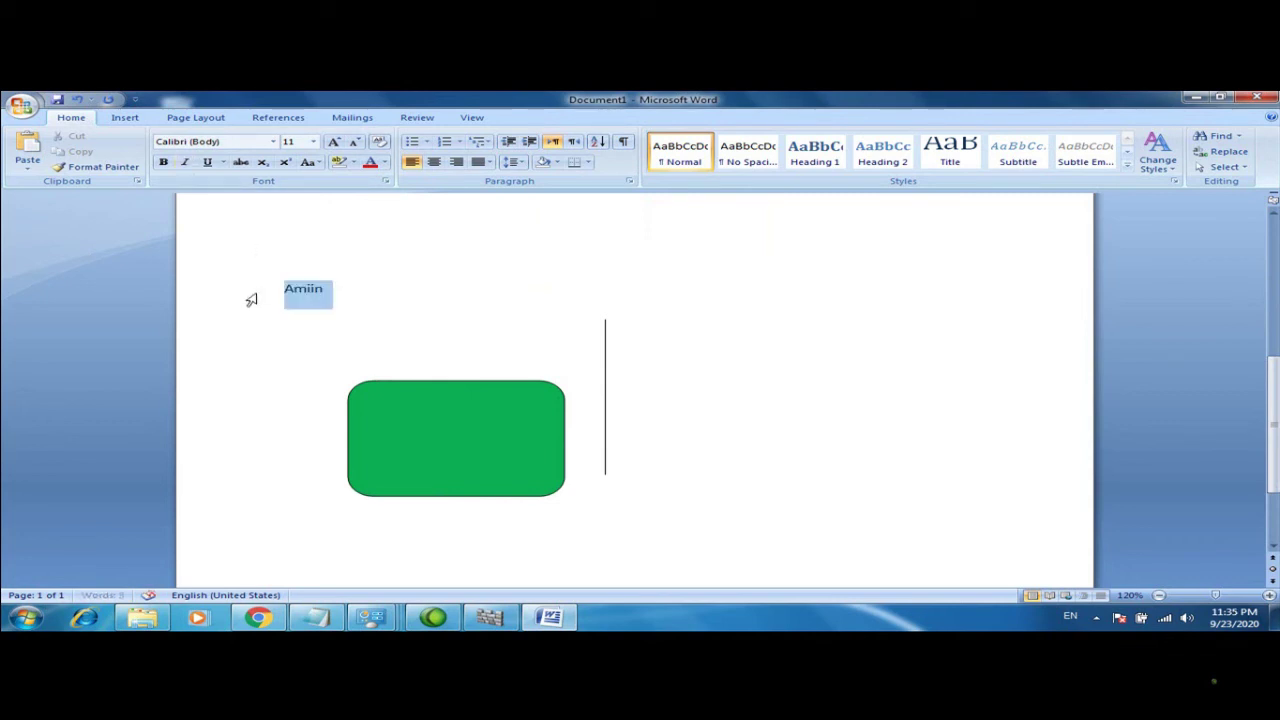
pyautogui.click(356, 256)
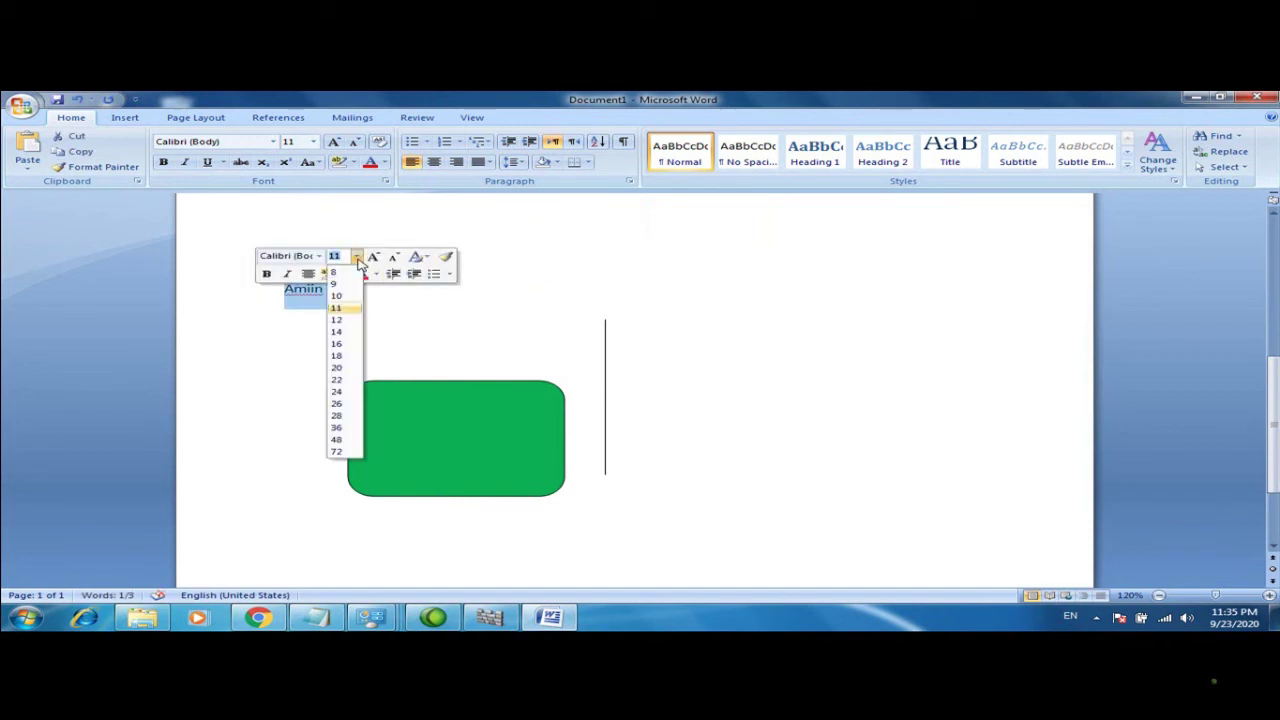
pyautogui.click(349, 396)
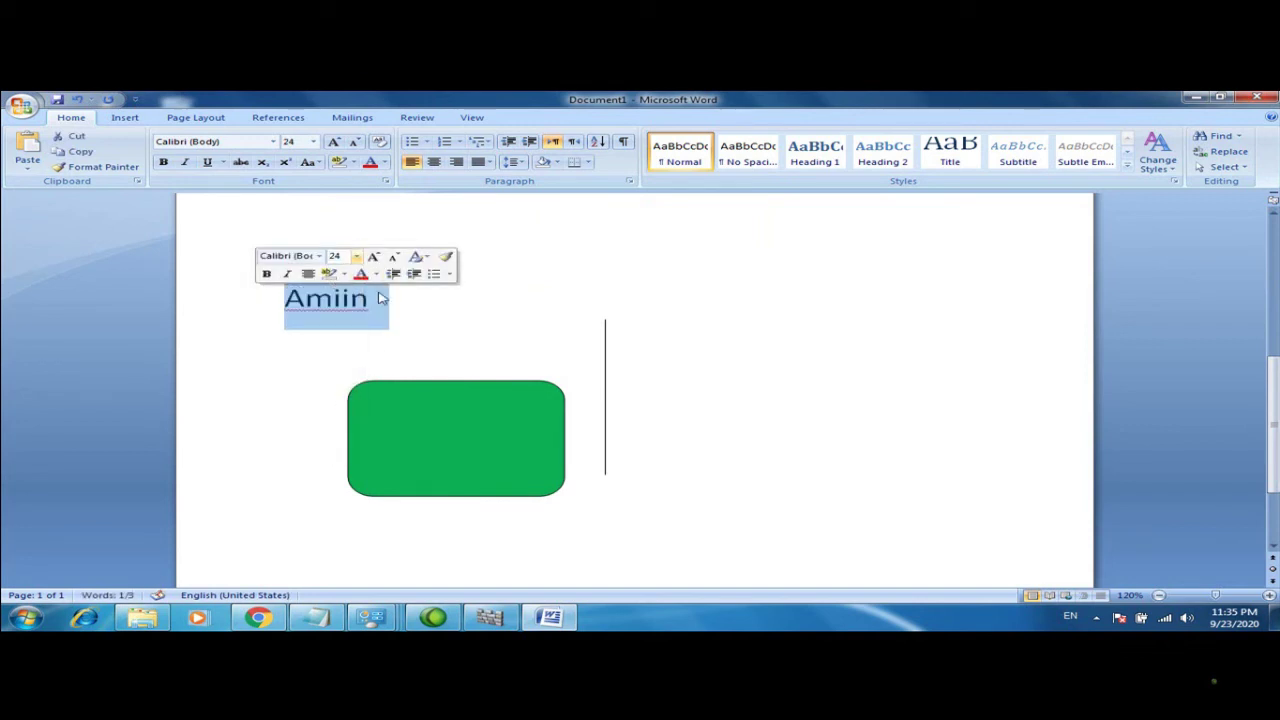
pyautogui.click(320, 256)
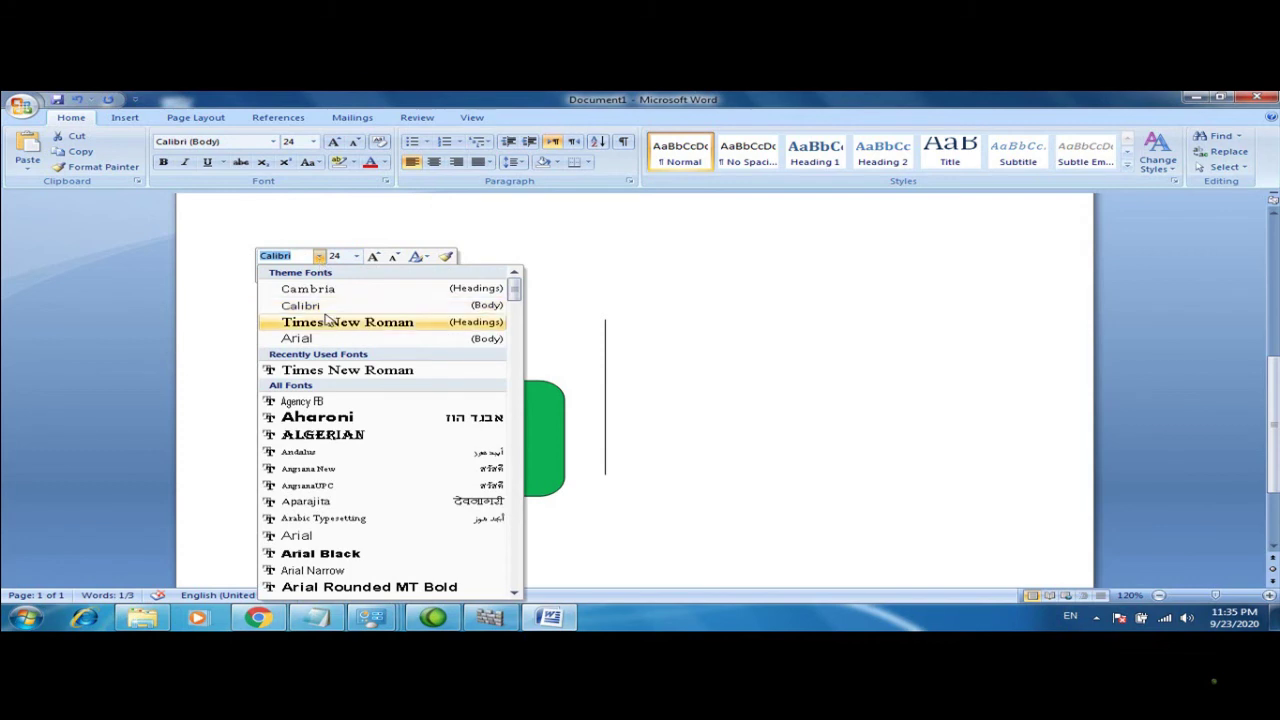
pyautogui.click(330, 322)
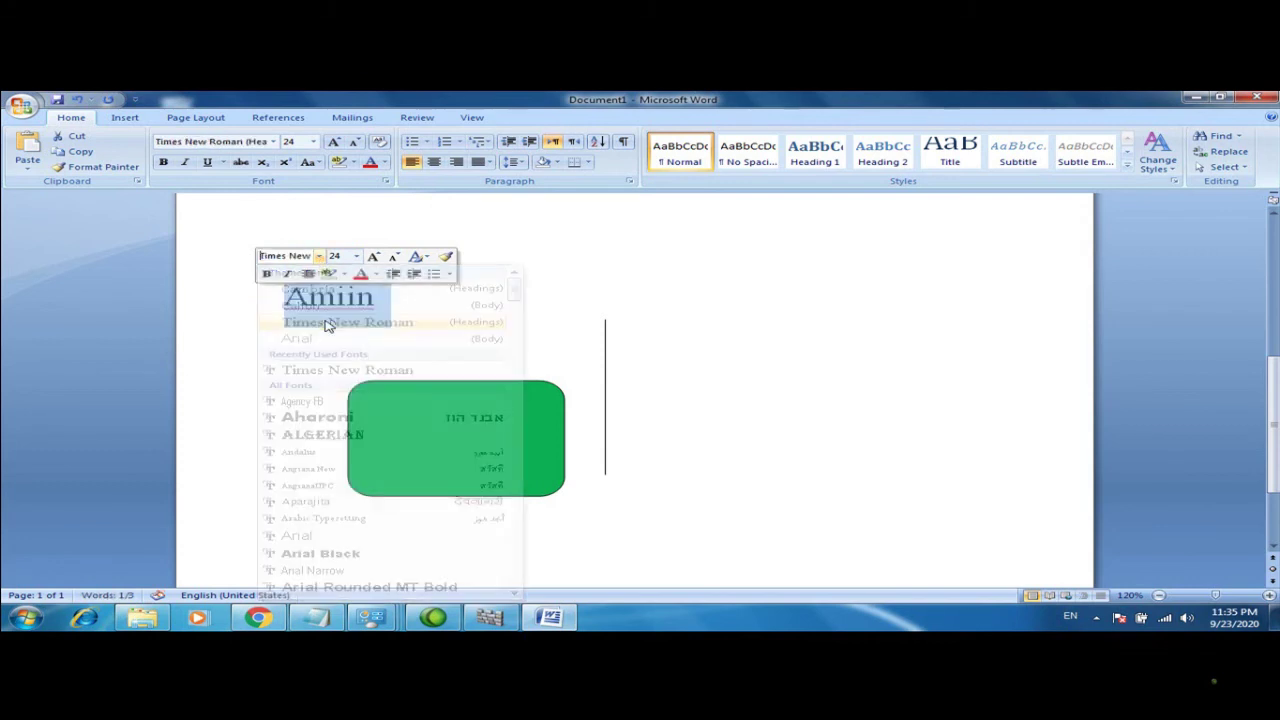
# Colour Amiin red, then change it to yellow
pyautogui.click(361, 274)
pyautogui.click(375, 277)
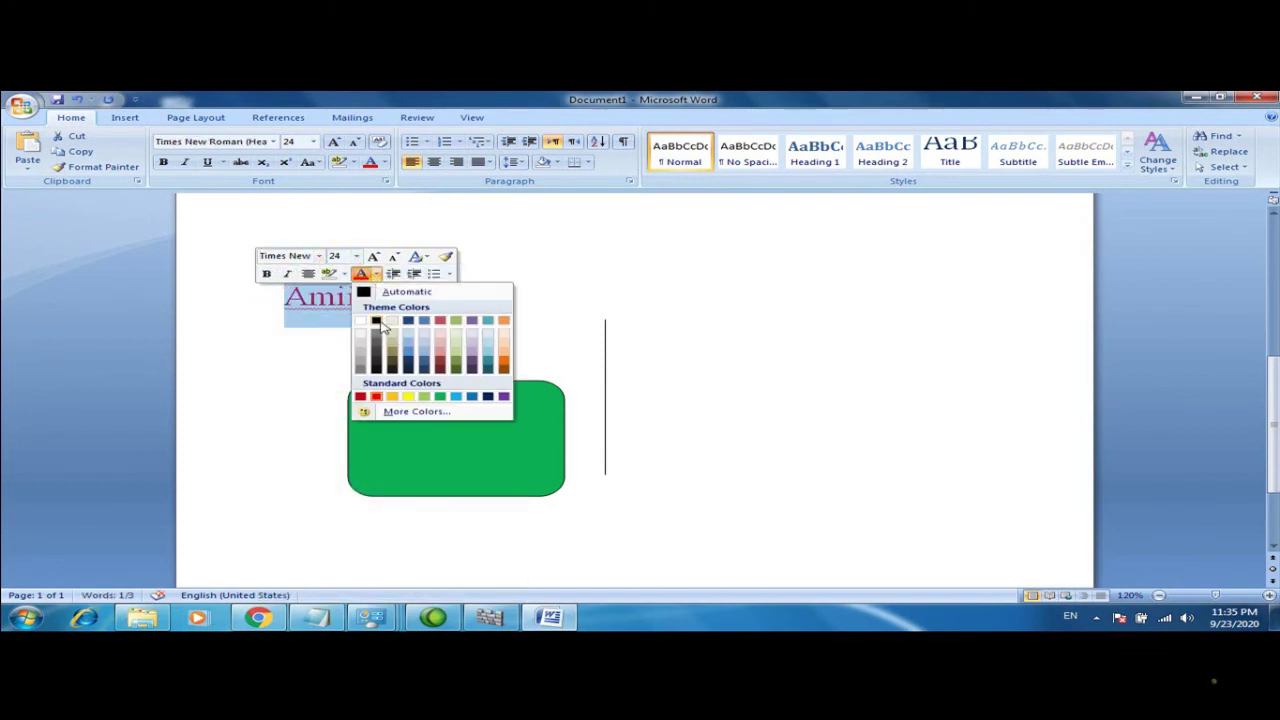
pyautogui.click(408, 396)
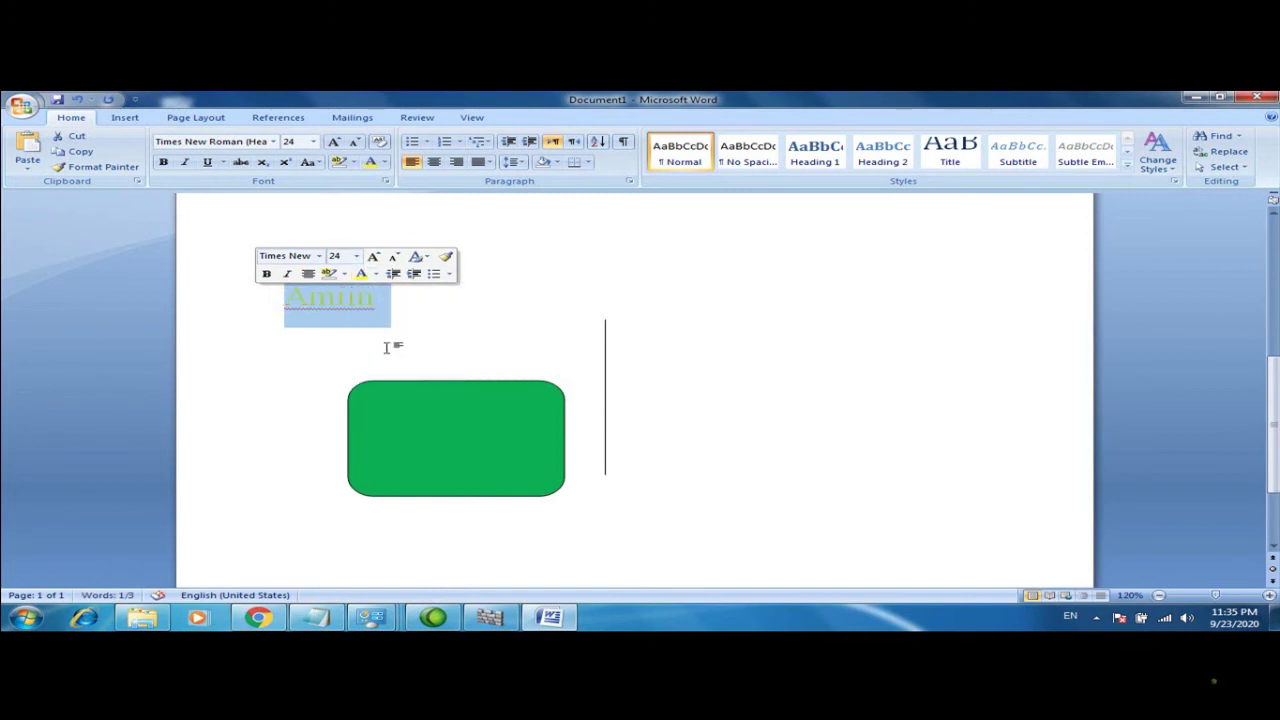
pyautogui.click(349, 560)
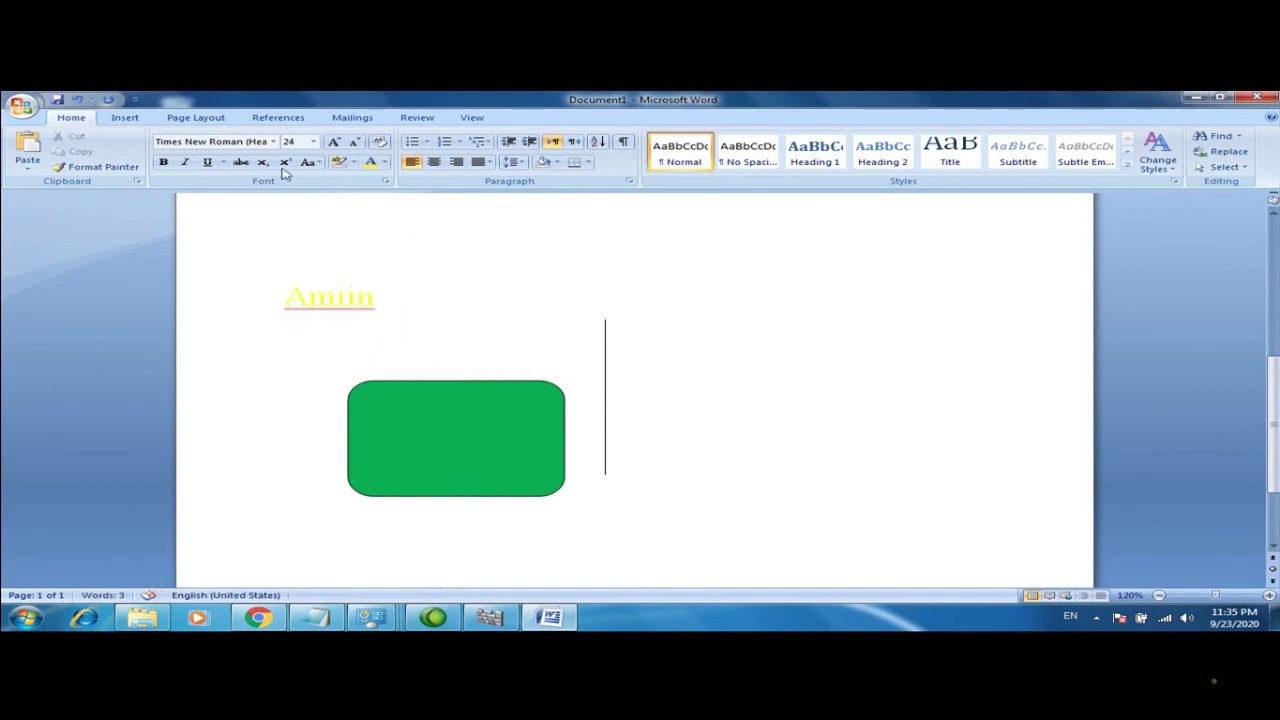
# Try centre, right and left alignment on Amiin, then delete it with the green shape
pyautogui.moveTo(286, 297); pyautogui.dragTo(394, 297)
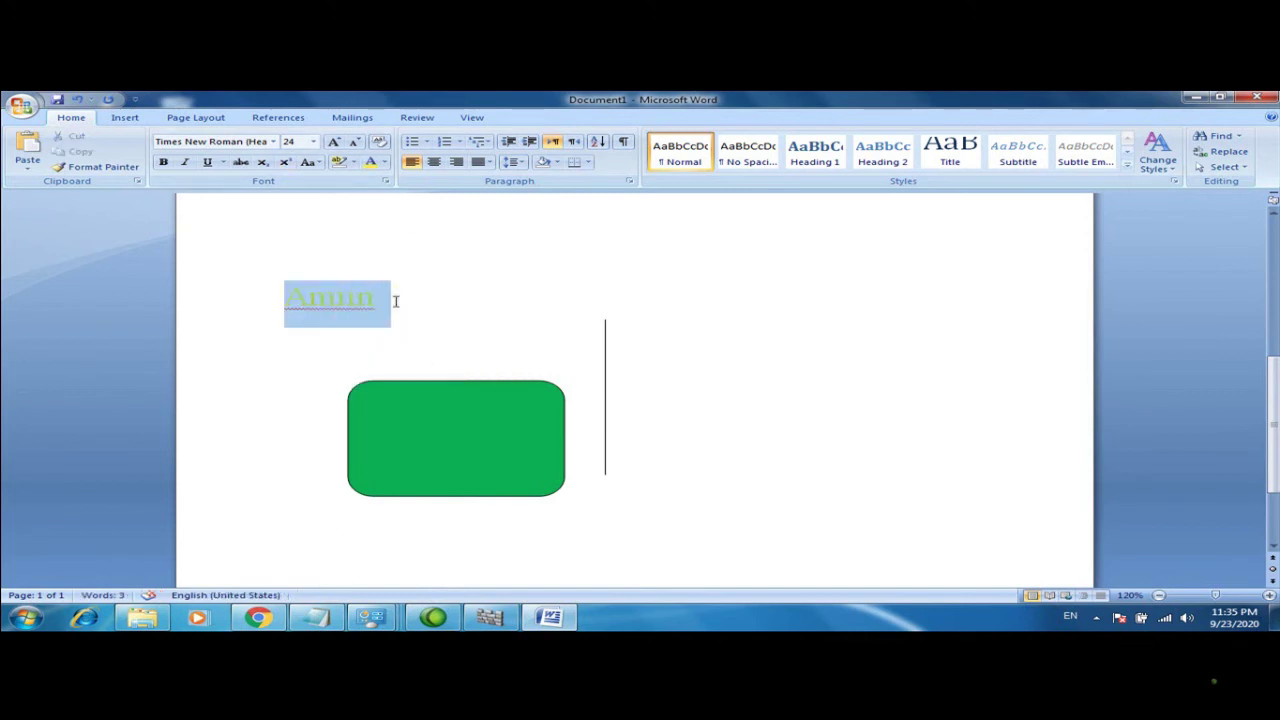
pyautogui.click(434, 162)
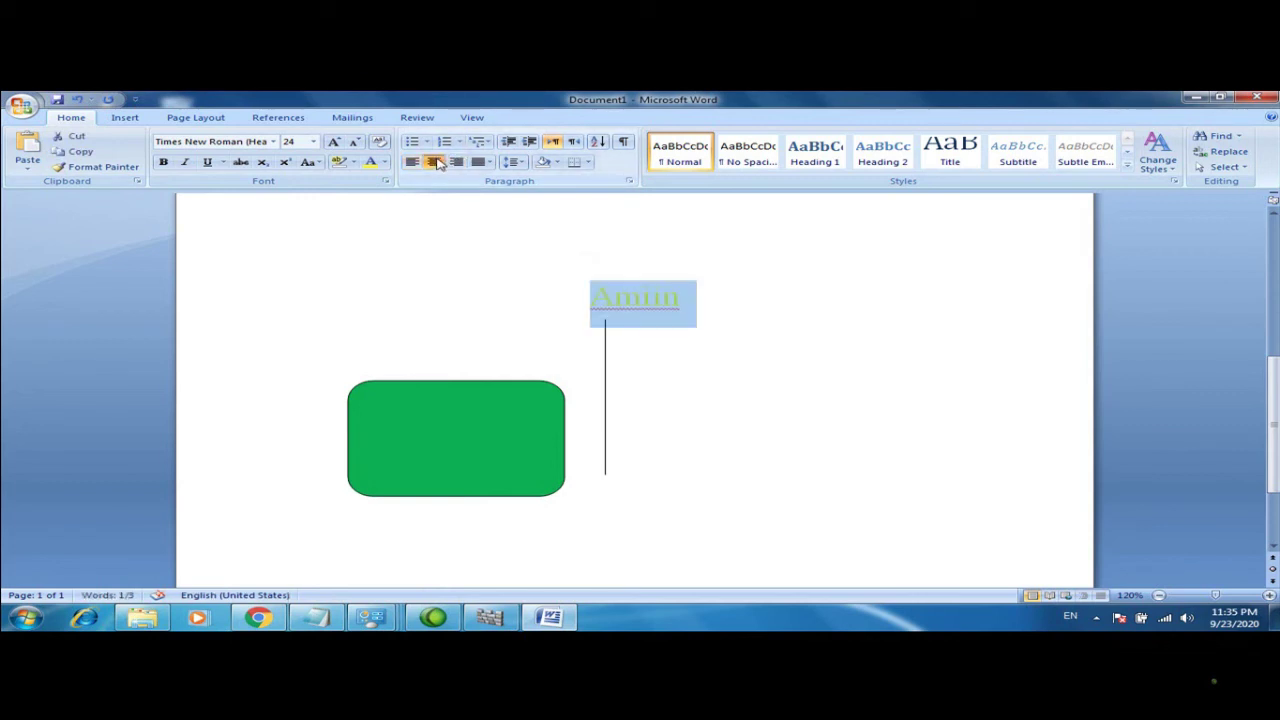
pyautogui.click(456, 162)
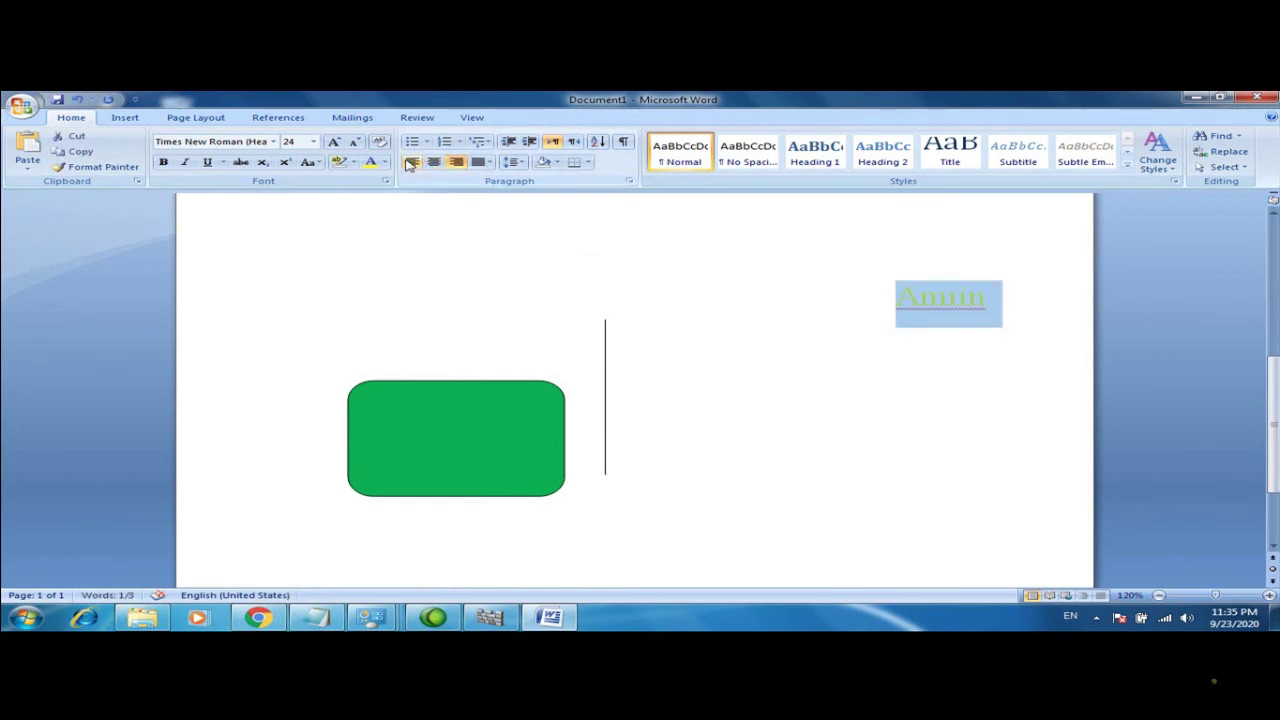
pyautogui.click(512, 162)
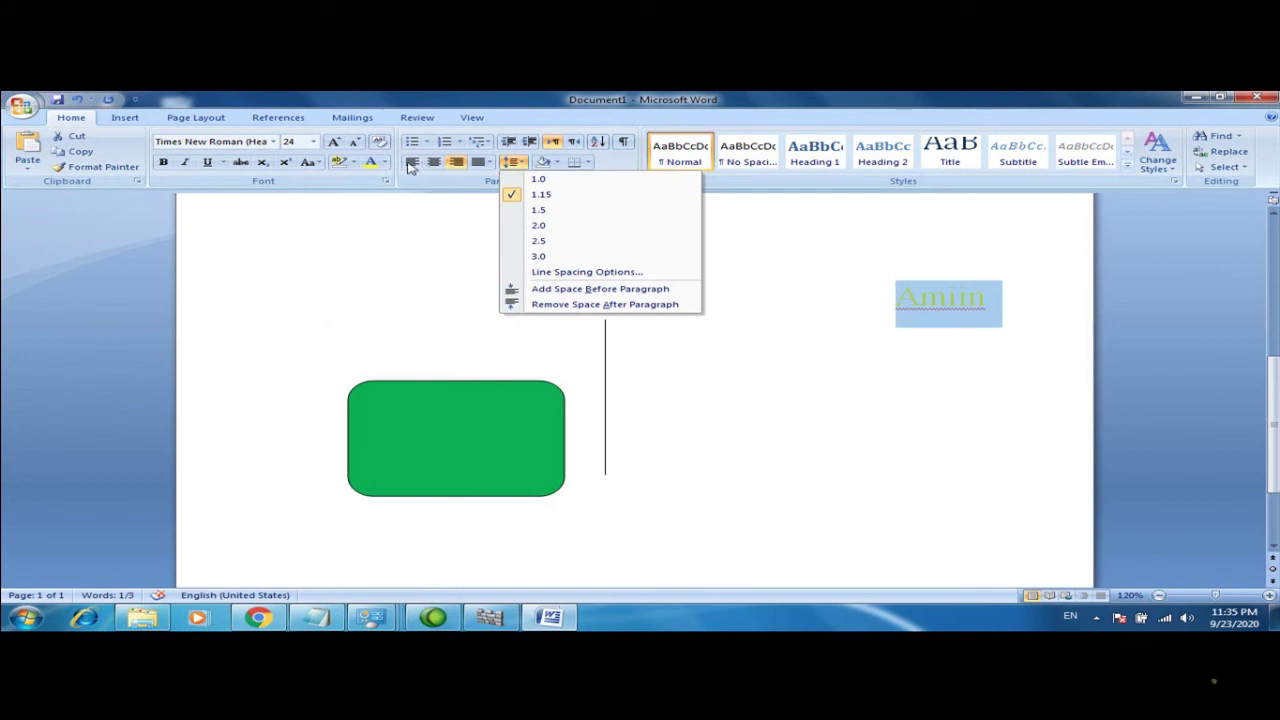
pyautogui.click(412, 163)
pyautogui.click(430, 279)
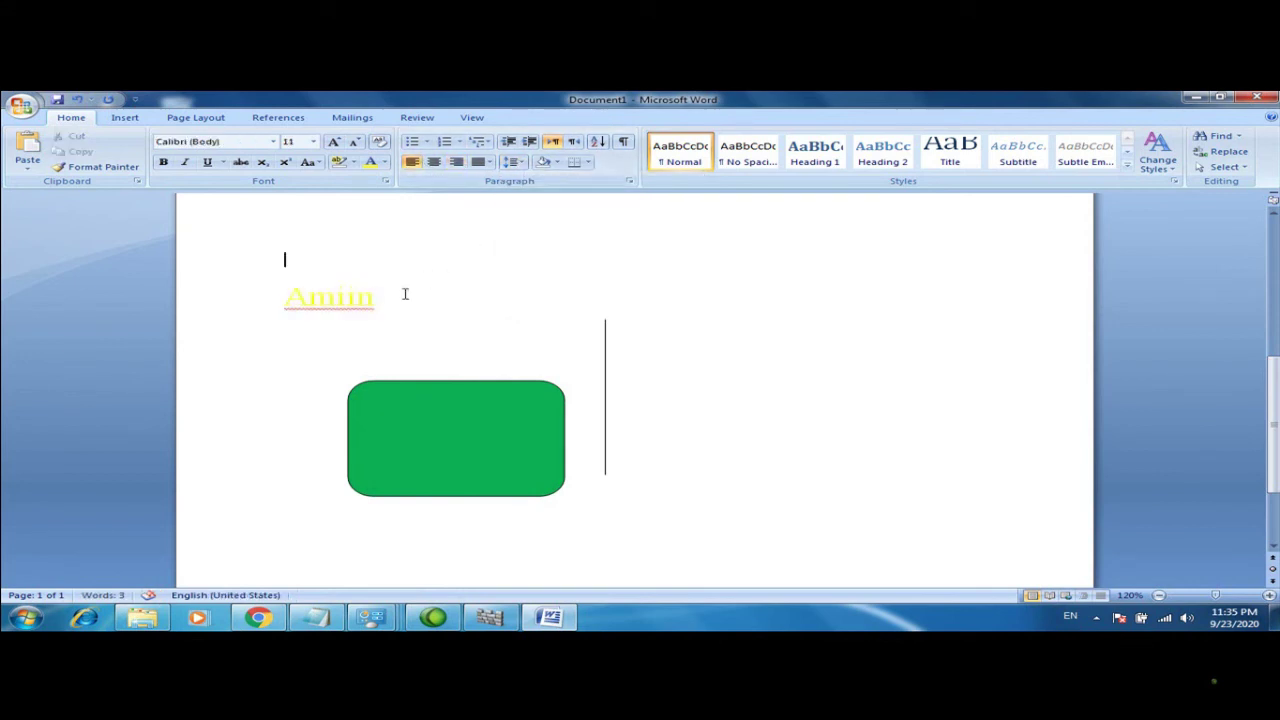
pyautogui.moveTo(388, 305); pyautogui.dragTo(292, 297)
pyautogui.press('Delete')
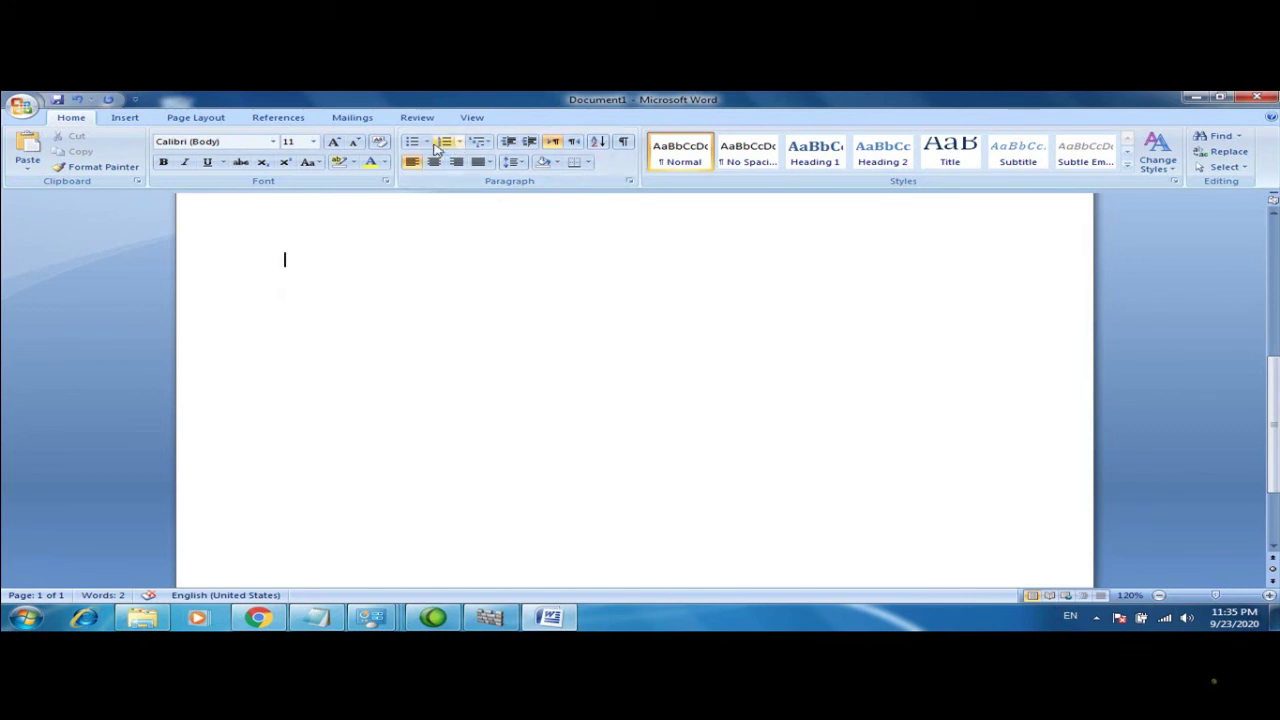
pyautogui.rightClick(455, 147)
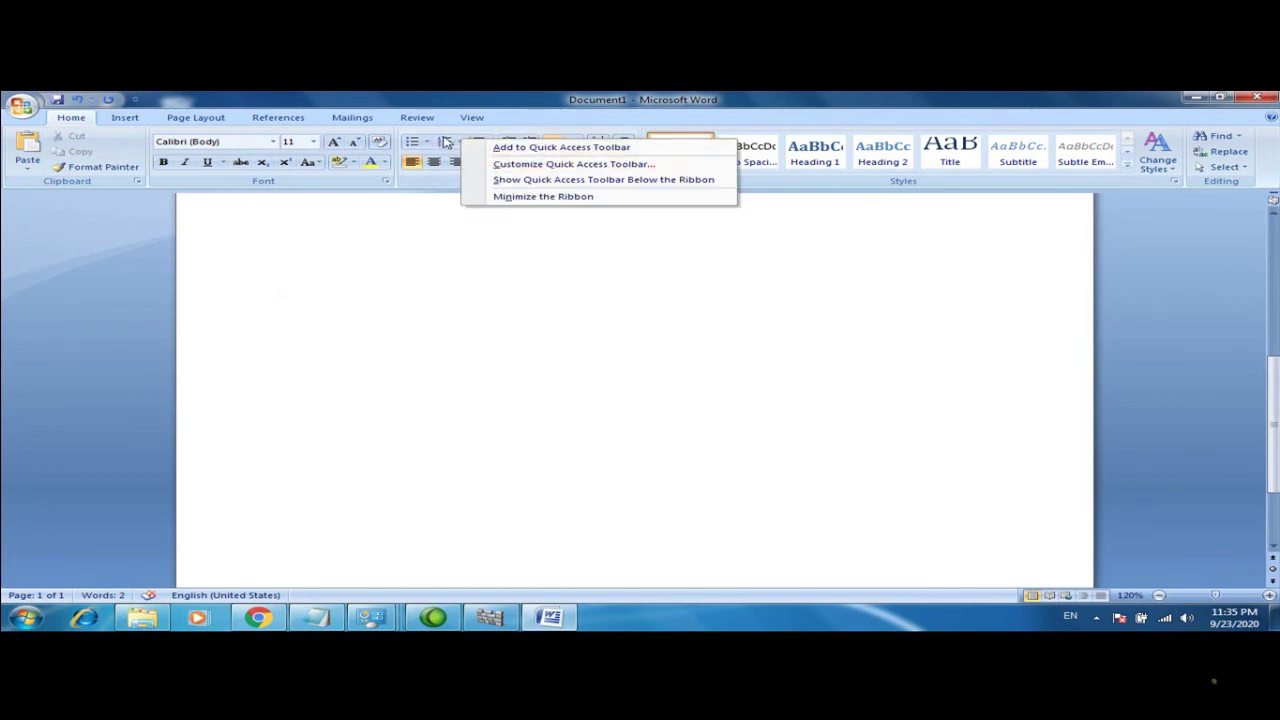
pyautogui.click(446, 143)
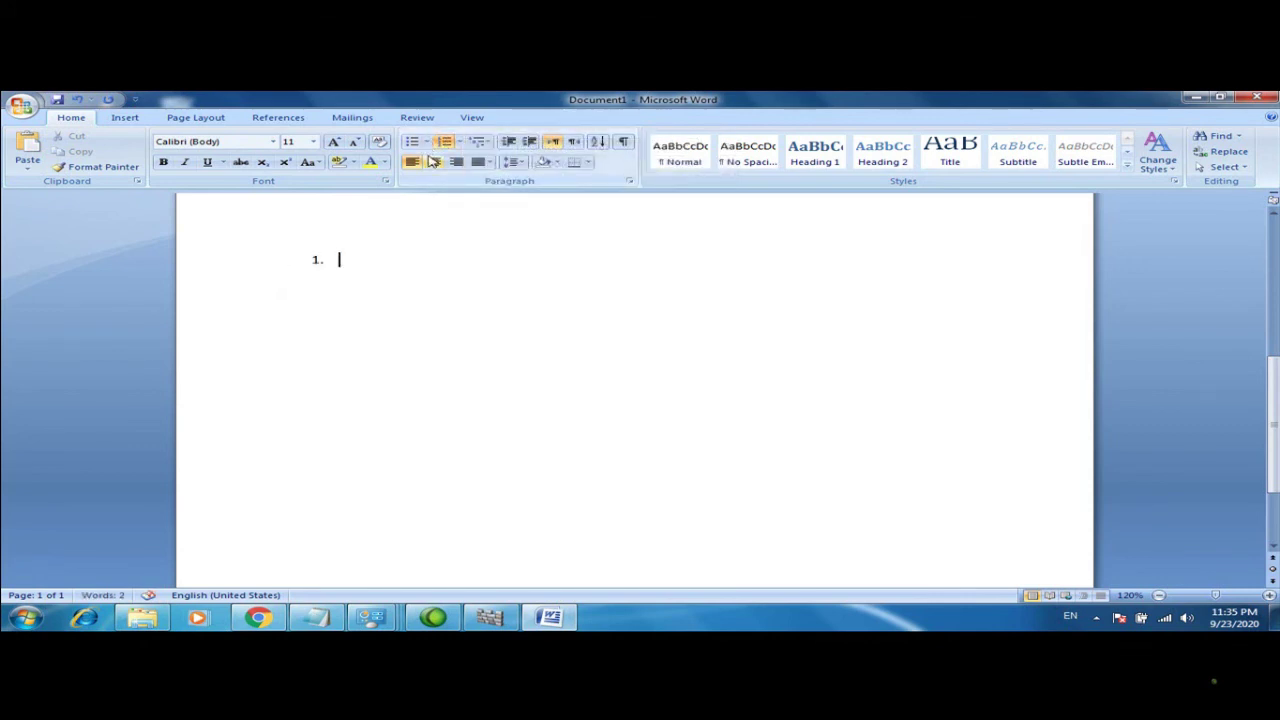
pyautogui.write('amiin')
pyautogui.press('Return')
pyautogui.write('yare')
pyautogui.press('Return')
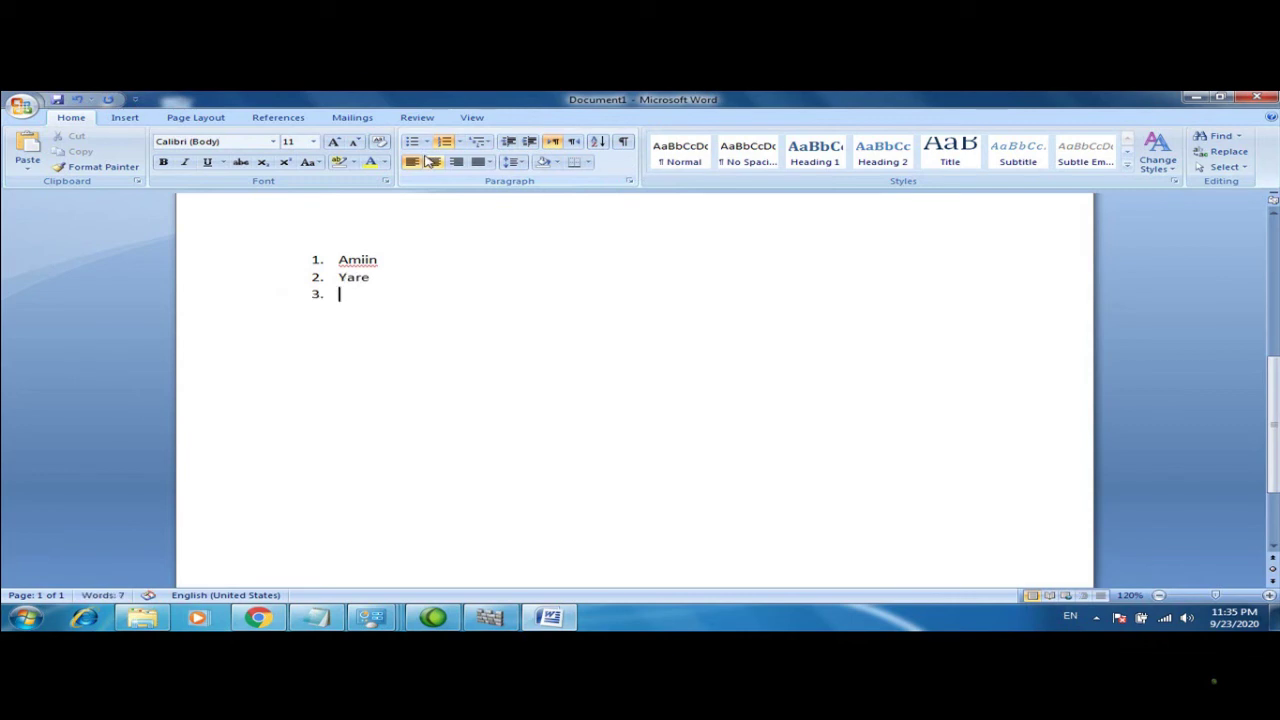
pyautogui.write('m')
pyautogui.press('BackSpace')
pyautogui.write('amiina')
pyautogui.press('Return')
pyautogui.write('yagt')
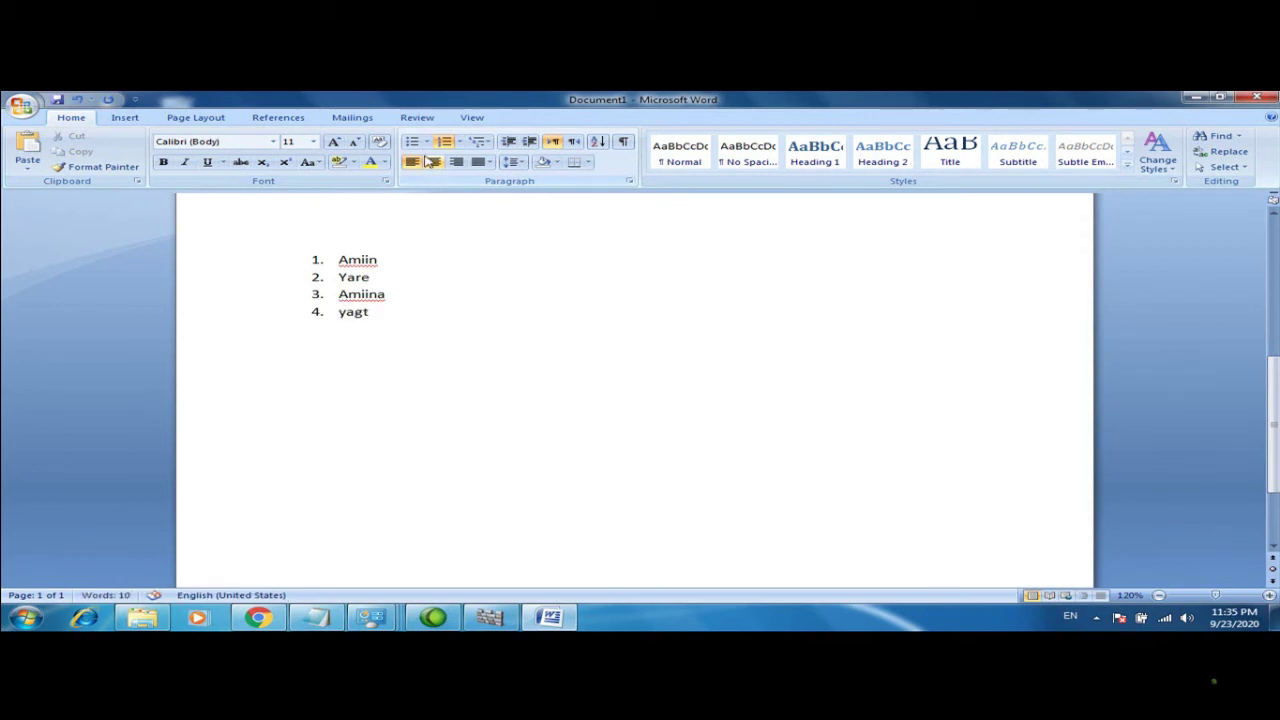
pyautogui.write('\\')
pyautogui.press('Return')
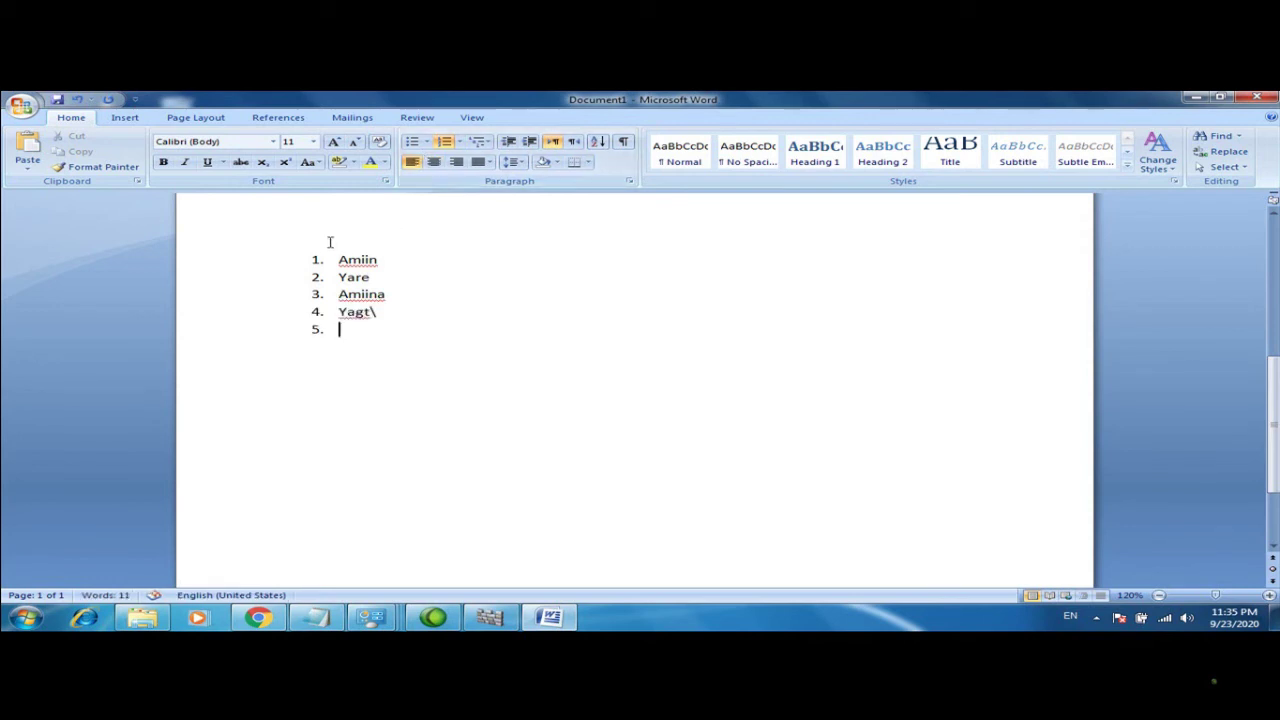
pyautogui.moveTo(316, 256); pyautogui.dragTo(431, 357)
pyautogui.press('Delete')
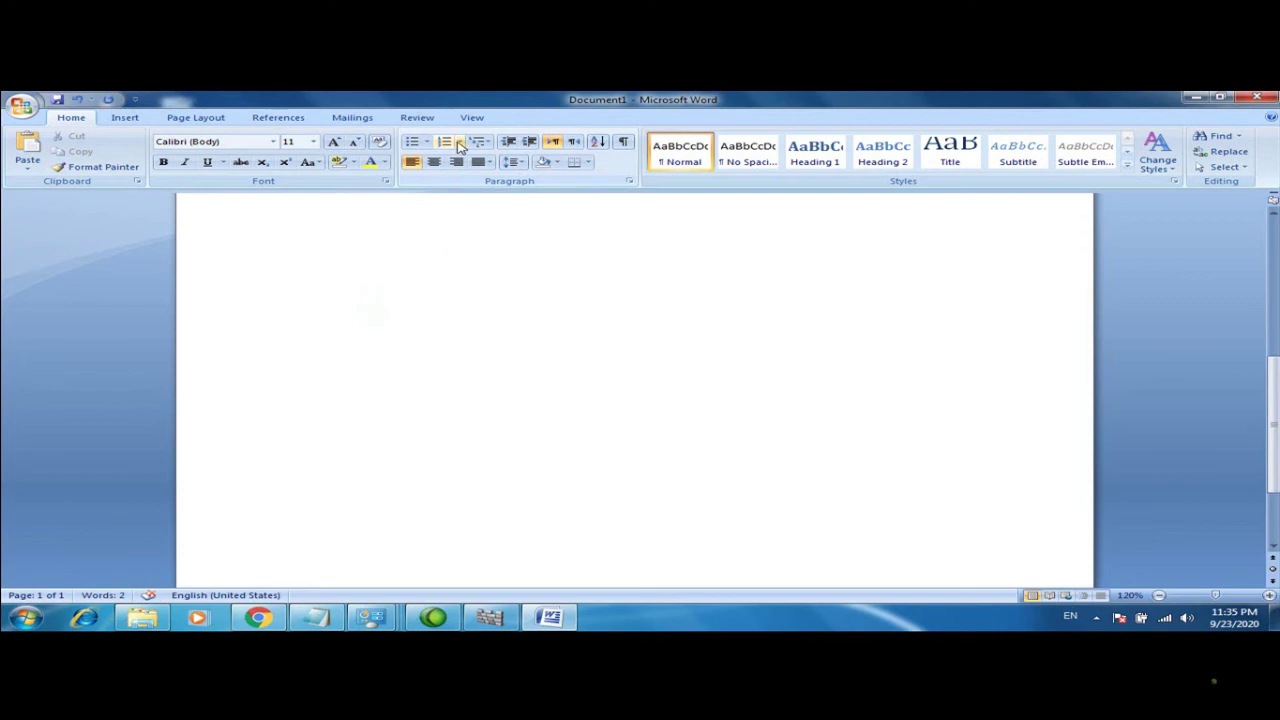
pyautogui.click(459, 145)
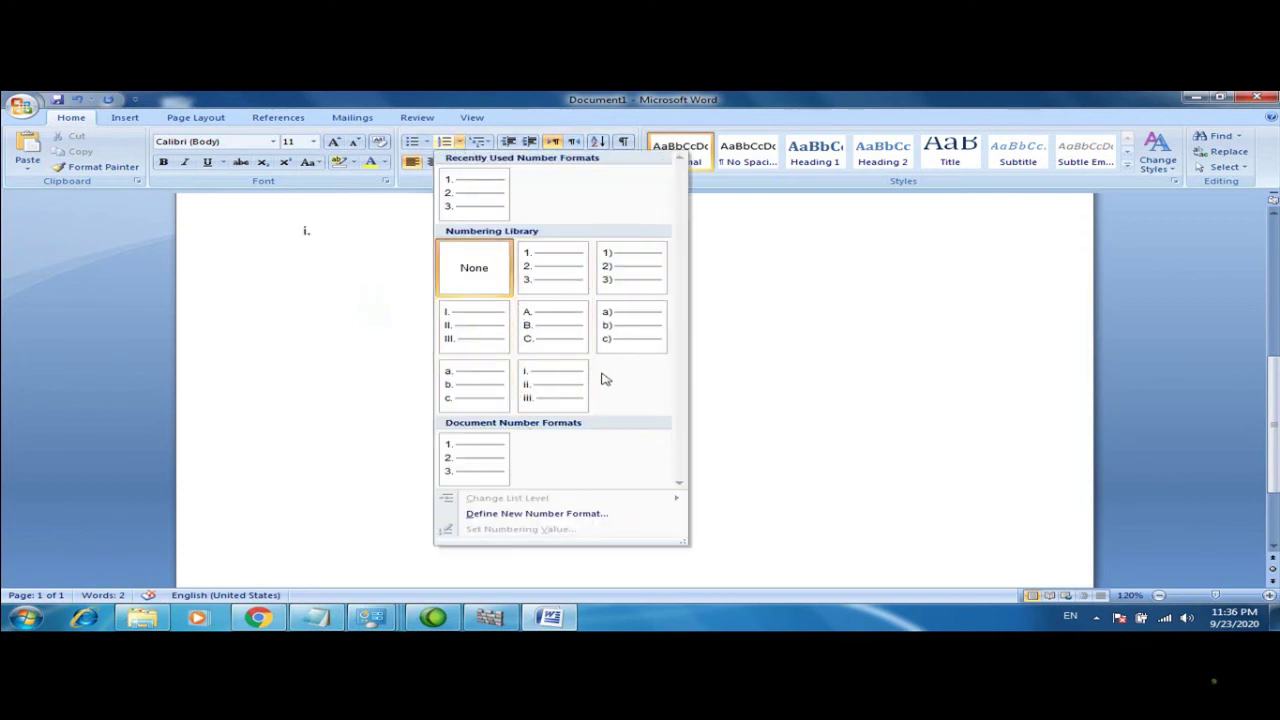
pyautogui.click(777, 392)
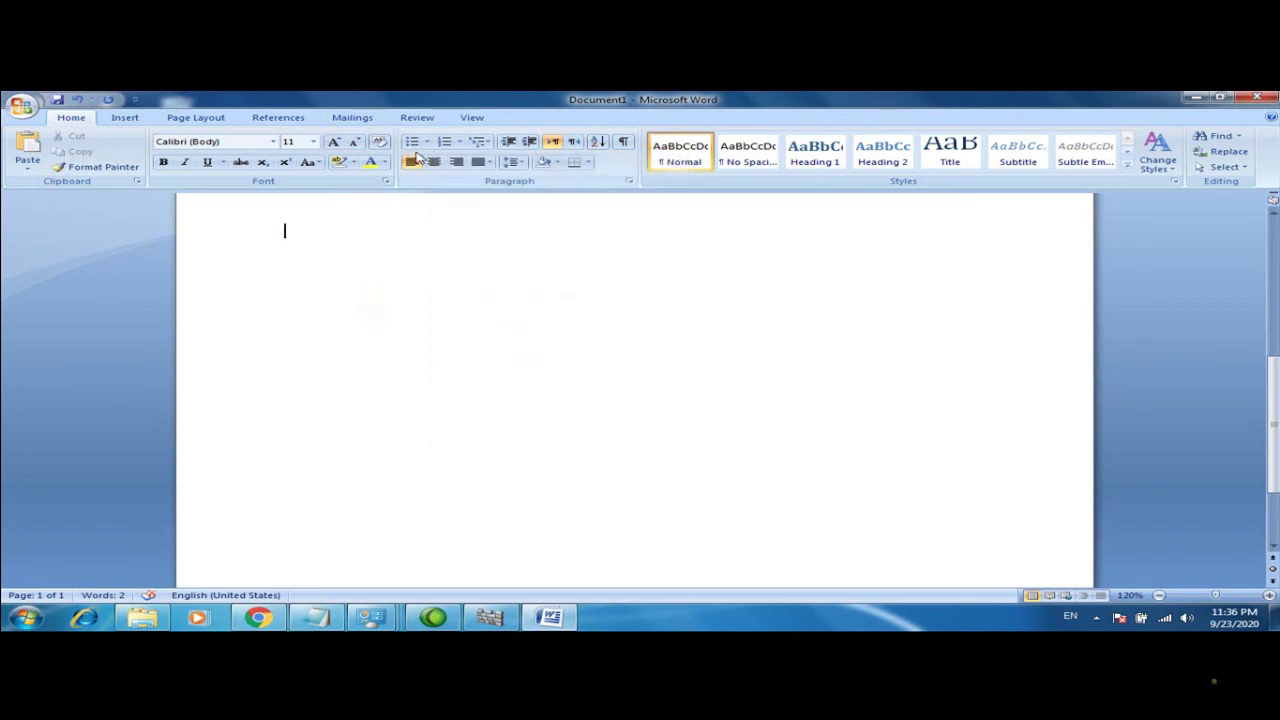
pyautogui.click(426, 142)
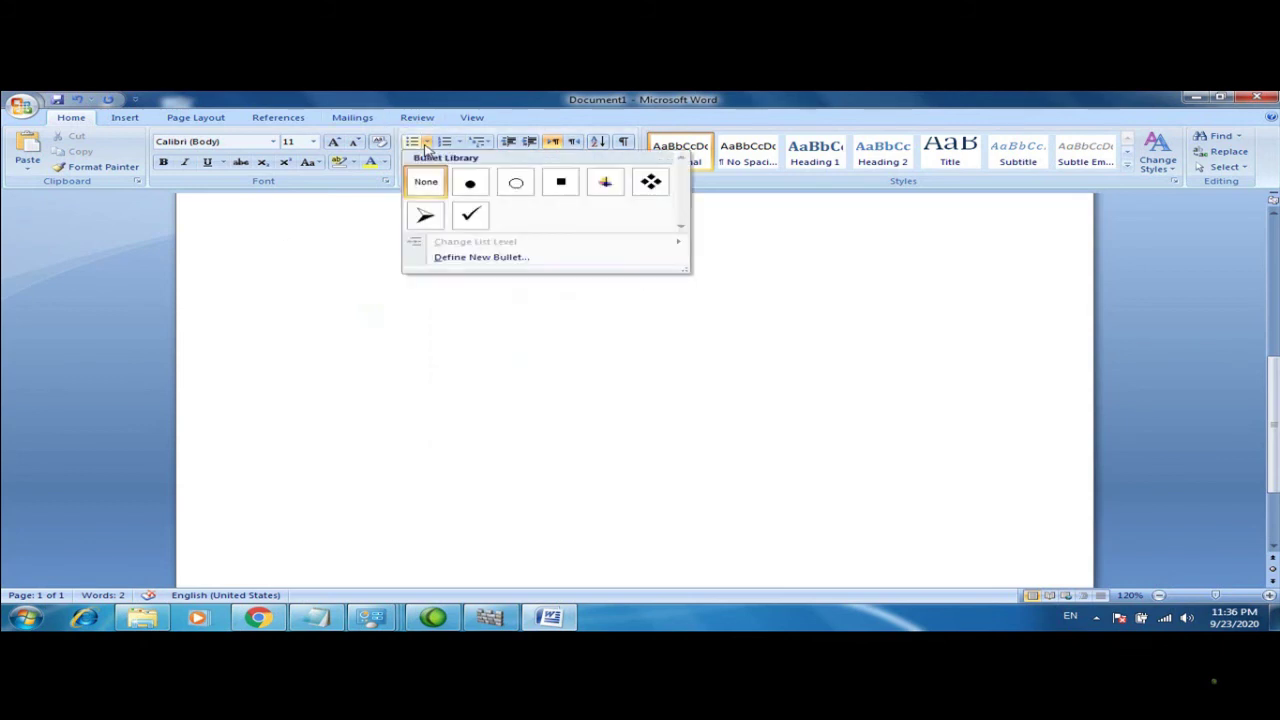
pyautogui.click(470, 214)
pyautogui.write('amiin\\')
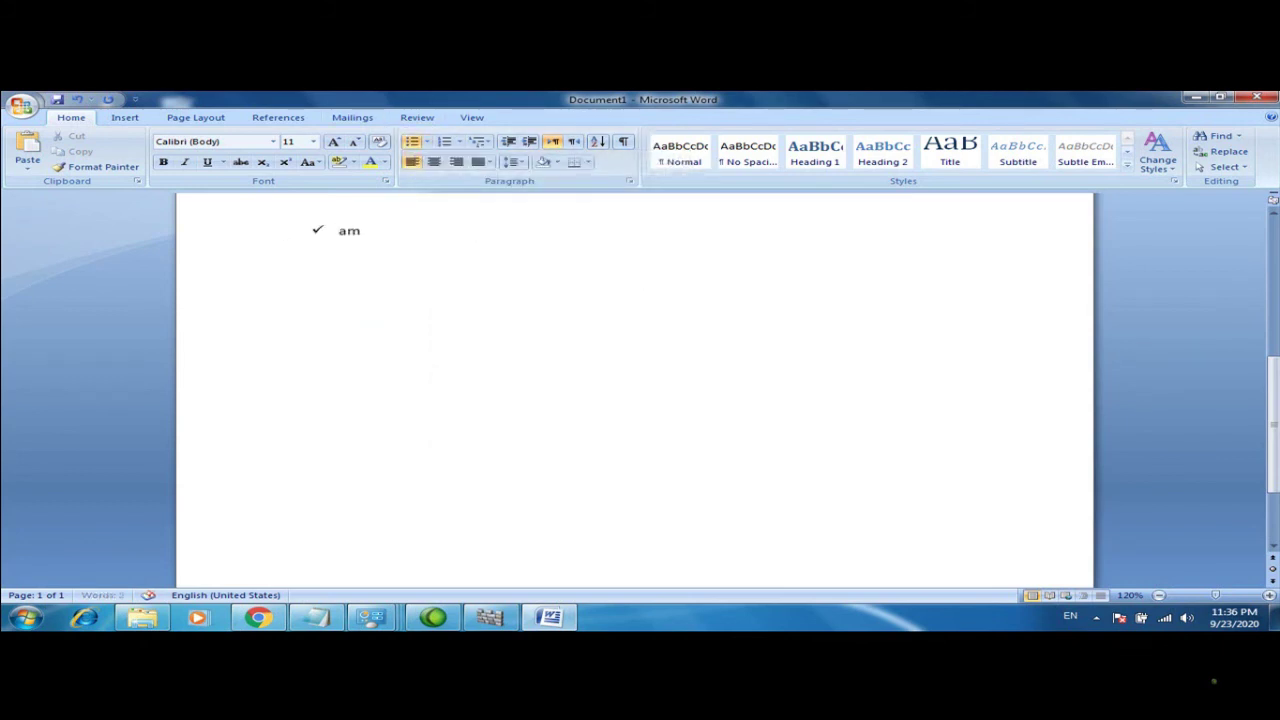
pyautogui.press('BackSpace')
pyautogui.press('Return')
pyautogui.write('amiin')
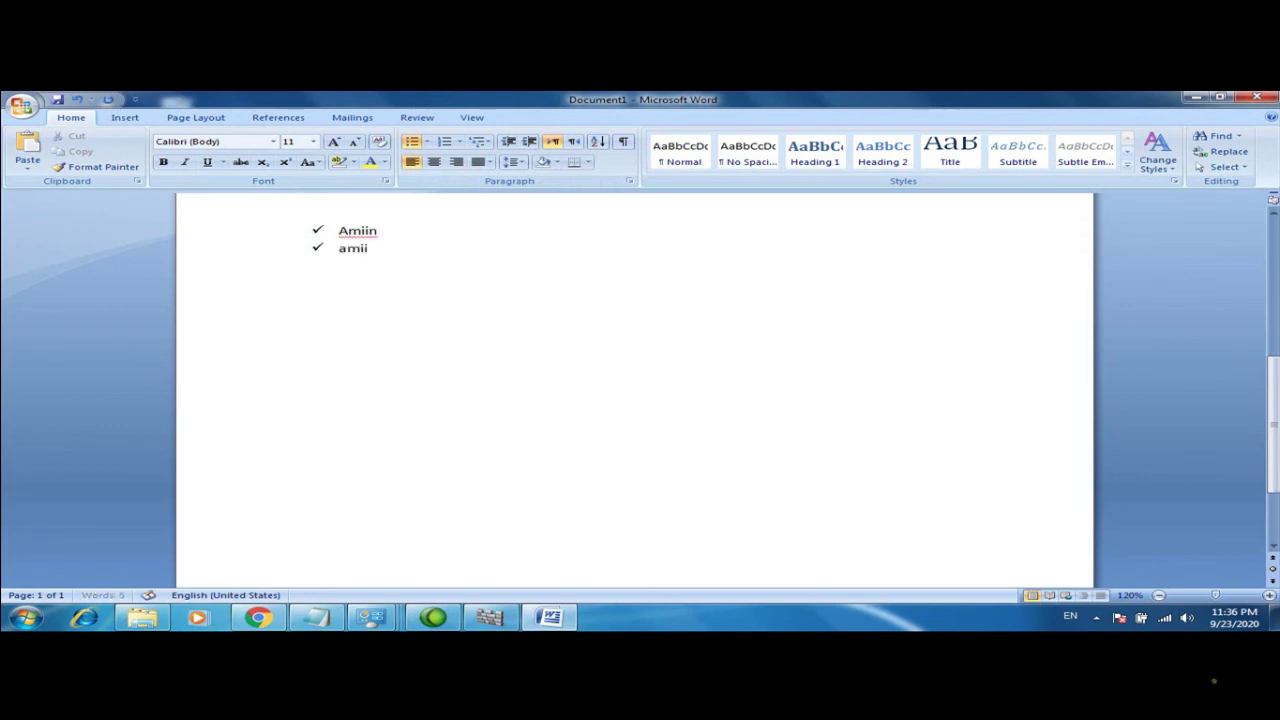
pyautogui.press('Return')
pyautogui.moveTo(318, 230); pyautogui.dragTo(404, 292)
pyautogui.click(460, 257)
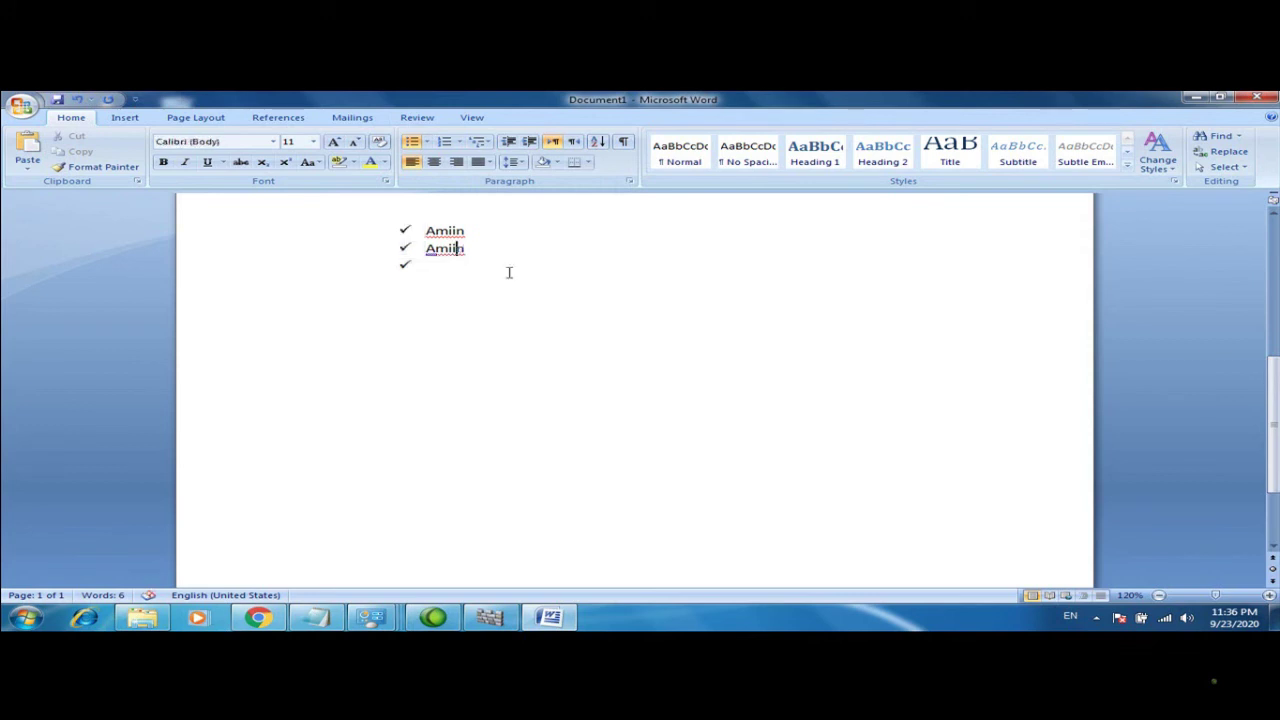
pyautogui.moveTo(405, 231); pyautogui.dragTo(353, 213)
pyautogui.click(420, 235)
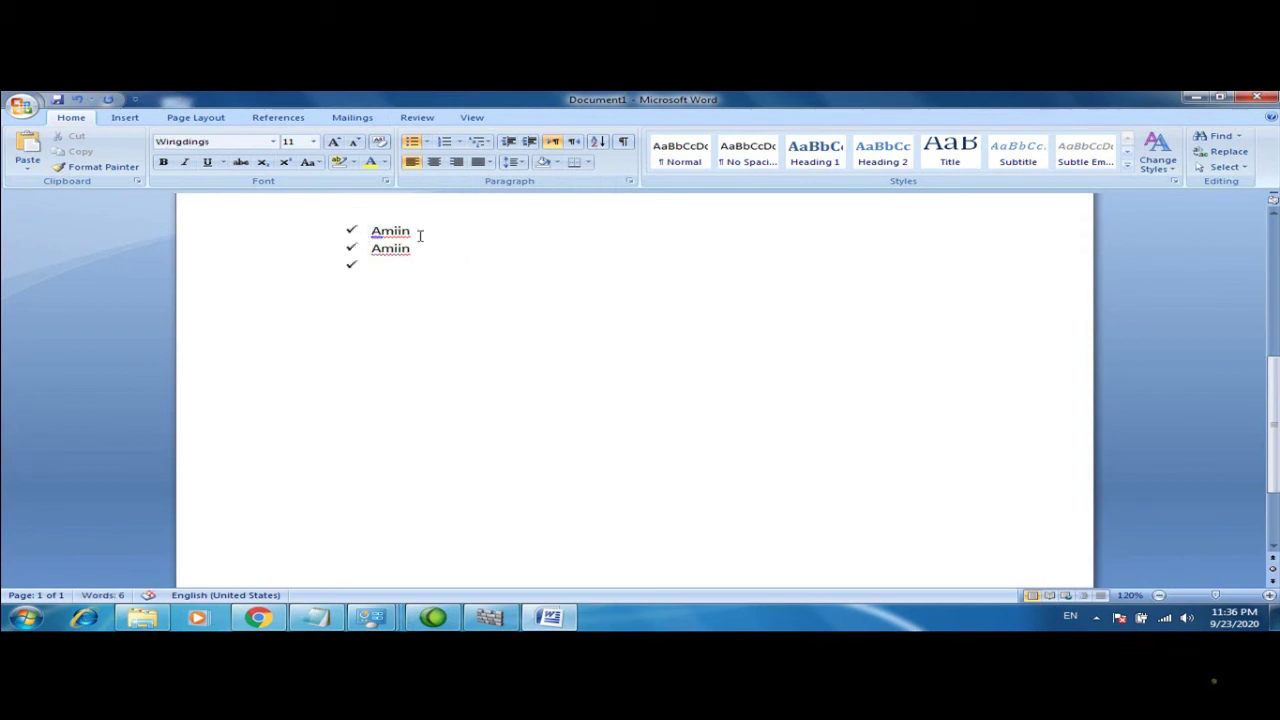
pyautogui.moveTo(423, 251); pyautogui.dragTo(355, 235)
pyautogui.press('Delete')
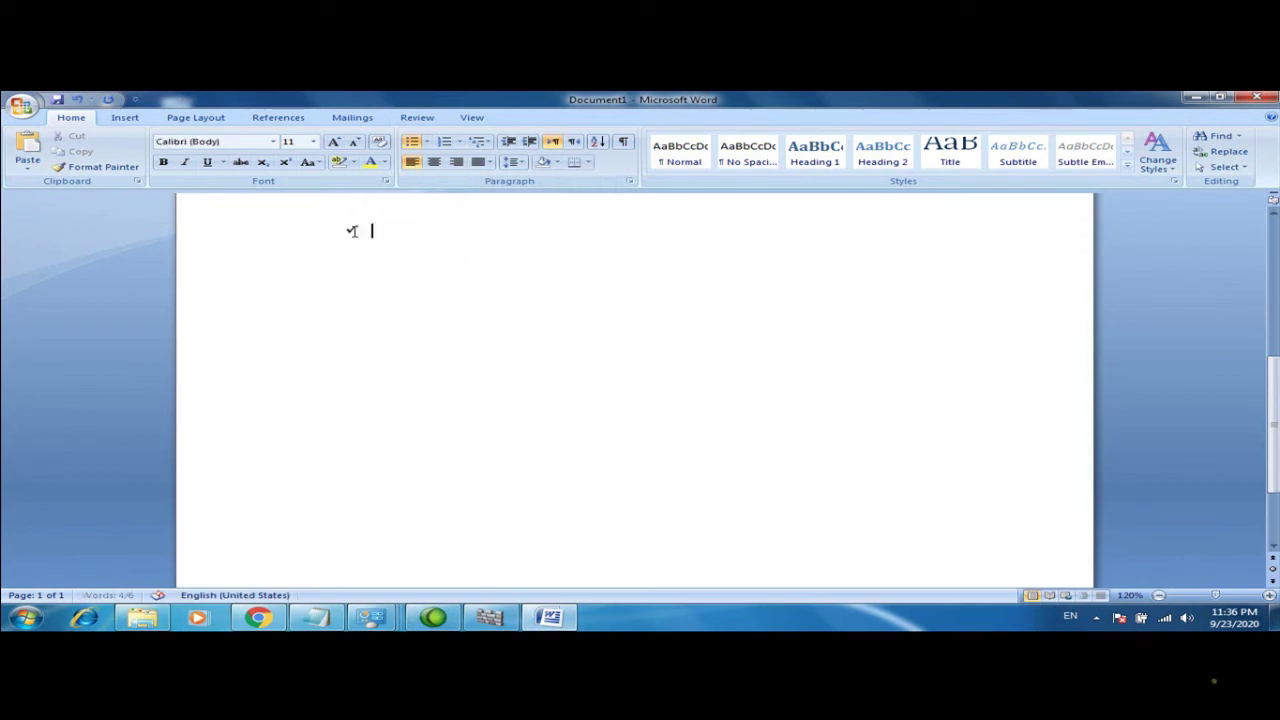
pyautogui.press('BackSpace')
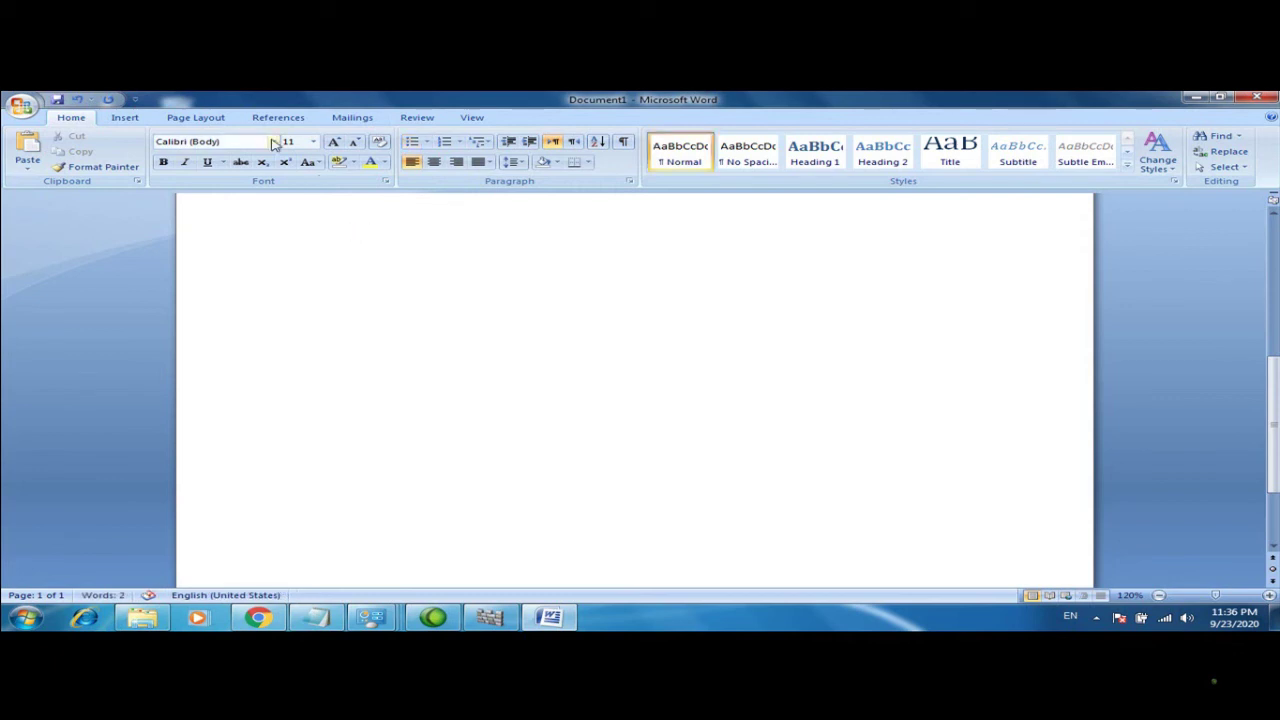
# Insert a 5-column by 3-row table through the Insert Table dialog
pyautogui.click(122, 118)
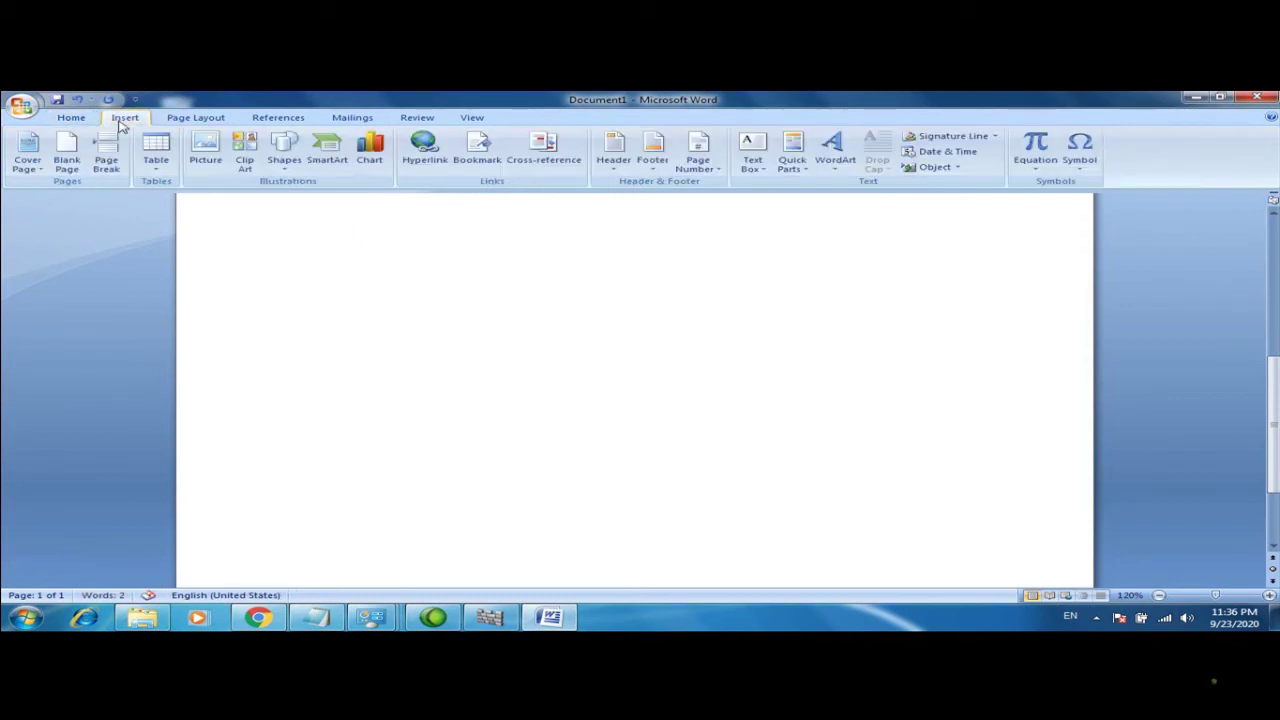
pyautogui.click(155, 168)
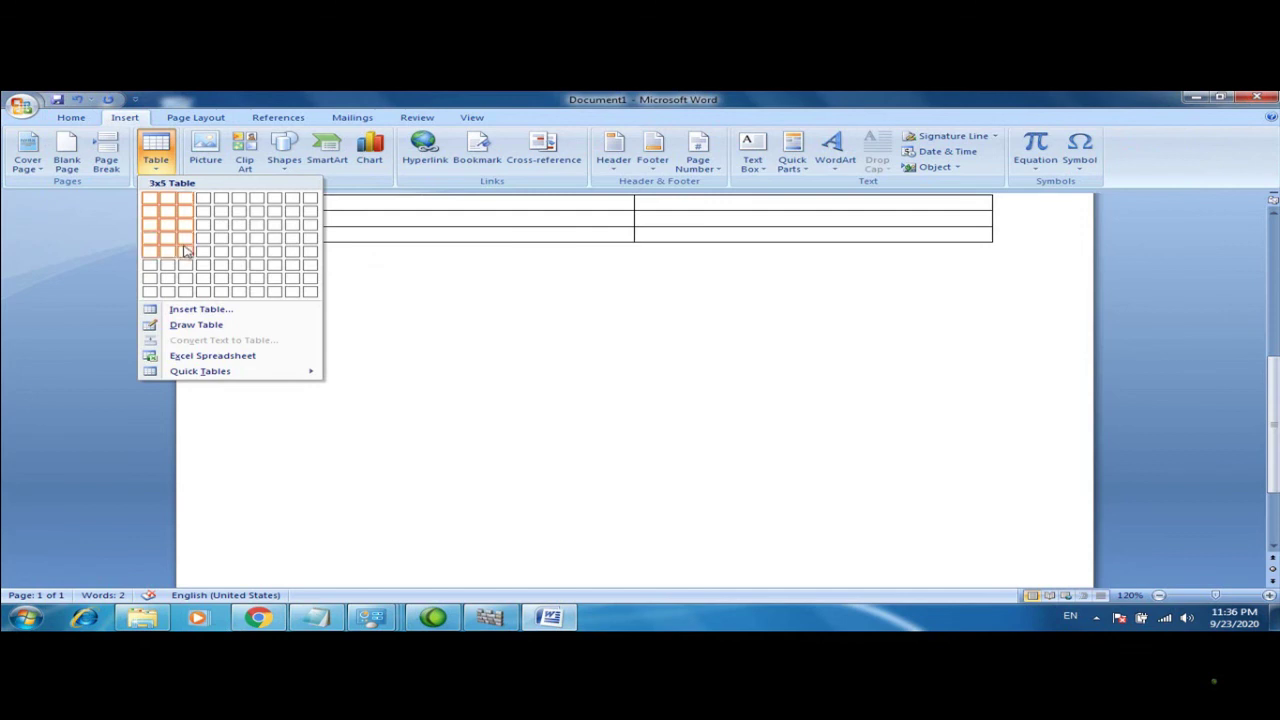
pyautogui.click(200, 311)
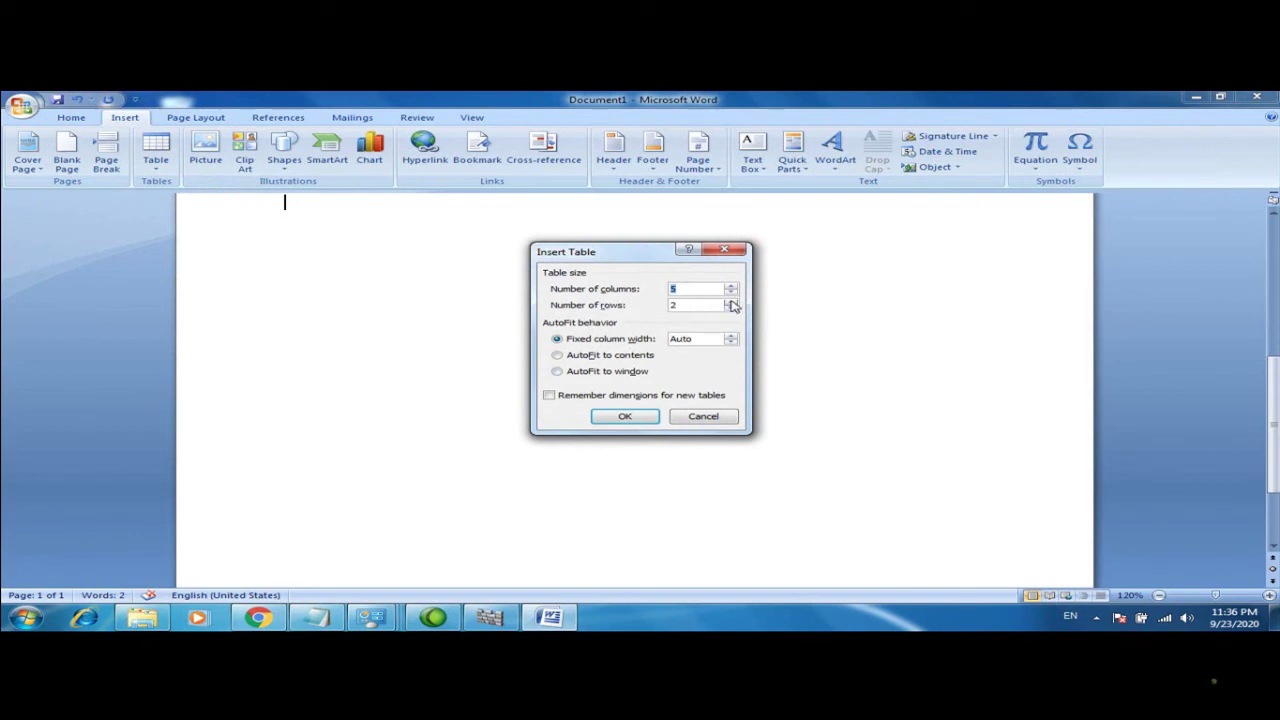
pyautogui.click(731, 300)
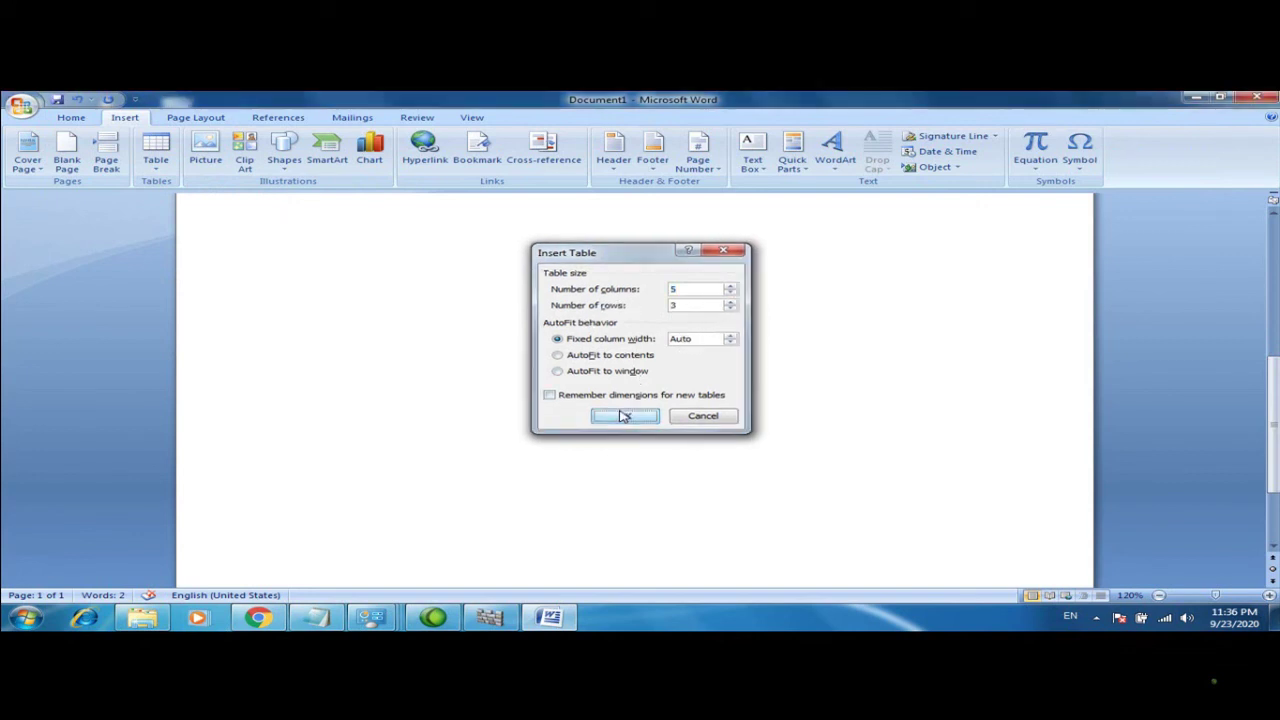
pyautogui.click(624, 415)
pyautogui.click(1274, 232)
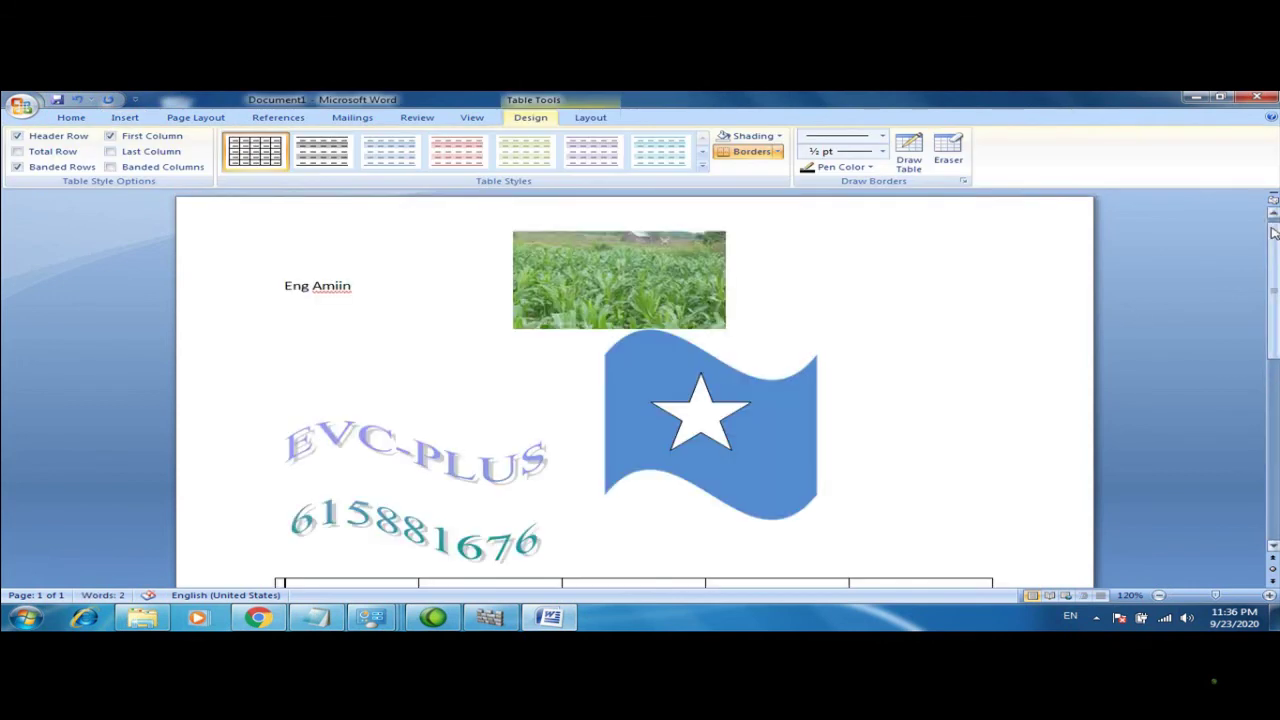
# Narrow the first table column and type 'no' in the first cell
pyautogui.moveTo(1274, 330); pyautogui.dragTo(1274, 402)
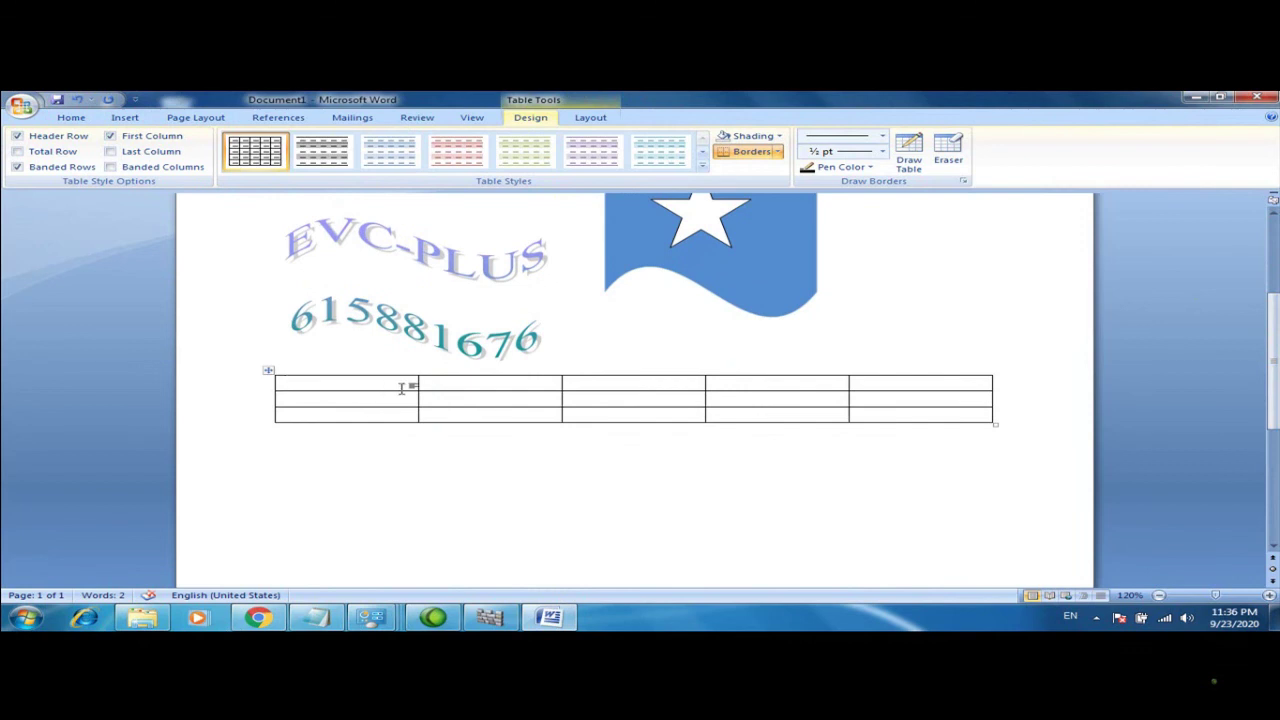
pyautogui.moveTo(418, 388); pyautogui.dragTo(295, 383)
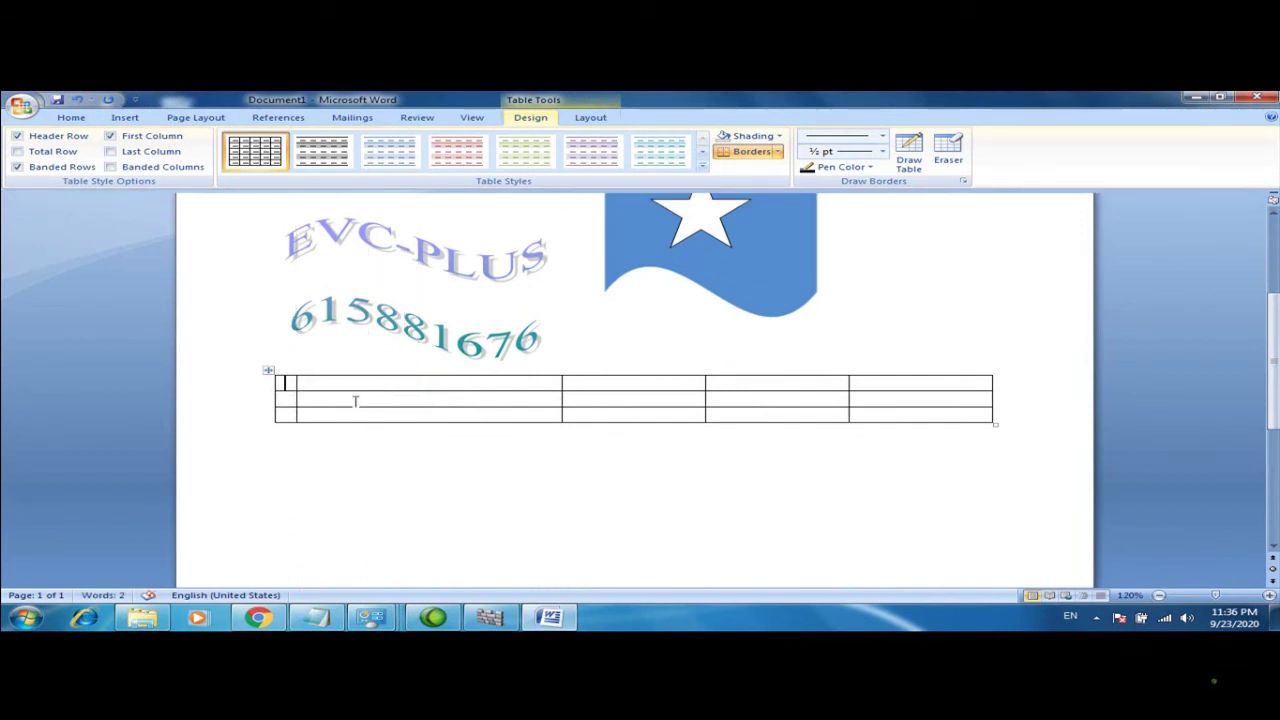
pyautogui.write('np')
pyautogui.press('BackSpace')
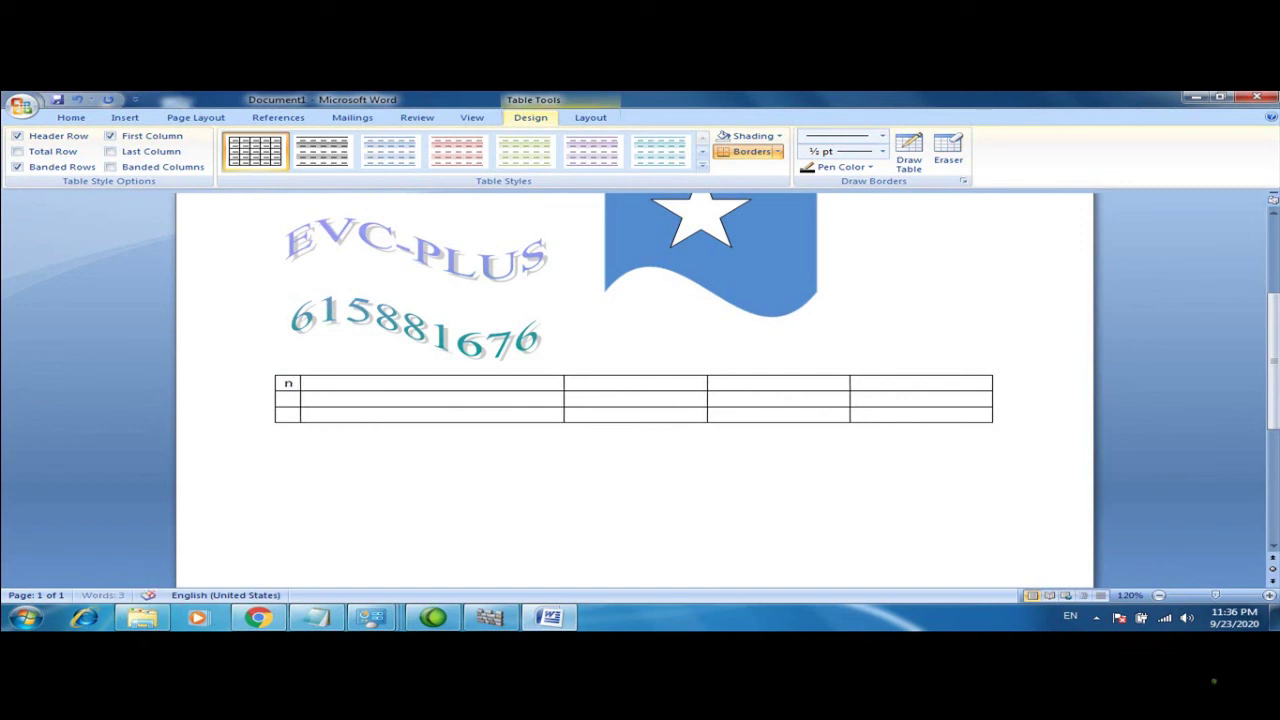
pyautogui.write('o')
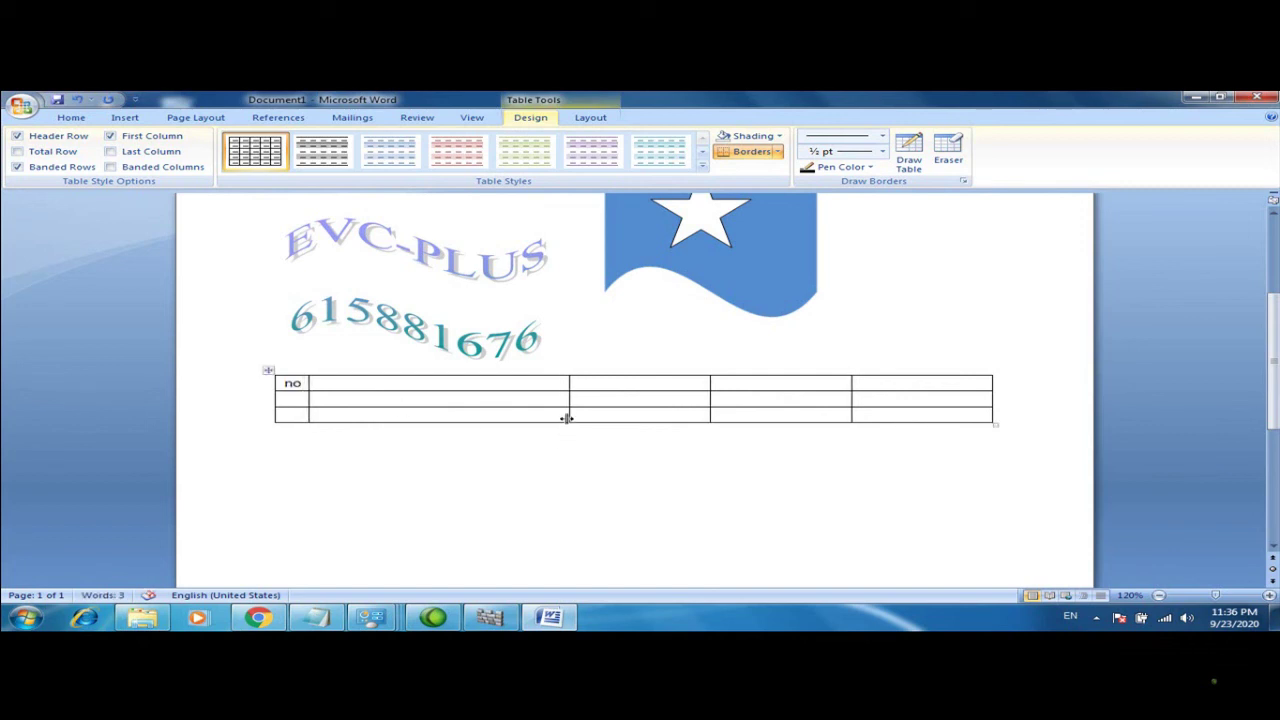
# Drag the bottom, second and header row borders down to make all three rows taller
pyautogui.click(560, 466)
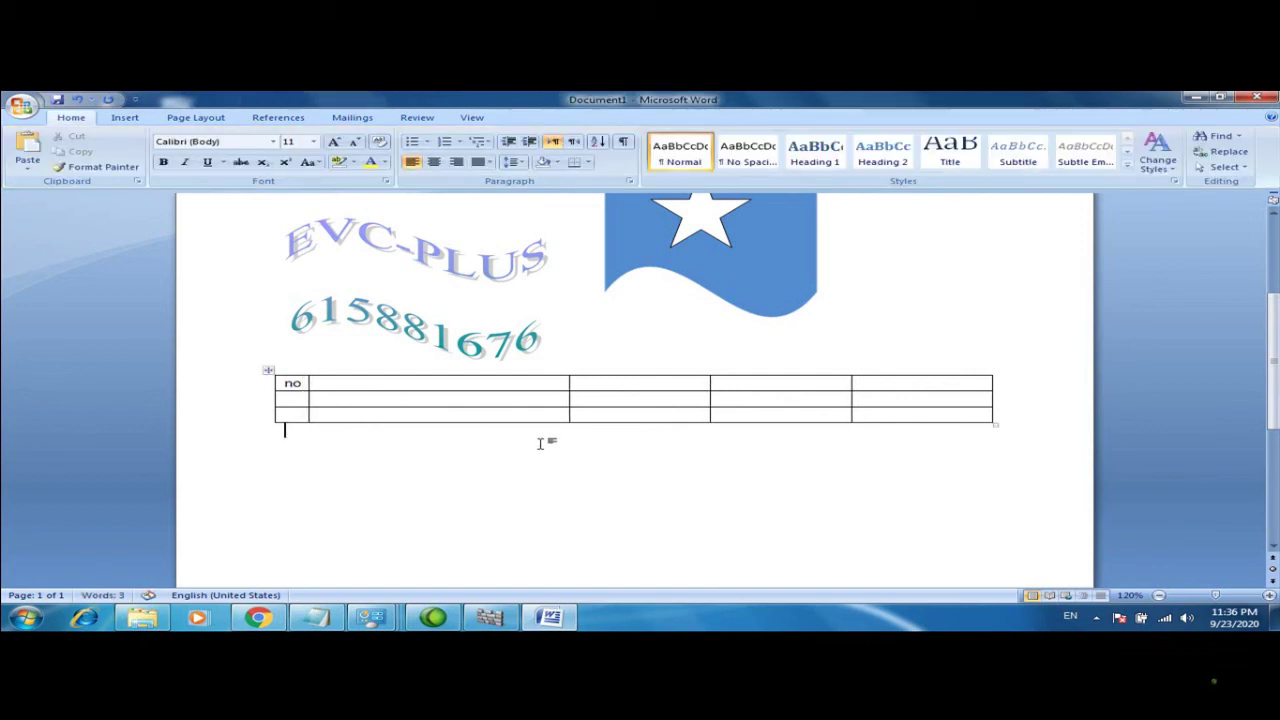
pyautogui.moveTo(522, 419); pyautogui.dragTo(520, 486)
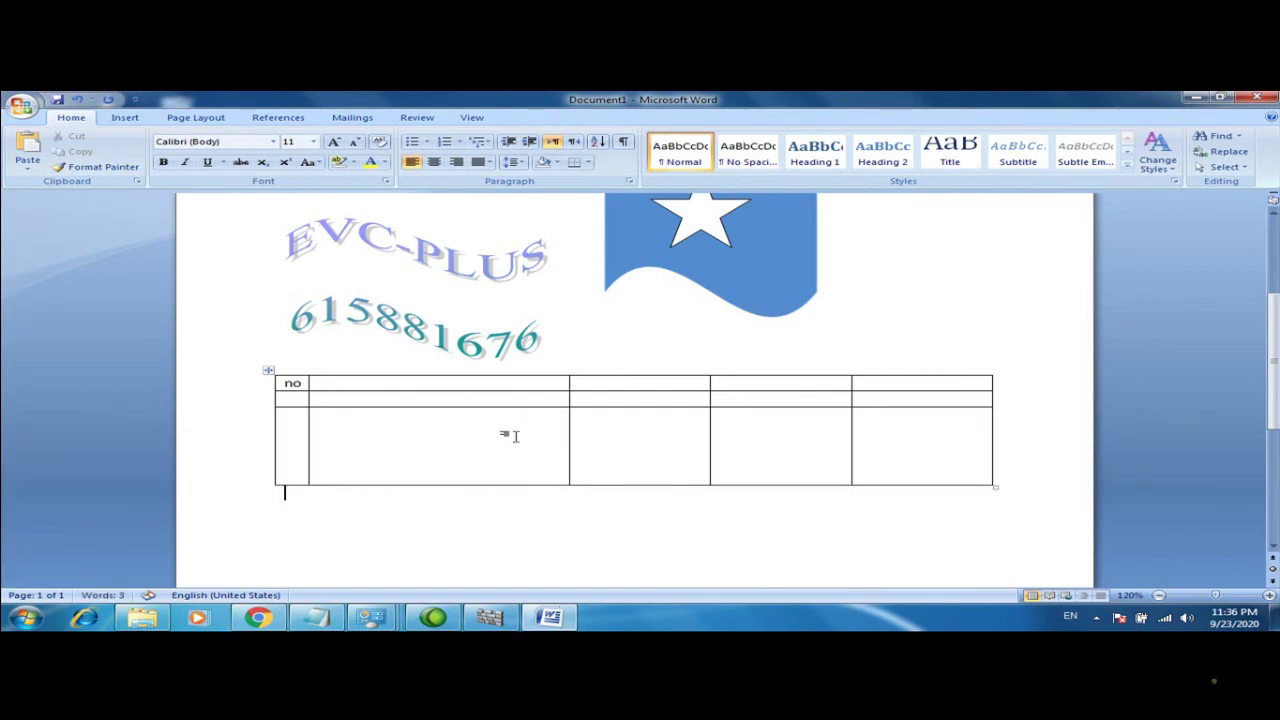
pyautogui.moveTo(486, 406); pyautogui.dragTo(543, 440)
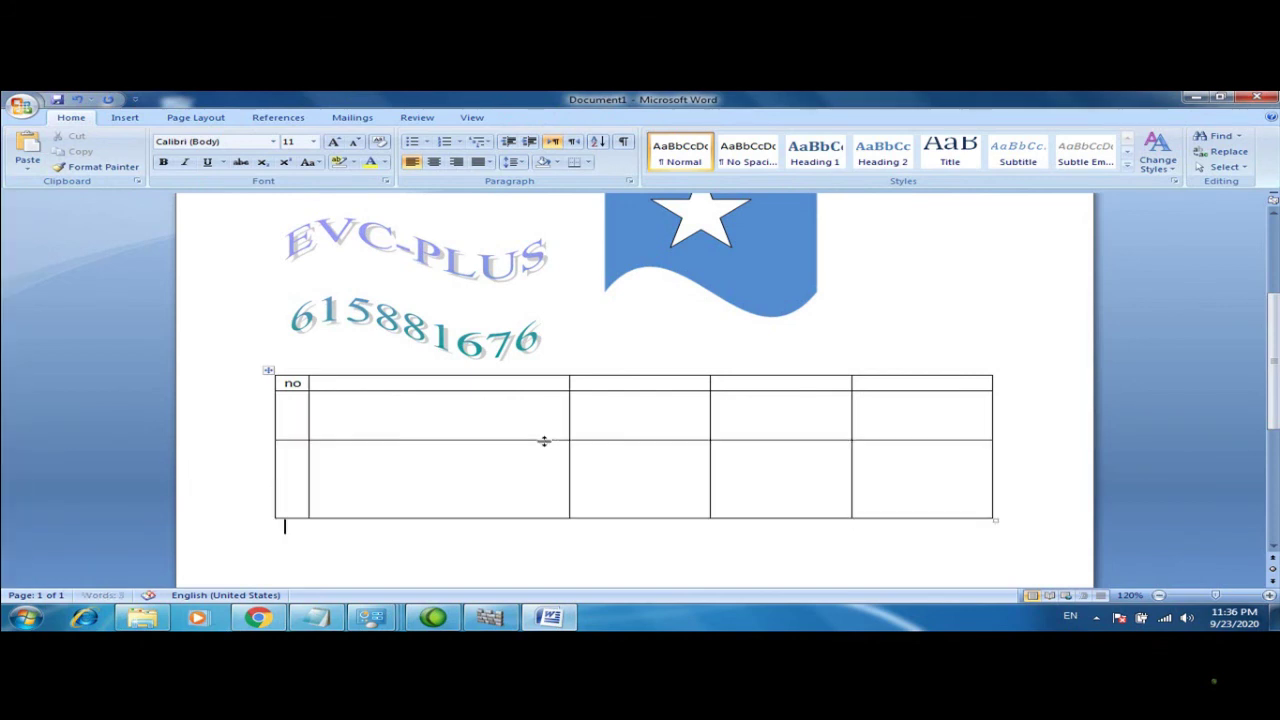
pyautogui.moveTo(574, 391); pyautogui.dragTo(575, 435)
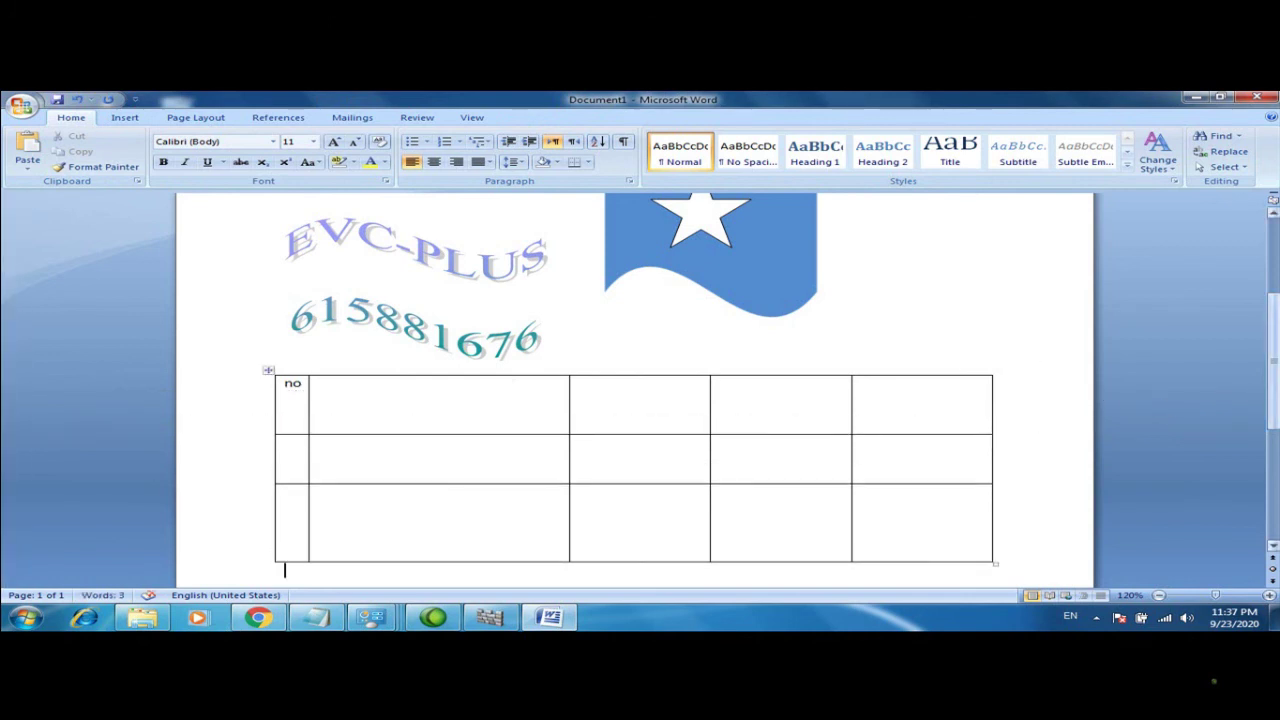
pyautogui.moveTo(1273, 410)
pyautogui.mouseDown()
pyautogui.moveTo(1273, 452)
pyautogui.moveTo(1274, 397)
pyautogui.mouseUp()
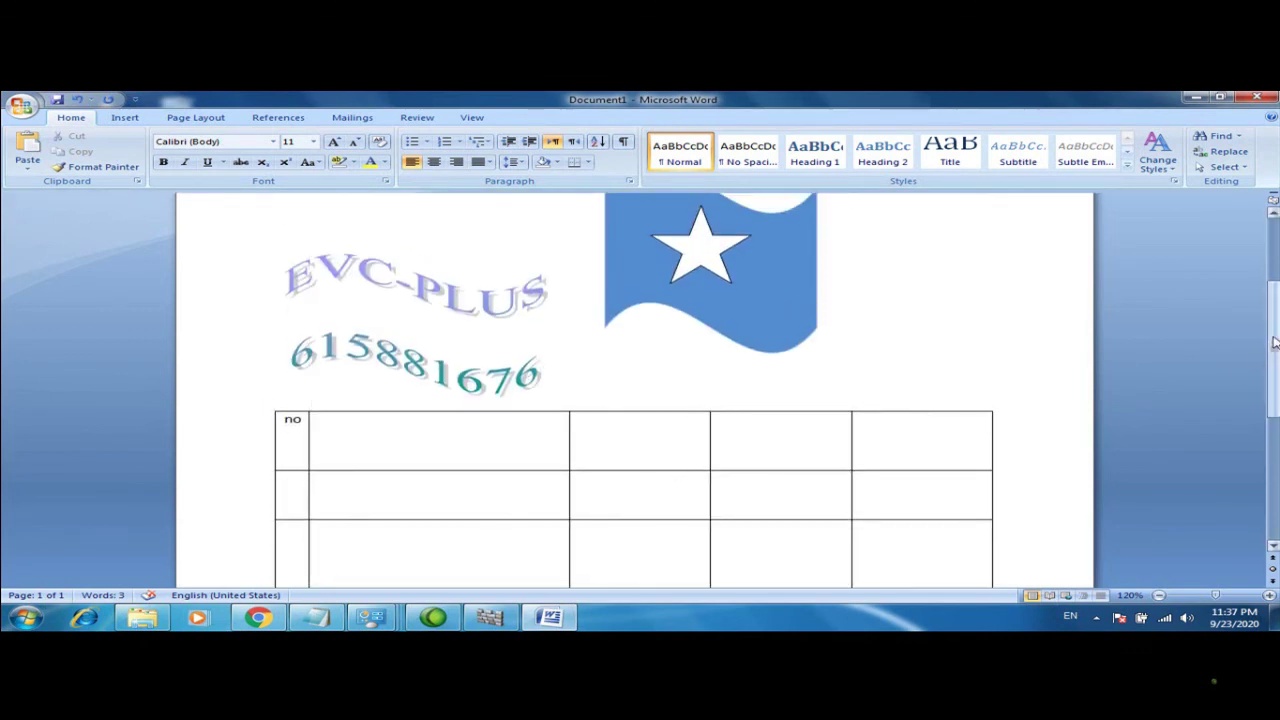
pyautogui.moveTo(1273, 350); pyautogui.dragTo(1273, 304)
# Dismiss the Table menu, scroll to the table and open the Print dialog with Ctrl+P
pyautogui.click(126, 118)
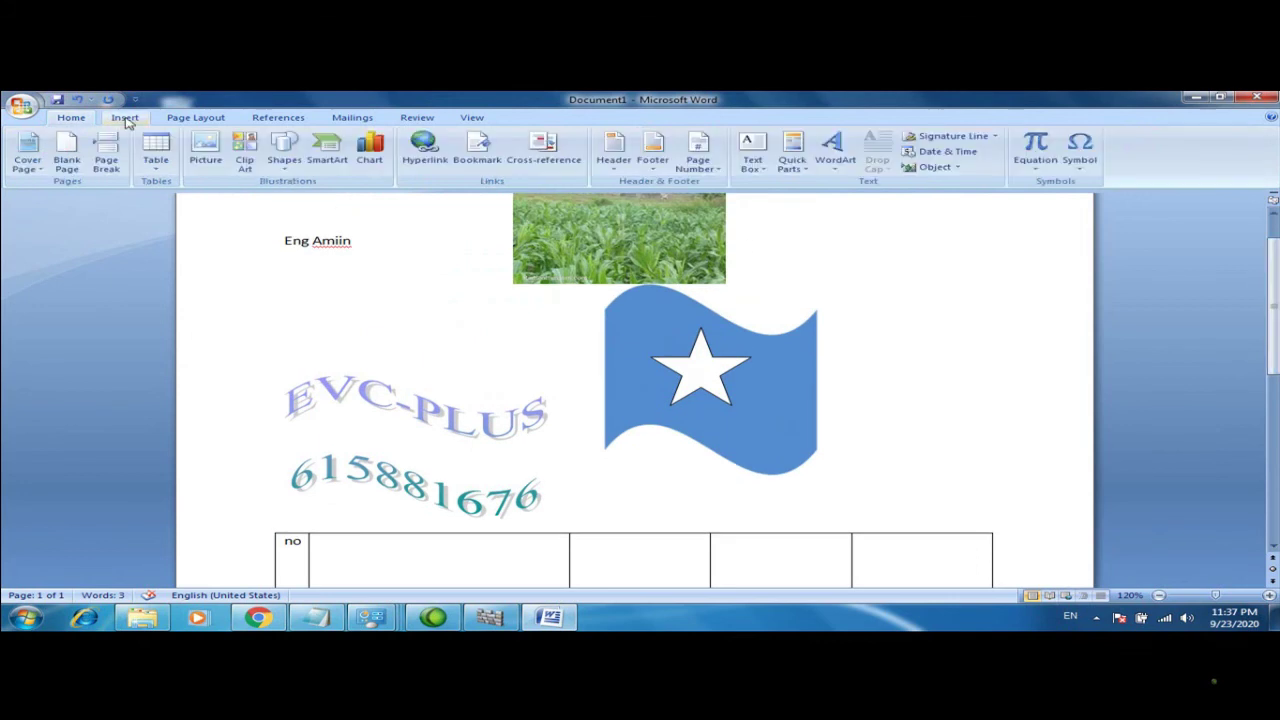
pyautogui.click(156, 160)
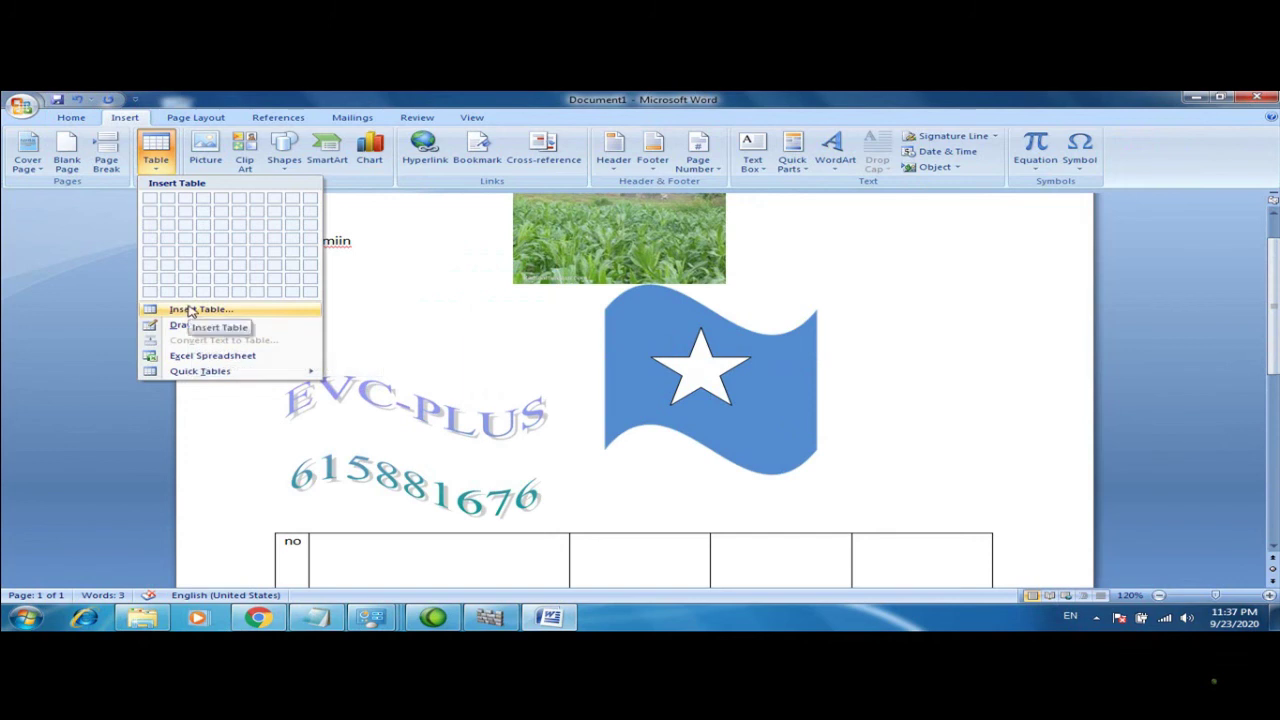
pyautogui.click(893, 313)
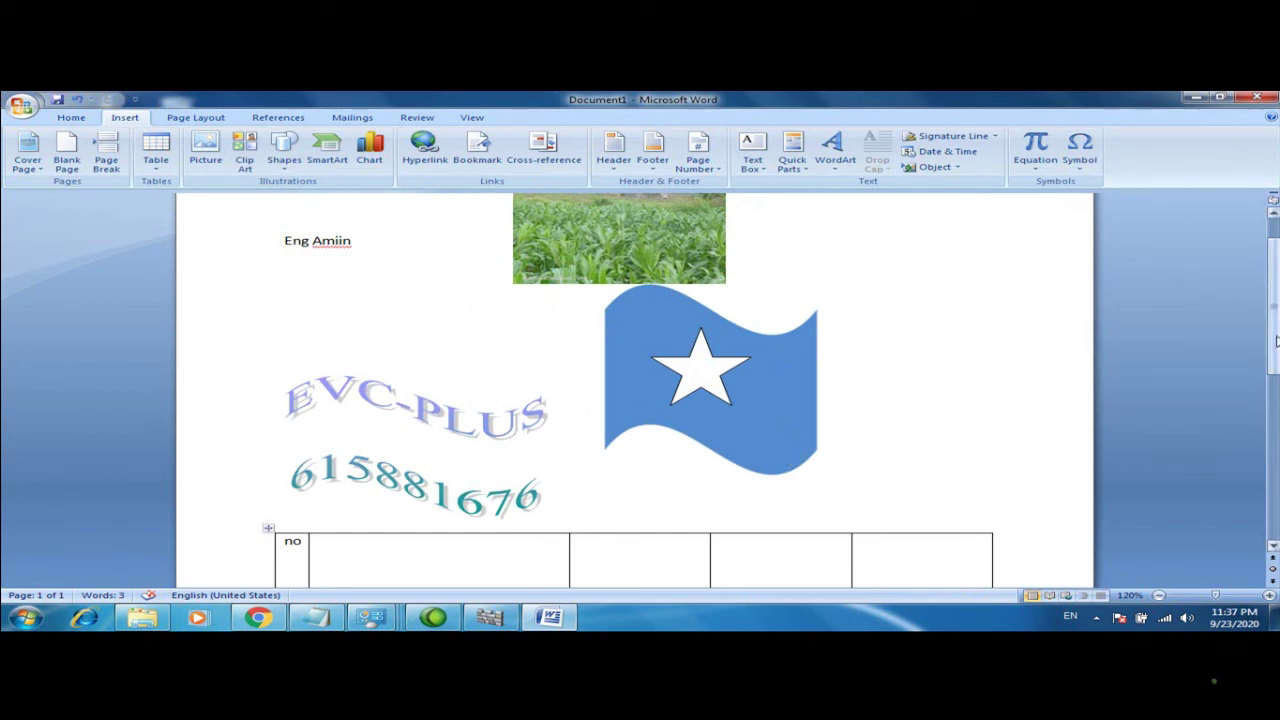
pyautogui.moveTo(1276, 342); pyautogui.dragTo(1237, 440)
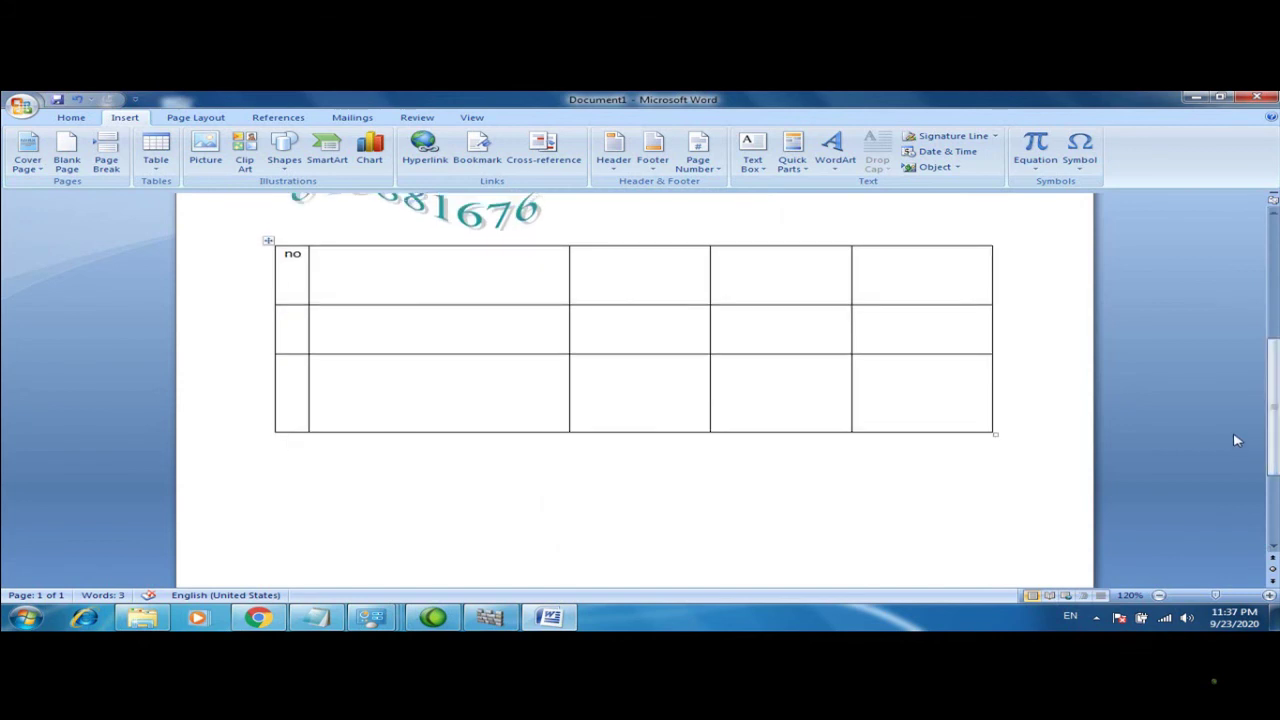
pyautogui.hotkey('ctrl', 'p')
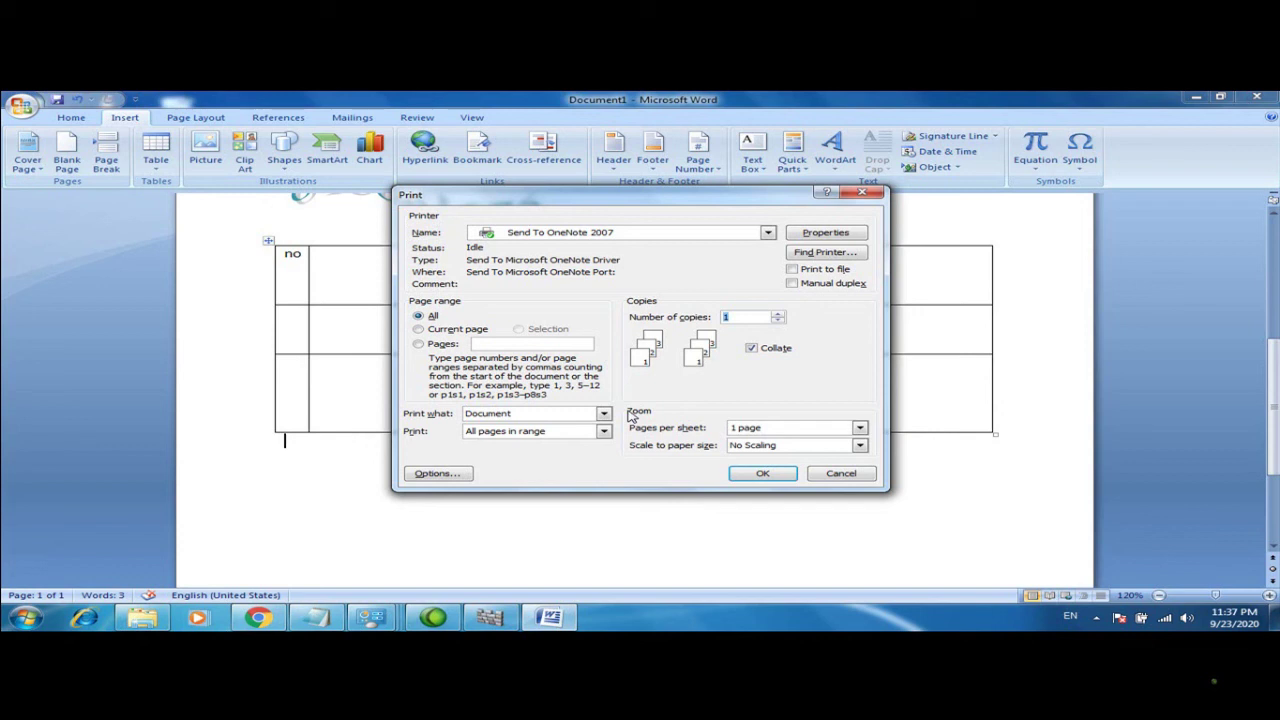
# Set the print range to the current page and raise copies to 2
pyautogui.click(446, 331)
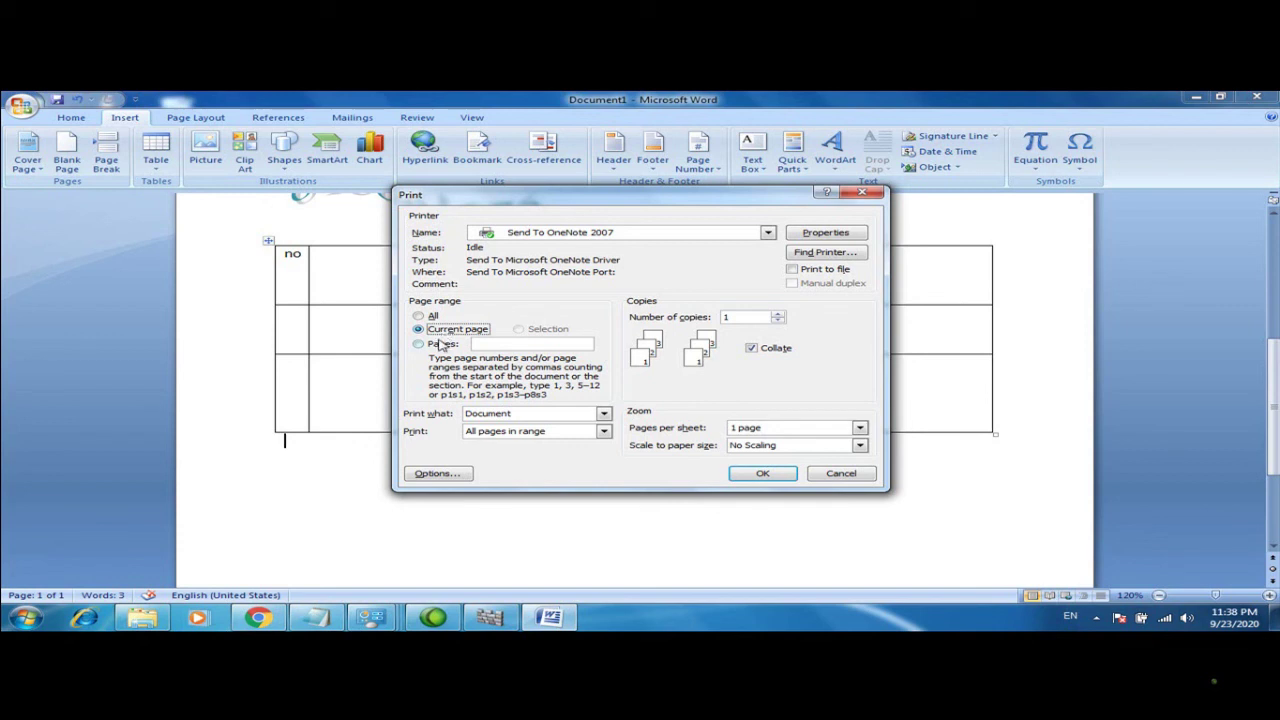
pyautogui.click(441, 344)
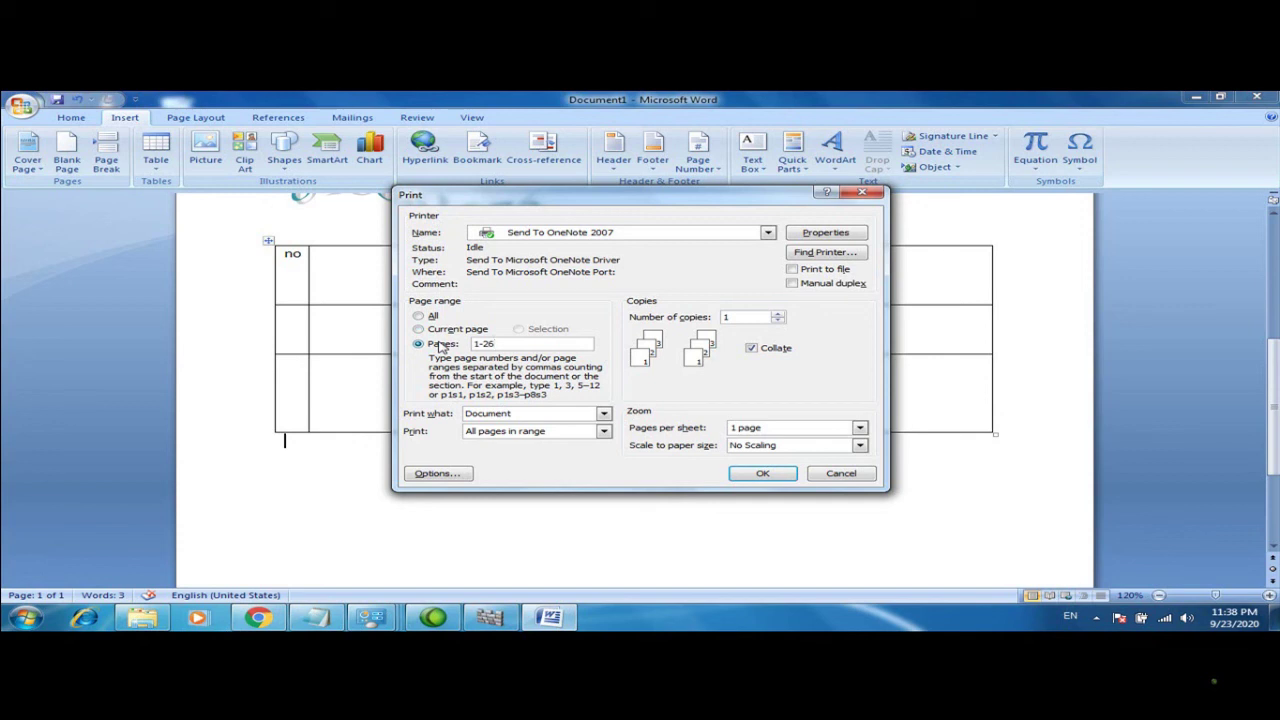
pyautogui.click(419, 329)
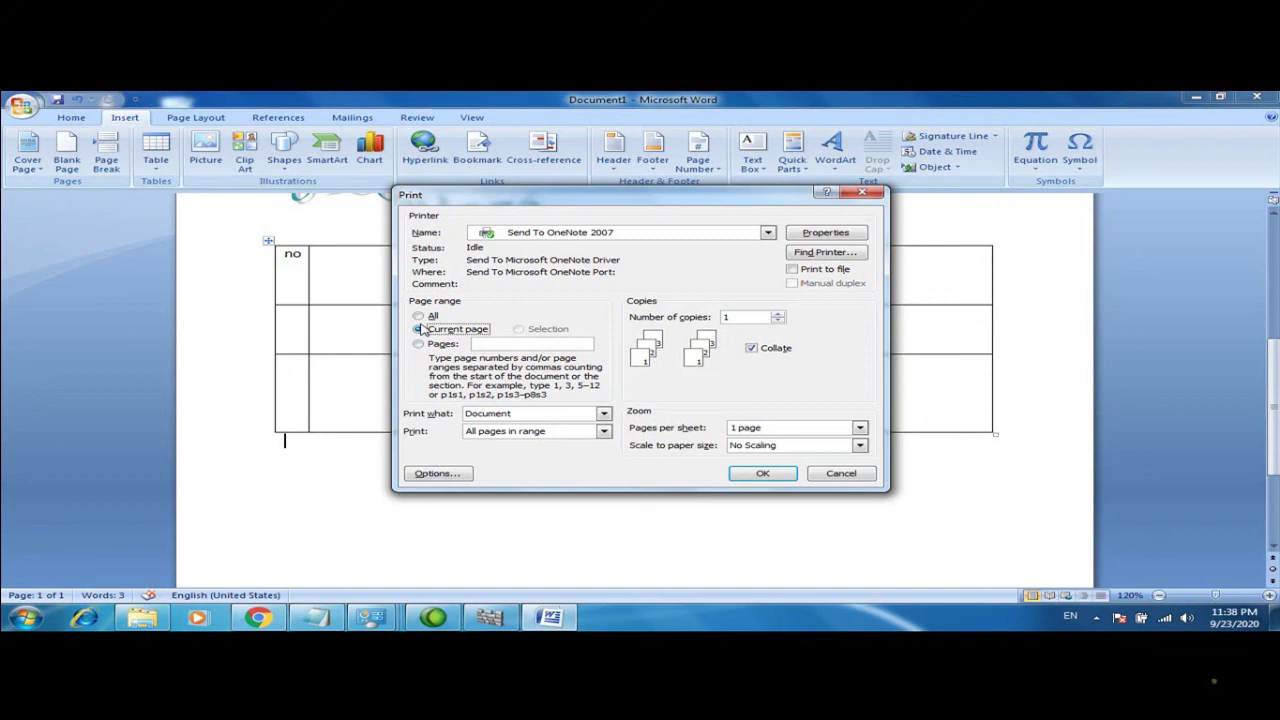
pyautogui.click(419, 329)
pyautogui.click(778, 314)
# Keep Send To OneNote 2007 and 1 page per sheet, scale to A3, then cancel printing
pyautogui.click(768, 234)
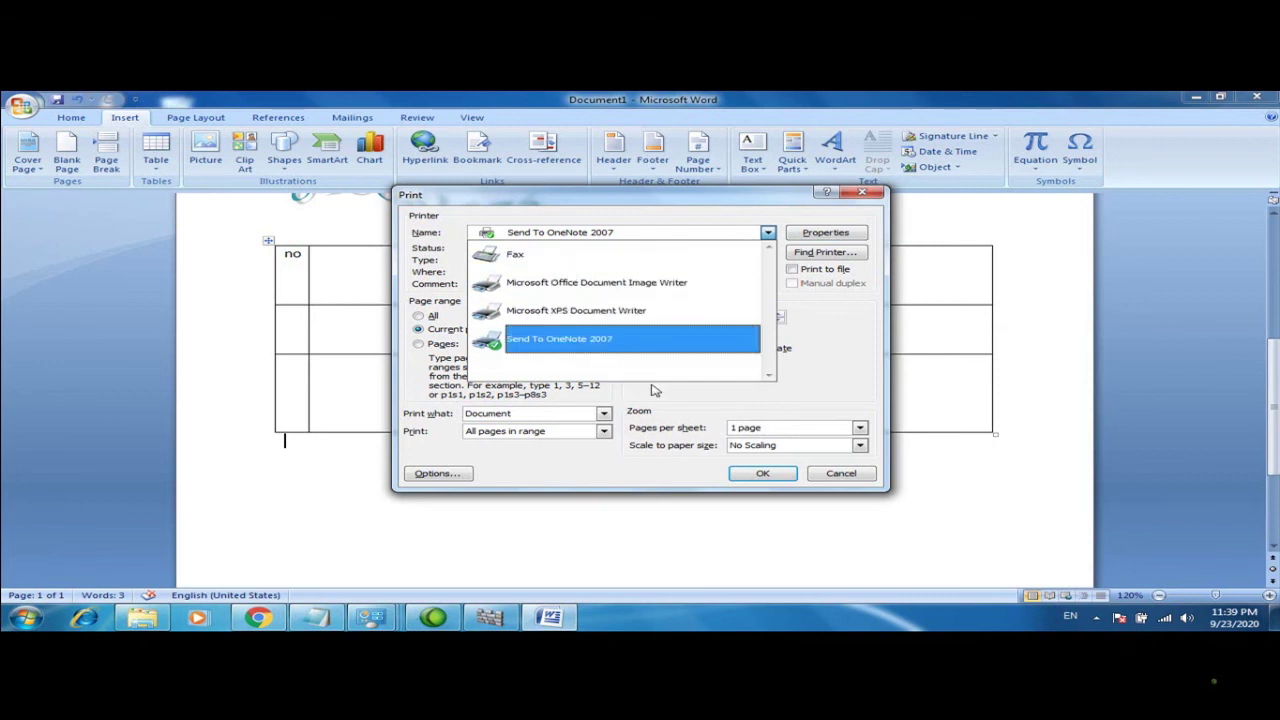
pyautogui.click(829, 351)
pyautogui.click(860, 428)
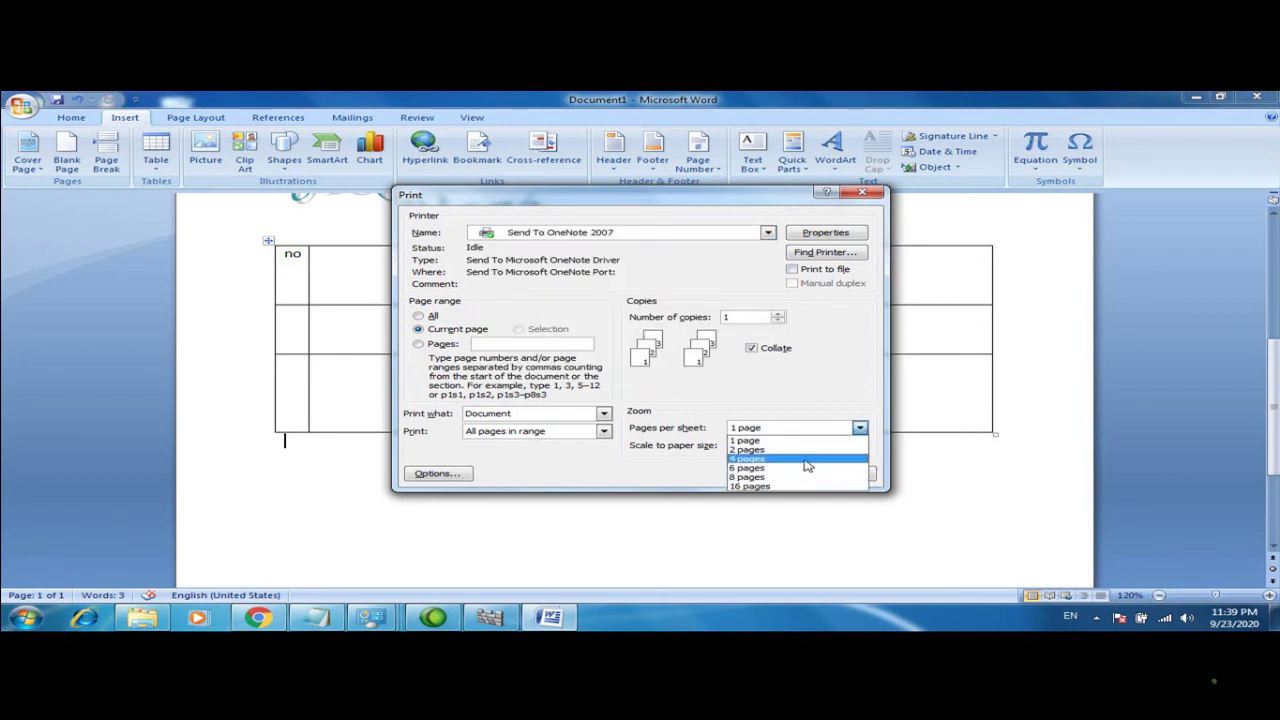
pyautogui.click(840, 392)
pyautogui.click(860, 445)
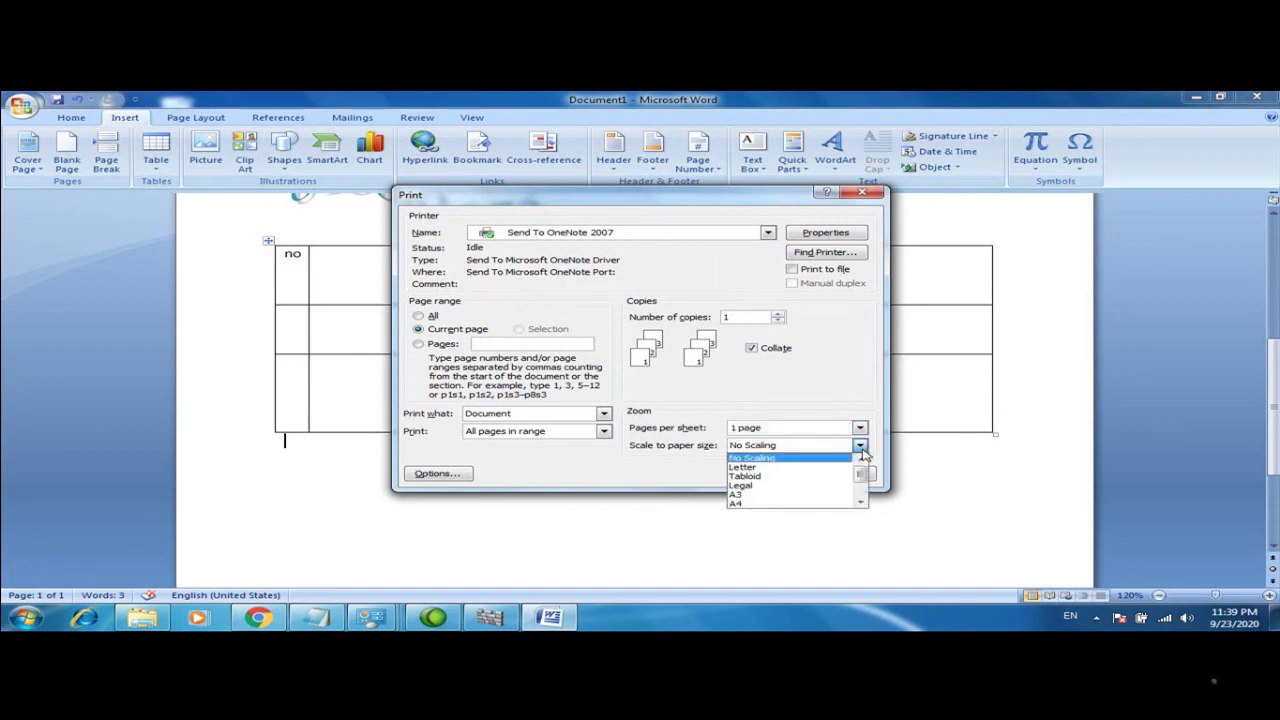
pyautogui.click(760, 457)
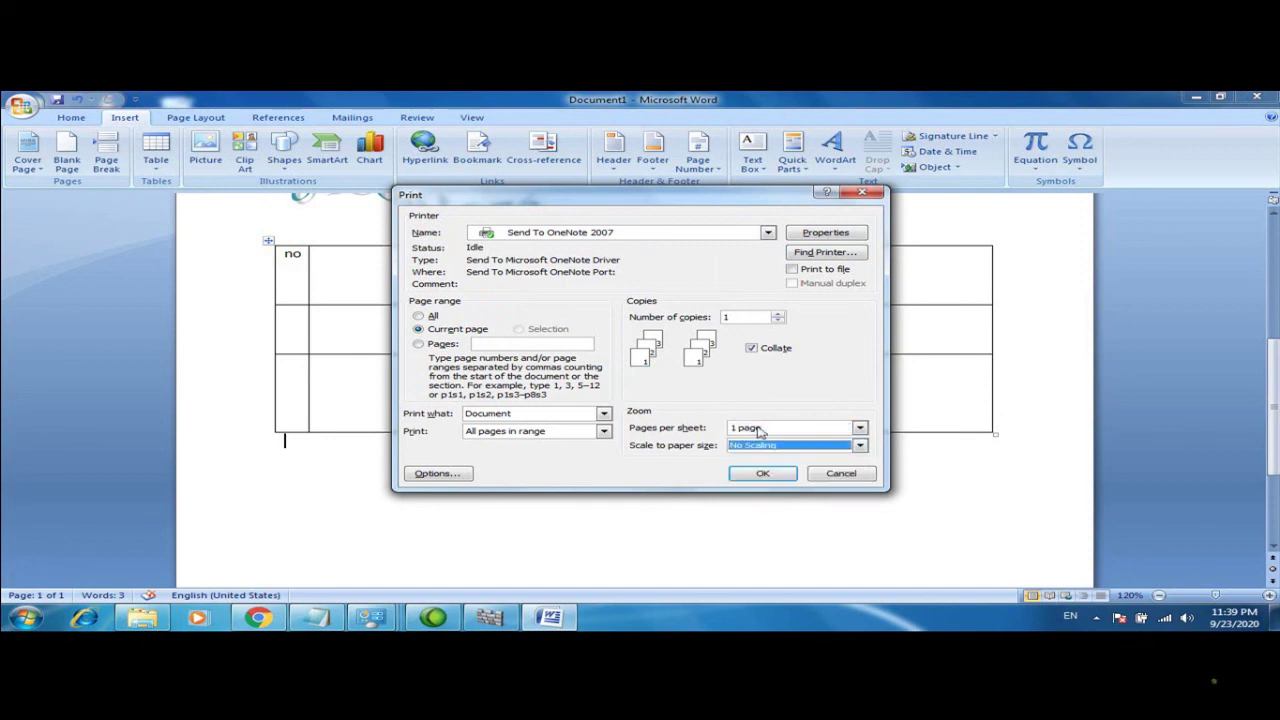
pyautogui.click(860, 445)
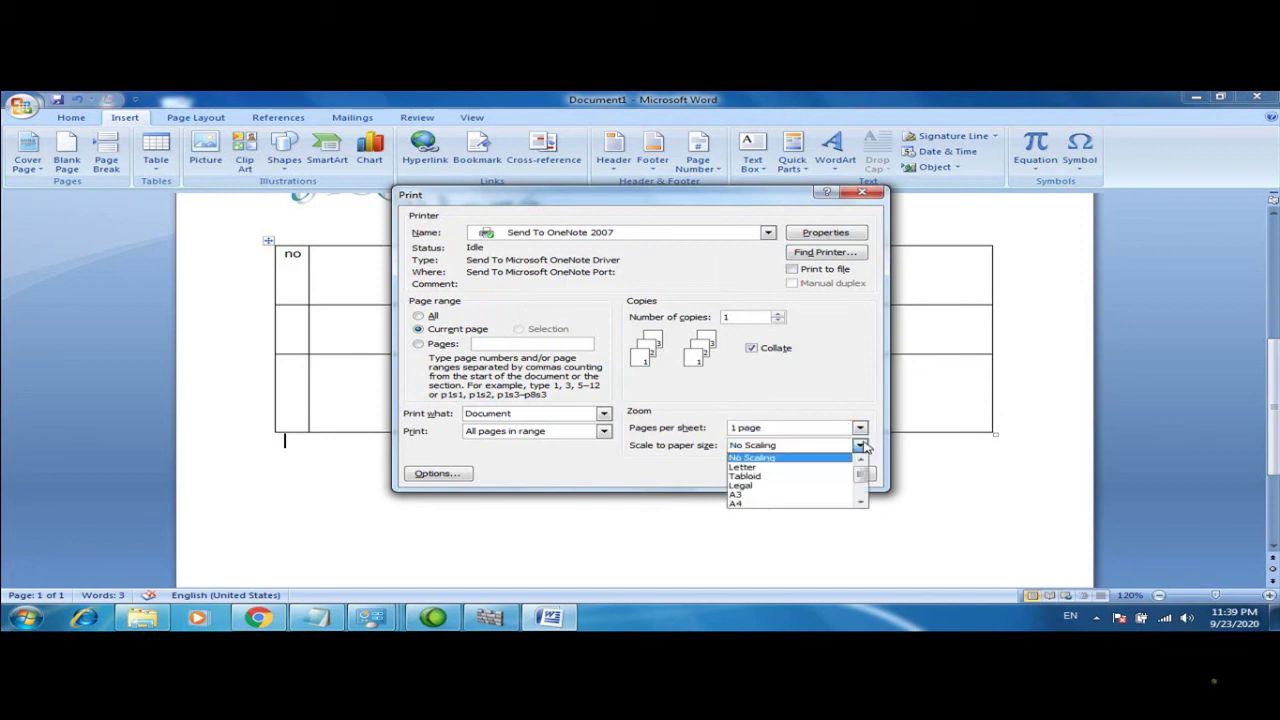
pyautogui.click(758, 494)
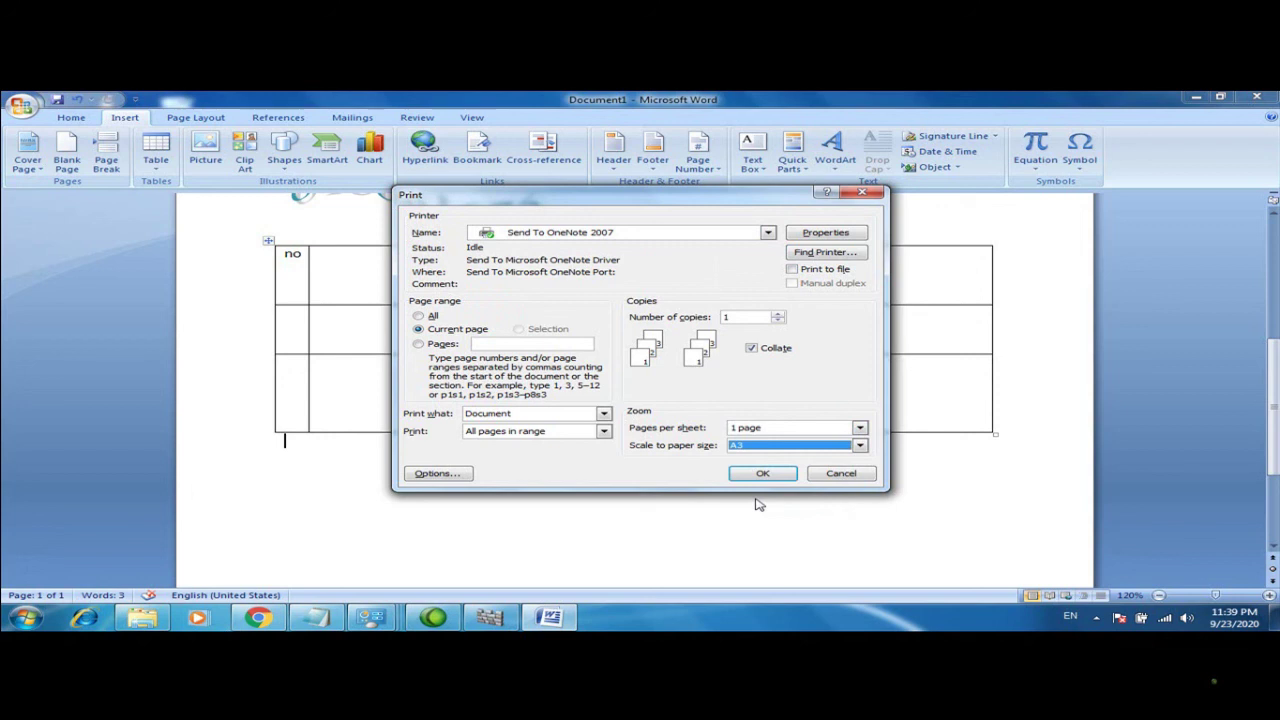
pyautogui.click(858, 472)
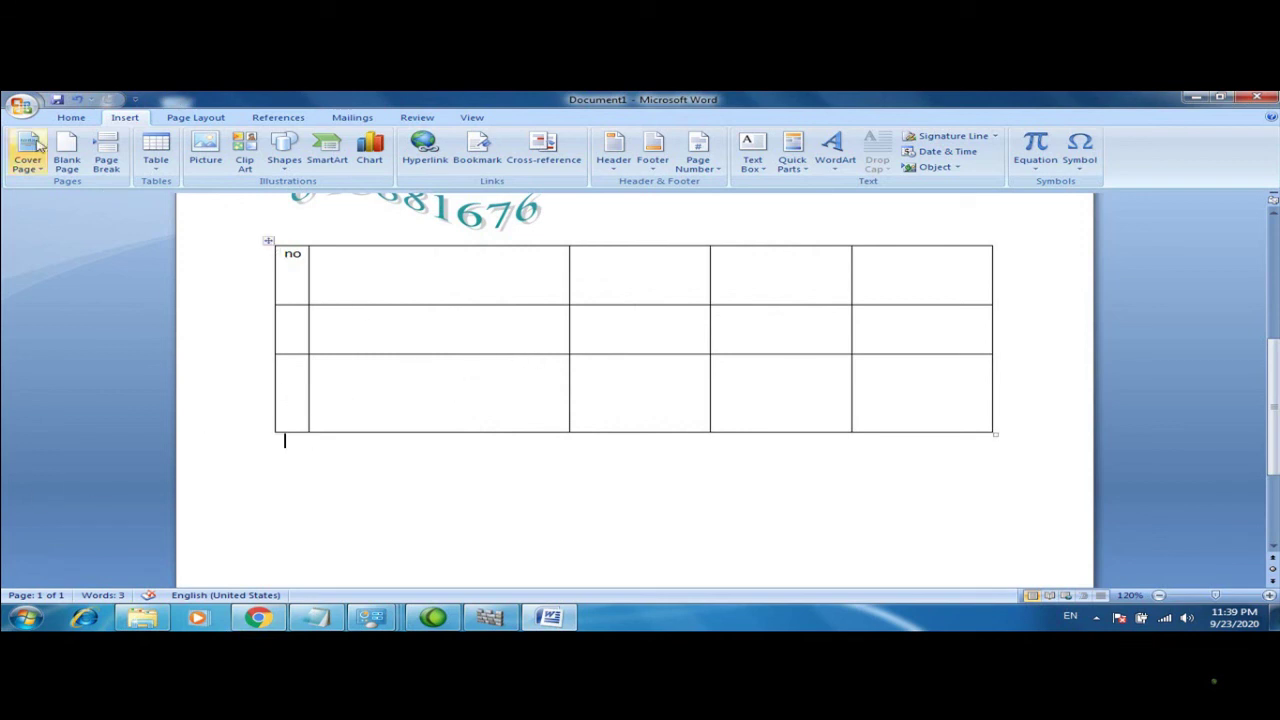
pyautogui.click(24, 106)
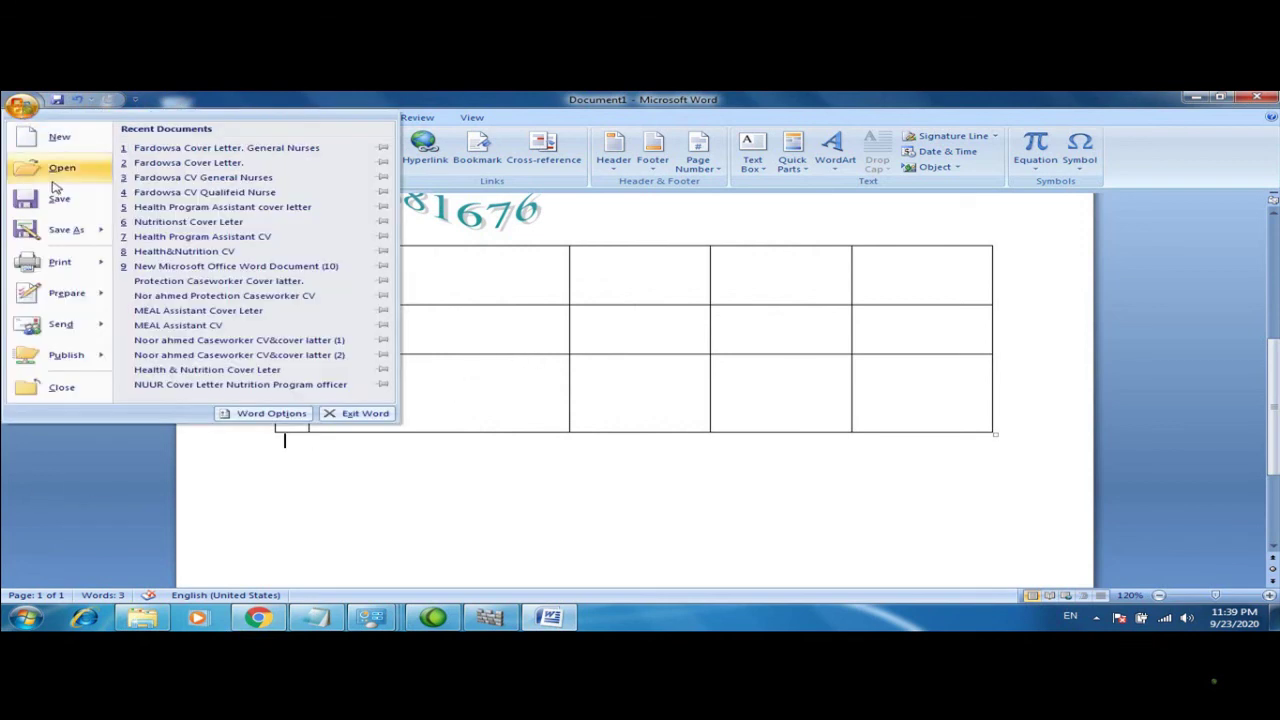
pyautogui.moveTo(60, 257)
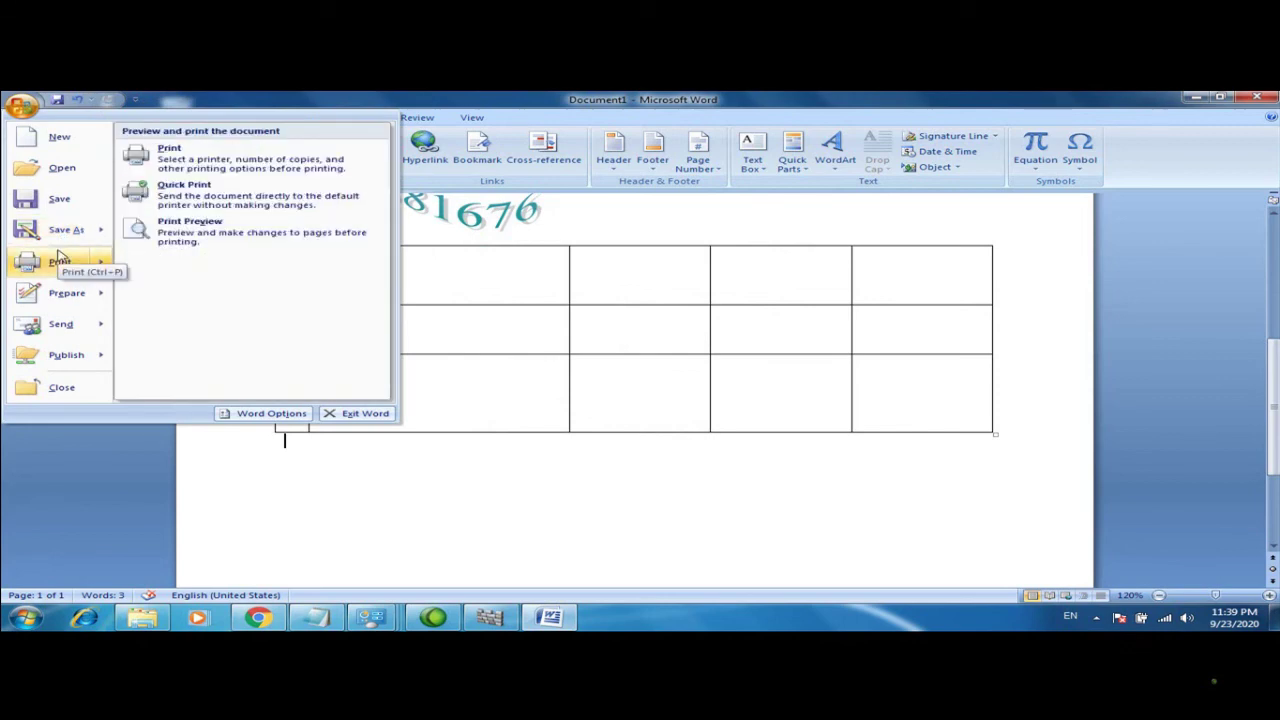
pyautogui.click(152, 230)
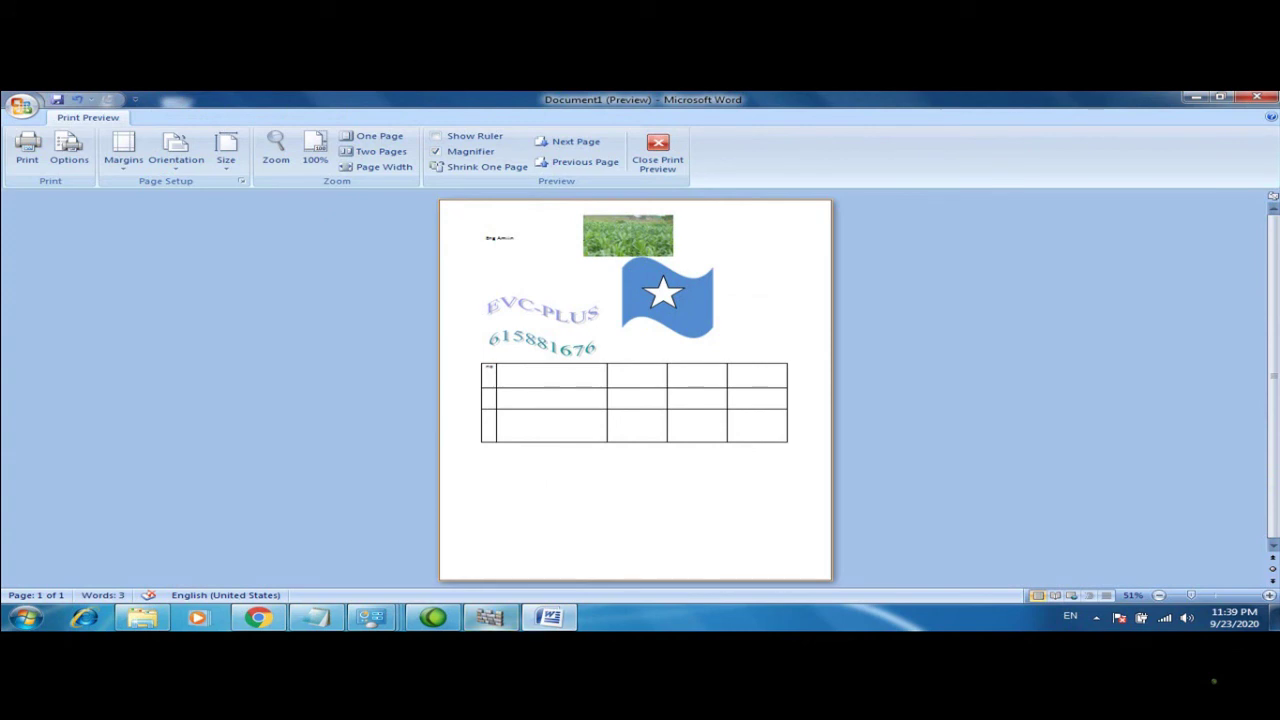
pyautogui.moveTo(489, 617)
pyautogui.click(659, 152)
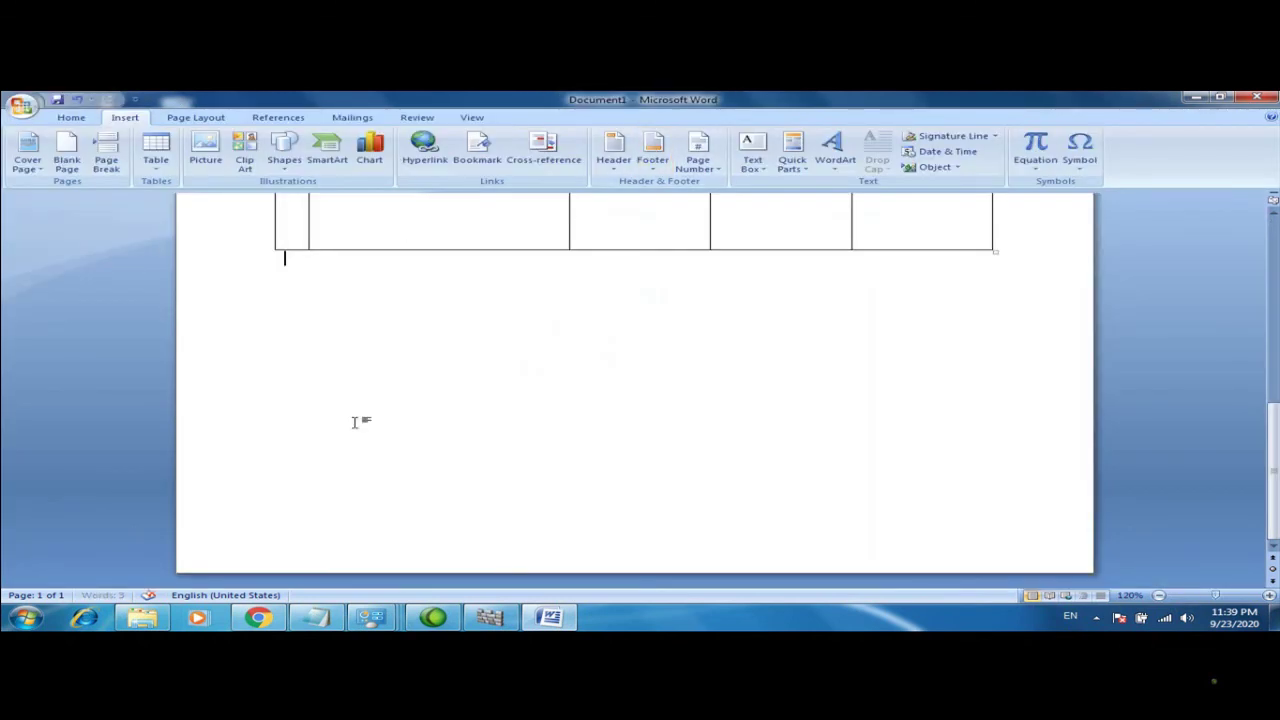
pyautogui.click(22, 104)
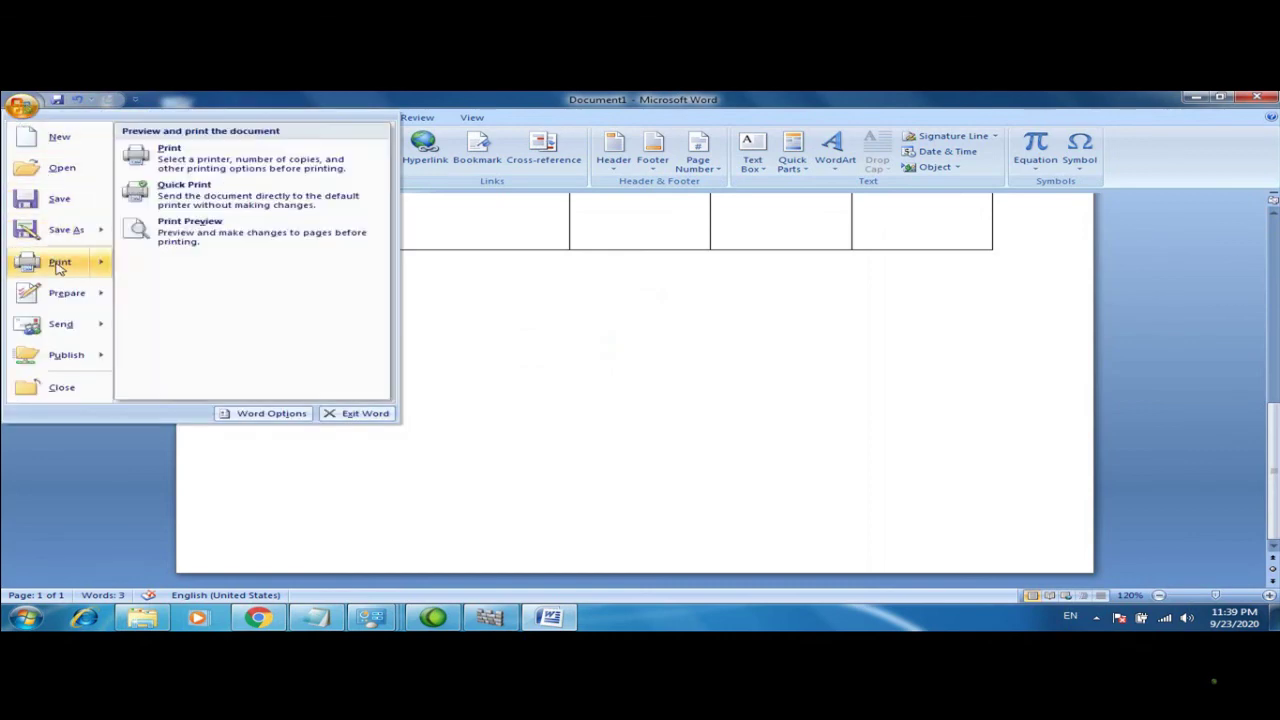
pyautogui.click(58, 264)
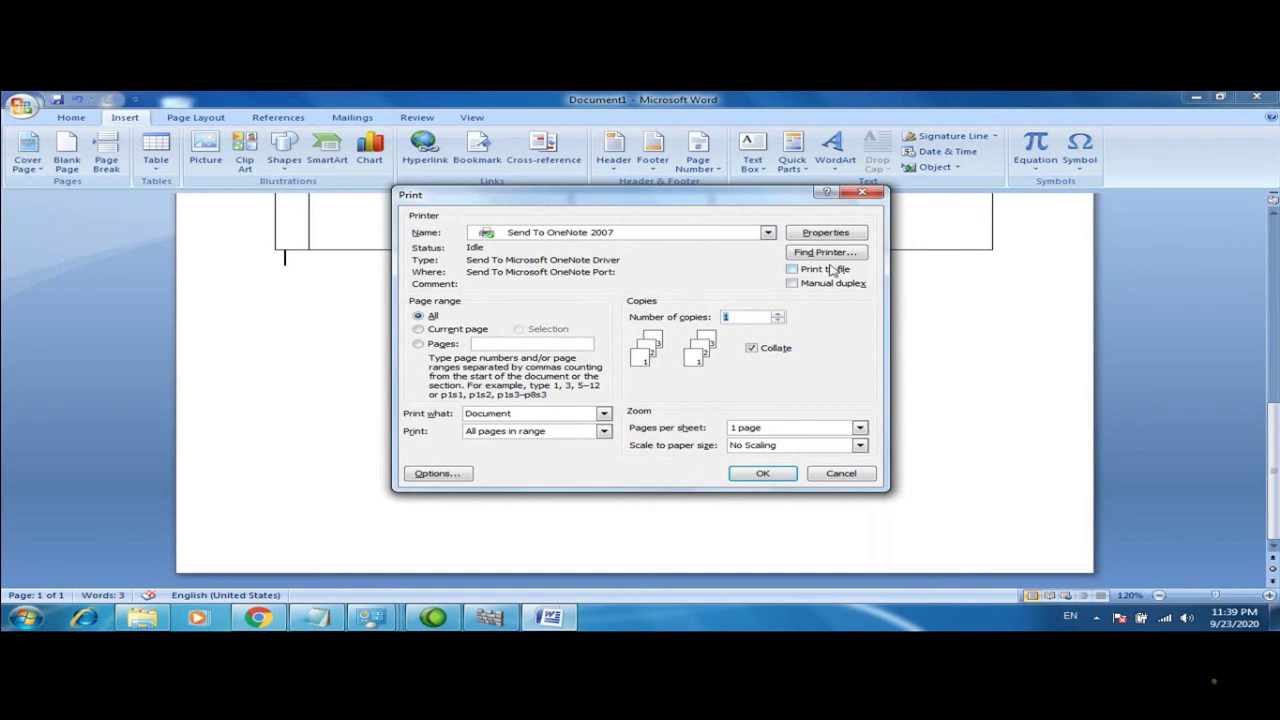
pyautogui.click(862, 193)
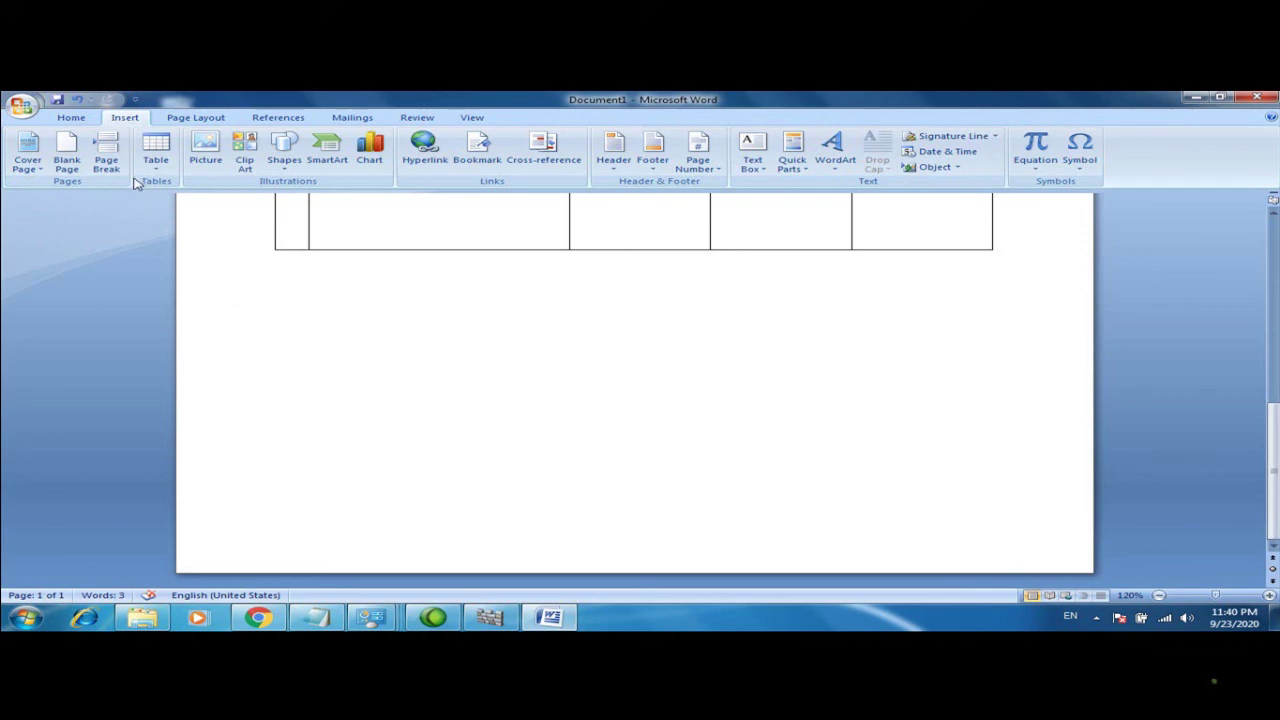
# Save as Eng Amiin to the Desktop with open and modify passwords set in General Options
pyautogui.click(22, 104)
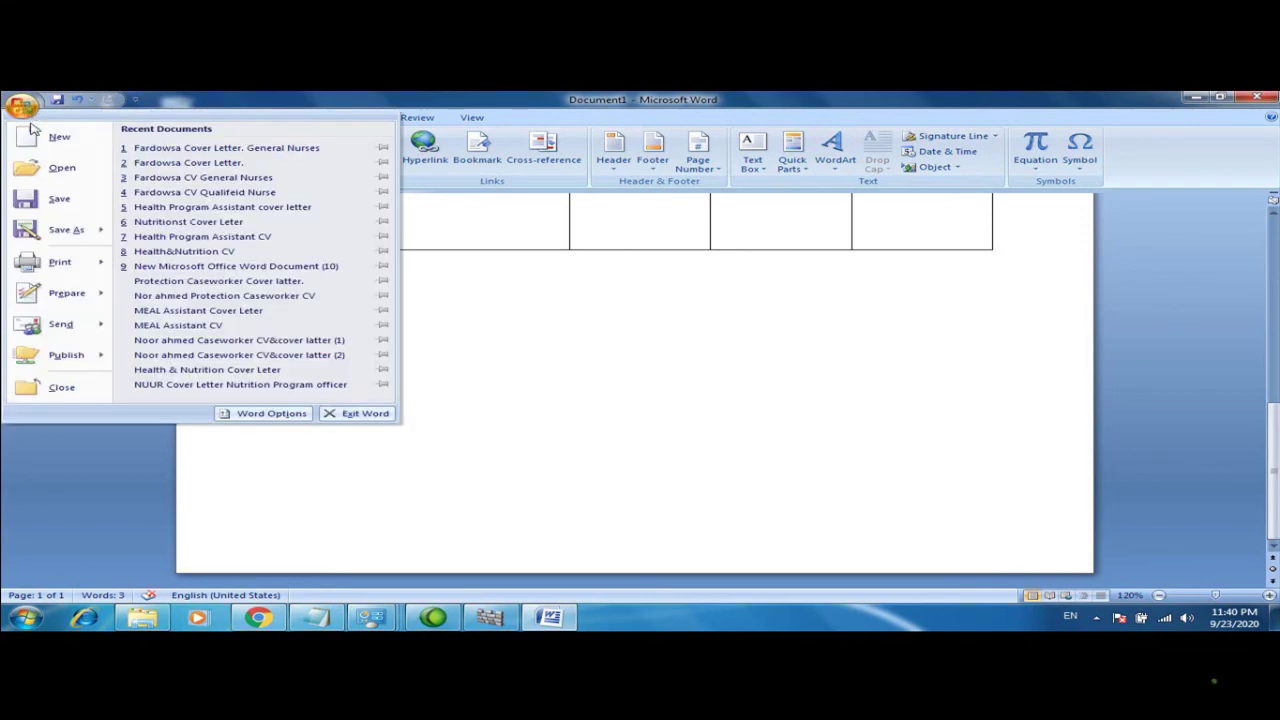
pyautogui.click(70, 229)
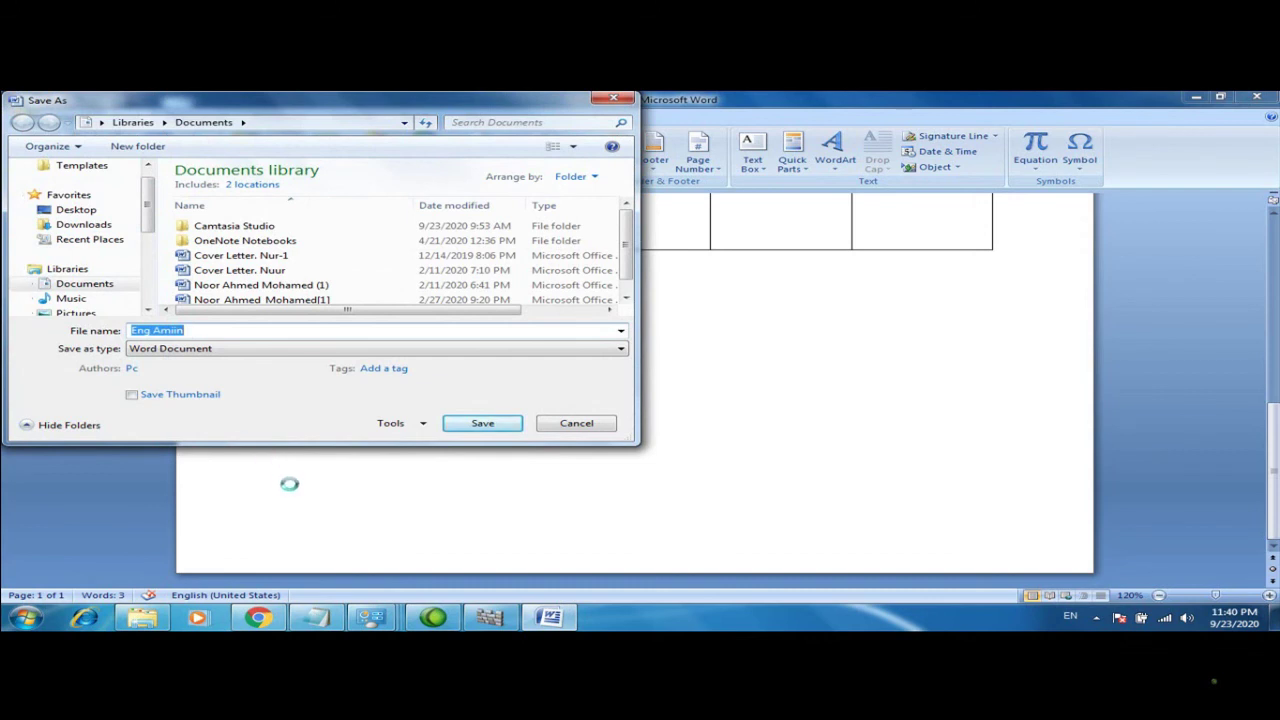
pyautogui.click(422, 427)
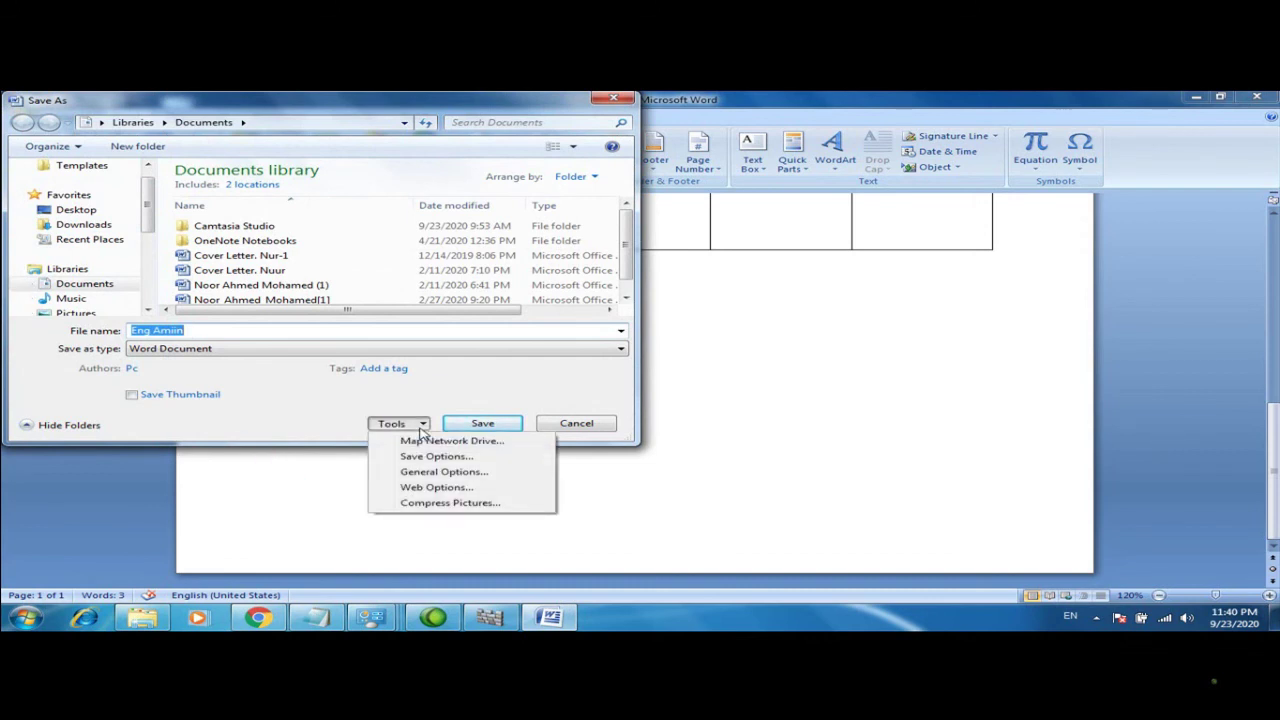
pyautogui.click(434, 474)
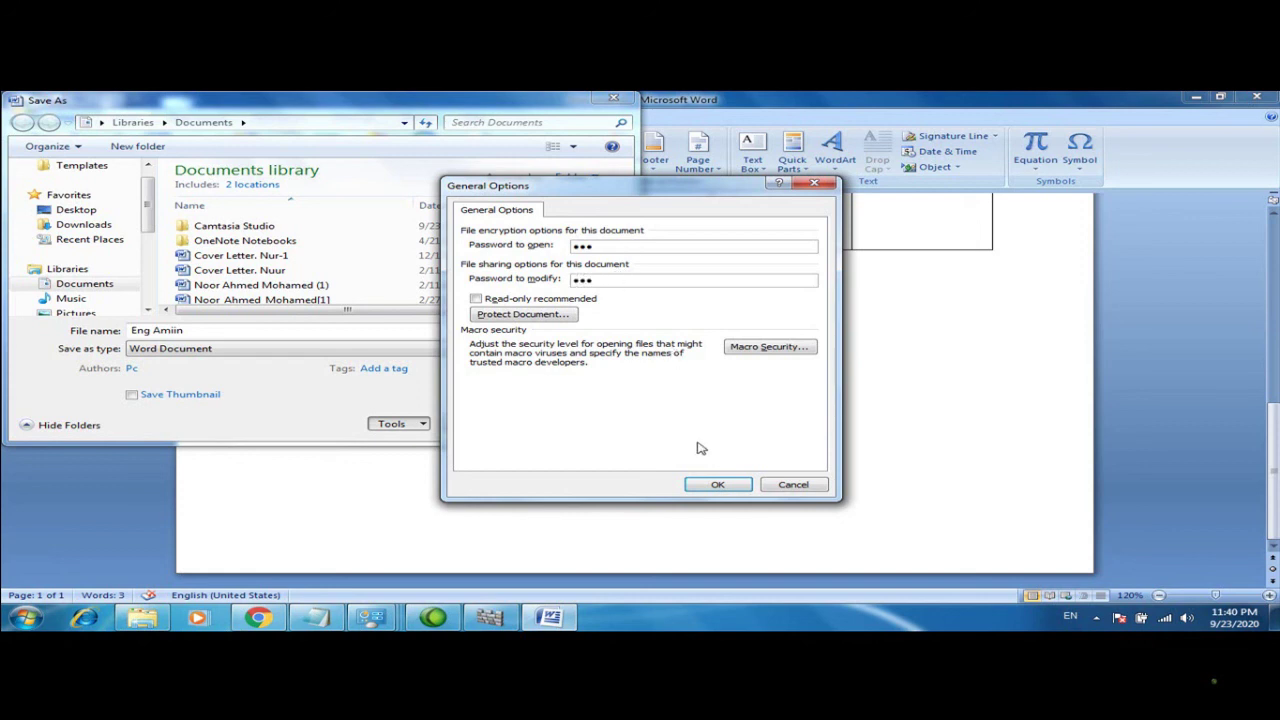
pyautogui.click(716, 488)
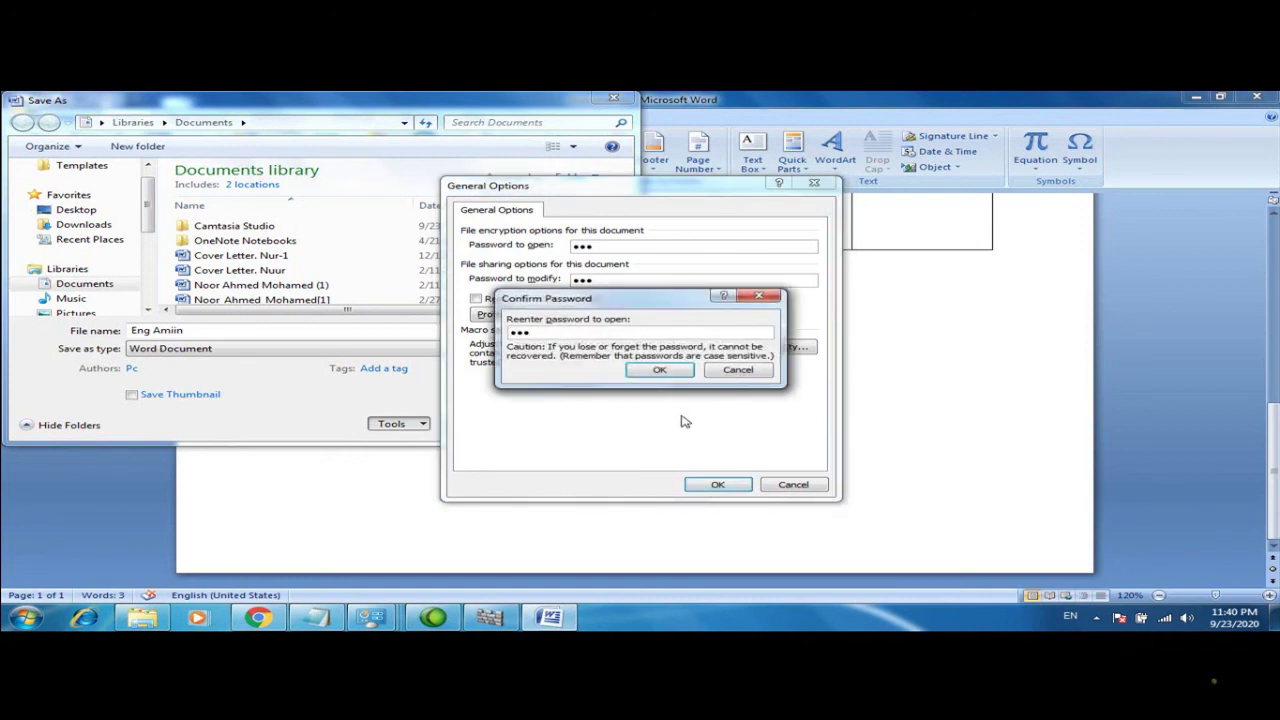
pyautogui.click(659, 370)
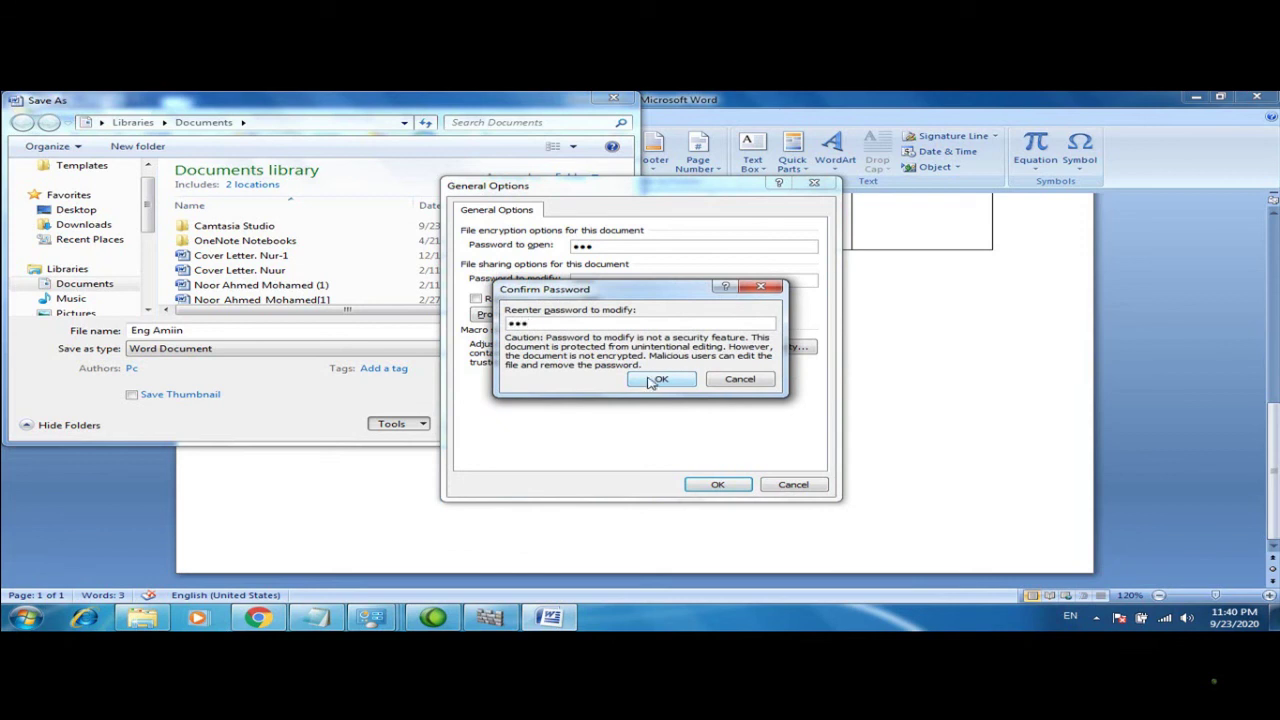
pyautogui.click(655, 381)
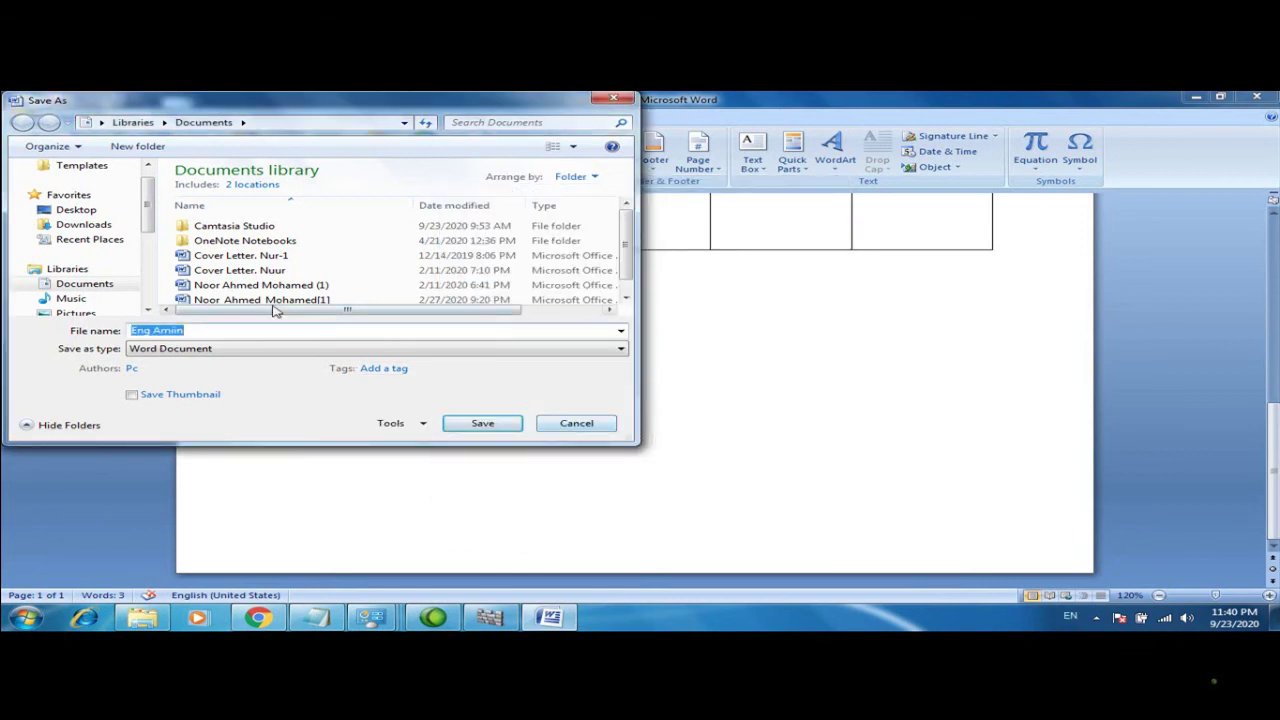
pyautogui.click(88, 210)
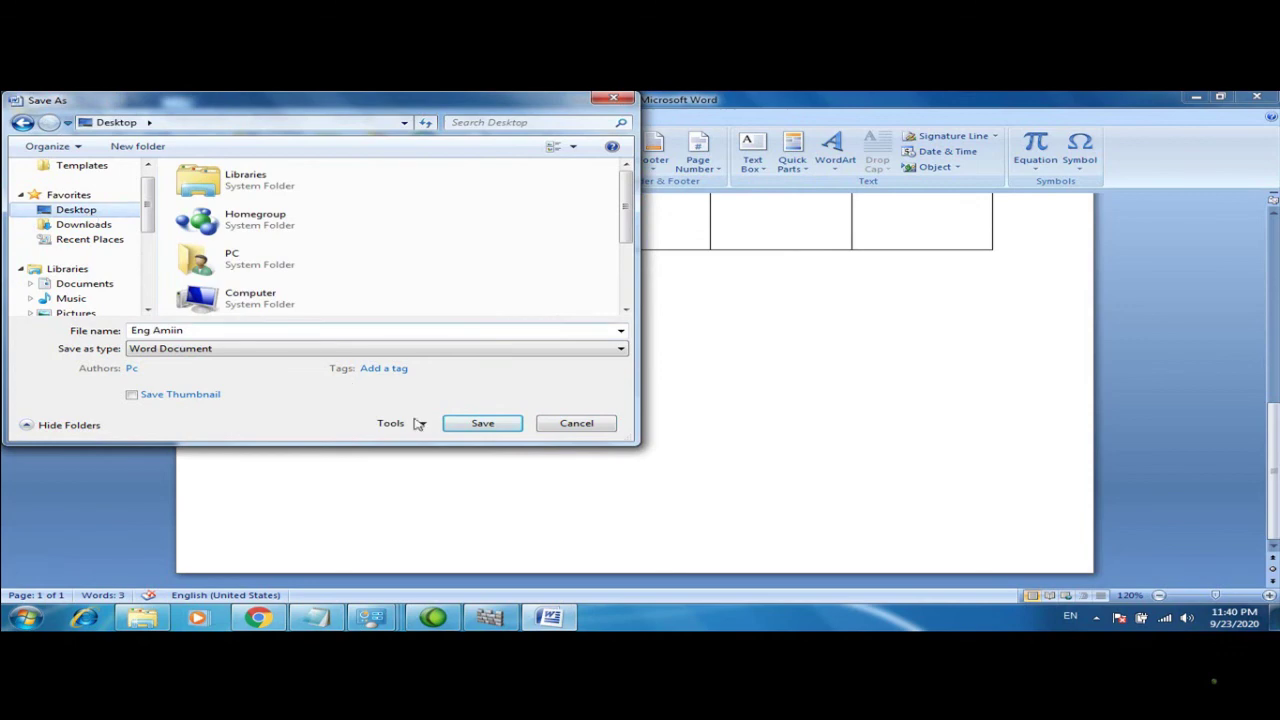
pyautogui.click(470, 423)
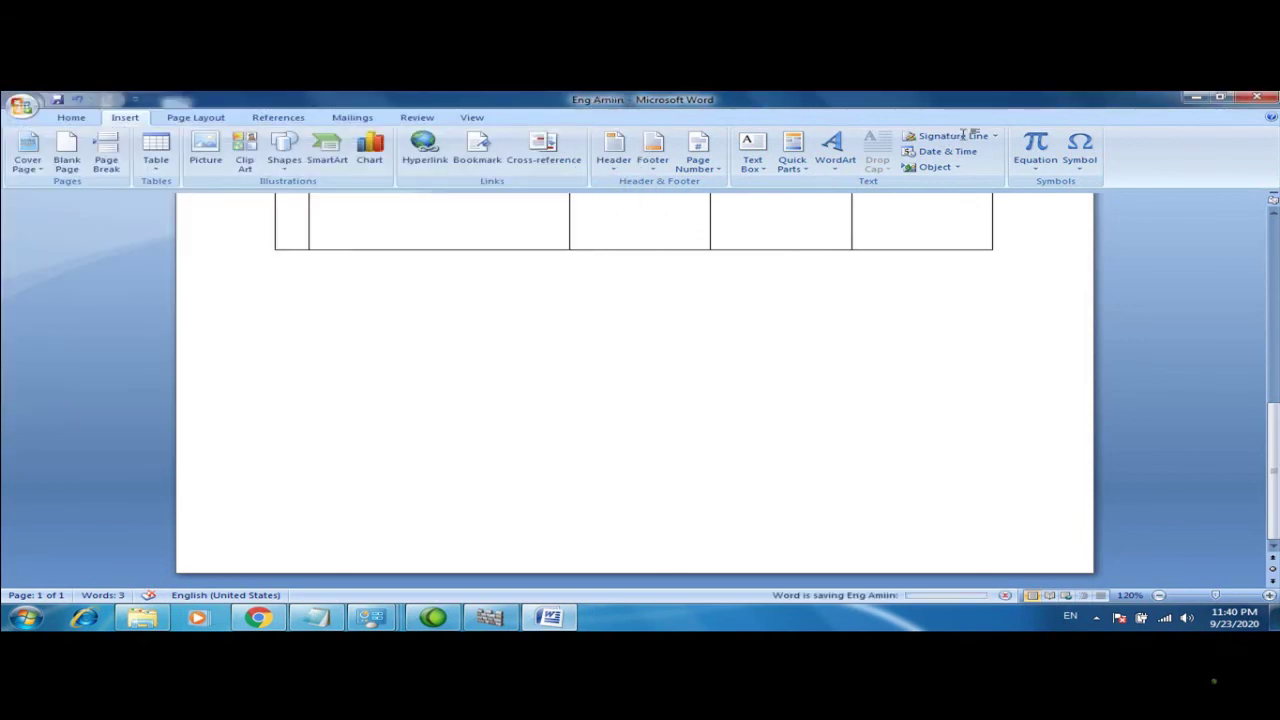
# Close the document, fail to reopen Eng Amiin with a wrong password, then quit Word
pyautogui.click(1258, 97)
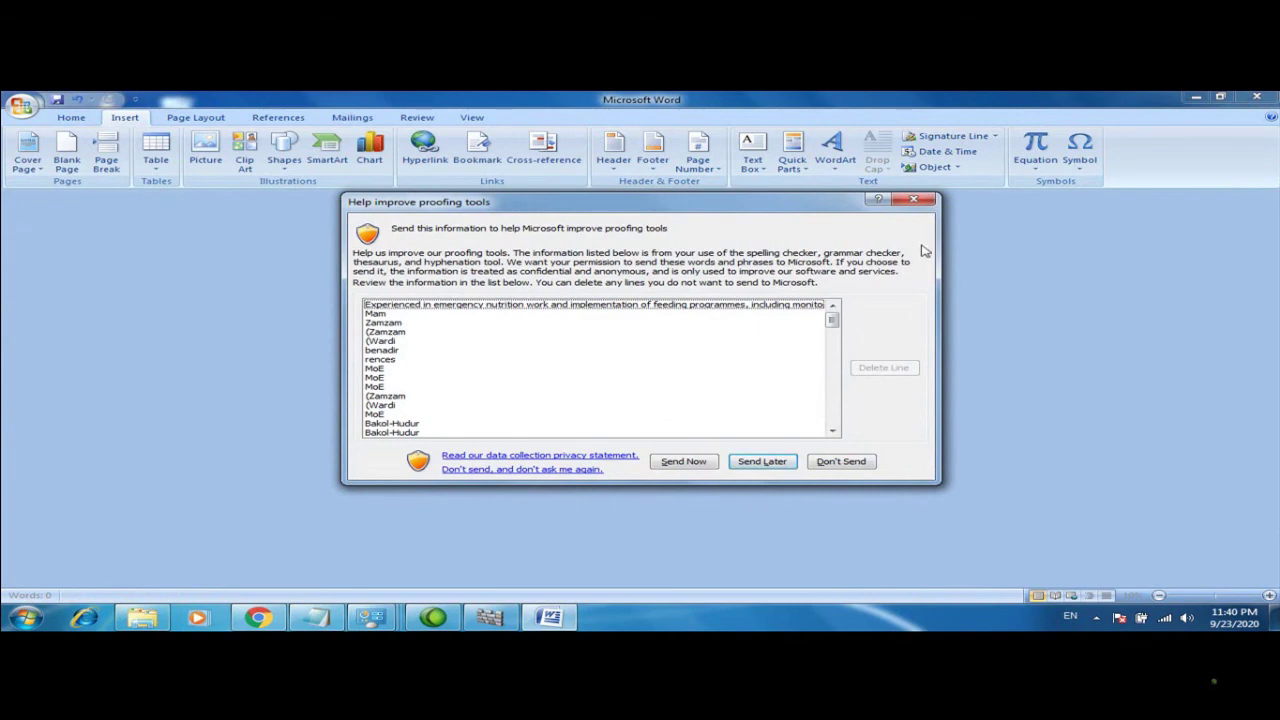
pyautogui.click(917, 202)
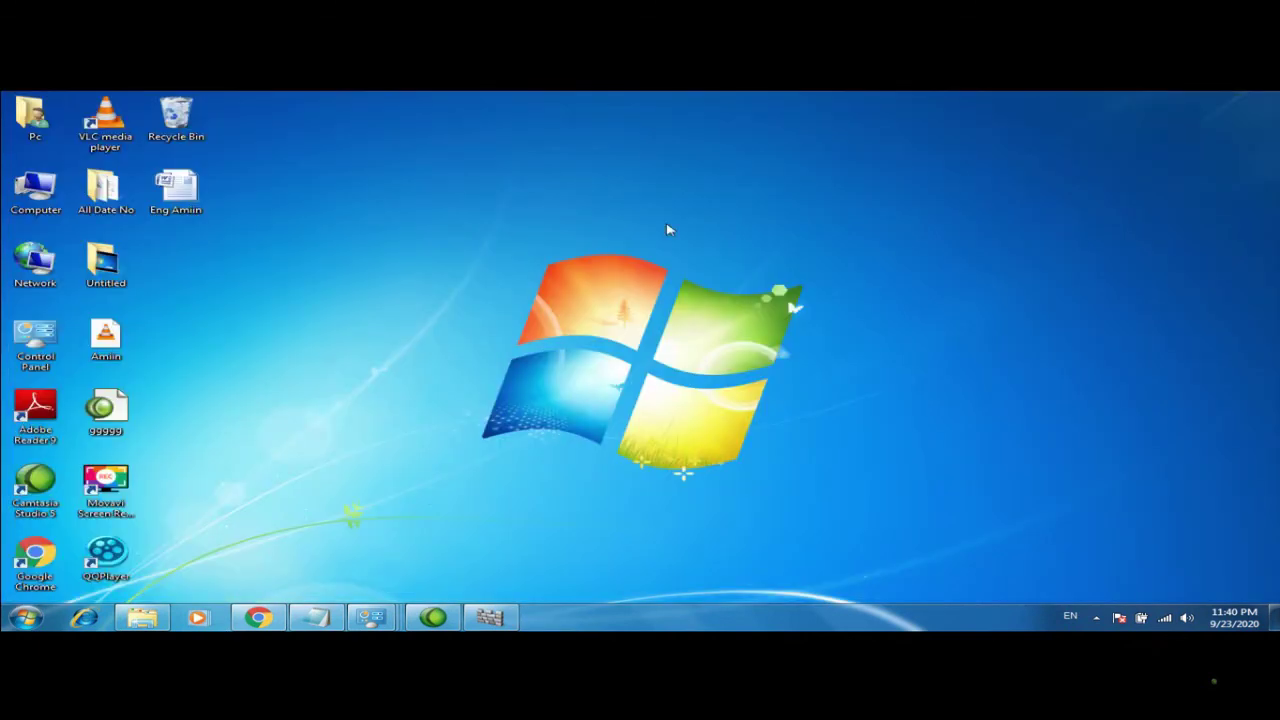
pyautogui.doubleClick(168, 200)
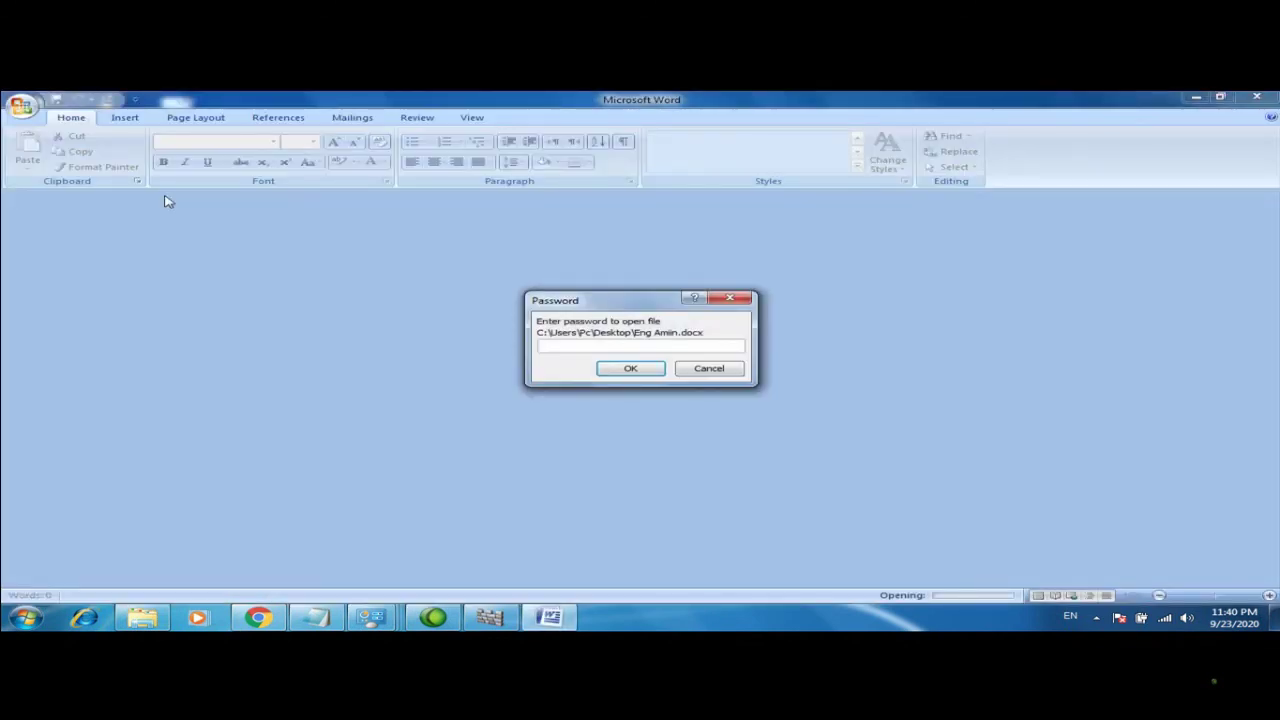
pyautogui.write('•••••')
pyautogui.click(631, 370)
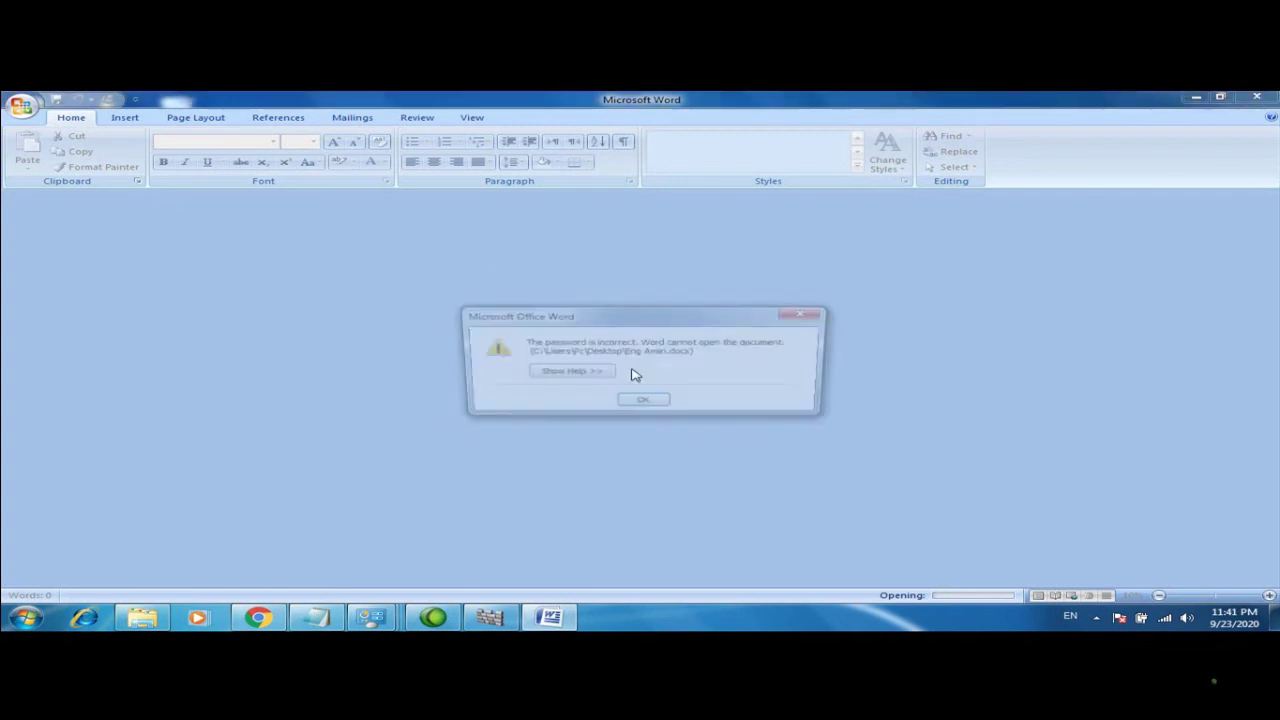
pyautogui.click(648, 401)
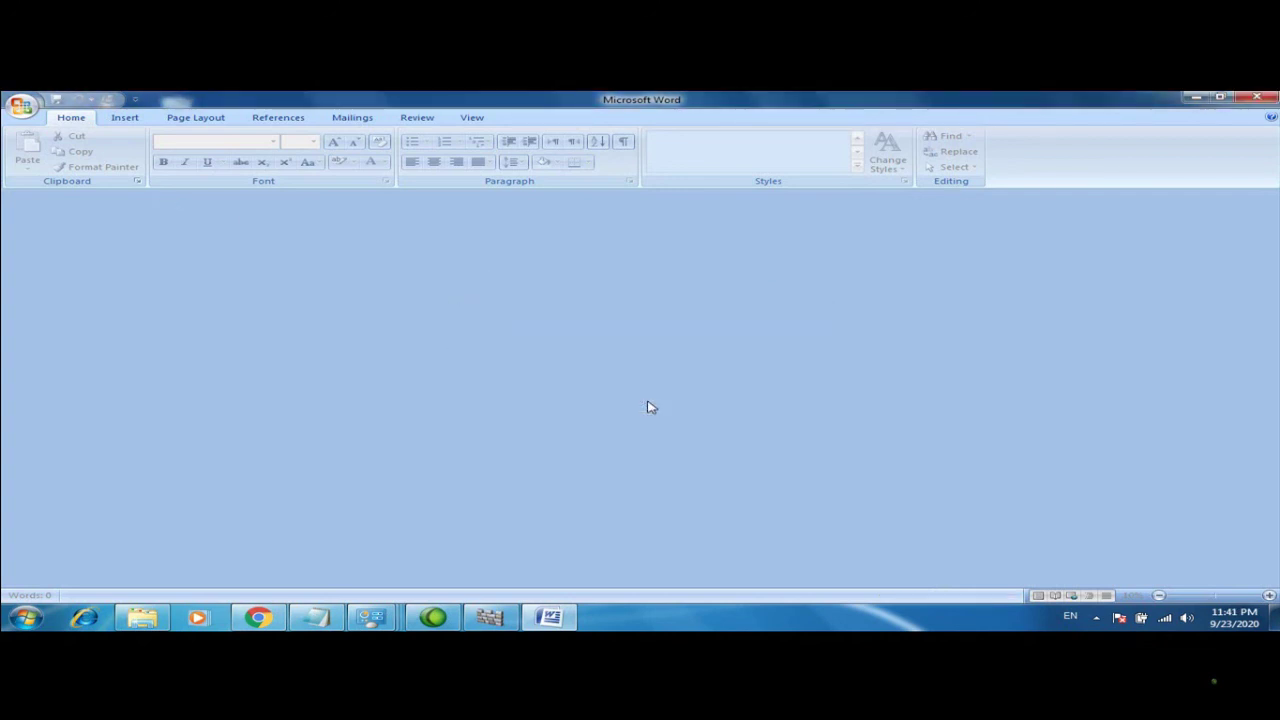
pyautogui.click(1254, 100)
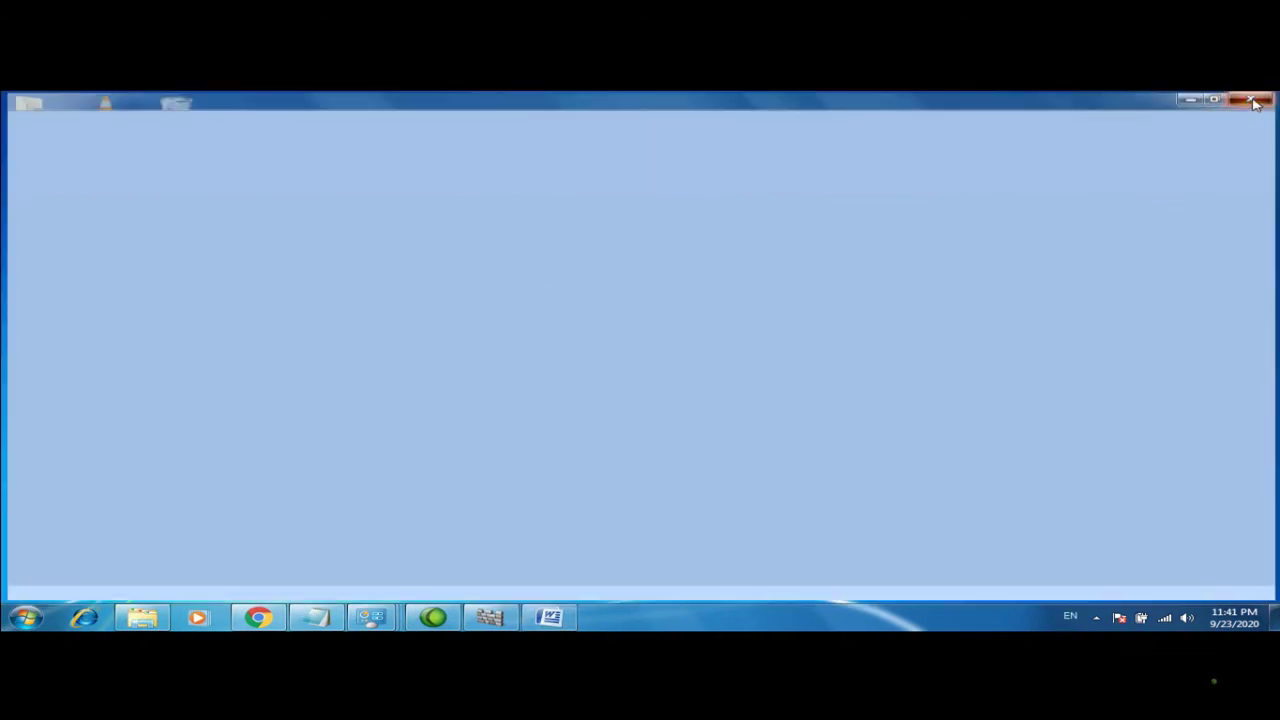
# Open Eng Amiin from the Desktop, entering its open password and then its modify password
pyautogui.doubleClick(178, 192)
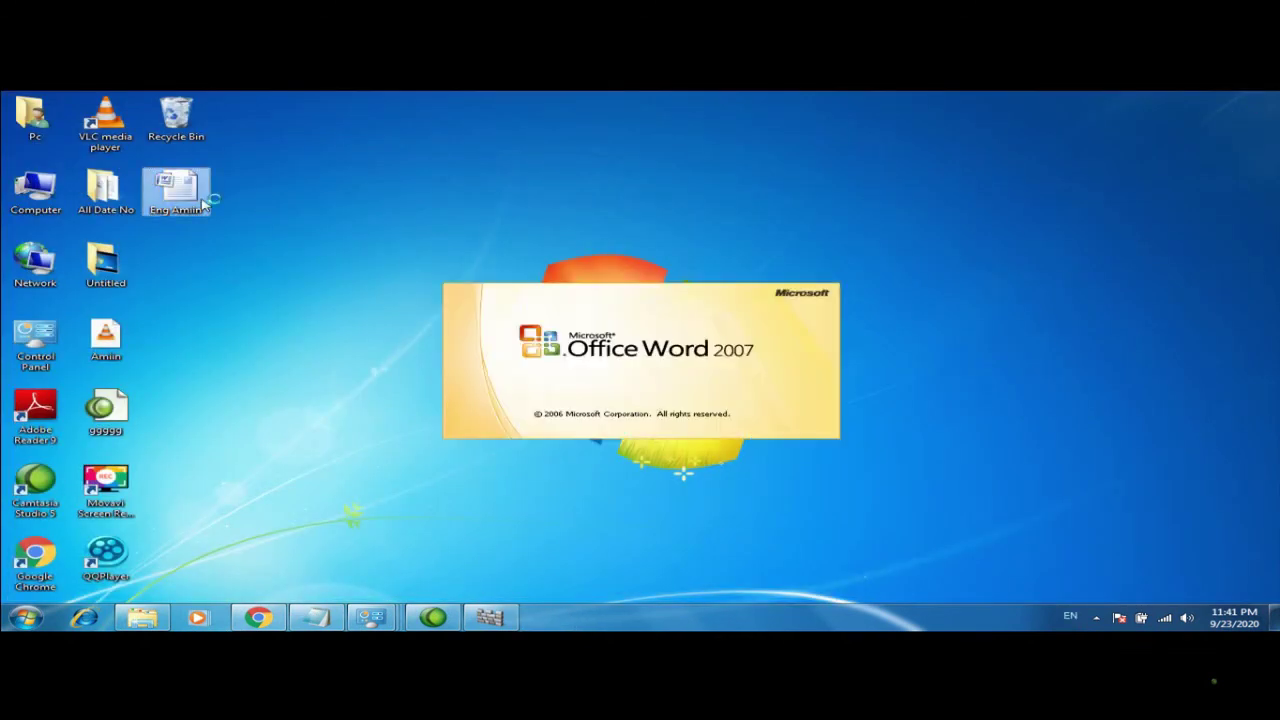
pyautogui.write('1')
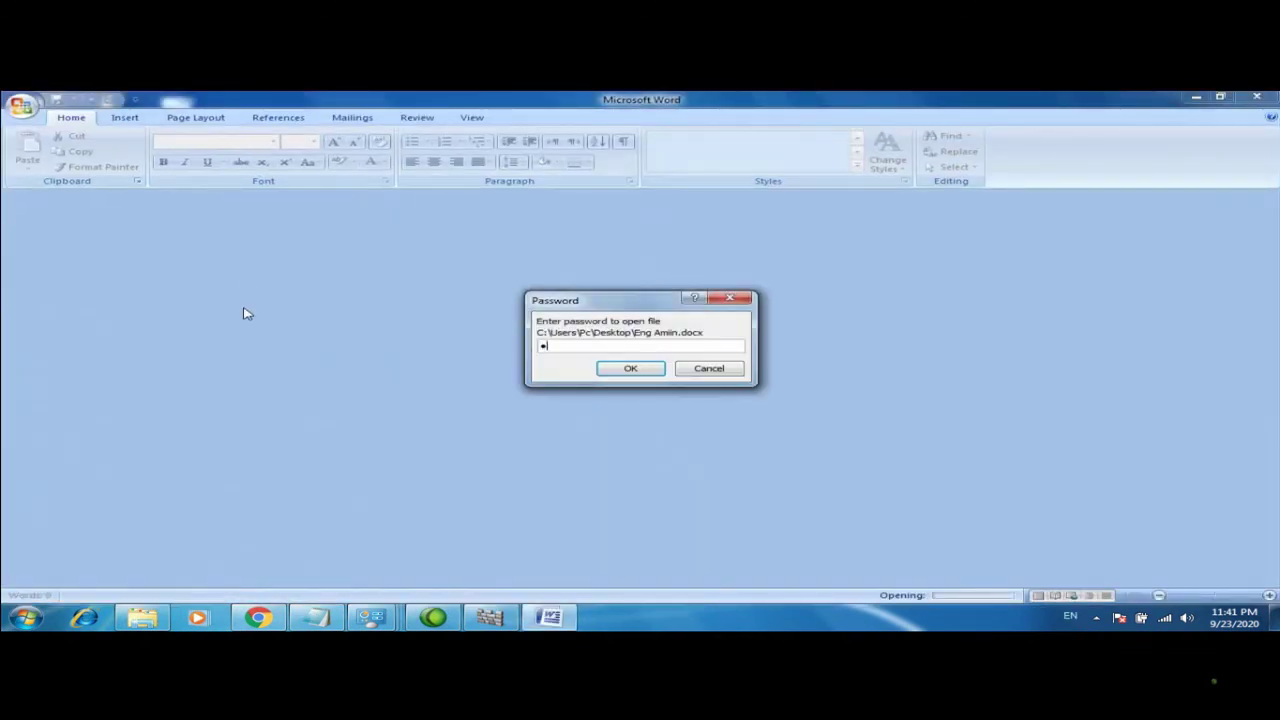
pyautogui.write('23')
pyautogui.click(627, 368)
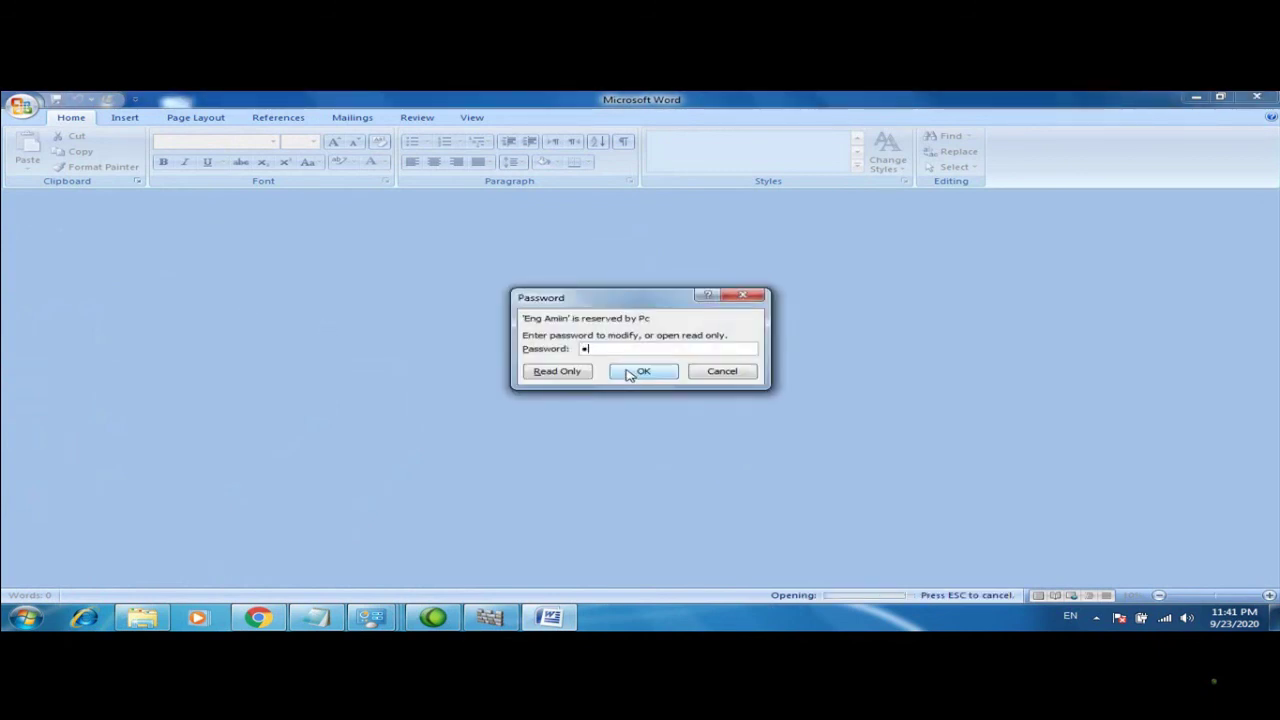
pyautogui.click(642, 371)
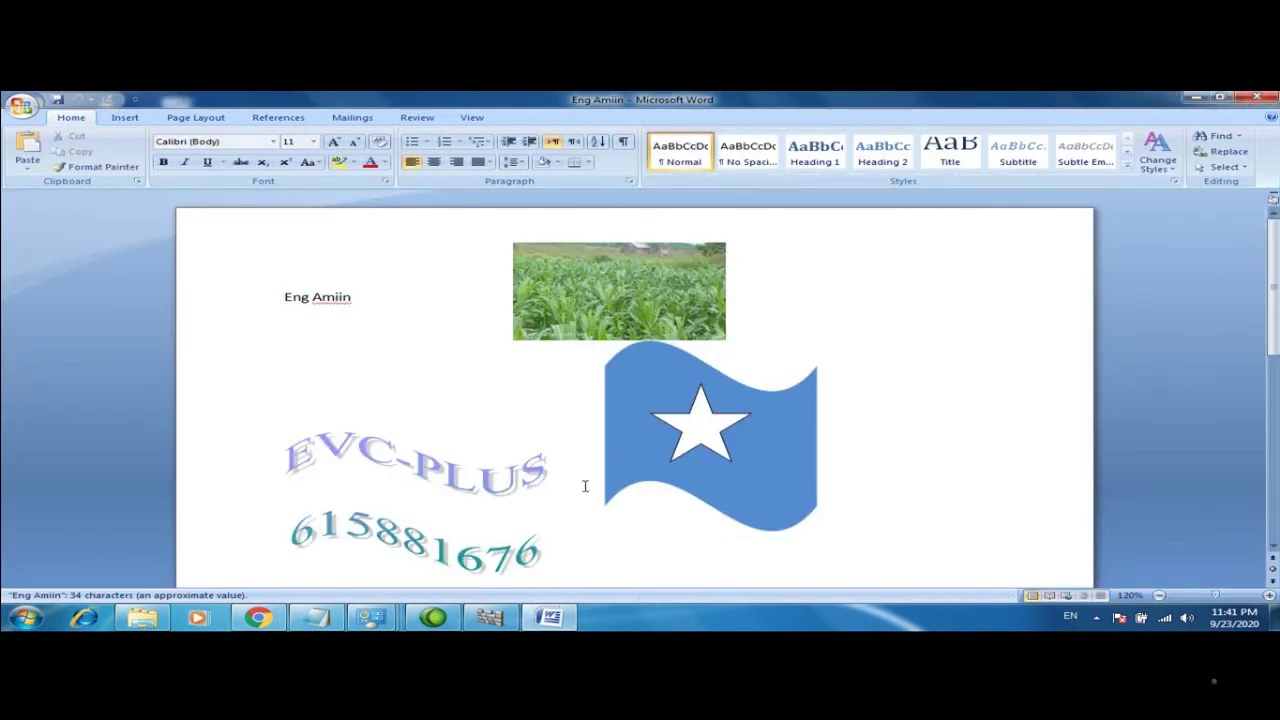
# In Save As General Options, clear both the password to open and the password to modify
pyautogui.click(22, 104)
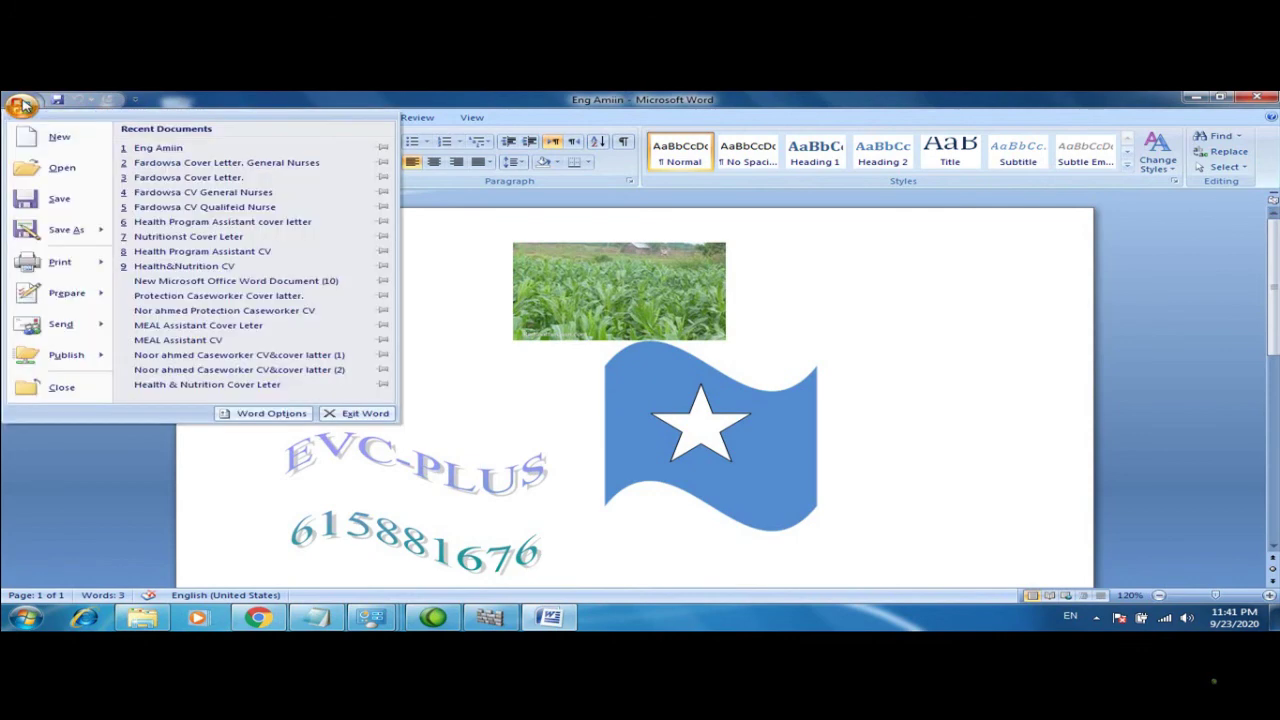
pyautogui.click(66, 229)
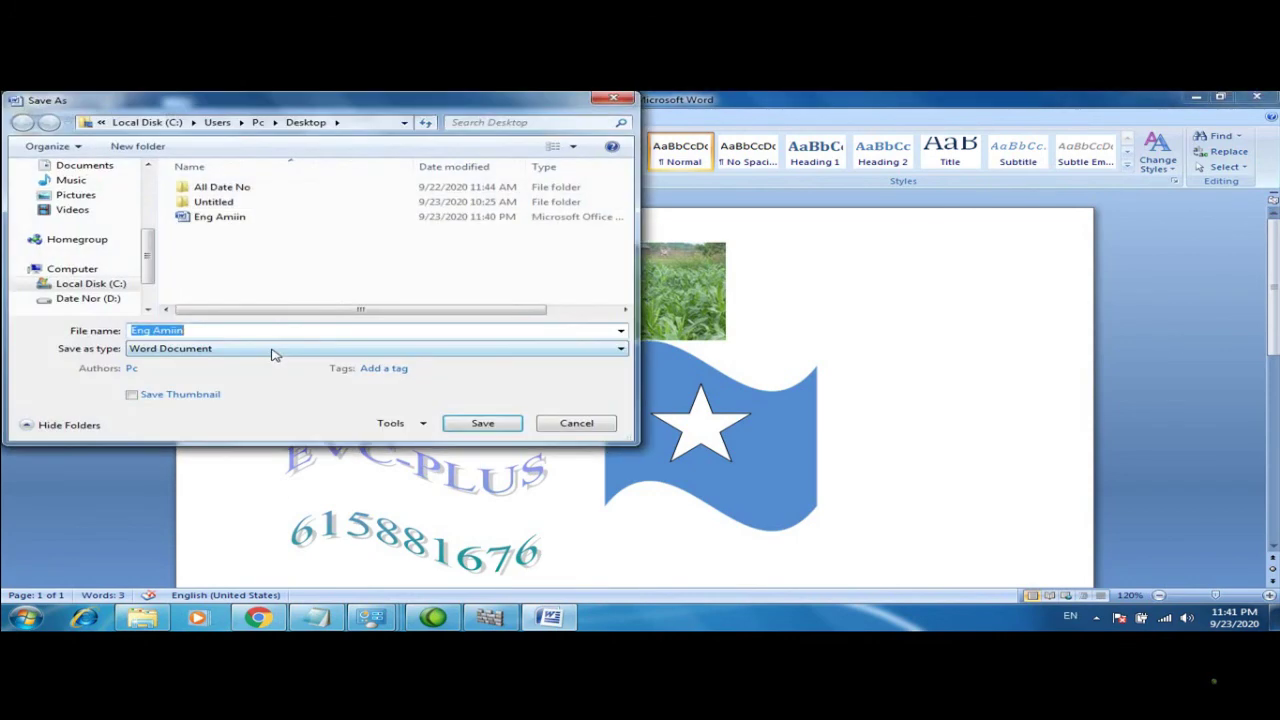
pyautogui.click(398, 423)
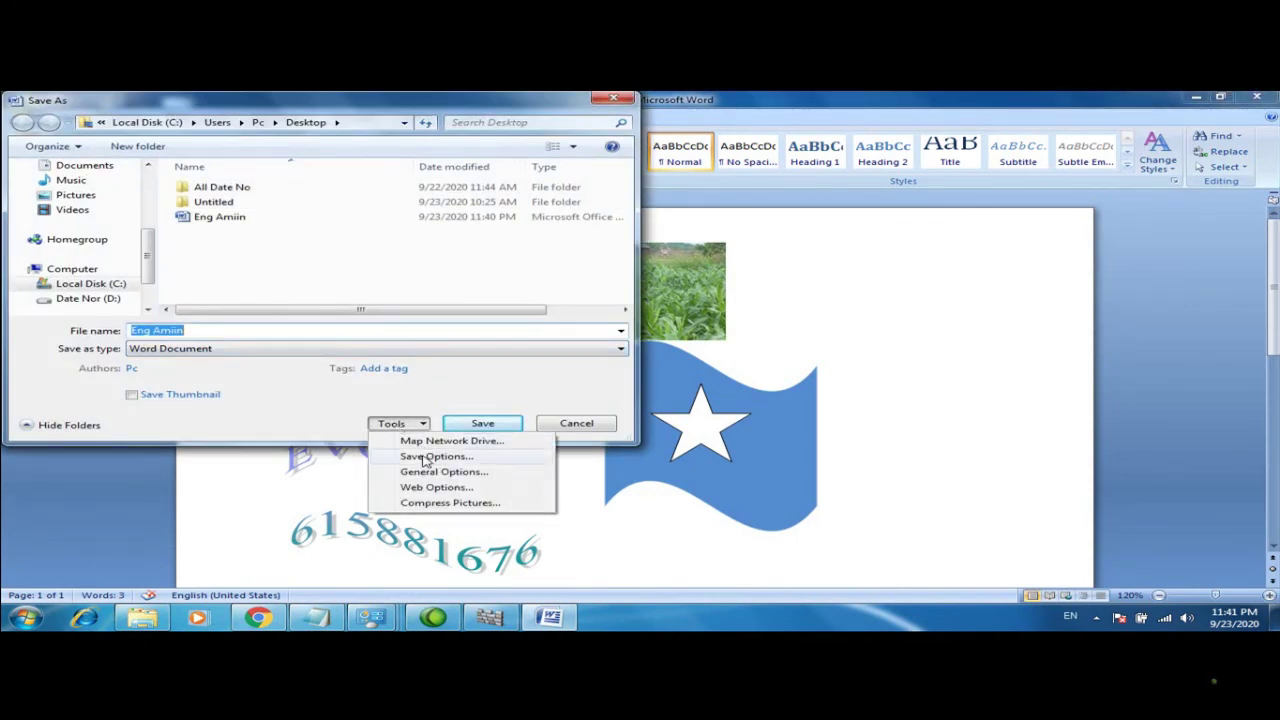
pyautogui.click(421, 472)
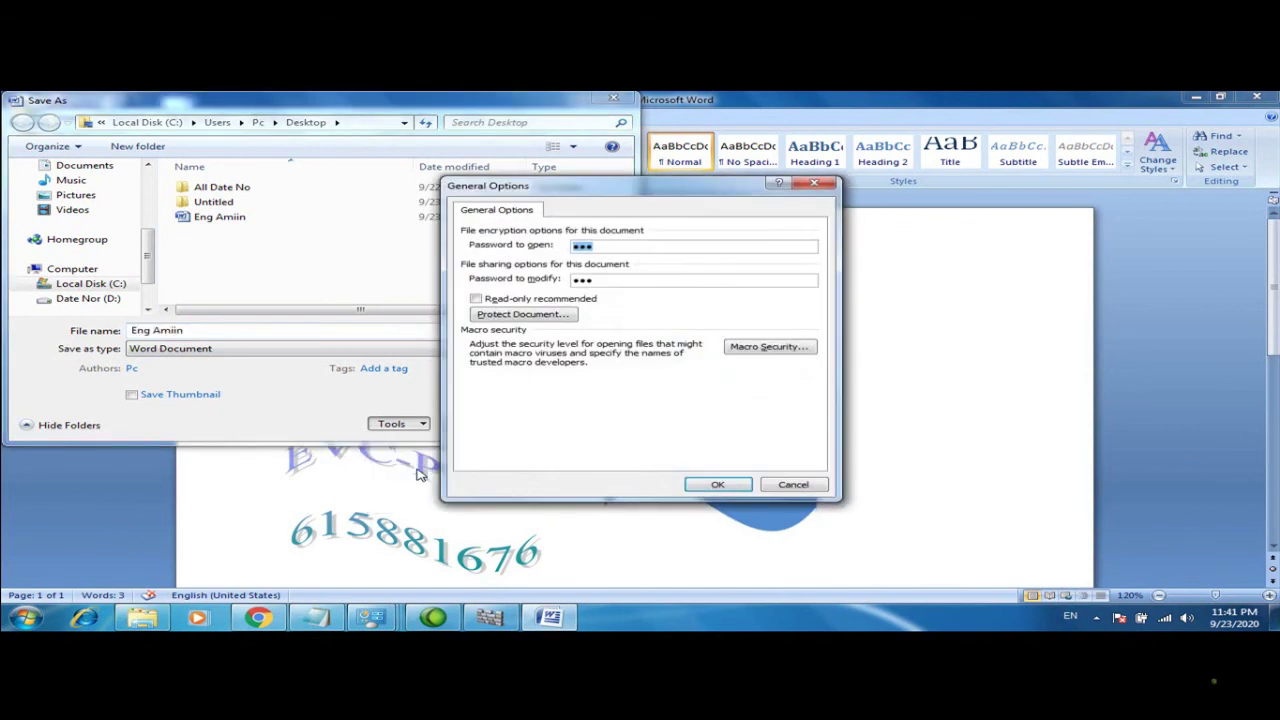
pyautogui.press('BackSpace')
pyautogui.doubleClick(601, 283)
pyautogui.press('BackSpace')
pyautogui.click(718, 484)
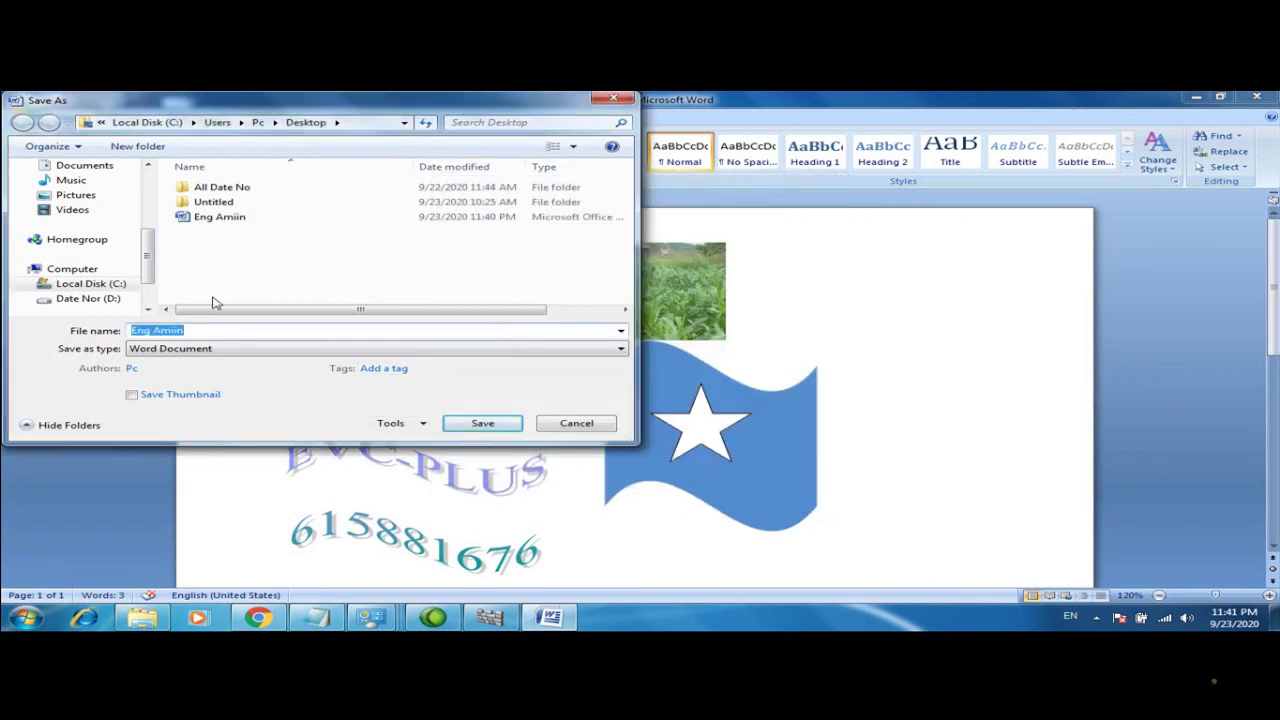
# Save Eng Amiin to the Desktop without passwords
pyautogui.moveTo(148, 265); pyautogui.dragTo(148, 205)
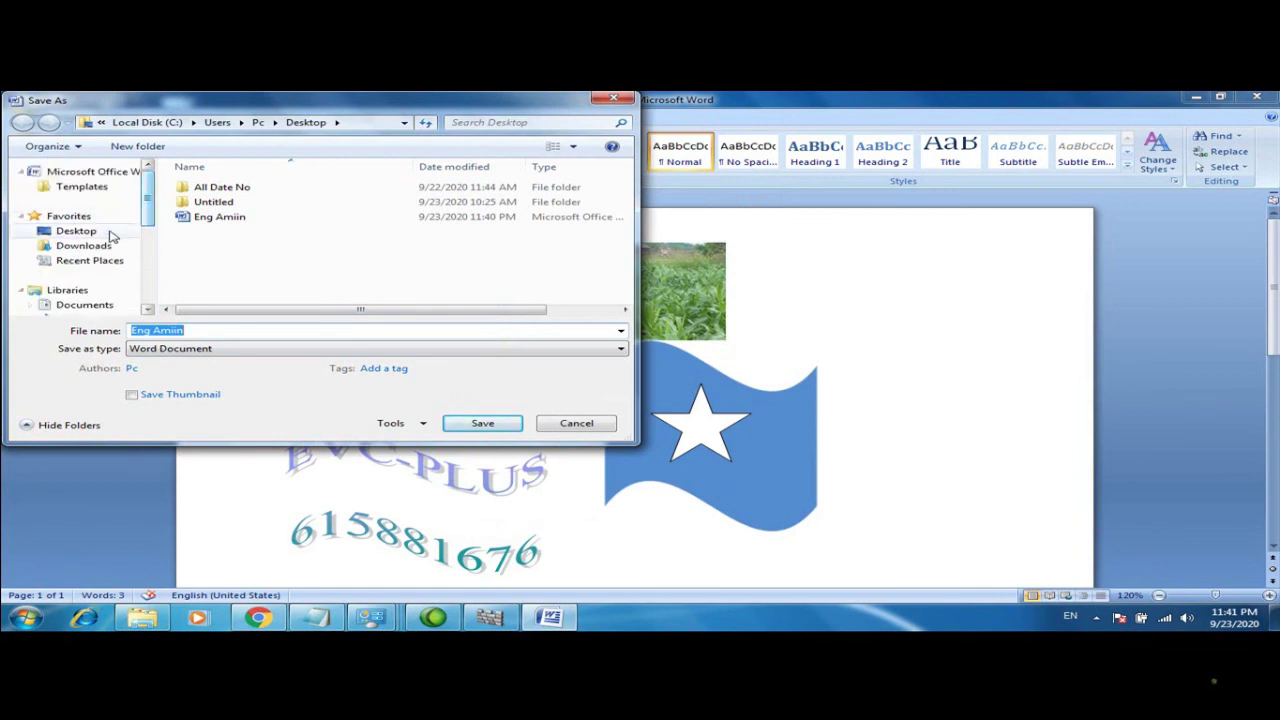
pyautogui.click(76, 231)
pyautogui.click(488, 423)
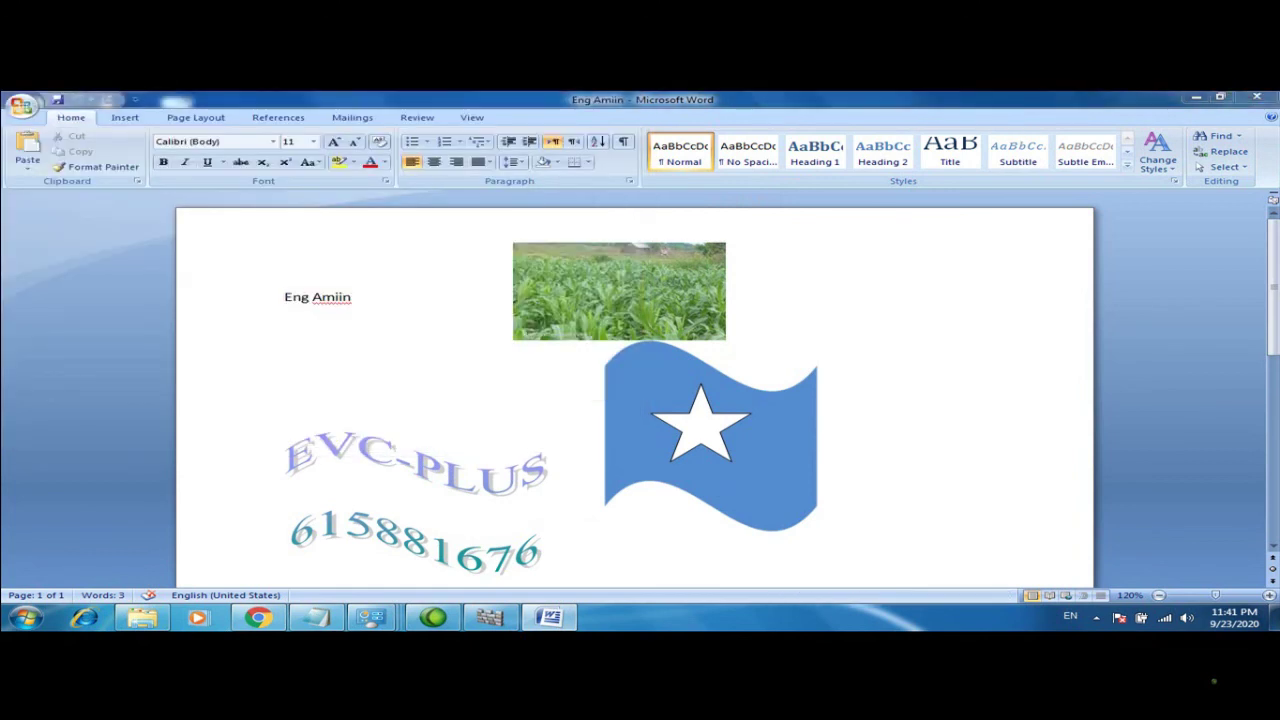
# Close Word, reopen Eng Amiin from the Desktop without a password prompt, then close Word again
pyautogui.hotkey('alt', 'F4')
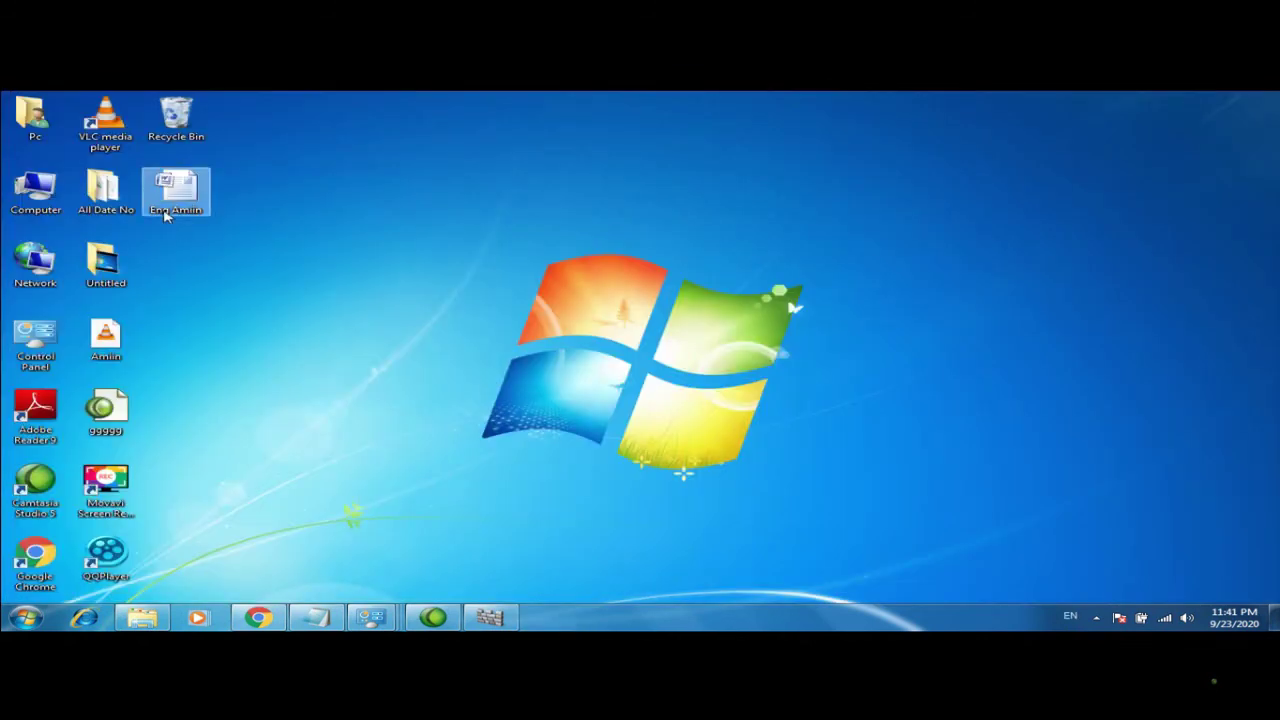
pyautogui.doubleClick(168, 212)
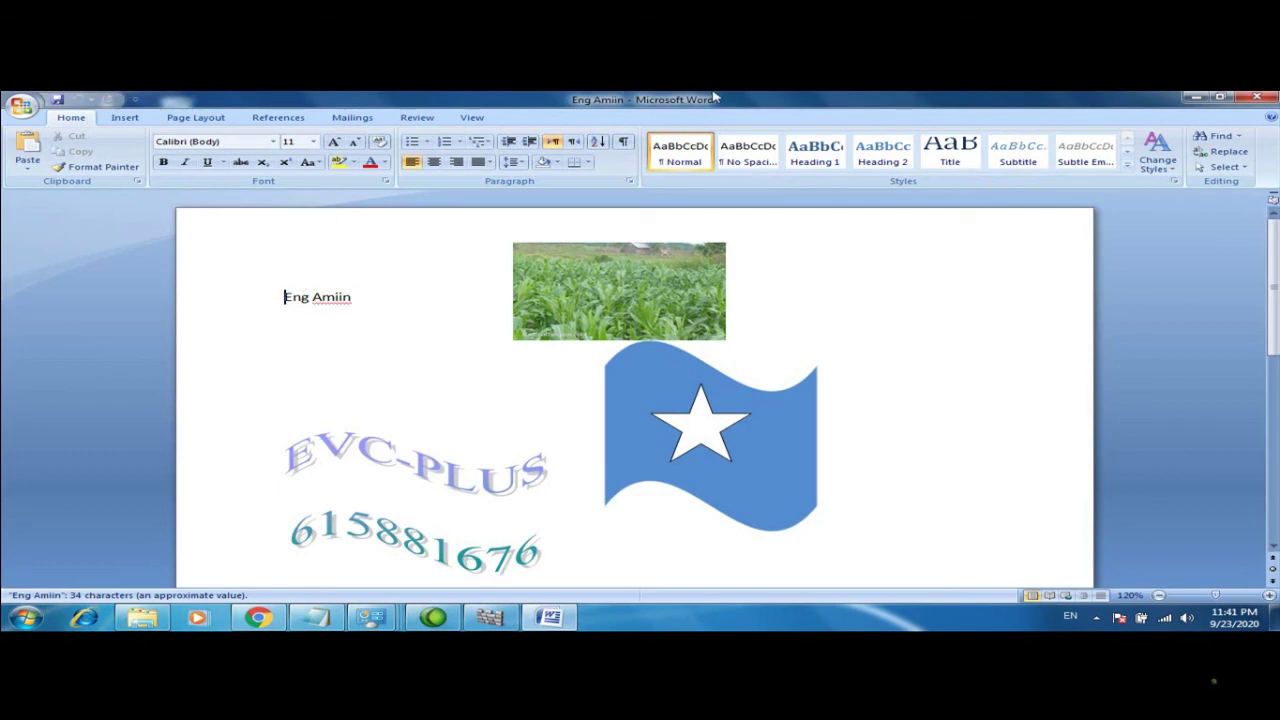
pyautogui.click(1262, 97)
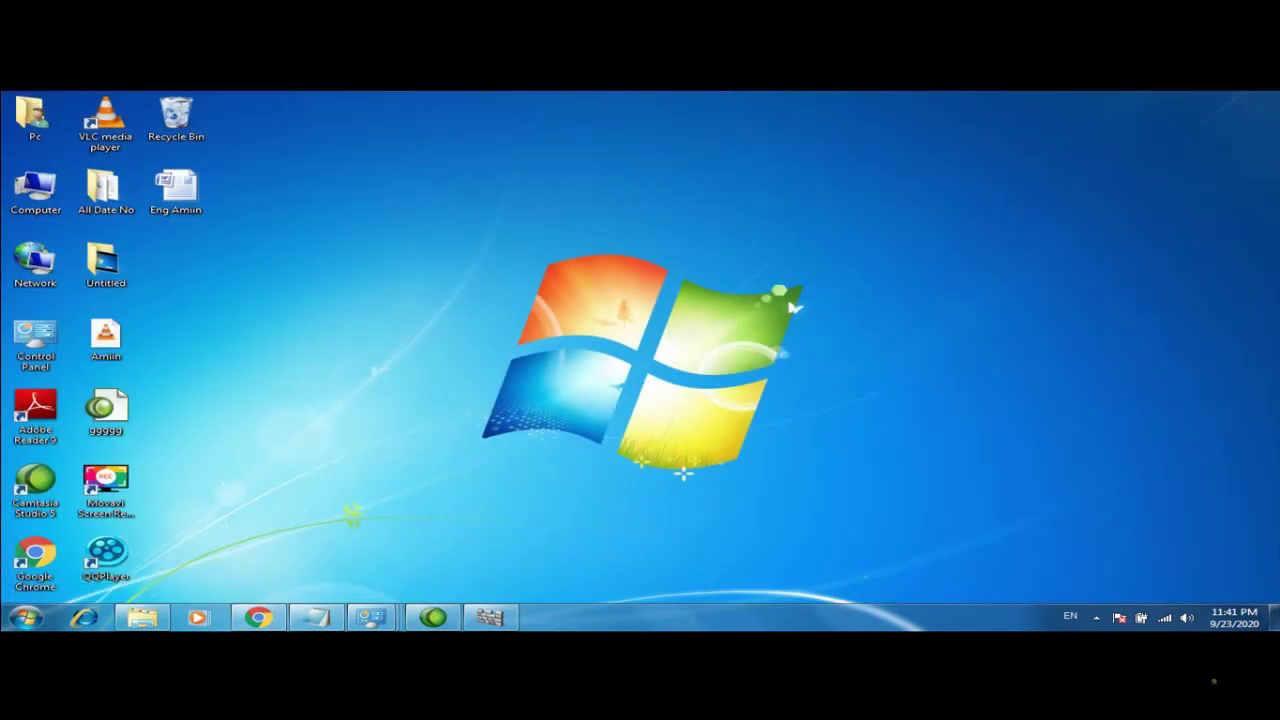
pyautogui.click(25, 617)
# Launch Microsoft Office Excel 2007 from All Programs > Microsoft Office
pyautogui.click(66, 557)
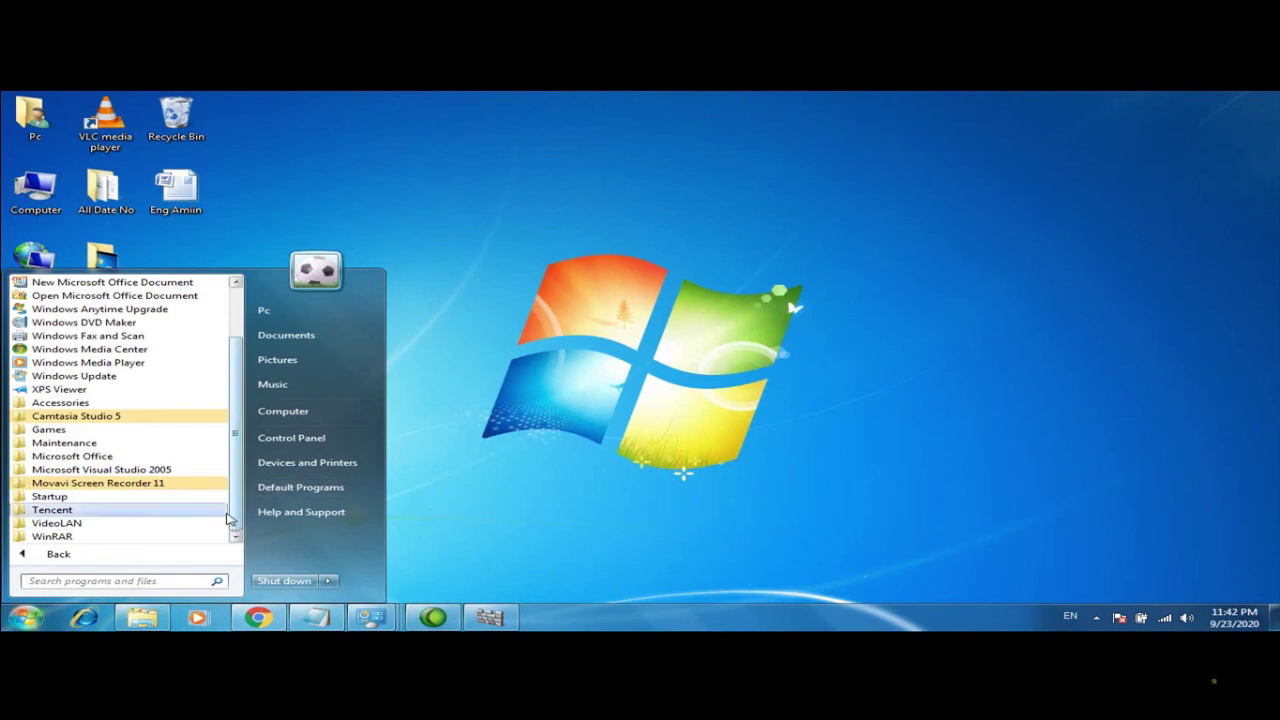
pyautogui.click(116, 457)
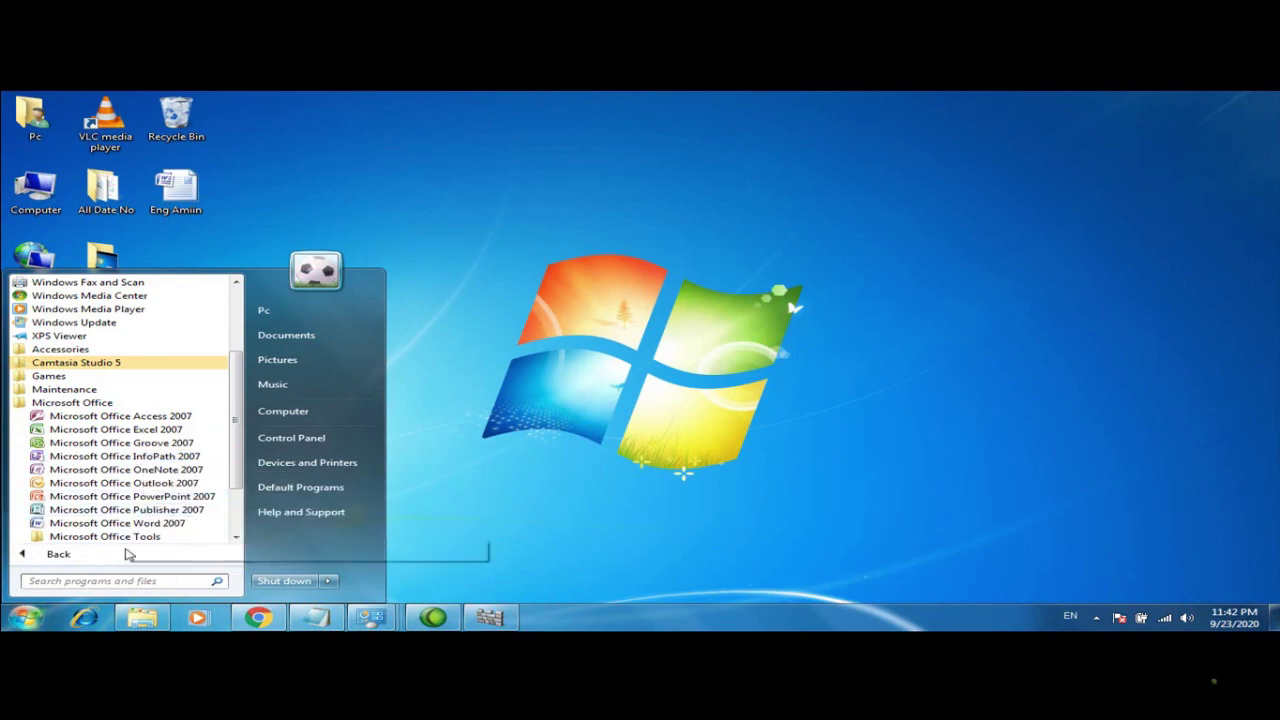
pyautogui.click(128, 430)
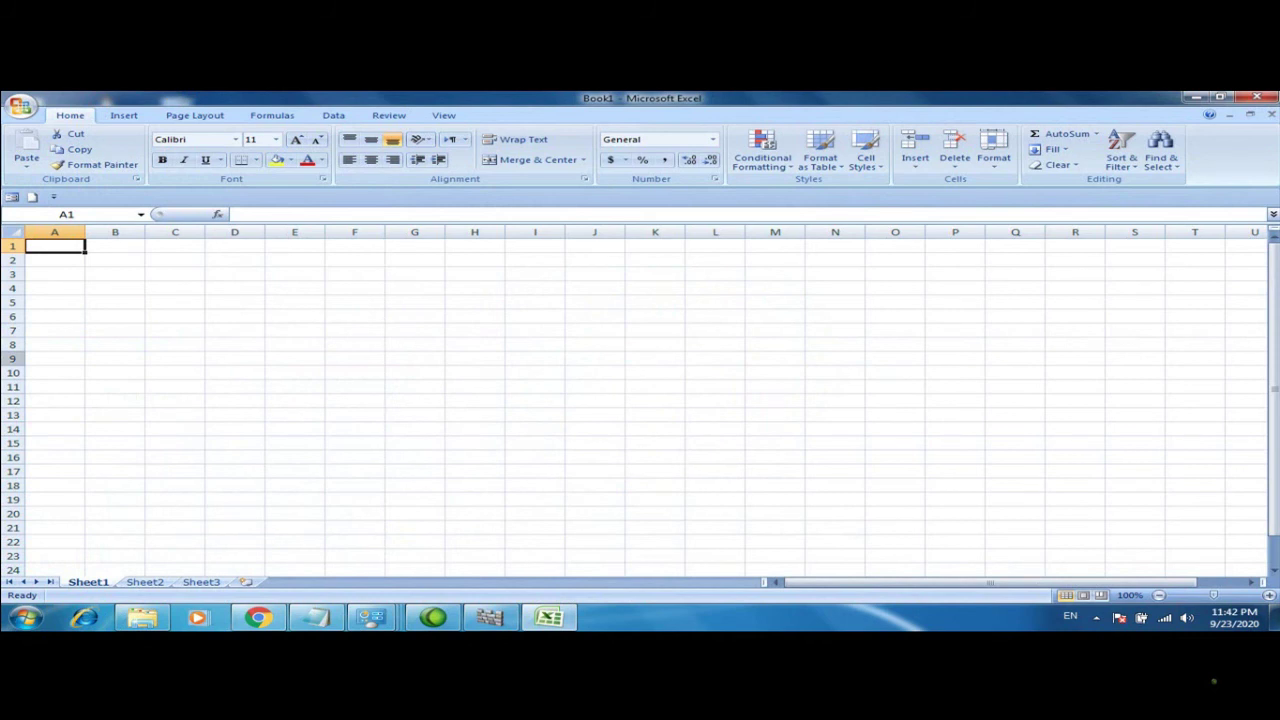
pyautogui.click(10, 246)
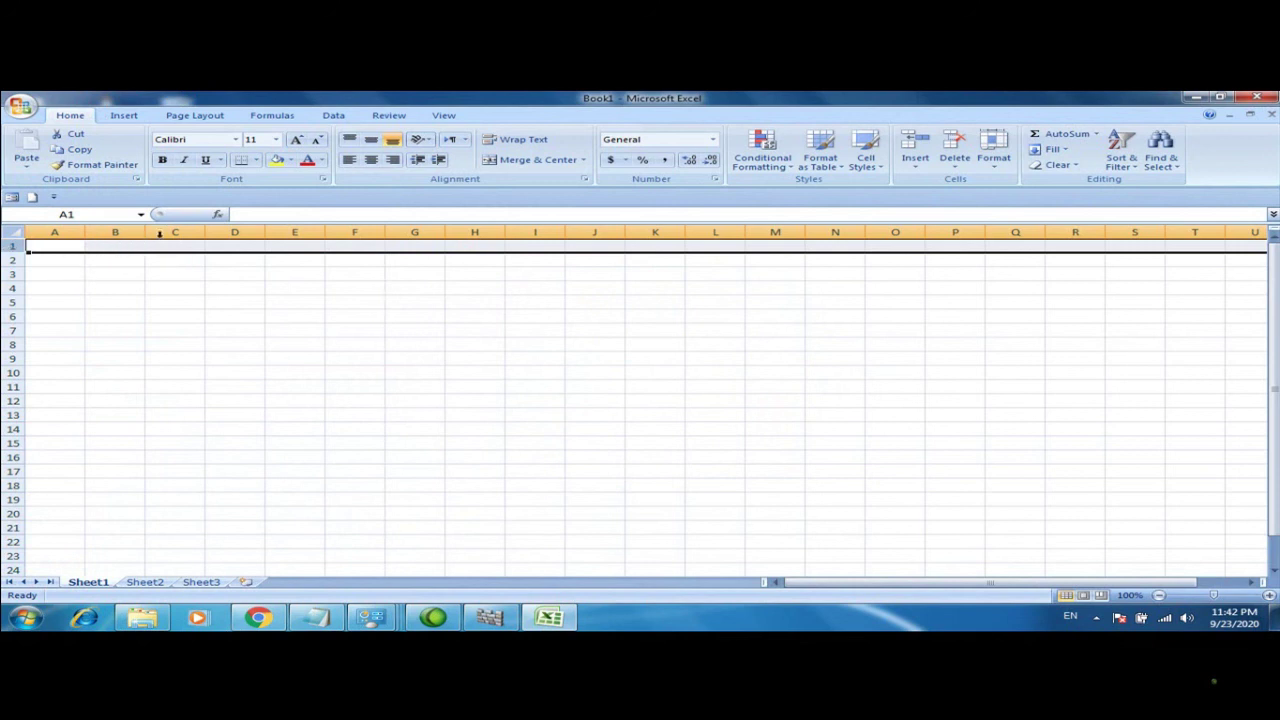
pyautogui.click(506, 143)
pyautogui.click(516, 161)
pyautogui.click(300, 331)
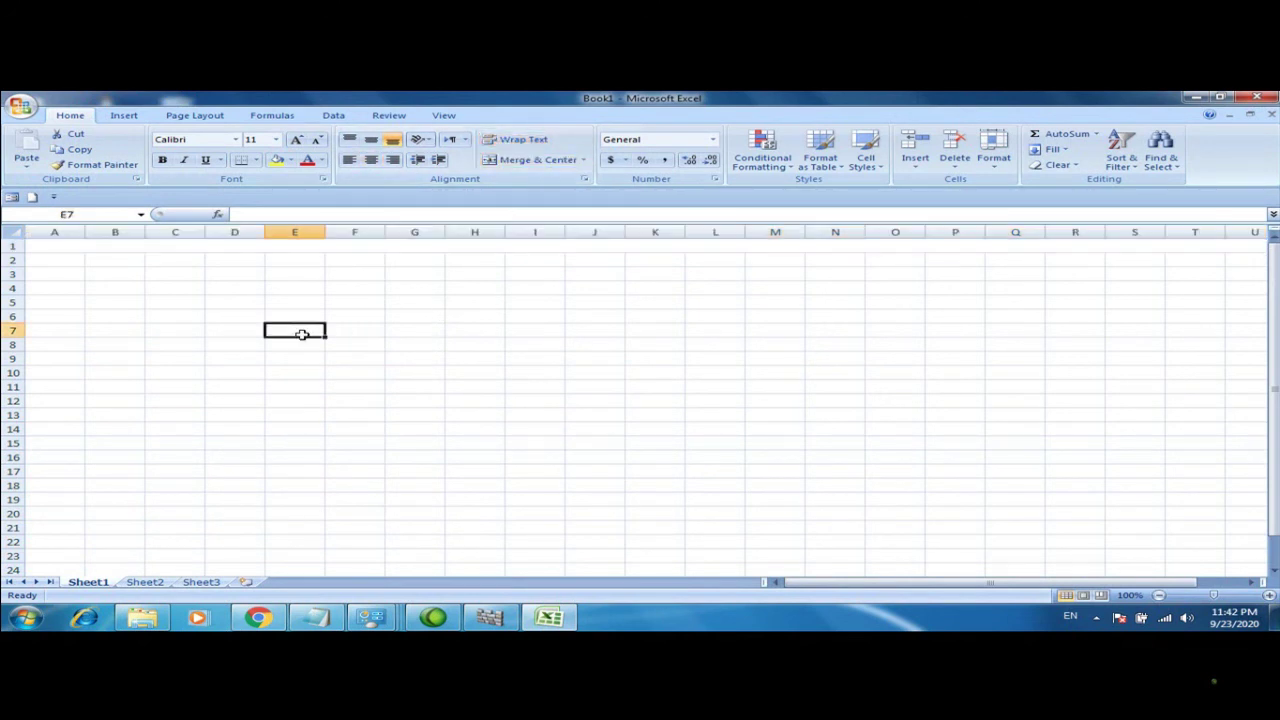
pyautogui.click(13, 253)
pyautogui.moveTo(13, 253); pyautogui.dragTo(4, 310)
pyautogui.doubleClick(107, 281)
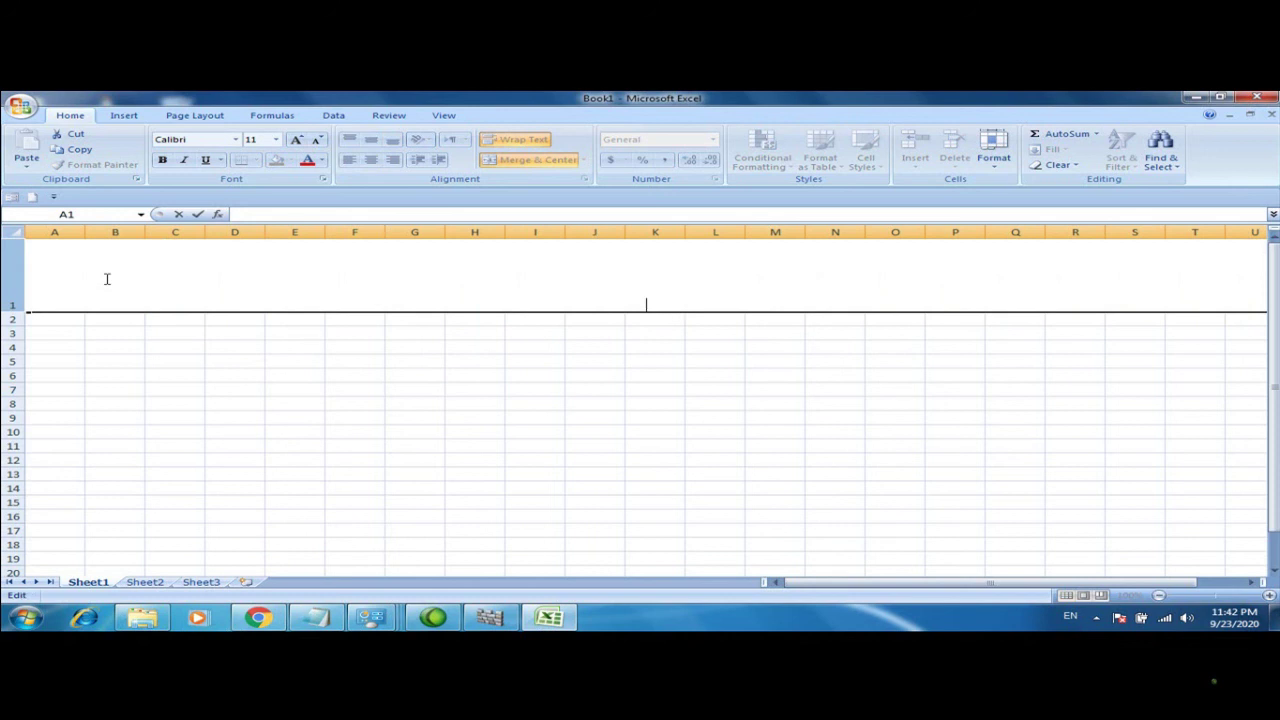
pyautogui.write('nnnnnnnnnnnnnn')
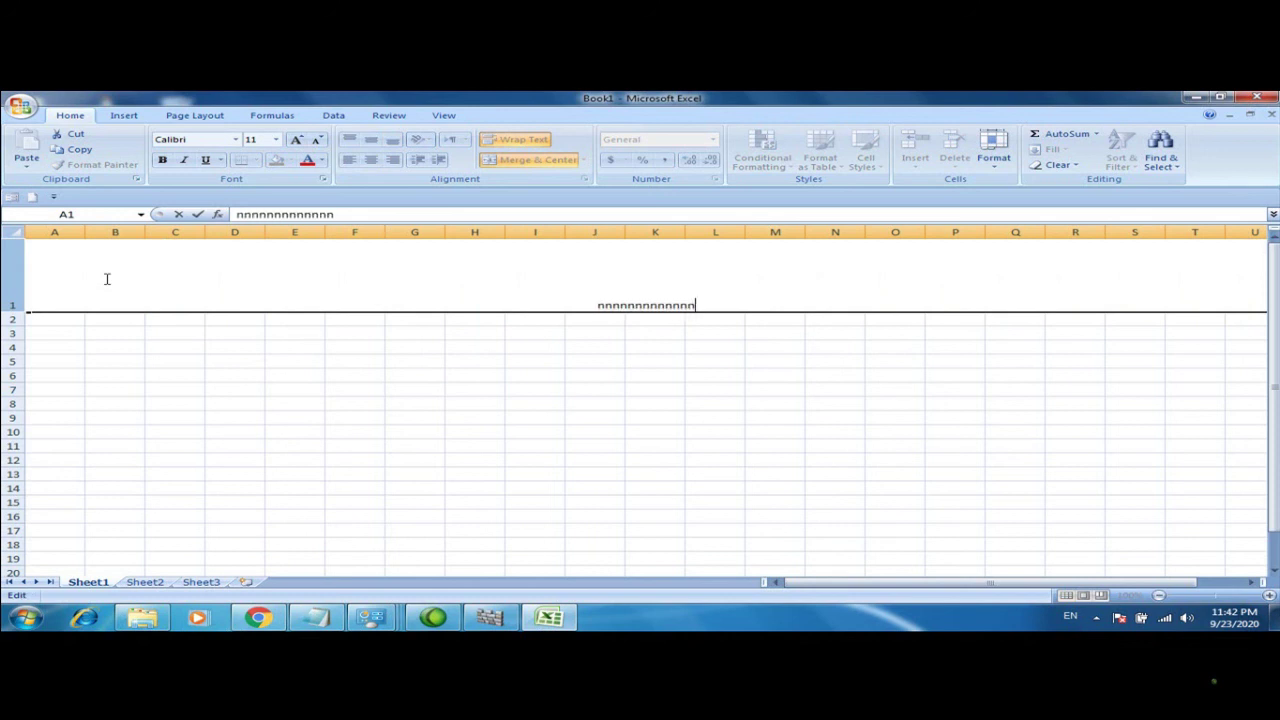
pyautogui.write('nnnnn')
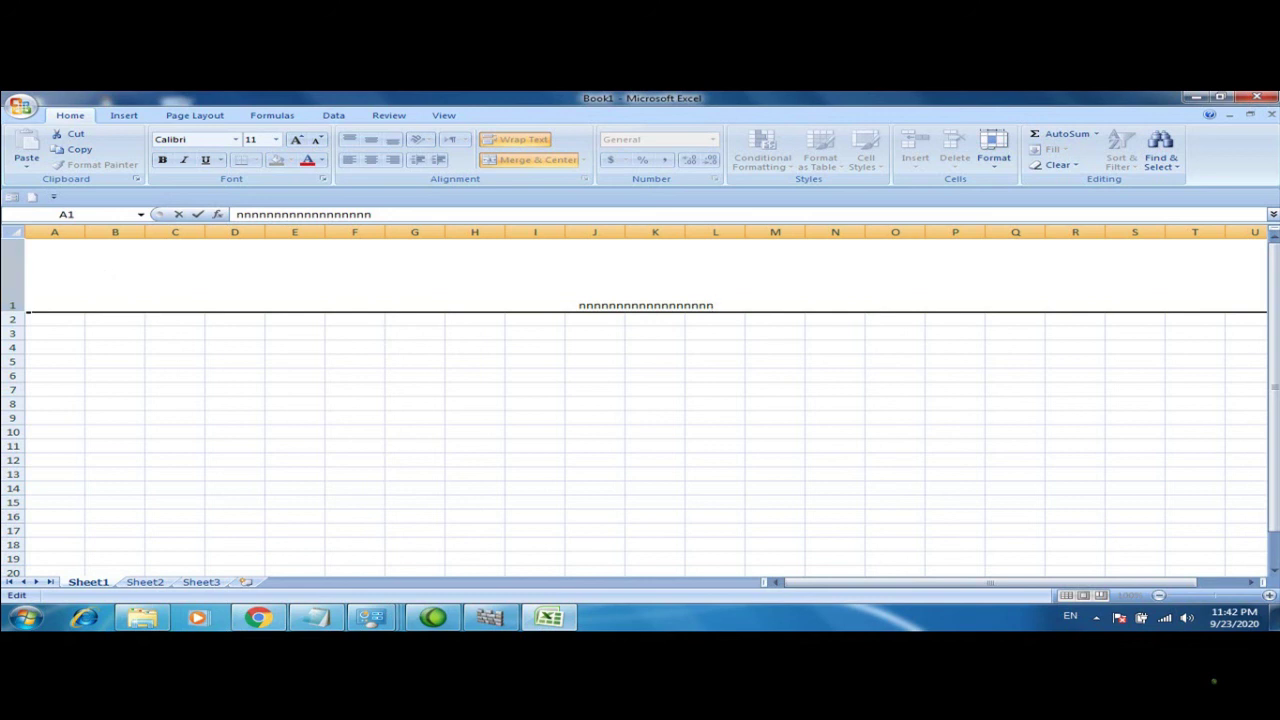
pyautogui.moveTo(718, 305); pyautogui.dragTo(582, 306)
pyautogui.press('BackSpace')
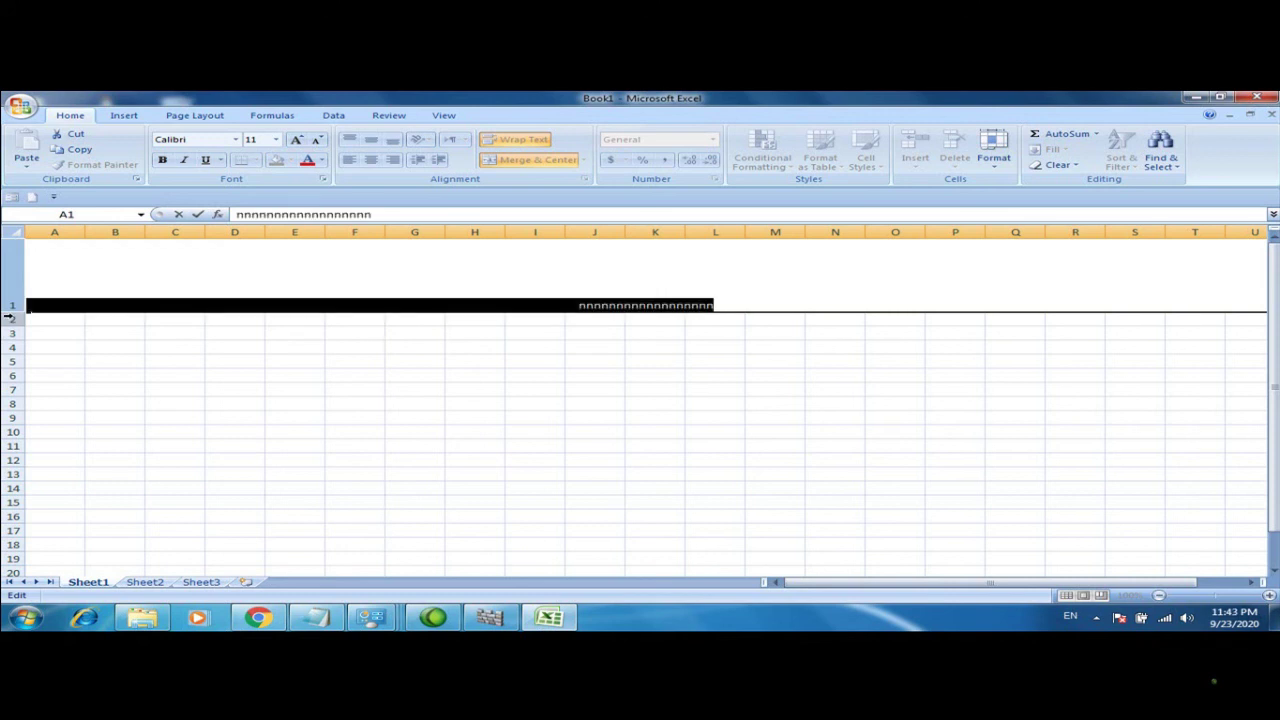
pyautogui.press('Return')
pyautogui.click(314, 329)
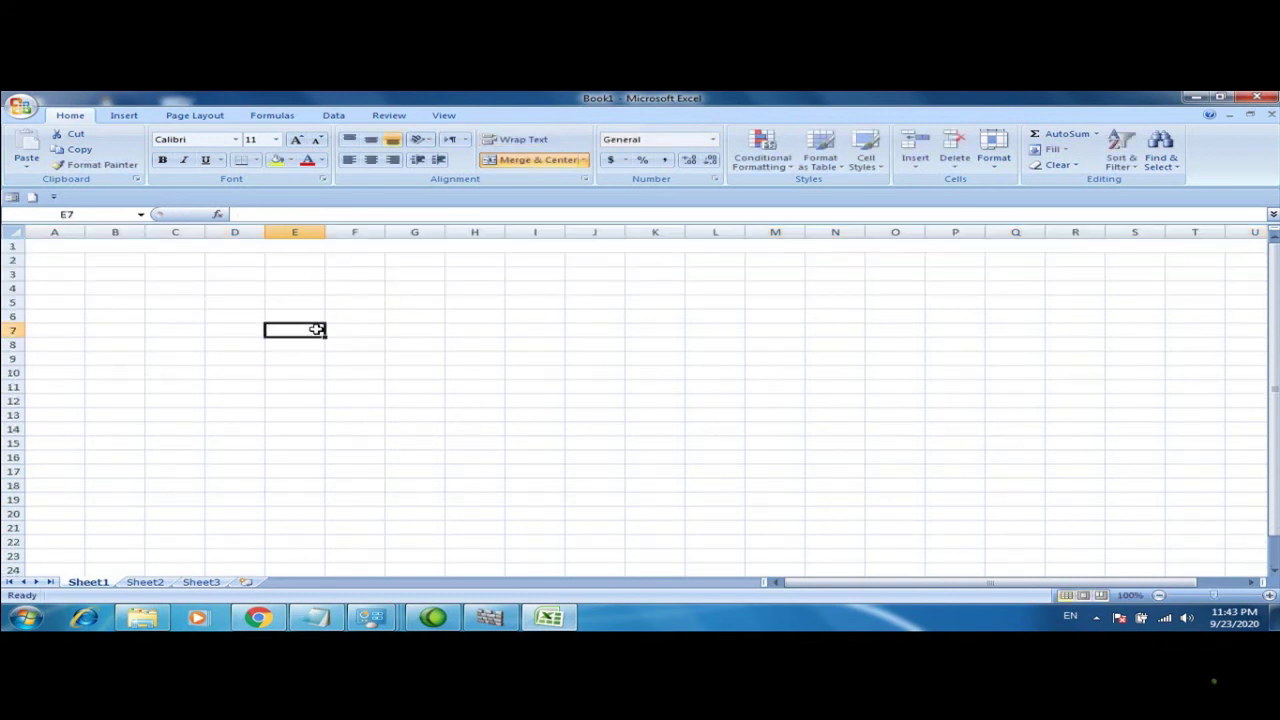
# Enter 1 in cell A1, undoing an accidental move of it to A15
pyautogui.click(15, 259)
pyautogui.click(356, 358)
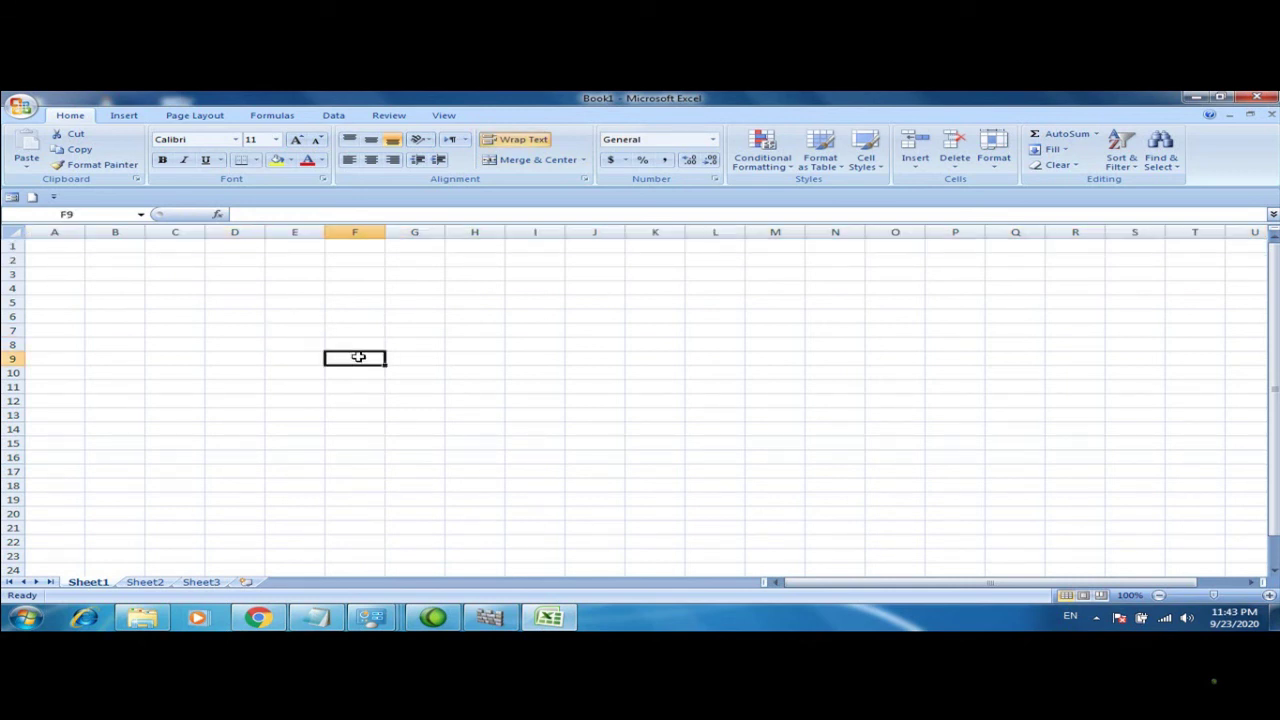
pyautogui.click(68, 246)
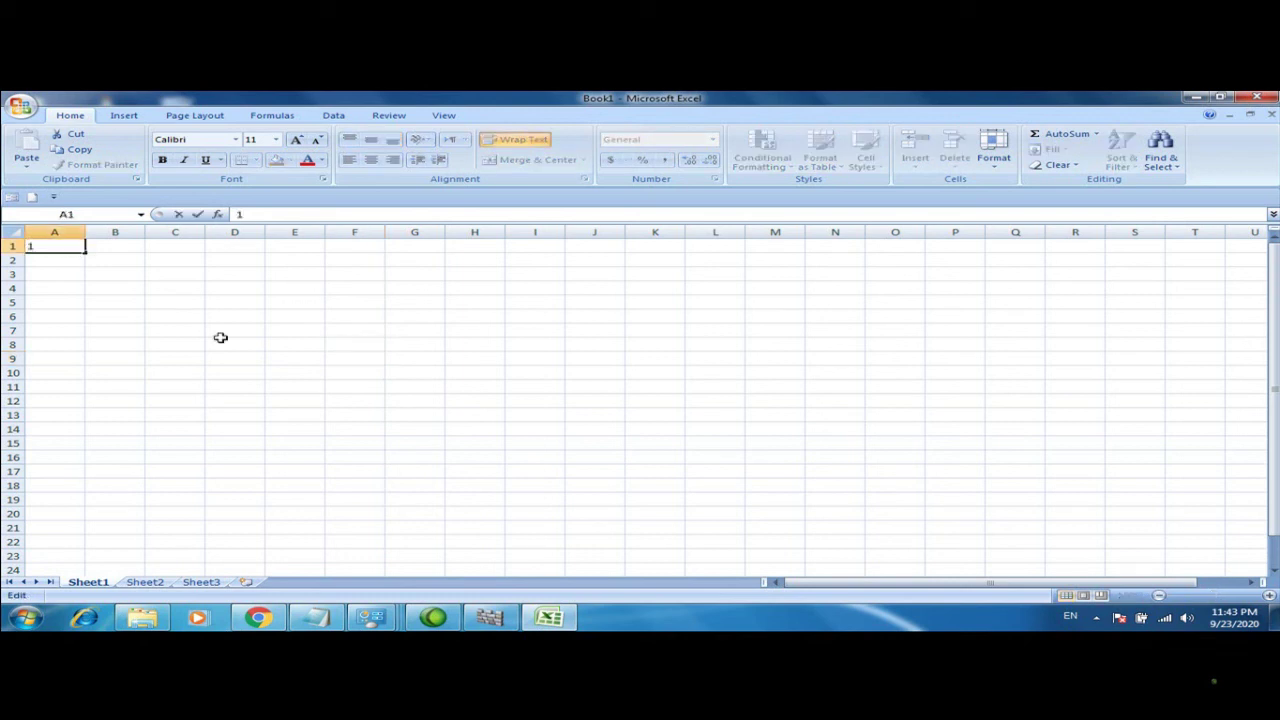
pyautogui.click(286, 418)
pyautogui.click(74, 248)
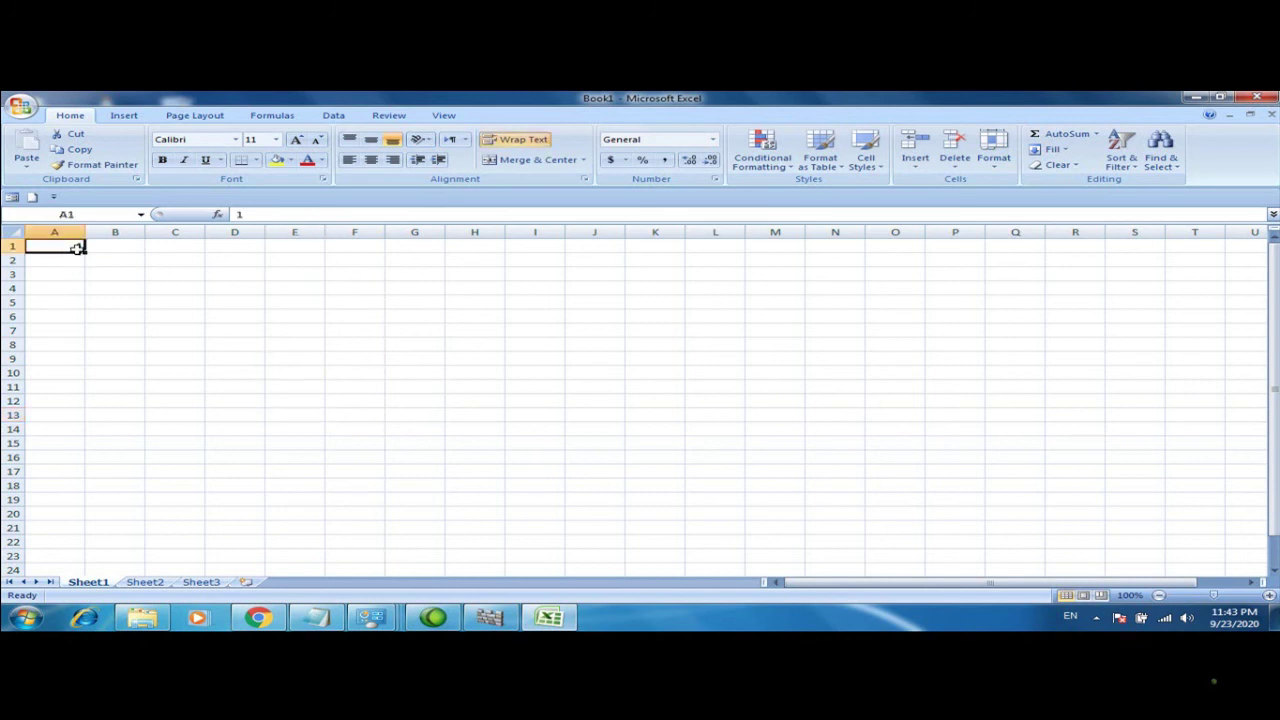
pyautogui.moveTo(77, 248); pyautogui.dragTo(80, 443)
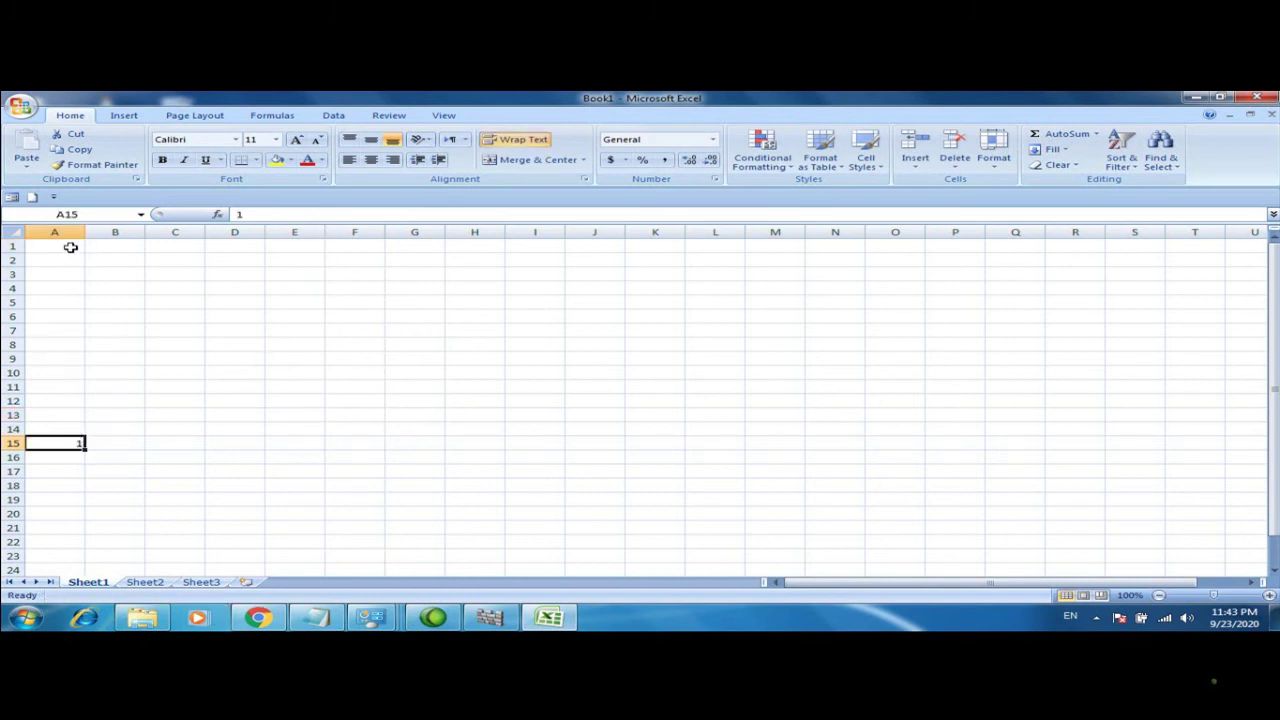
pyautogui.hotkey('ctrl', 'z')
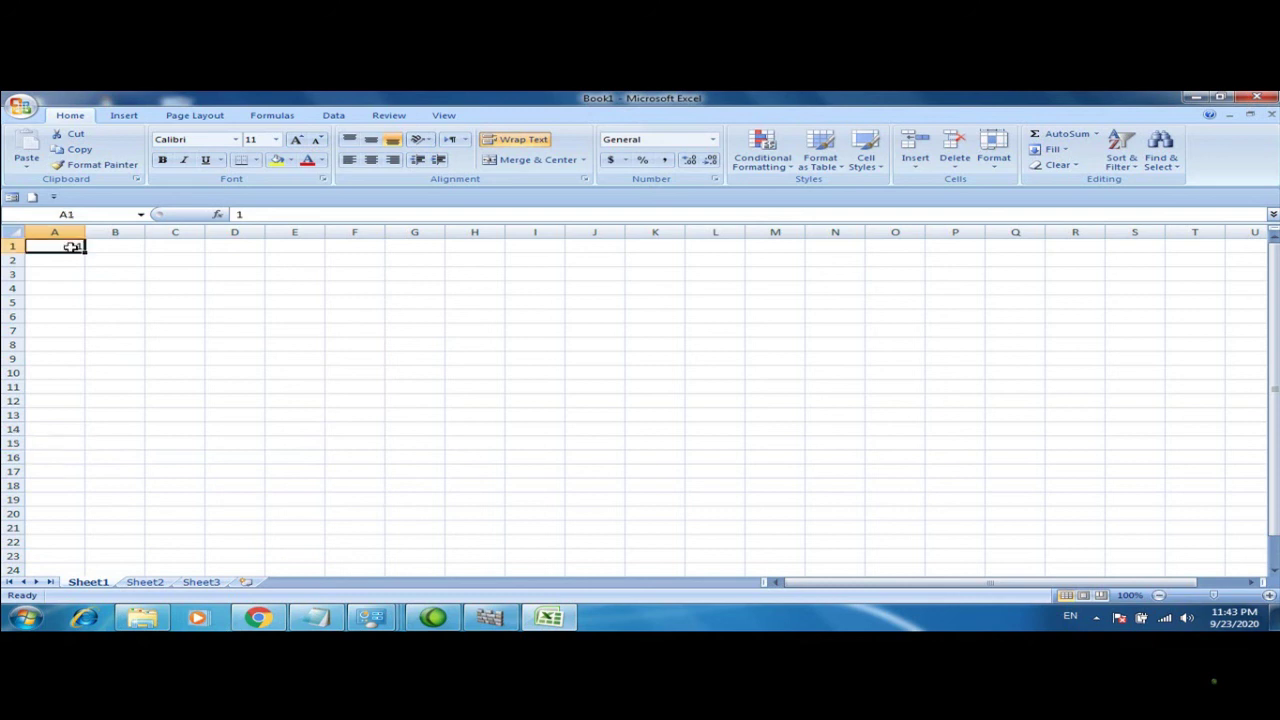
# Fill A1:A12 with the series 1–12 using Auto Fill Options > Fill Series, then view Sheet2
pyautogui.moveTo(84, 252); pyautogui.dragTo(80, 404)
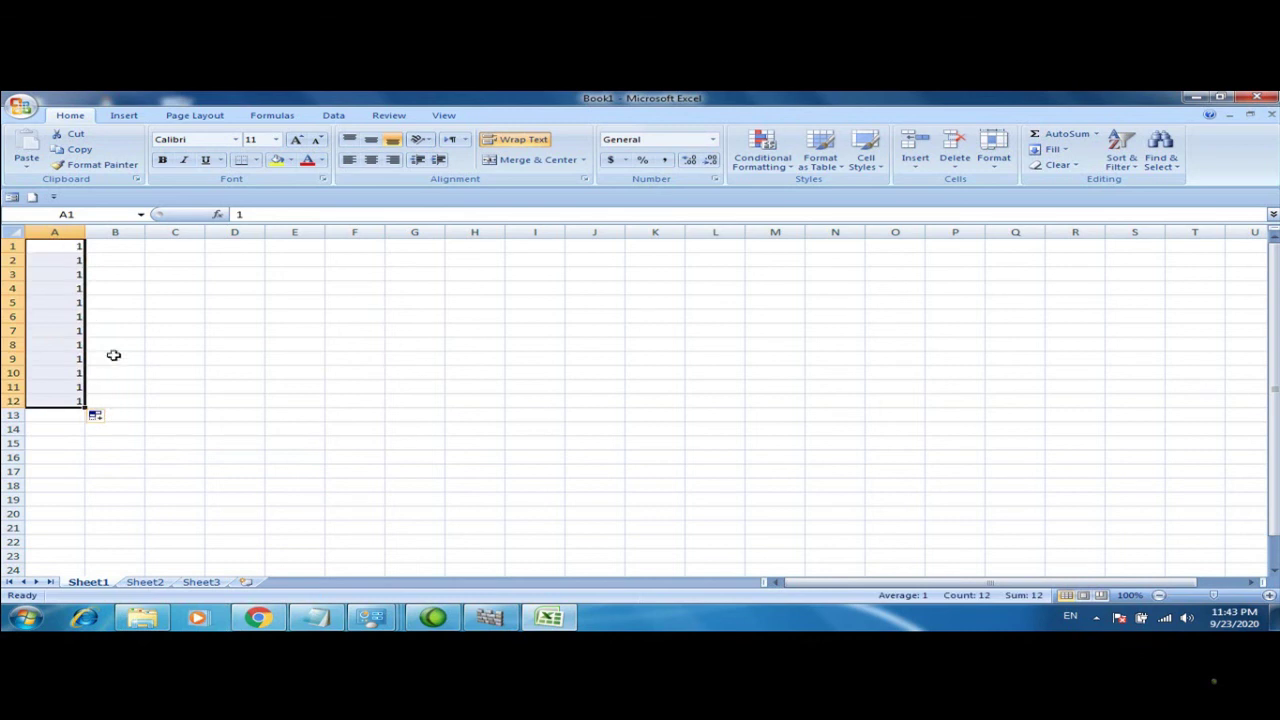
pyautogui.click(100, 416)
pyautogui.click(140, 451)
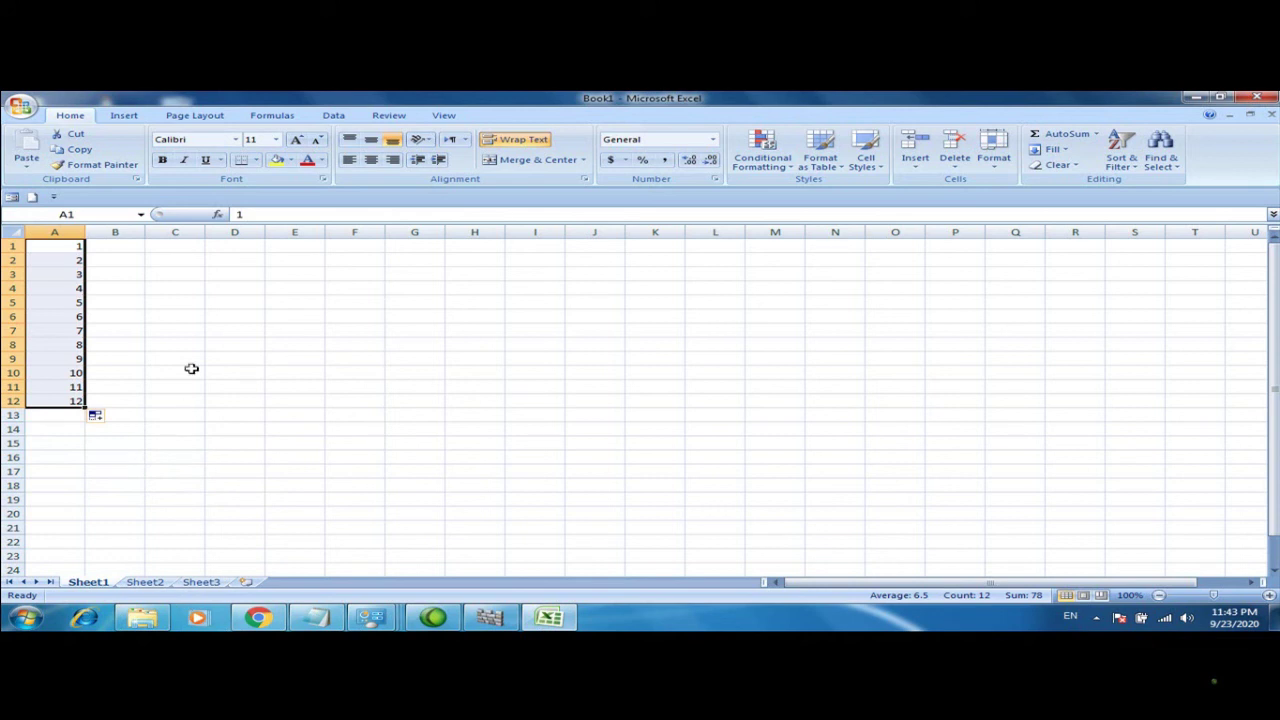
pyautogui.click(150, 582)
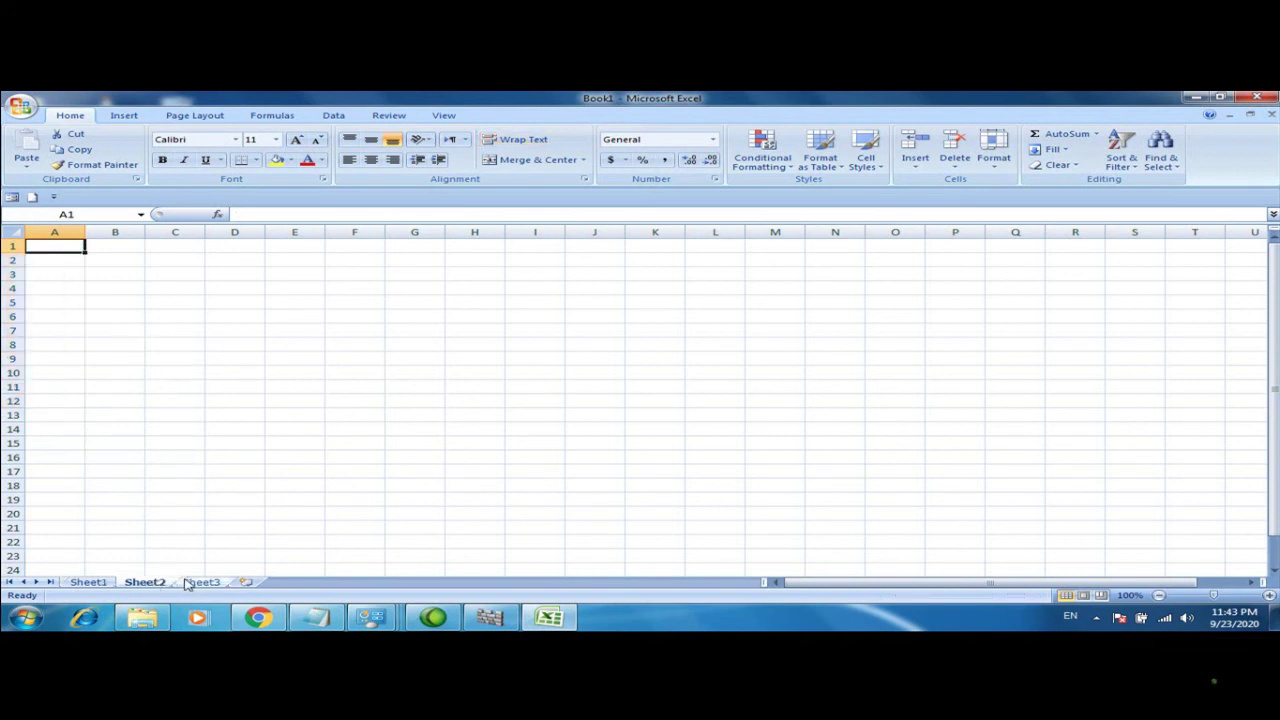
# Look at Sheet3, return to Sheet1, and browse the Insert Shapes gallery without inserting anything
pyautogui.click(195, 582)
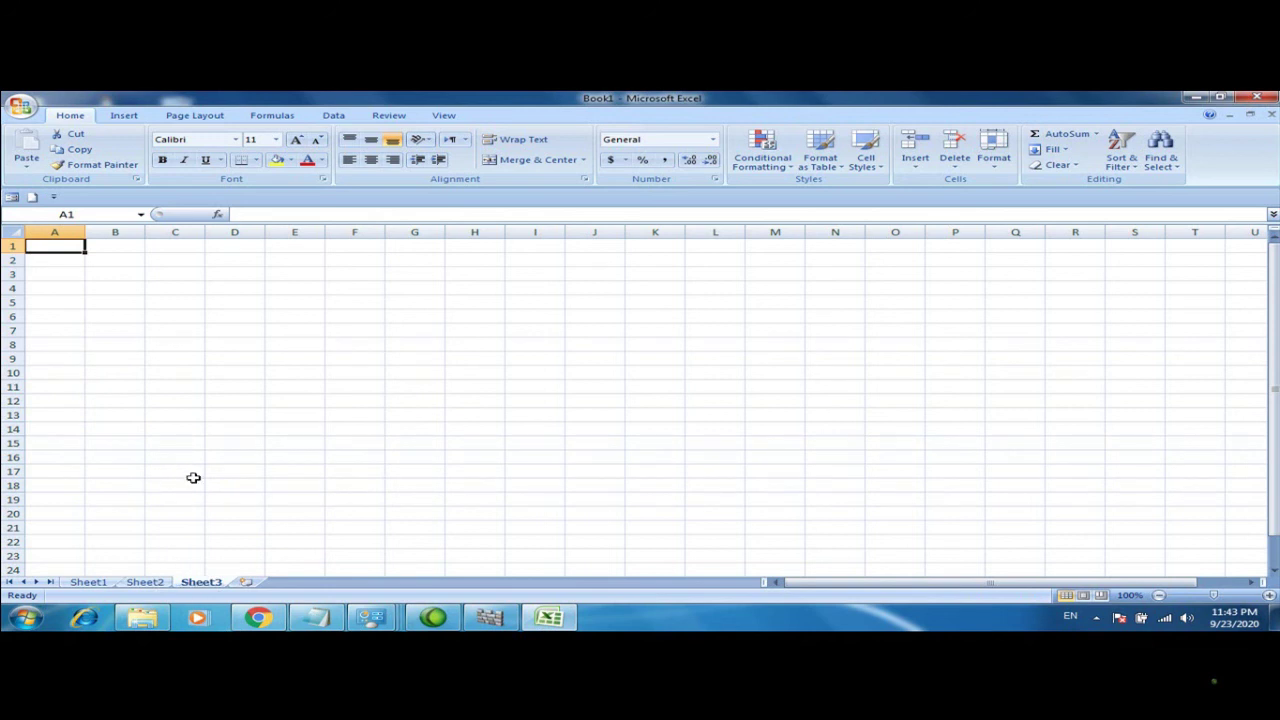
pyautogui.click(90, 582)
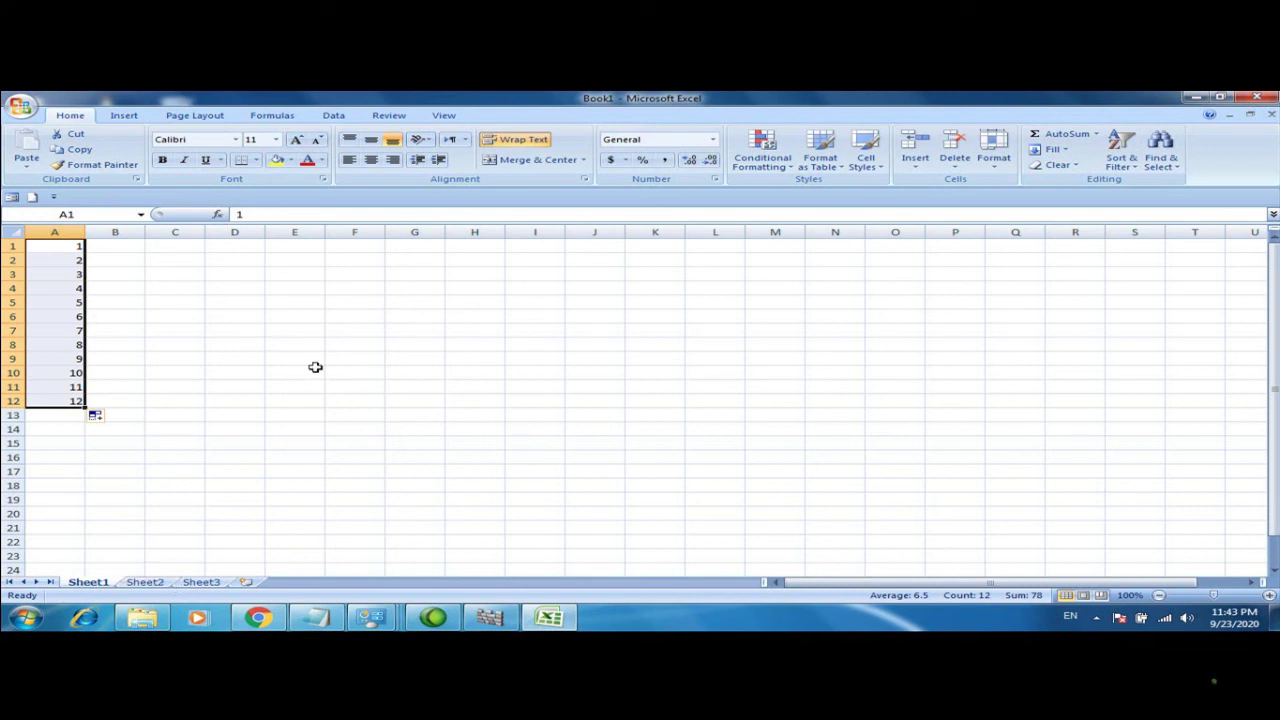
pyautogui.click(122, 116)
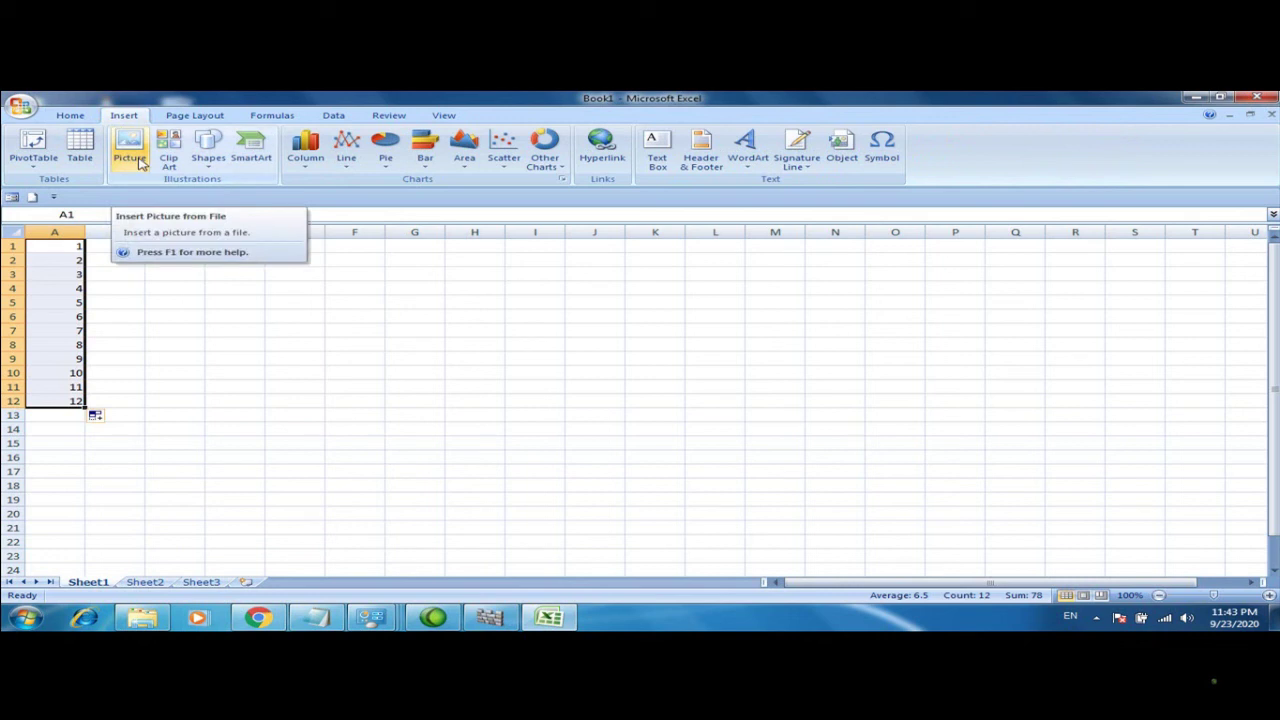
pyautogui.click(204, 170)
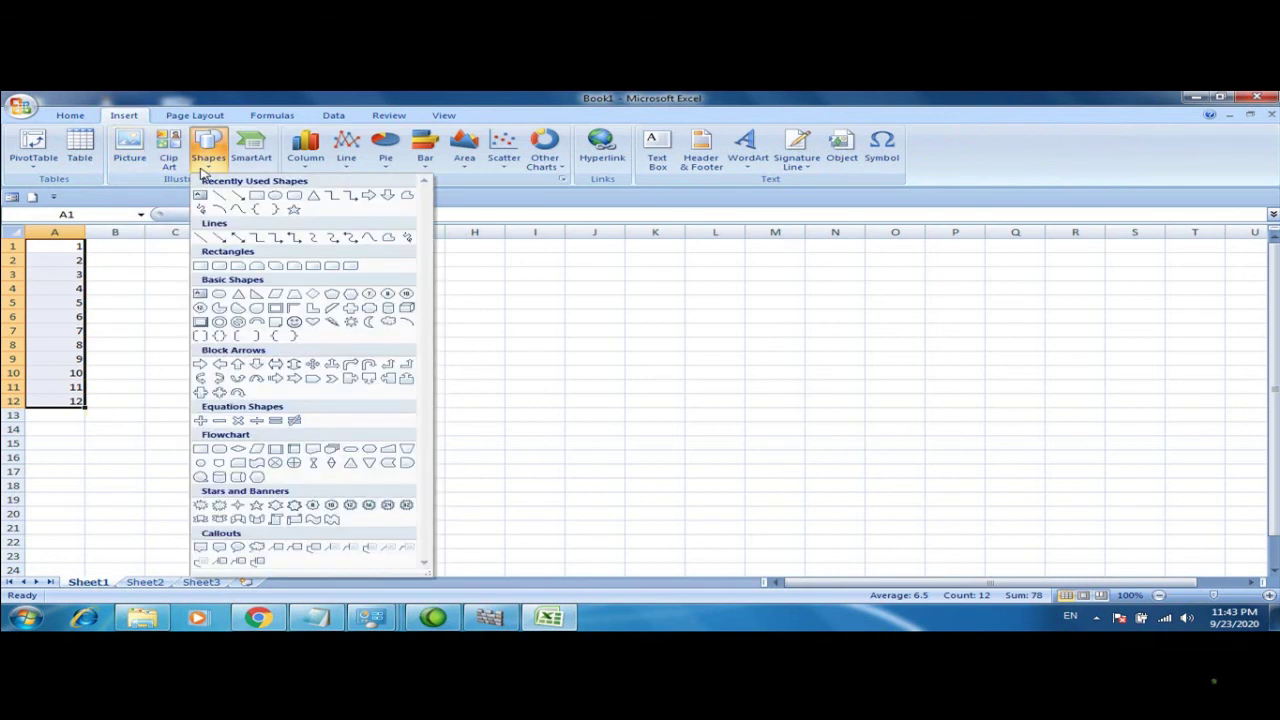
pyautogui.click(525, 270)
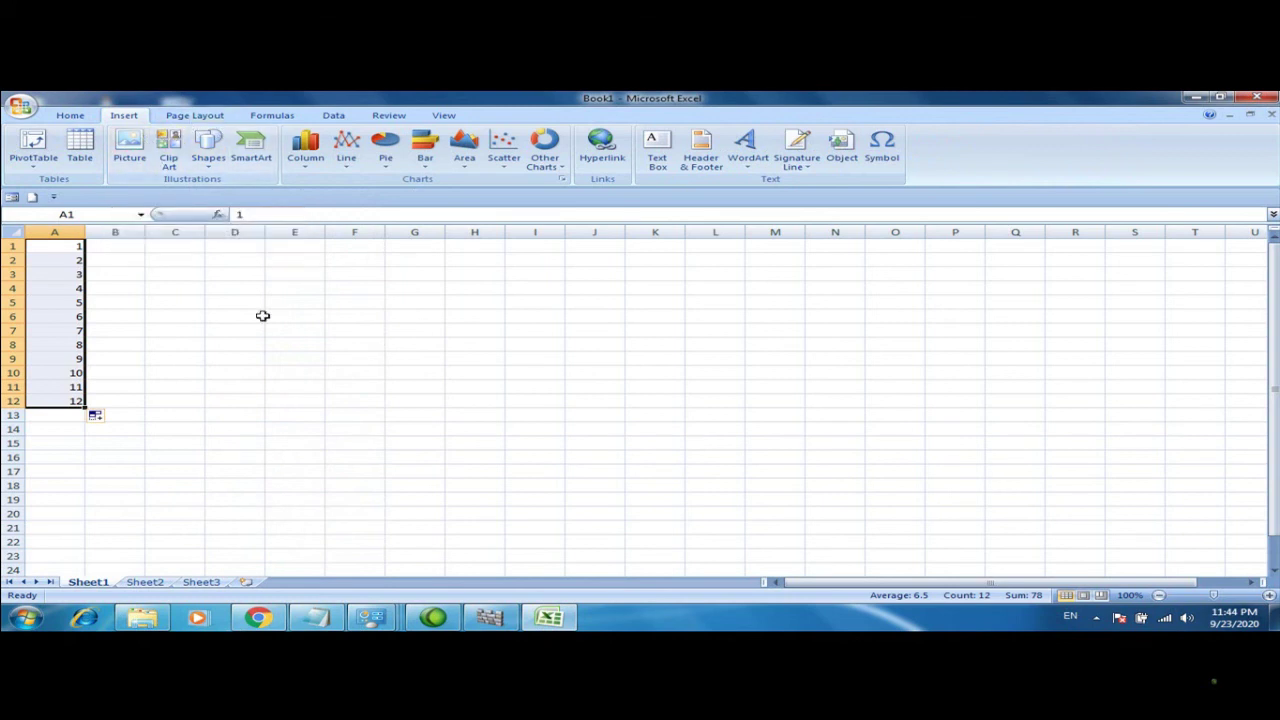
# Select A1:A13 and delete the numbers from column A
pyautogui.click(262, 316)
pyautogui.click(59, 245)
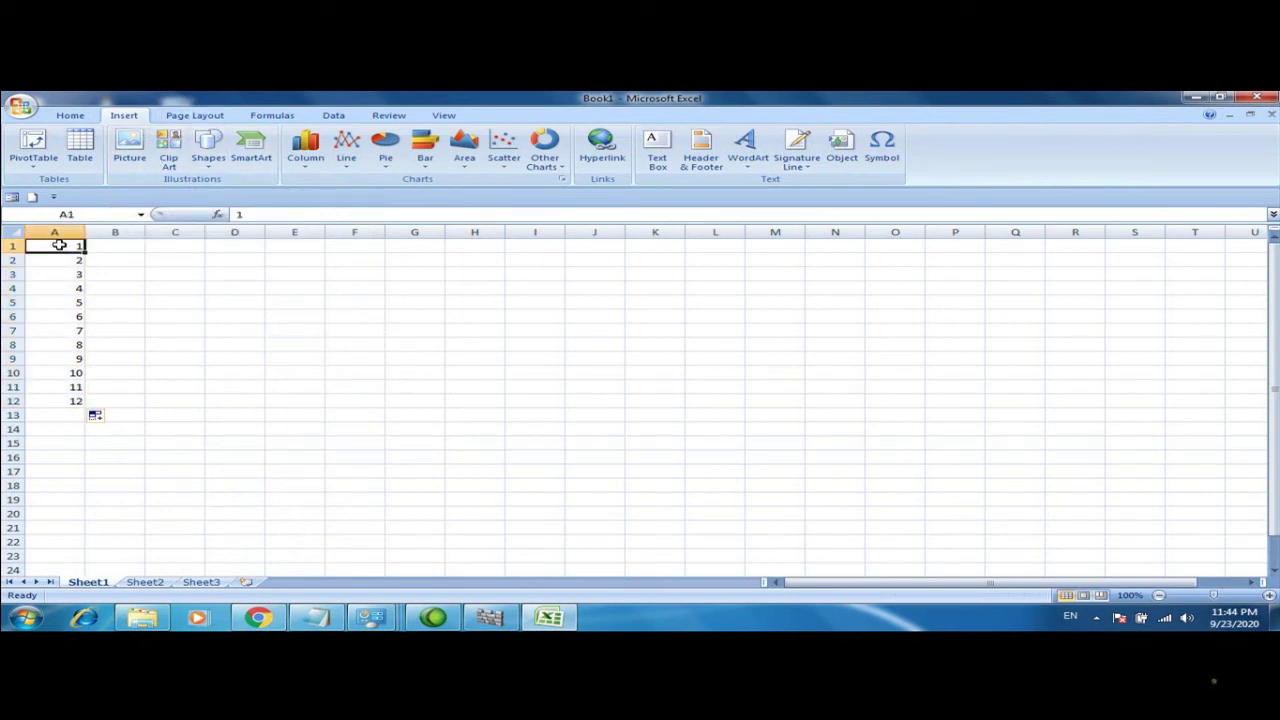
pyautogui.moveTo(59, 245); pyautogui.dragTo(70, 407)
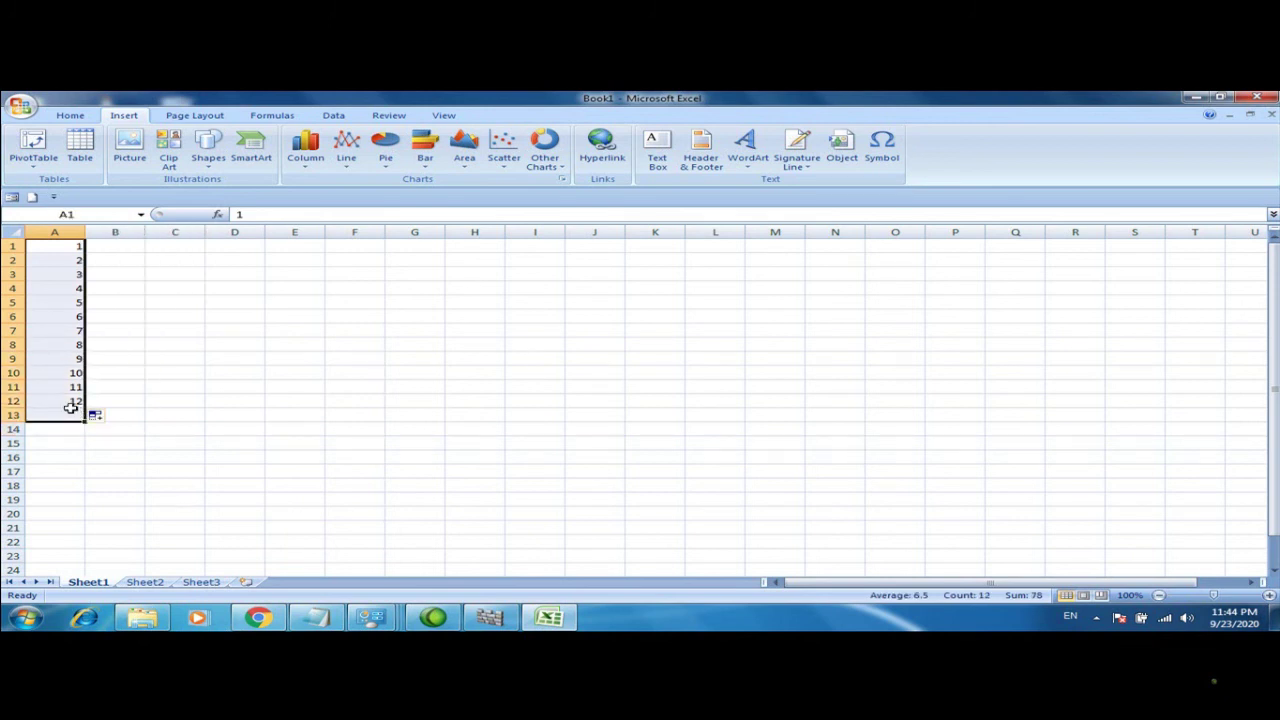
pyautogui.press('Delete')
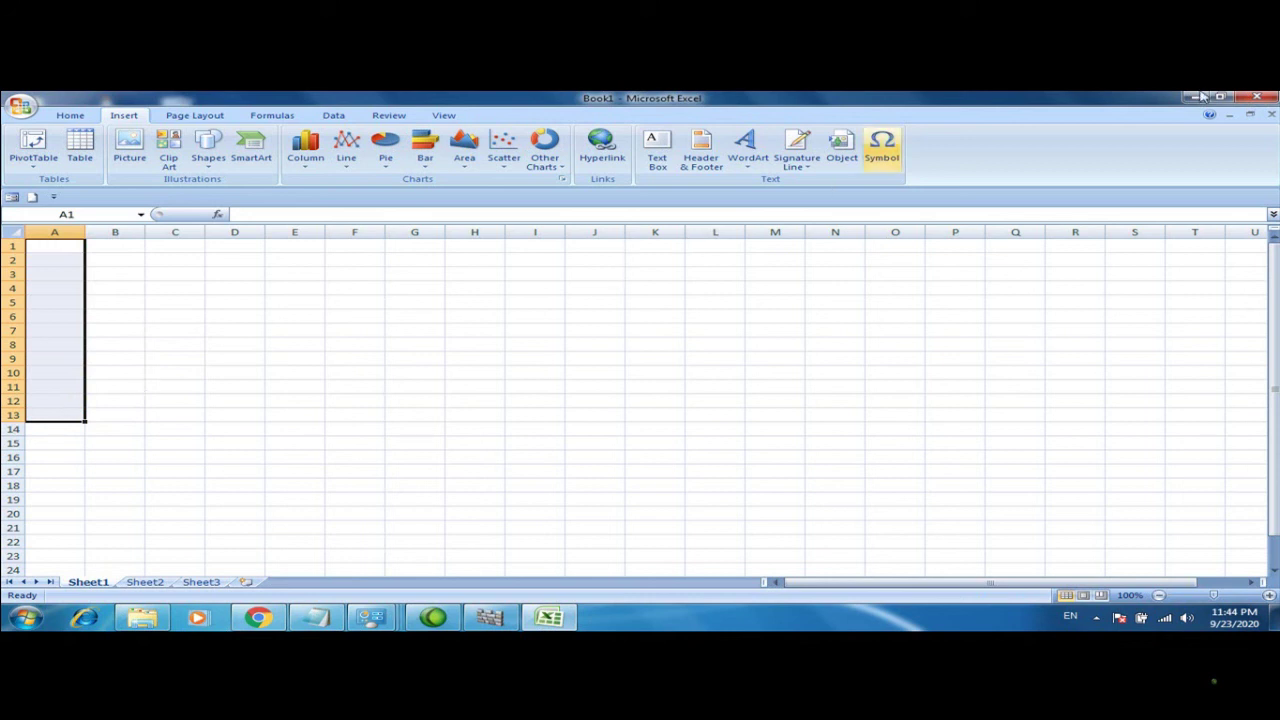
# Close Excel without saving Book1 and launch PowerPoint 2007, dismissing the Camtasia welcome message
pyautogui.click(1246, 100)
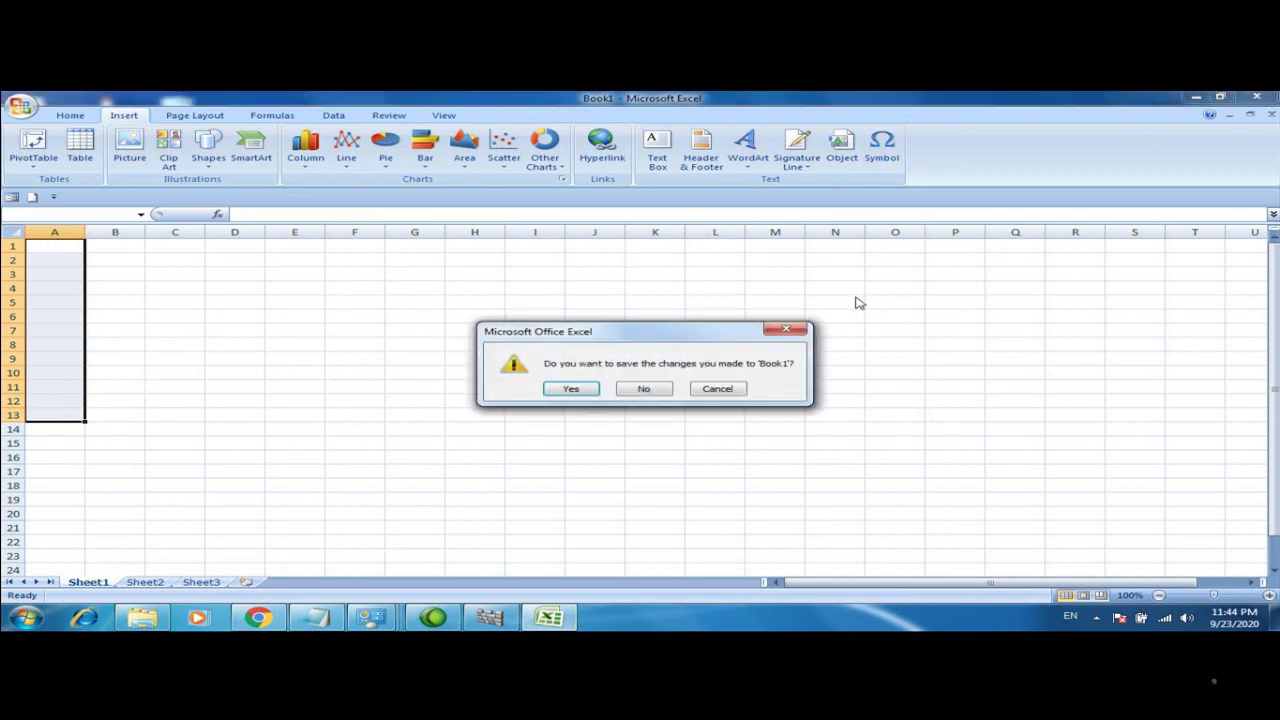
pyautogui.click(643, 391)
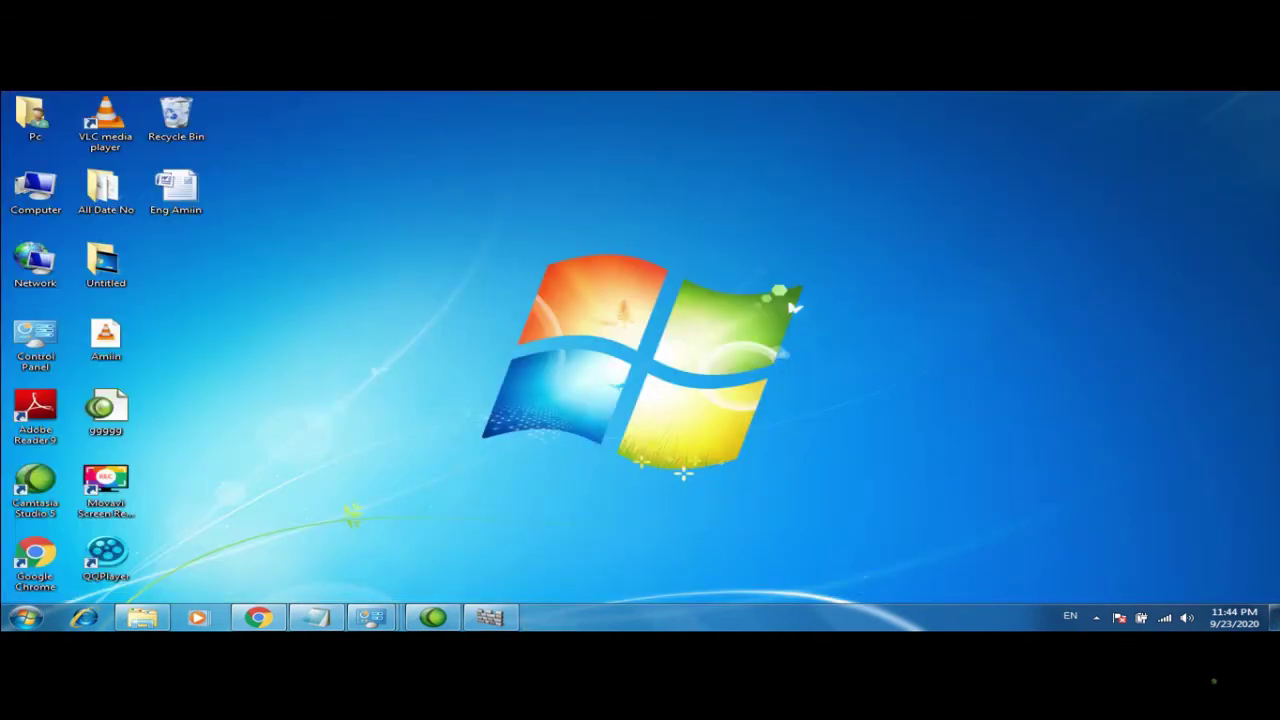
pyautogui.click(25, 618)
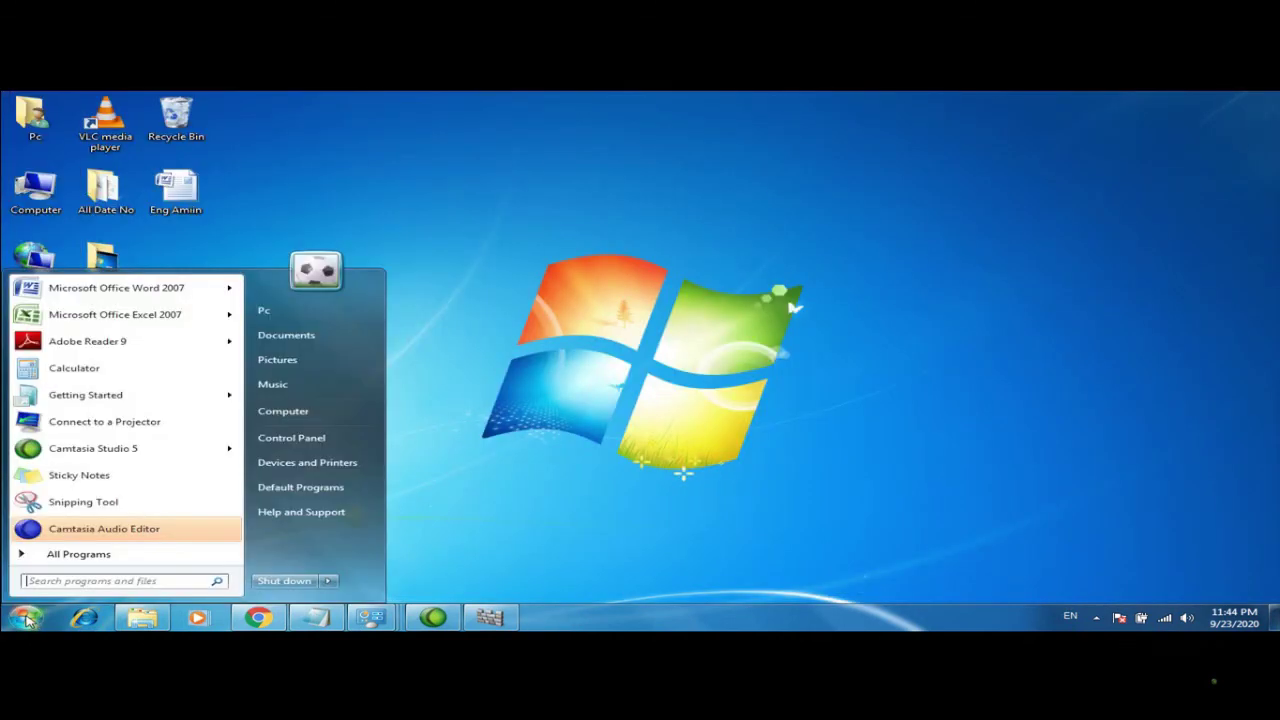
pyautogui.click(70, 554)
pyautogui.click(92, 458)
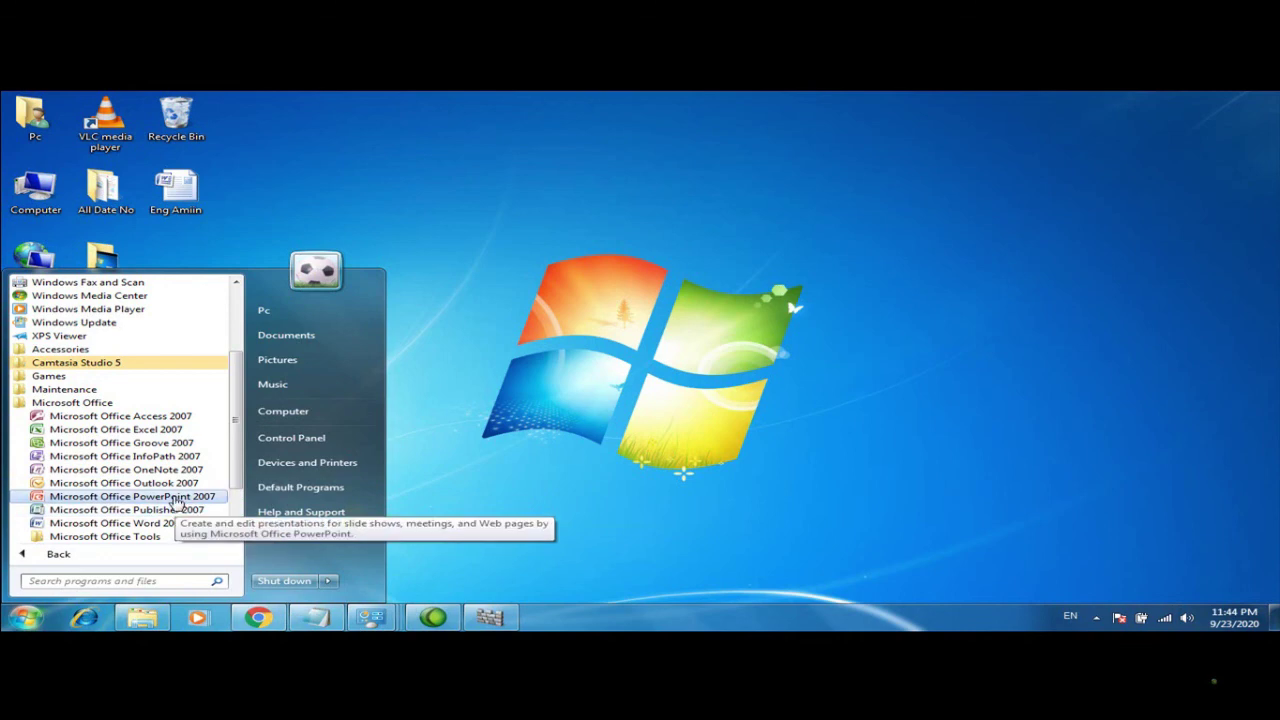
pyautogui.click(176, 497)
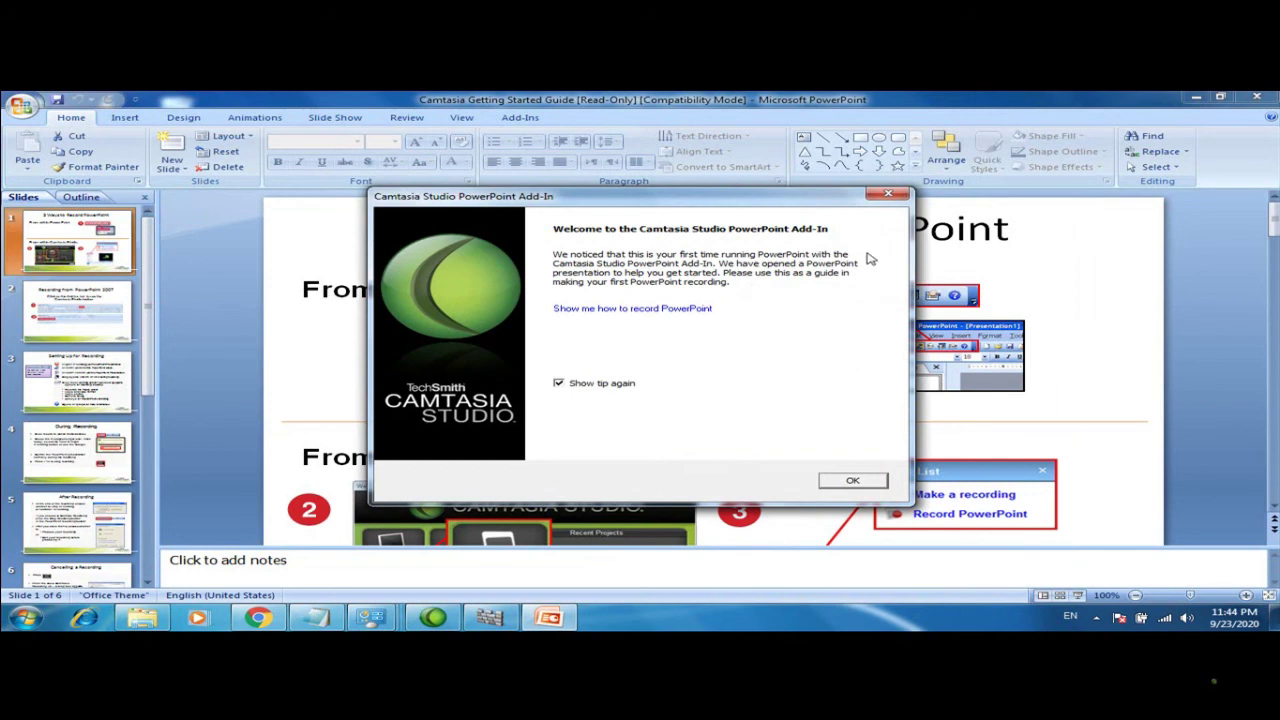
pyautogui.click(853, 481)
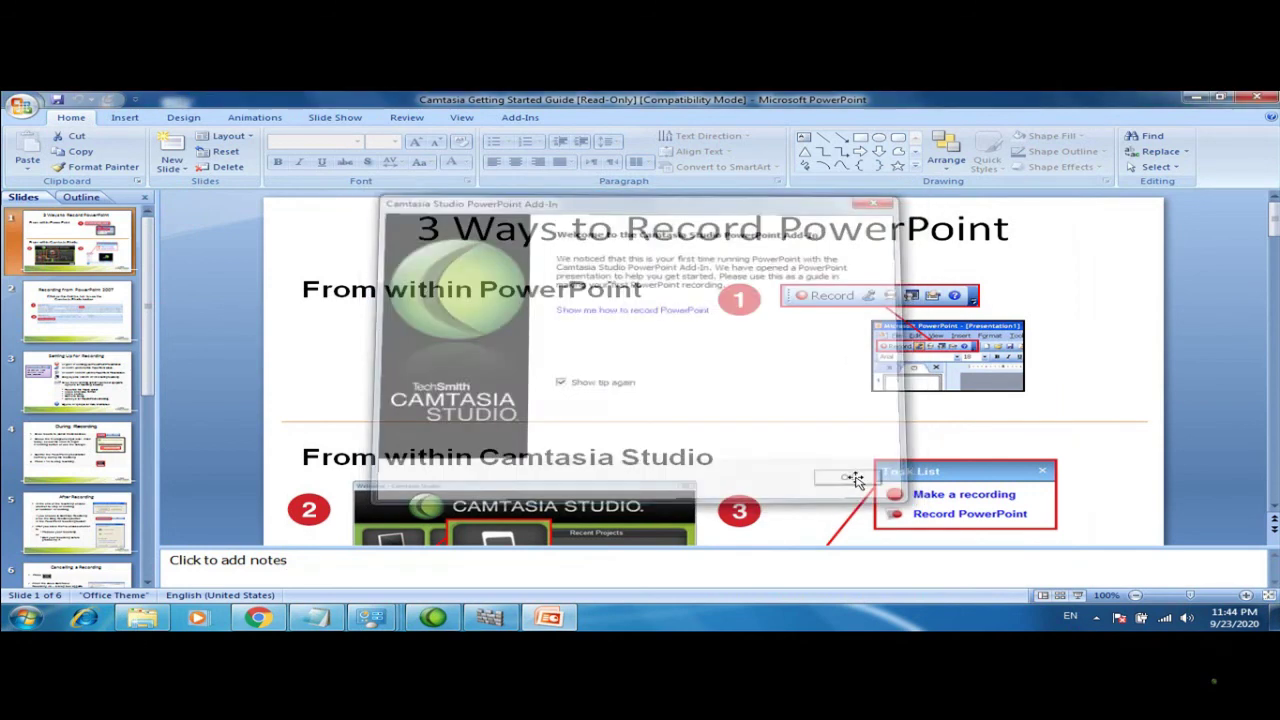